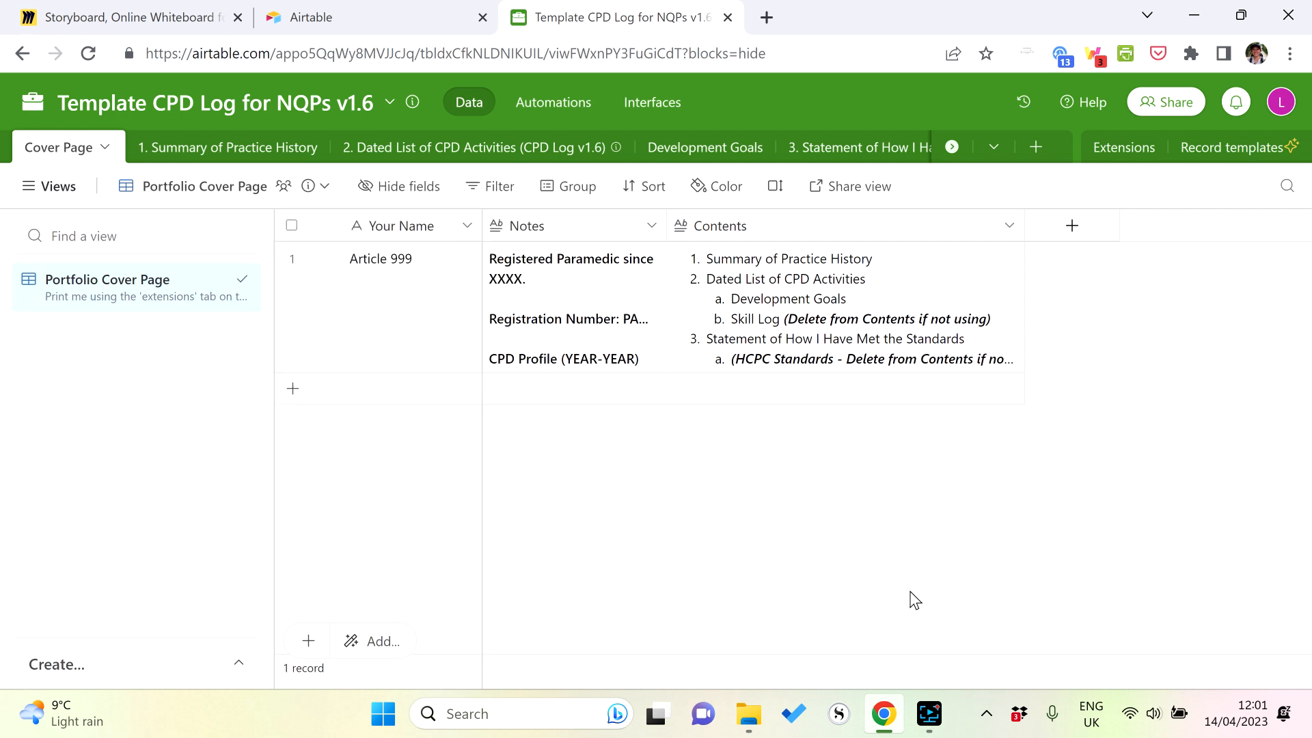
# Step: Open the extension for printing the cover page, statements and reflections, and choose Cover Page as its table
pyautogui.click(1120, 157)
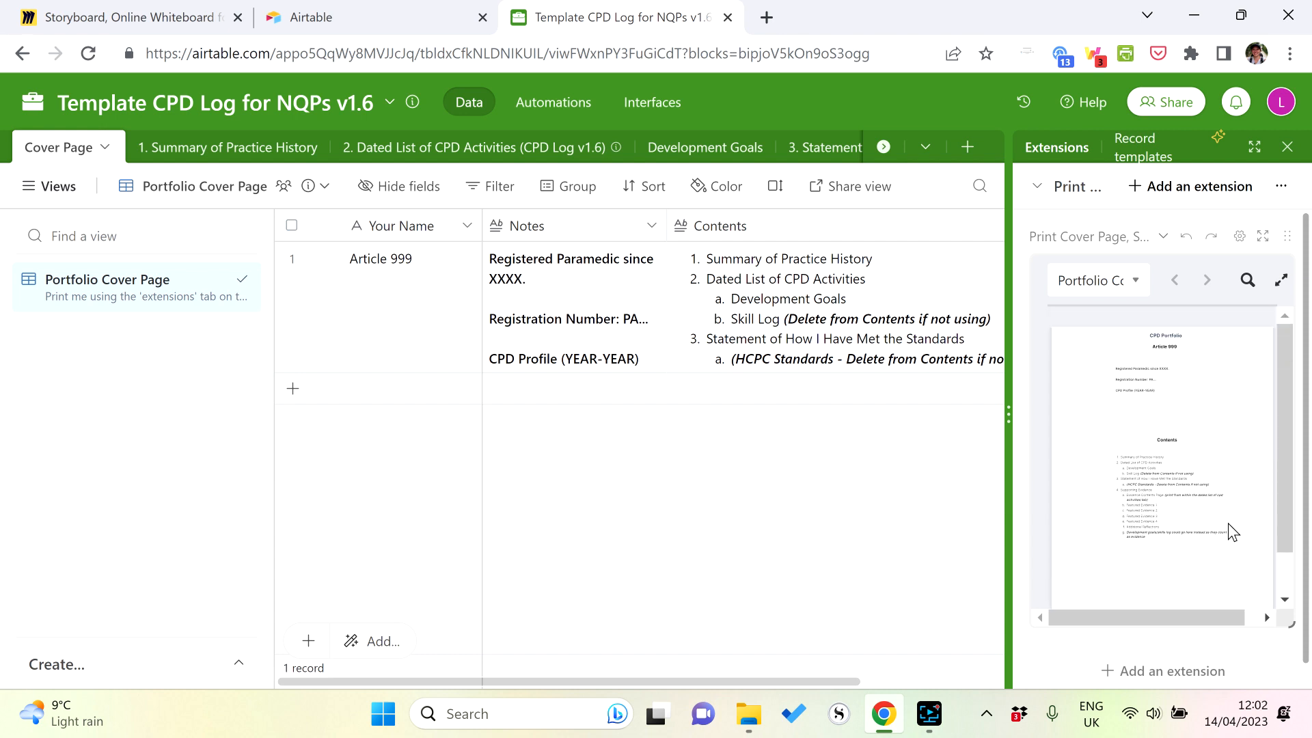
pyautogui.click(1240, 236)
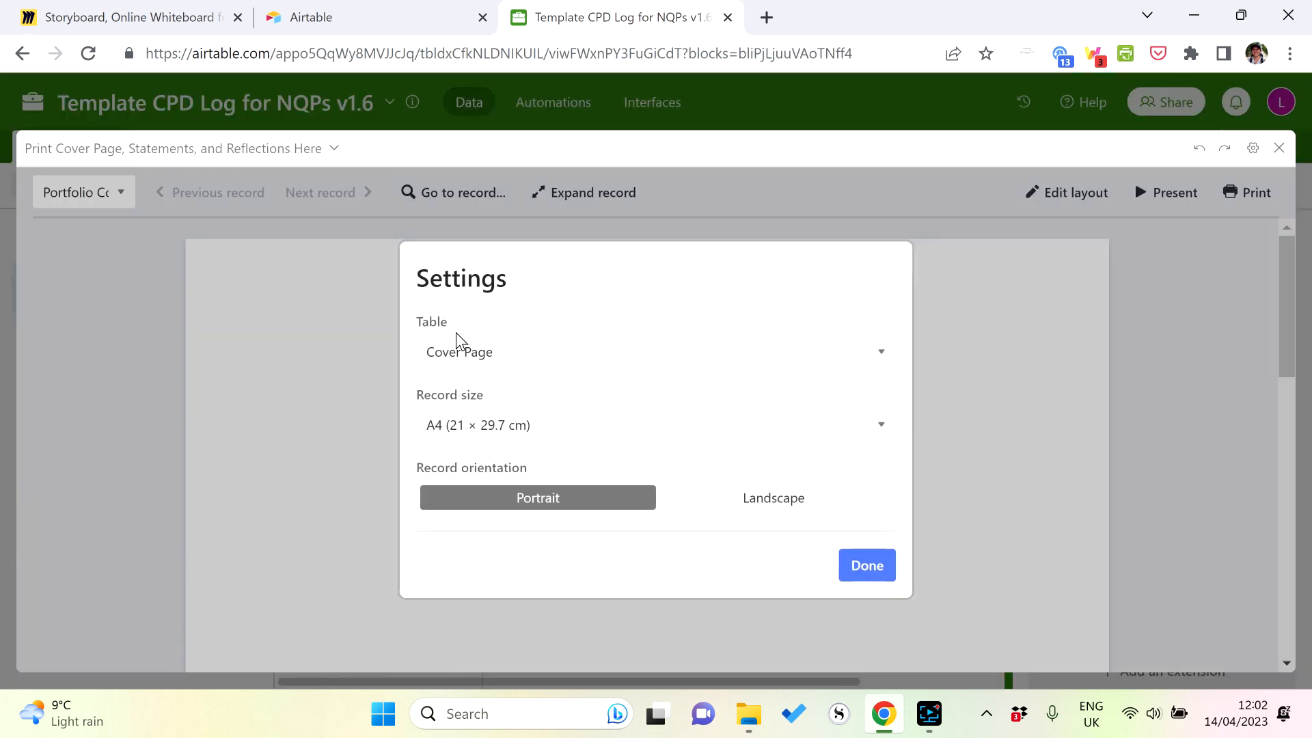
pyautogui.click(459, 352)
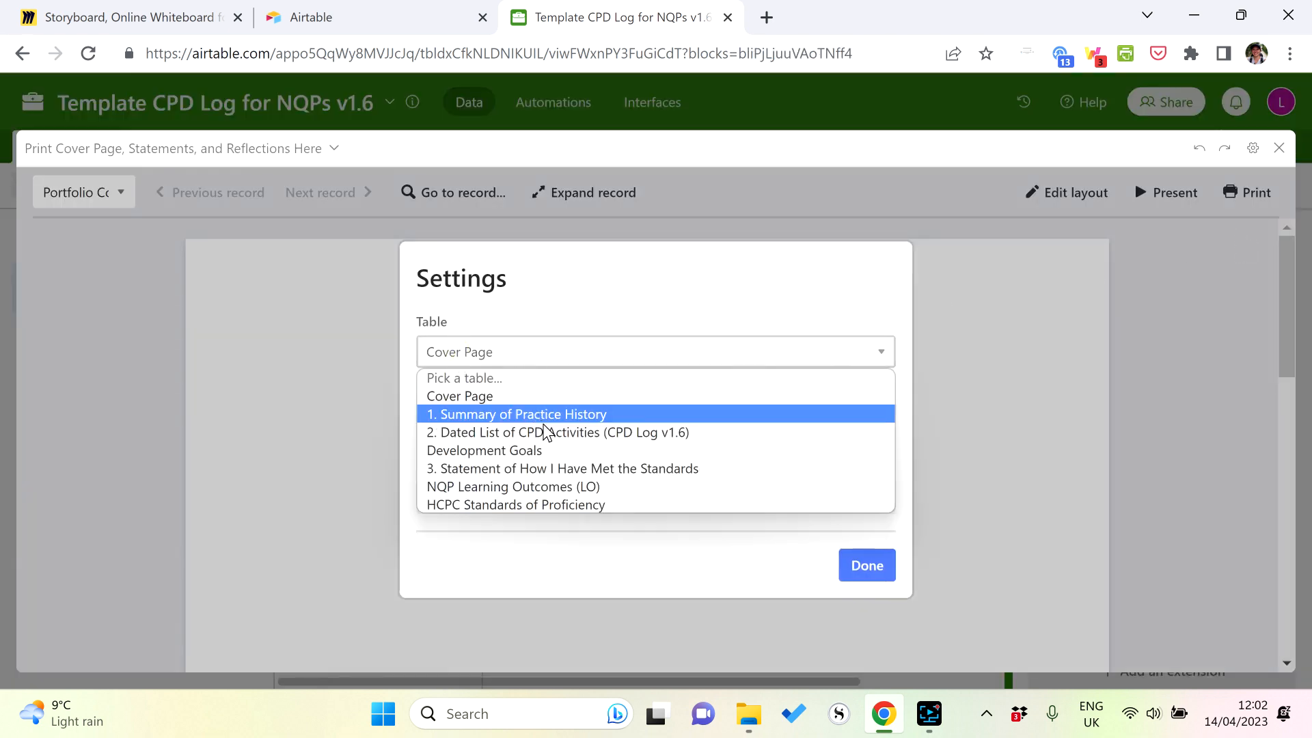
pyautogui.click(503, 397)
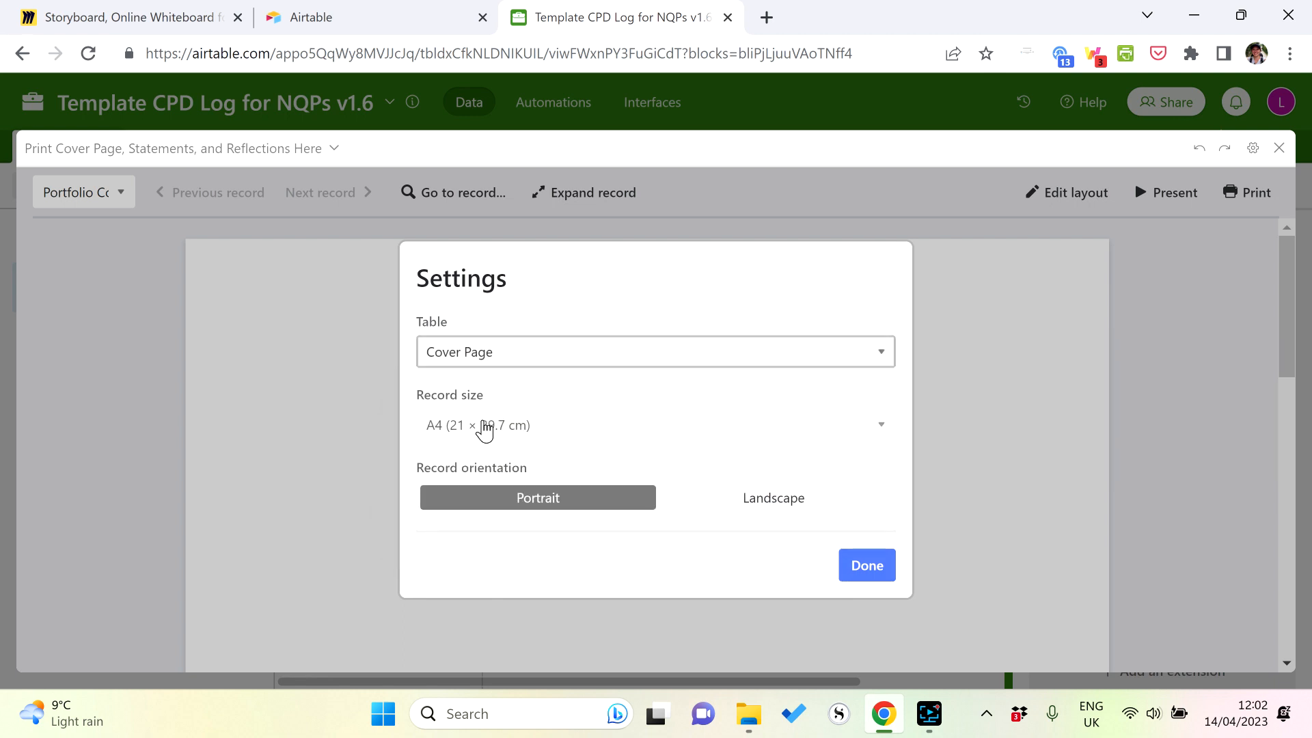
pyautogui.click(850, 569)
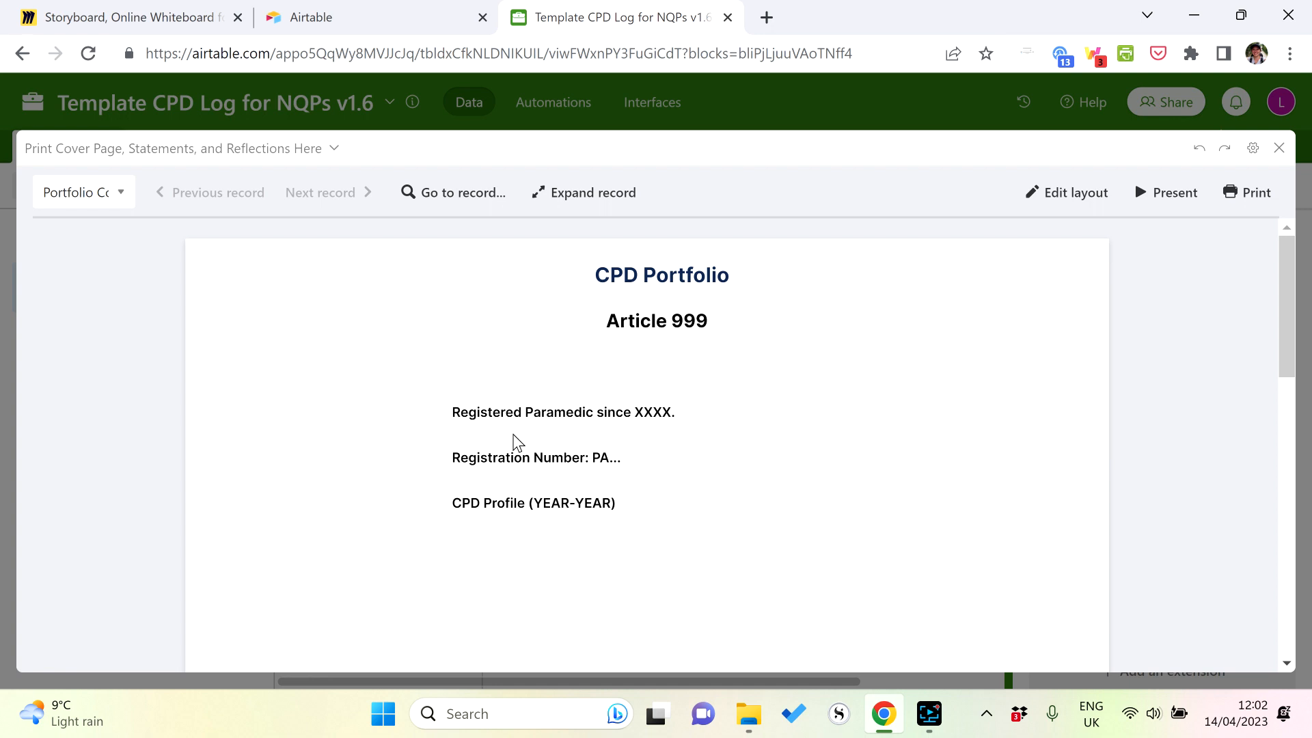
# Step: Review the cover page layout through its contents list and print the current record on A4 paper
pyautogui.scroll(-1, 514, 437)
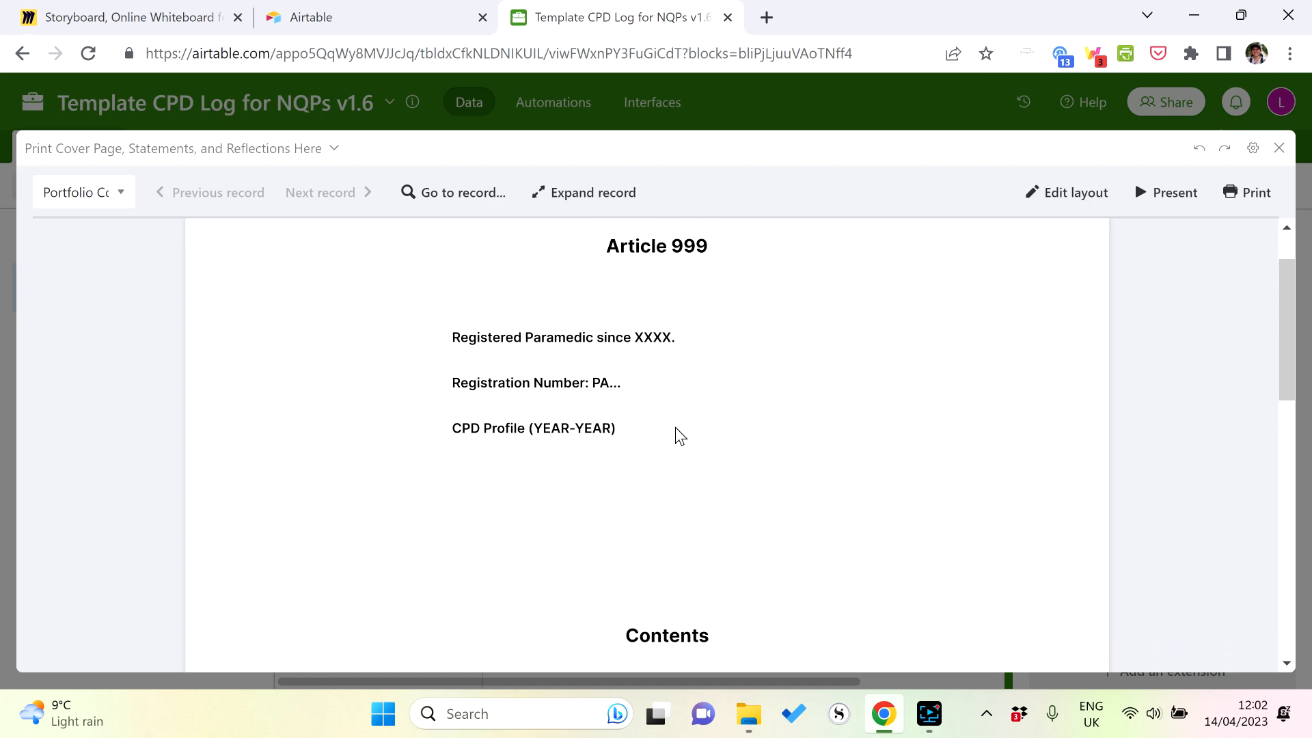
pyautogui.scroll(-5, 557, 331)
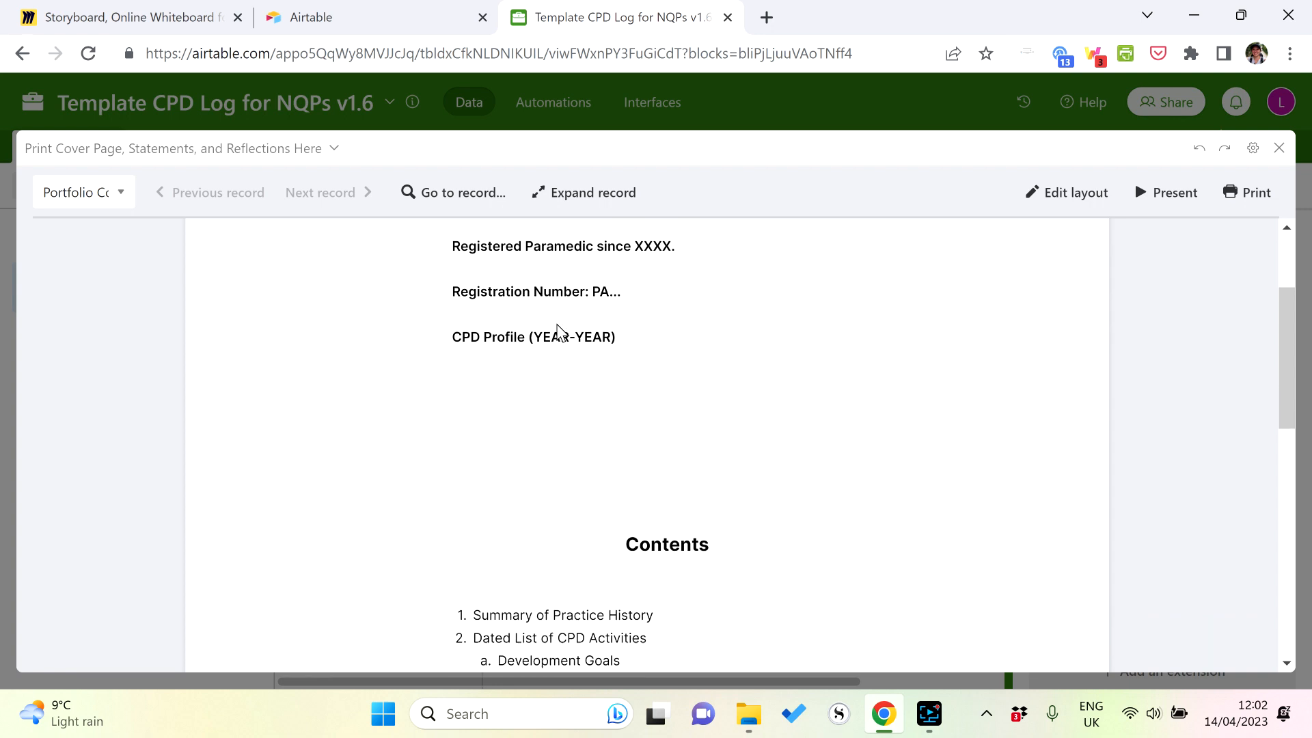
pyautogui.scroll(-2, 451, 335)
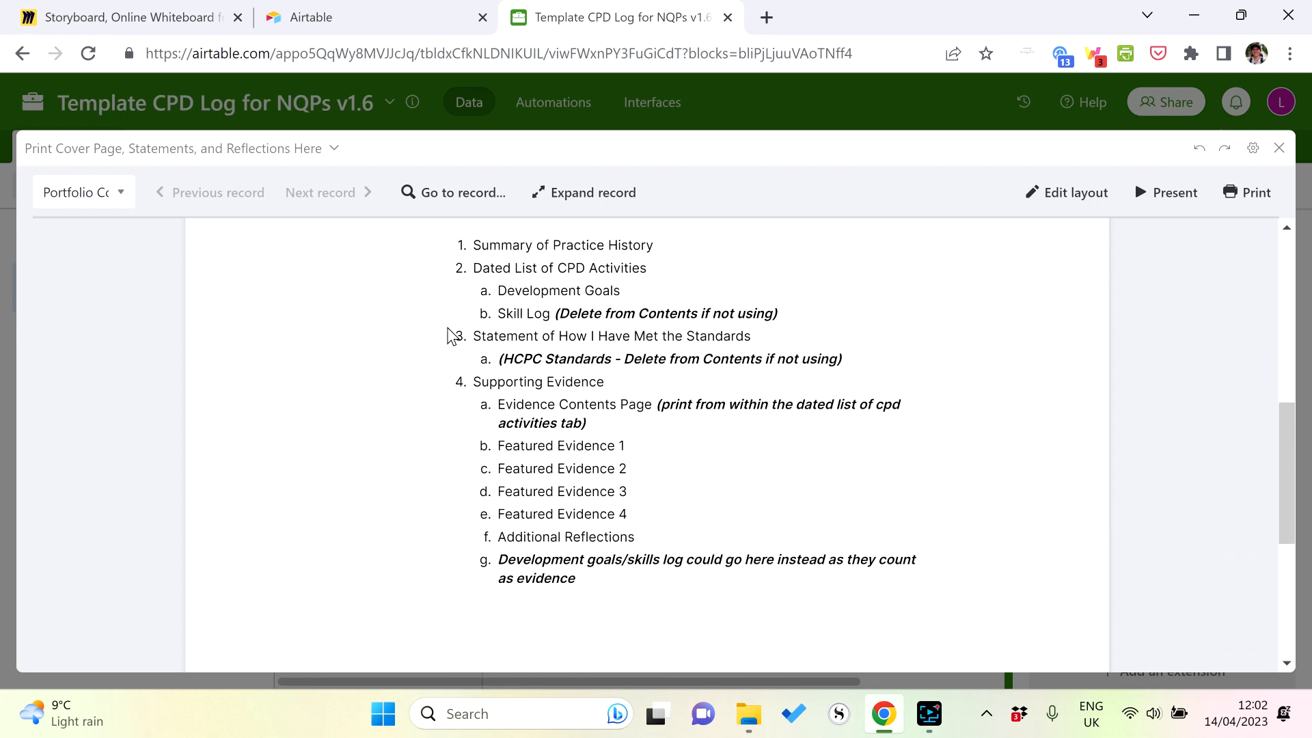
pyautogui.scroll(-5, 528, 301)
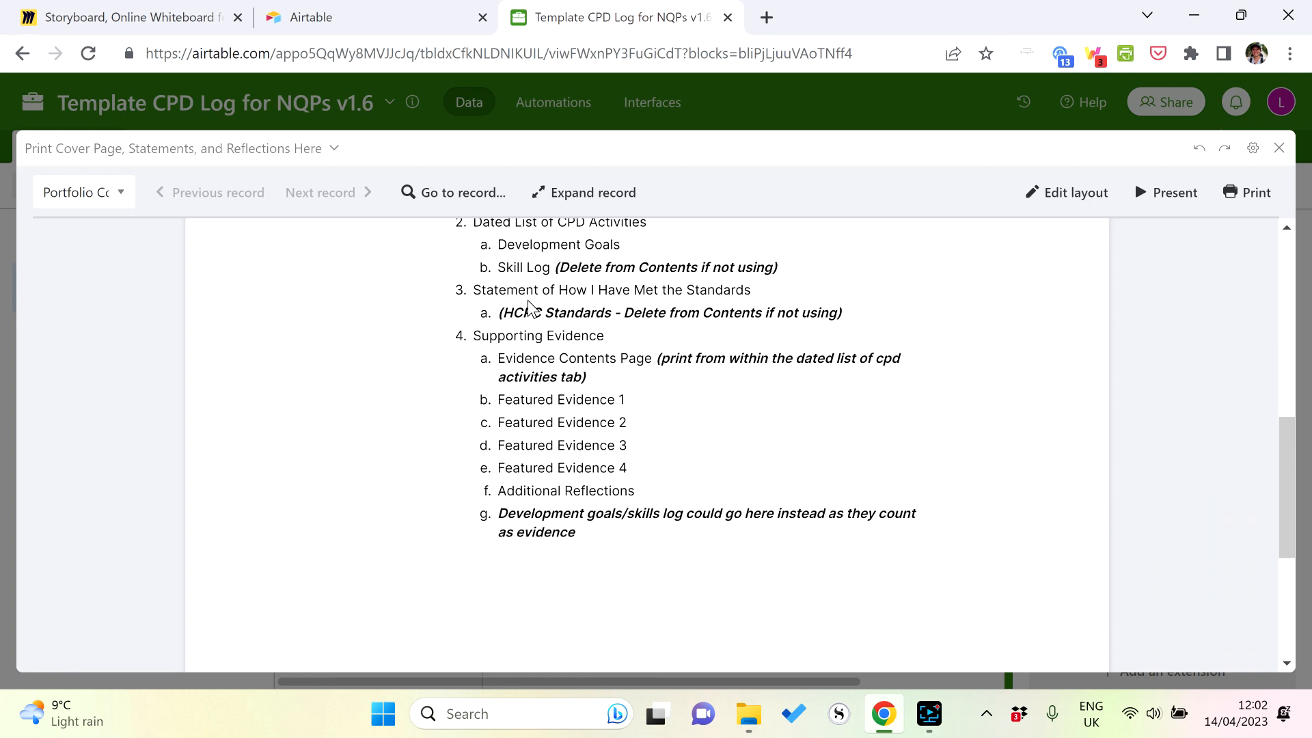
pyautogui.scroll(12, 527, 301)
pyautogui.scroll(1, 527, 309)
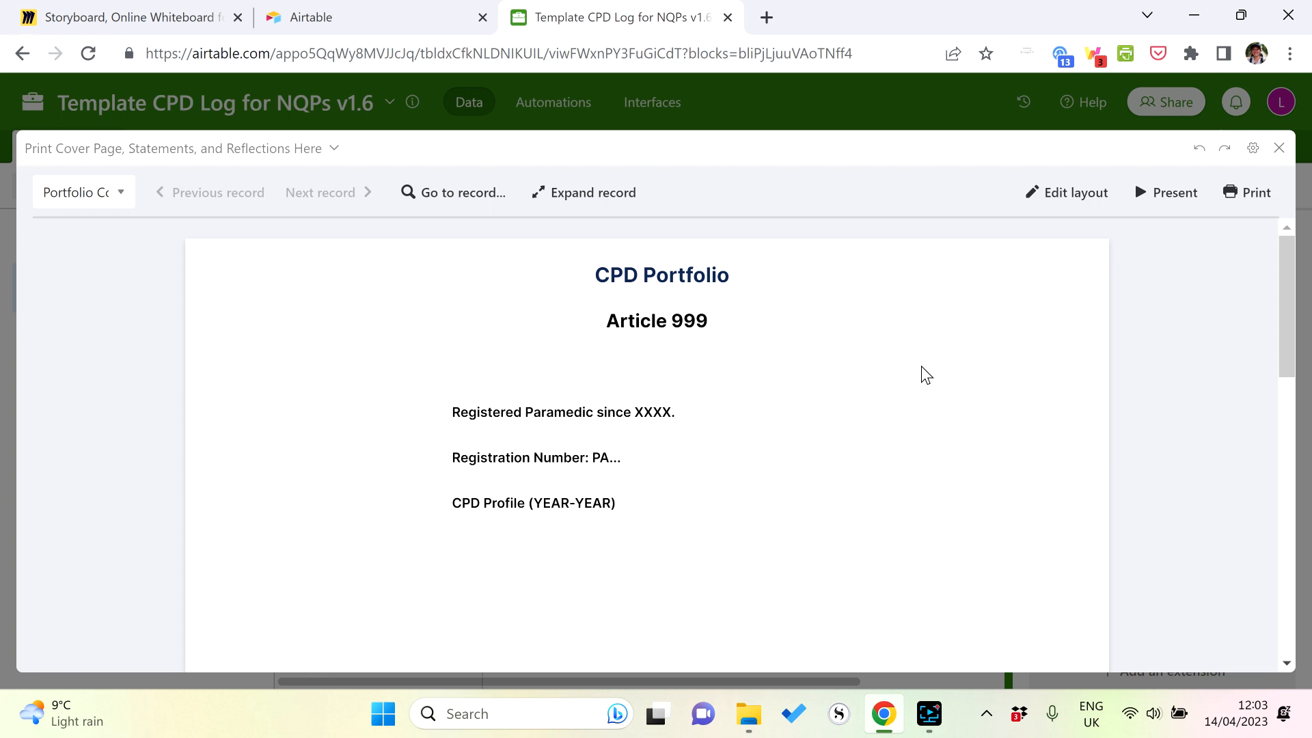
pyautogui.click(1241, 194)
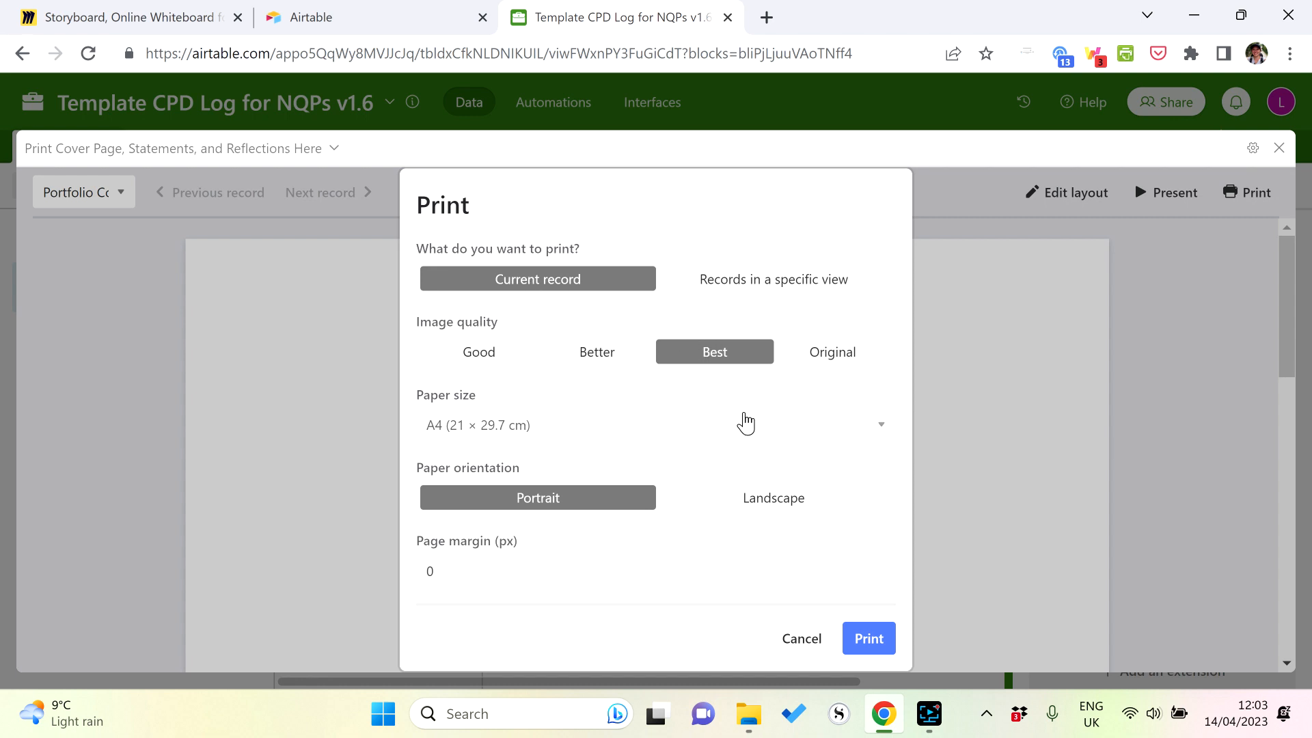
pyautogui.click(479, 436)
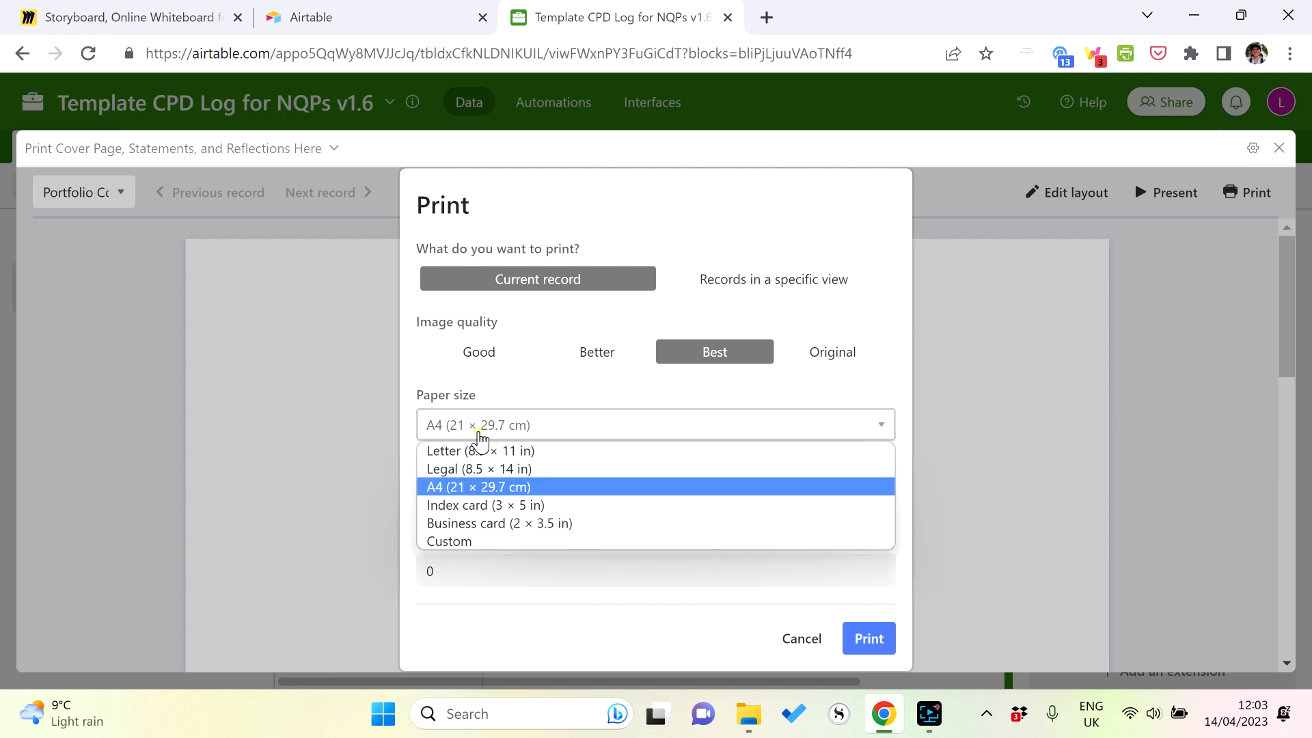
pyautogui.click(506, 486)
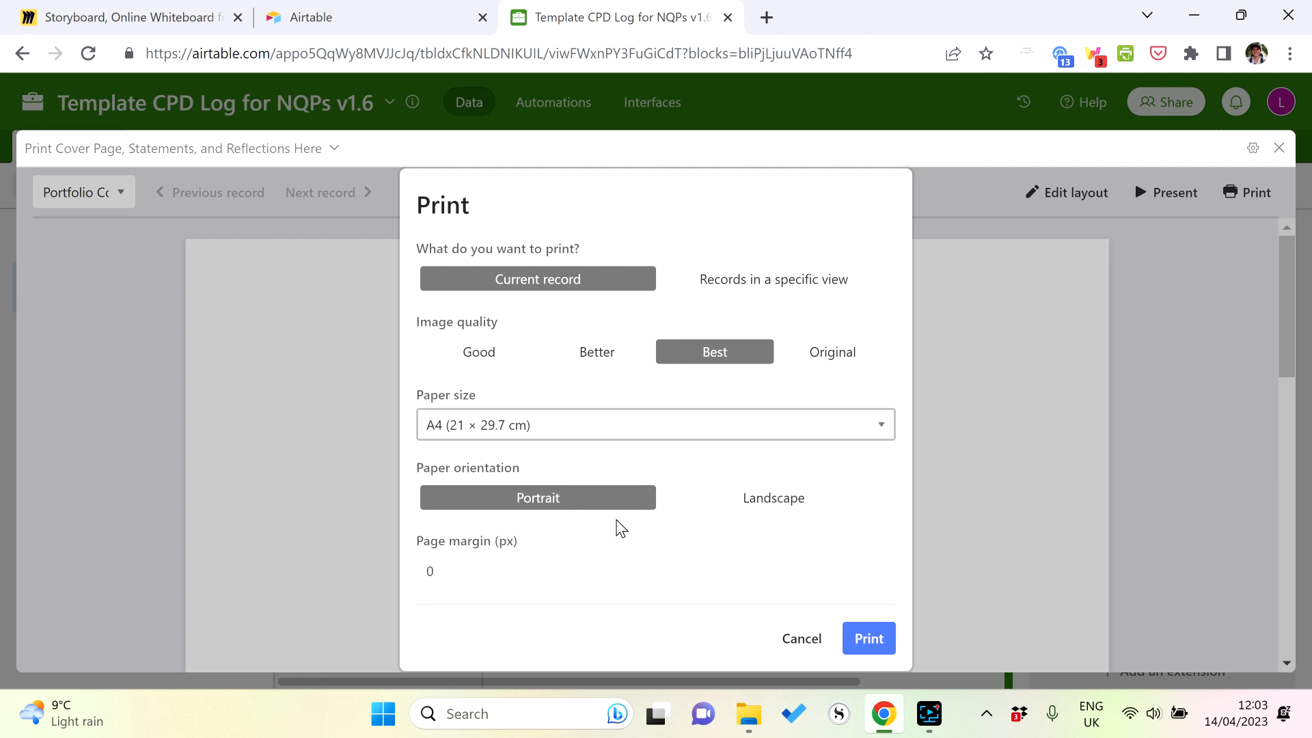
pyautogui.click(869, 642)
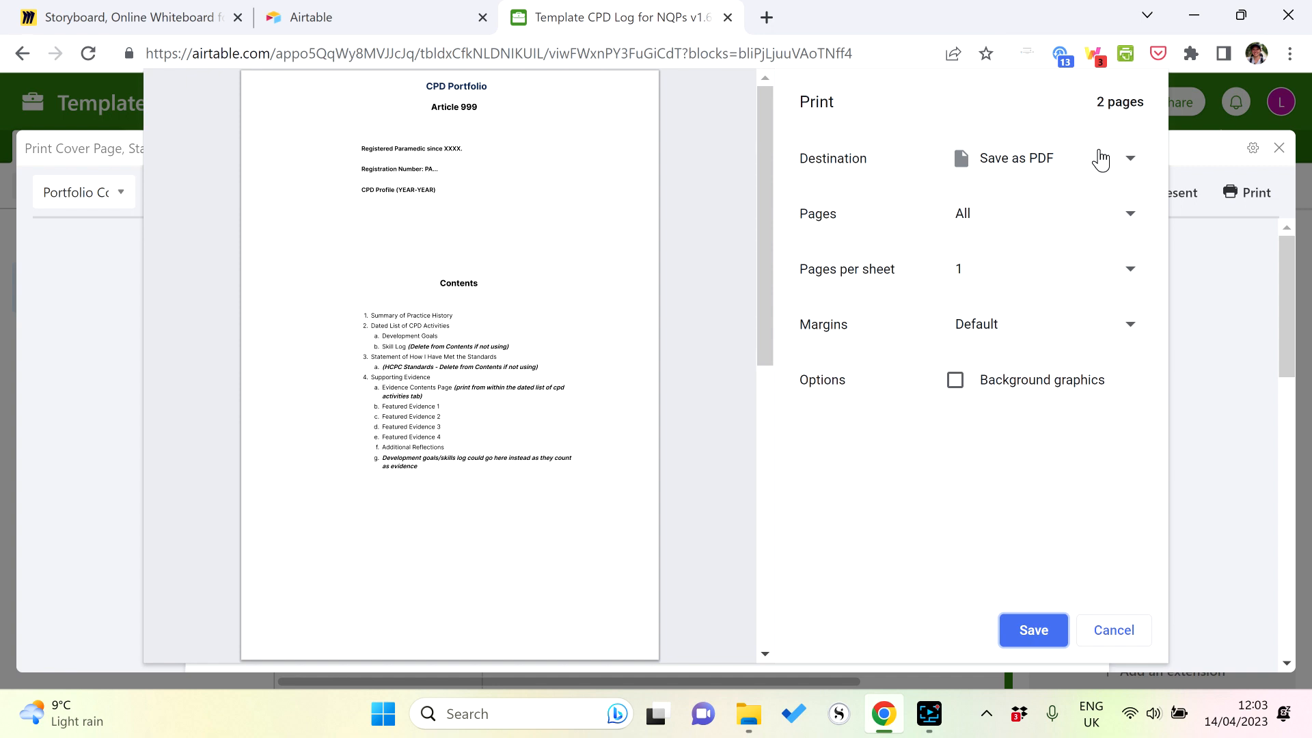
# Step: Save the cover page printout as a PDF, choosing the Article 999 folder in My Drive as the location
pyautogui.click(1093, 161)
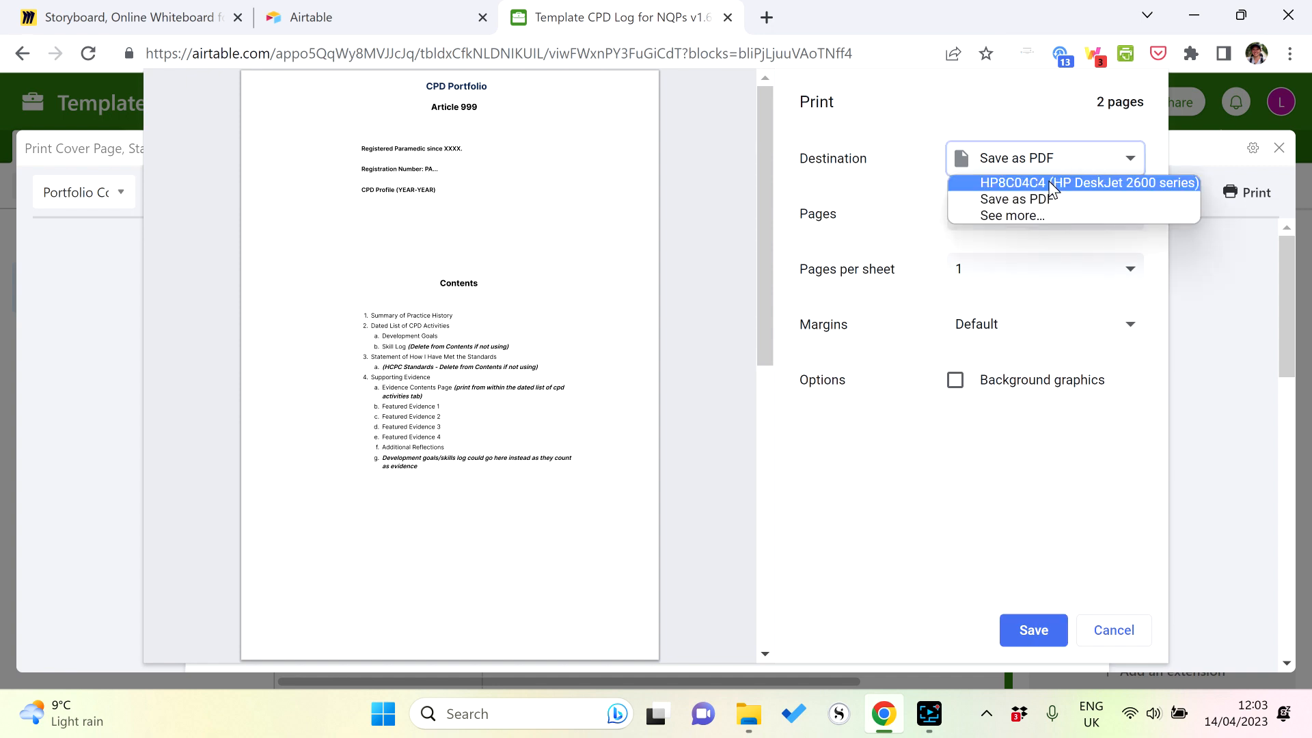
pyautogui.click(1032, 115)
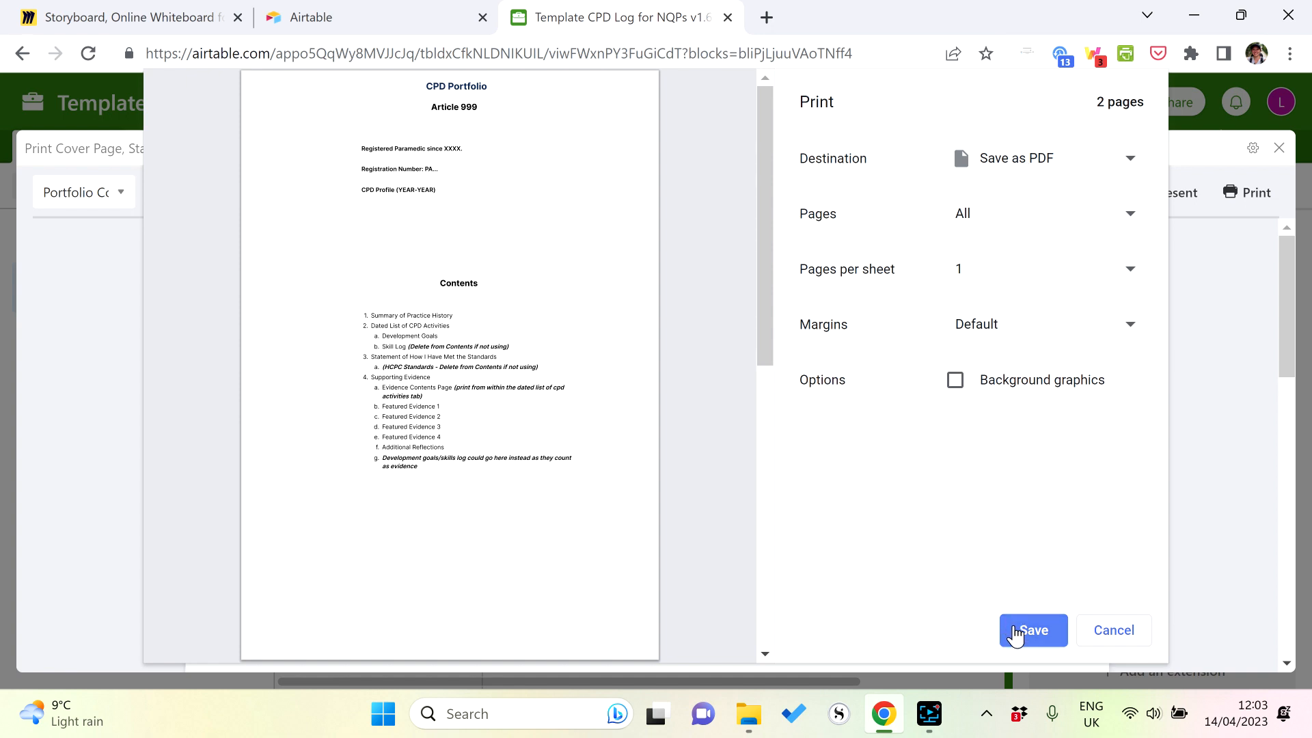
pyautogui.click(1014, 627)
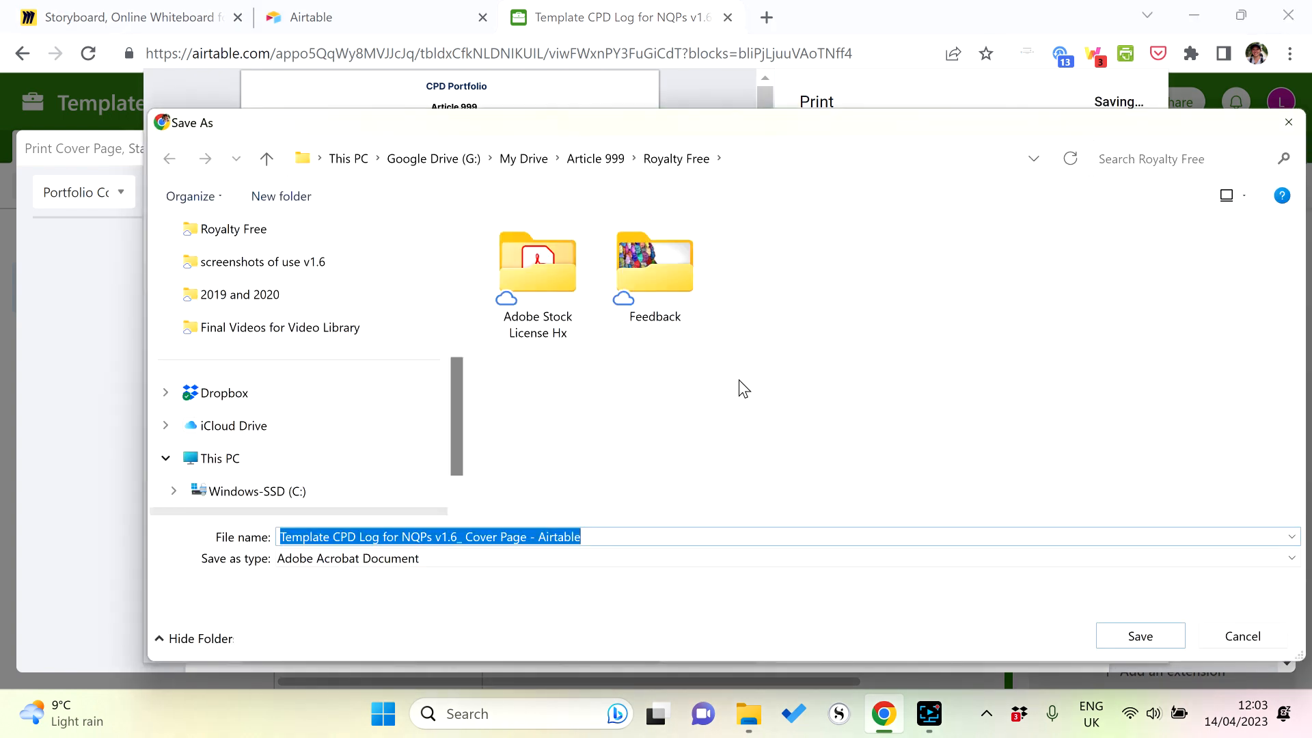
pyautogui.click(596, 161)
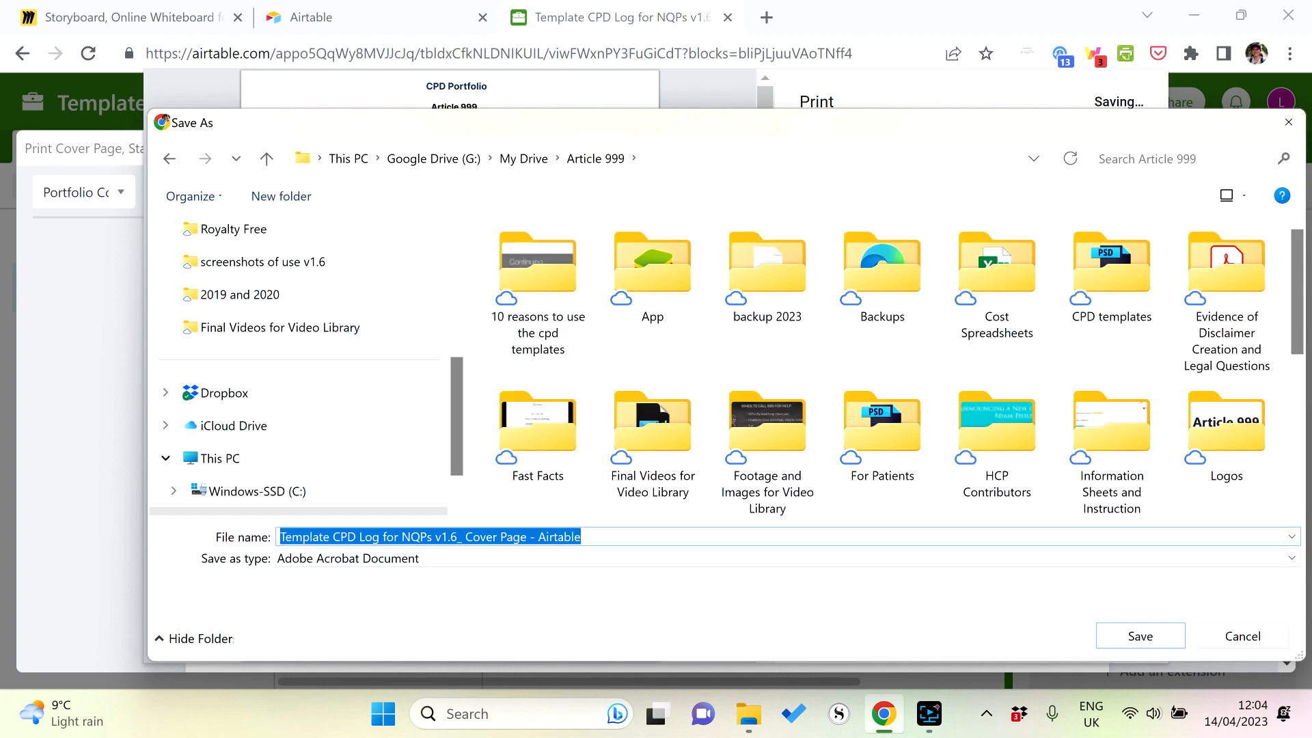
pyautogui.click(602, 537)
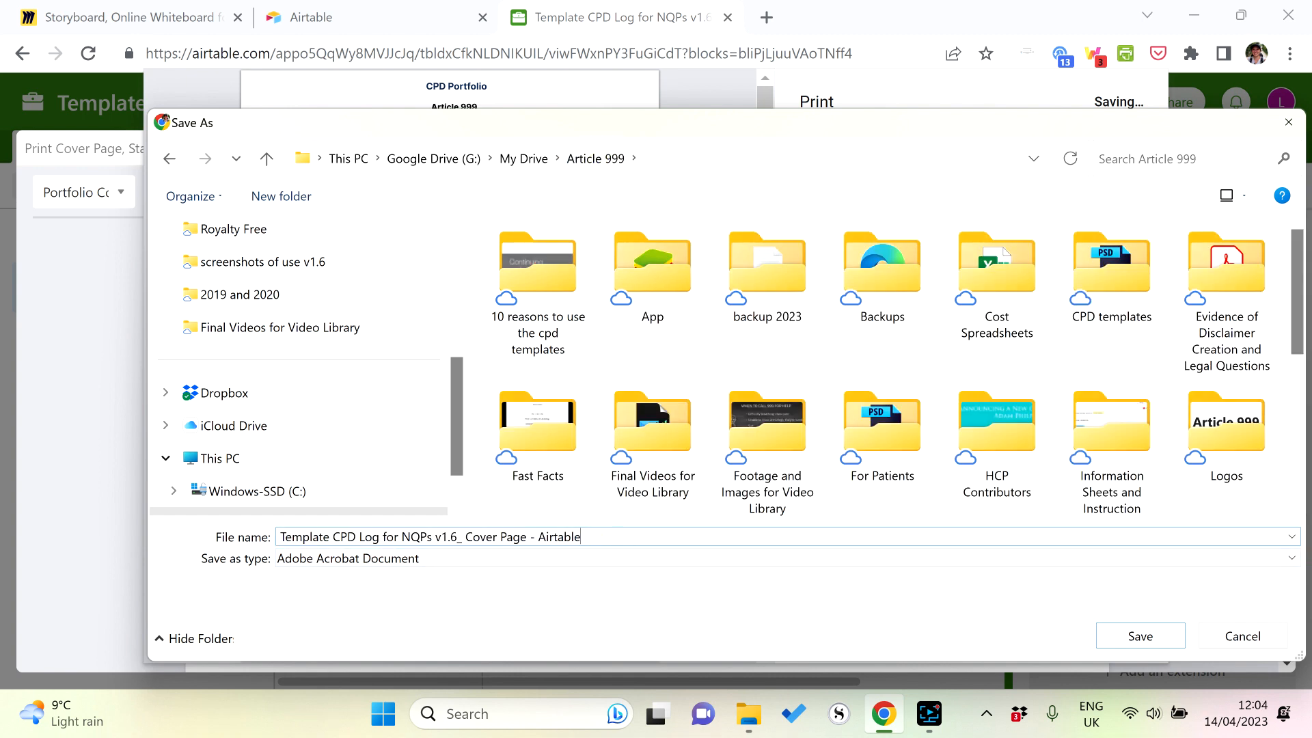
pyautogui.scroll(-5, 817, 413)
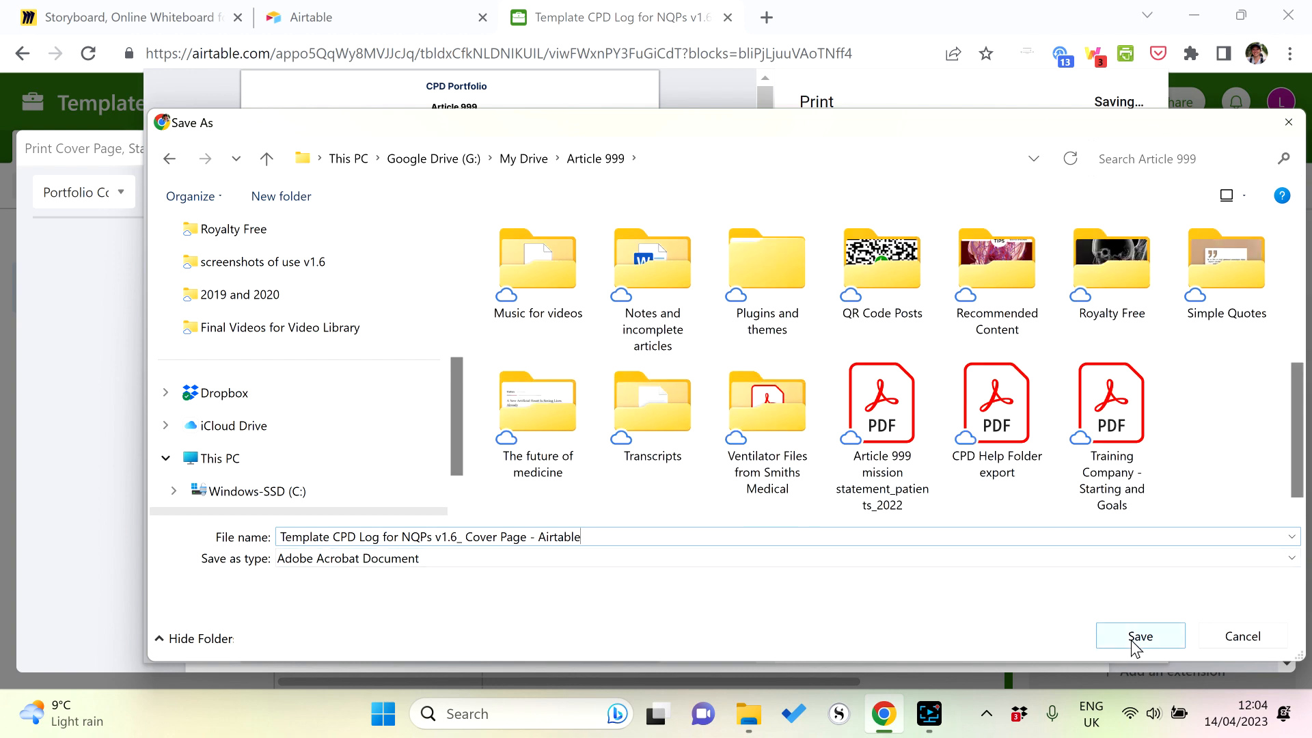
# Step: Create a folder named TEST, save the cover page PDF in it, and close the expanded print extension
pyautogui.click(301, 197)
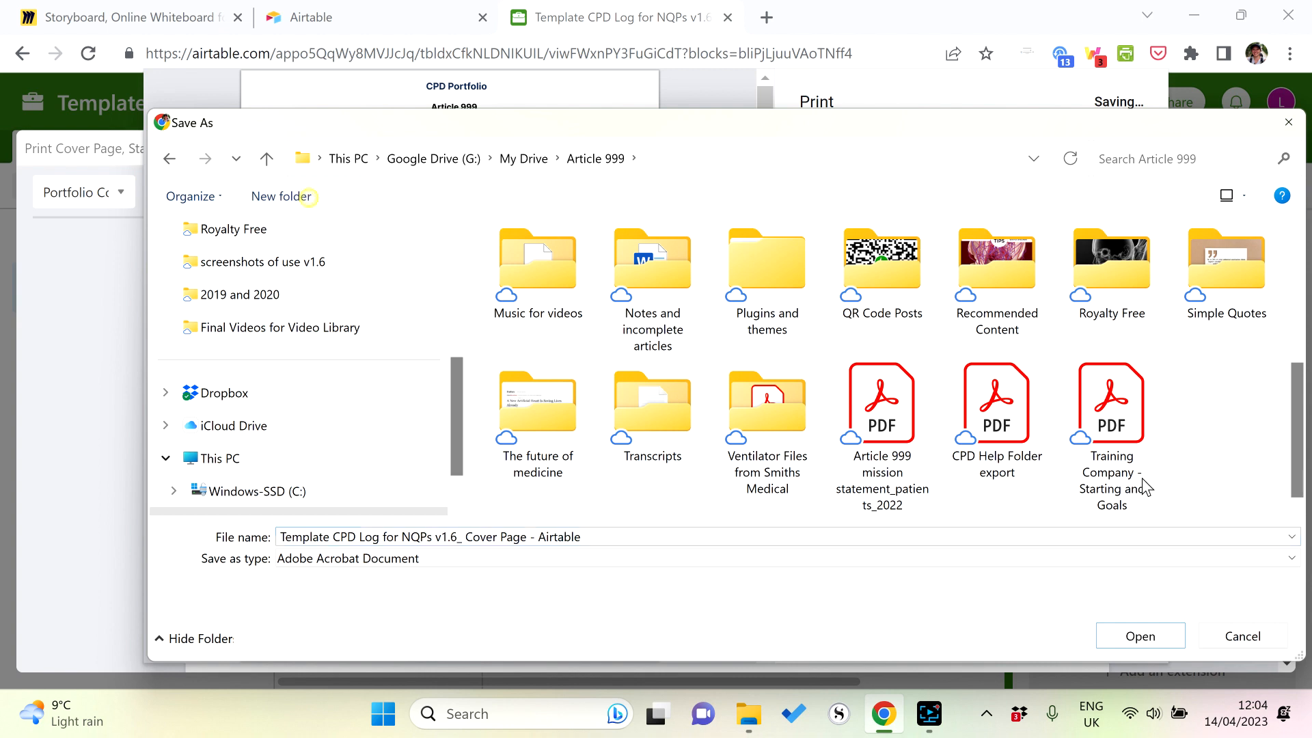
pyautogui.press('capslock')
pyautogui.write('TEST')
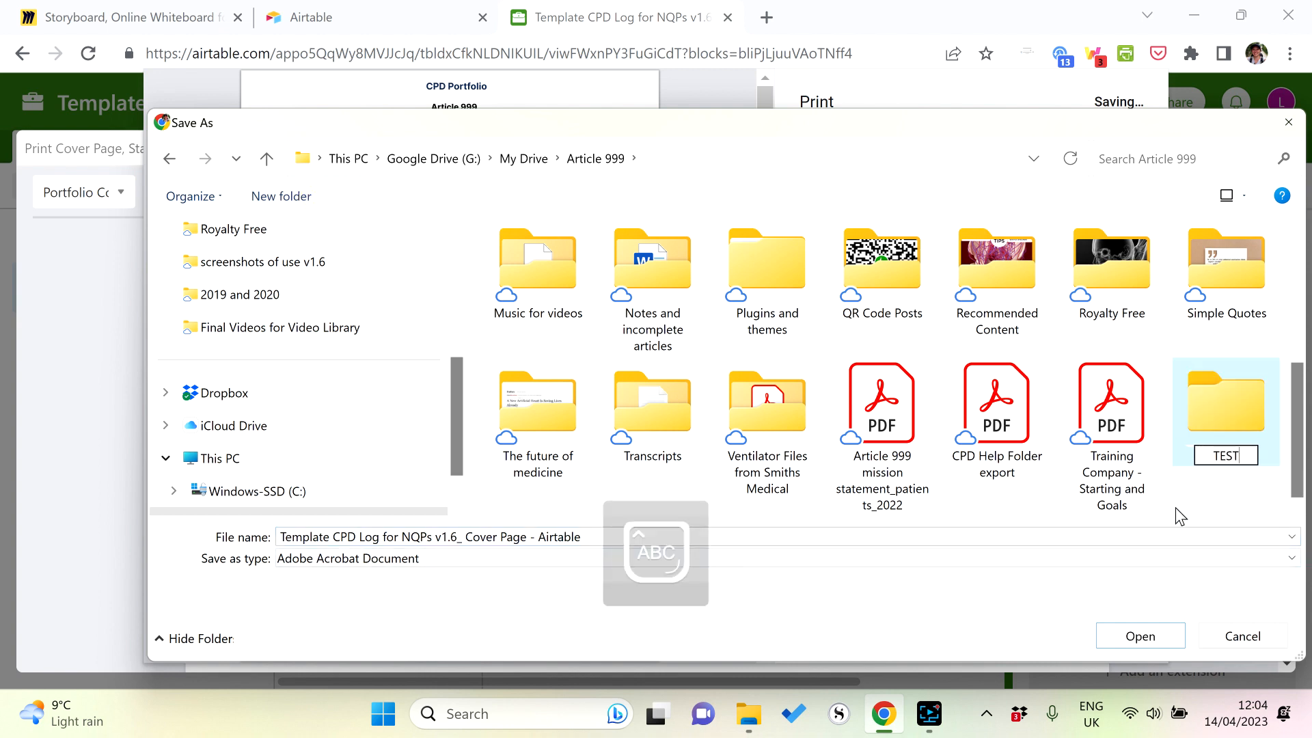
pyautogui.press('Return')
pyautogui.press('Return')
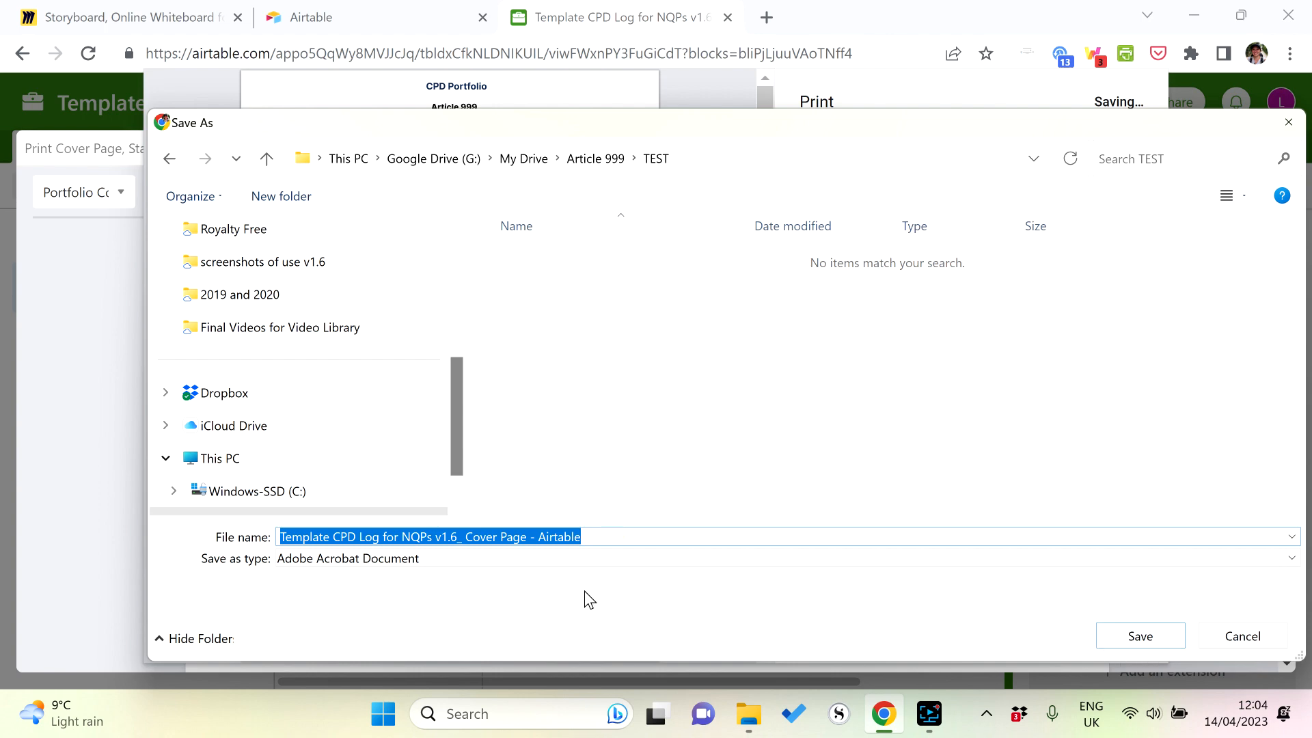
pyautogui.click(1132, 637)
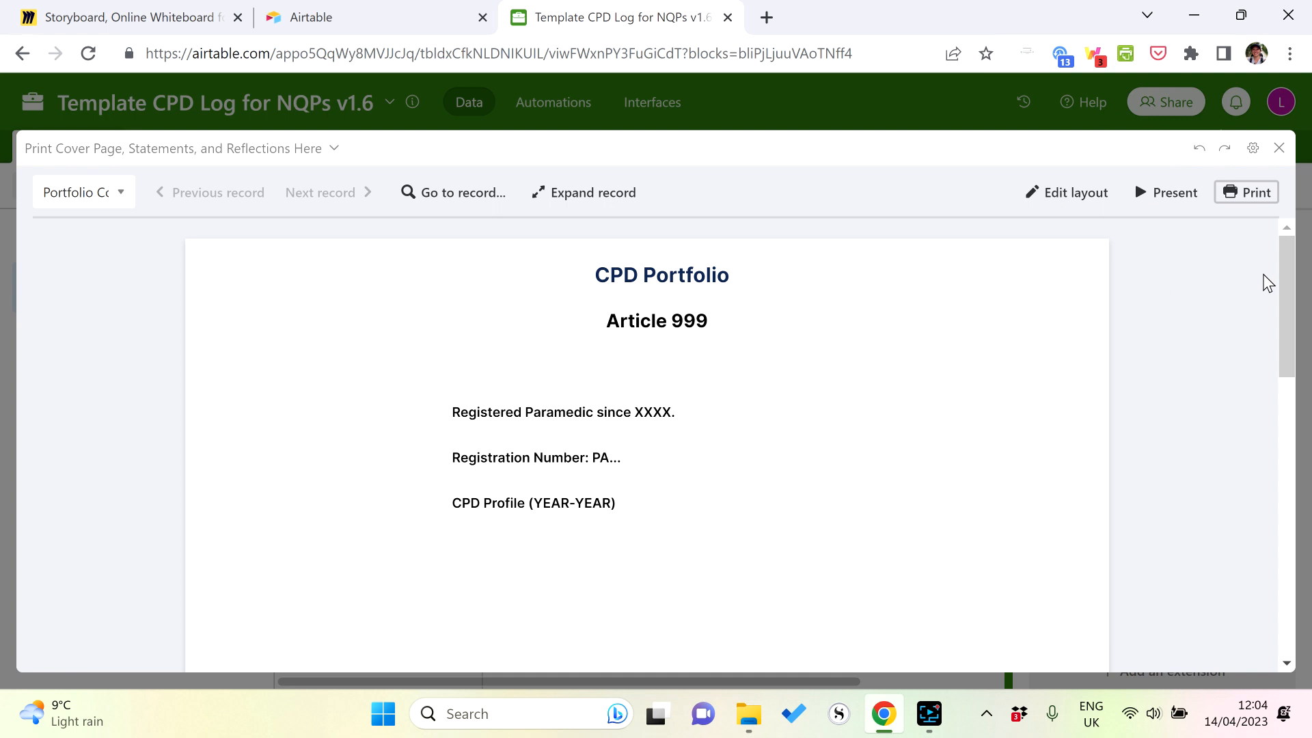
pyautogui.click(1278, 147)
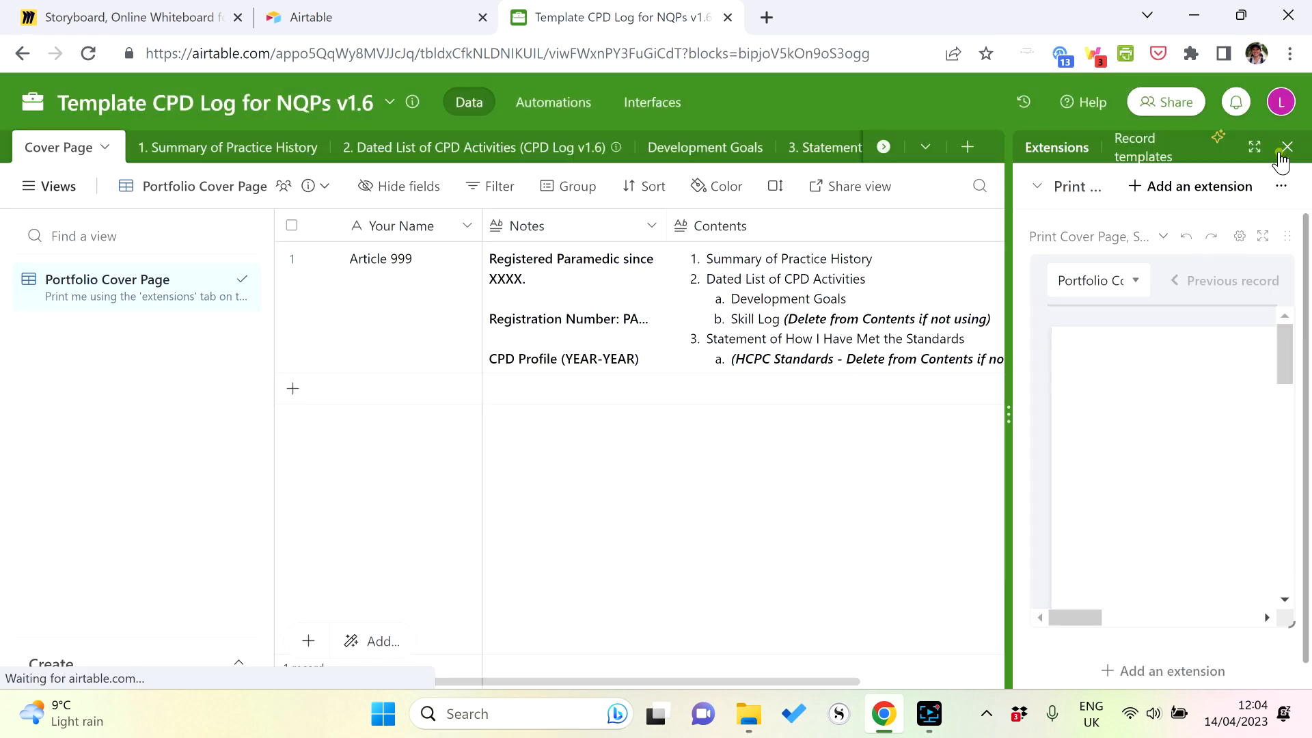
# Step: Look over the Summary and Your Name fields of the record in the 1. Summary of Practice History table
pyautogui.click(165, 150)
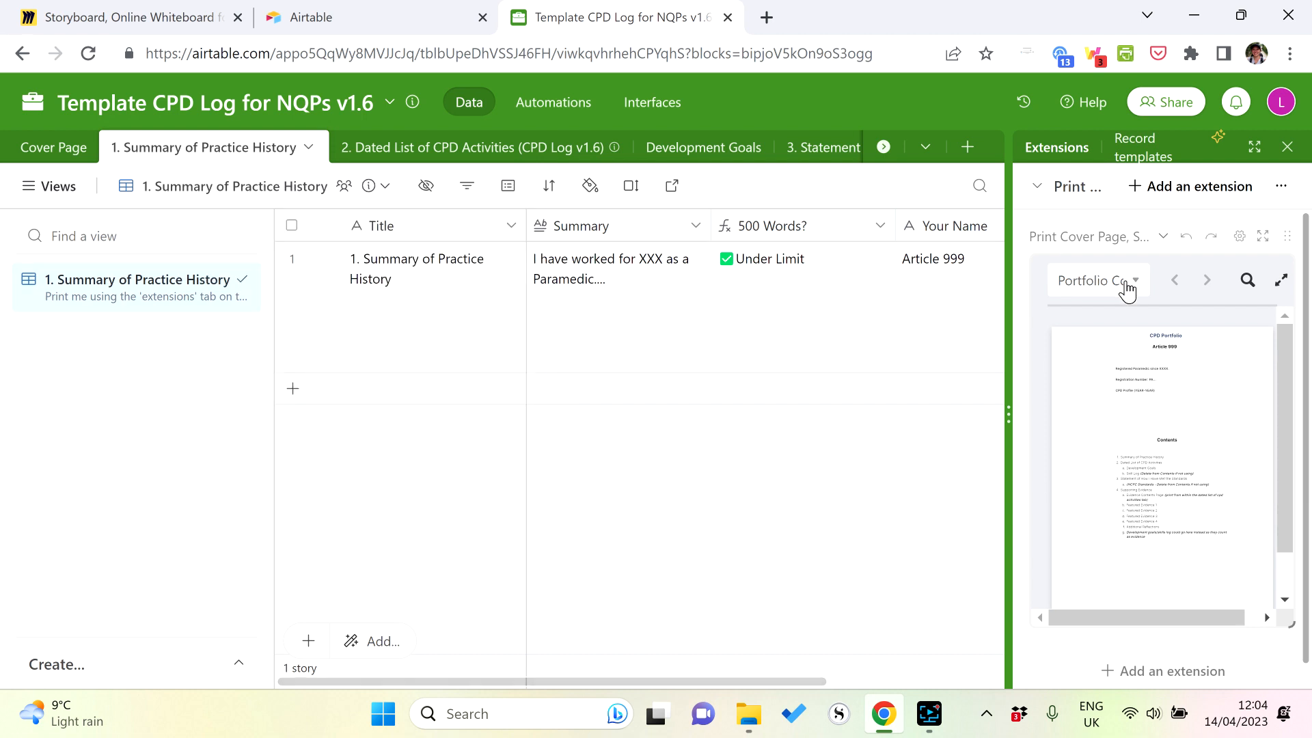
pyautogui.click(608, 276)
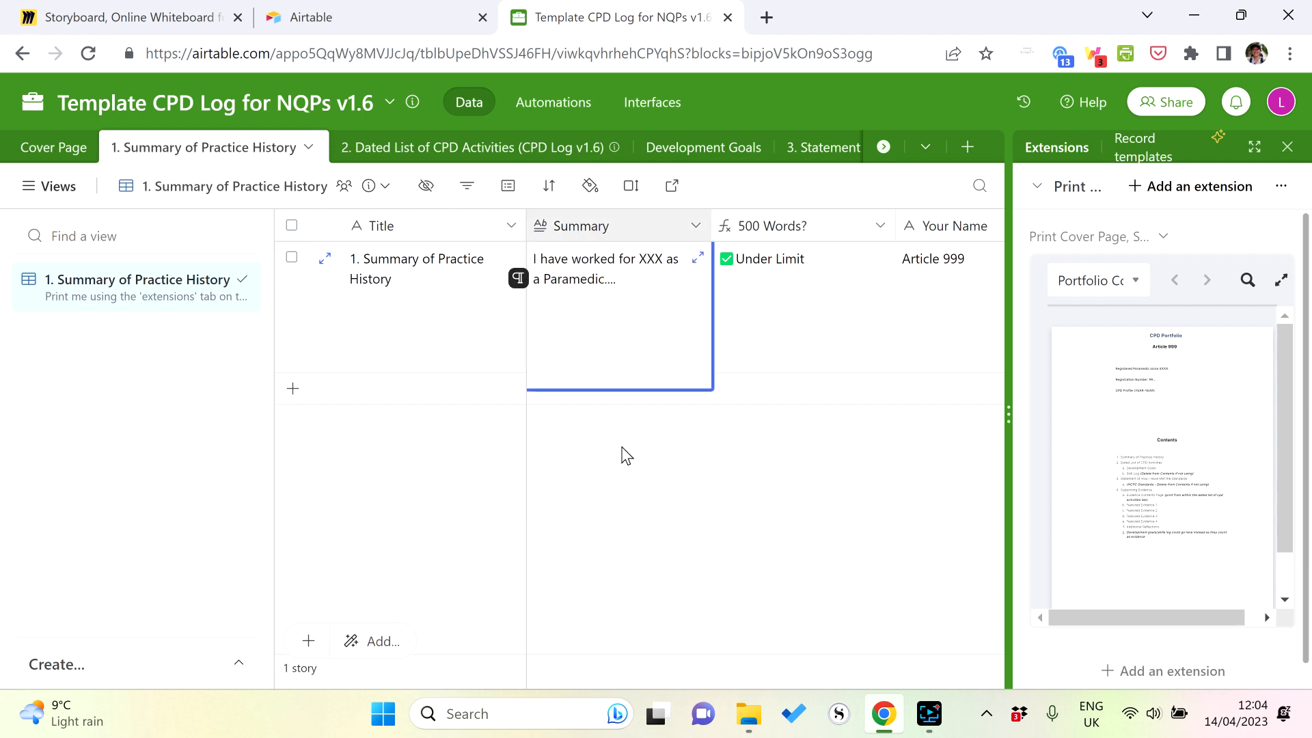
pyautogui.click(681, 540)
pyautogui.hscroll(3, 874, 376)
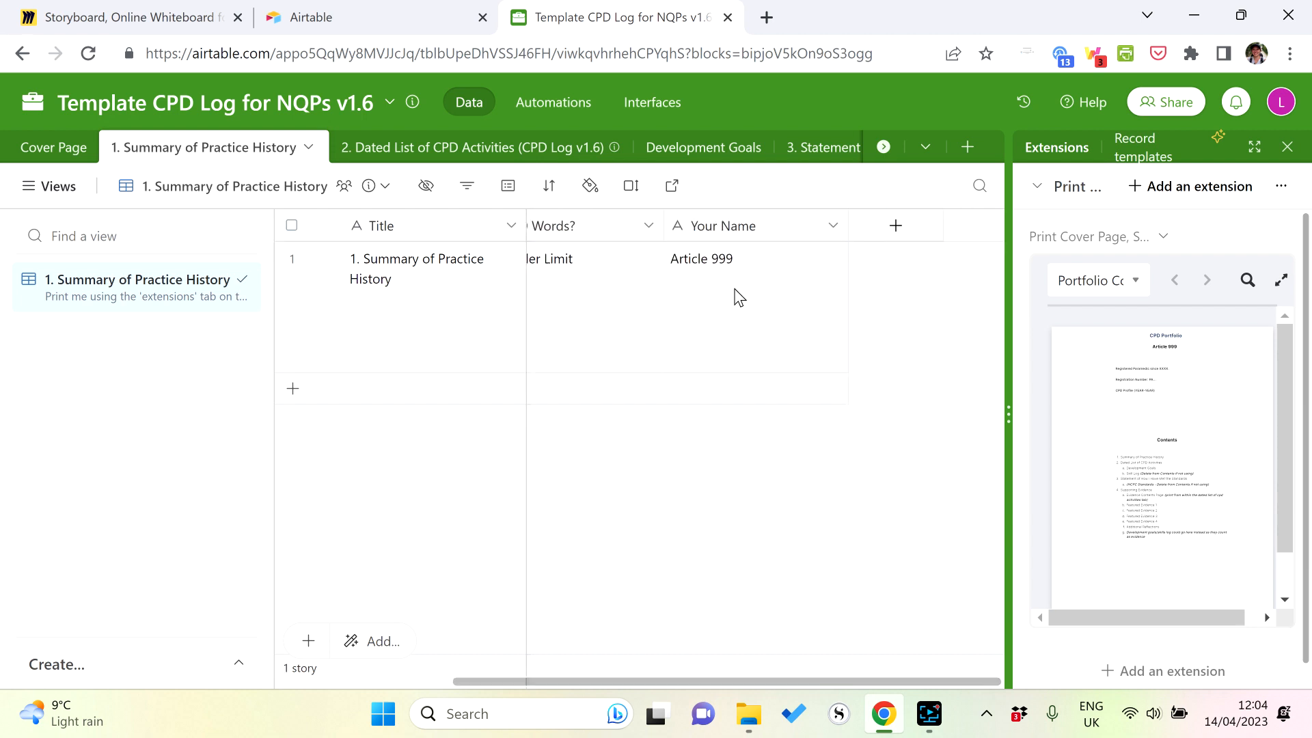
pyautogui.click(739, 296)
pyautogui.click(752, 258)
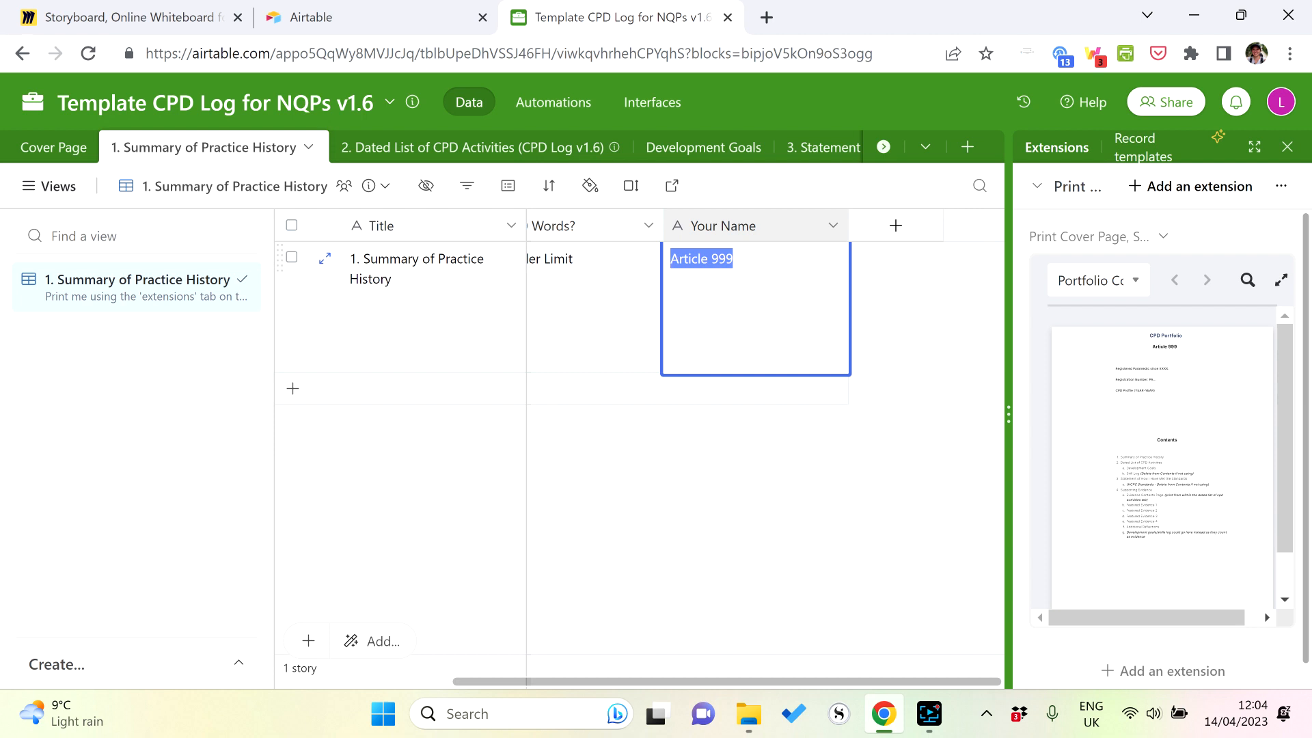
pyautogui.click(544, 482)
pyautogui.hscroll(-3, 454, 318)
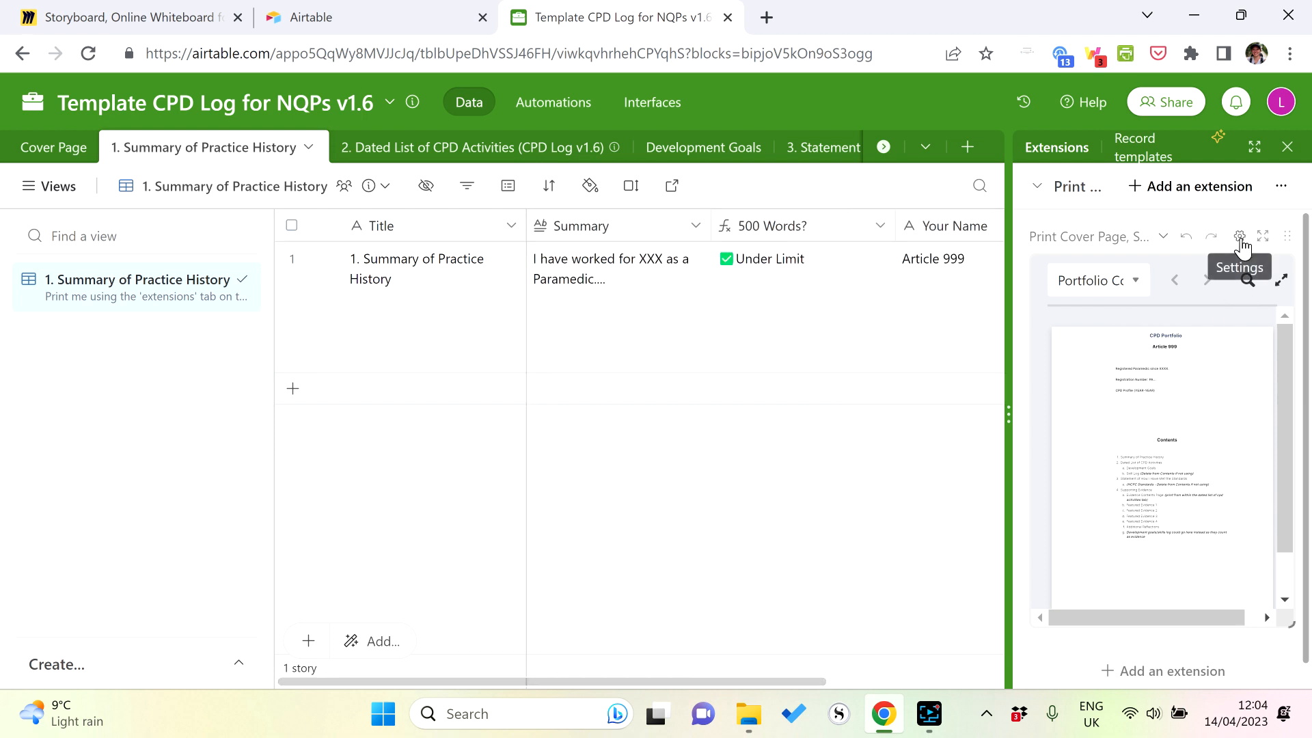
# Step: Set the print extension's table to 1. Summary of Practice History and check its page preview down to the footer
pyautogui.click(1239, 238)
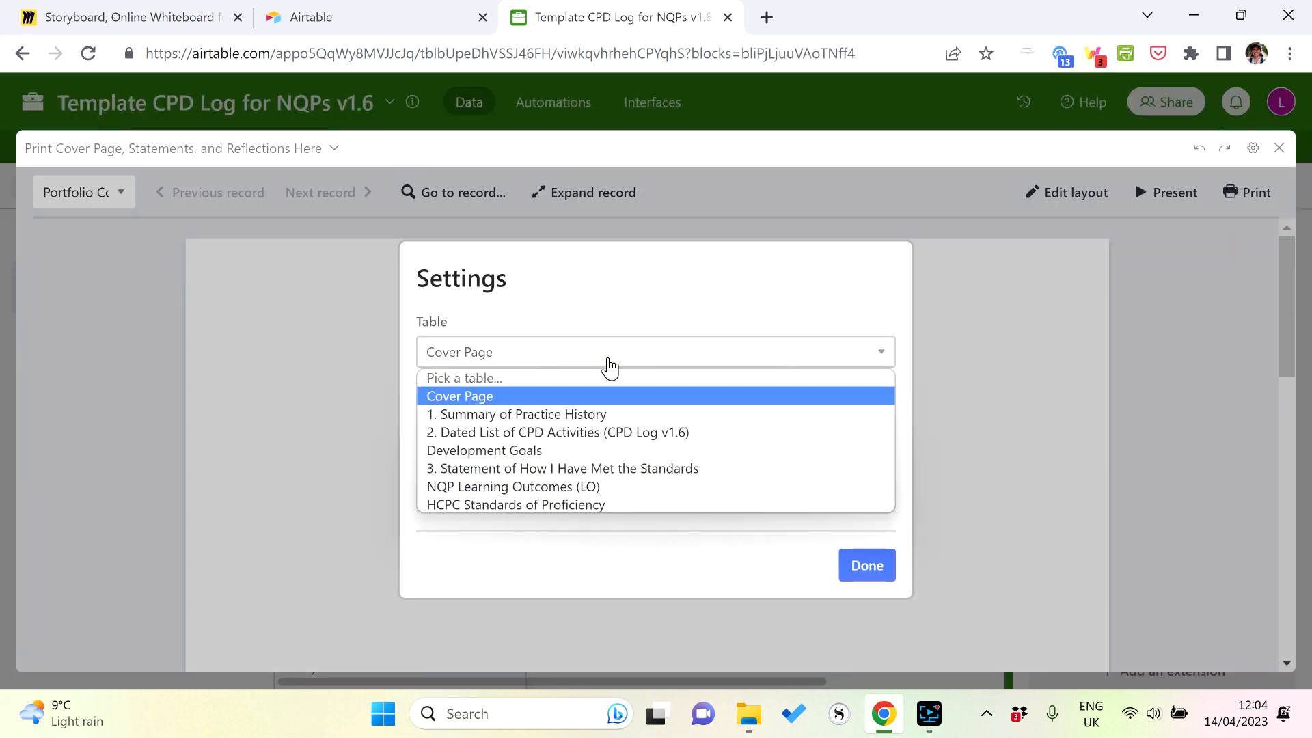
pyautogui.click(534, 418)
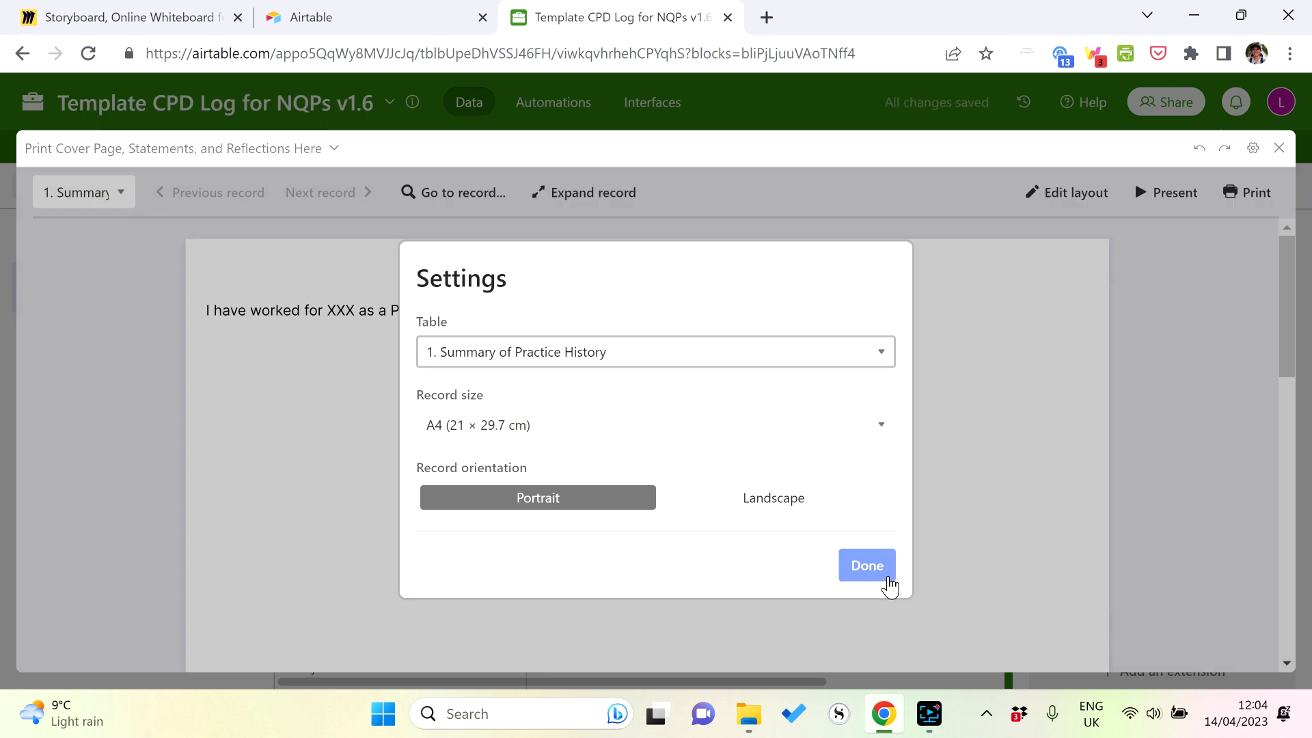
pyautogui.click(884, 576)
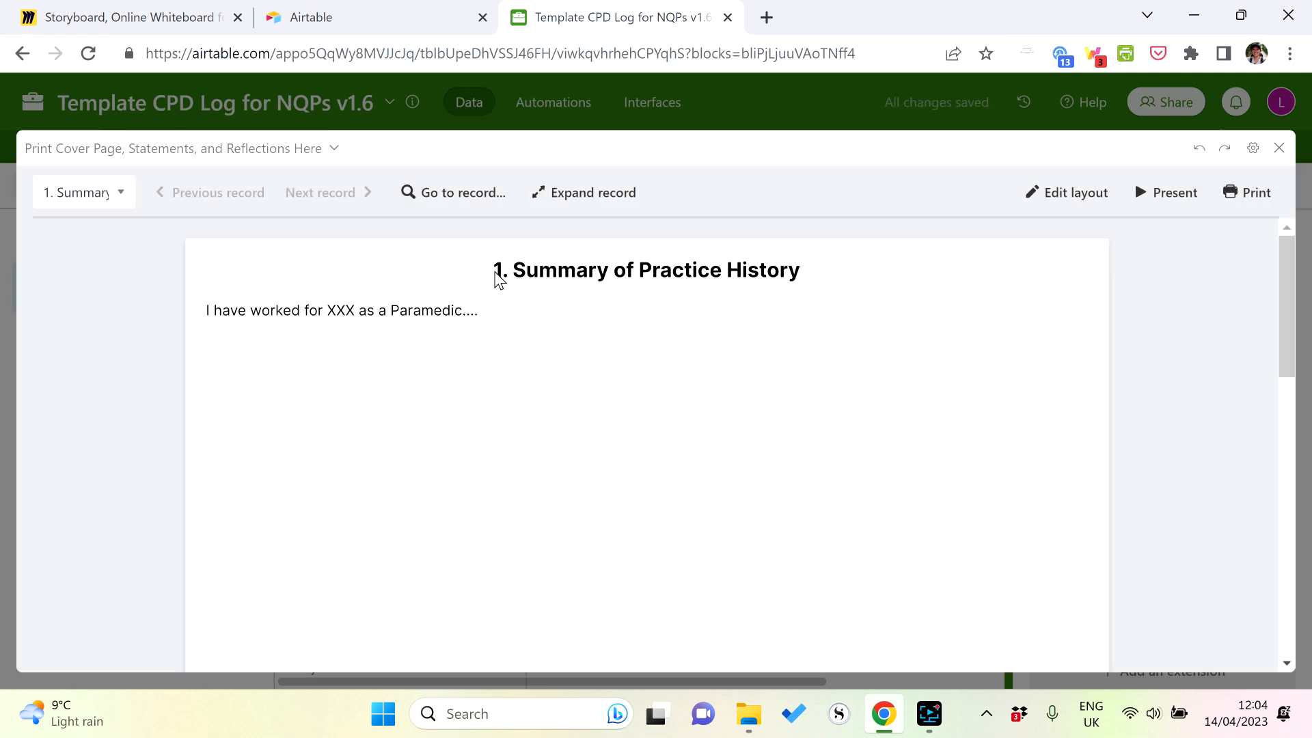
pyautogui.scroll(-2, 301, 322)
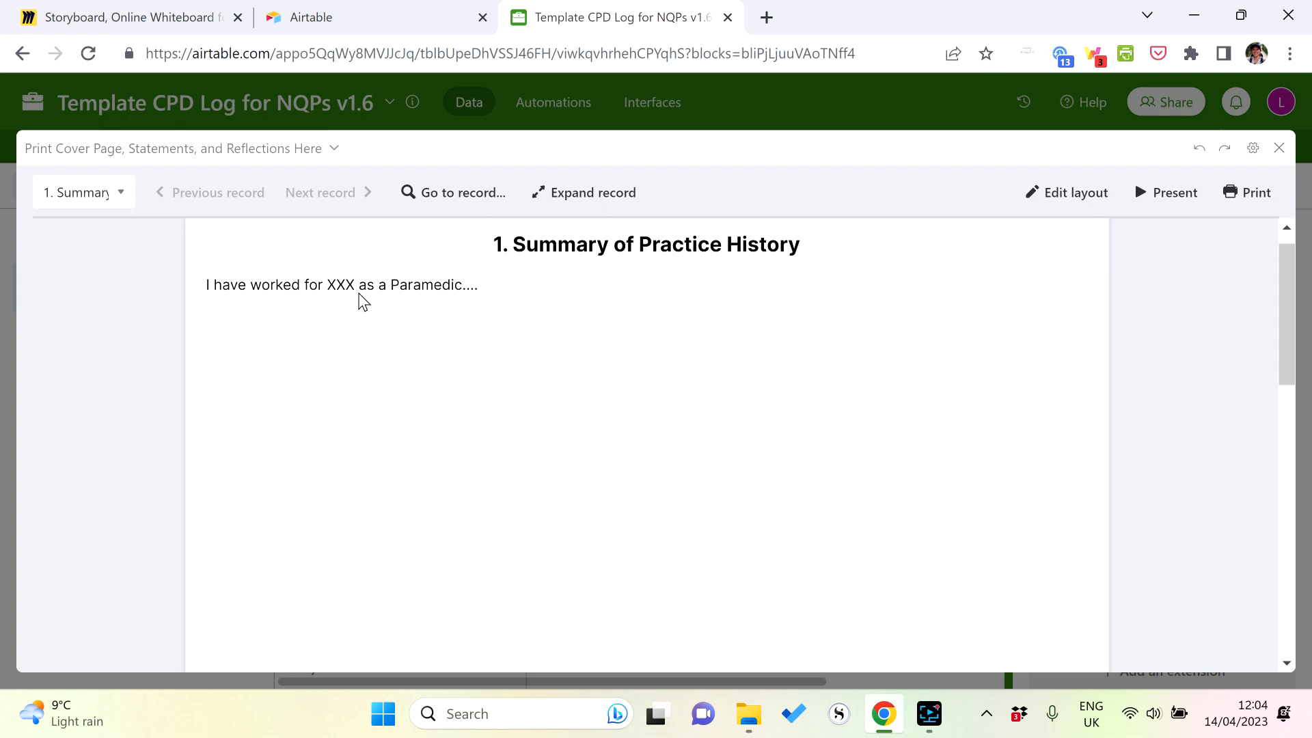
pyautogui.scroll(-5, 397, 411)
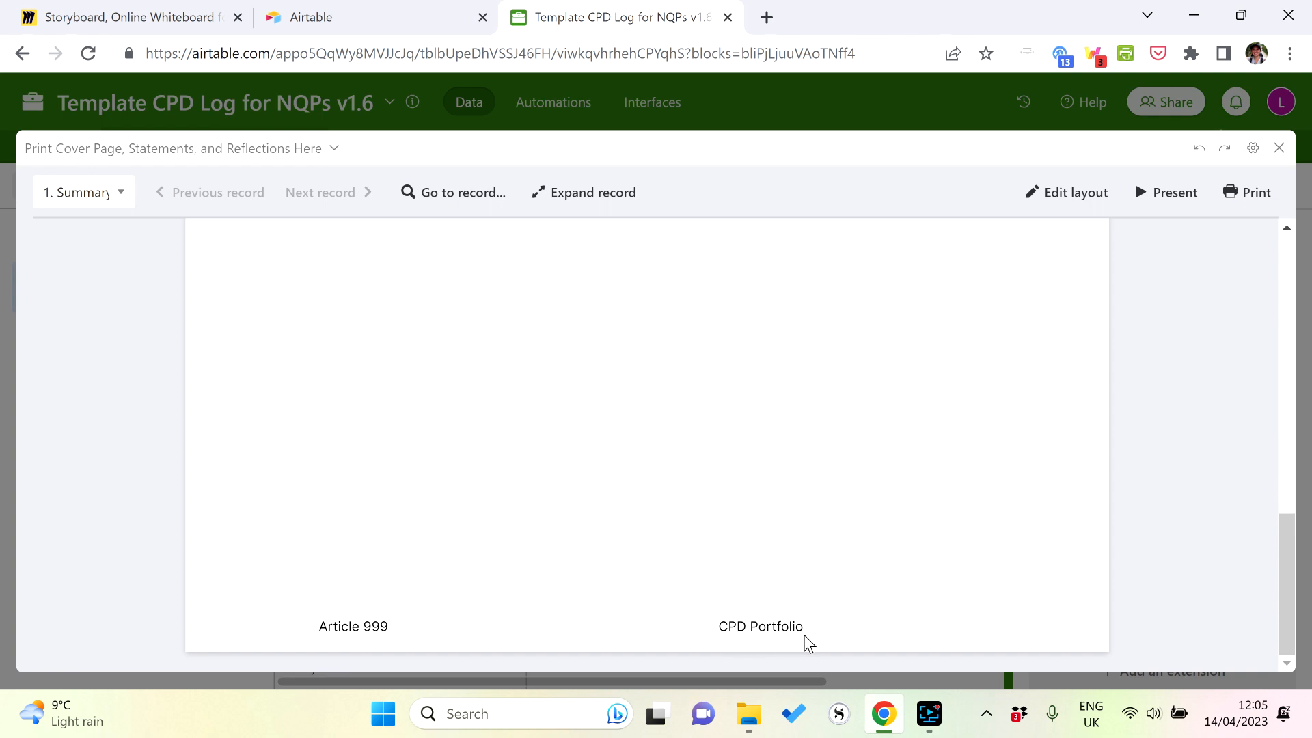
# Step: Print the current Summary of Practice History record to a PDF in the TEST folder, and close the expanded print extension
pyautogui.scroll(10, 937, 623)
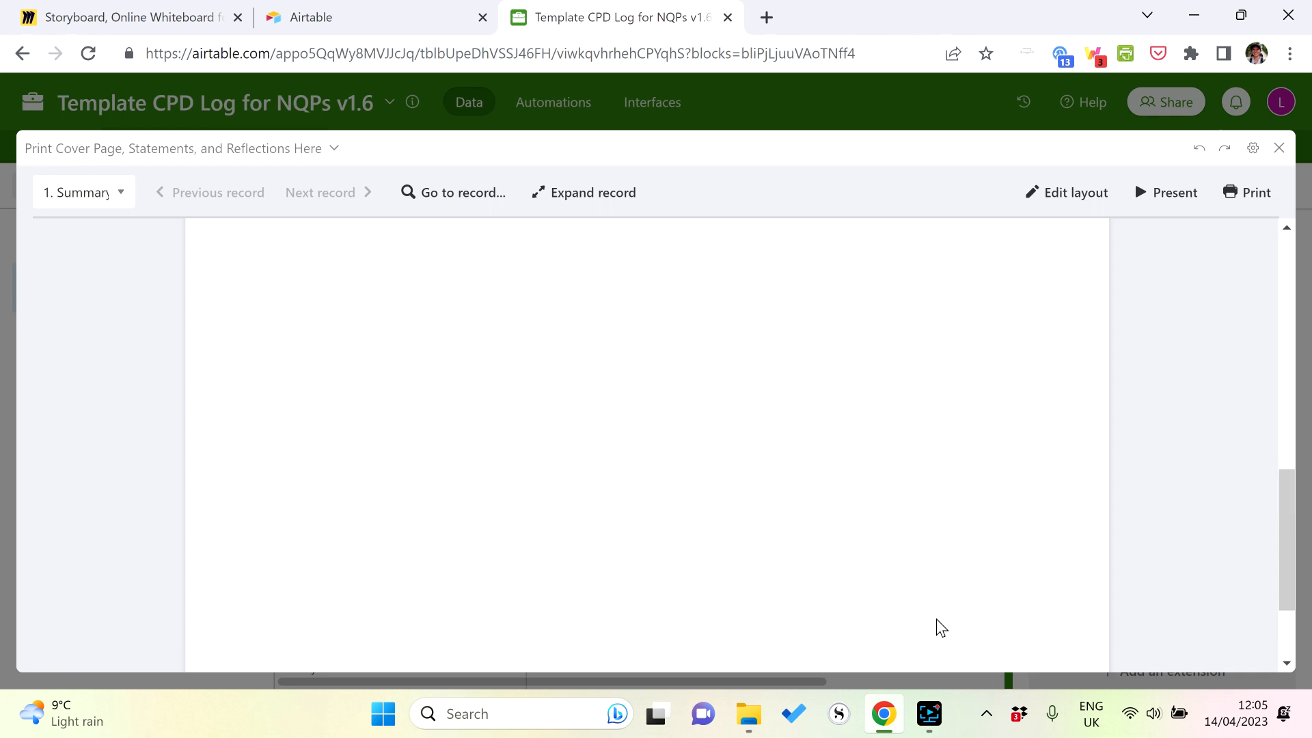
pyautogui.click(1242, 196)
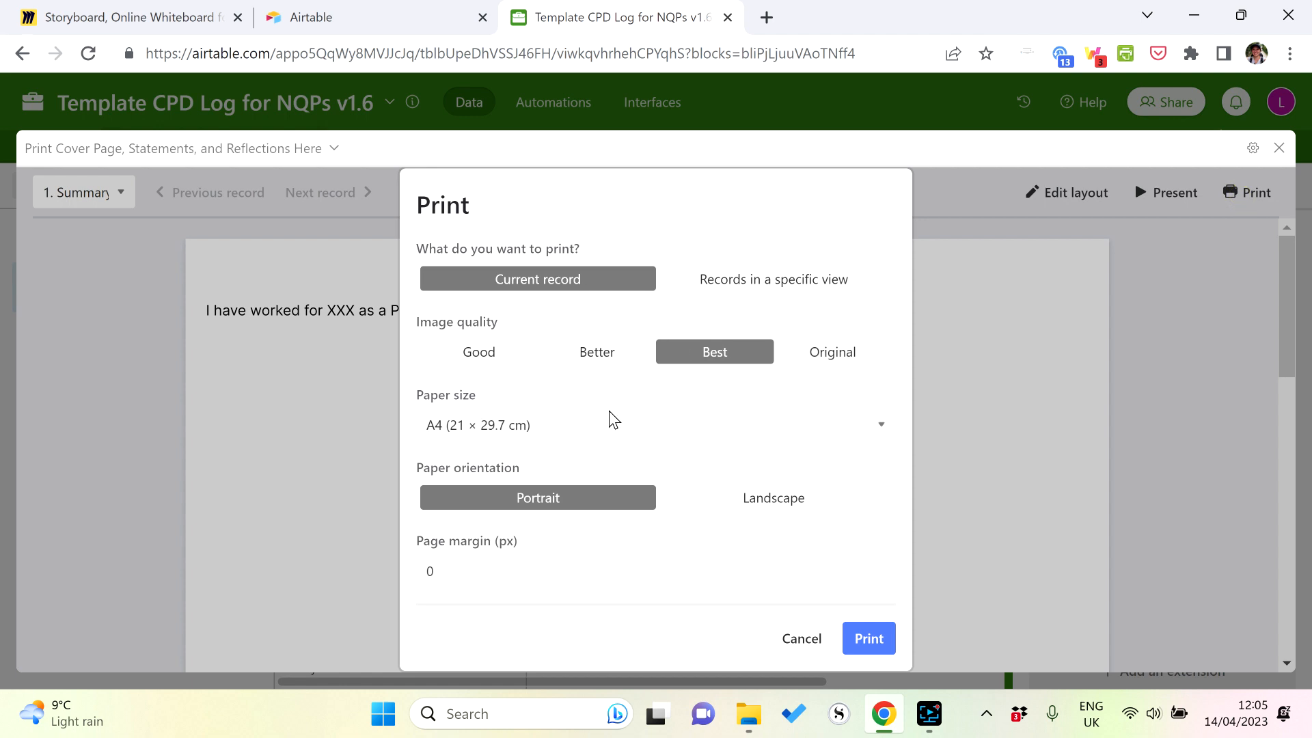
pyautogui.click(868, 638)
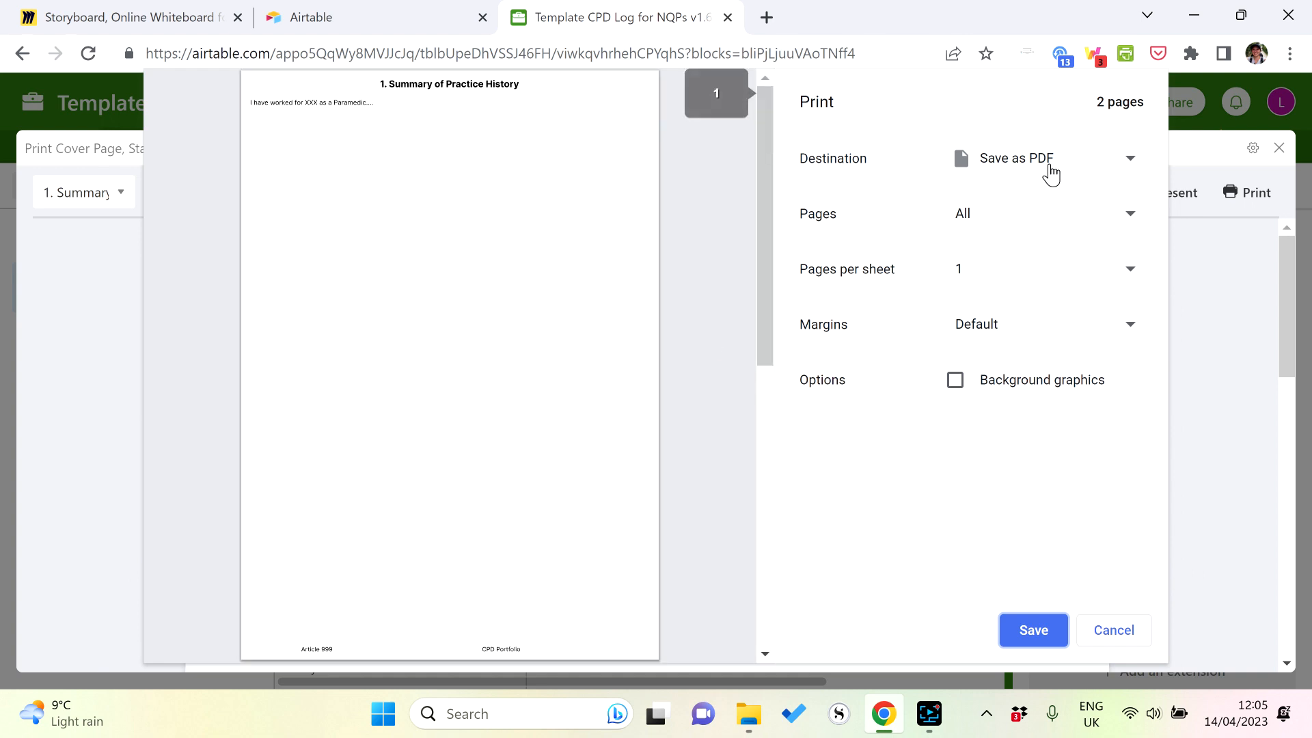
pyautogui.click(1034, 630)
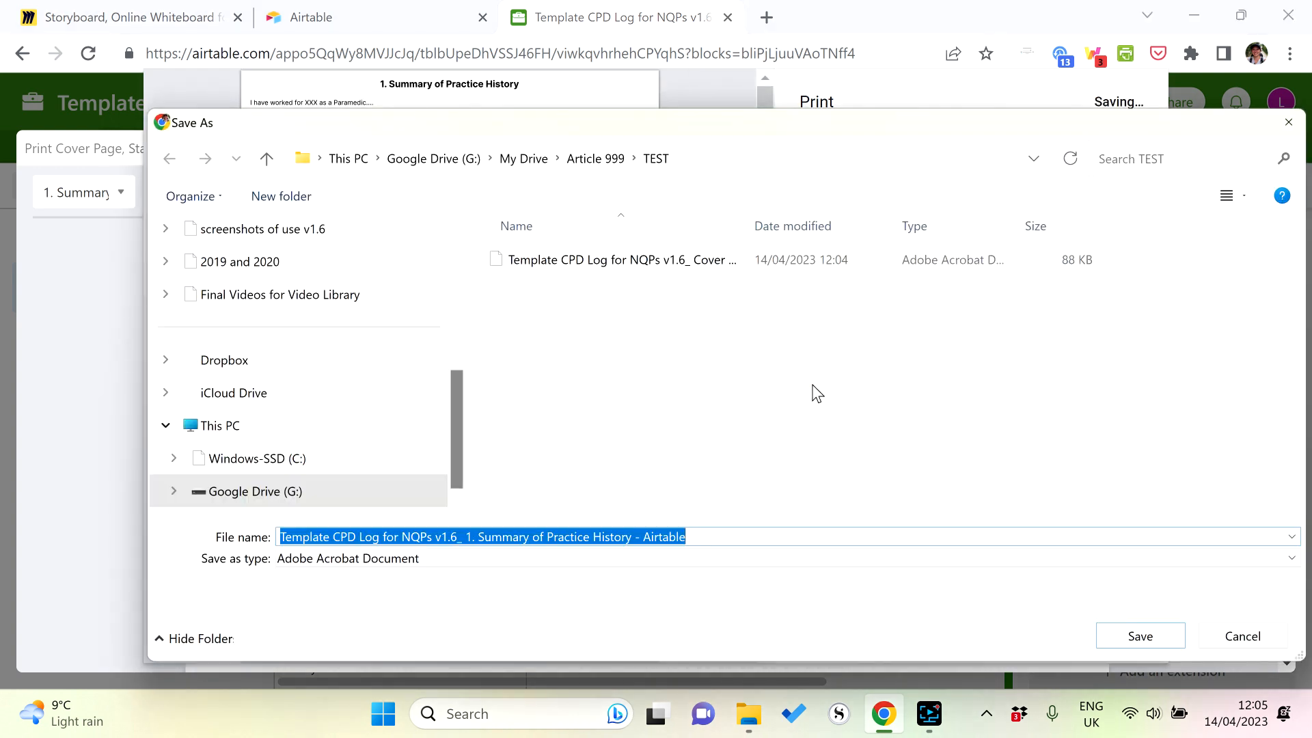
pyautogui.press('Return')
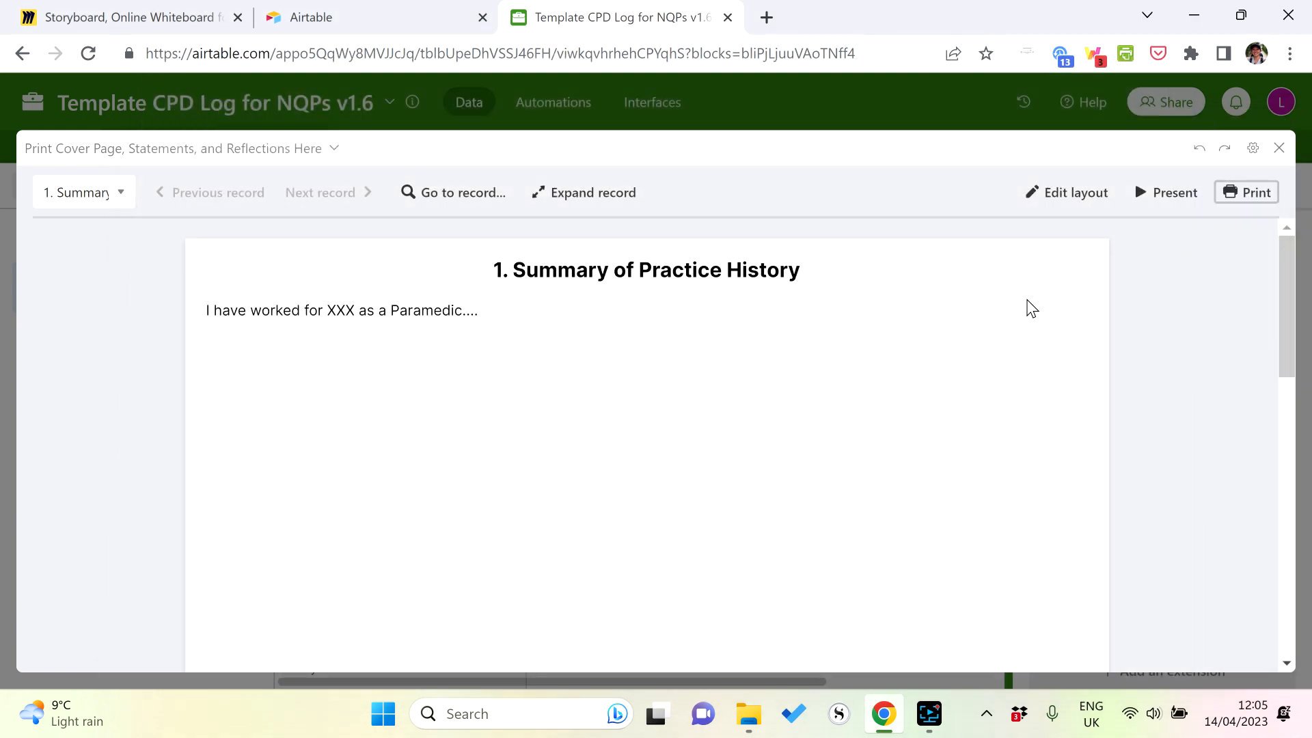
pyautogui.click(1279, 148)
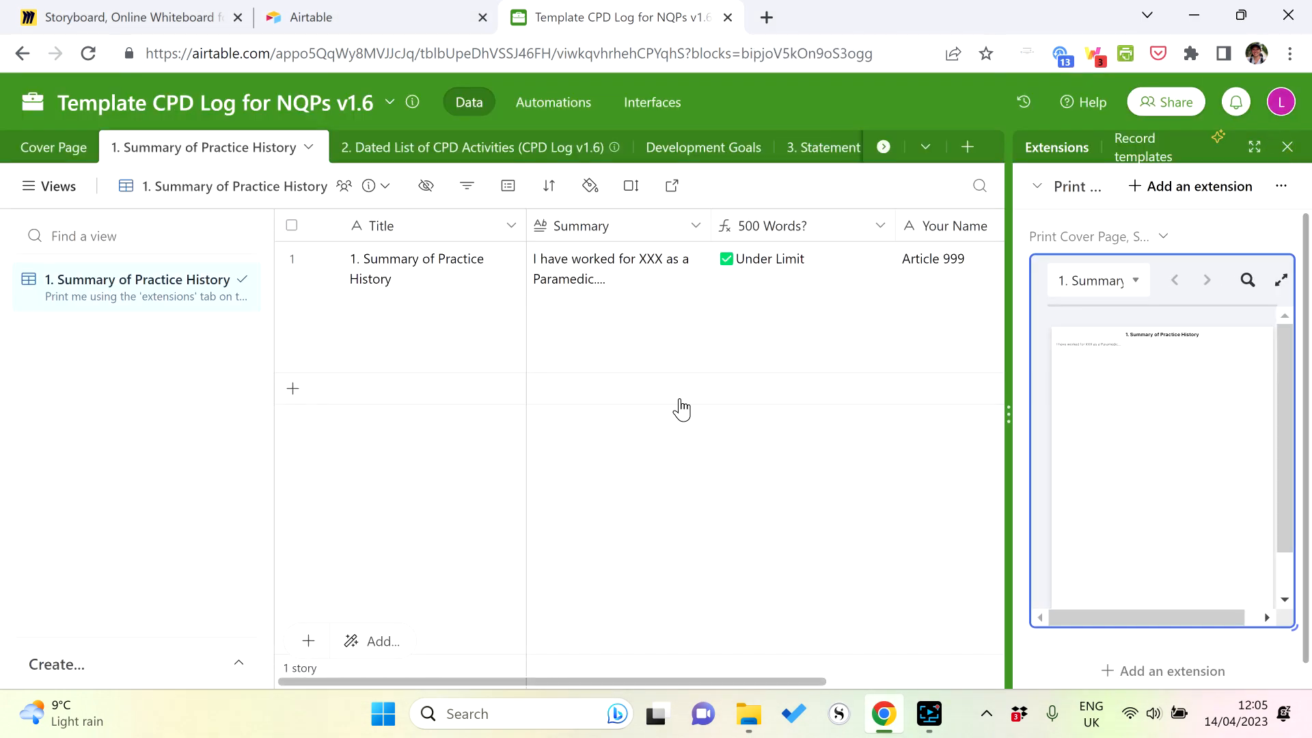
# Step: Open the 2. Dated List of CPD Activities table and temporarily widen the views sidebar to read the full view names
pyautogui.click(436, 147)
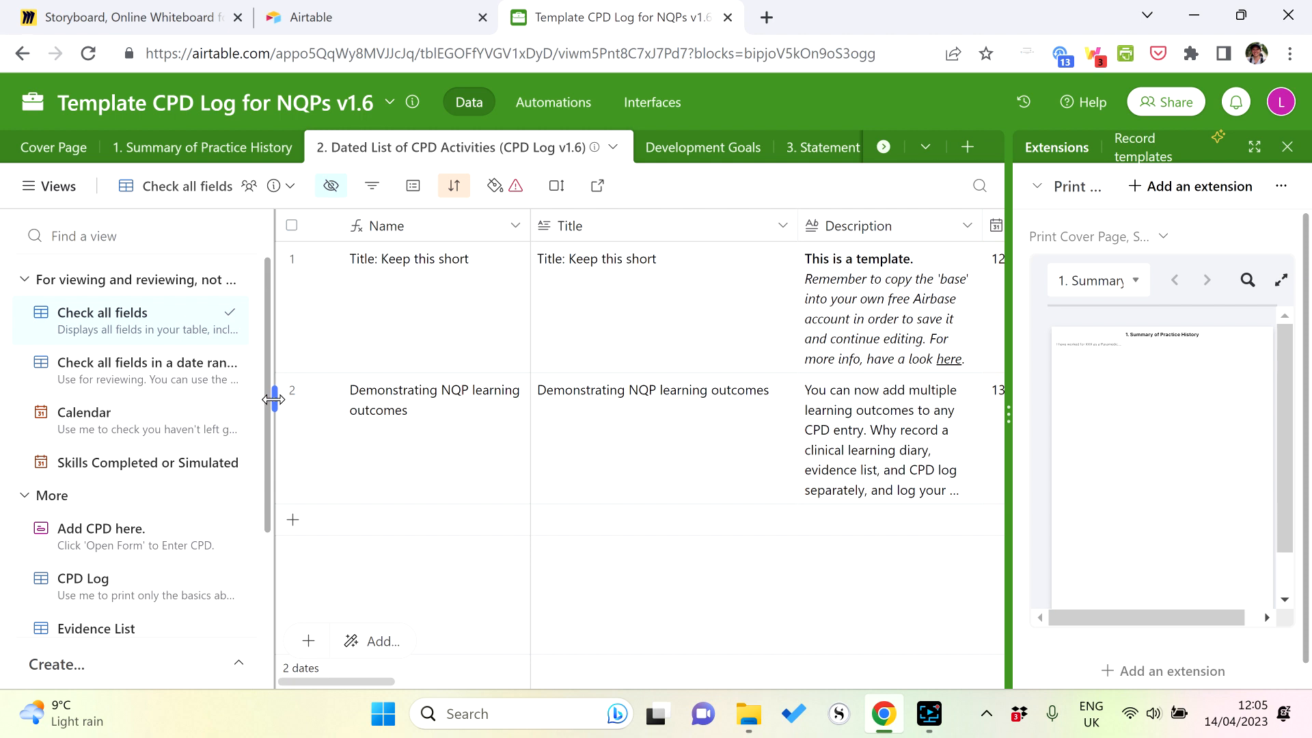
pyautogui.moveTo(273, 403); pyautogui.dragTo(444, 413)
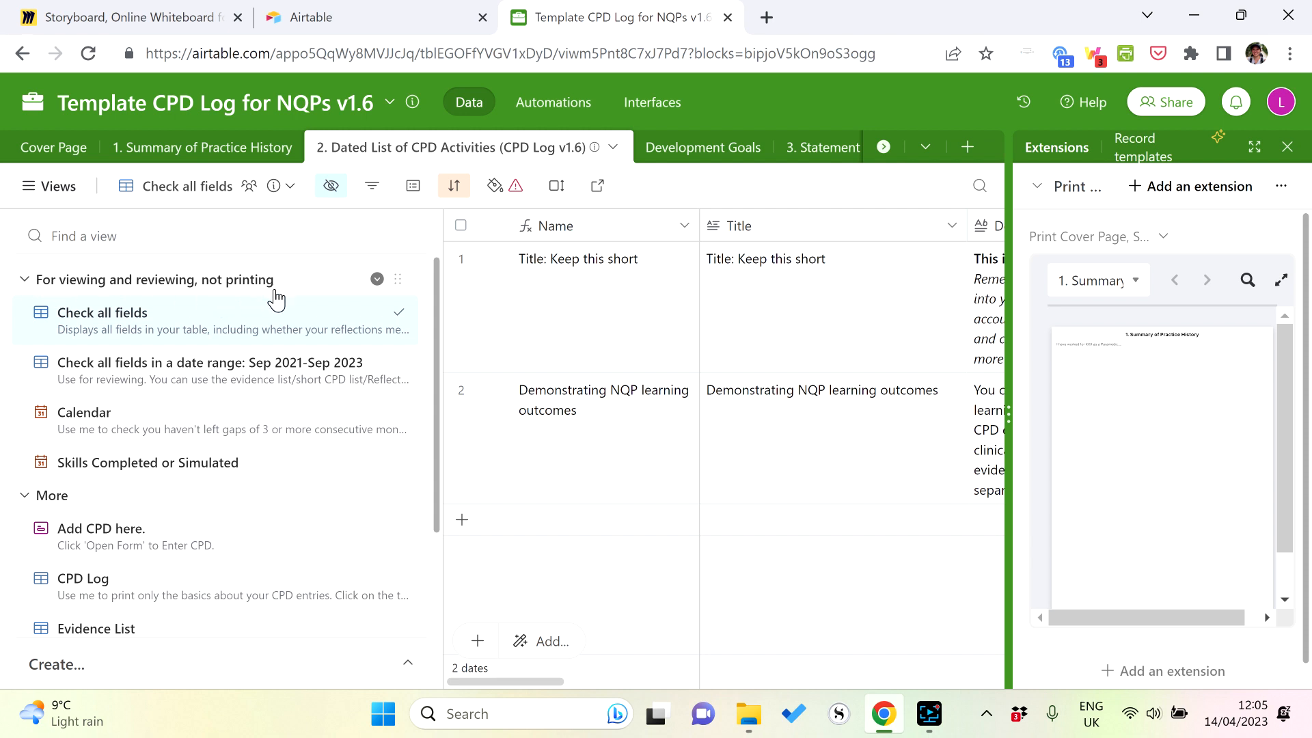
pyautogui.moveTo(232, 315)
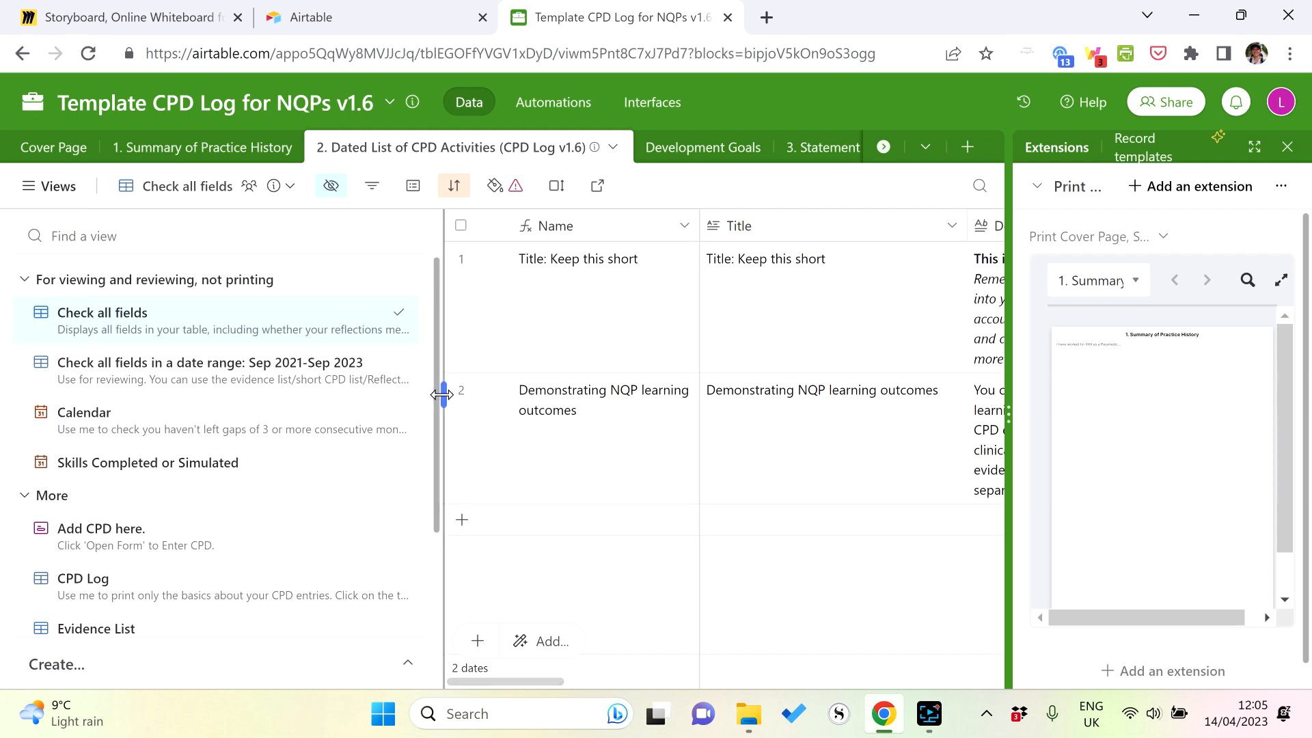
pyautogui.moveTo(445, 391); pyautogui.dragTo(284, 394)
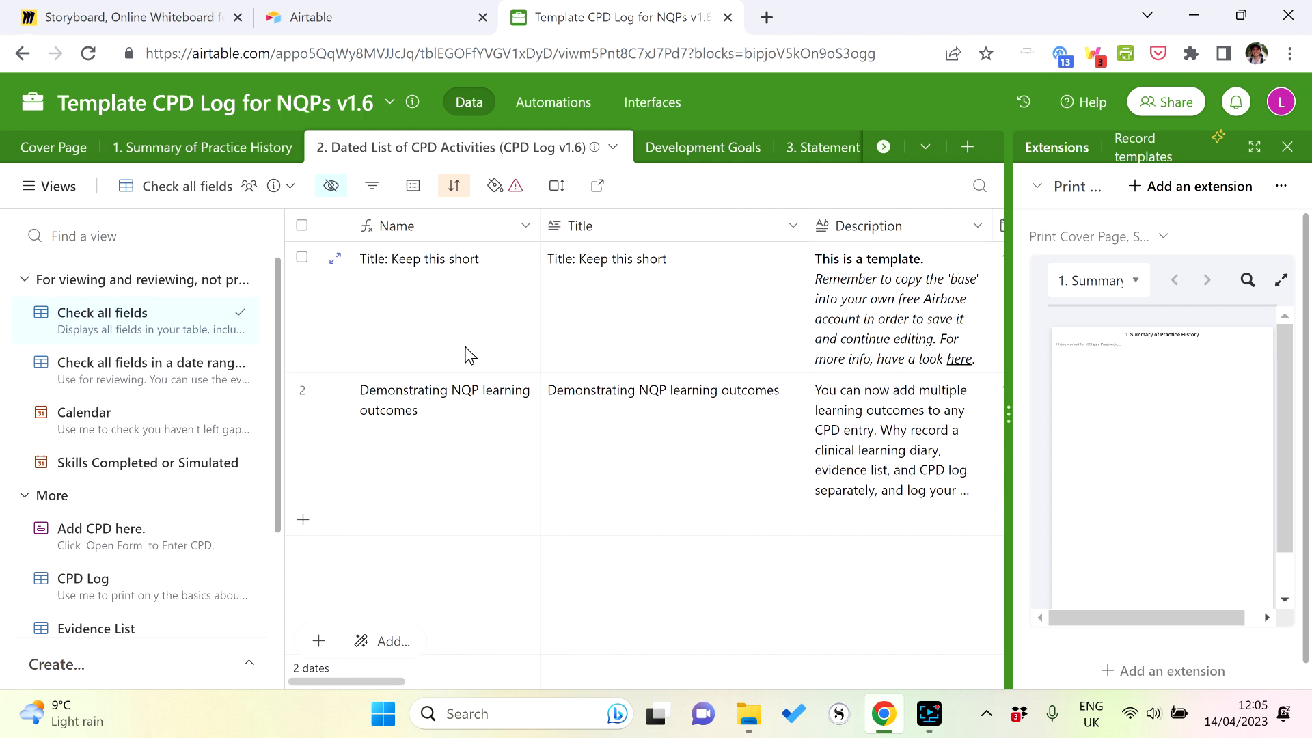
# Step: Examine the Description, Date, CPD Type and Categories, and Reflection - What fields, including the word count check
pyautogui.hscroll(3, 610, 341)
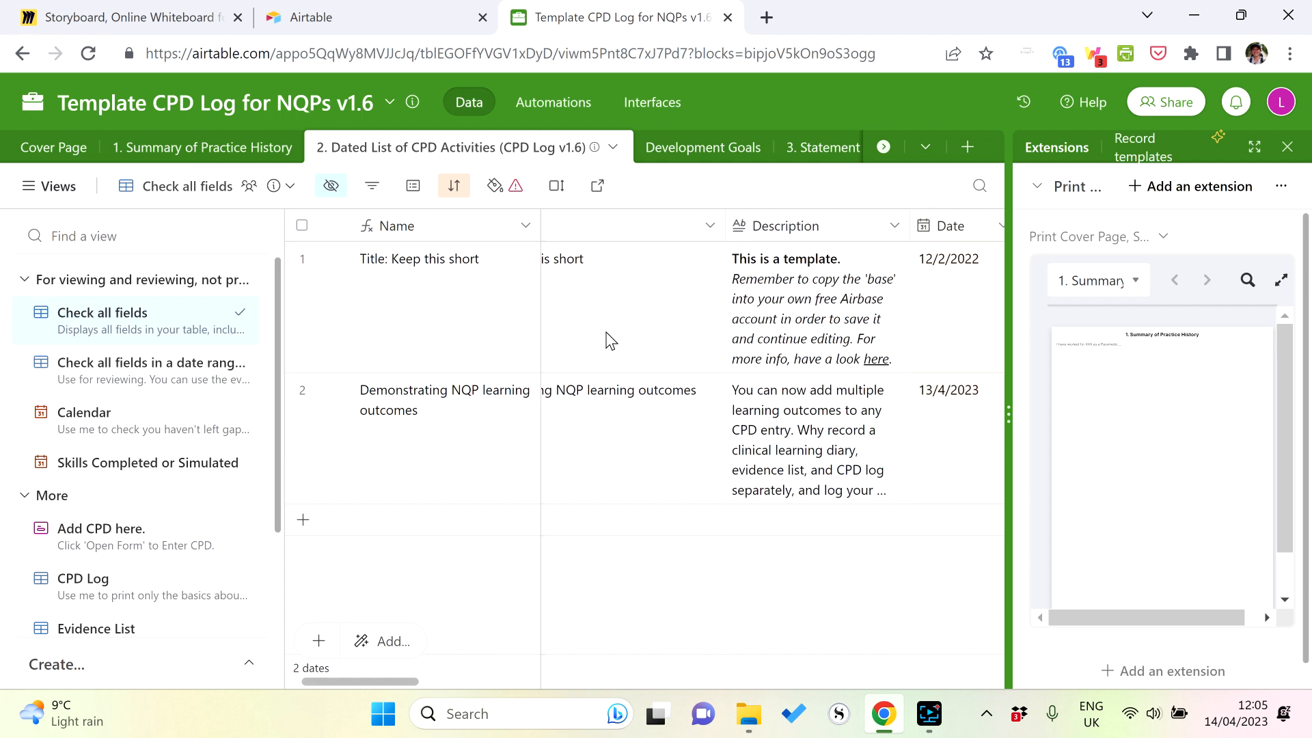
pyautogui.hscroll(5, 622, 303)
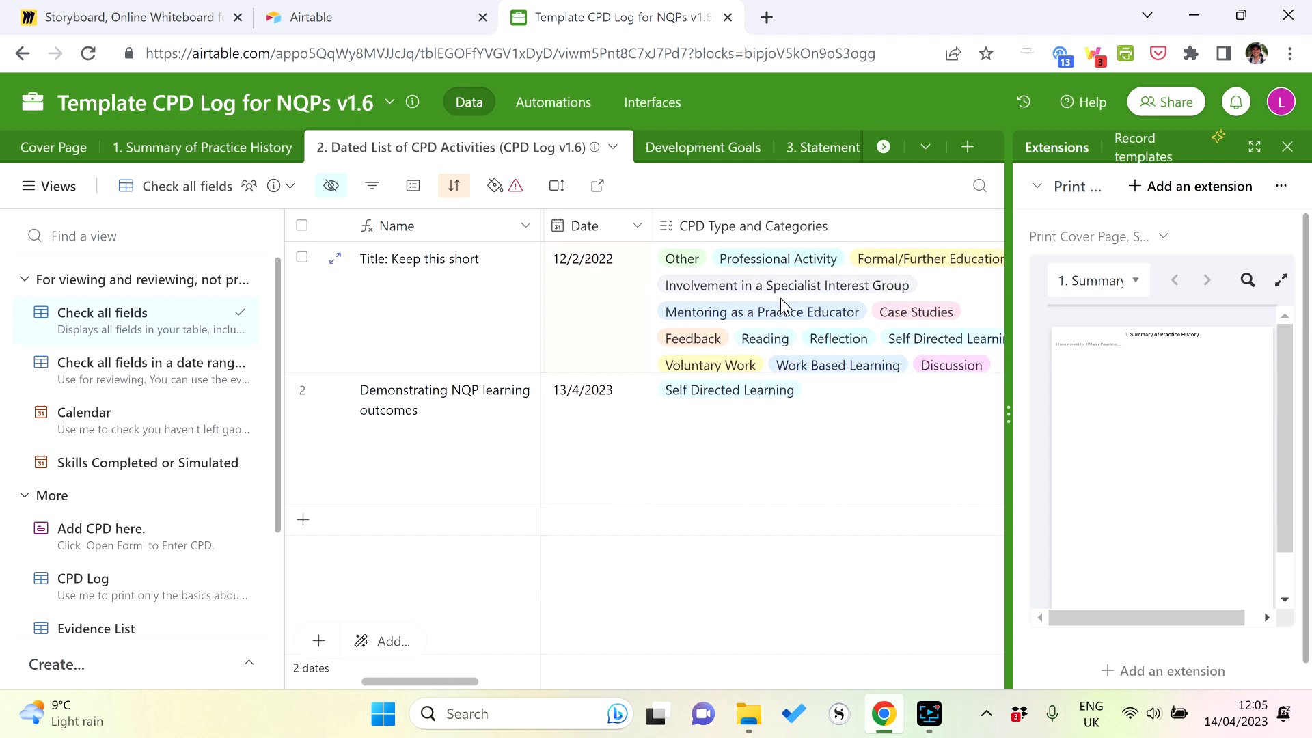
pyautogui.hscroll(3, 780, 298)
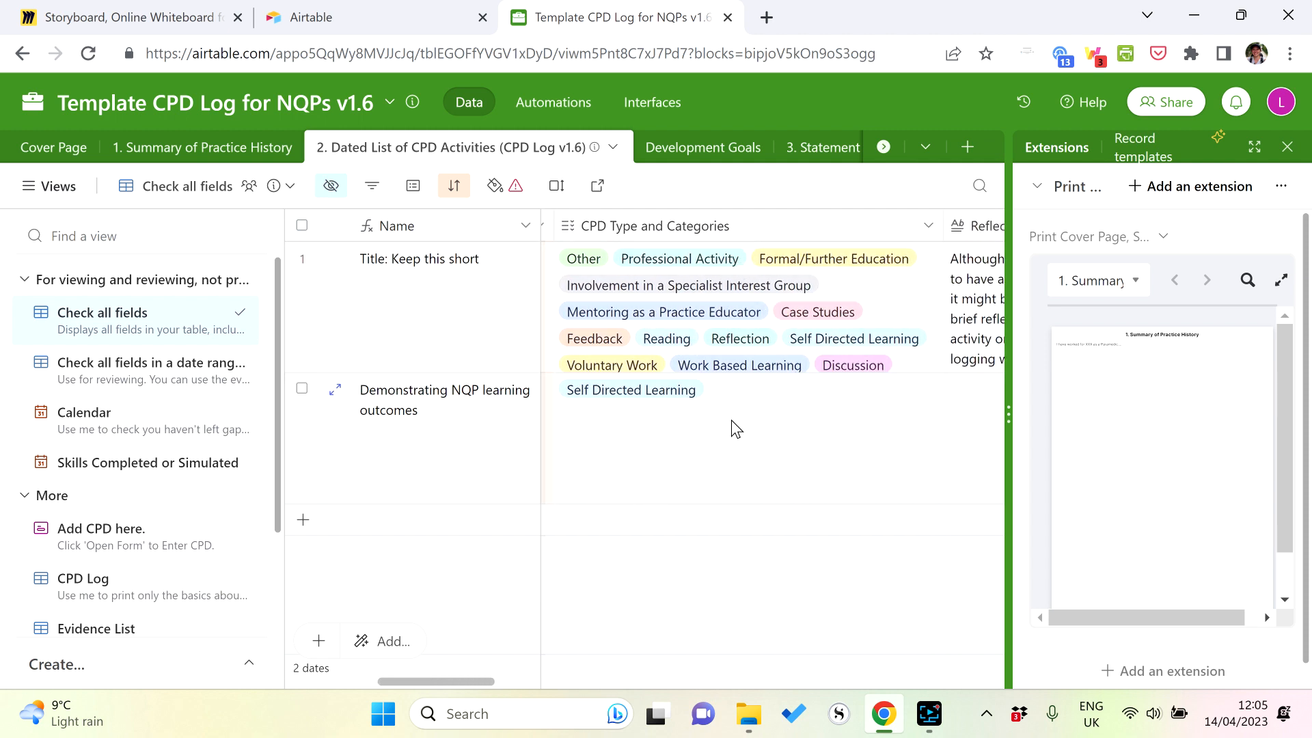
pyautogui.hscroll(5, 733, 428)
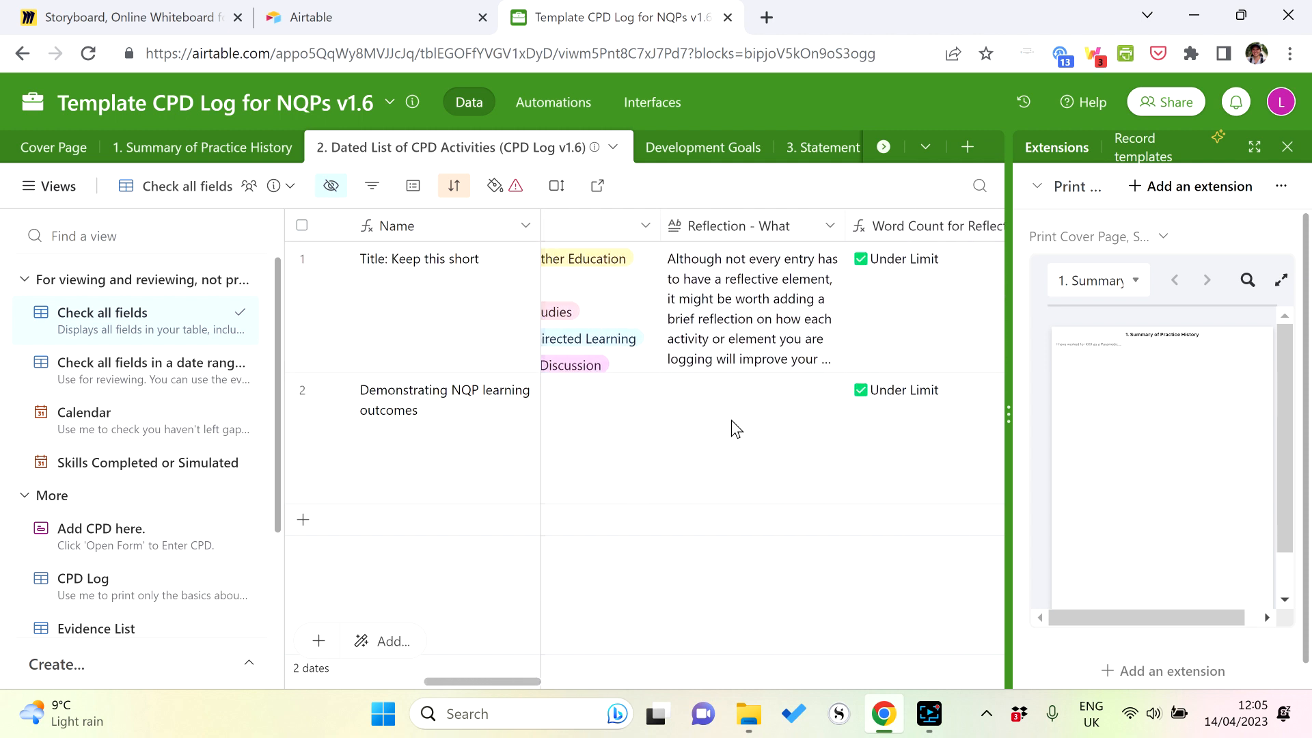
pyautogui.click(699, 305)
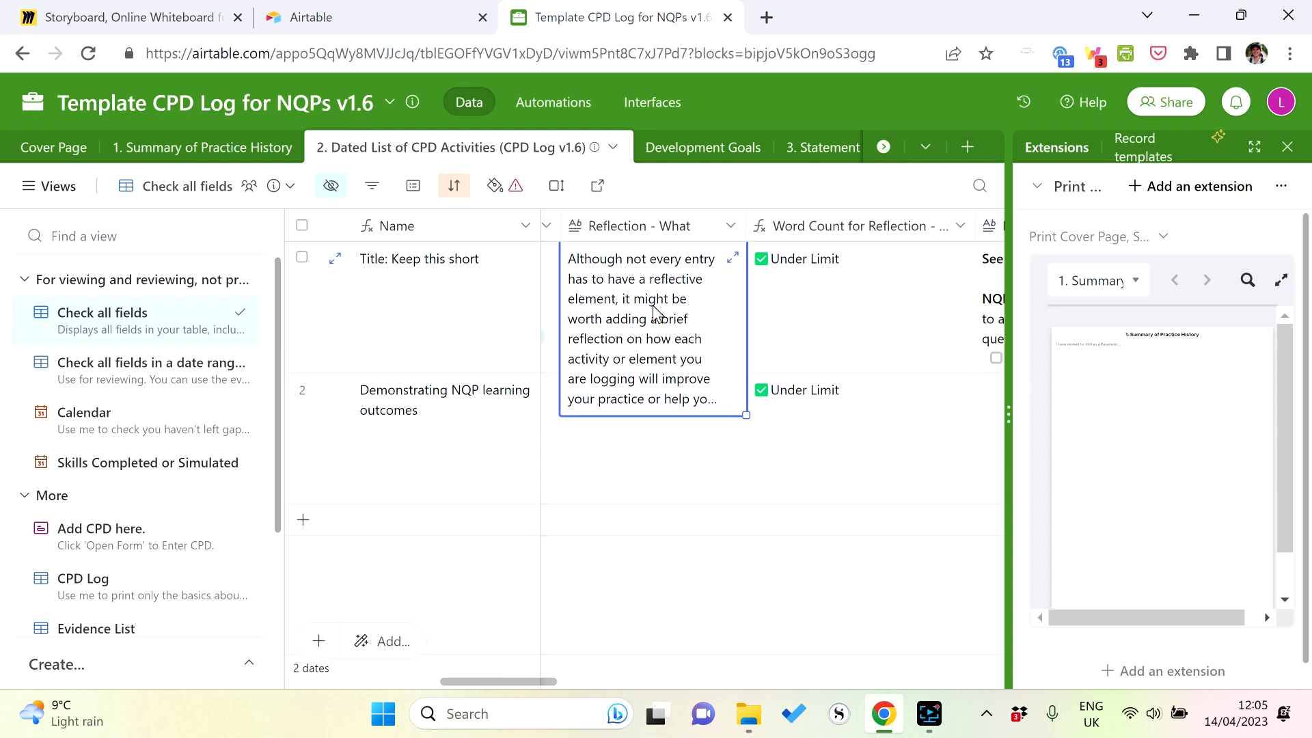
pyautogui.click(820, 273)
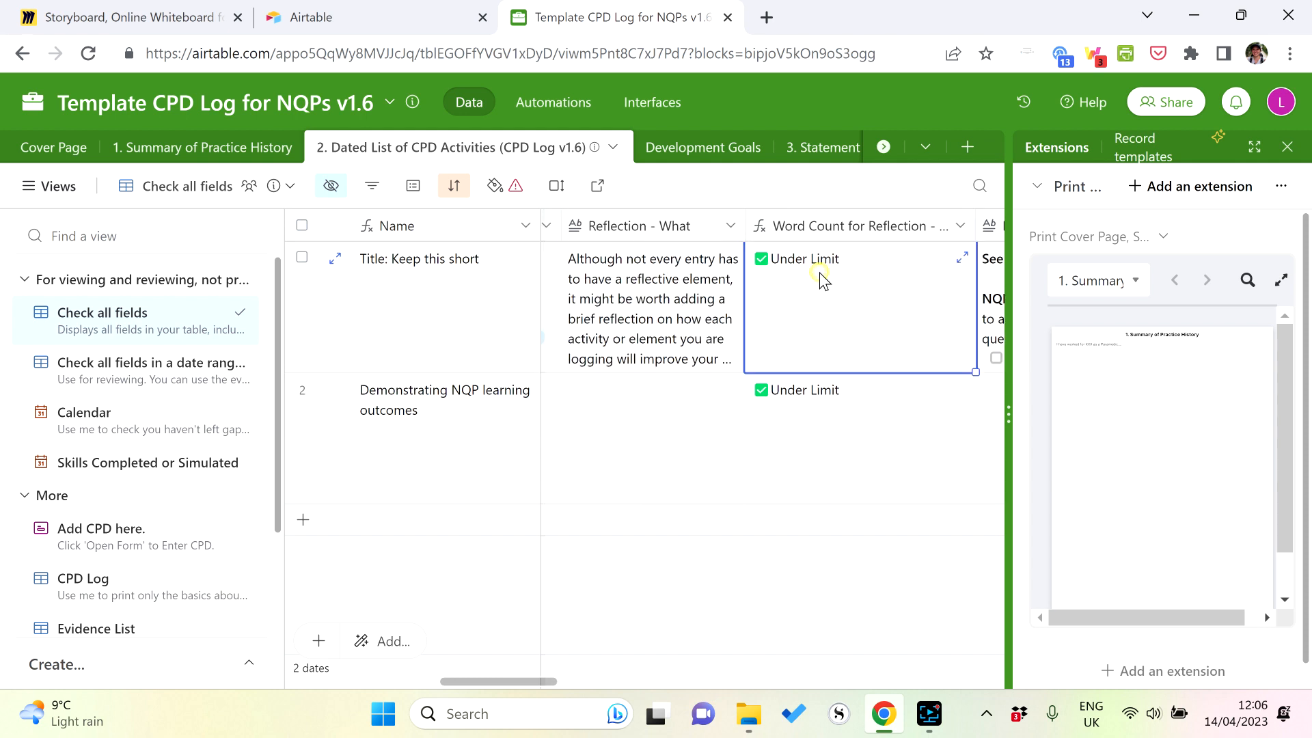
# Step: Examine the Reflection - So What and Reflection - Now What fields and their word count checks in the first record
pyautogui.hscroll(5, 764, 273)
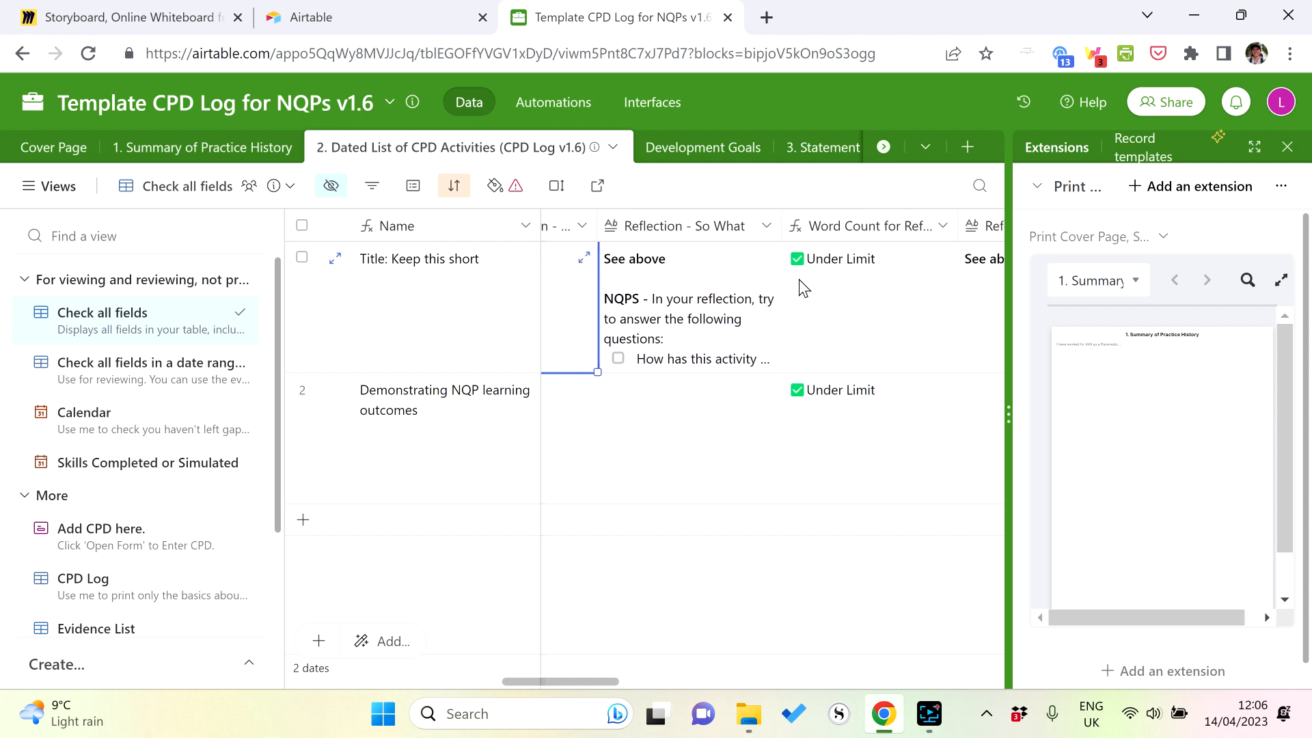
pyautogui.hscroll(-2, 608, 287)
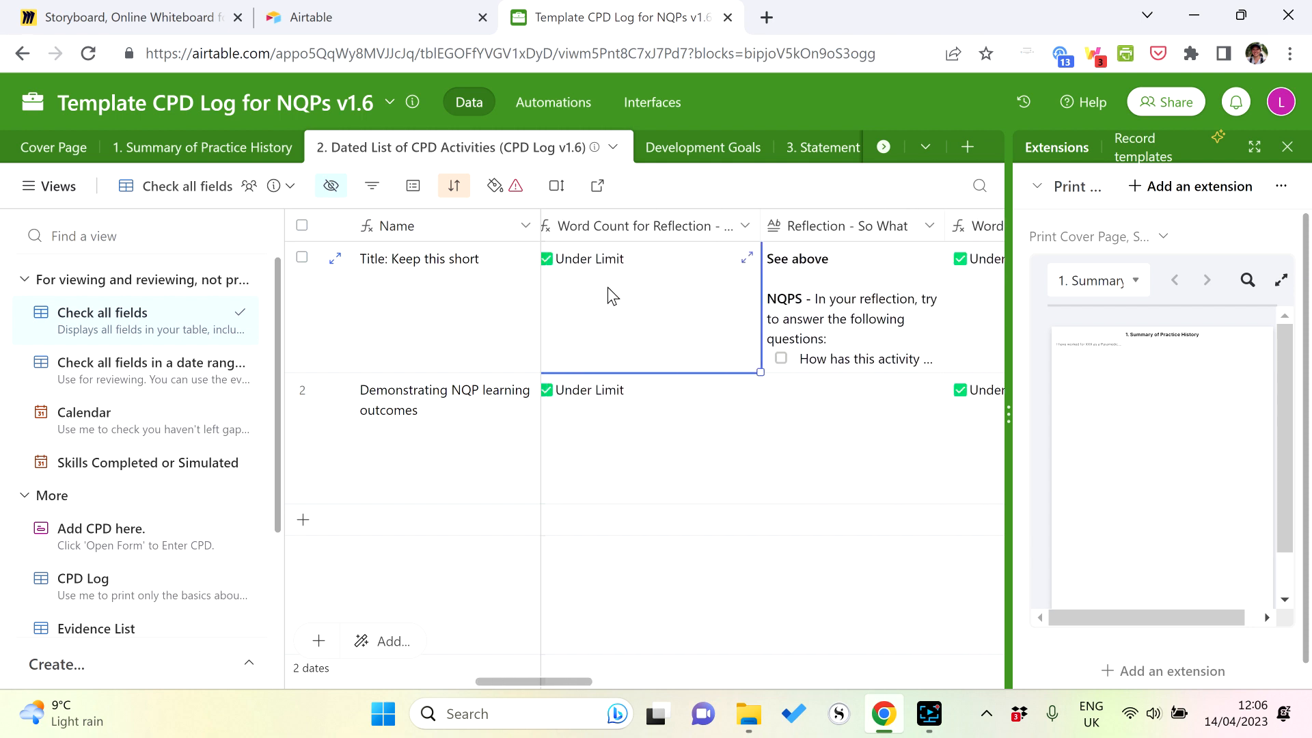
pyautogui.click(862, 318)
pyautogui.click(847, 311)
pyautogui.hscroll(4, 840, 307)
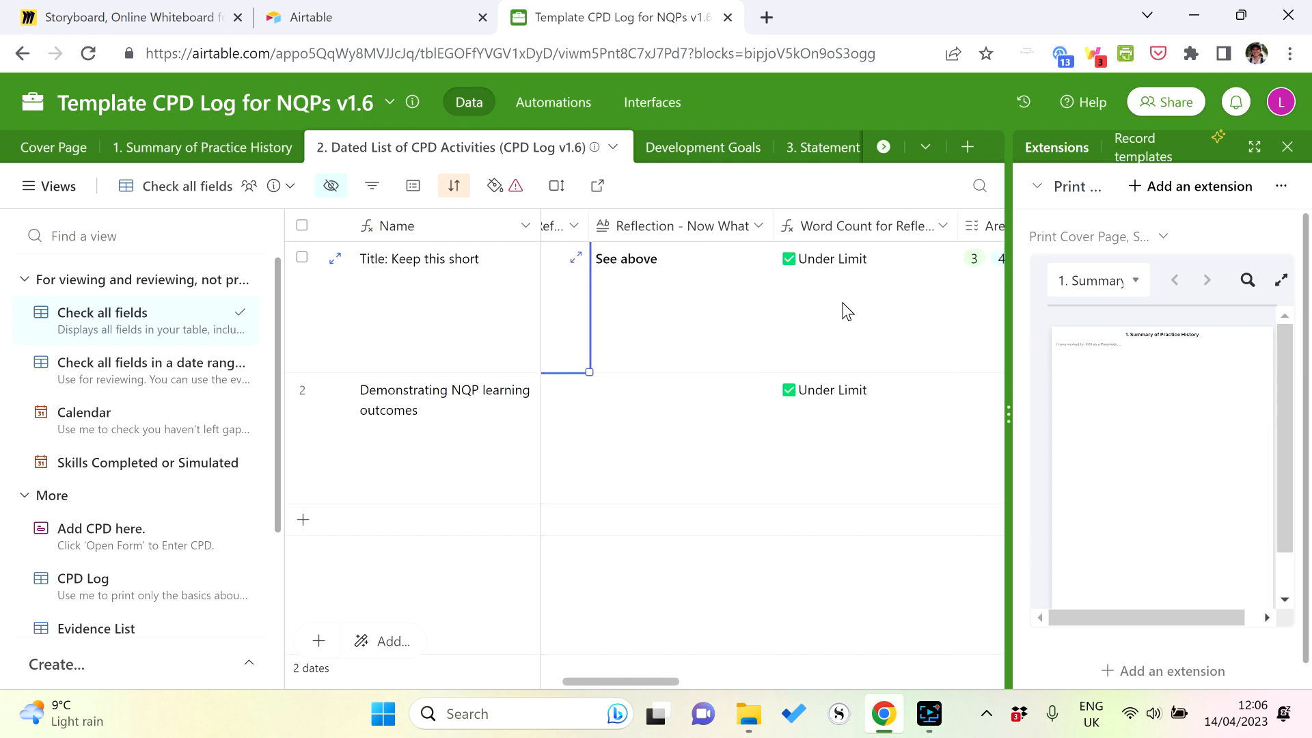
pyautogui.click(738, 290)
pyautogui.click(854, 306)
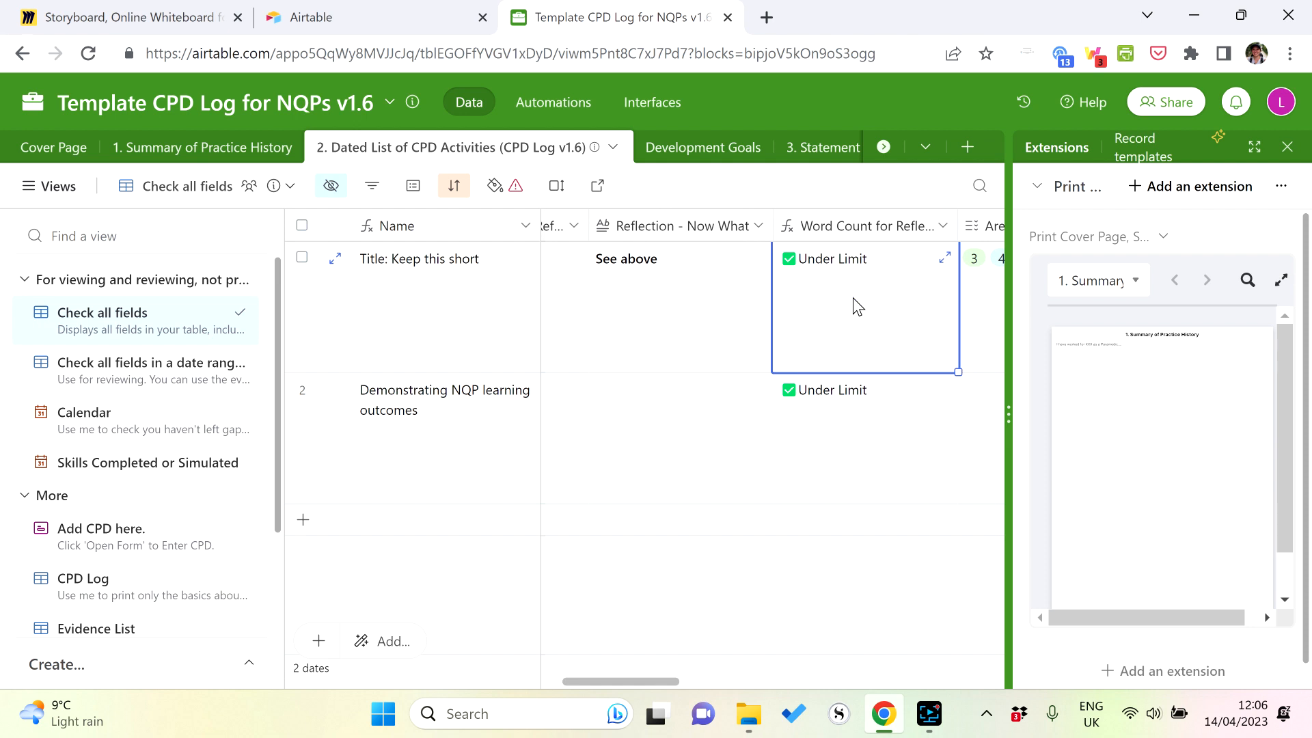
pyautogui.hscroll(2, 853, 299)
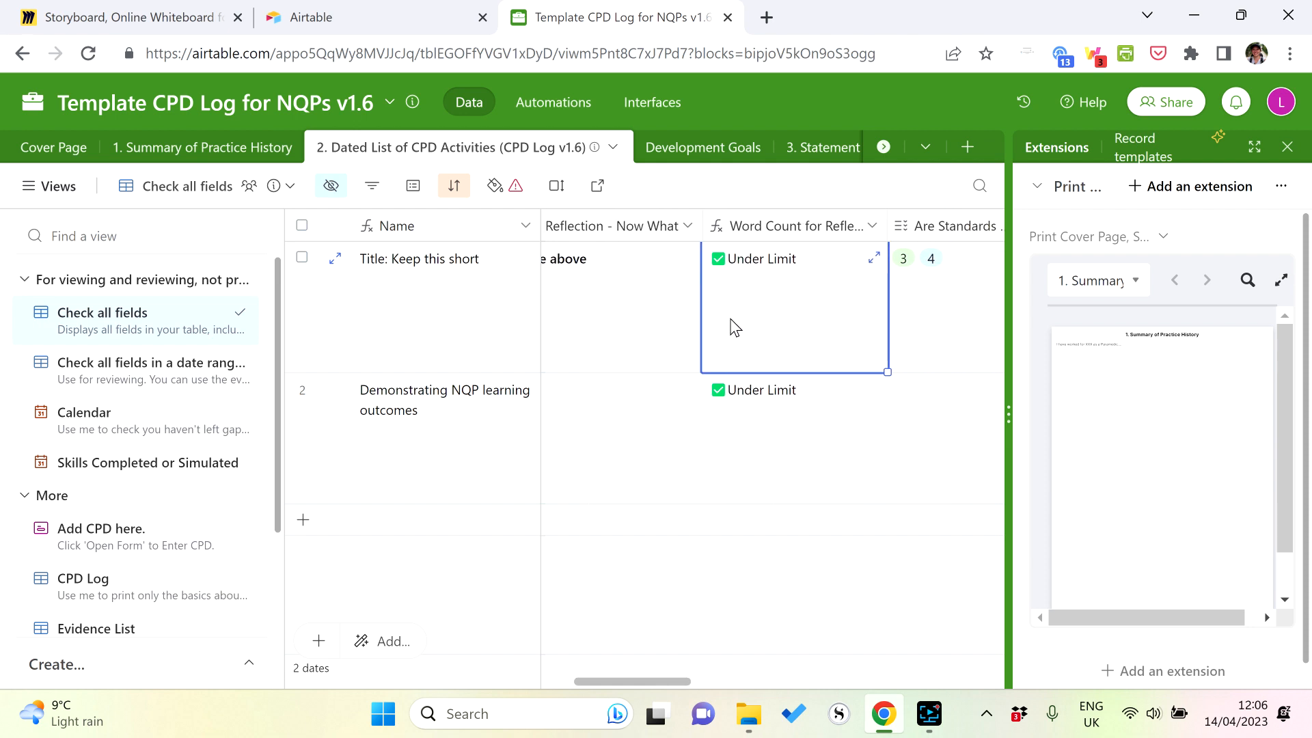
pyautogui.hscroll(-3, 735, 327)
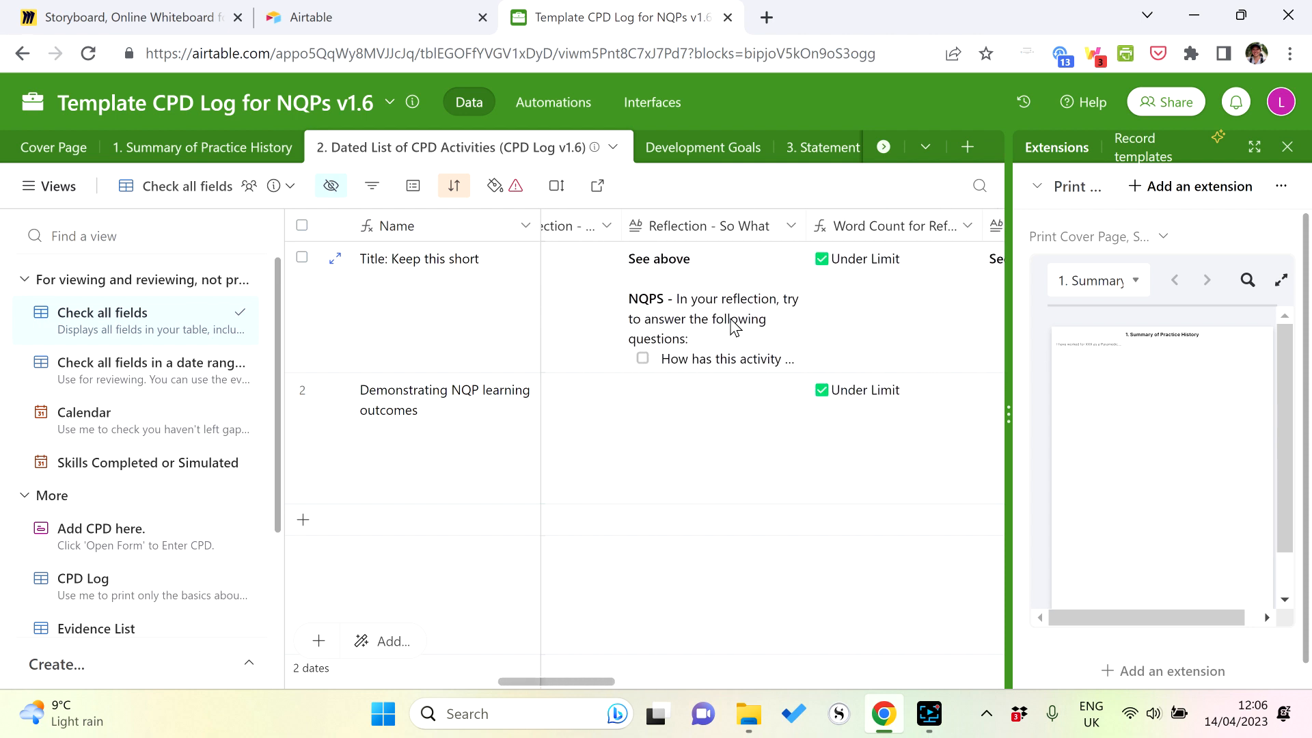
pyautogui.hscroll(1, 735, 328)
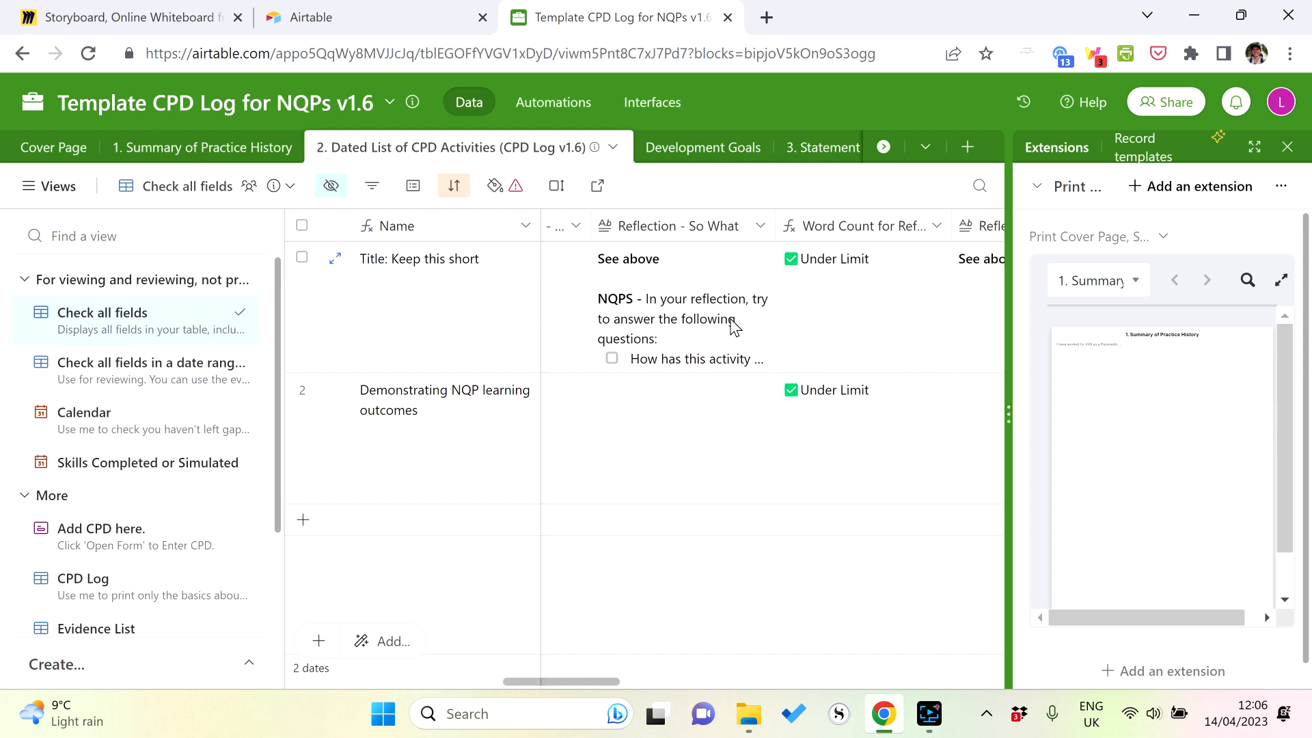
# Step: Open the first record's Reflection - So What cell and highlight the closing guidance about CPD activities in the portfolio
pyautogui.click(705, 302)
pyautogui.press('Return')
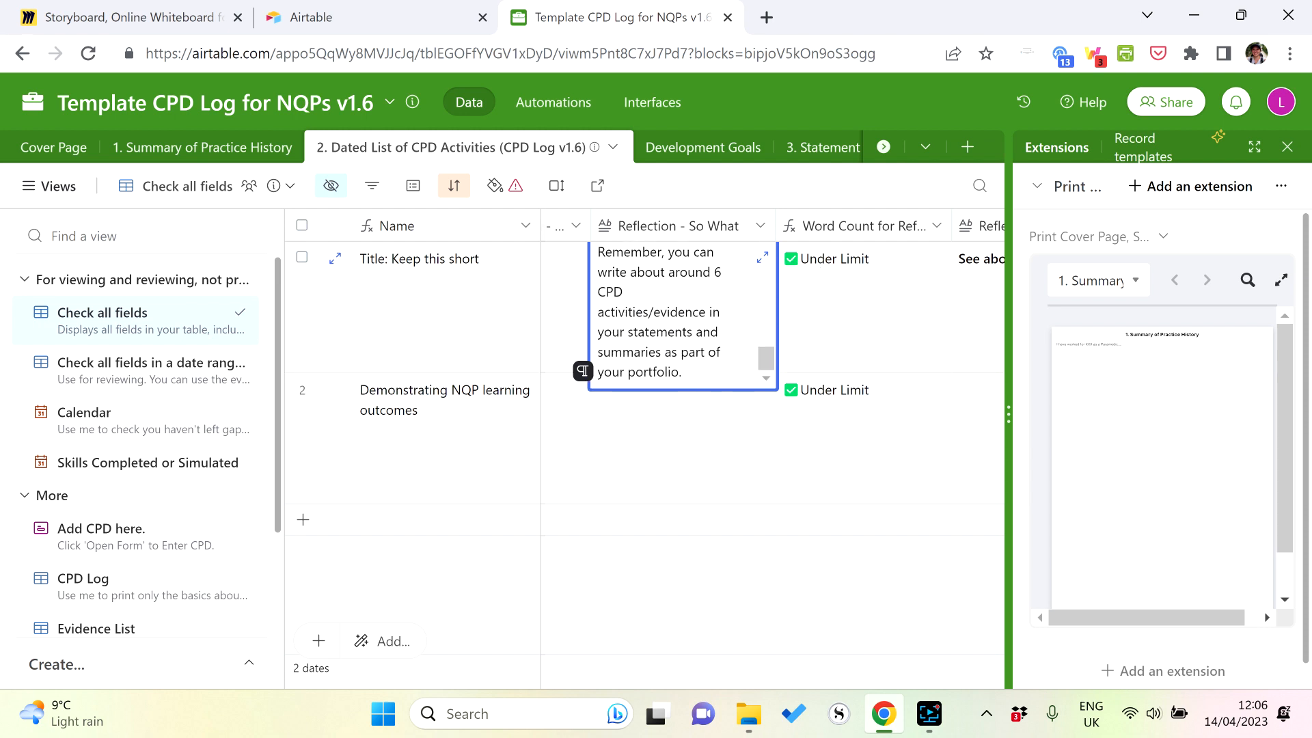
pyautogui.moveTo(712, 372)
pyautogui.mouseDown()
pyautogui.moveTo(588, 284)
pyautogui.moveTo(588, 264)
pyautogui.mouseUp()
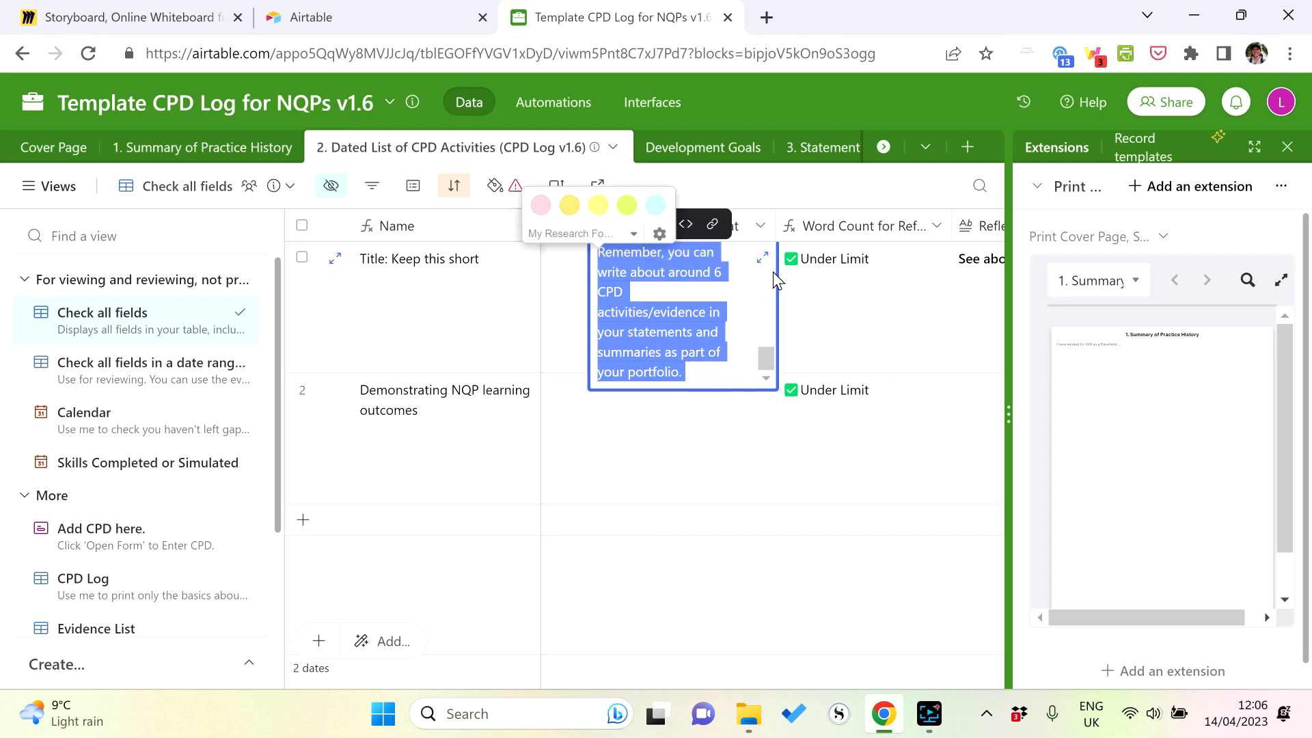
pyautogui.click(818, 342)
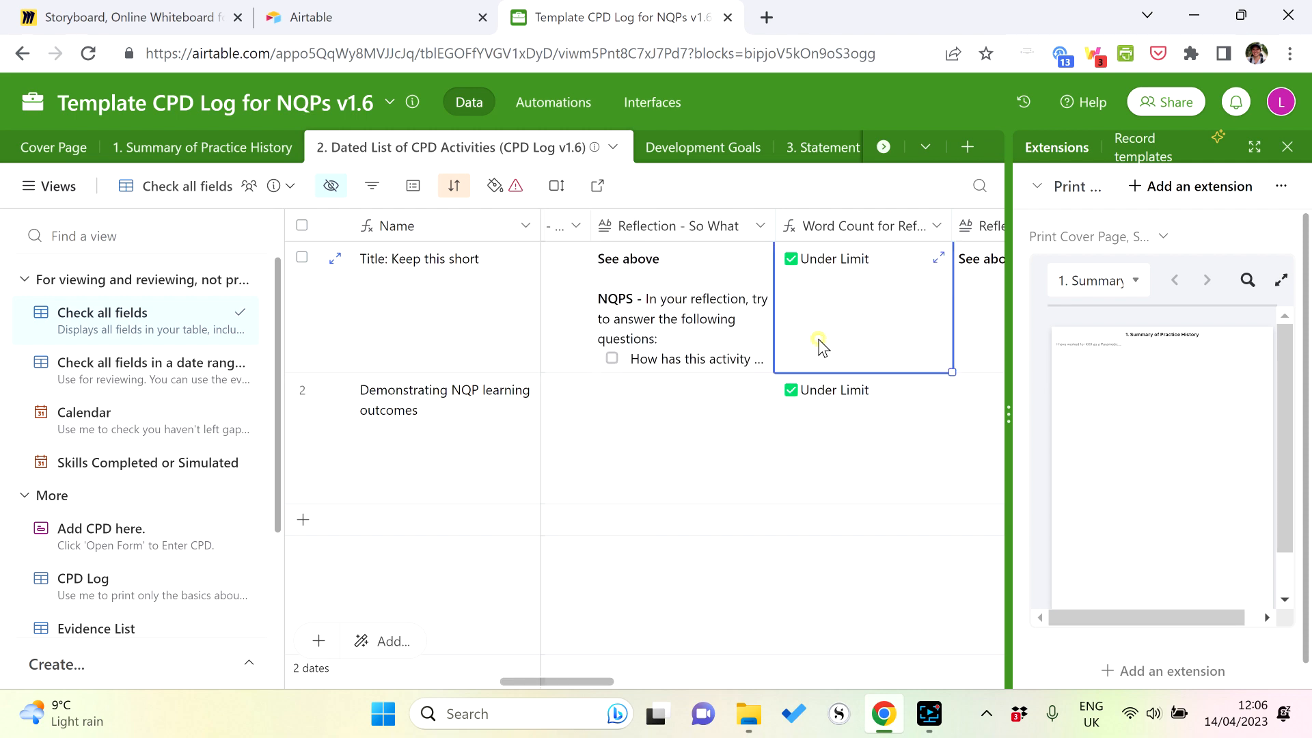
# Step: Expand the "Title: Keep this short" record and read the guidance in its Reflection - So What field
pyautogui.click(334, 258)
pyautogui.scroll(-10, 514, 391)
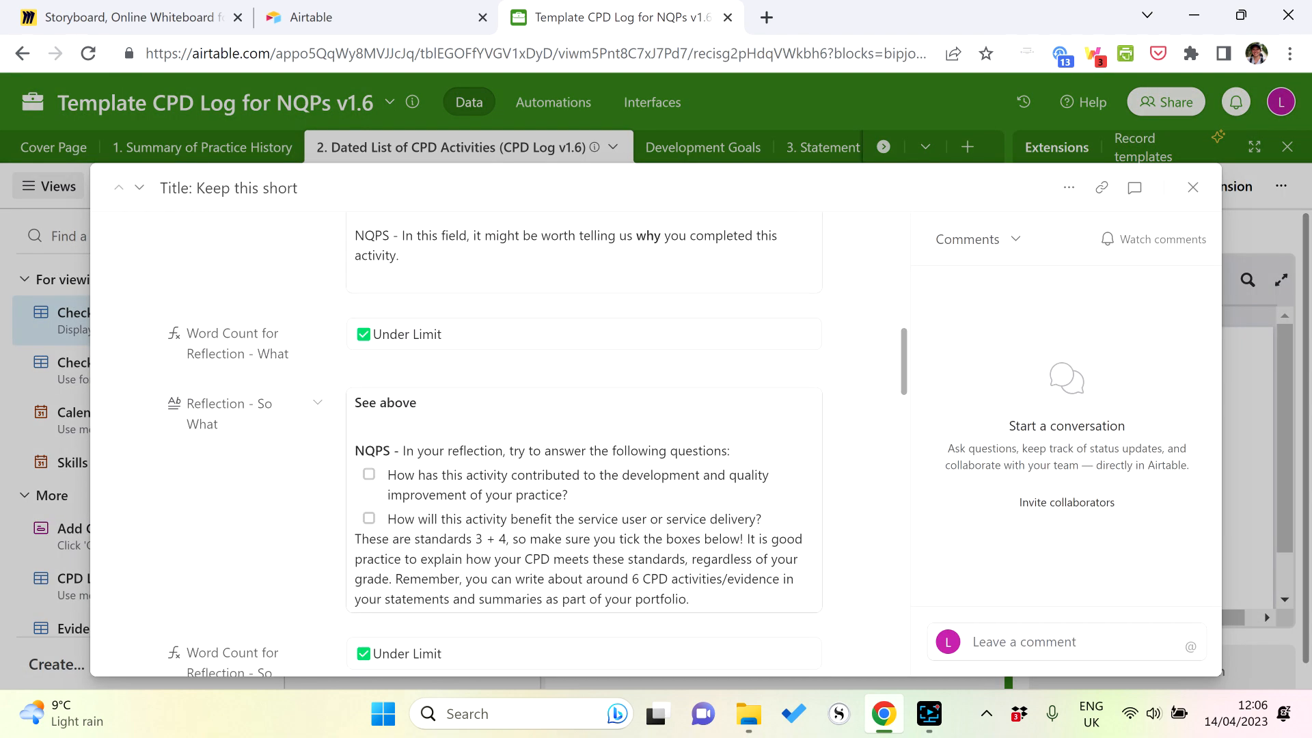
pyautogui.scroll(-3, 515, 391)
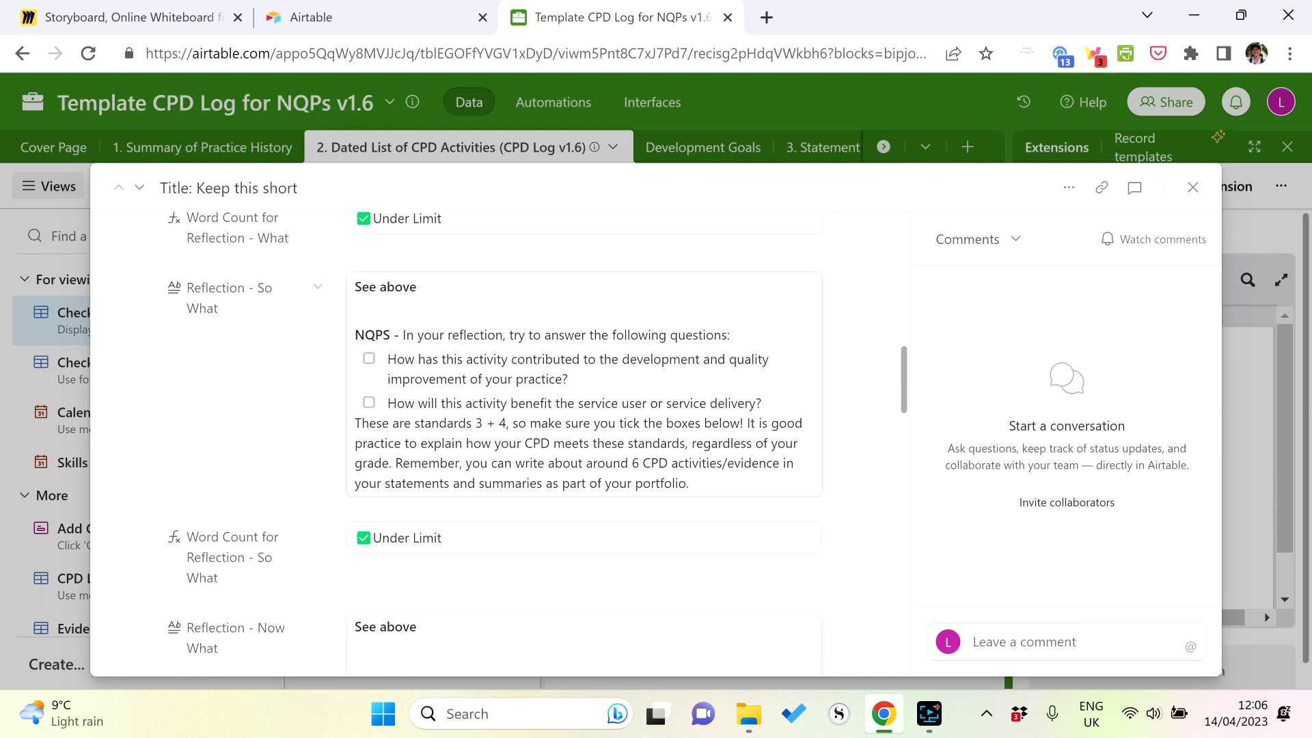
pyautogui.scroll(-2, 584, 424)
pyautogui.scroll(1, 584, 424)
# Step: Add a row of dots below the guidance text in the Reflection - So What field
pyautogui.click(710, 442)
pyautogui.press('Return')
pyautogui.press('Return')
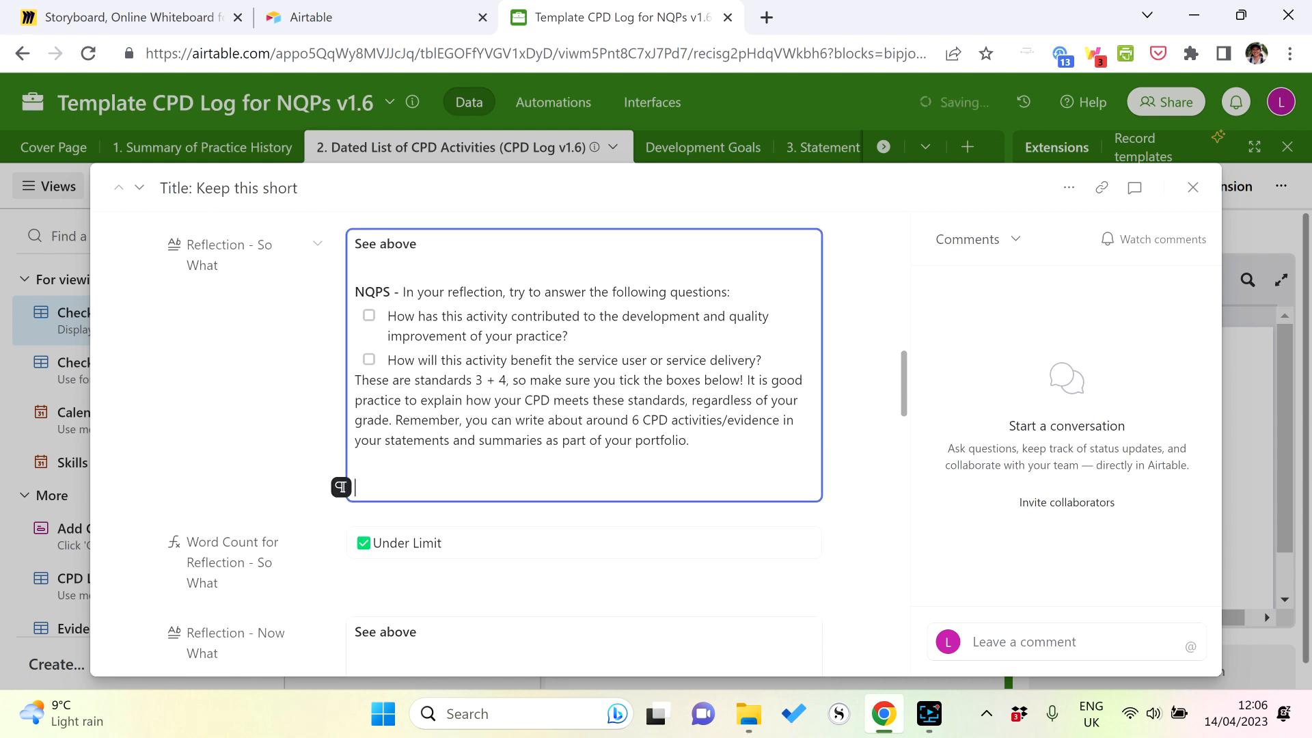
pyautogui.write('..........................................')
pyautogui.press('Return')
pyautogui.press('Return')
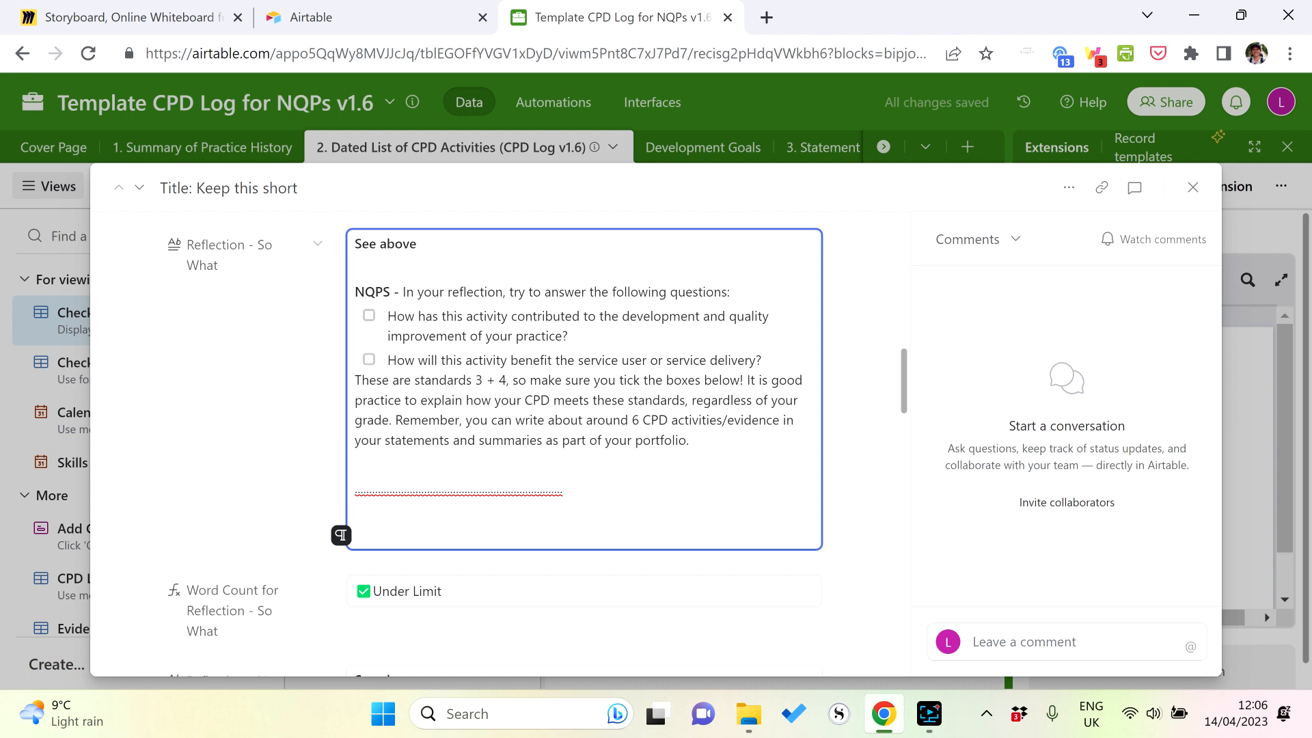
# Step: Delete the row of dots from the Reflection - So What field
pyautogui.press('Up')
pyautogui.press('BackSpace')
pyautogui.press('BackSpace')
pyautogui.press('BackSpace')
pyautogui.press('BackSpace')
pyautogui.press('BackSpace')
pyautogui.press('BackSpace')
pyautogui.press('BackSpace')
pyautogui.press('BackSpace')
pyautogui.press('BackSpace')
pyautogui.press('BackSpace')
pyautogui.press('BackSpace')
pyautogui.press('BackSpace')
pyautogui.press('BackSpace')
pyautogui.press('BackSpace')
pyautogui.press('BackSpace')
pyautogui.press('BackSpace')
pyautogui.press('BackSpace')
pyautogui.press('BackSpace')
pyautogui.press('BackSpace')
pyautogui.press('BackSpace')
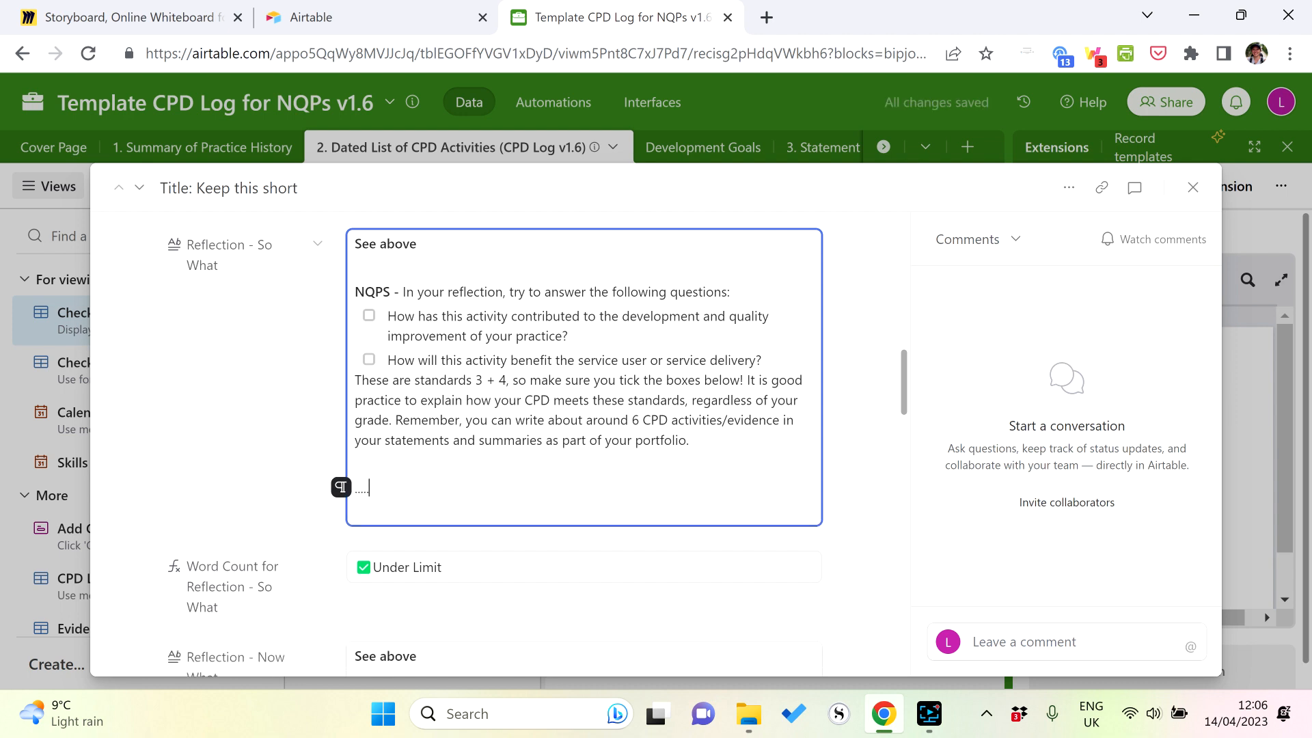
pyautogui.press('BackSpace')
pyautogui.press('BackSpace')
pyautogui.press('BackSpace')
# Step: Check the Are Standards 3+4 Met? field, and review the Reflection - What guidance and CPD categories in the expanded record
pyautogui.scroll(-2, 396, 417)
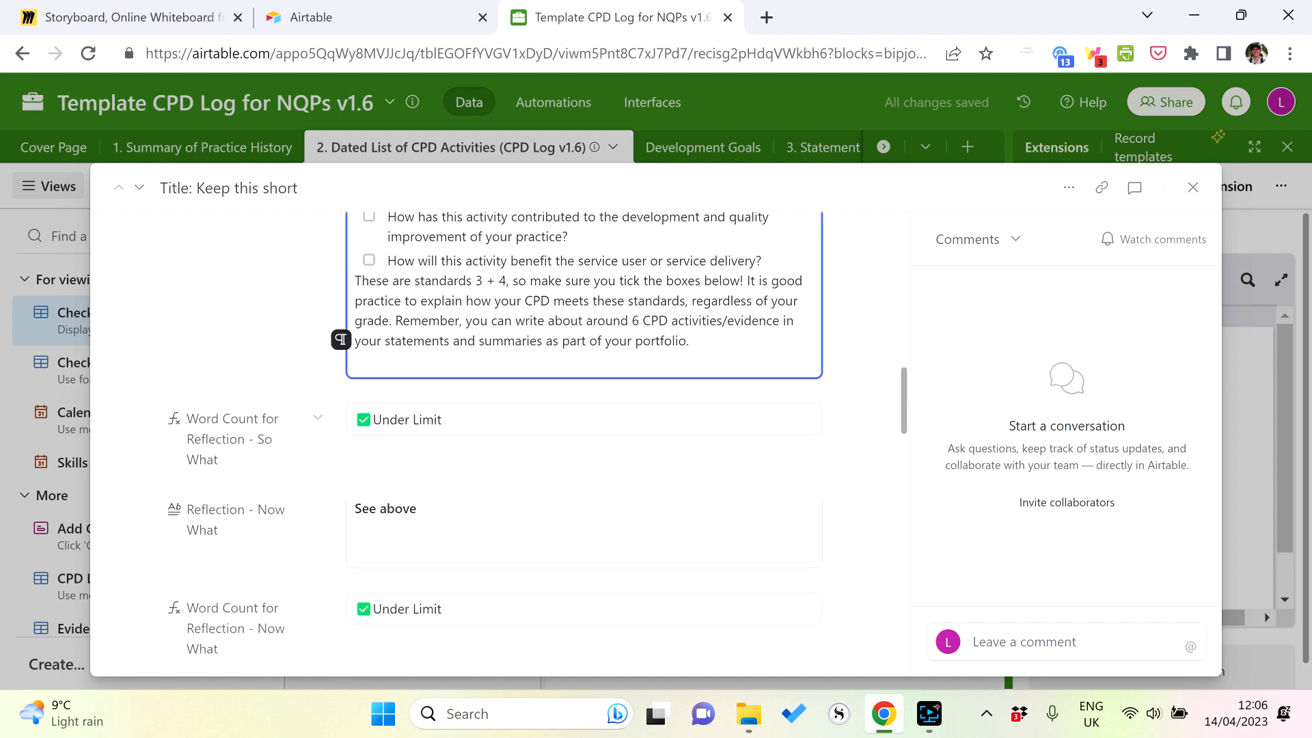
pyautogui.scroll(-8, 538, 441)
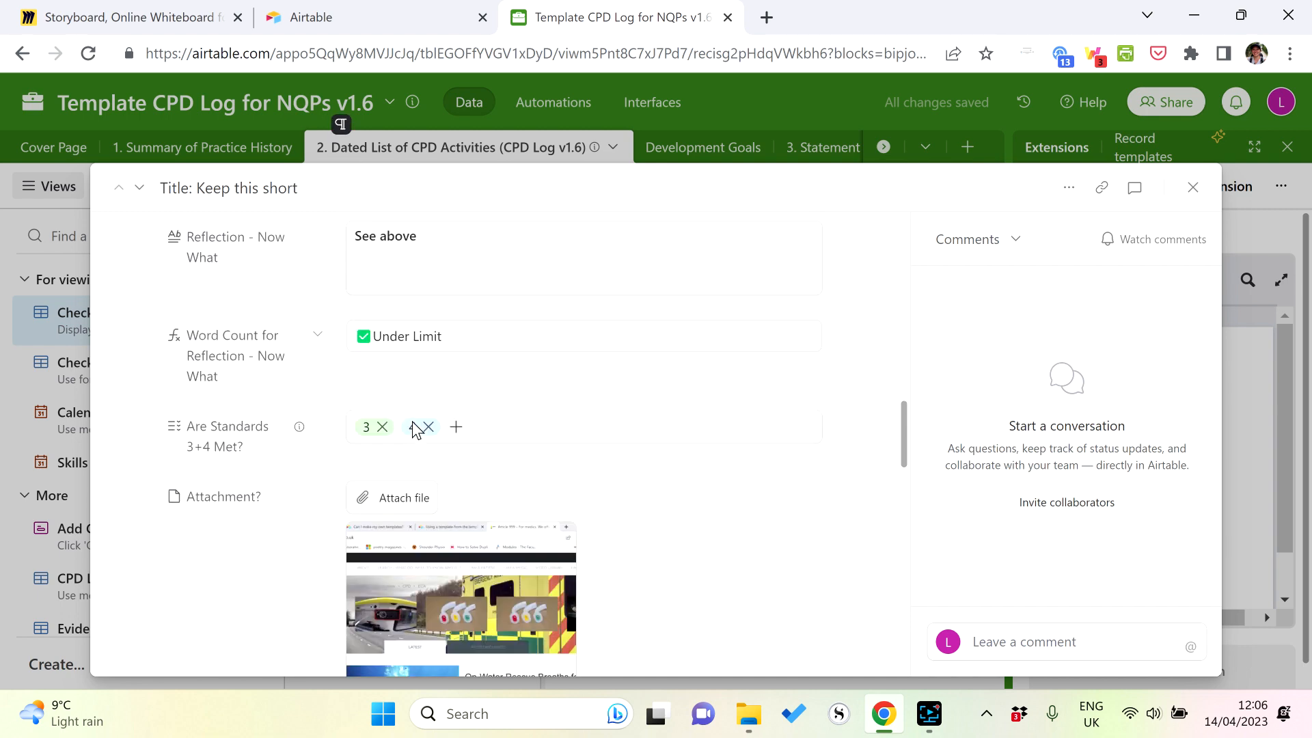
pyautogui.scroll(10, 538, 441)
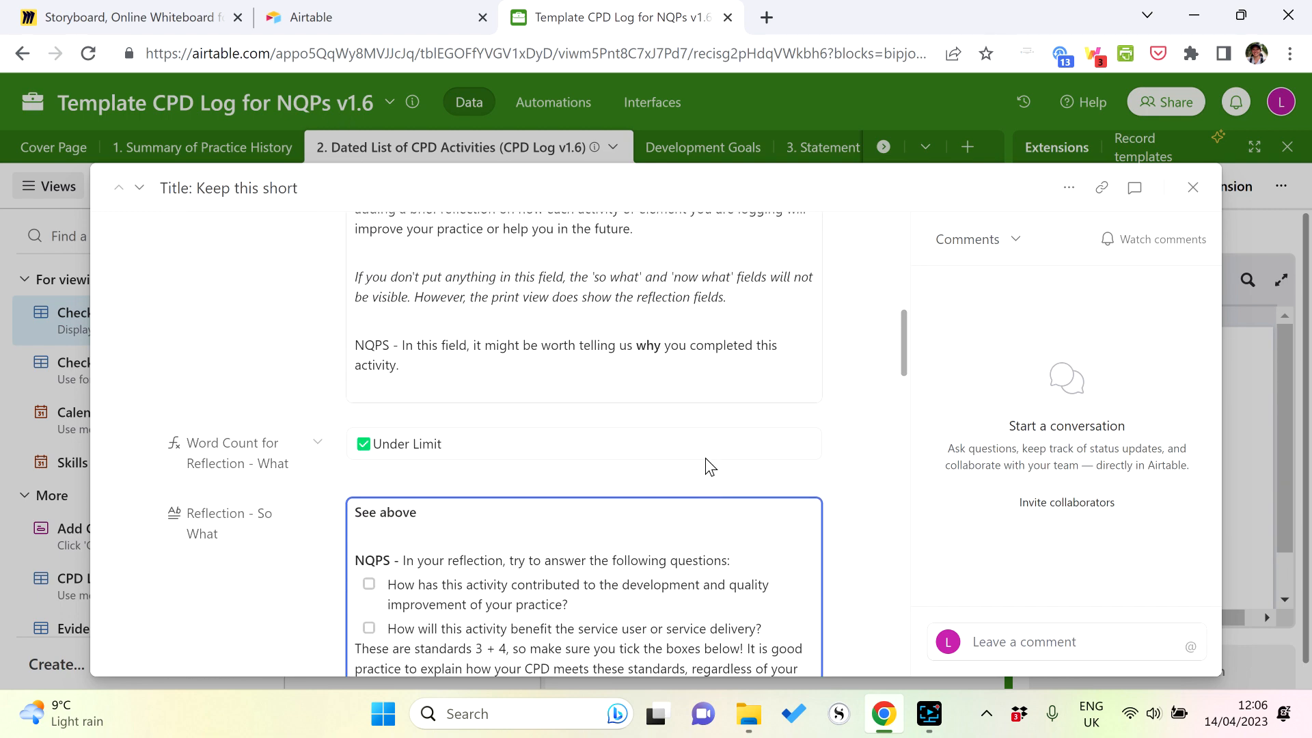
pyautogui.scroll(3, 493, 447)
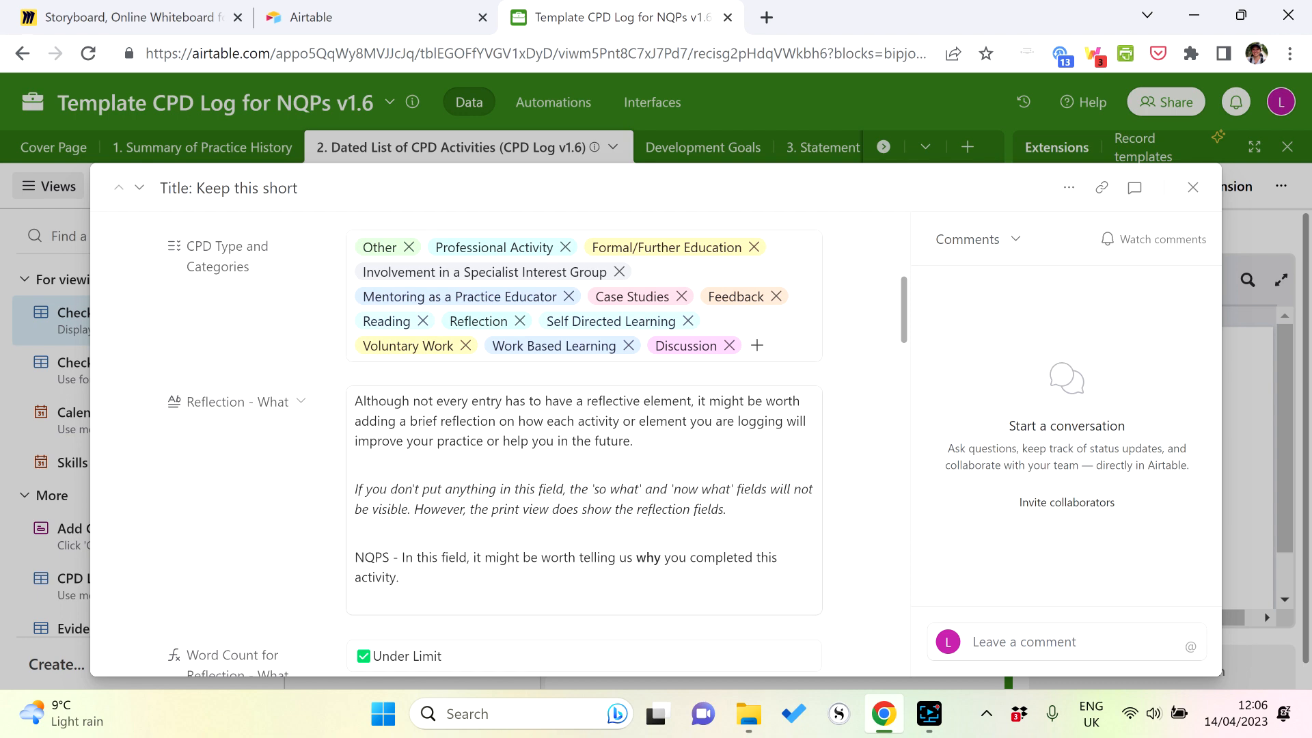
# Step: Review the reflection guidance, standards and attachment fields of the "Title: Keep this short" record, and close the expanded record
pyautogui.scroll(-2, 426, 272)
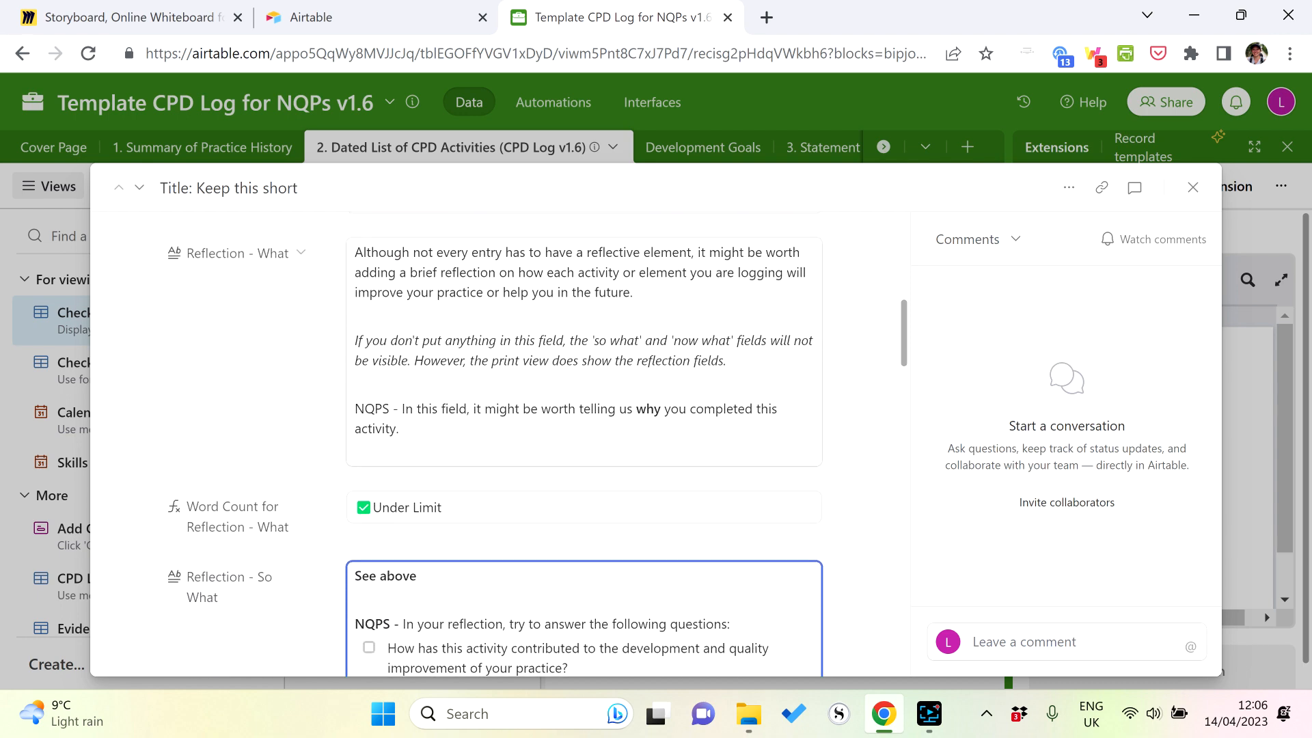
pyautogui.click(427, 272)
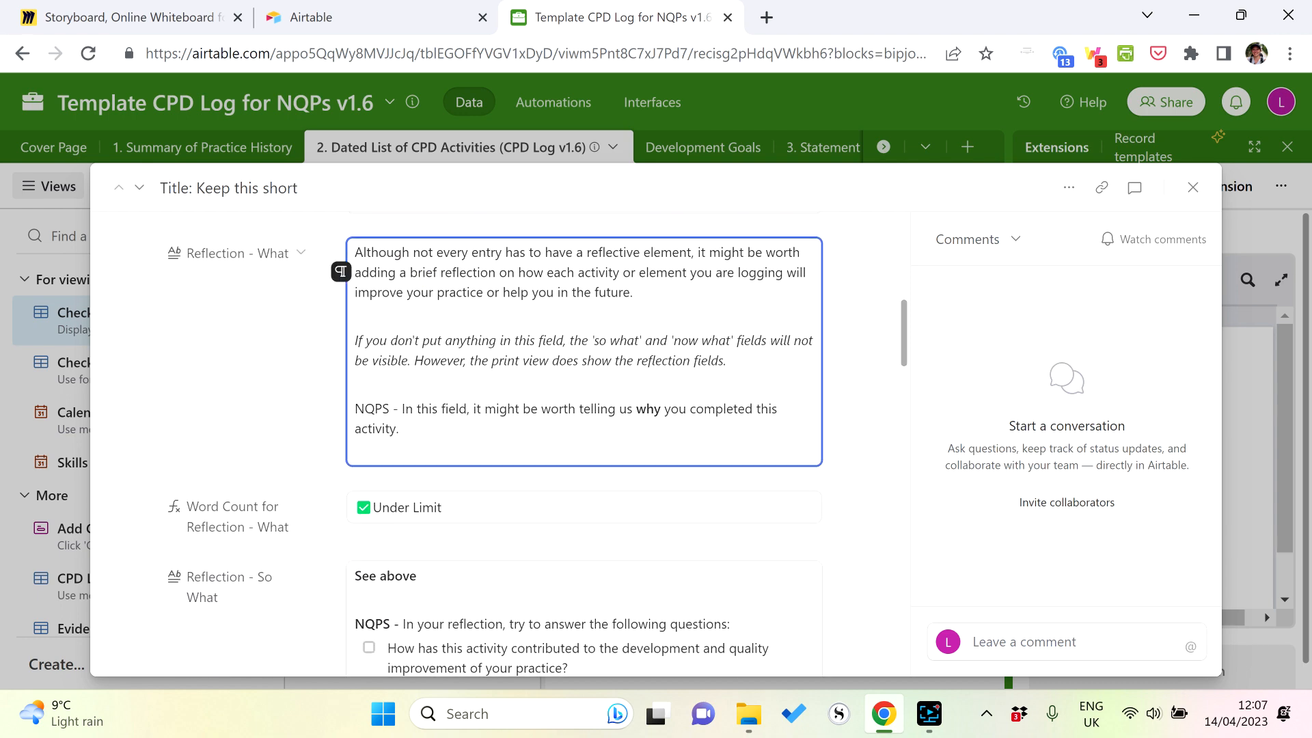
pyautogui.moveTo(354, 272)
pyautogui.mouseDown()
pyautogui.moveTo(439, 408)
pyautogui.moveTo(402, 428)
pyautogui.mouseUp()
pyautogui.click(589, 429)
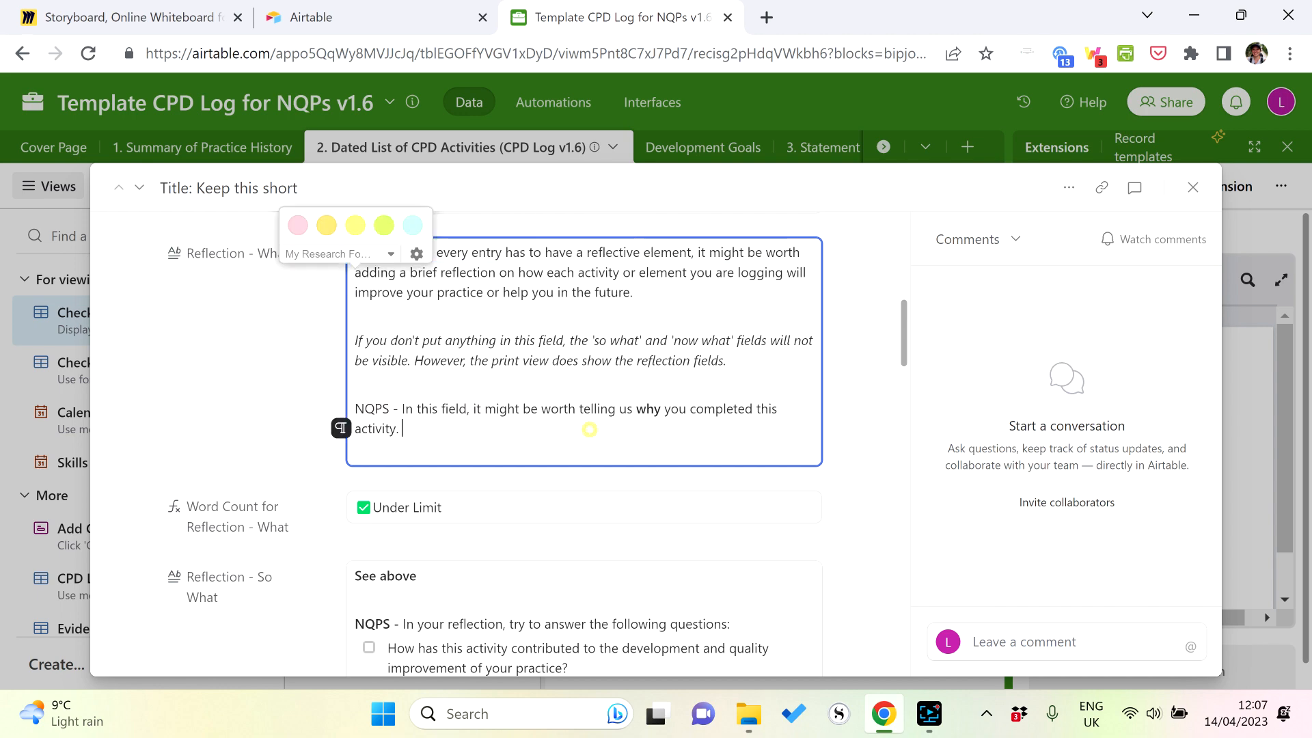
pyautogui.scroll(-4, 477, 386)
pyautogui.click(477, 386)
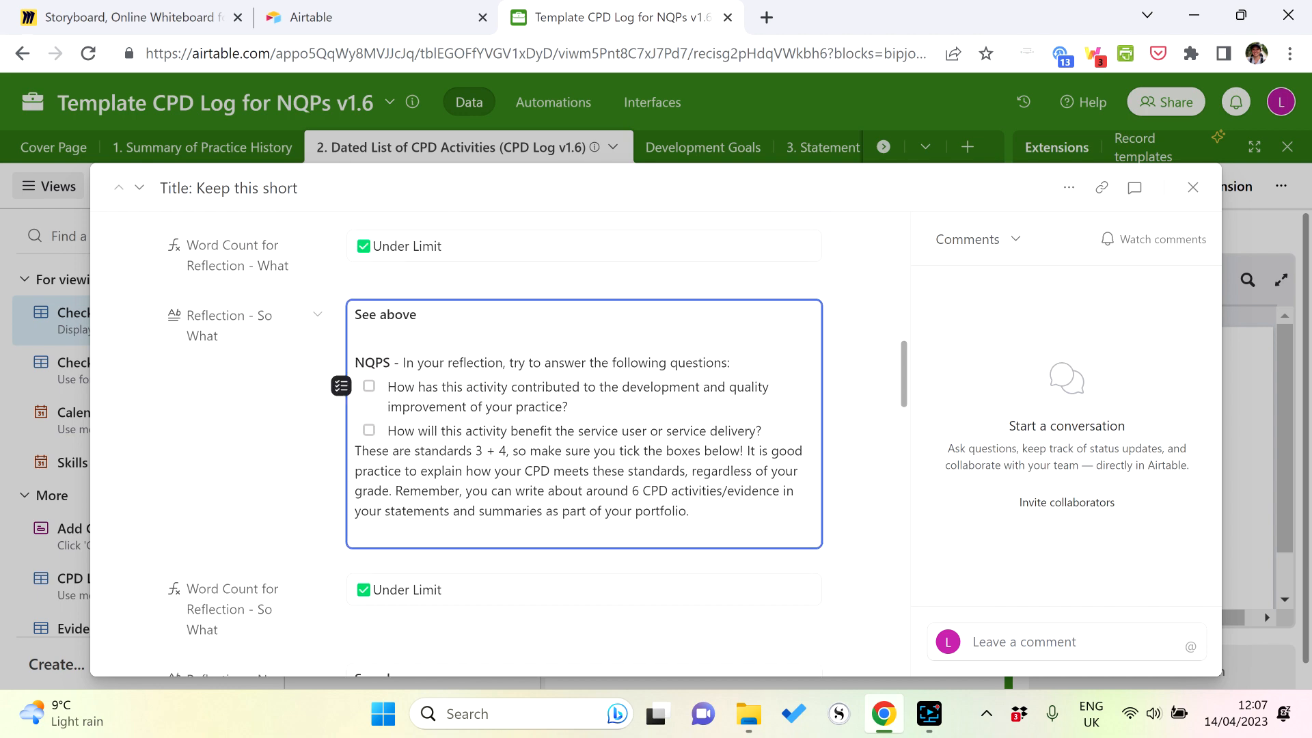
pyautogui.scroll(-3, 540, 535)
pyautogui.scroll(-6, 544, 544)
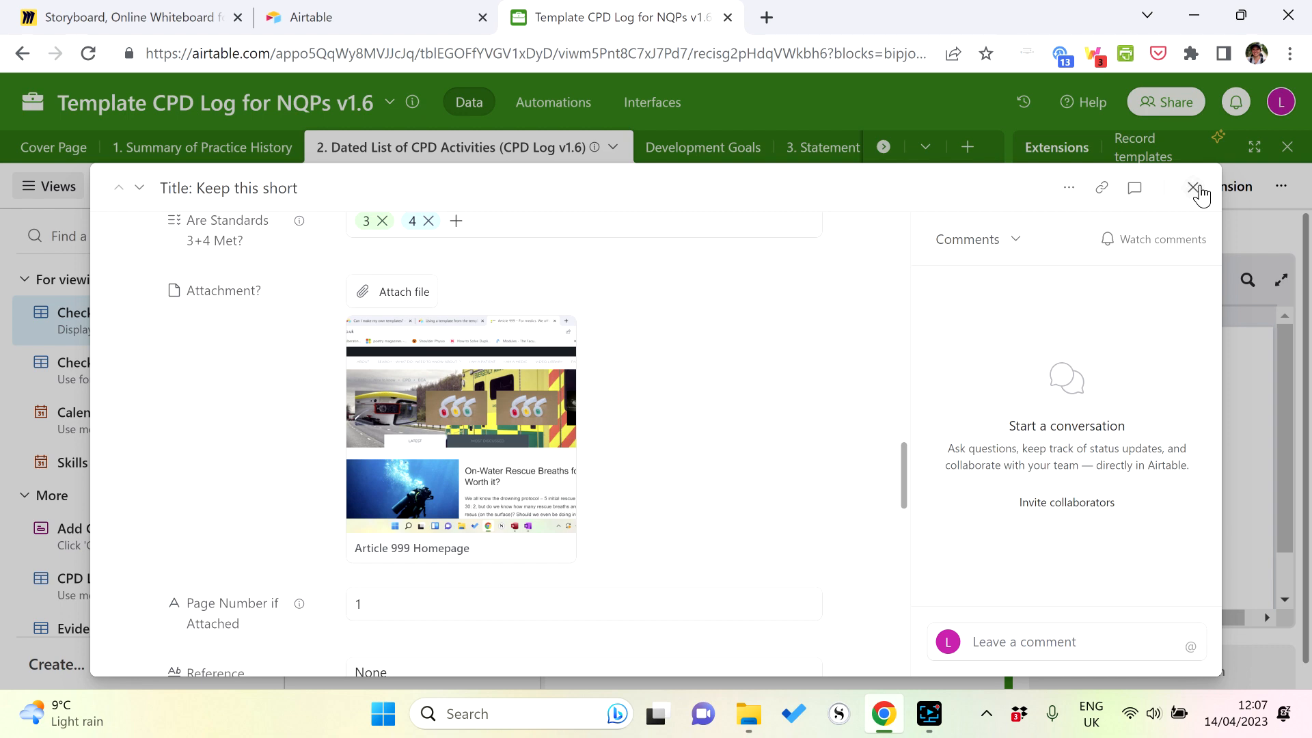
pyautogui.click(1193, 187)
# Step: Review the reflection, Are Standards 3+4 Met?, Attachment? and page number columns in the Check all fields view
pyautogui.hscroll(5, 715, 415)
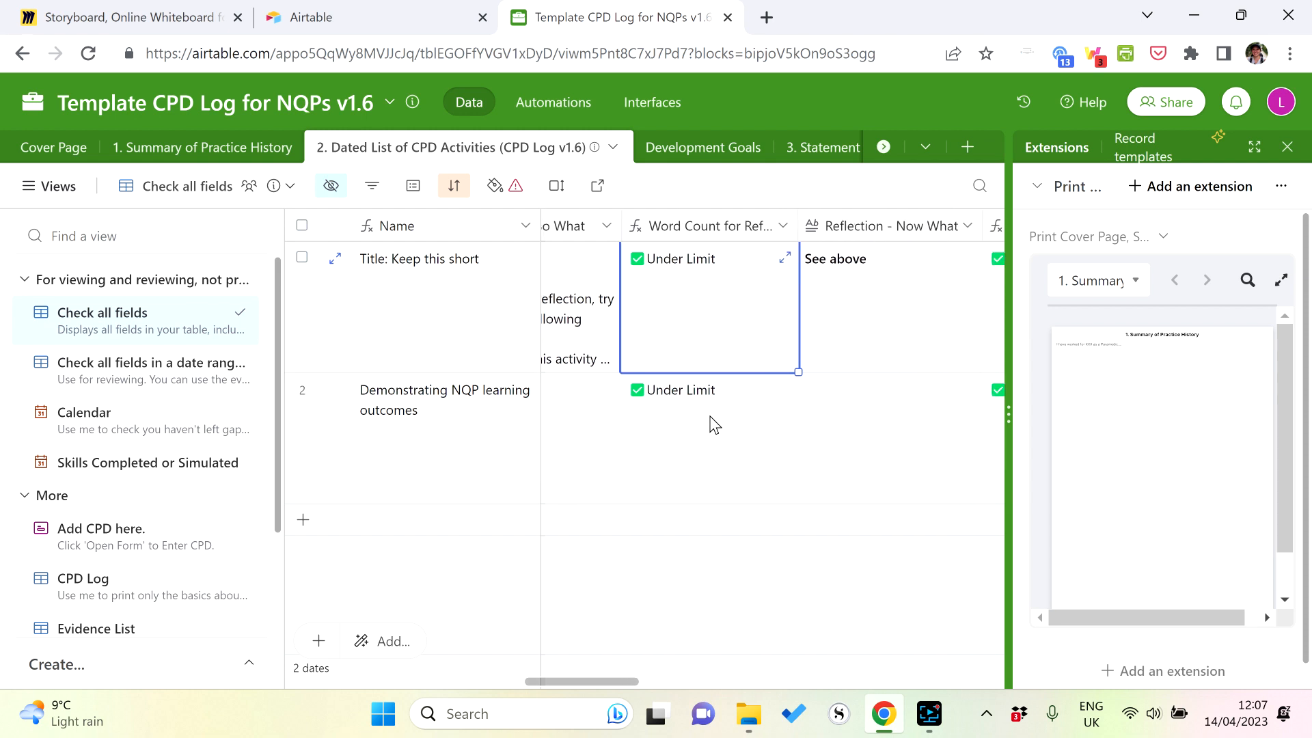
pyautogui.click(899, 301)
pyautogui.hscroll(4, 899, 301)
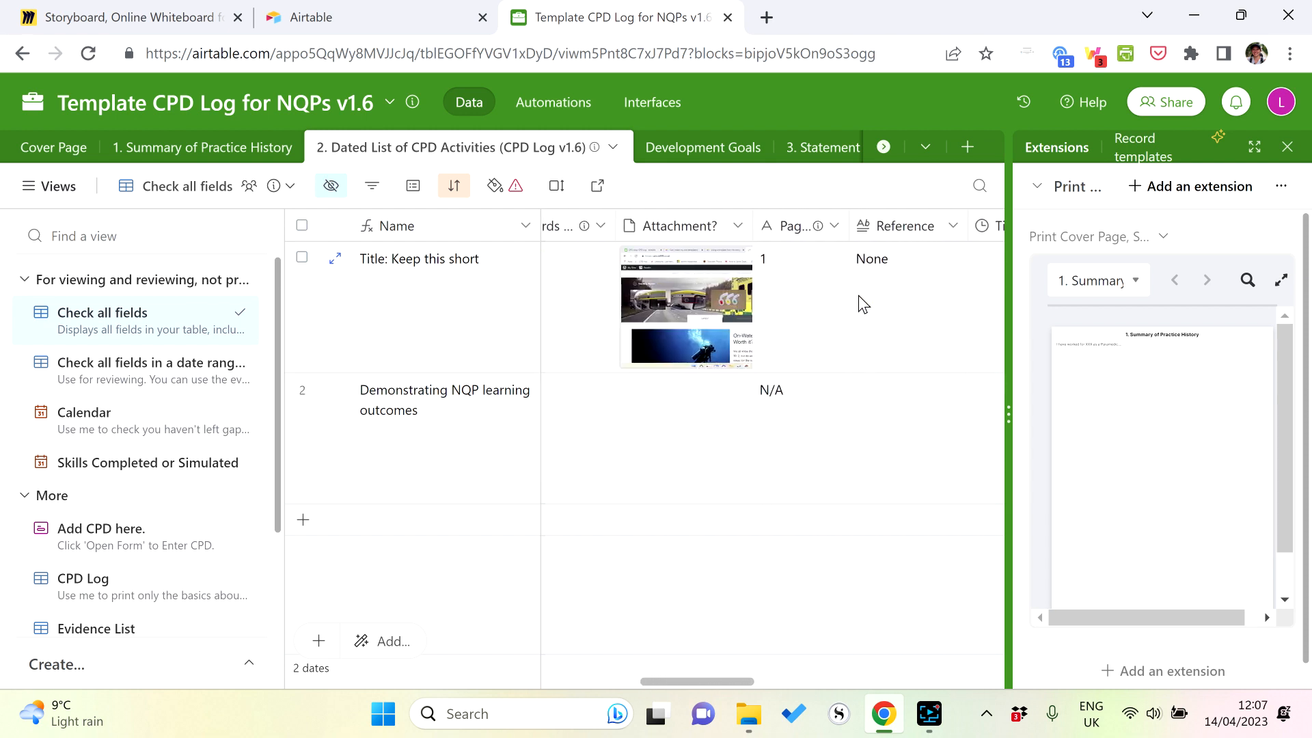
pyautogui.click(630, 312)
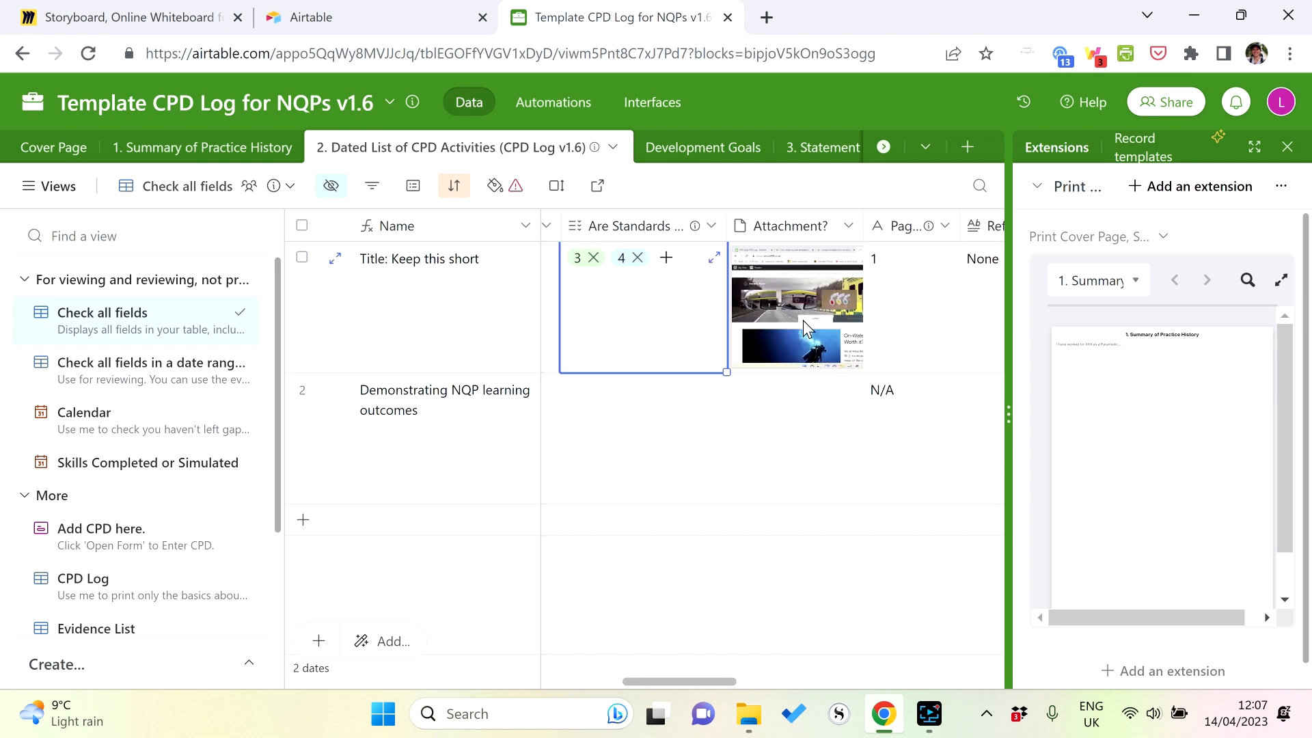
pyautogui.hscroll(3, 804, 321)
pyautogui.click(662, 294)
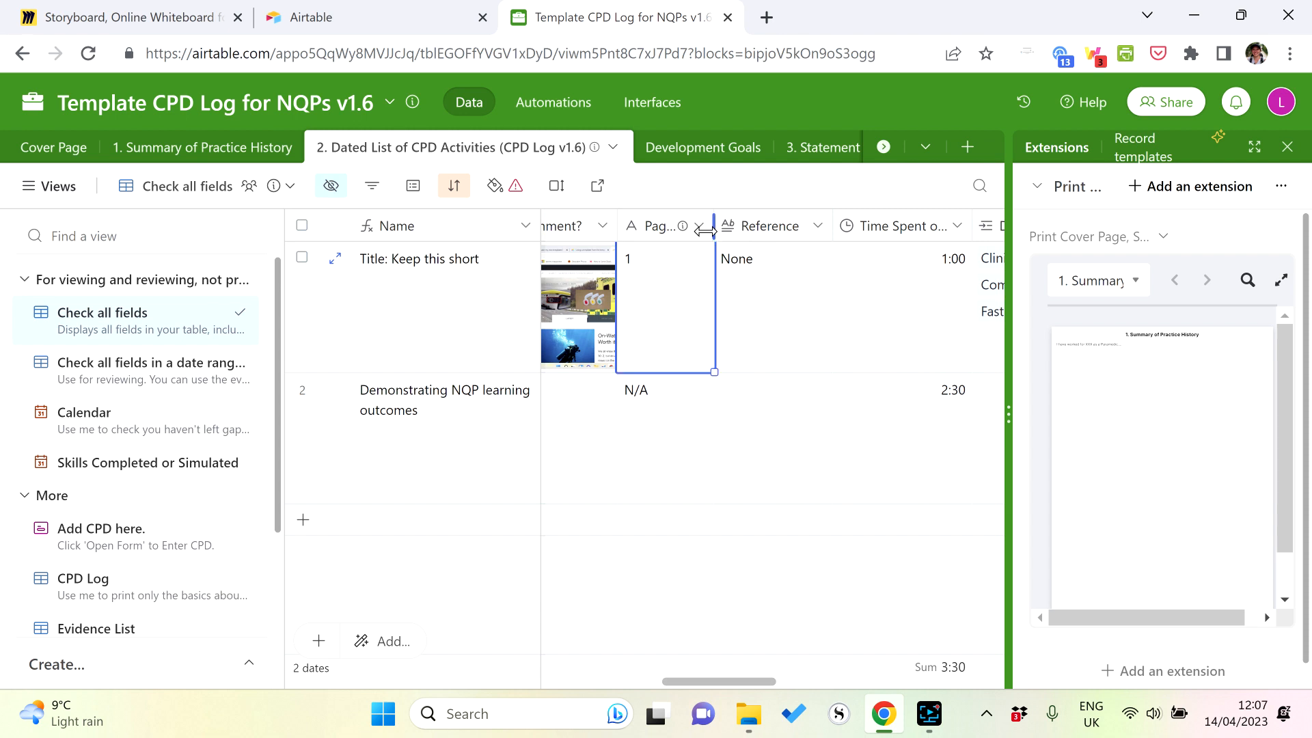
pyautogui.moveTo(713, 225)
pyautogui.mouseDown()
pyautogui.moveTo(861, 223)
pyautogui.moveTo(712, 224)
pyautogui.mouseUp()
pyautogui.click(656, 408)
pyautogui.hscroll(3, 670, 302)
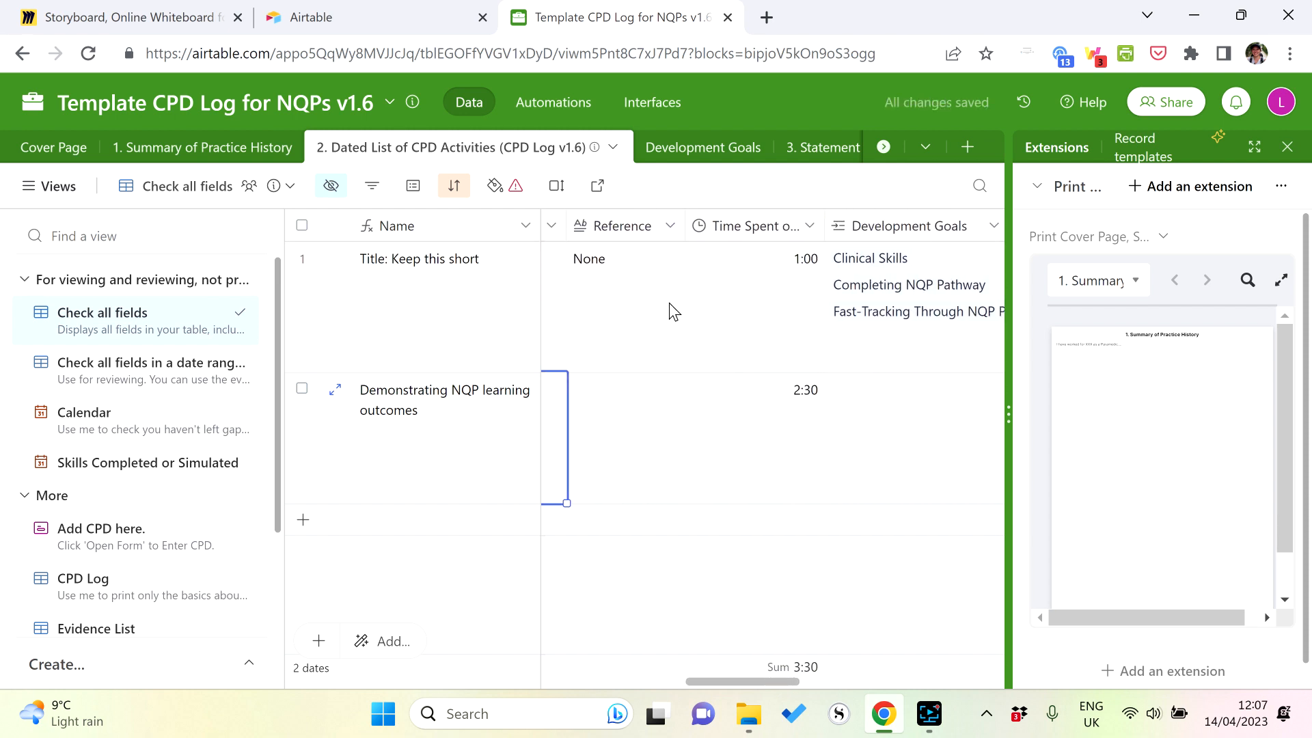
# Step: Review the Reference, Development Goals, NQP Learning Outcomes, Evidence?, HCPC standards and skills columns, and return to the first column
pyautogui.click(670, 302)
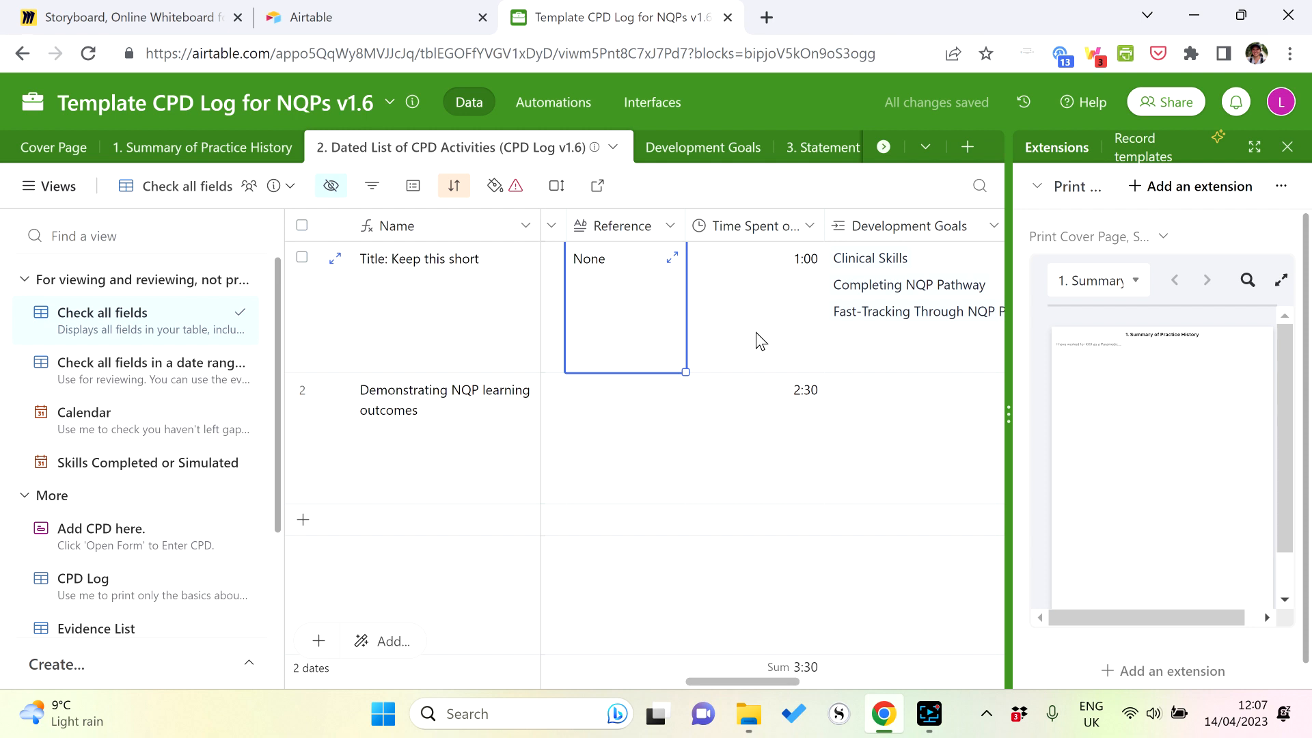
pyautogui.hscroll(4, 756, 332)
pyautogui.click(650, 353)
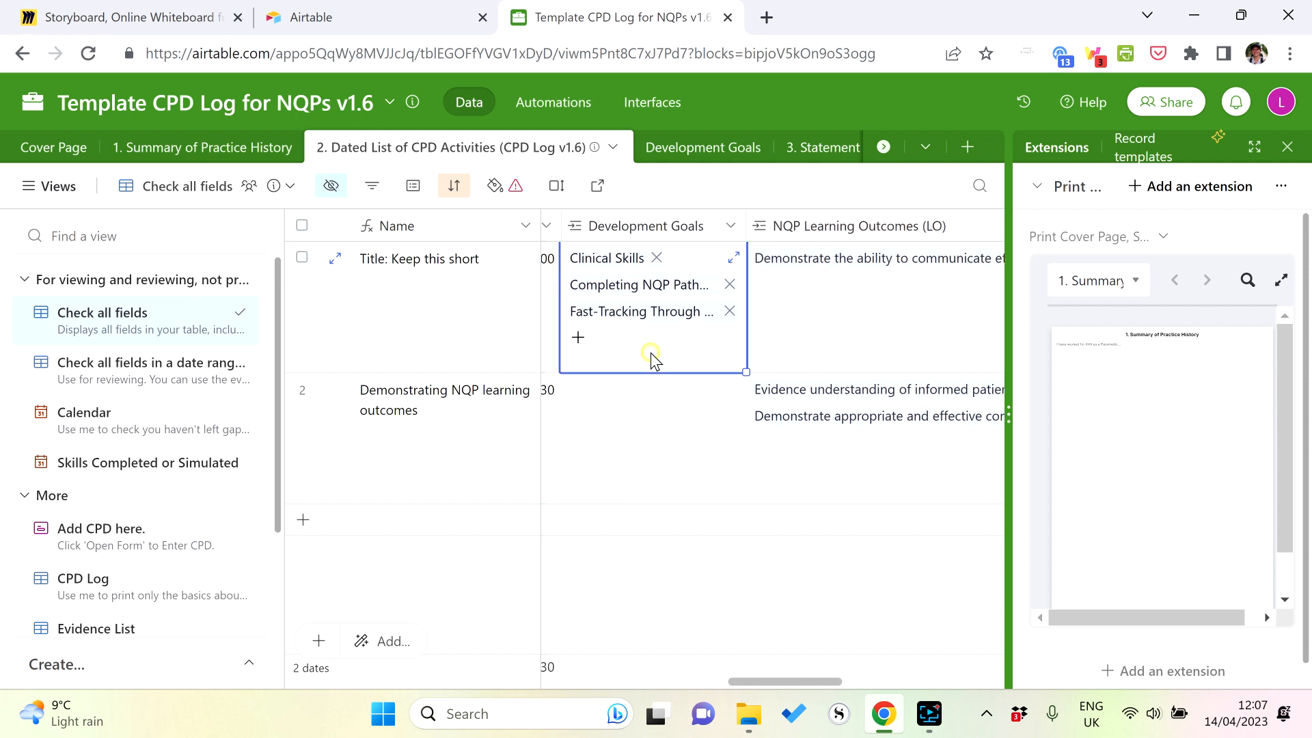
pyautogui.hscroll(3, 803, 283)
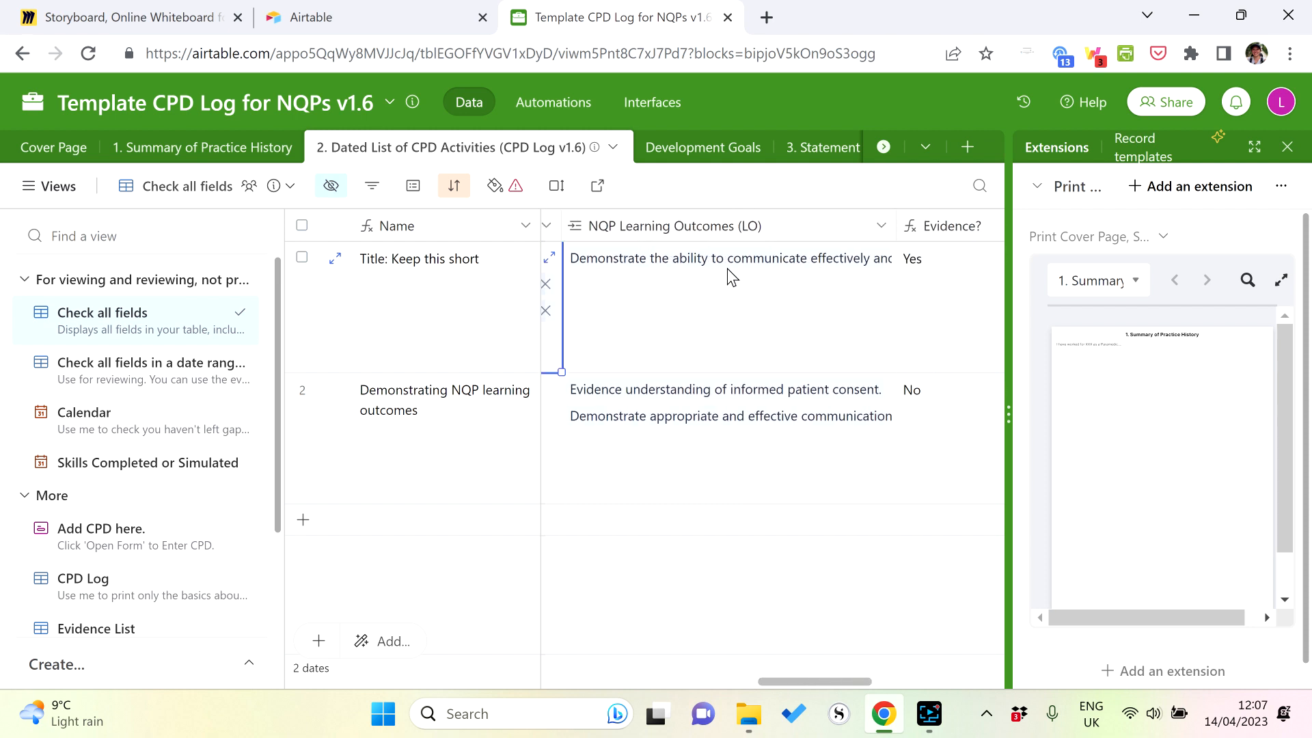
pyautogui.hscroll(4, 731, 277)
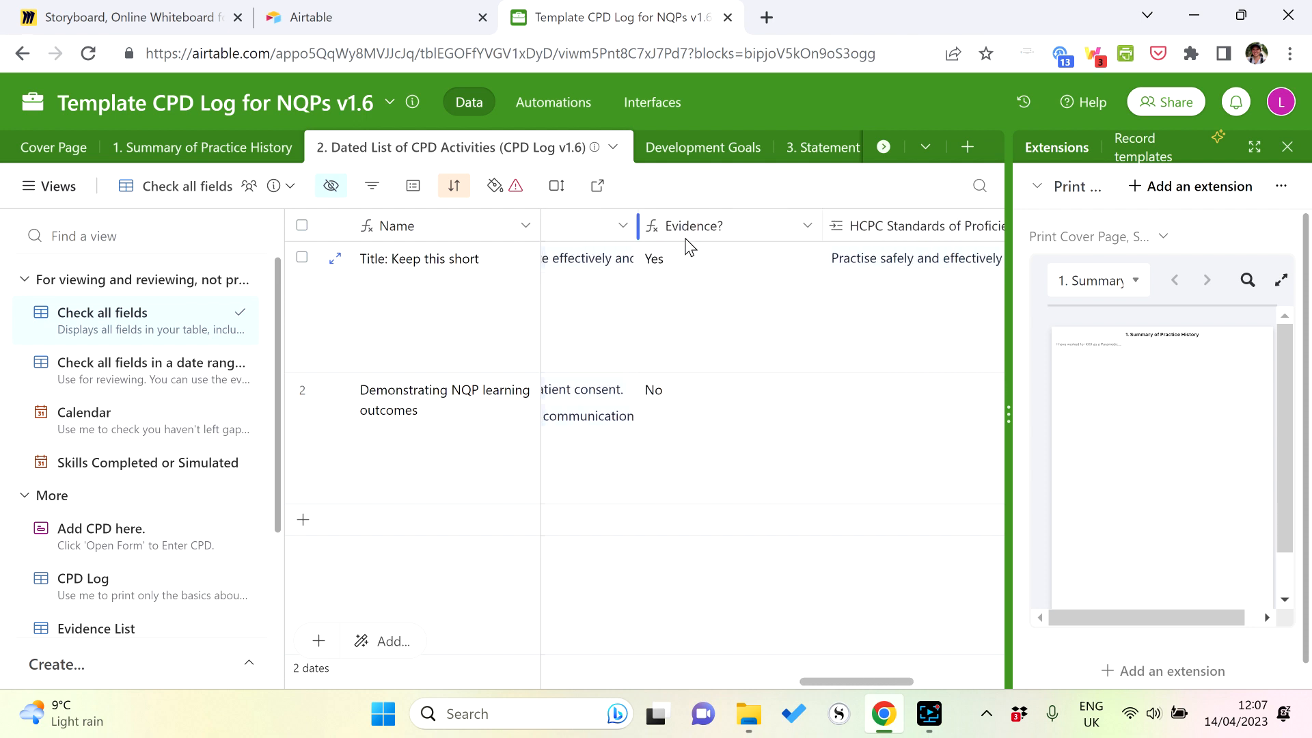
pyautogui.hscroll(1, 689, 247)
pyautogui.hscroll(5, 810, 288)
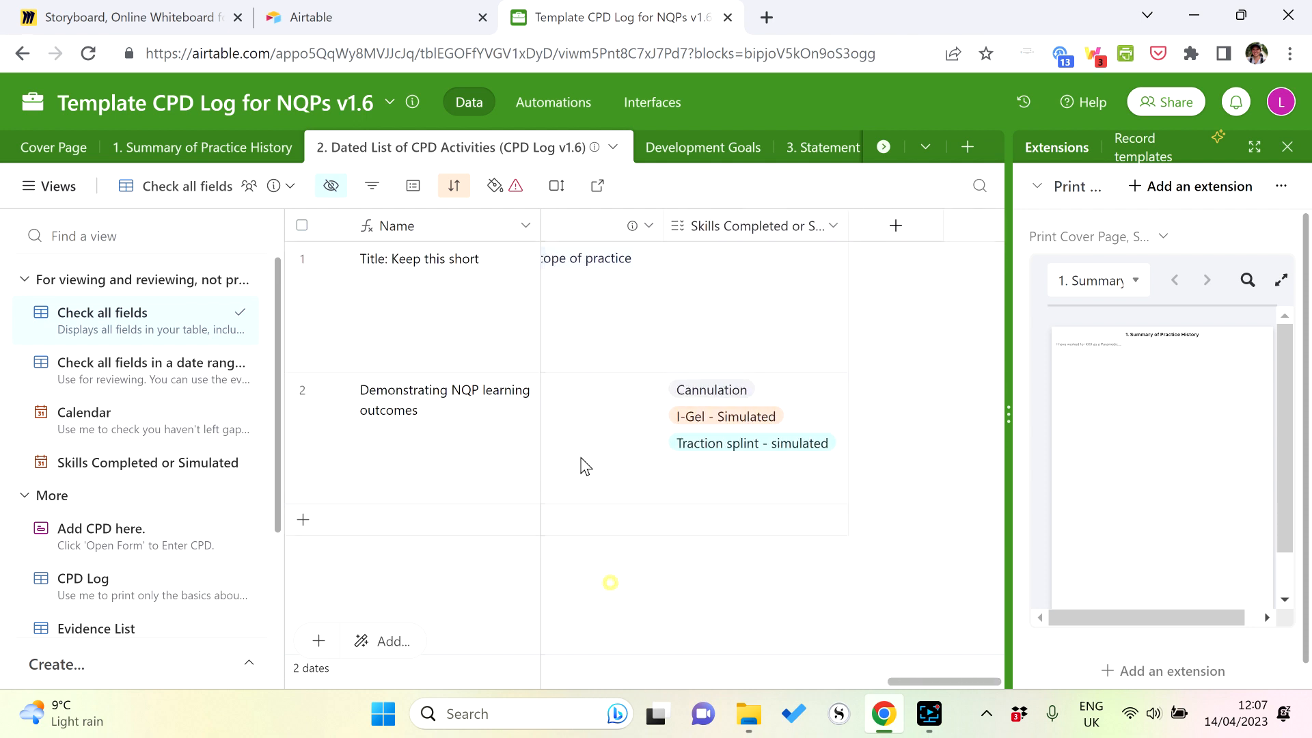
pyautogui.hscroll(-10, 537, 441)
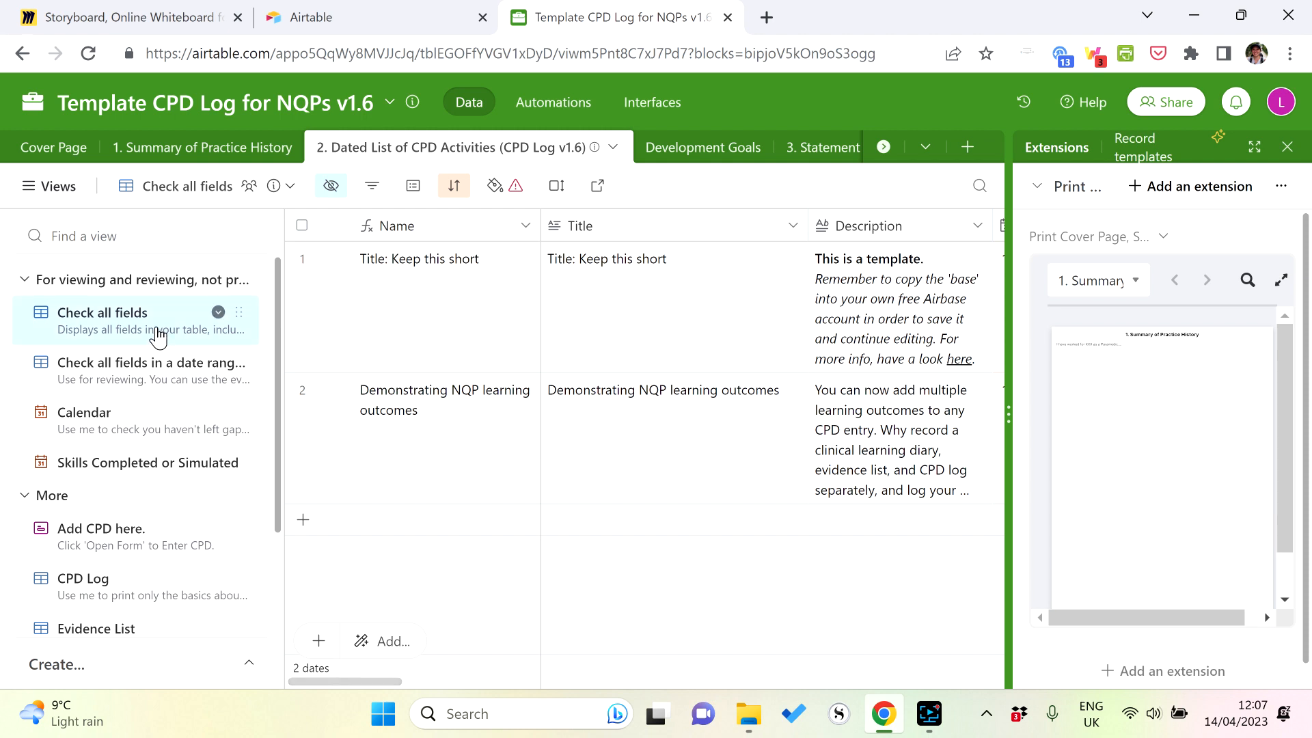
# Step: Collapse and re-expand the More section in the list of views
pyautogui.scroll(-2, 154, 334)
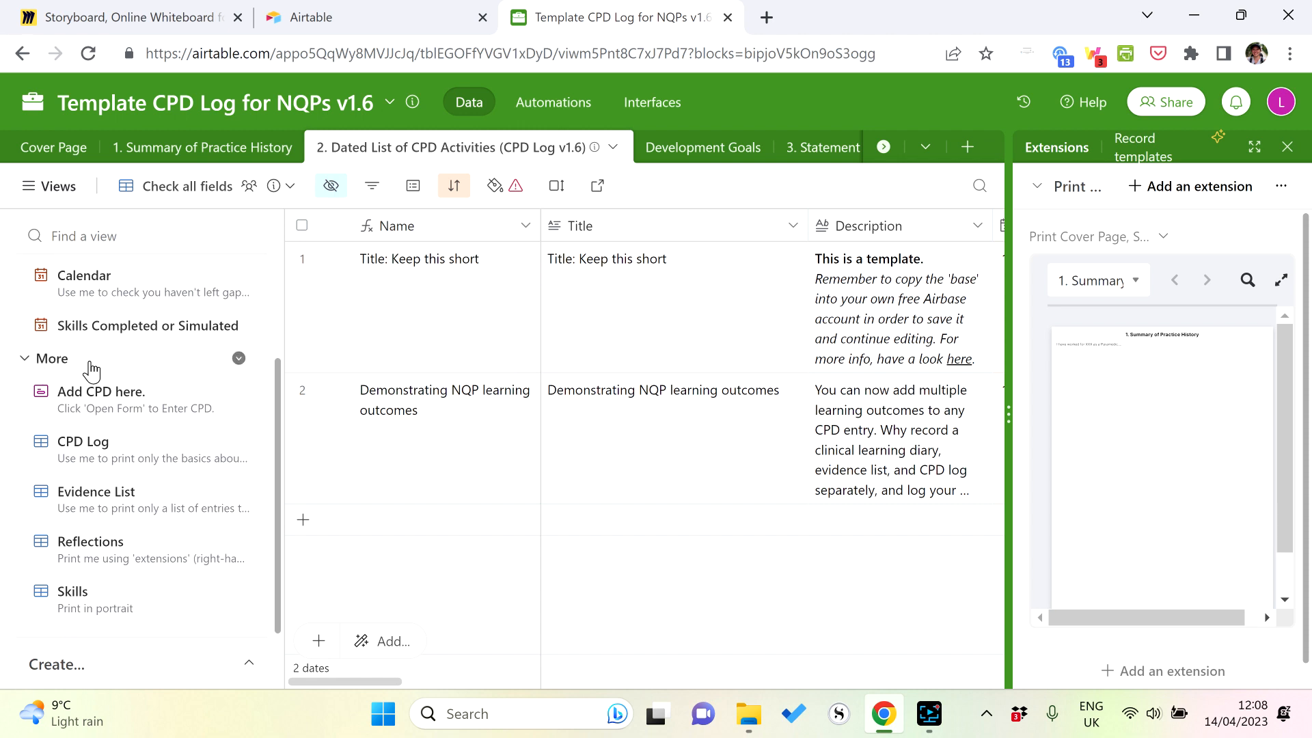
pyautogui.click(238, 363)
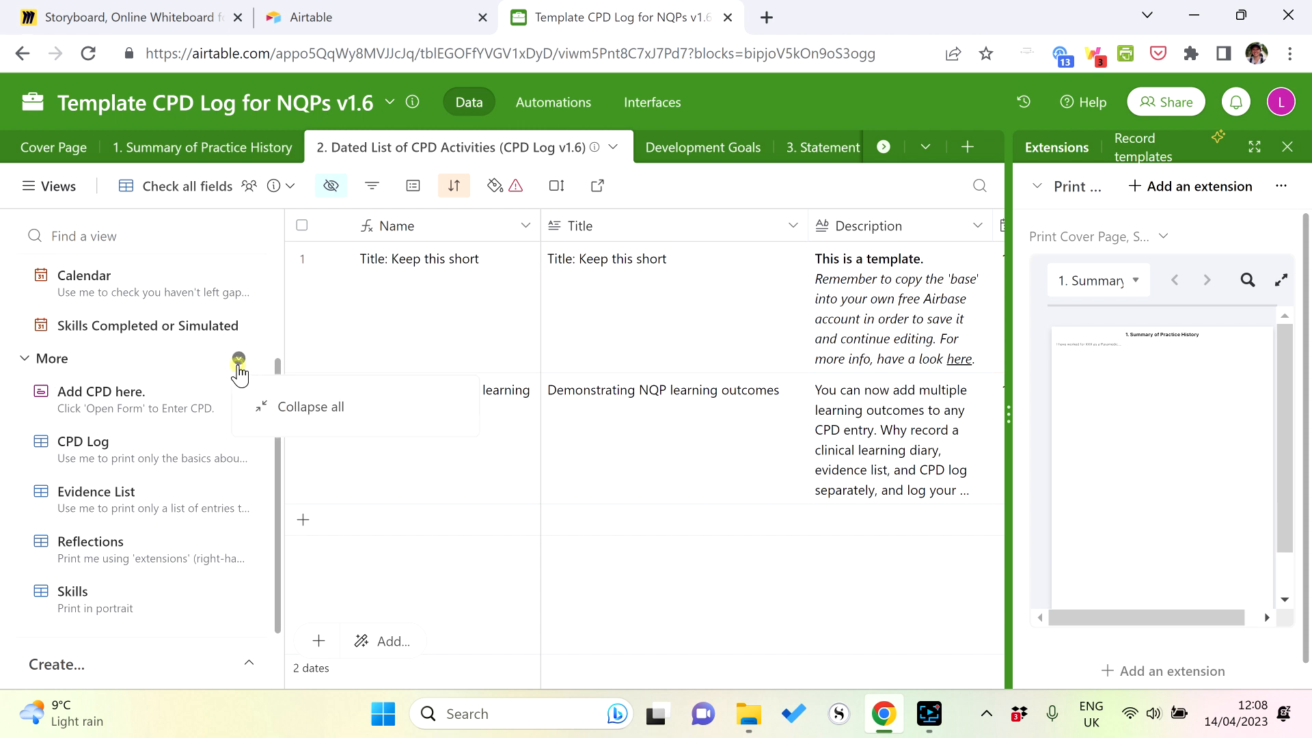
pyautogui.click(82, 361)
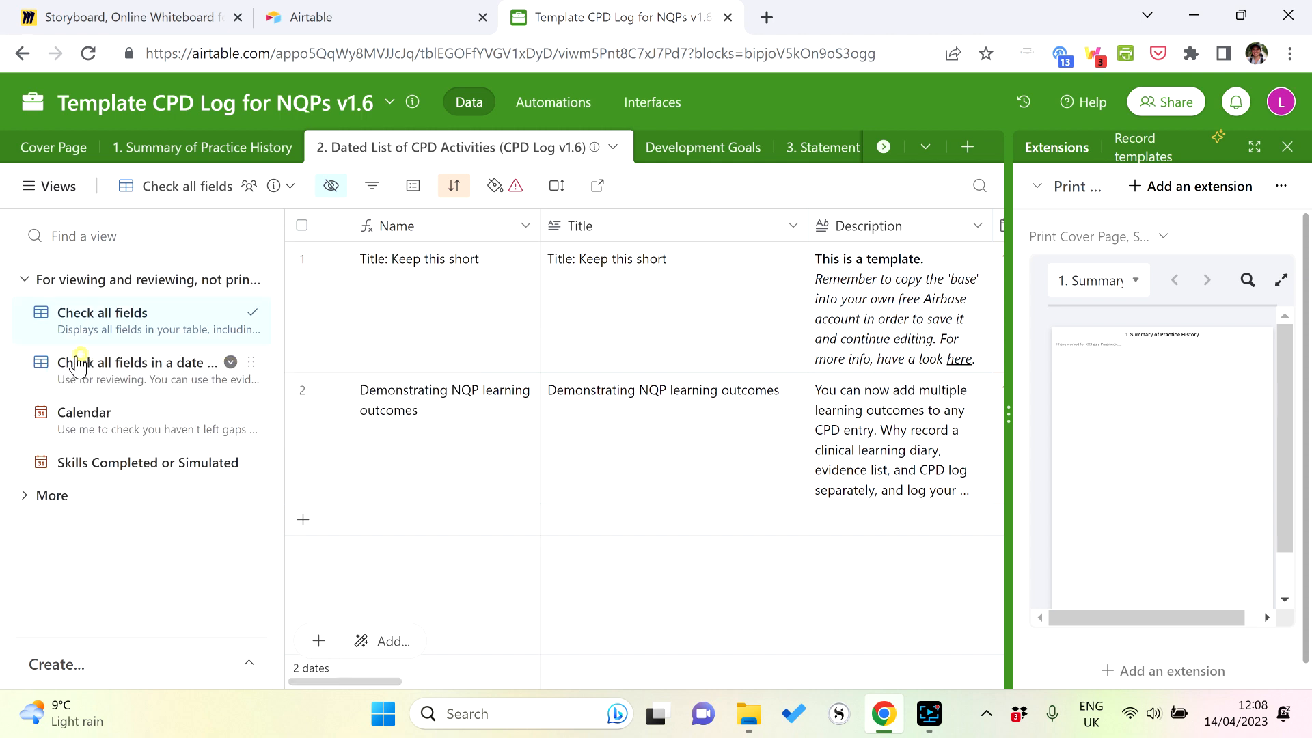
pyautogui.click(16, 499)
pyautogui.scroll(-2, 95, 505)
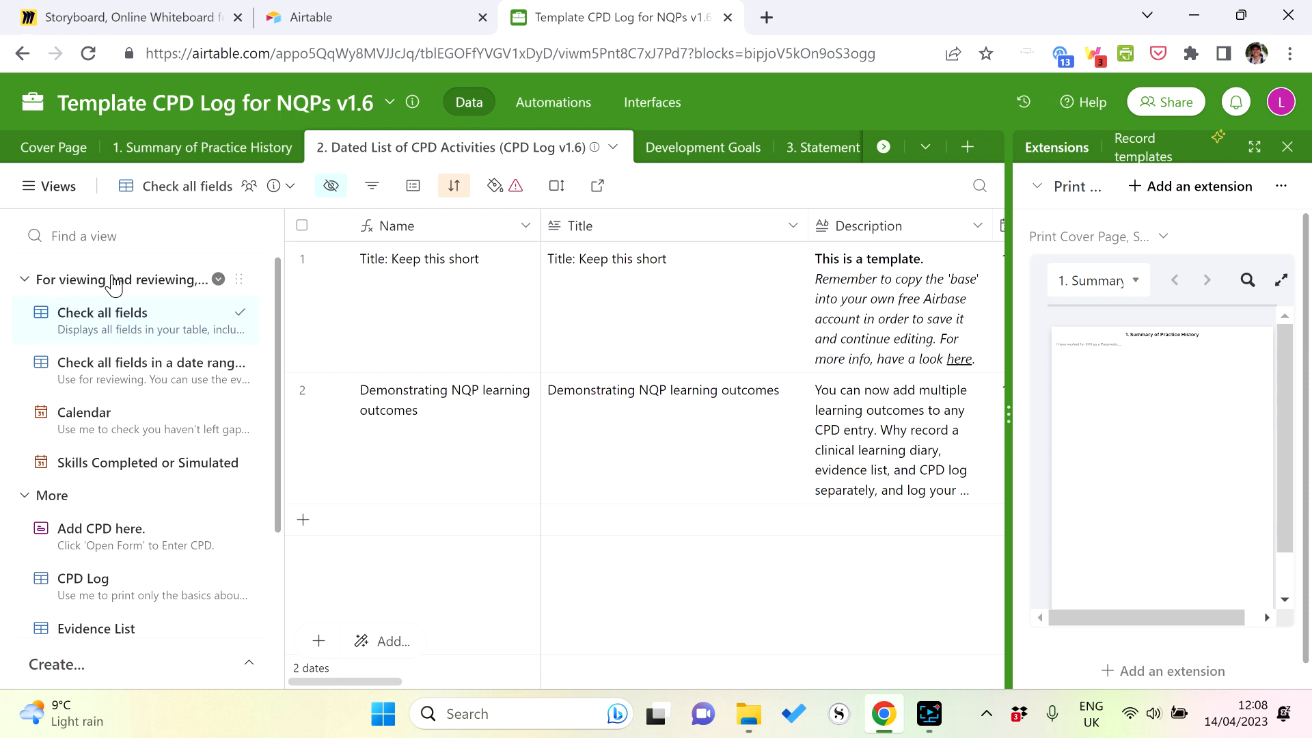
# Step: Collapse the viewing and reviewing section in the list of views, keep More expanded, and open the CPD Log view
pyautogui.click(27, 280)
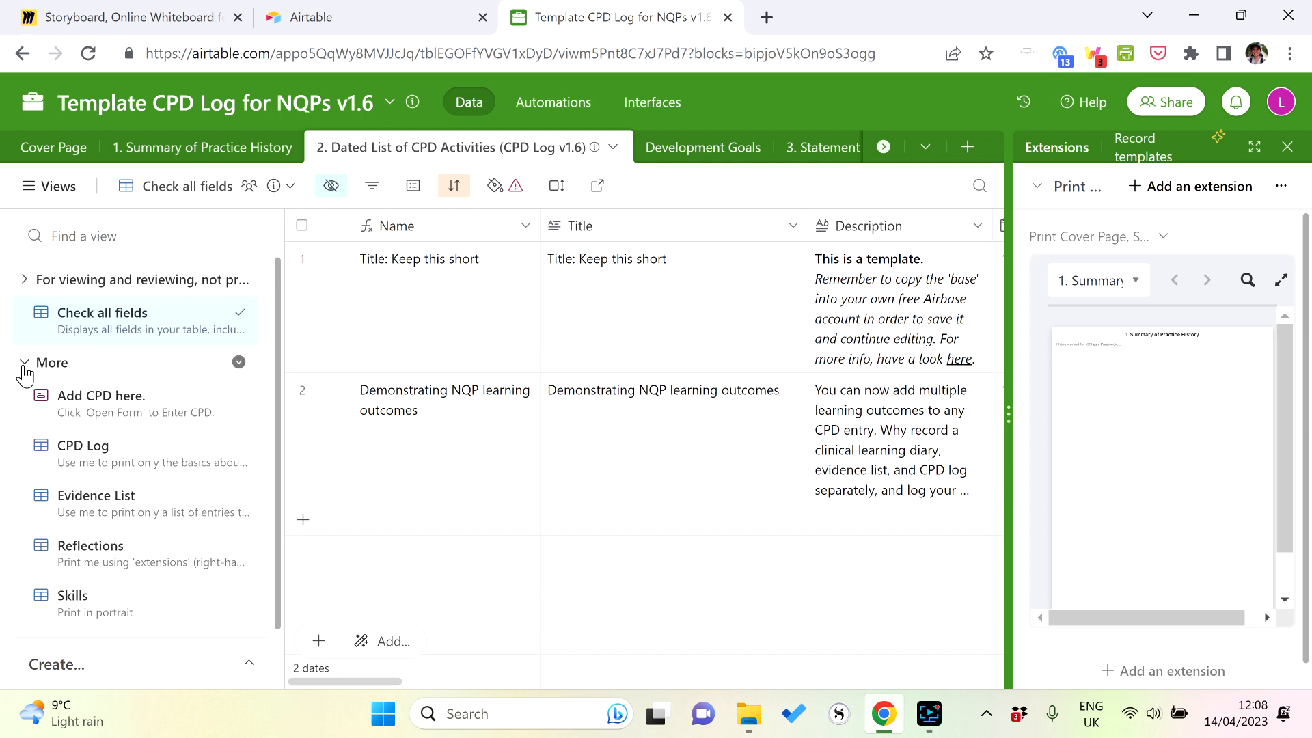
pyautogui.click(99, 362)
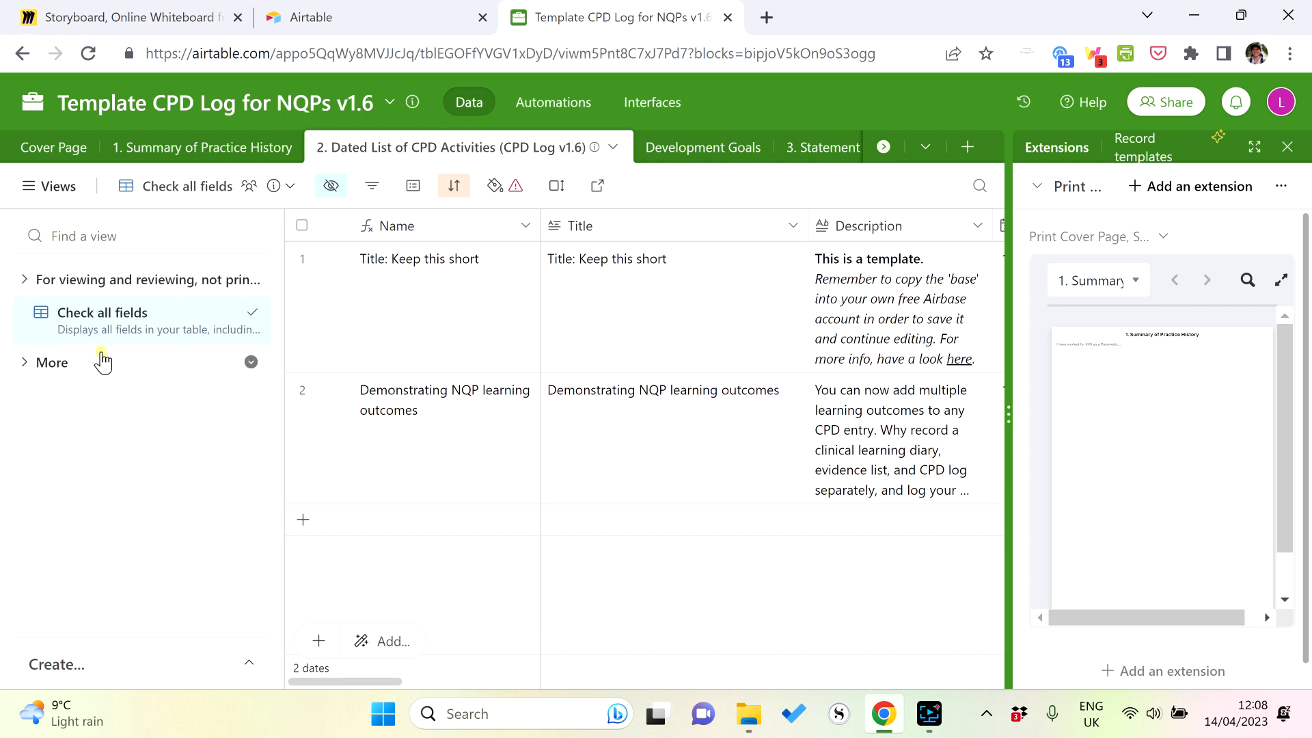
pyautogui.click(29, 372)
pyautogui.moveTo(123, 442)
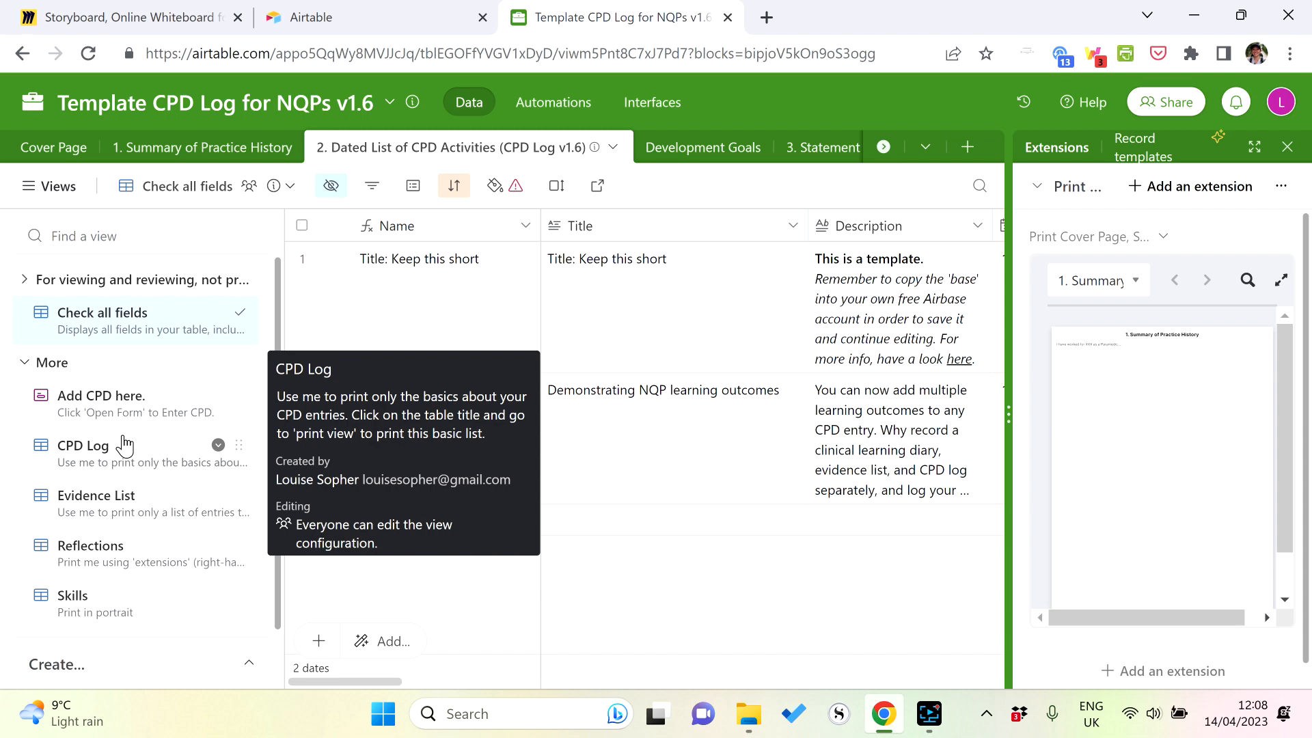
pyautogui.click(125, 446)
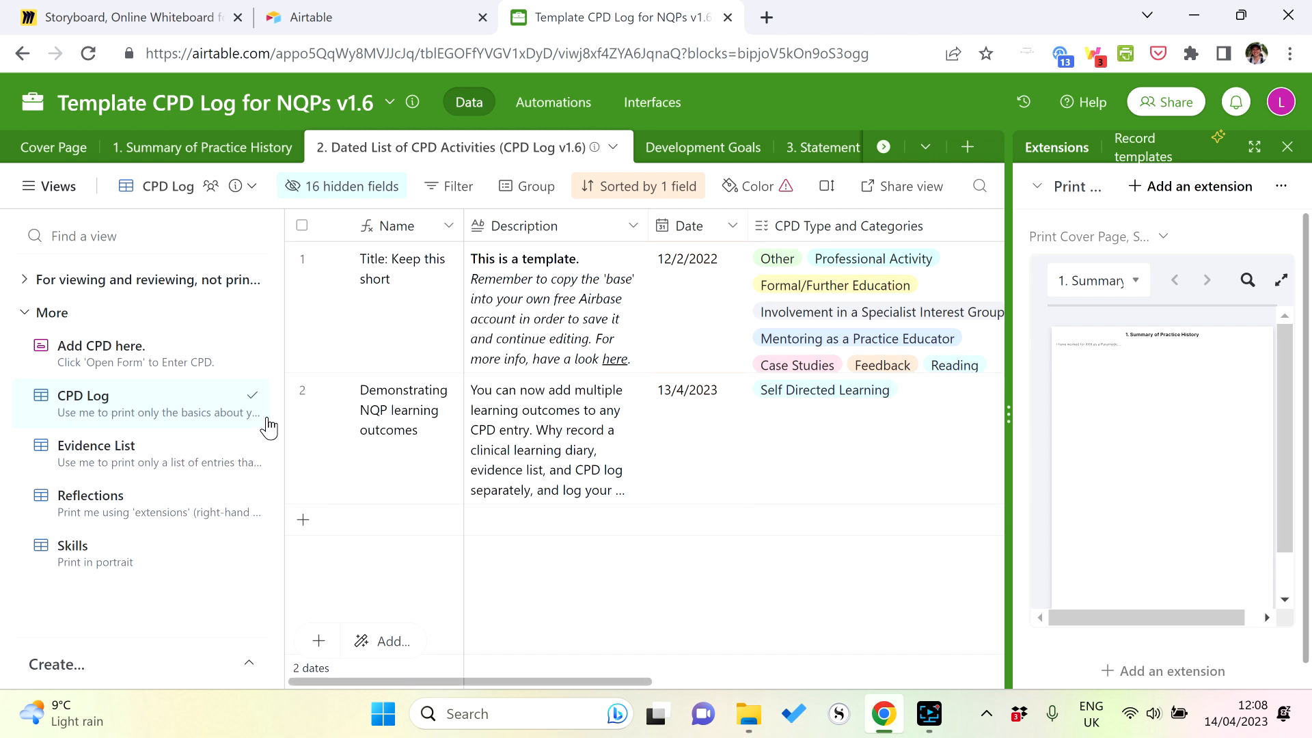
# Step: Widen the Are Standards 3+4 Met? column slightly in the CPD Log view
pyautogui.hscroll(3, 526, 320)
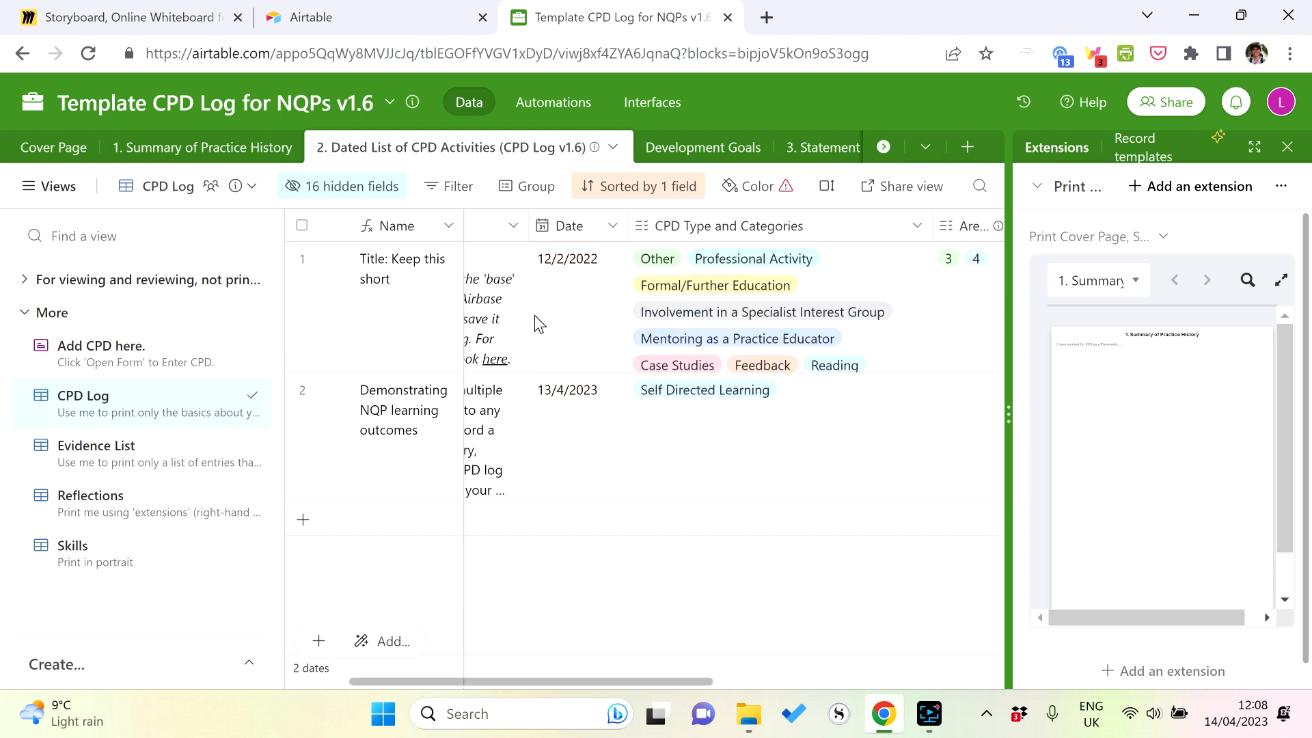
pyautogui.hscroll(5, 757, 315)
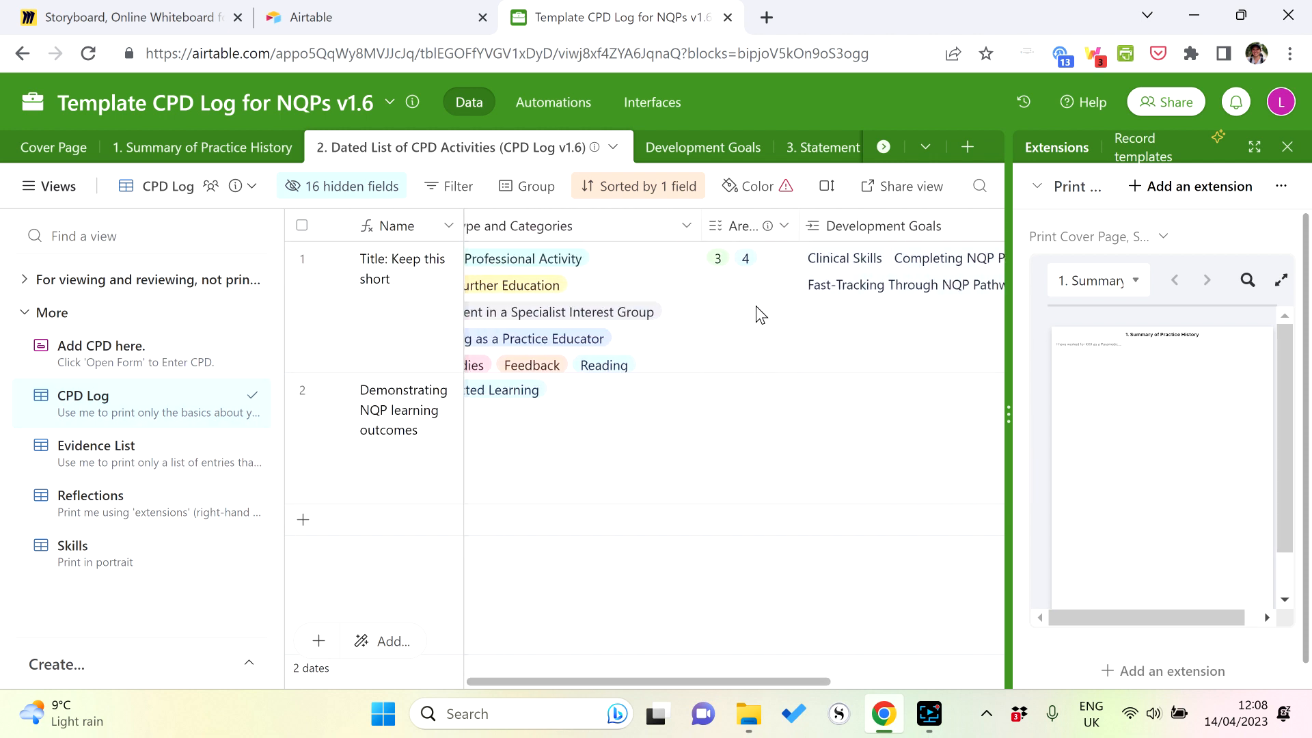
pyautogui.moveTo(725, 231)
pyautogui.mouseDown()
pyautogui.moveTo(879, 231)
pyautogui.moveTo(744, 232)
pyautogui.mouseUp()
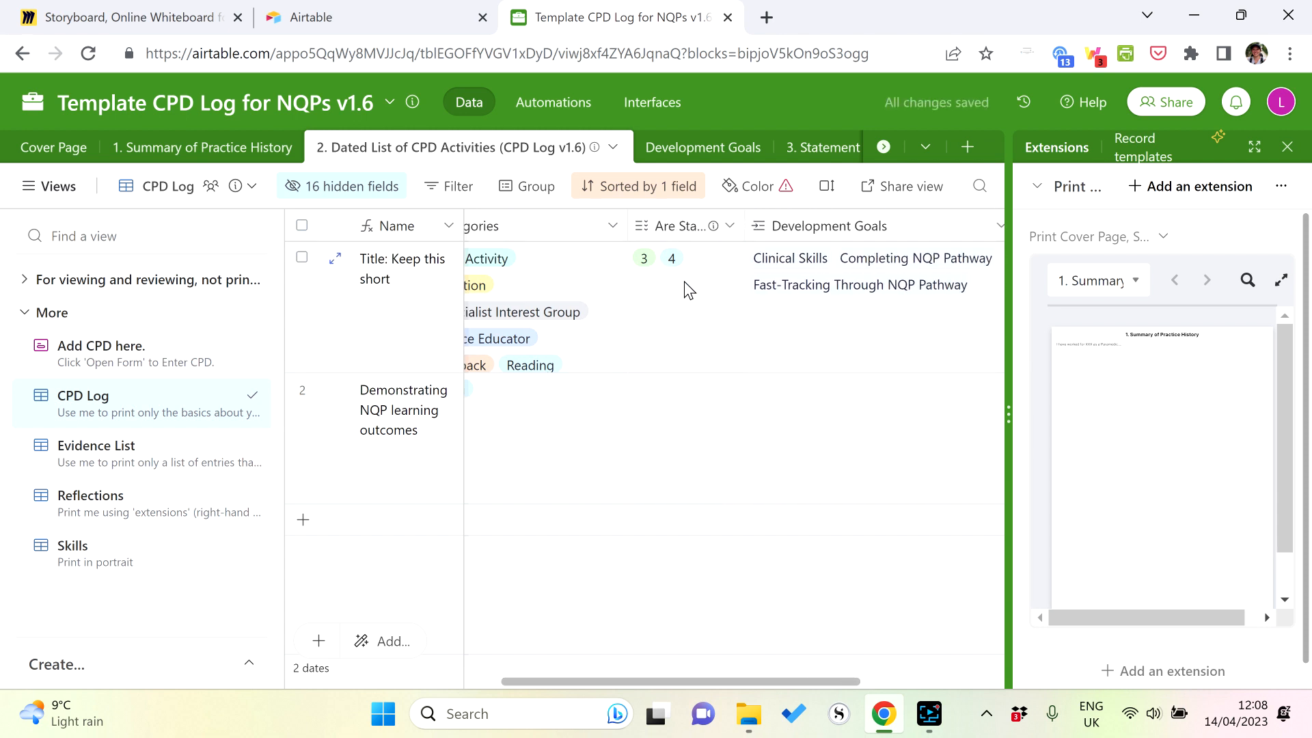
# Step: Check the Development Goals and Evidence? columns for both CPD Log entries, and return to the start of the table
pyautogui.hscroll(2, 688, 287)
pyautogui.hscroll(-5, 857, 284)
pyautogui.hscroll(8, 857, 285)
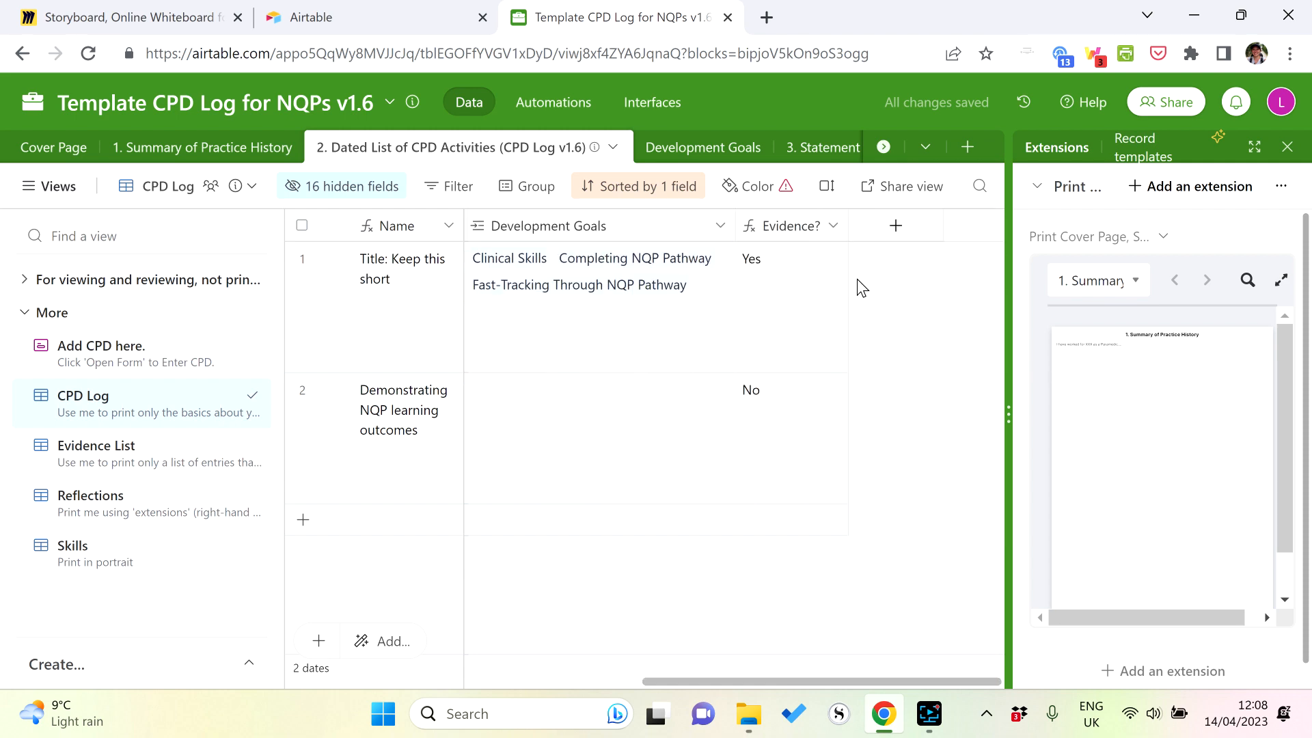
pyautogui.click(789, 276)
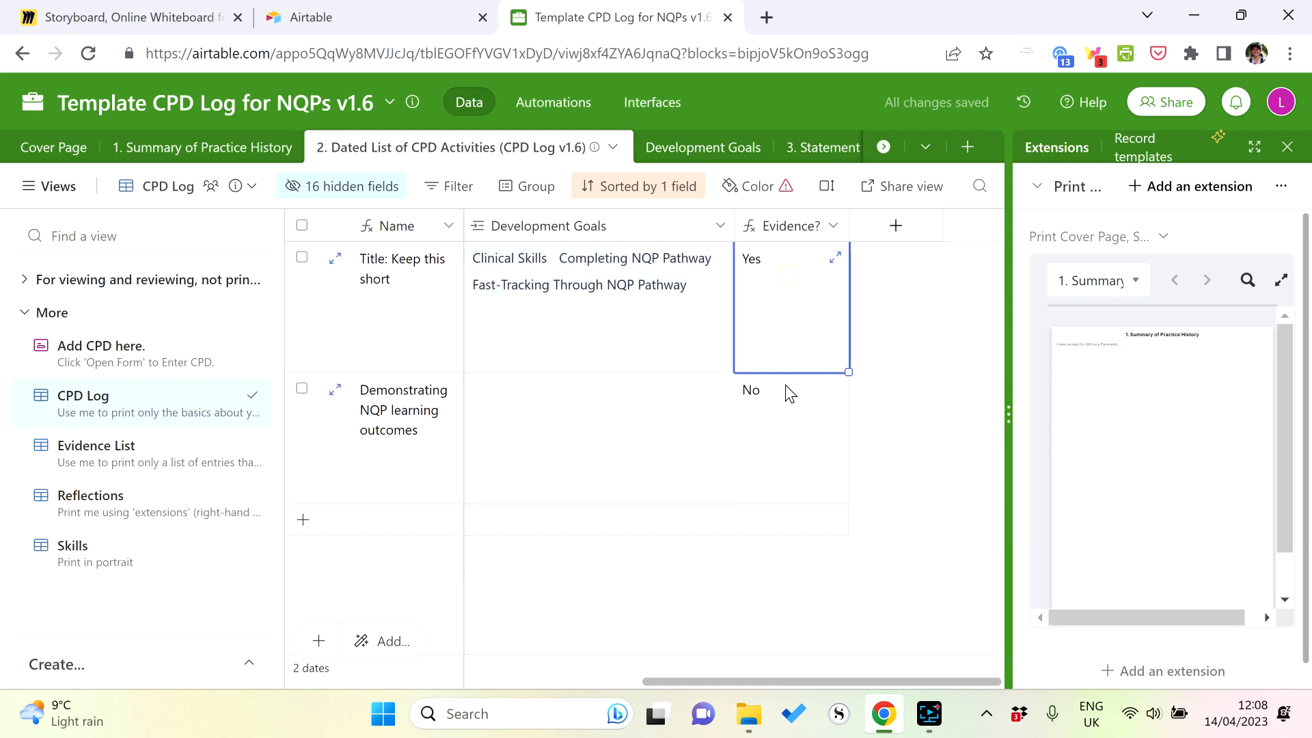
pyautogui.click(785, 386)
pyautogui.hscroll(-8, 658, 358)
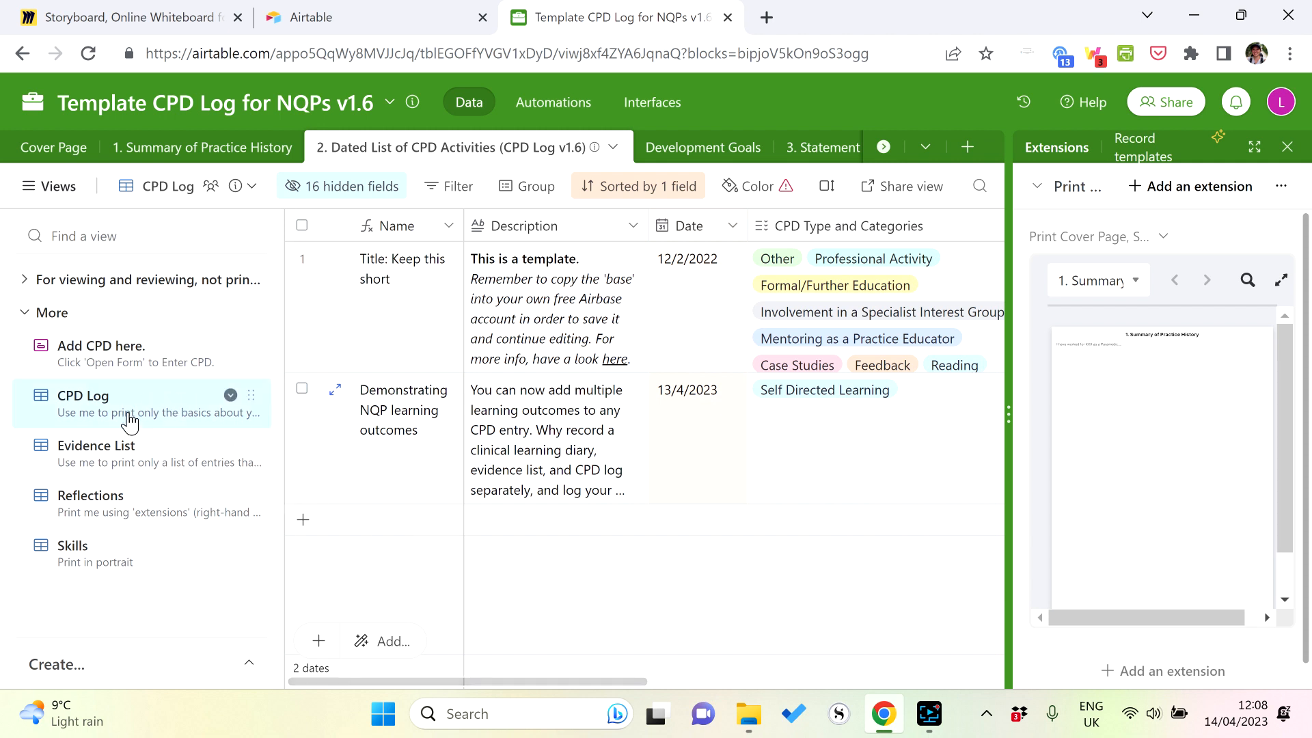
pyautogui.moveTo(130, 421)
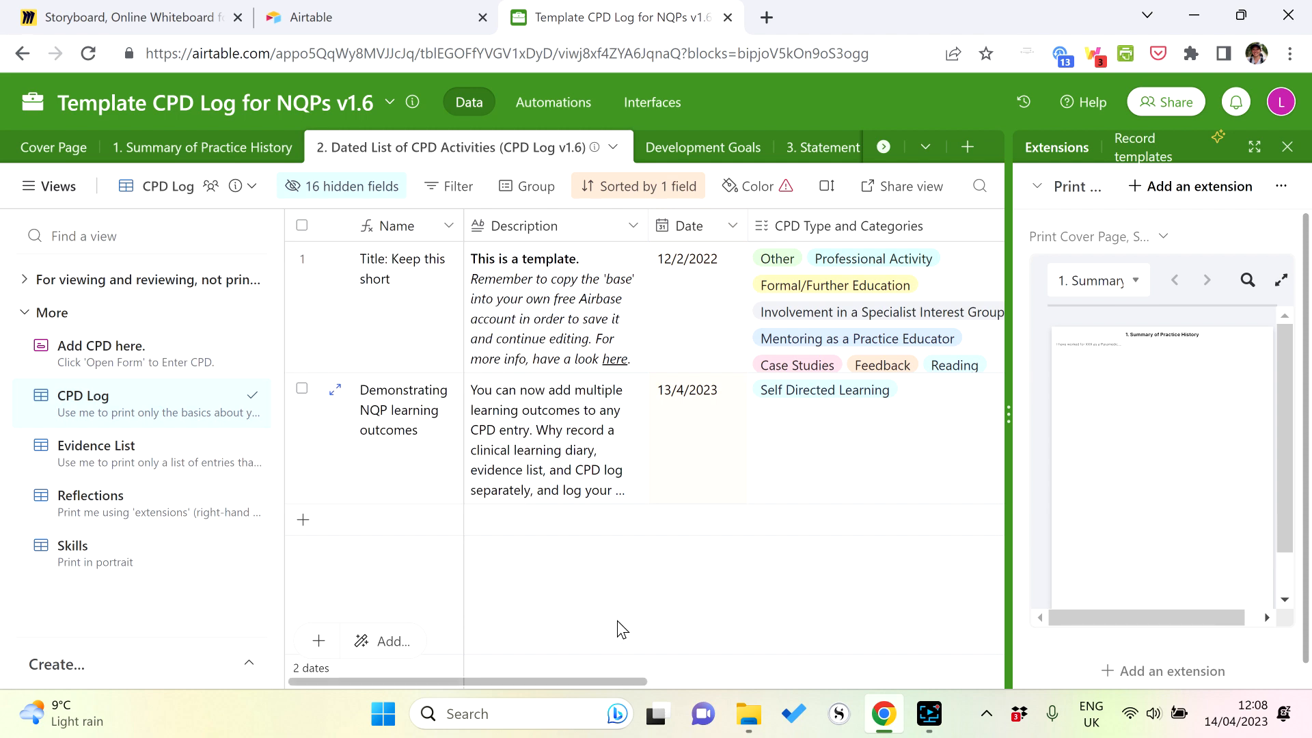
# Step: Generate an A4 landscape print preview of the CPD Log view with actual field sizing and small font, and check its pages
pyautogui.click(252, 185)
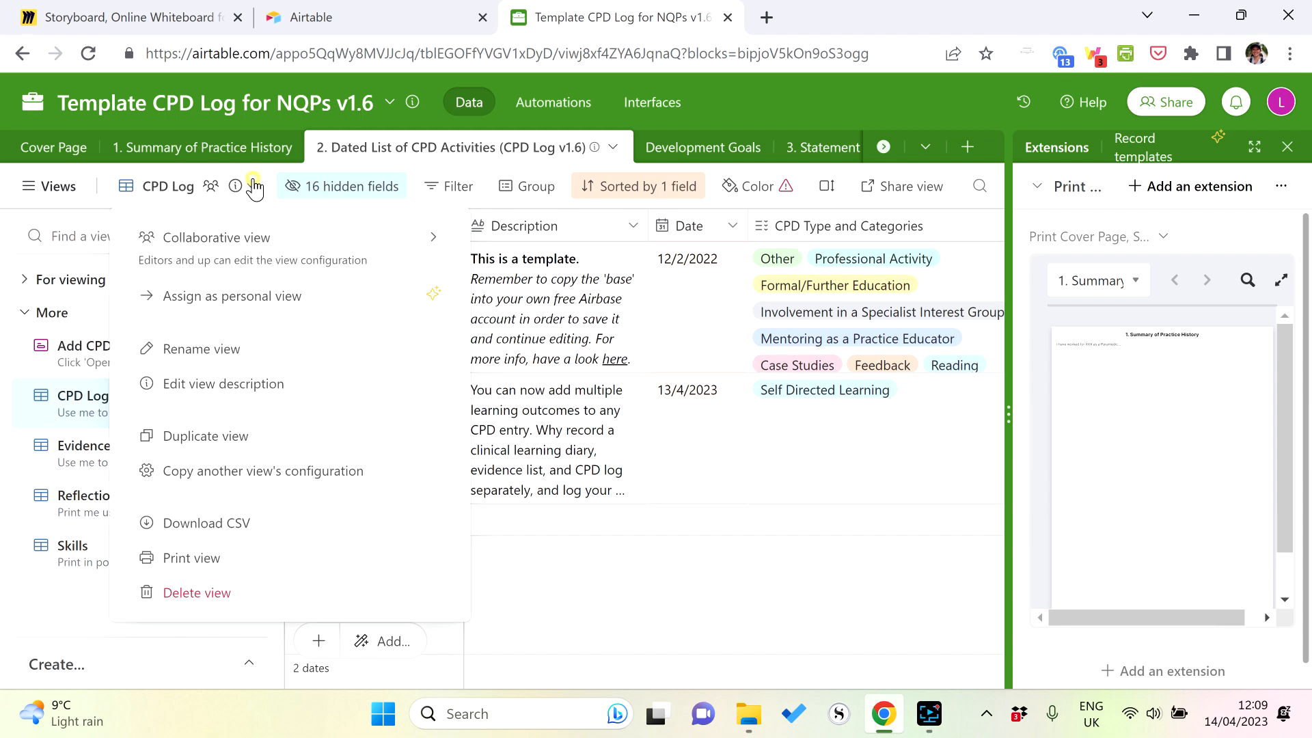
pyautogui.click(191, 558)
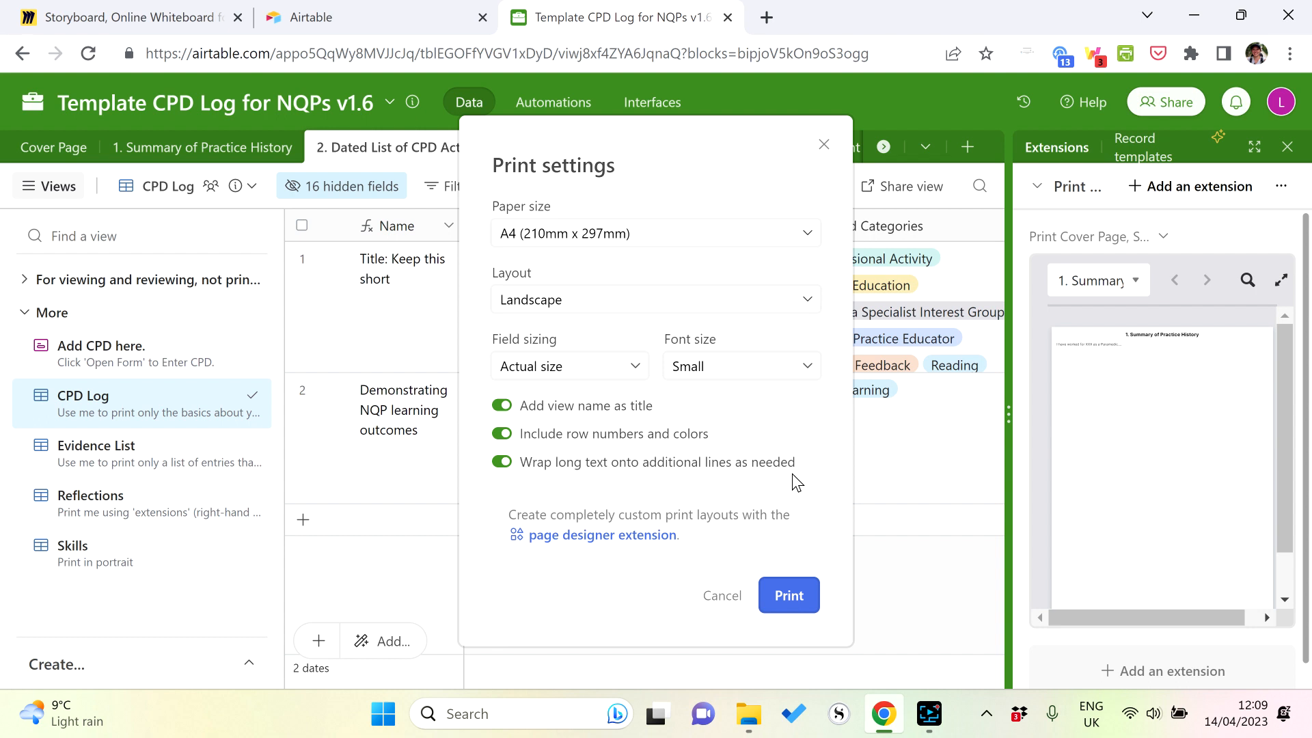
pyautogui.click(793, 597)
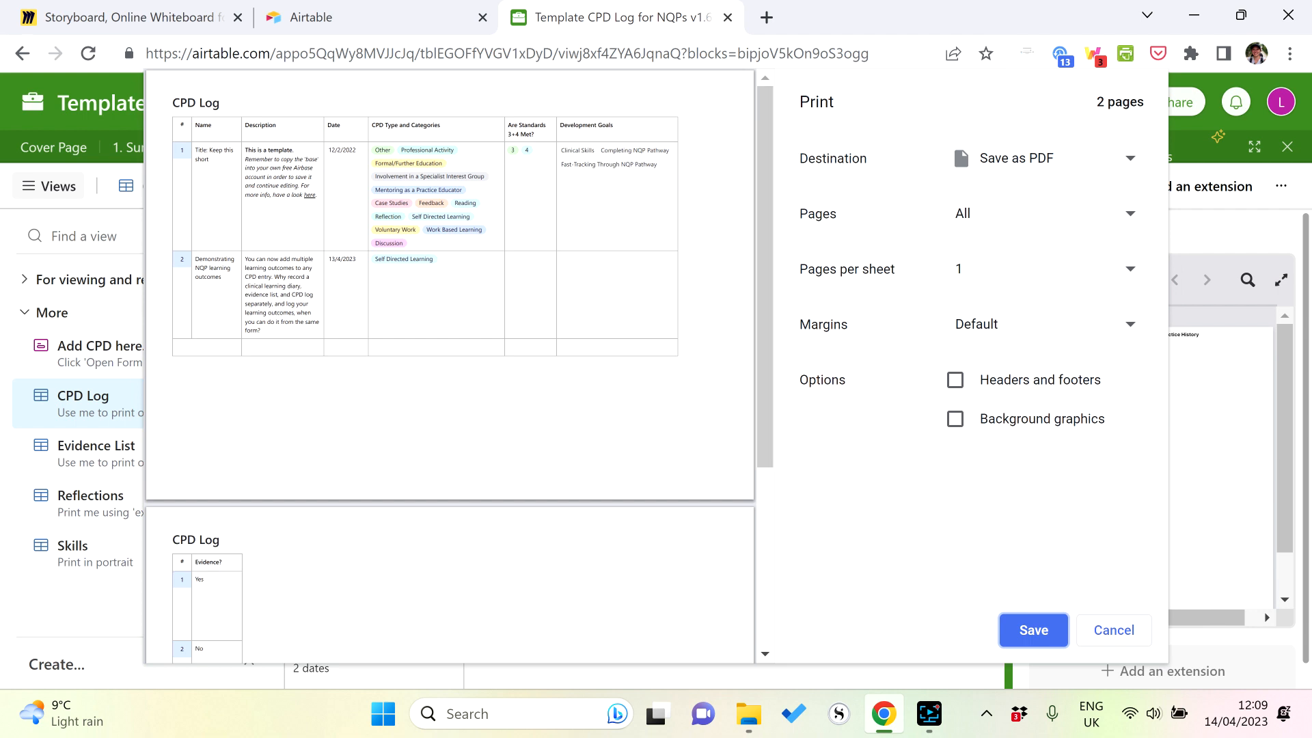
pyautogui.scroll(-3, 450, 366)
pyautogui.scroll(3, 450, 366)
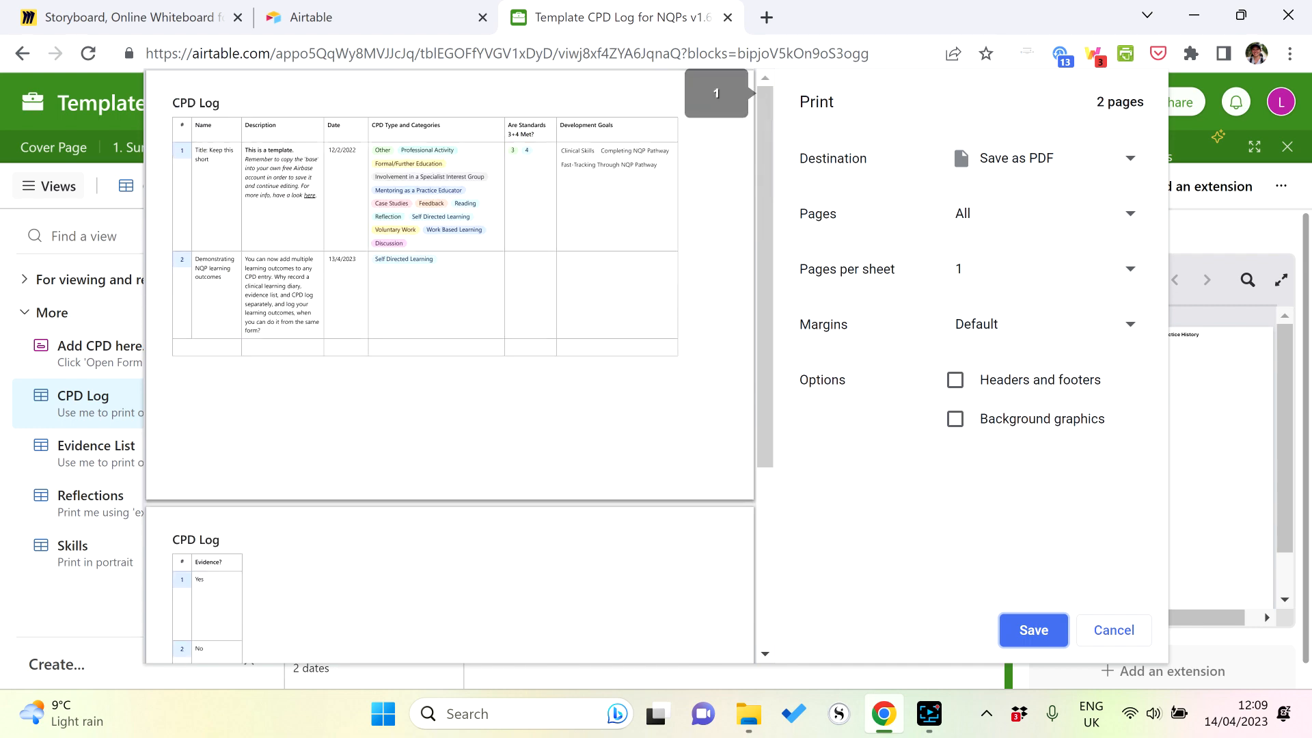
# Step: Check both pages of the CPD Log print preview and cancel the printout
pyautogui.scroll(-3, 222, 346)
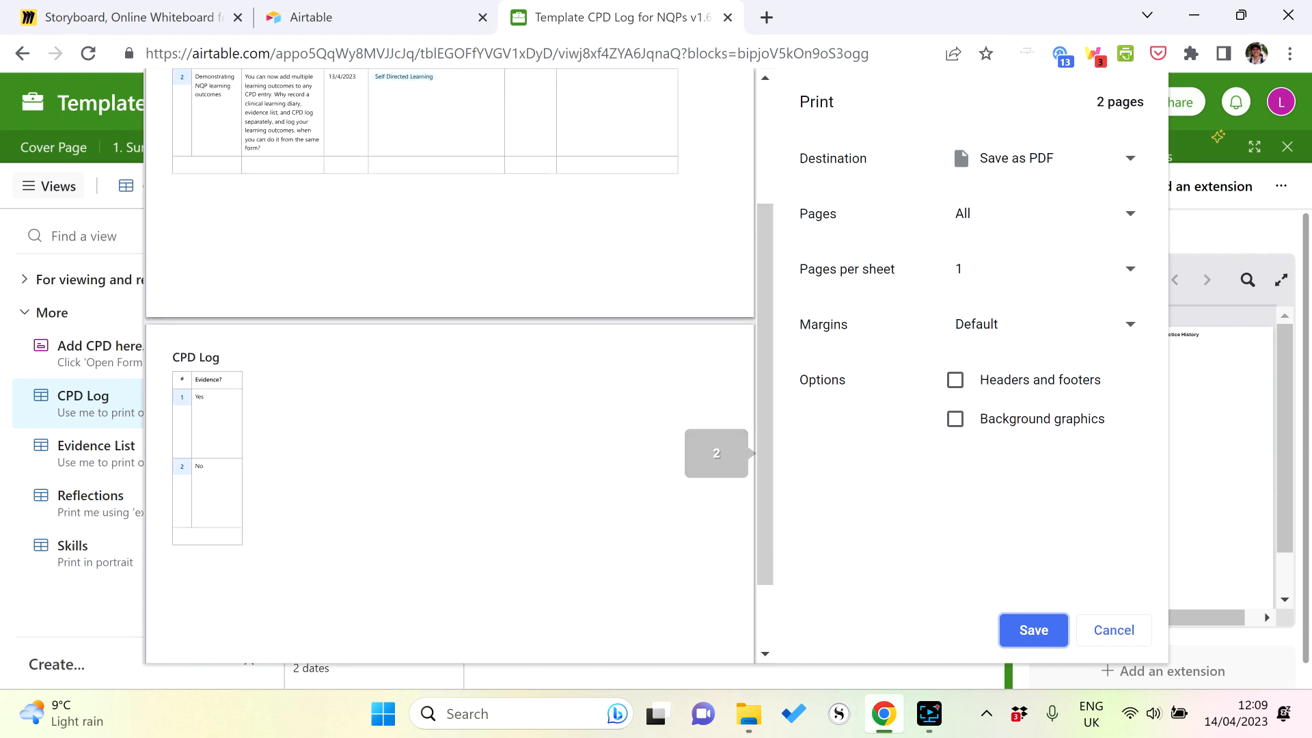
pyautogui.scroll(3, 642, 357)
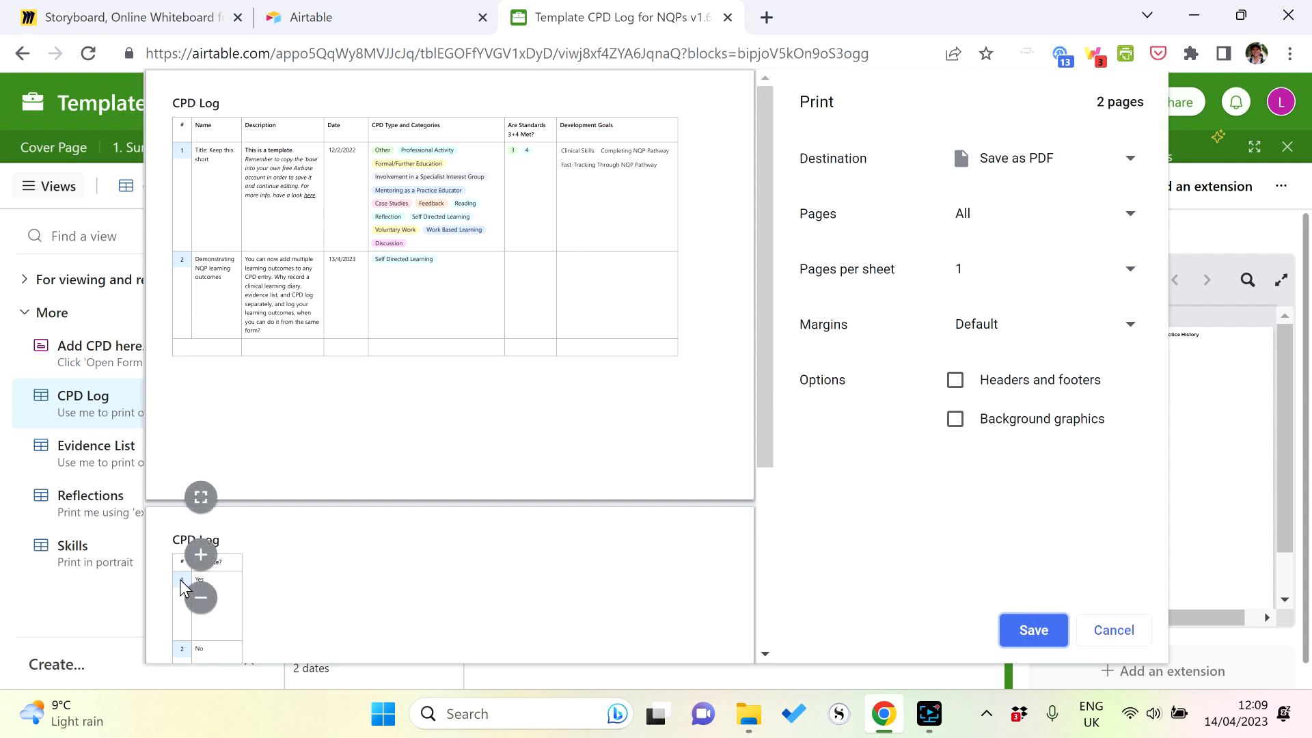
pyautogui.click(1126, 632)
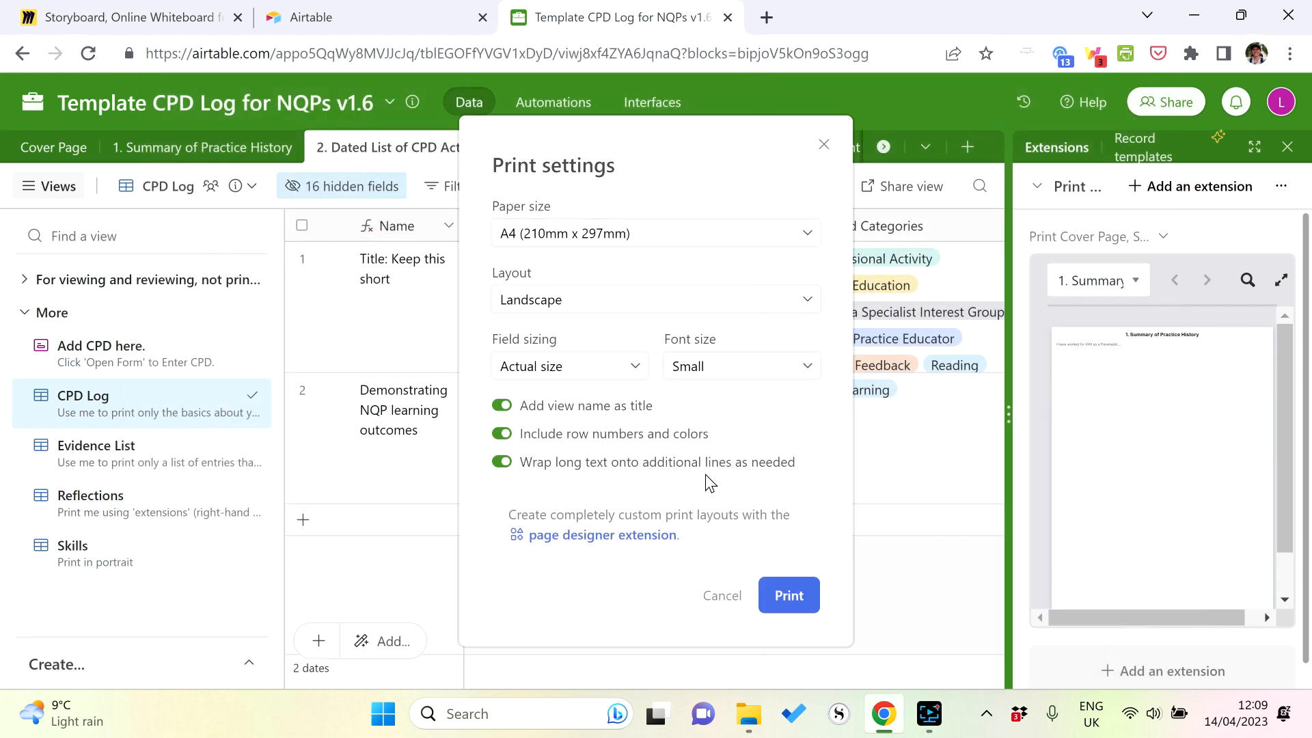
pyautogui.click(721, 596)
# Step: Narrow the Are Standards 3+4 Met? and Development Goals columns slightly in the CPD Log view, and return to the start of the table
pyautogui.hscroll(5, 704, 446)
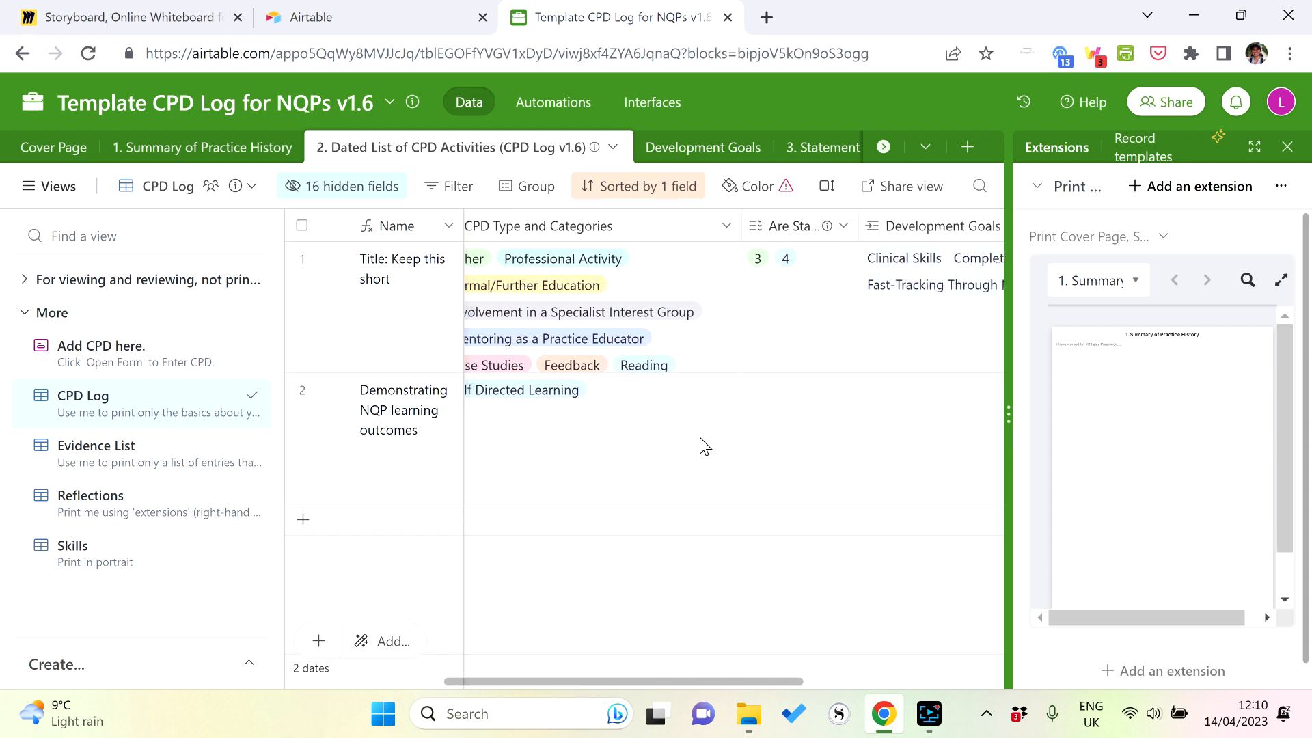
pyautogui.hscroll(5, 700, 437)
pyautogui.hscroll(-2, 700, 438)
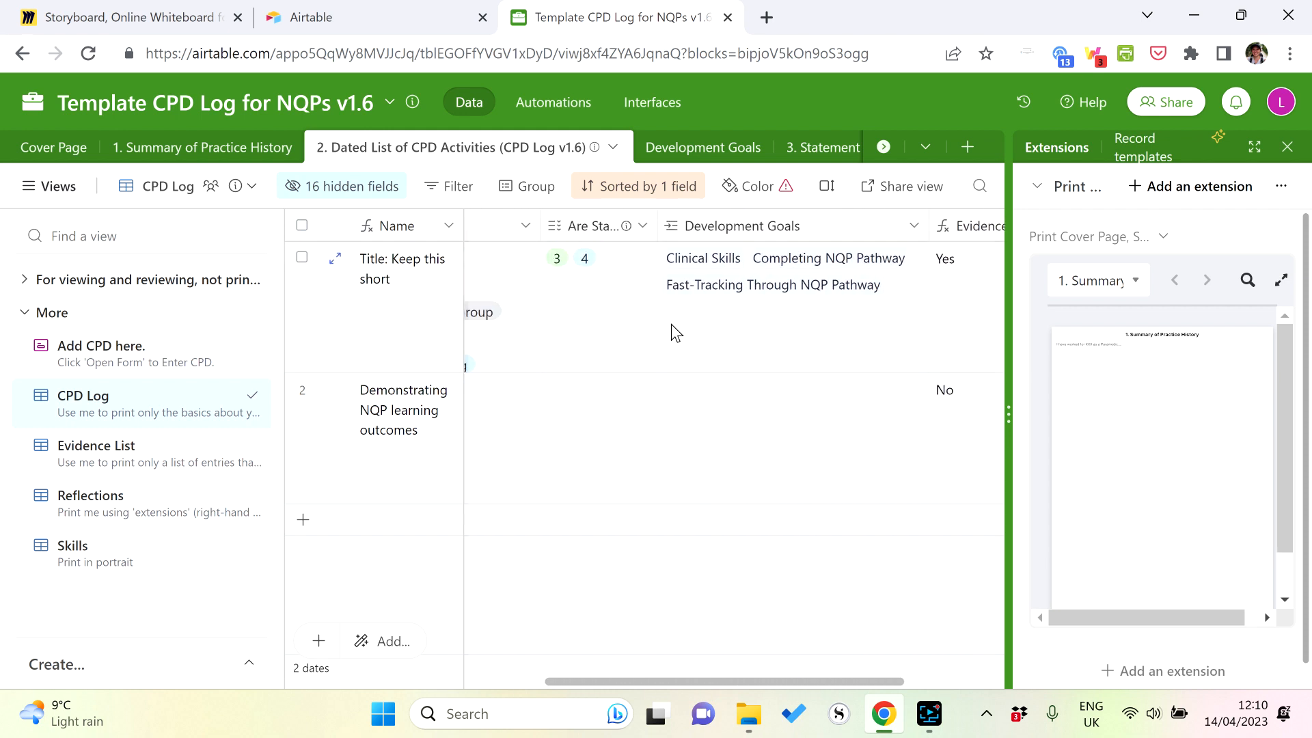
pyautogui.moveTo(658, 227); pyautogui.dragTo(638, 226)
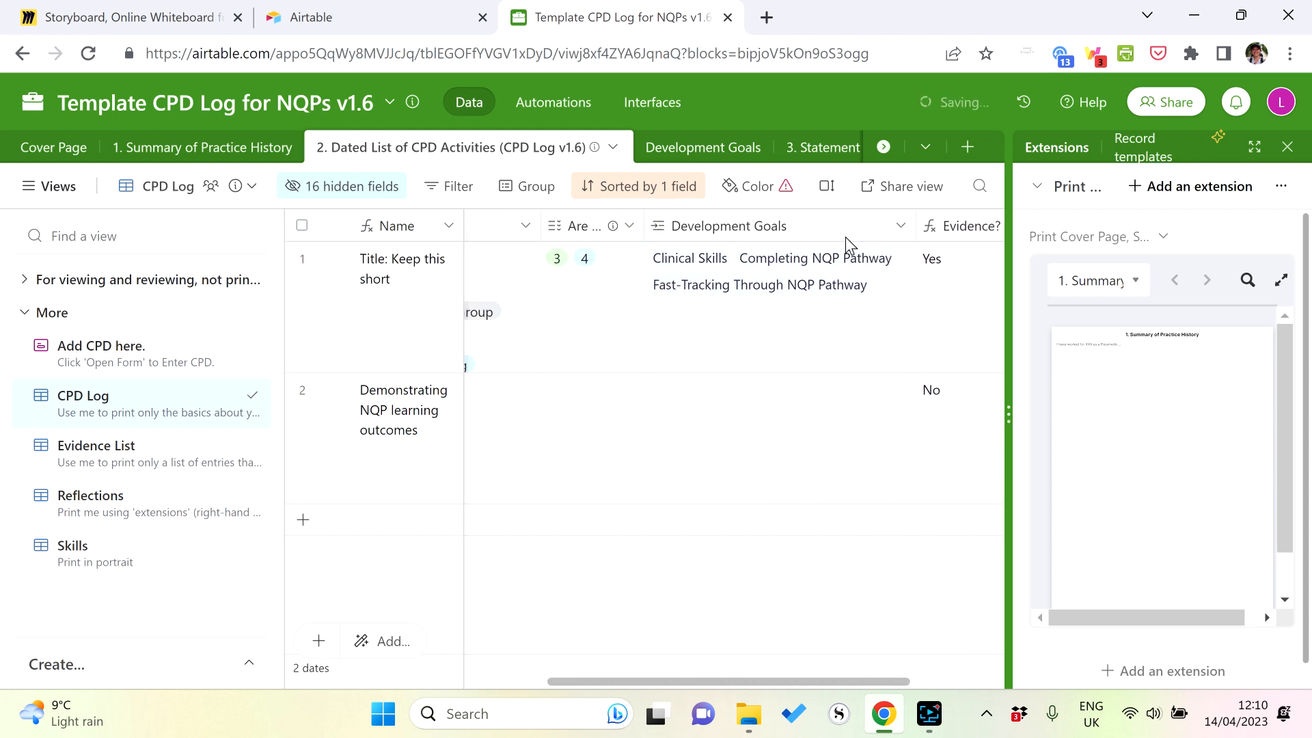
pyautogui.hscroll(5, 850, 252)
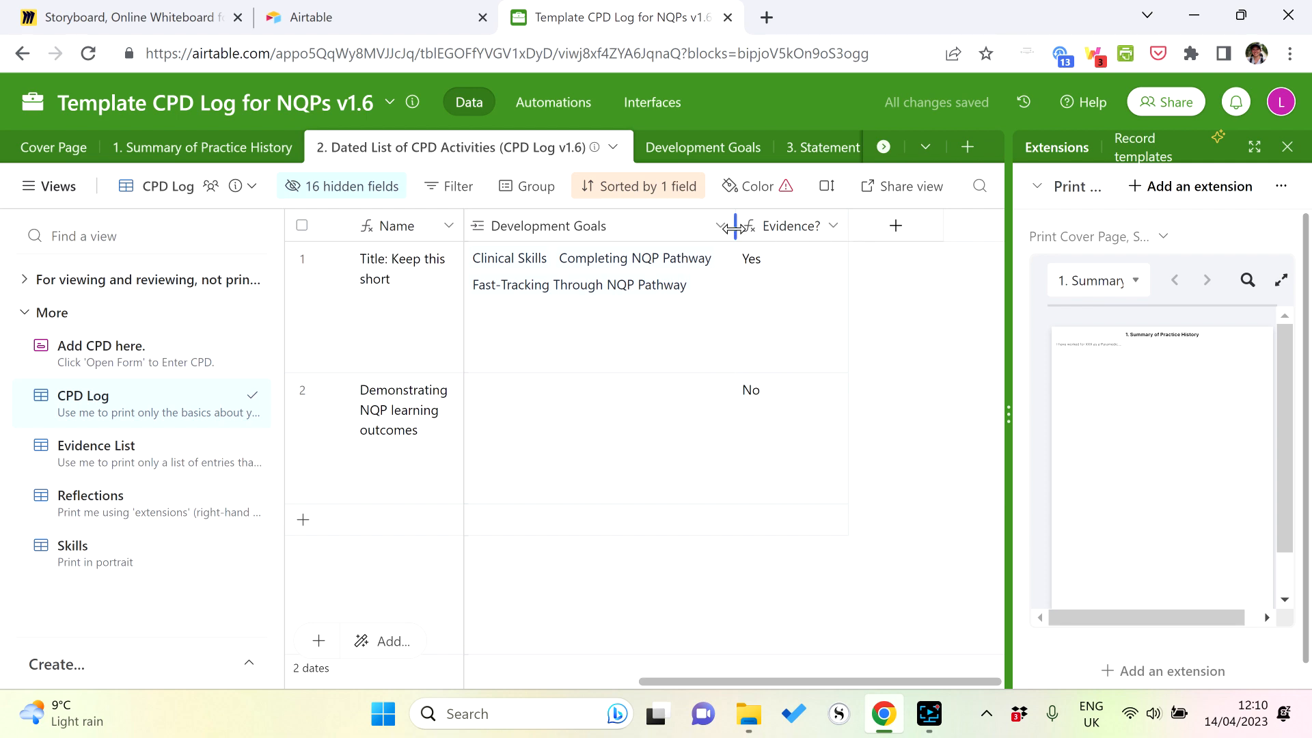
pyautogui.moveTo(734, 225); pyautogui.dragTo(726, 232)
pyautogui.hscroll(-10, 557, 295)
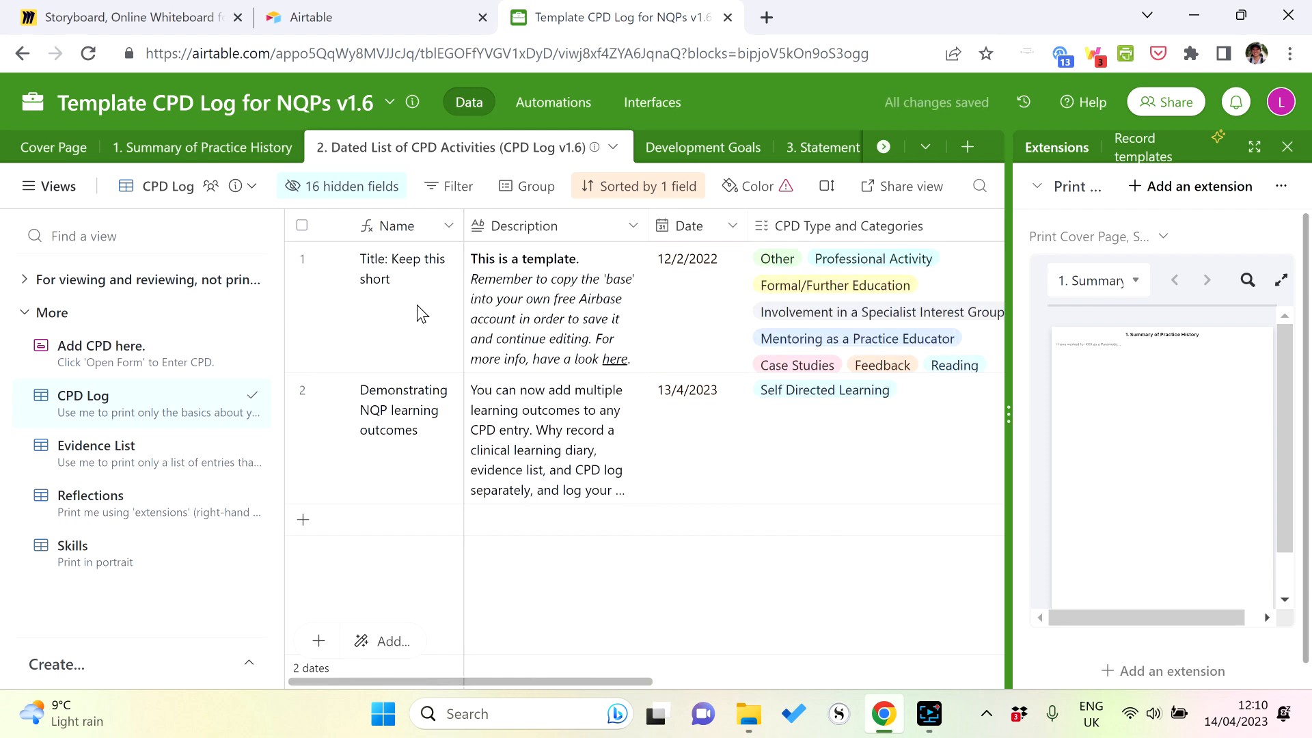
# Step: Print the CPD Log view in A4 landscape with actual field sizing and small font, saving it as a PDF in the TEST folder
pyautogui.click(212, 186)
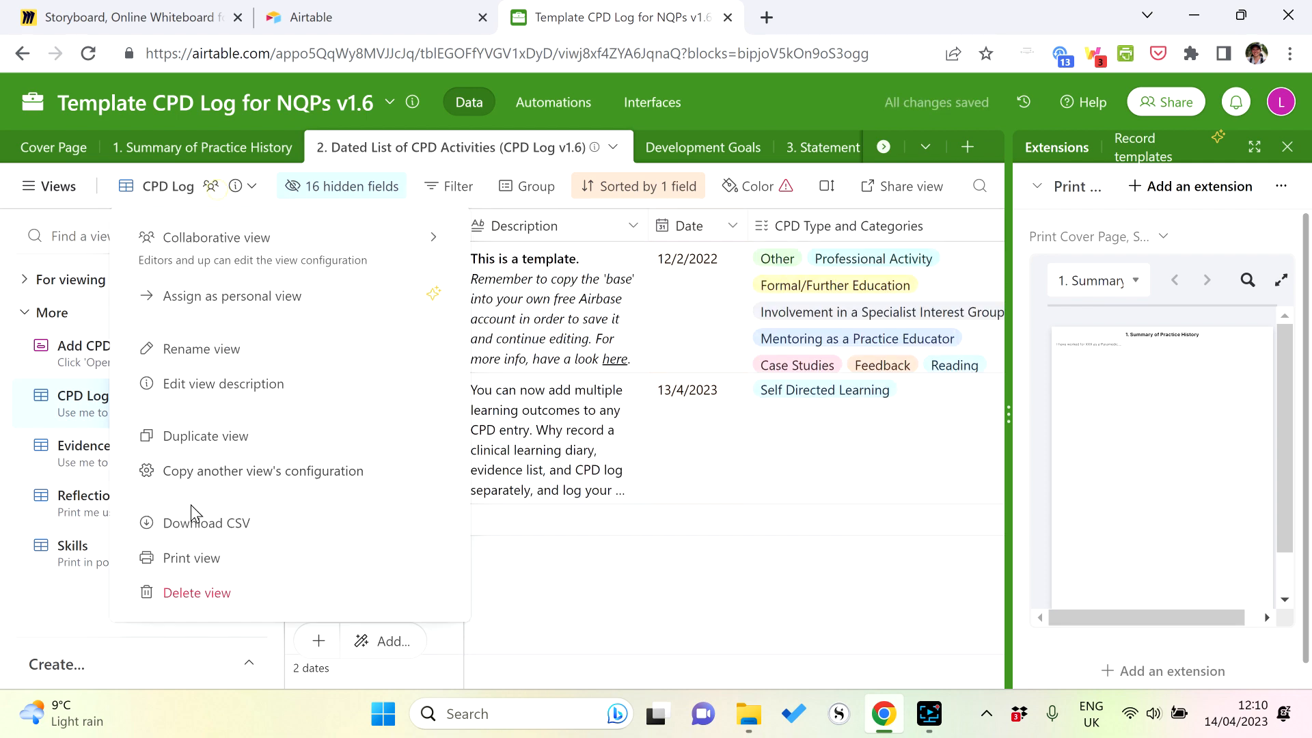
pyautogui.click(192, 557)
pyautogui.click(793, 596)
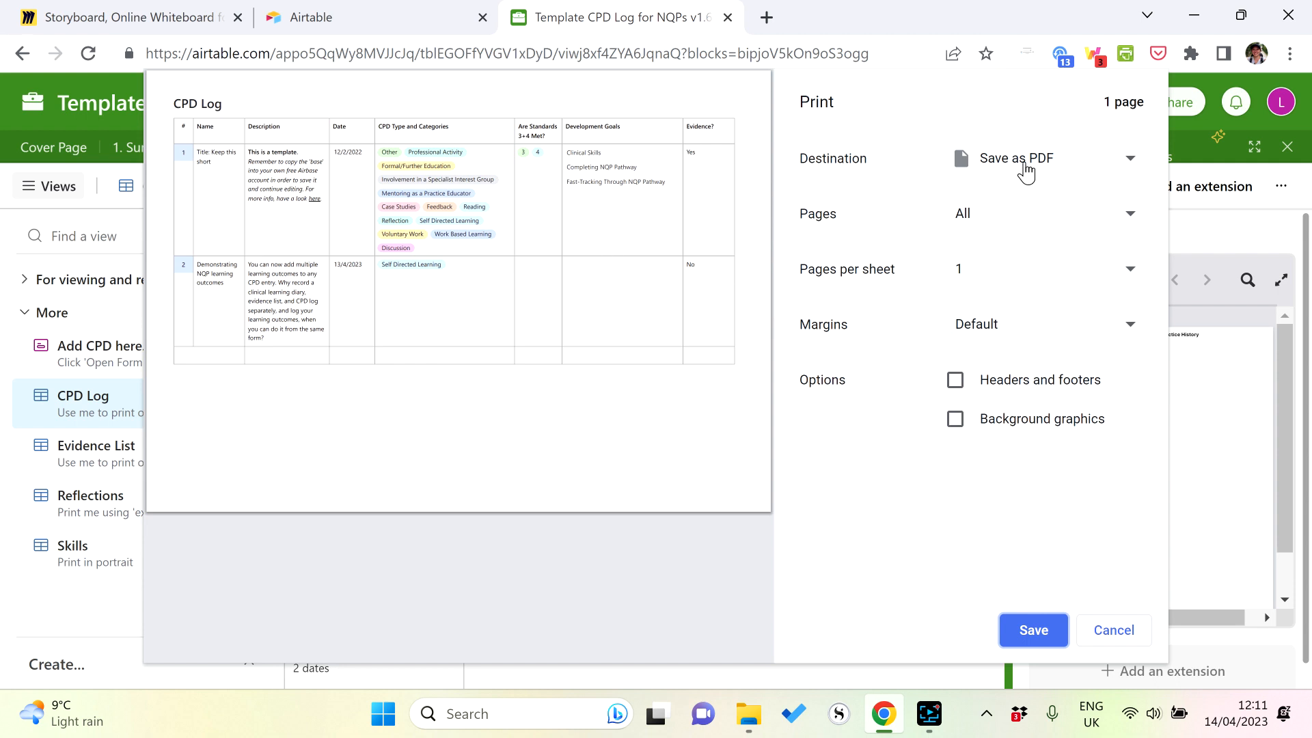
pyautogui.click(1051, 168)
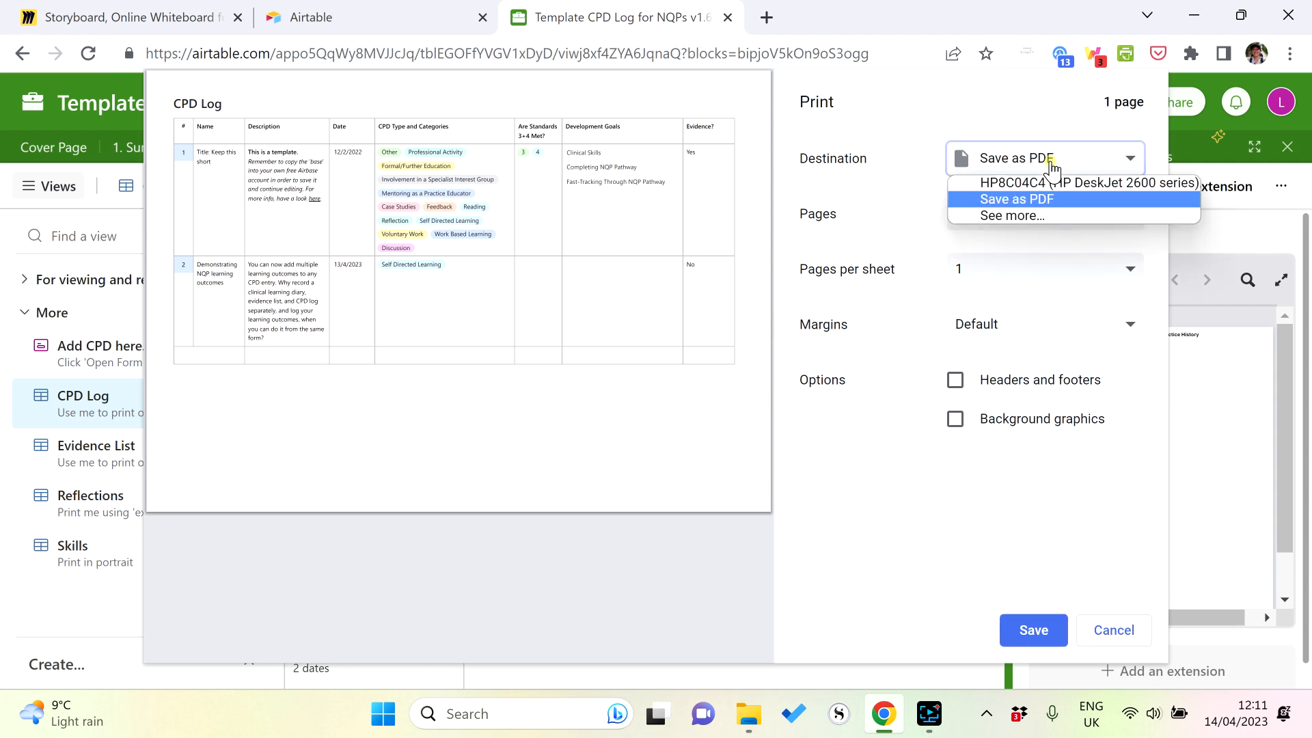
pyautogui.click(1052, 168)
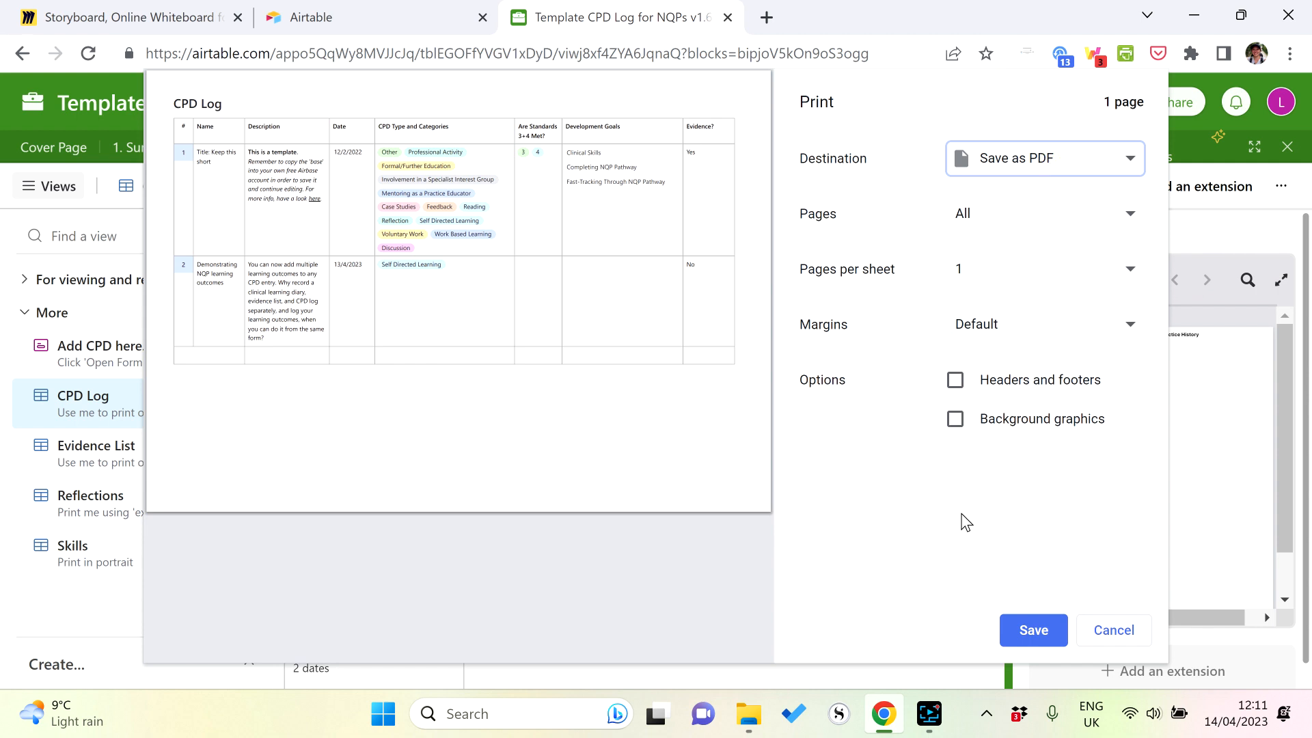
pyautogui.click(1032, 630)
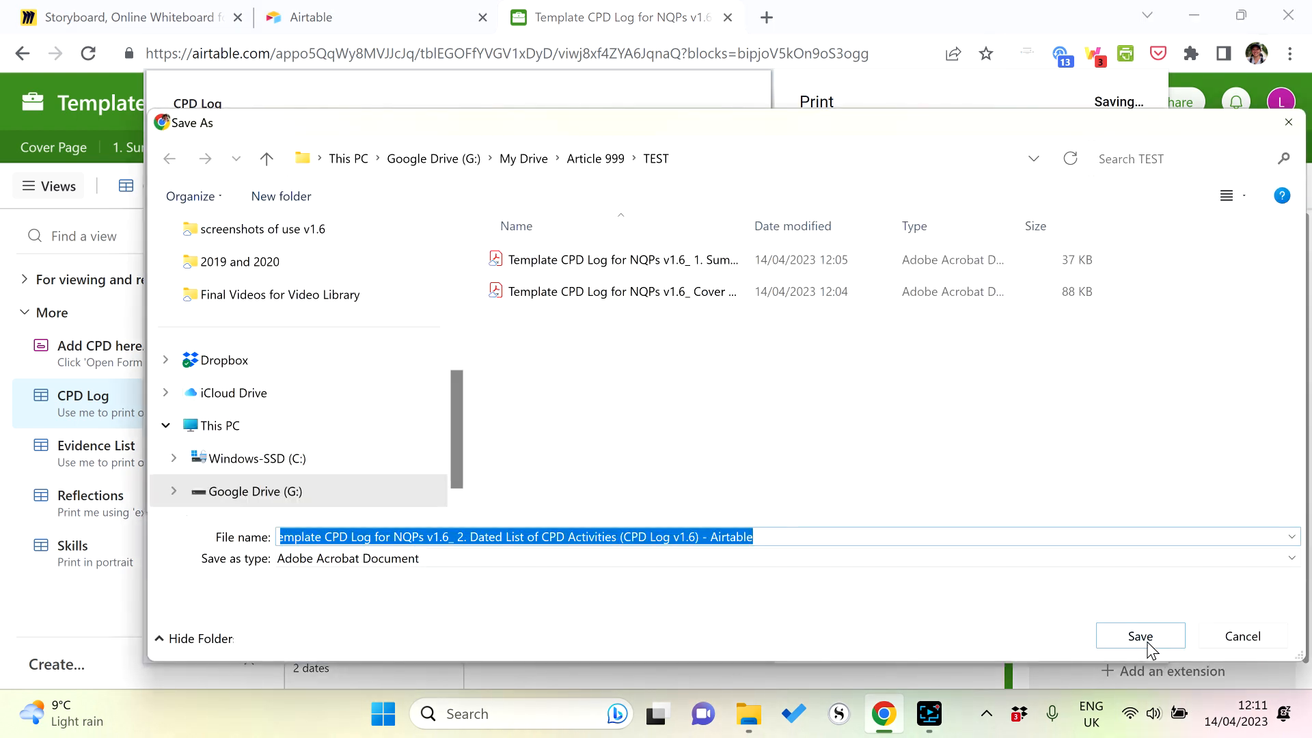
pyautogui.click(1149, 644)
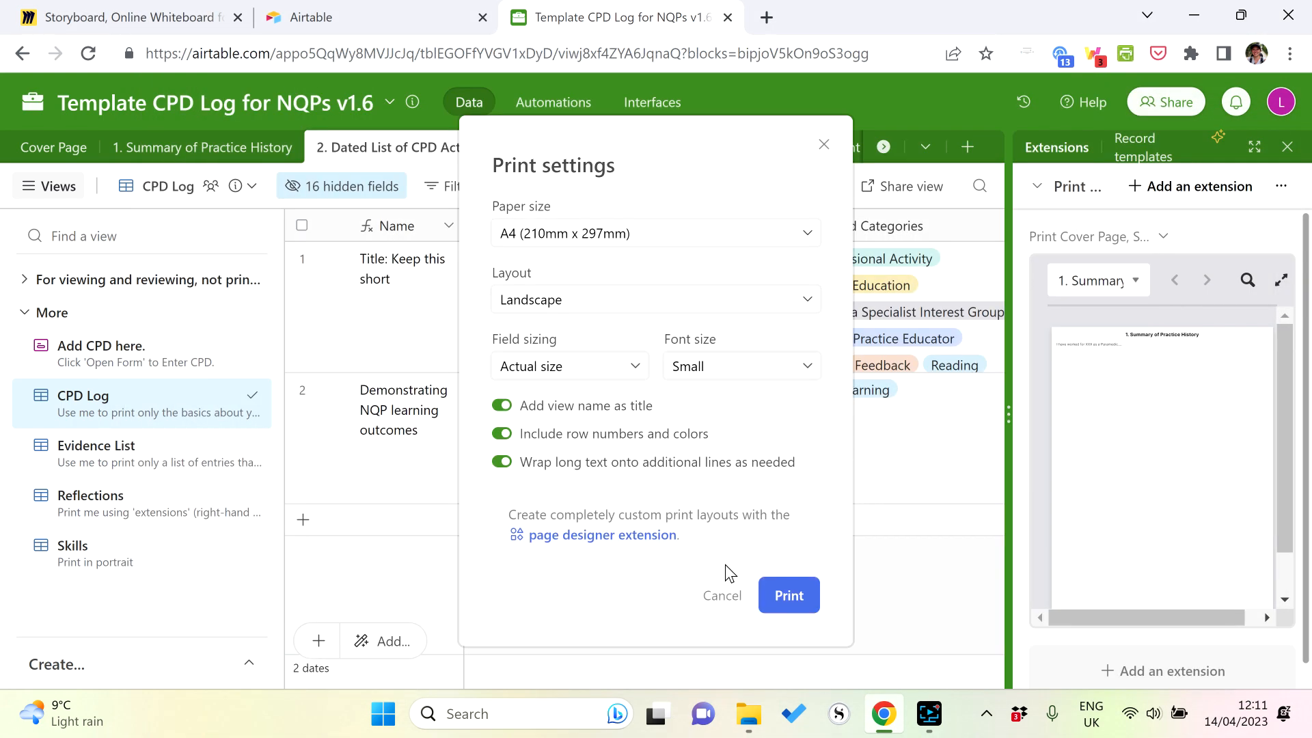
# Step: Preview the CPD Log printout again with headers and footers, switch them back off, and cancel printing
pyautogui.click(787, 602)
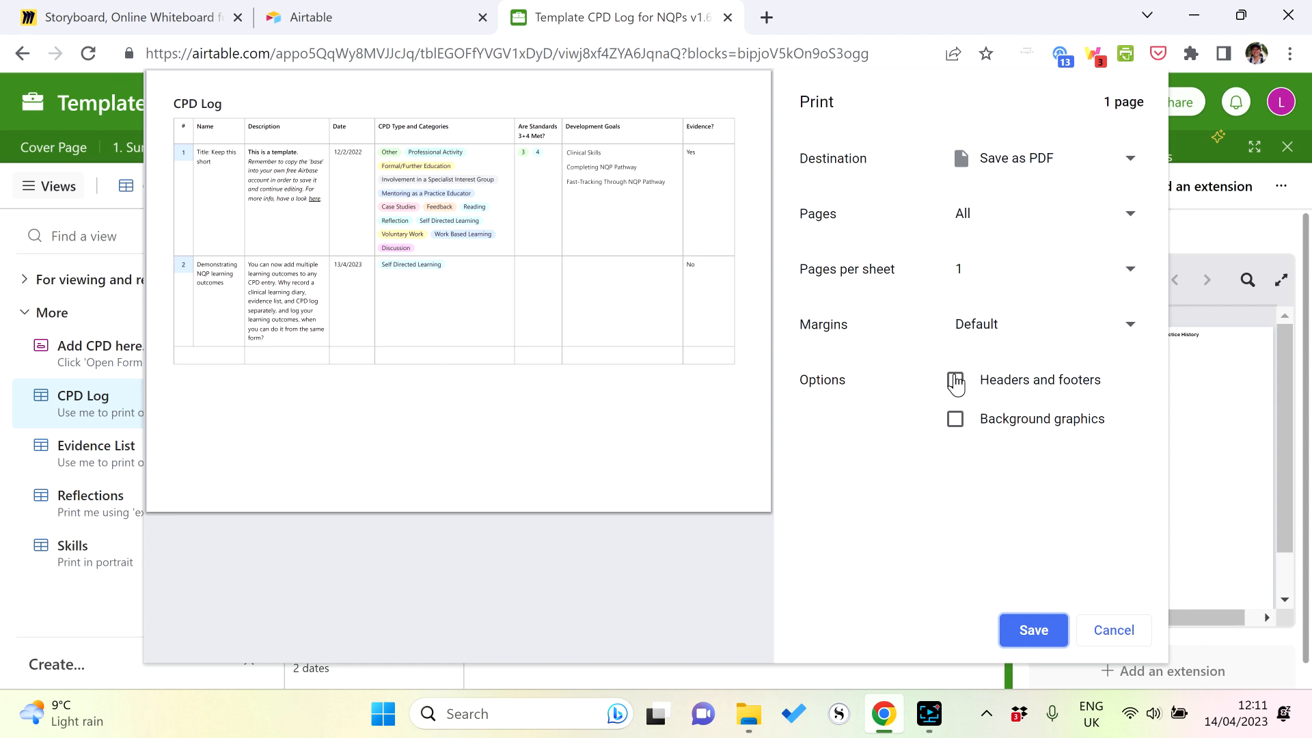
pyautogui.click(956, 380)
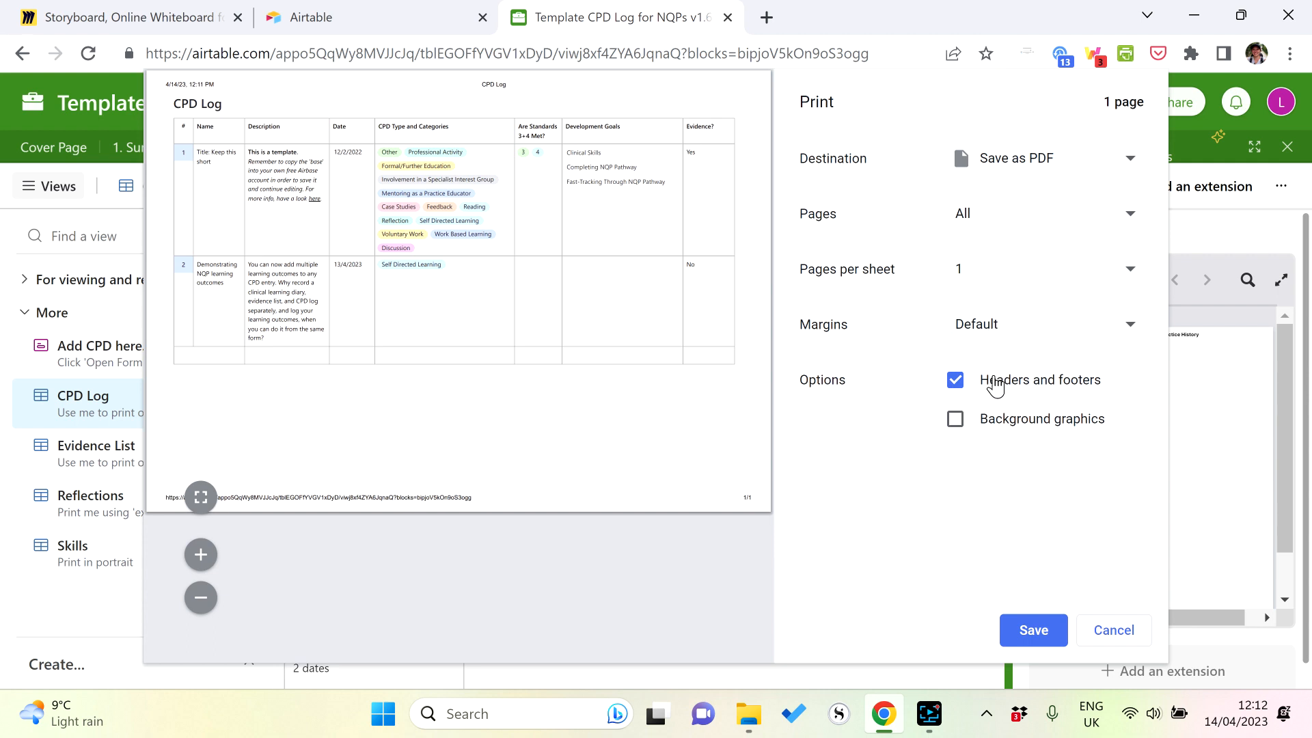
pyautogui.click(994, 383)
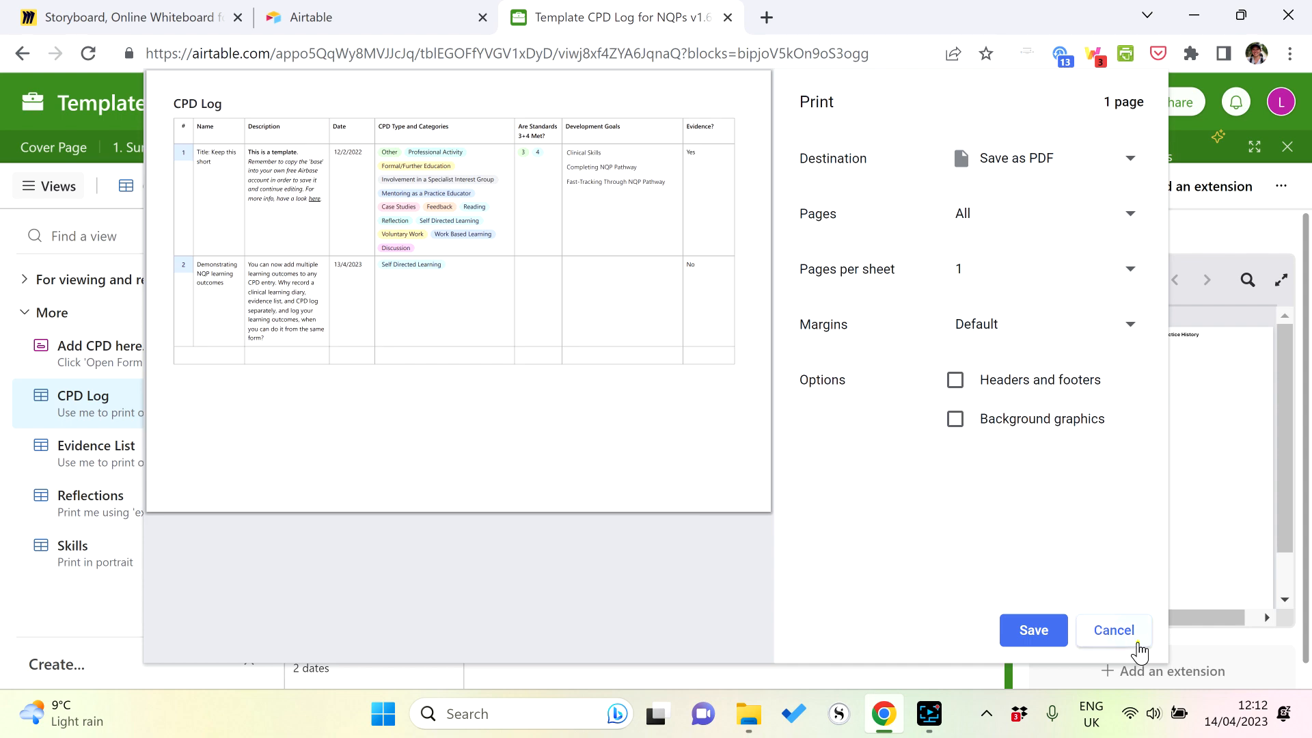
pyautogui.click(1137, 644)
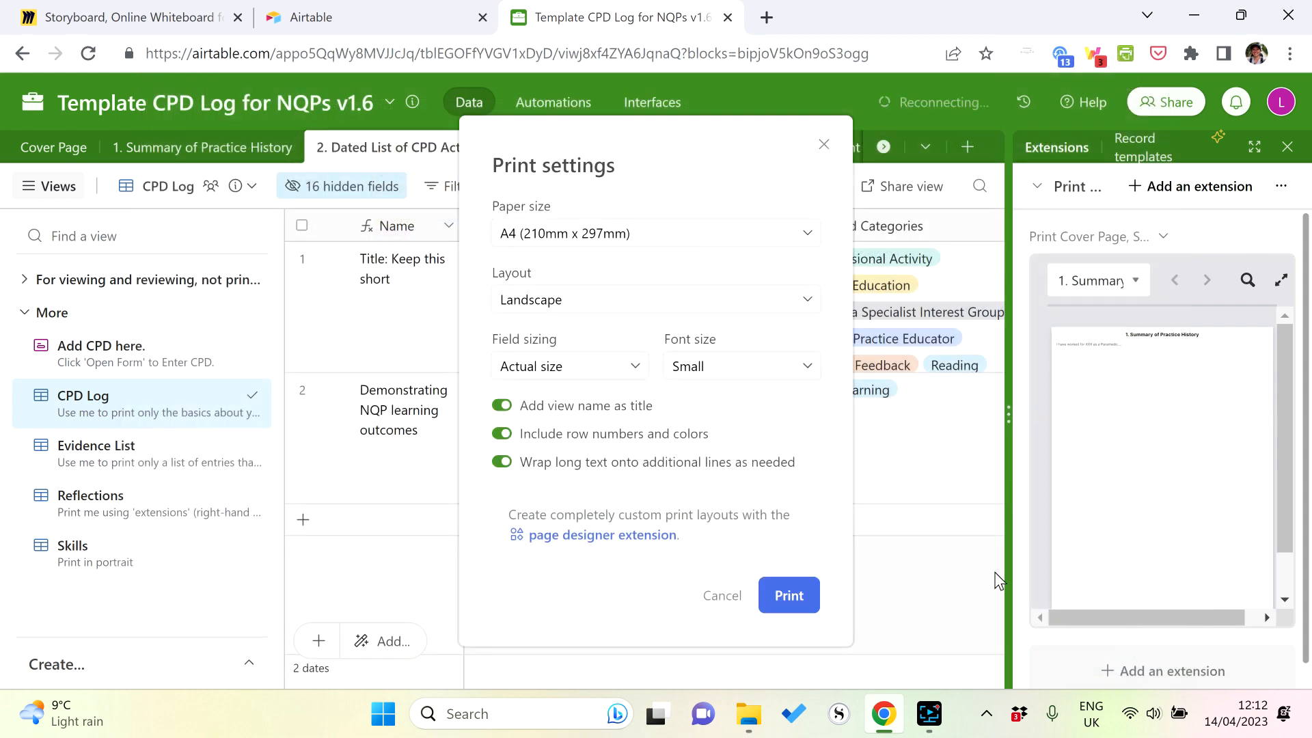
pyautogui.click(719, 597)
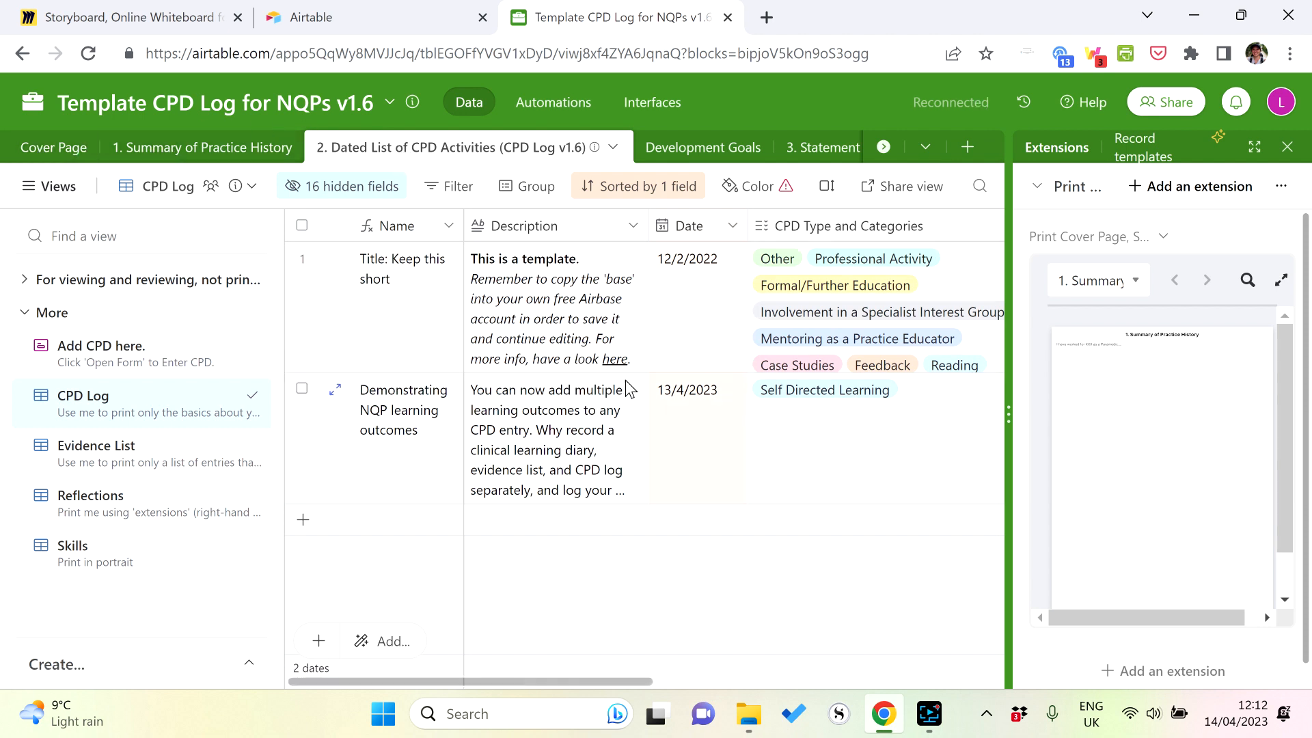
# Step: Look over the CPD Log columns from Description through Evidence? for both entries
pyautogui.hscroll(5, 661, 403)
pyautogui.hscroll(-5, 662, 403)
pyautogui.hscroll(5, 661, 403)
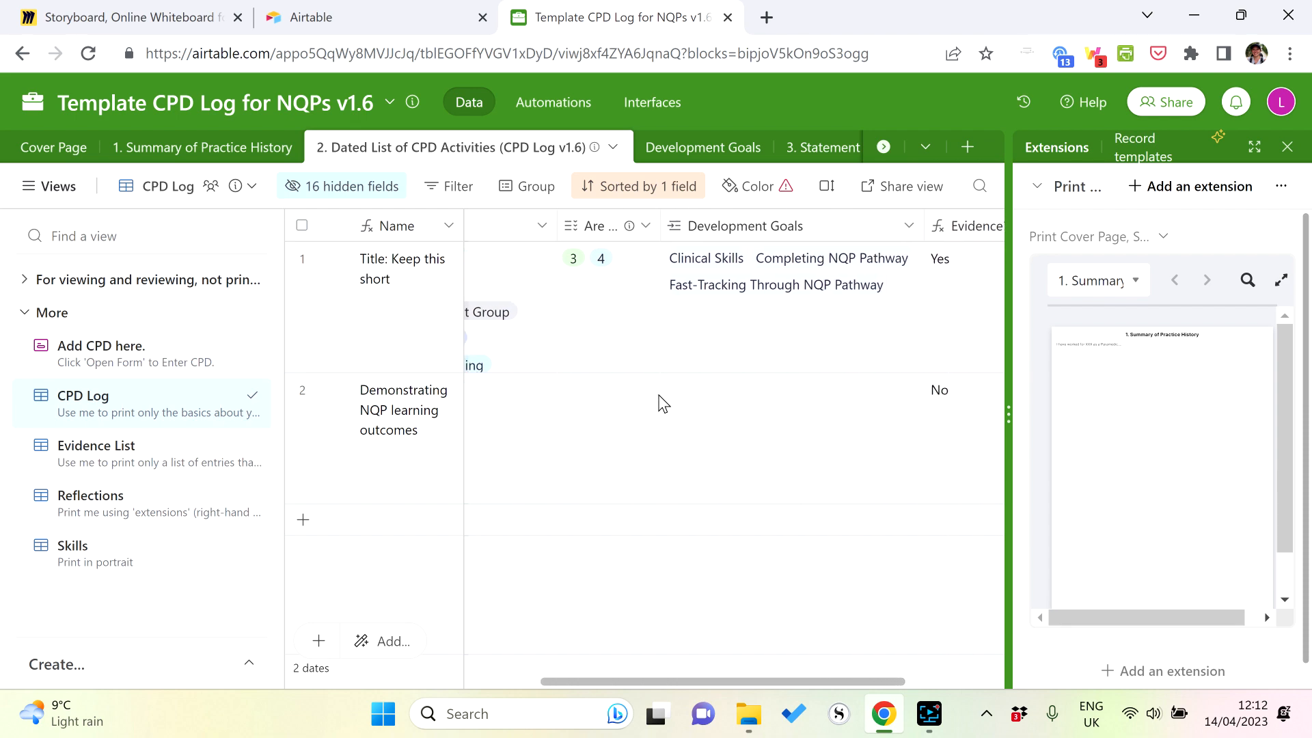
pyautogui.hscroll(-5, 661, 403)
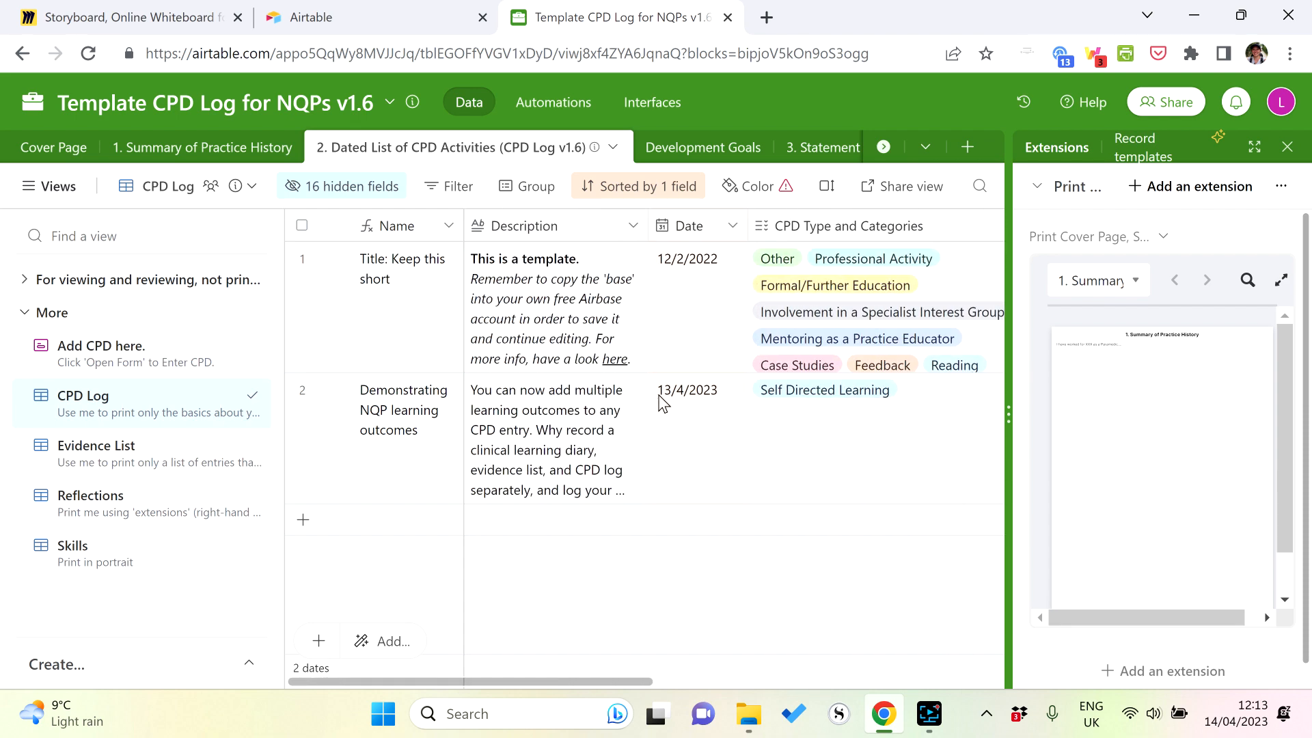
pyautogui.hscroll(5, 919, 331)
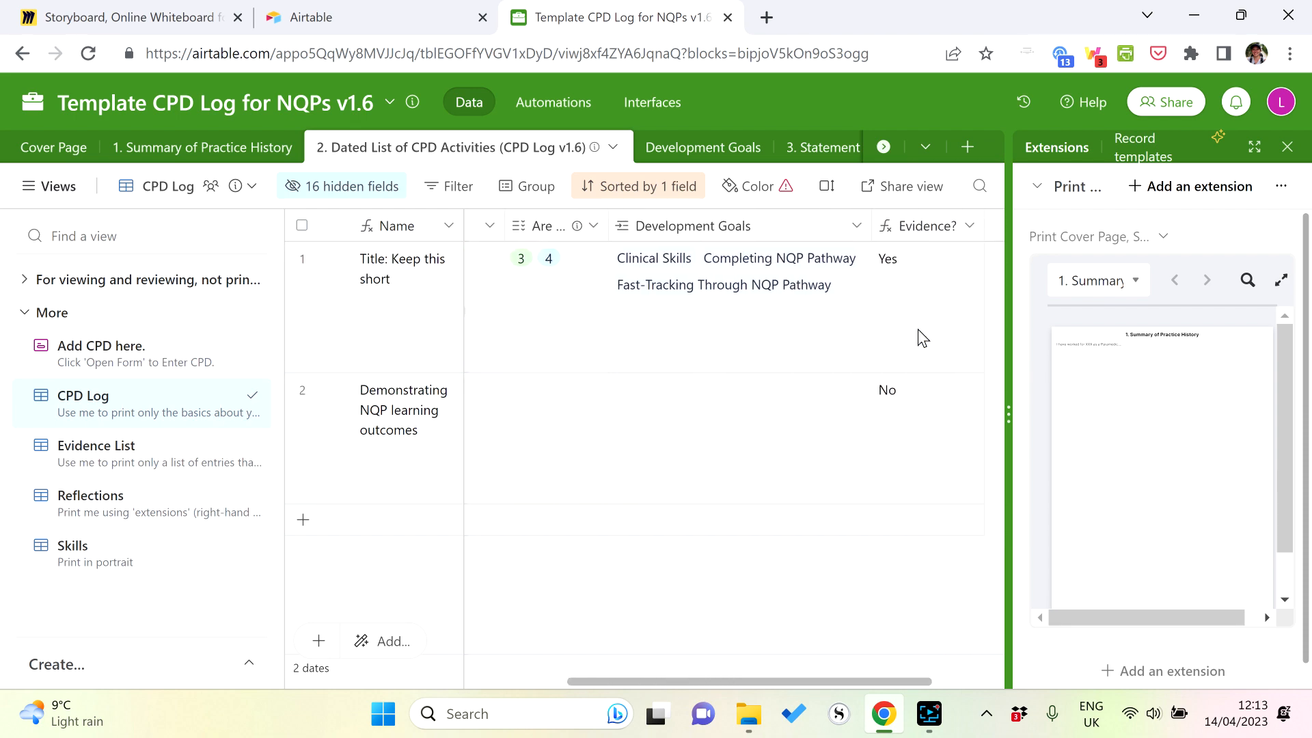
pyautogui.hscroll(3, 922, 337)
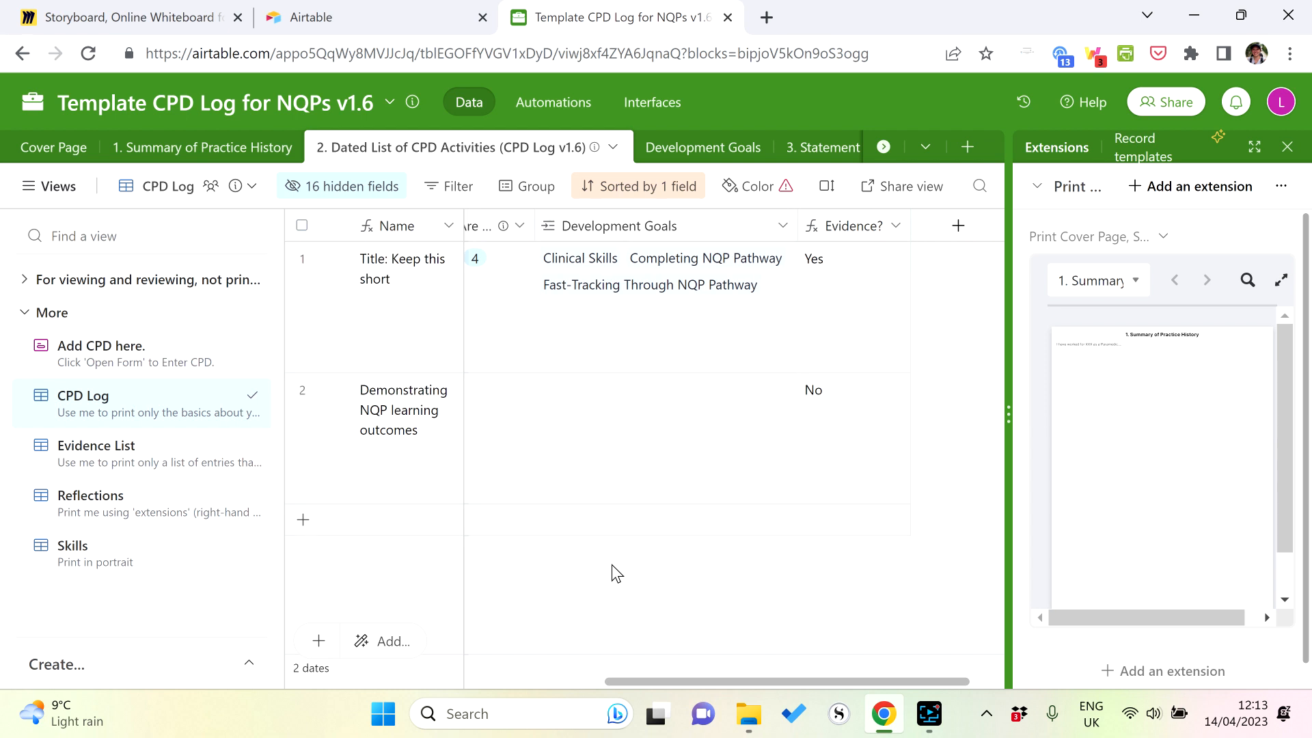
# Step: Open the Evidence List view, check its columns through Attachment? and Page, and compare it with the CPD Log view before returning to it
pyautogui.moveTo(164, 457)
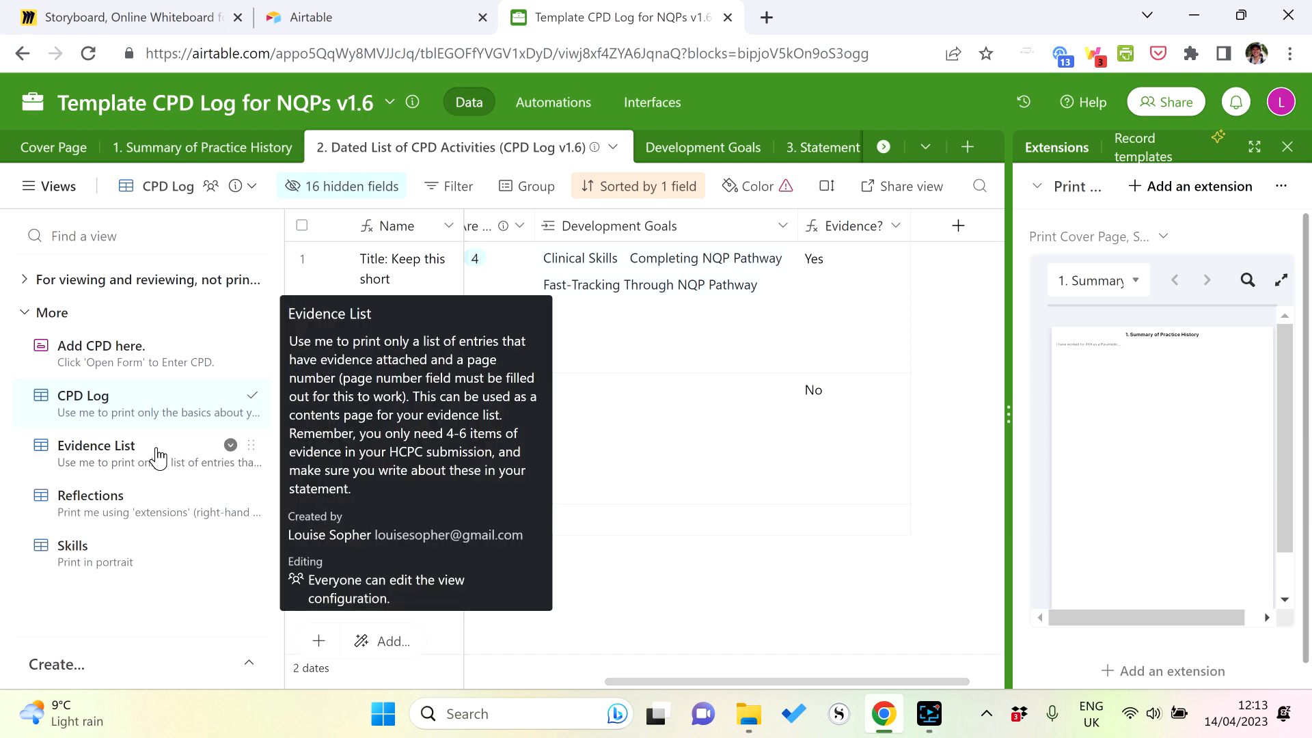
pyautogui.click(159, 457)
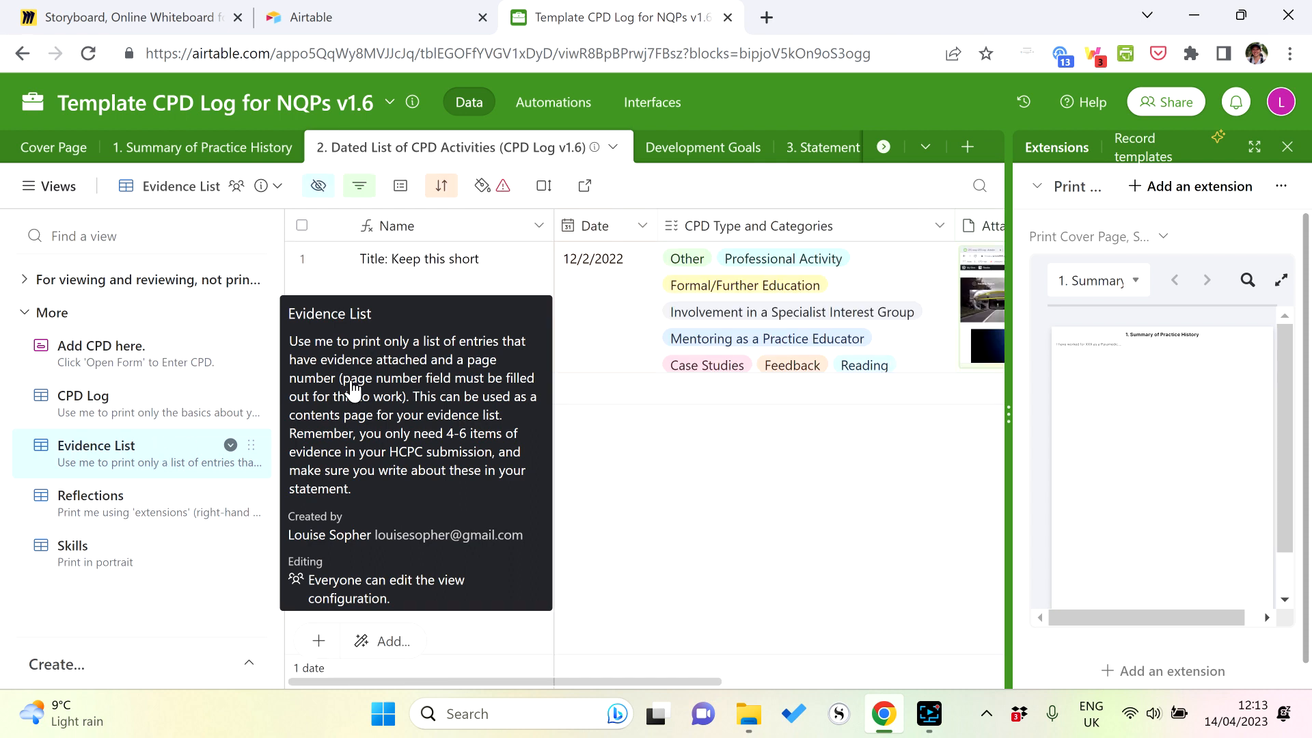
pyautogui.hscroll(5, 591, 362)
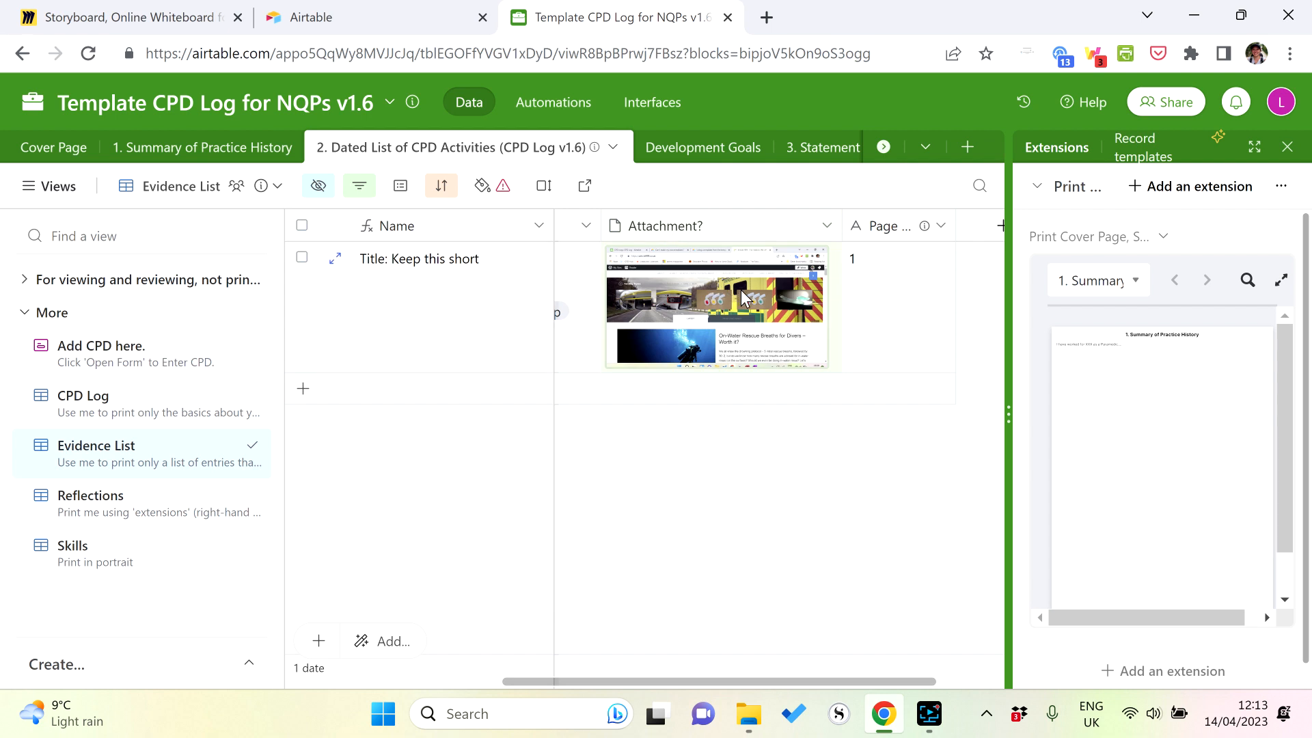
pyautogui.hscroll(-5, 745, 296)
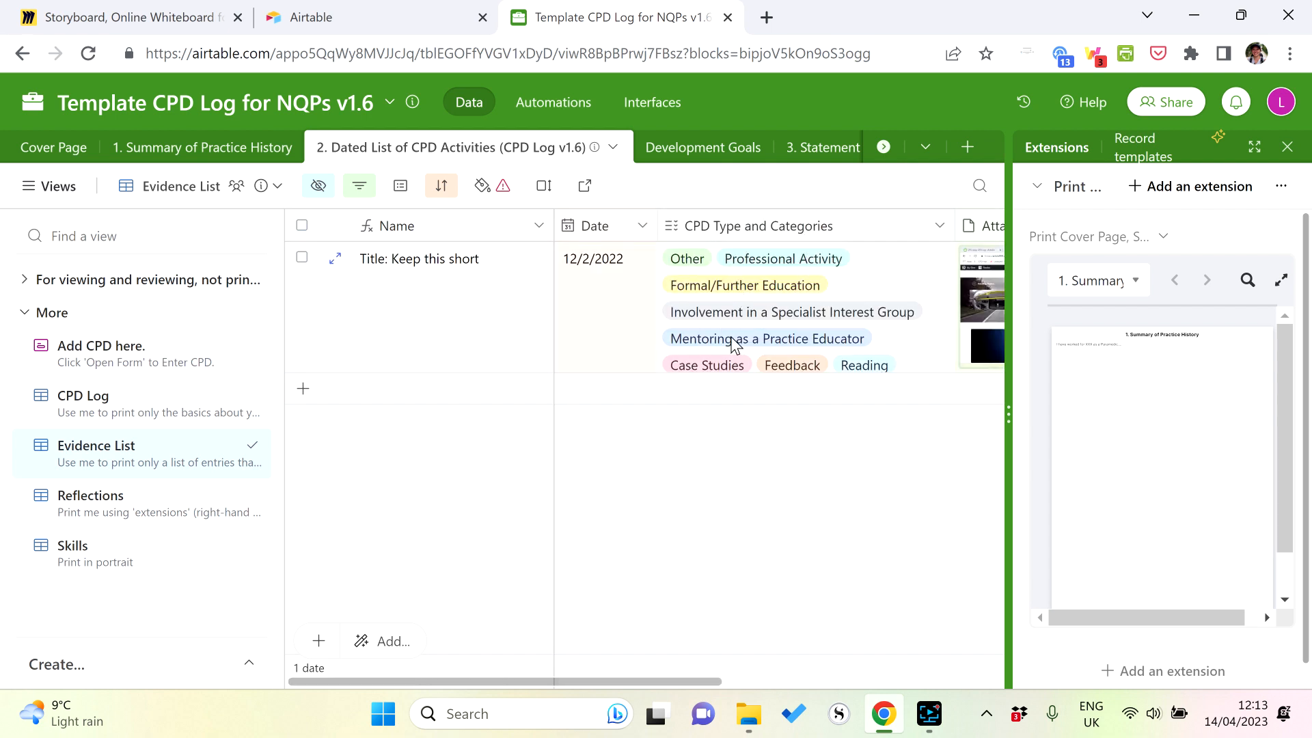
pyautogui.hscroll(5, 623, 258)
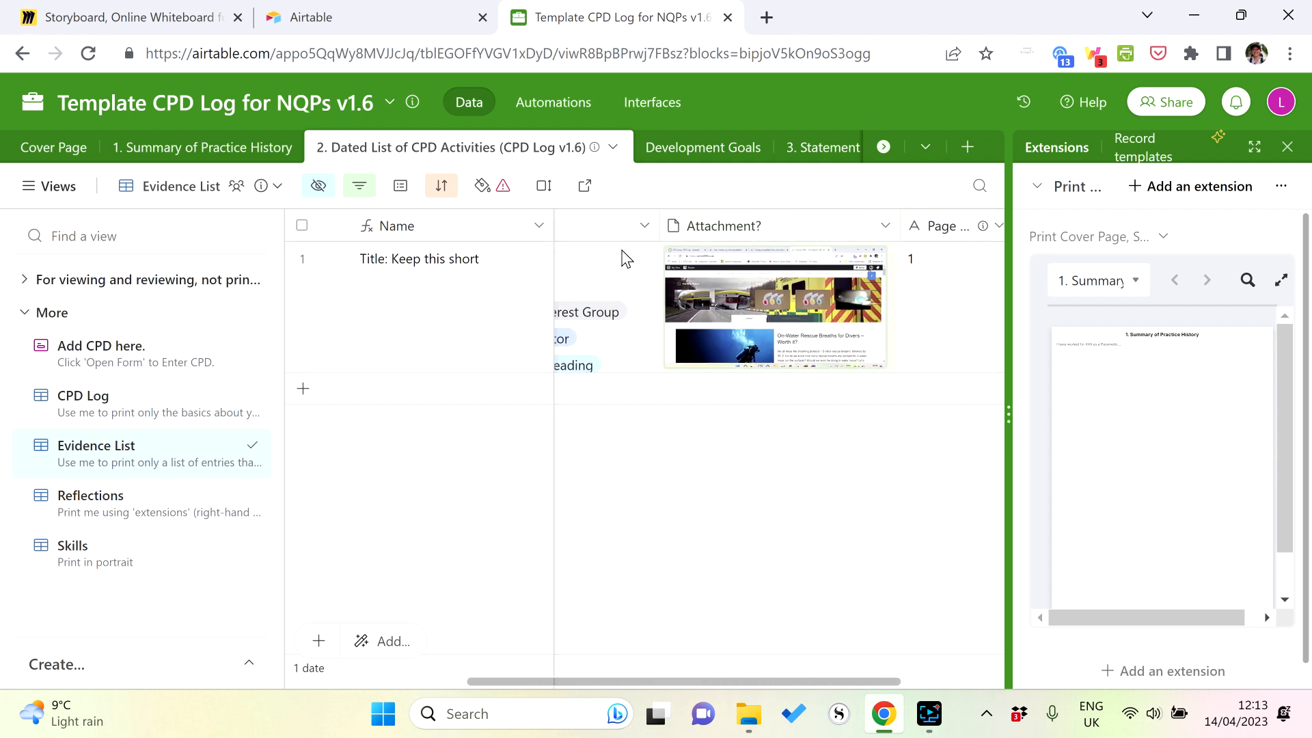
pyautogui.hscroll(-5, 623, 259)
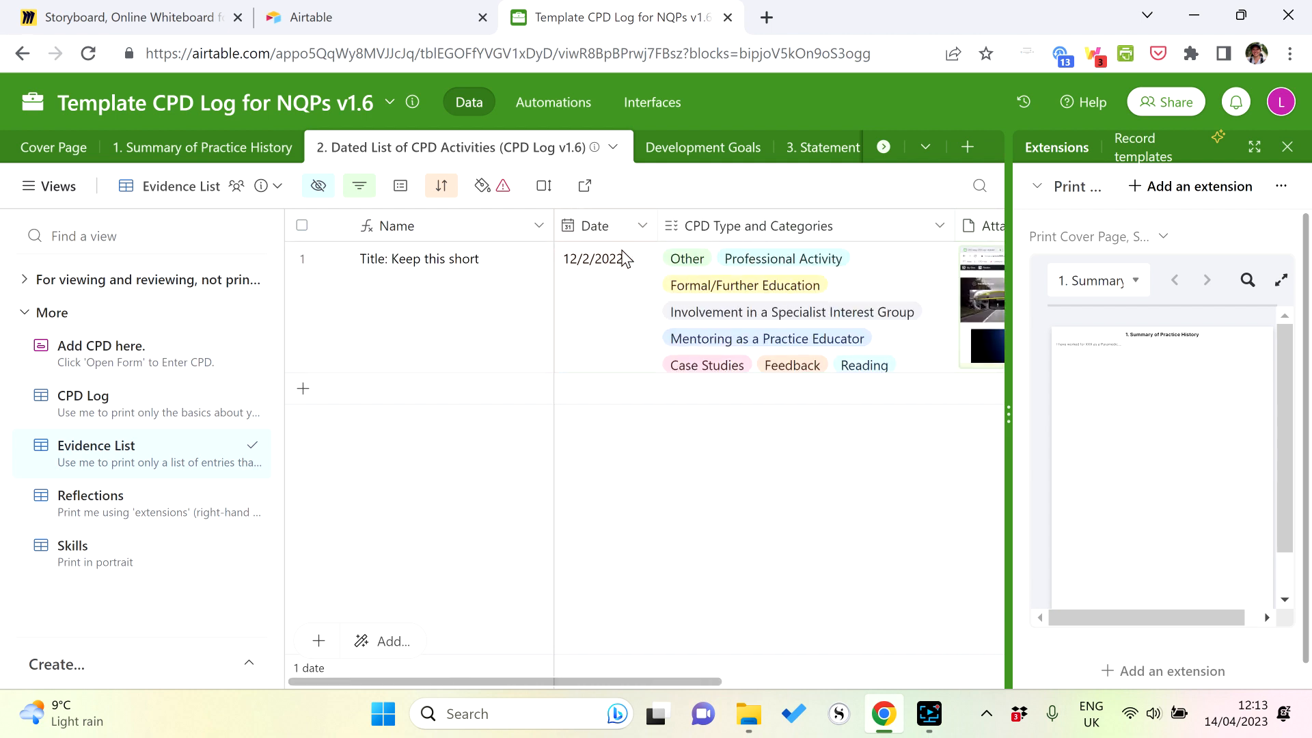
pyautogui.click(171, 403)
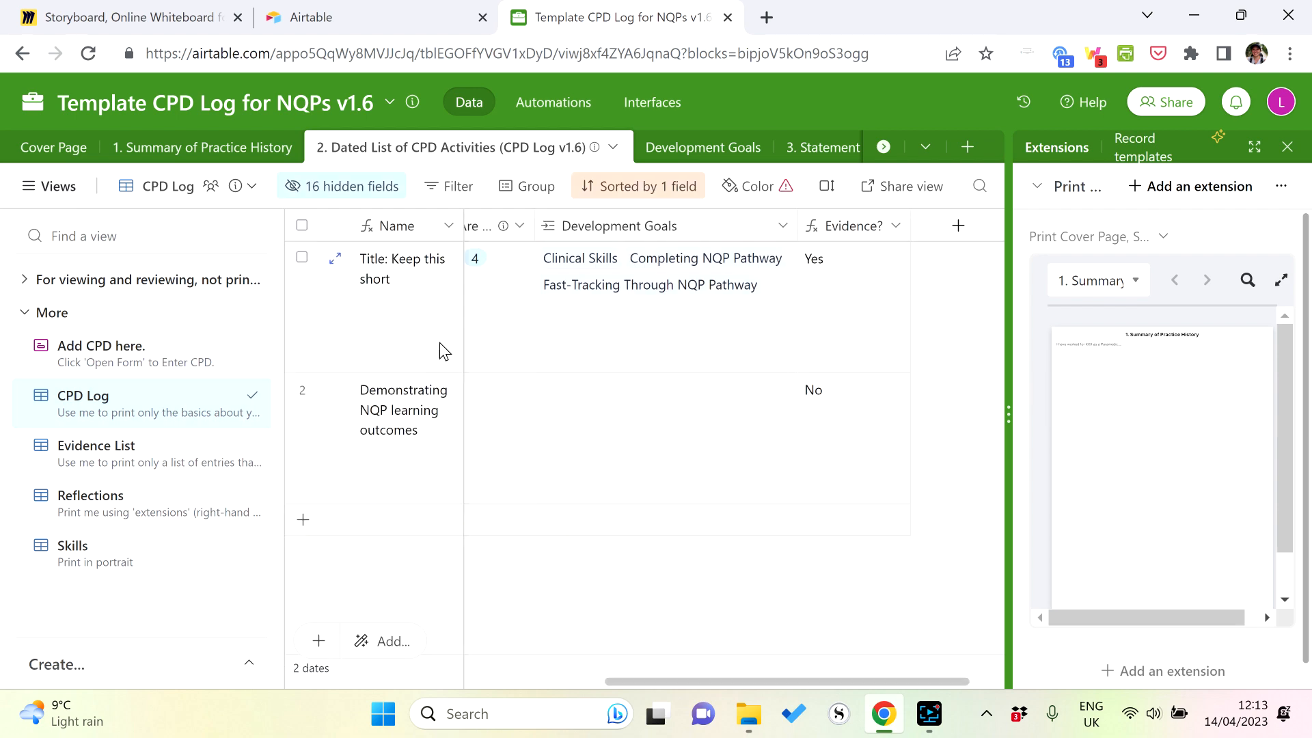
pyautogui.click(136, 452)
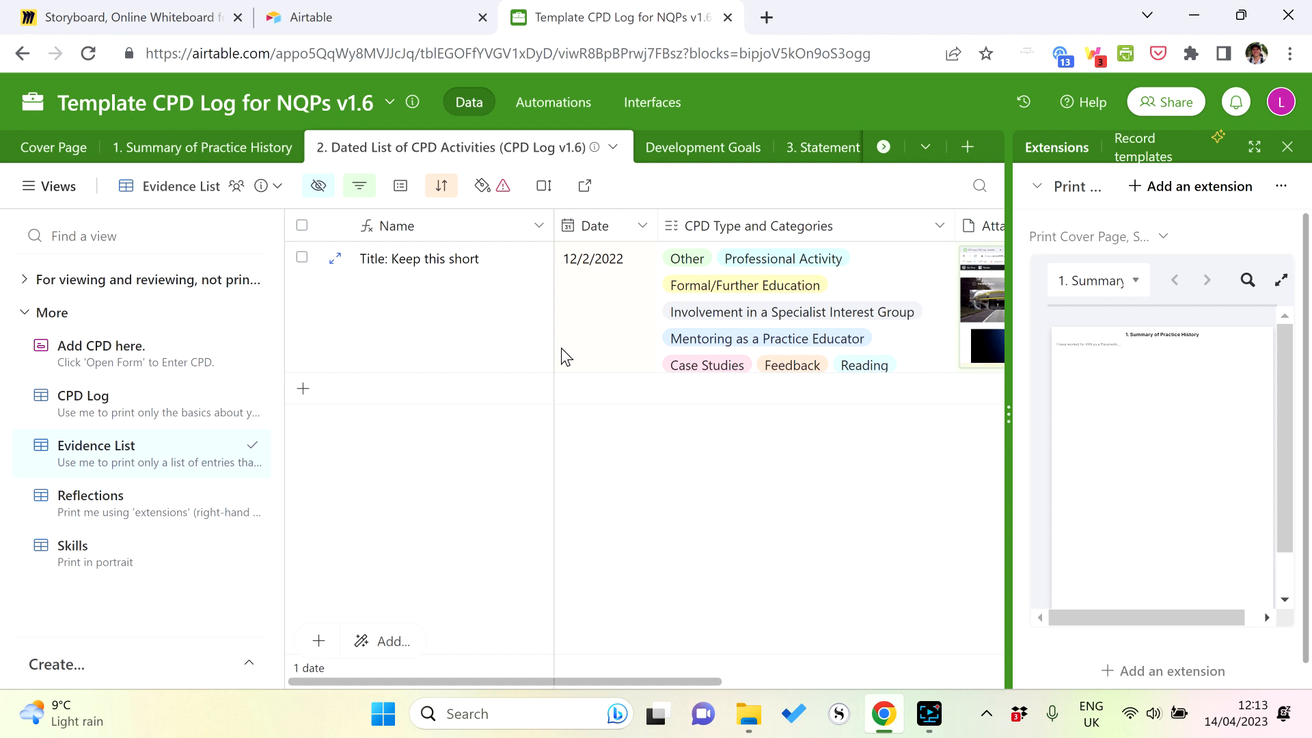
# Step: Narrow the Page column slightly in the Evidence List view, and check the entry's columns from Date through Page
pyautogui.hscroll(5, 560, 347)
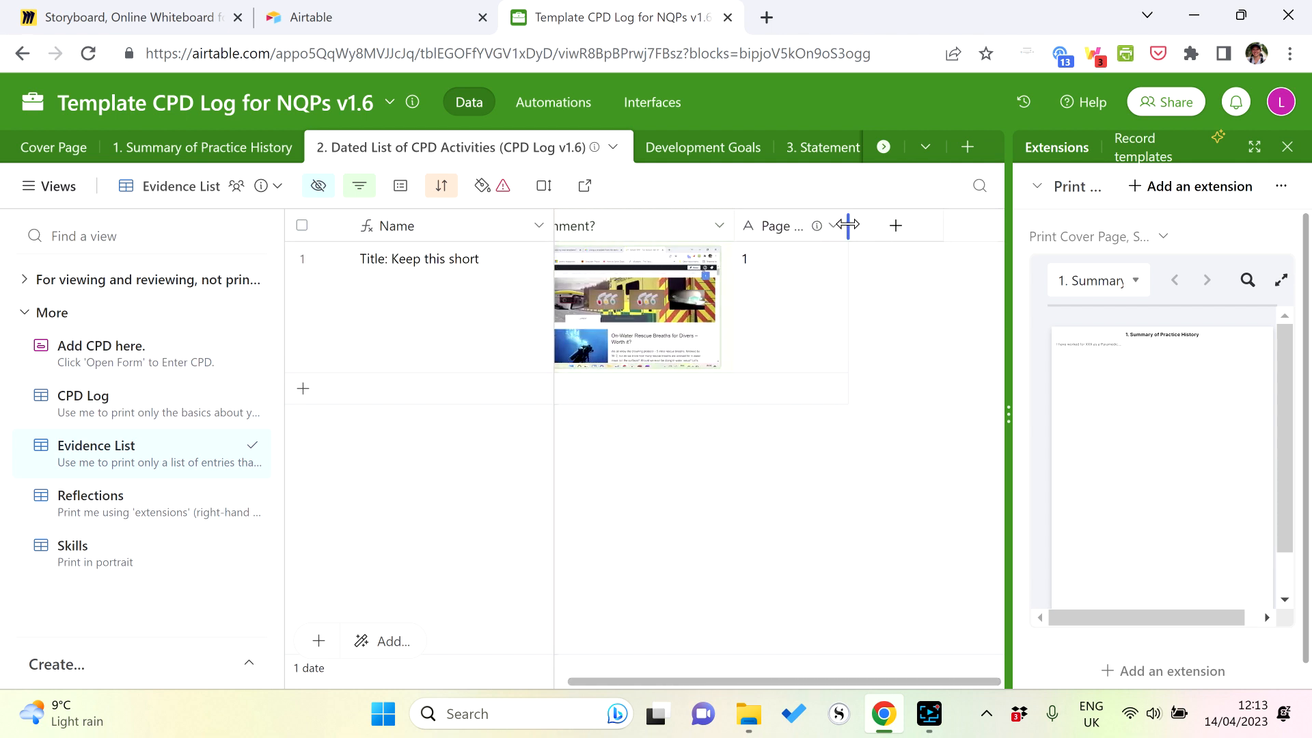
pyautogui.moveTo(848, 226)
pyautogui.mouseDown()
pyautogui.moveTo(930, 228)
pyautogui.moveTo(840, 225)
pyautogui.mouseUp()
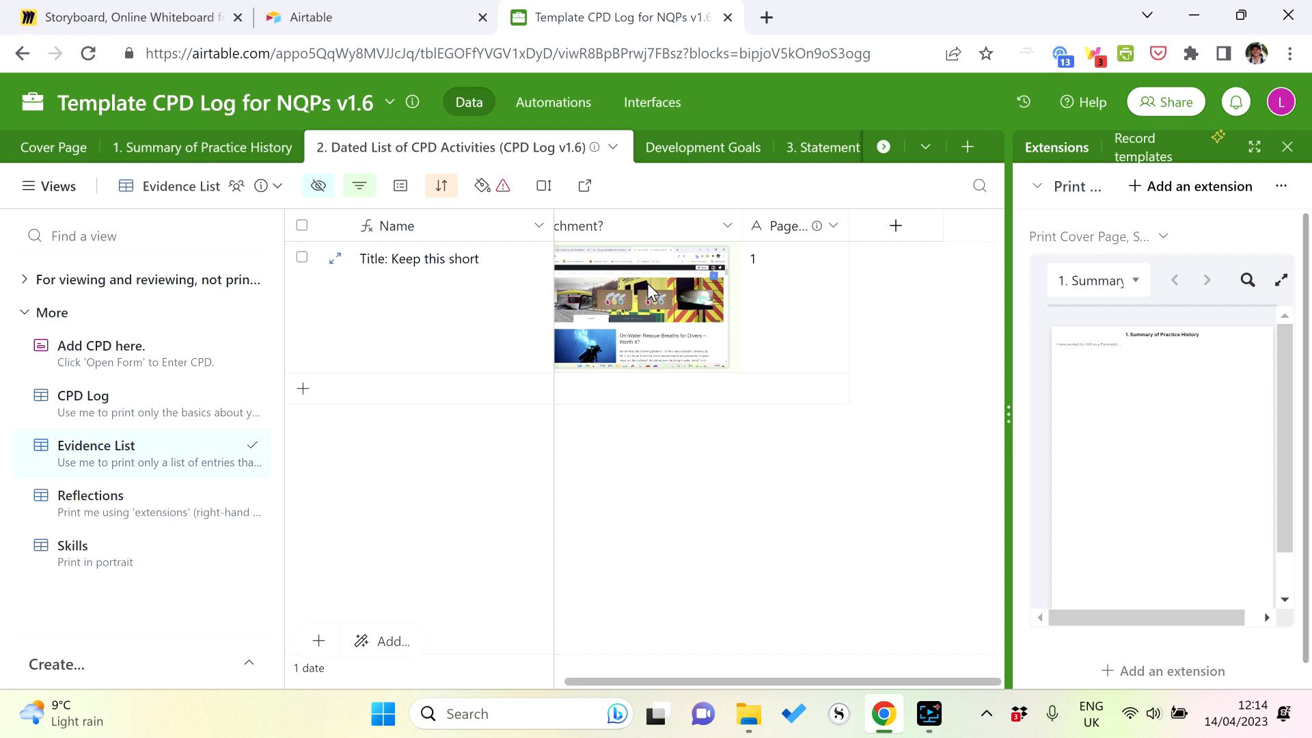
pyautogui.hscroll(-5, 646, 283)
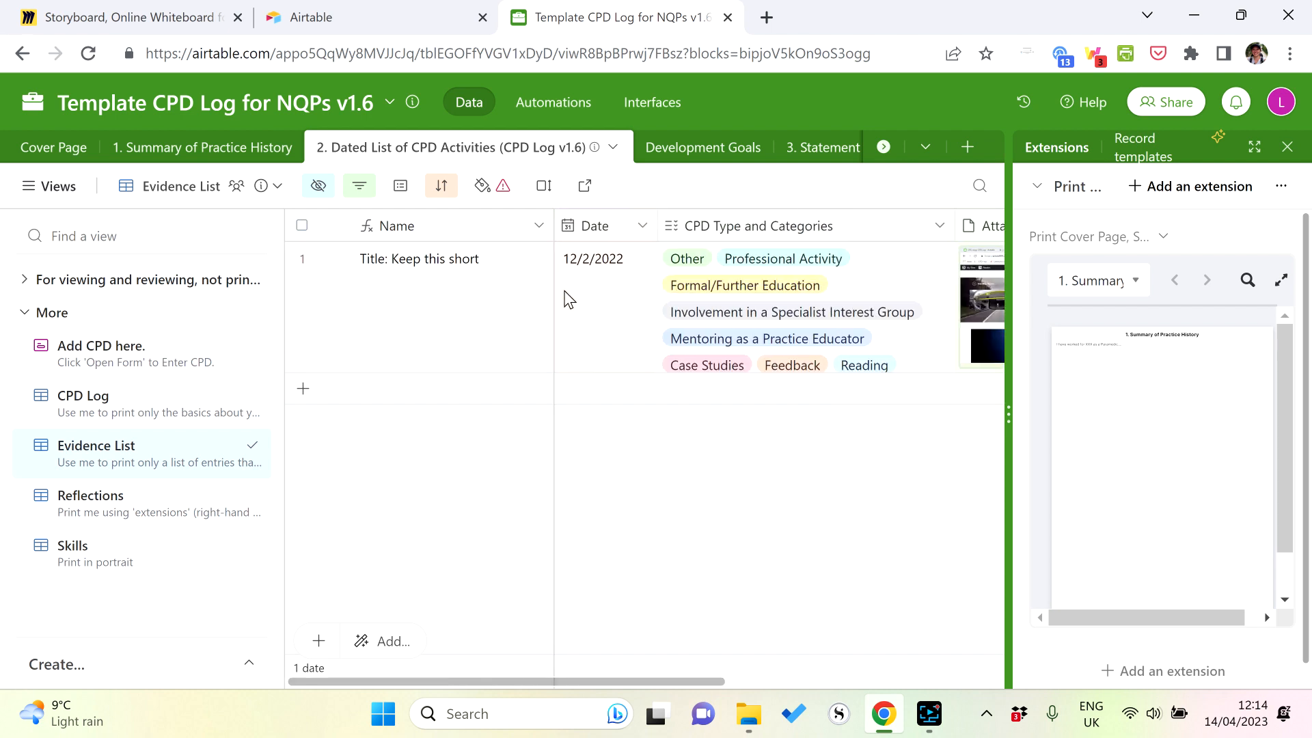
pyautogui.hscroll(5, 823, 289)
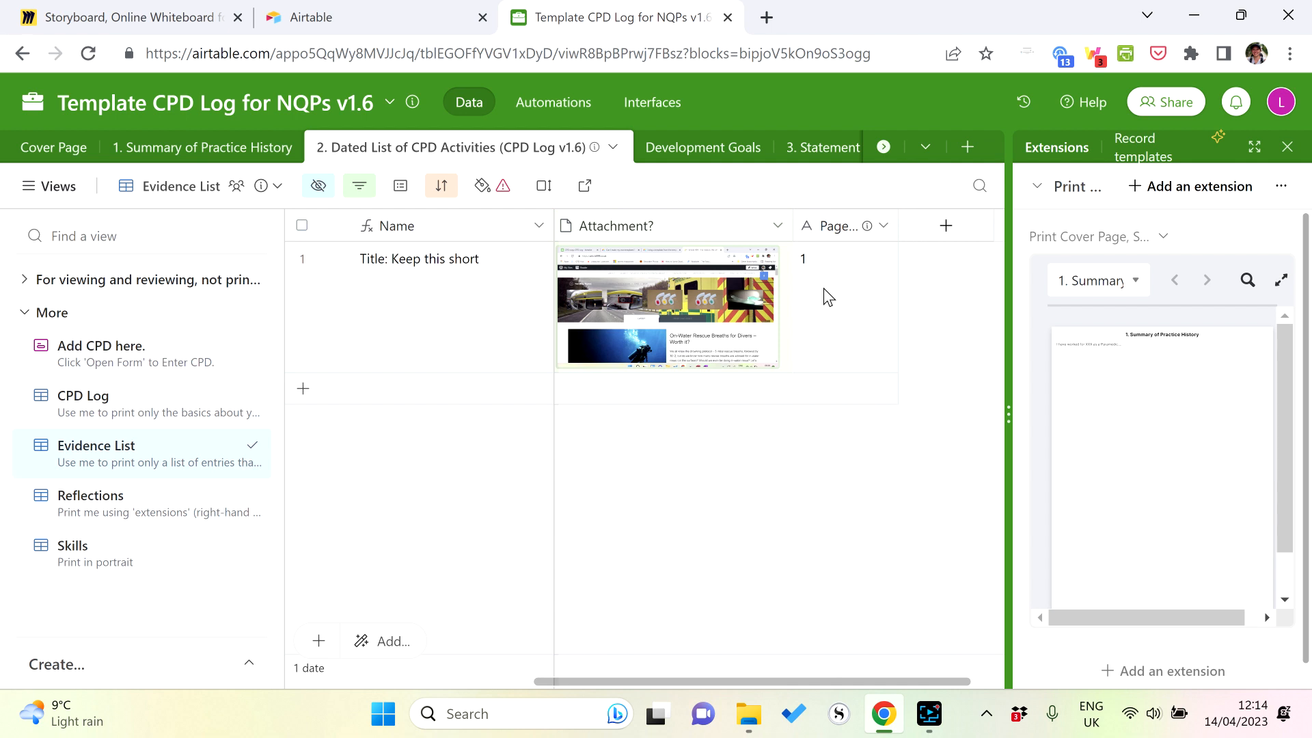
# Step: Hide the Page Number if Attached field in the Evidence List view, and show it again
pyautogui.click(851, 233)
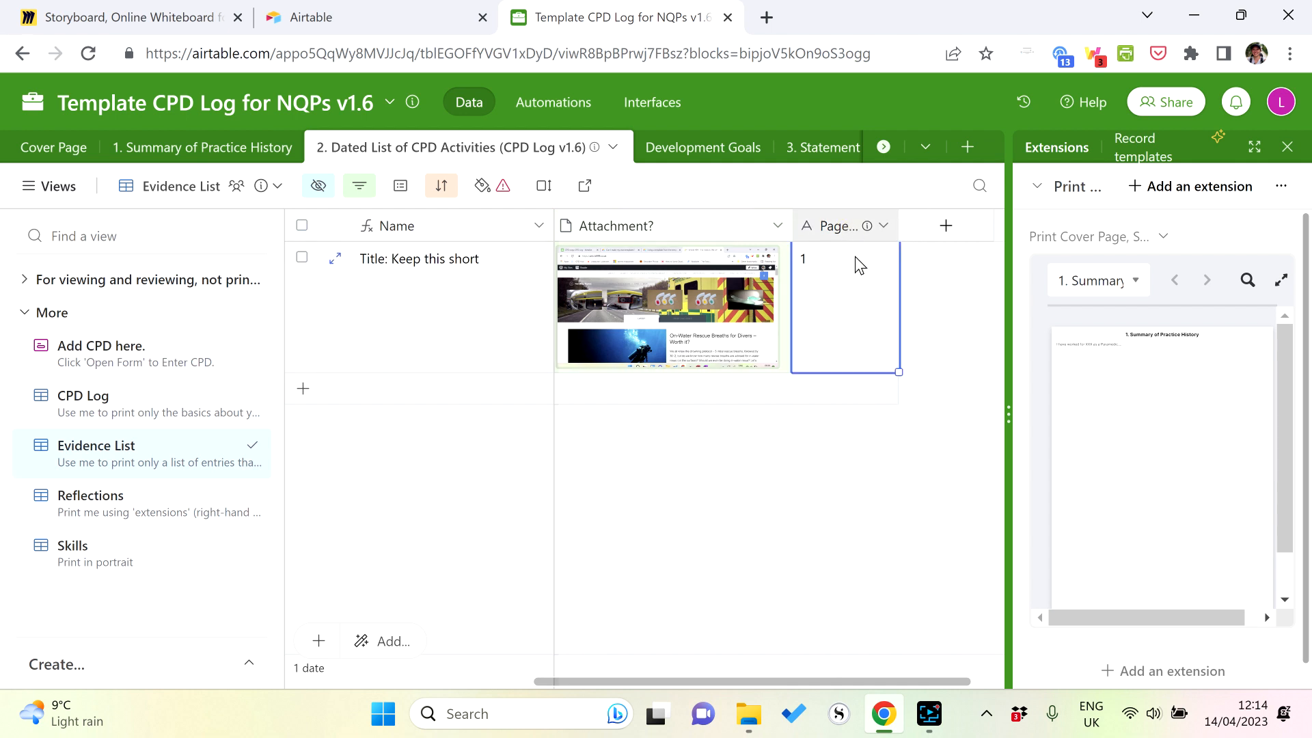
pyautogui.click(318, 186)
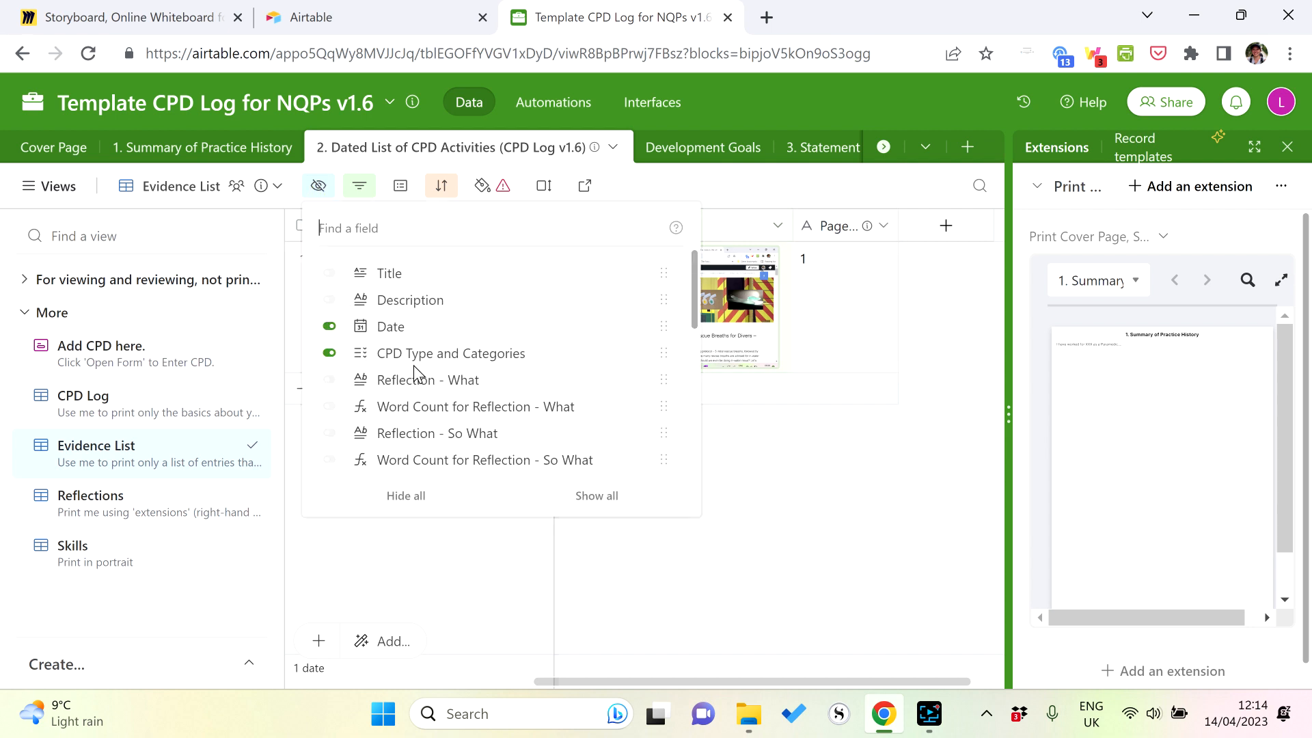
pyautogui.scroll(-3, 504, 352)
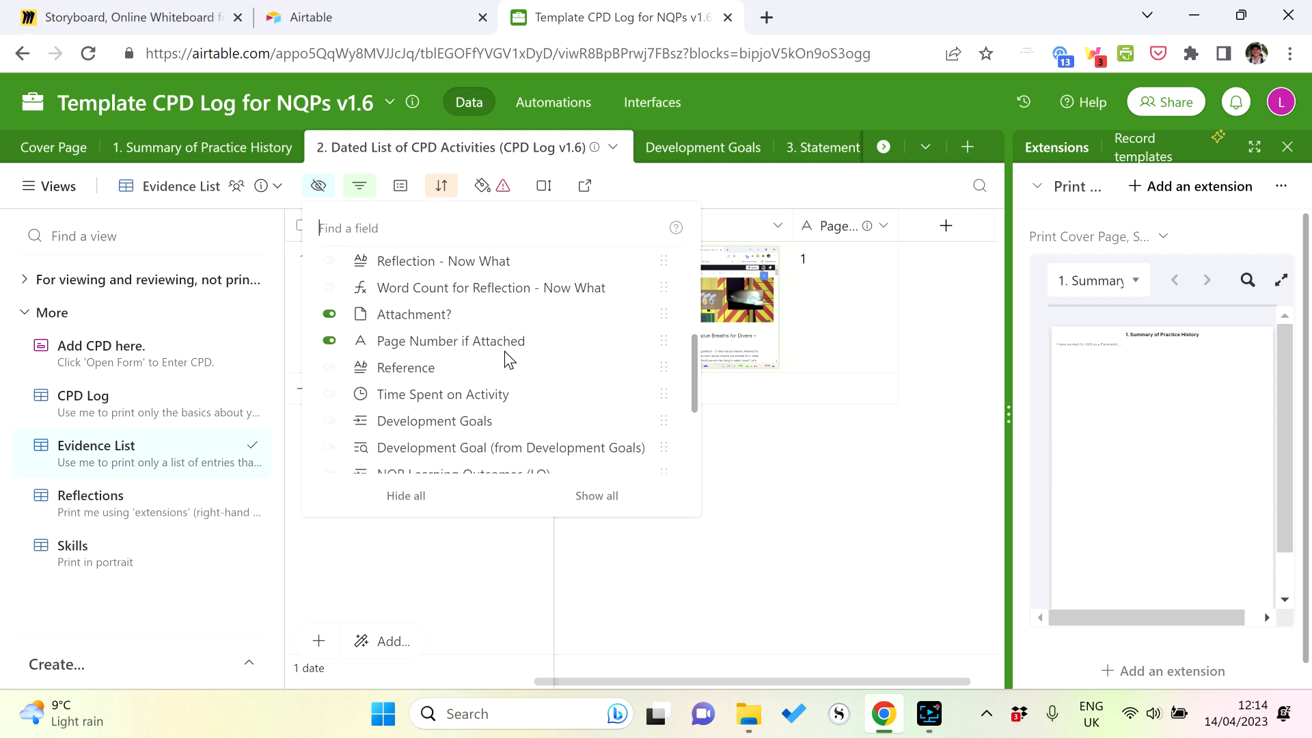
pyautogui.click(329, 334)
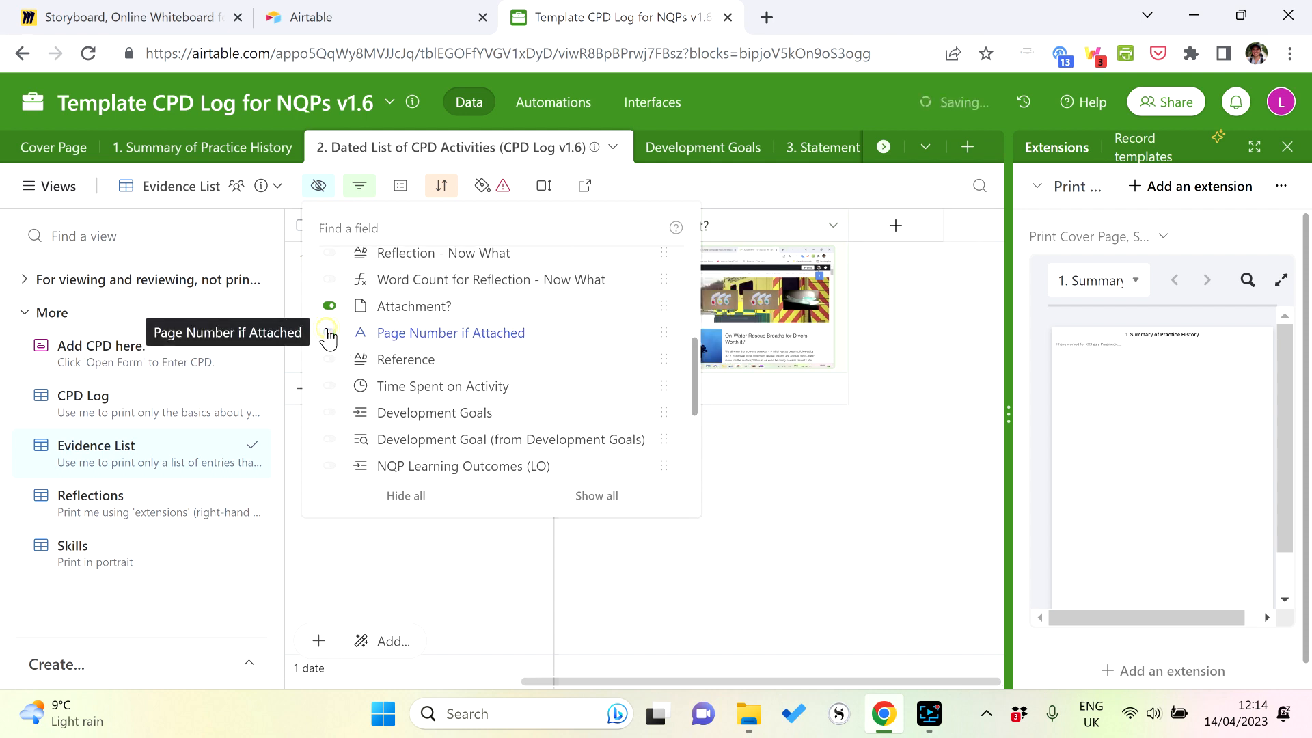
pyautogui.click(329, 335)
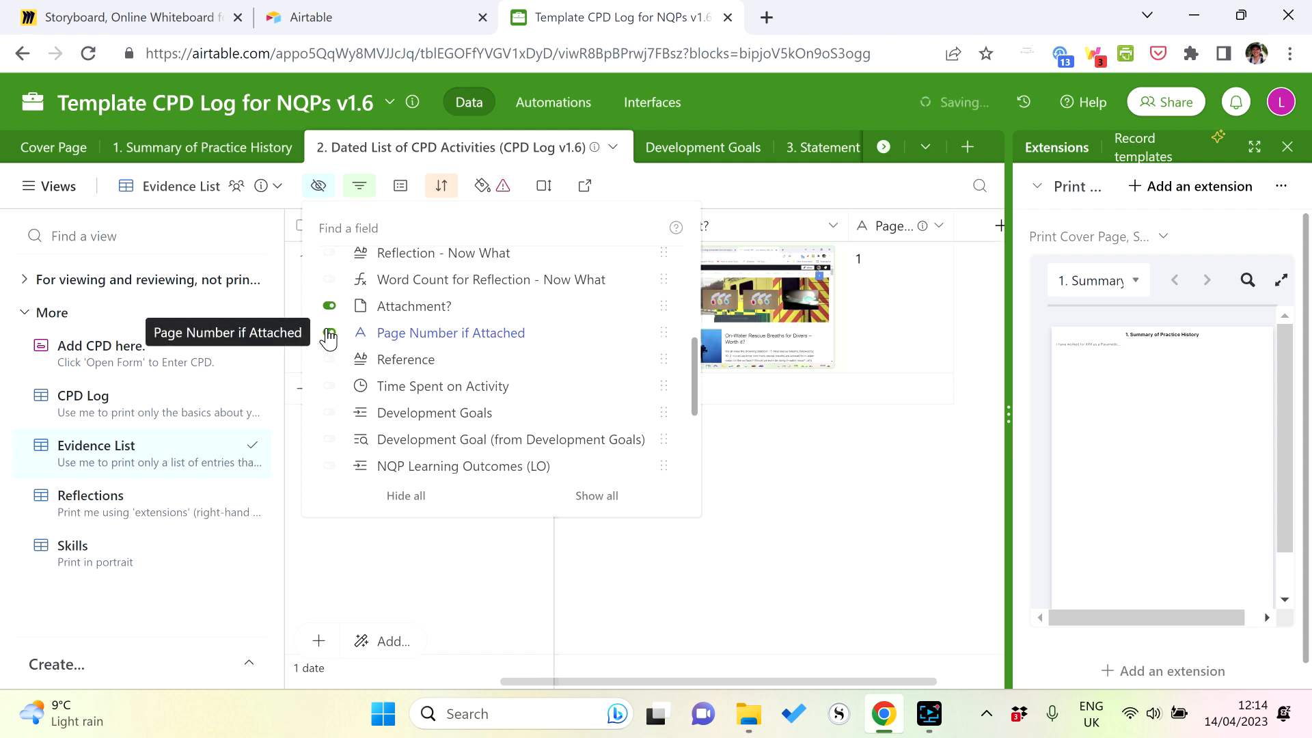
pyautogui.click(798, 440)
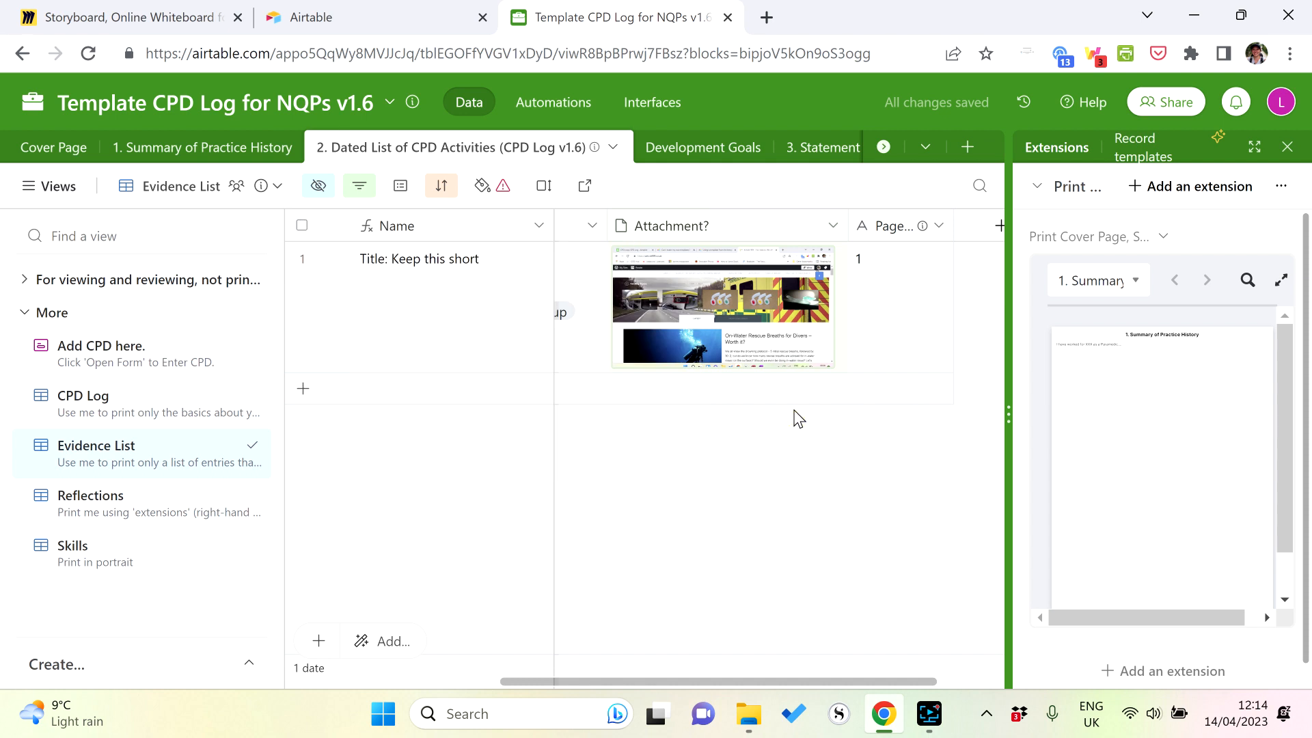
# Step: View the entry's Article 999 Homepage attachment at full size, check the image's save and copy options, and close the preview
pyautogui.click(726, 301)
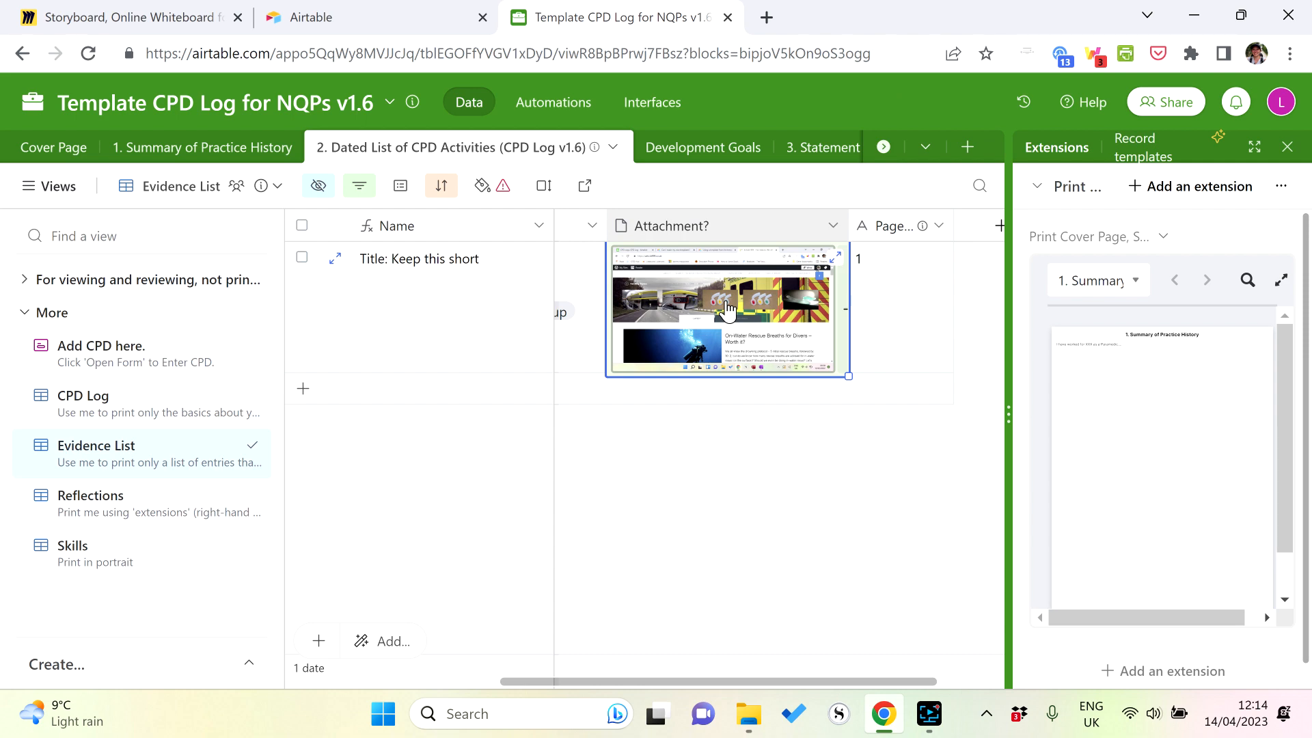
pyautogui.click(727, 307)
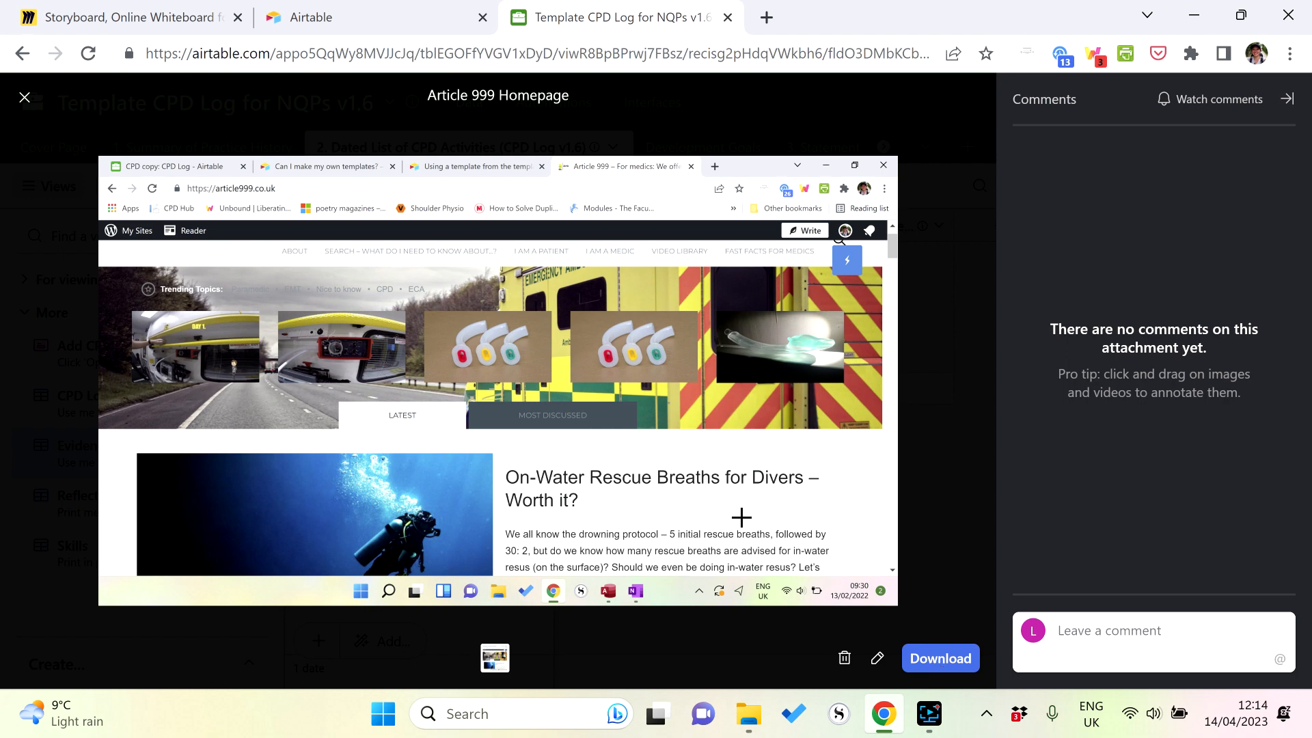
pyautogui.rightClick(541, 308)
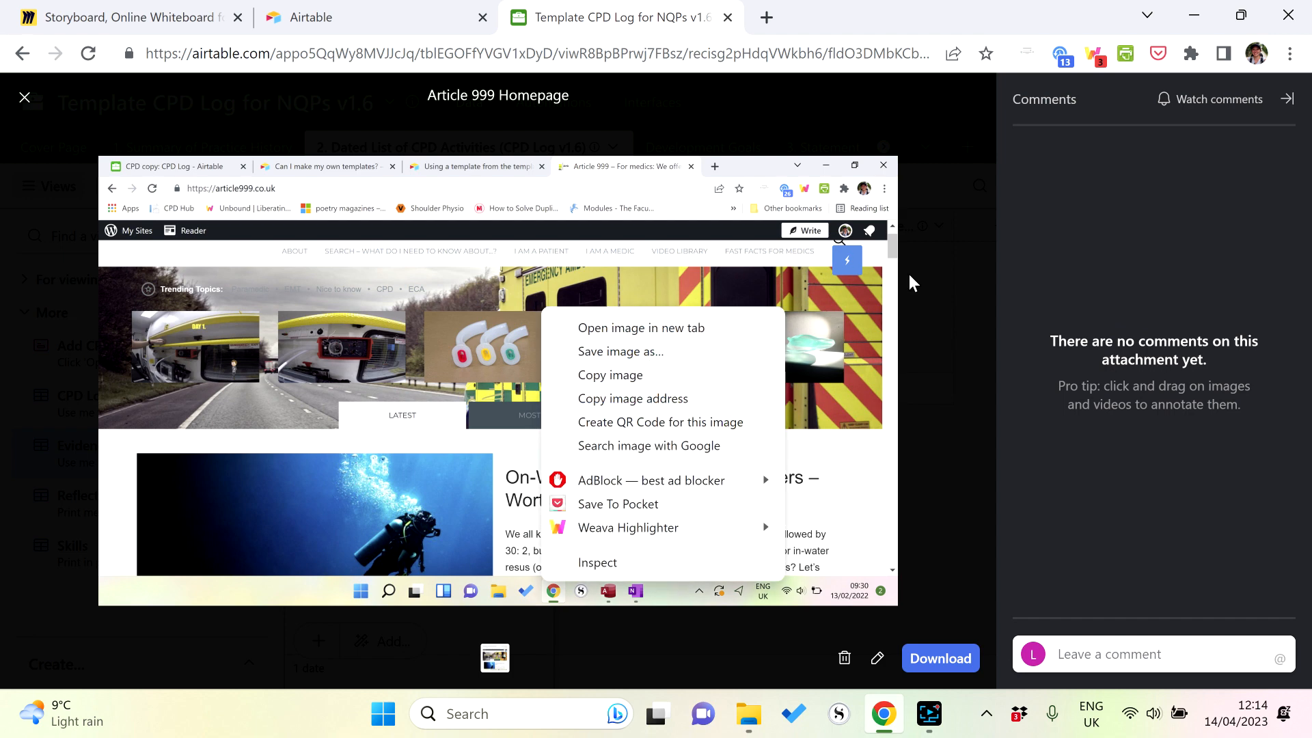
pyautogui.click(874, 253)
pyautogui.click(870, 246)
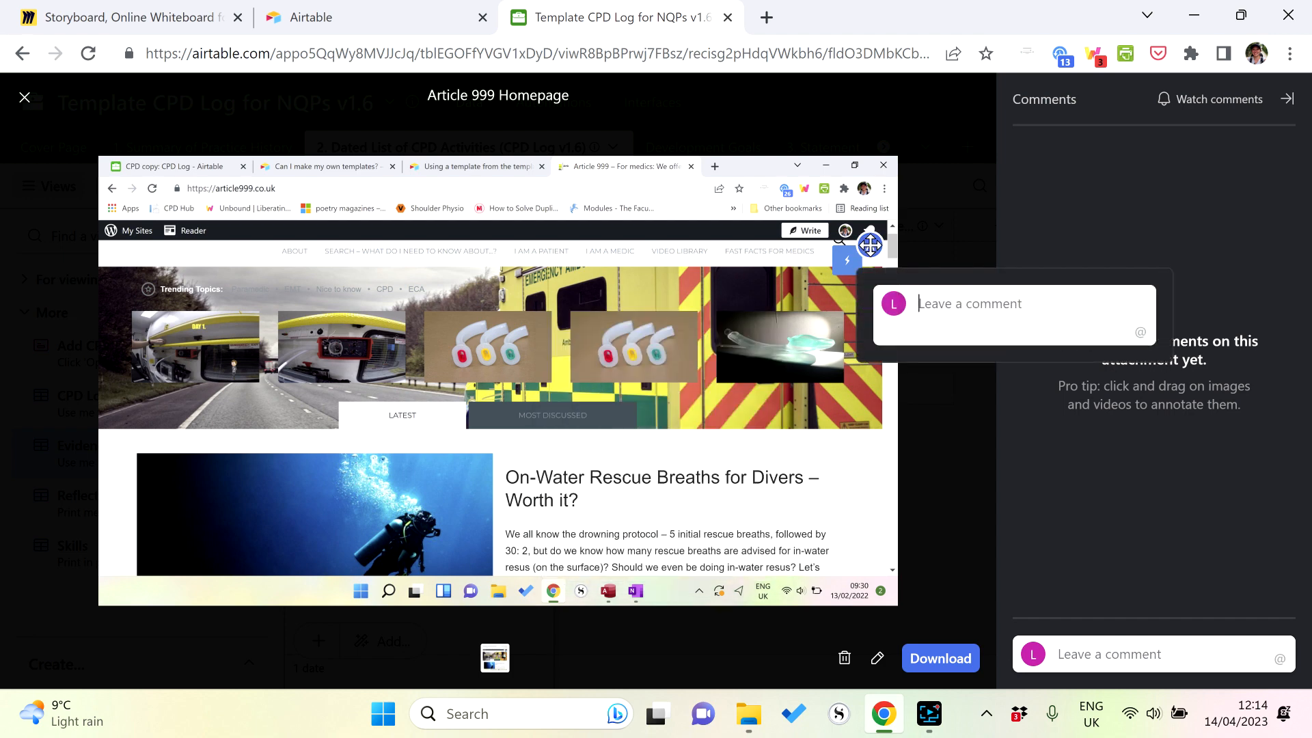
pyautogui.click(983, 220)
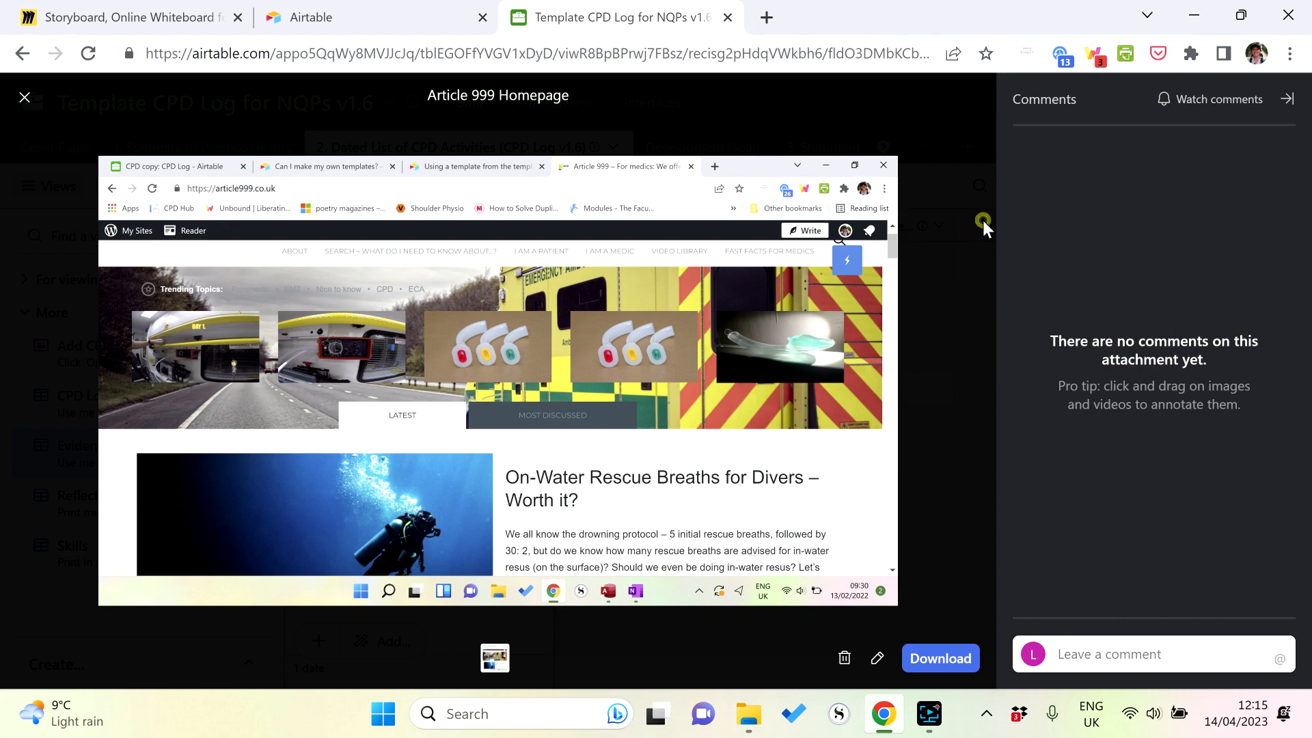
pyautogui.click(25, 99)
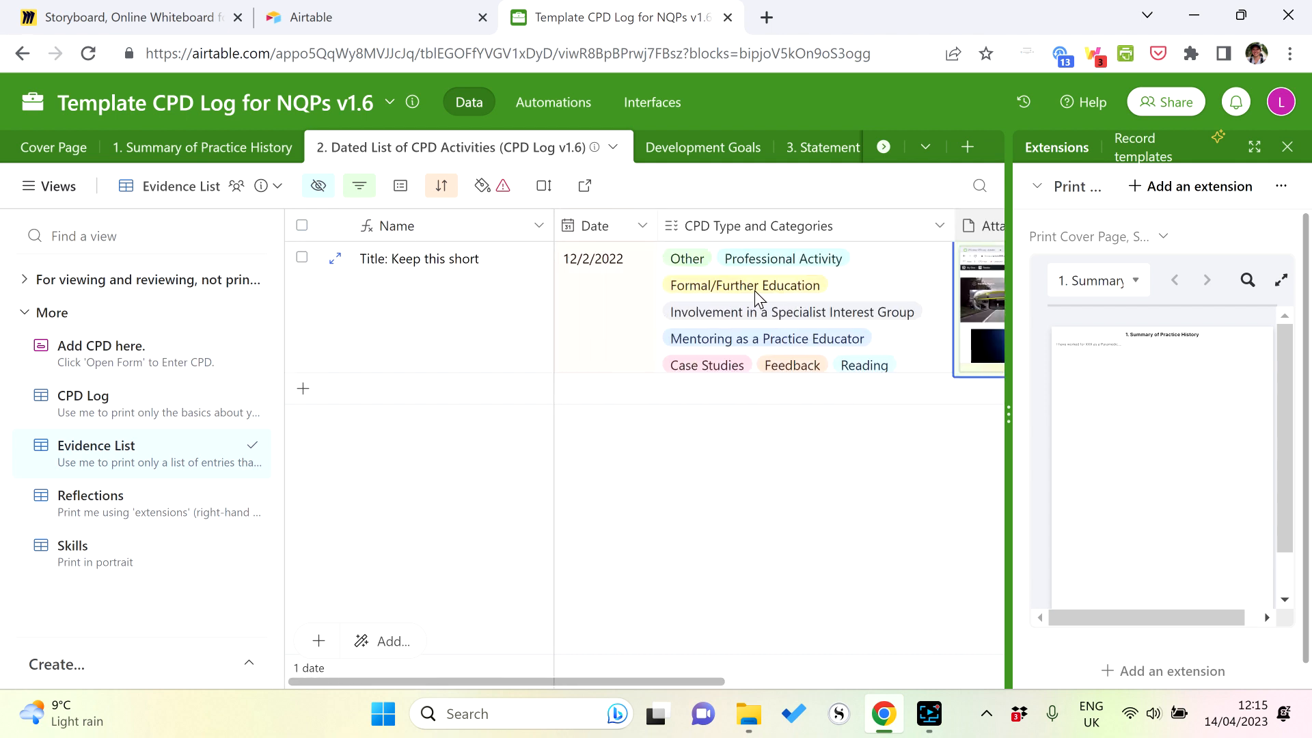
# Step: Check the Evidence List columns through Page, and generate the view's print preview with the existing A4 landscape settings
pyautogui.hscroll(5, 885, 342)
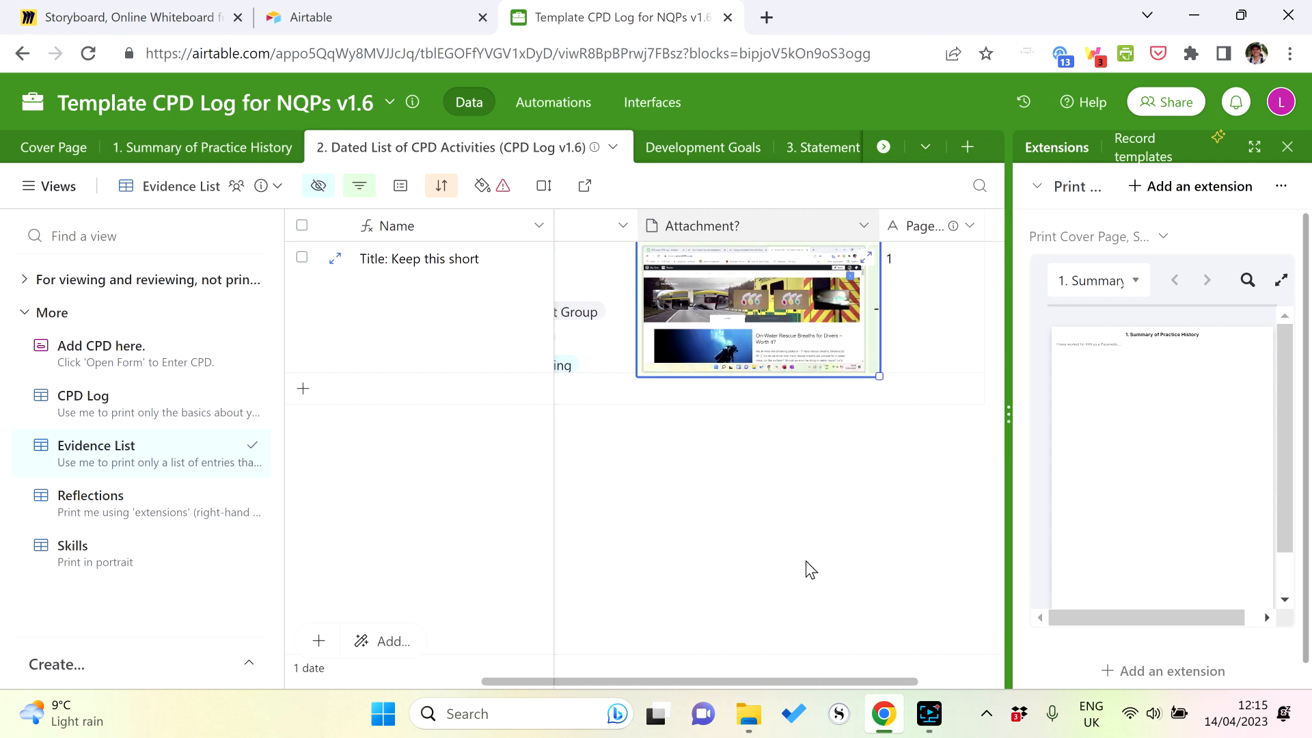
pyautogui.hscroll(-5, 767, 321)
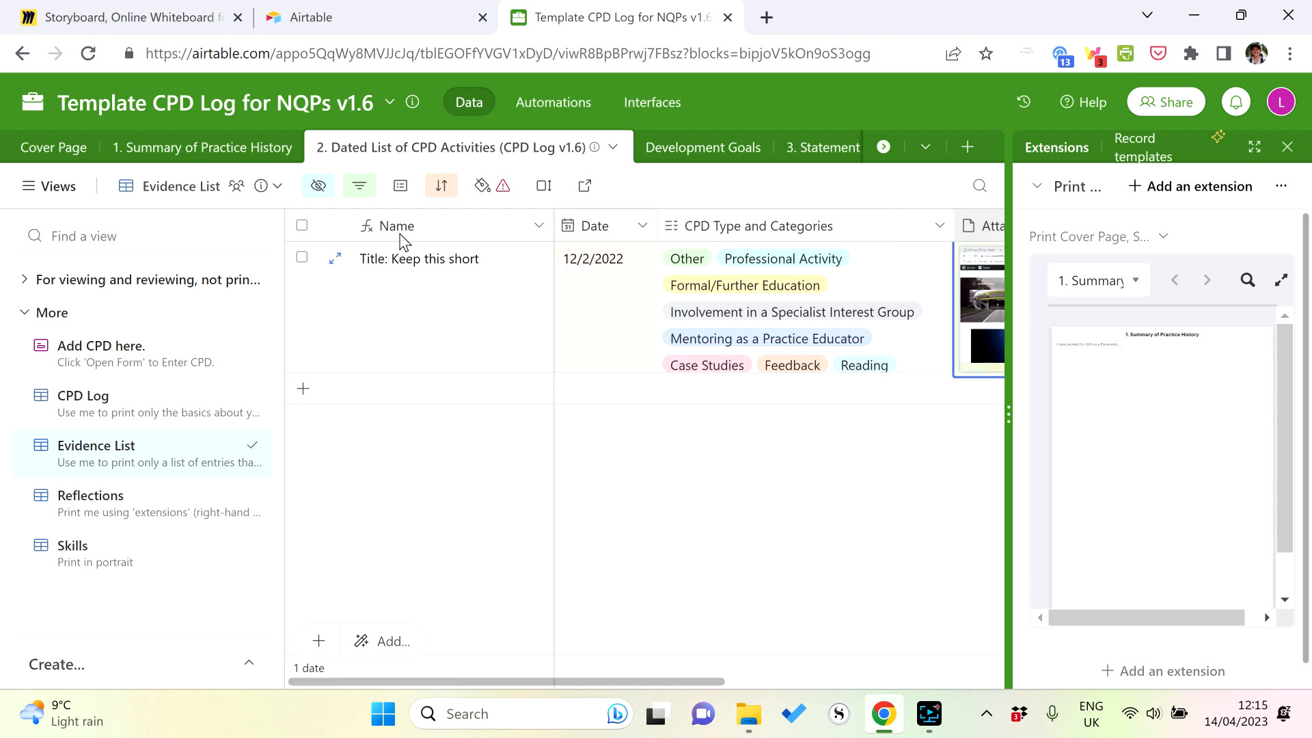
pyautogui.click(258, 189)
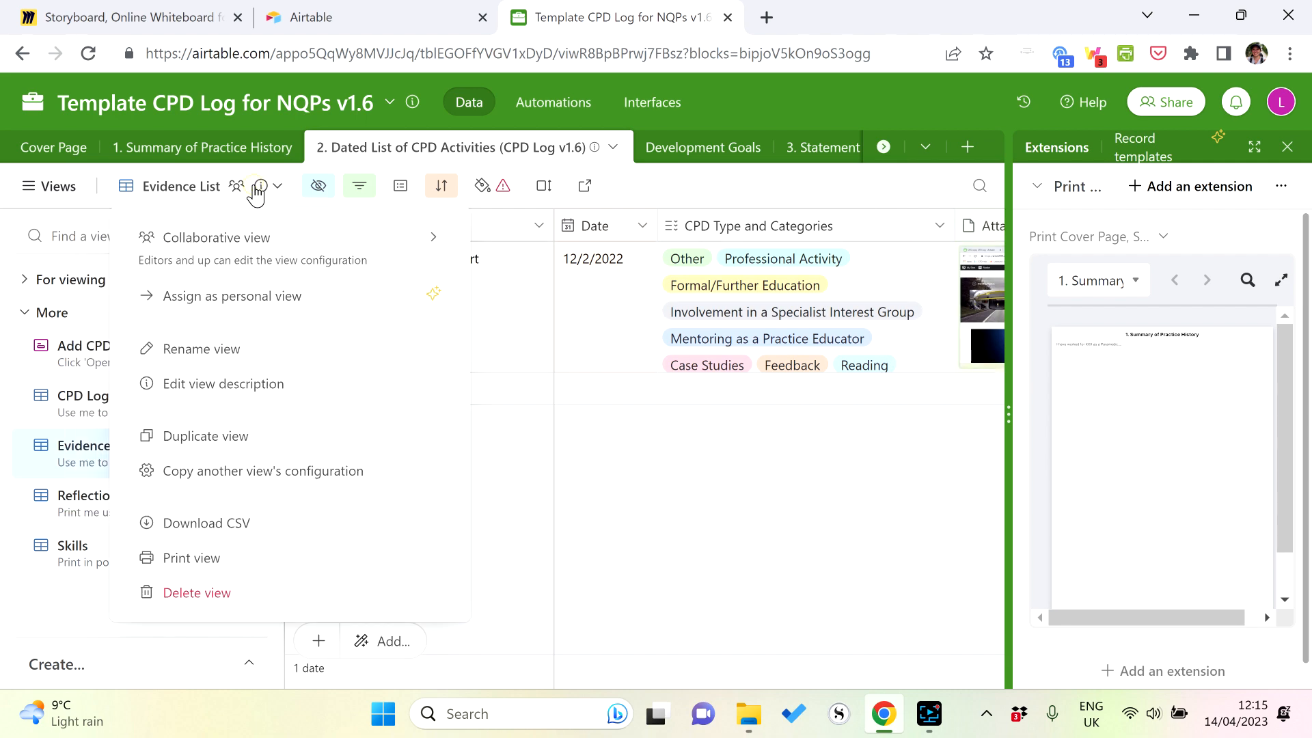
pyautogui.click(227, 556)
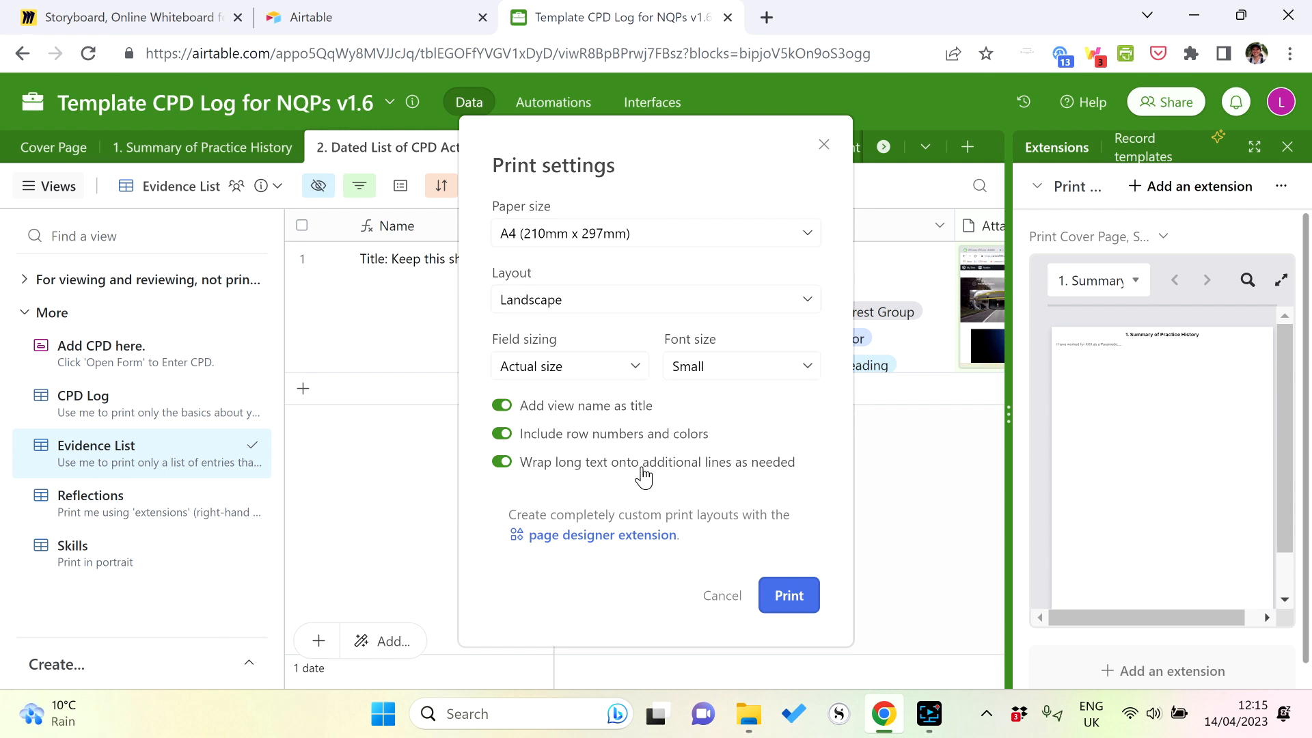
pyautogui.click(794, 589)
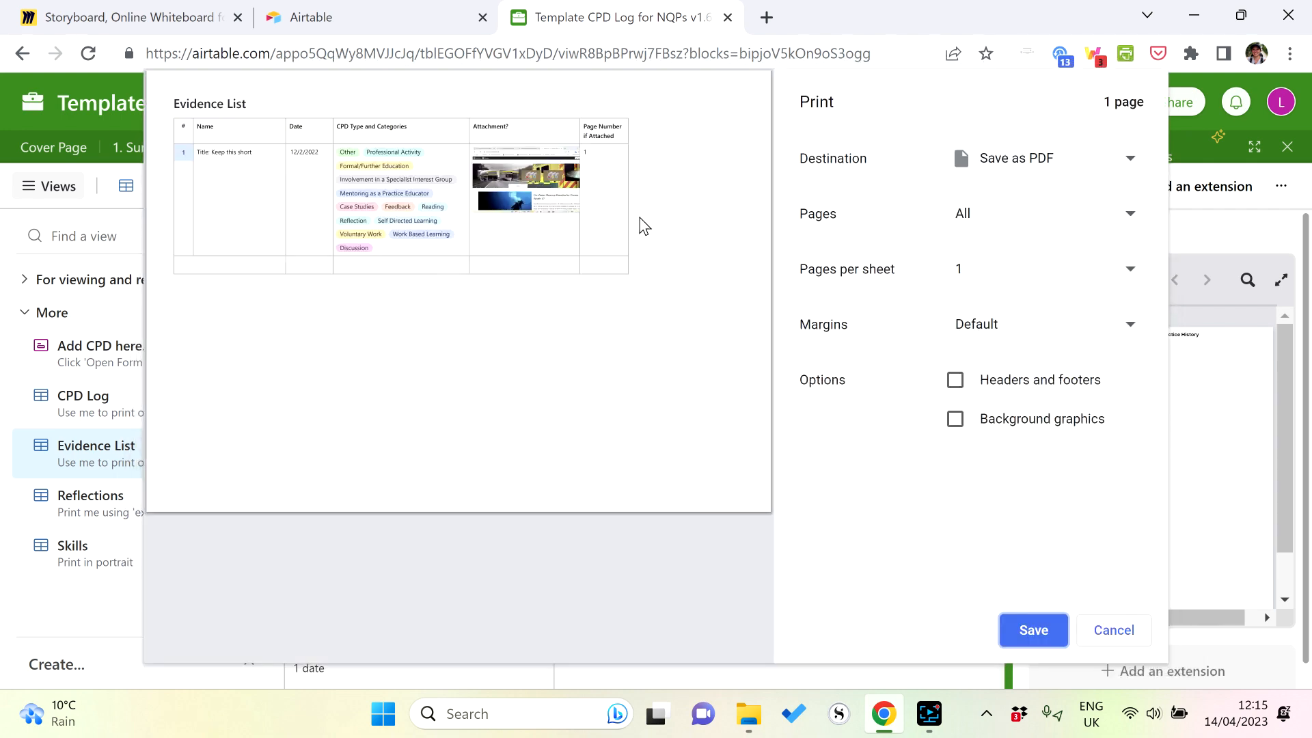
# Step: Save the Evidence List printout as a PDF named Evidence in the TEST folder without replacing the existing file, and close the print settings
pyautogui.click(1022, 636)
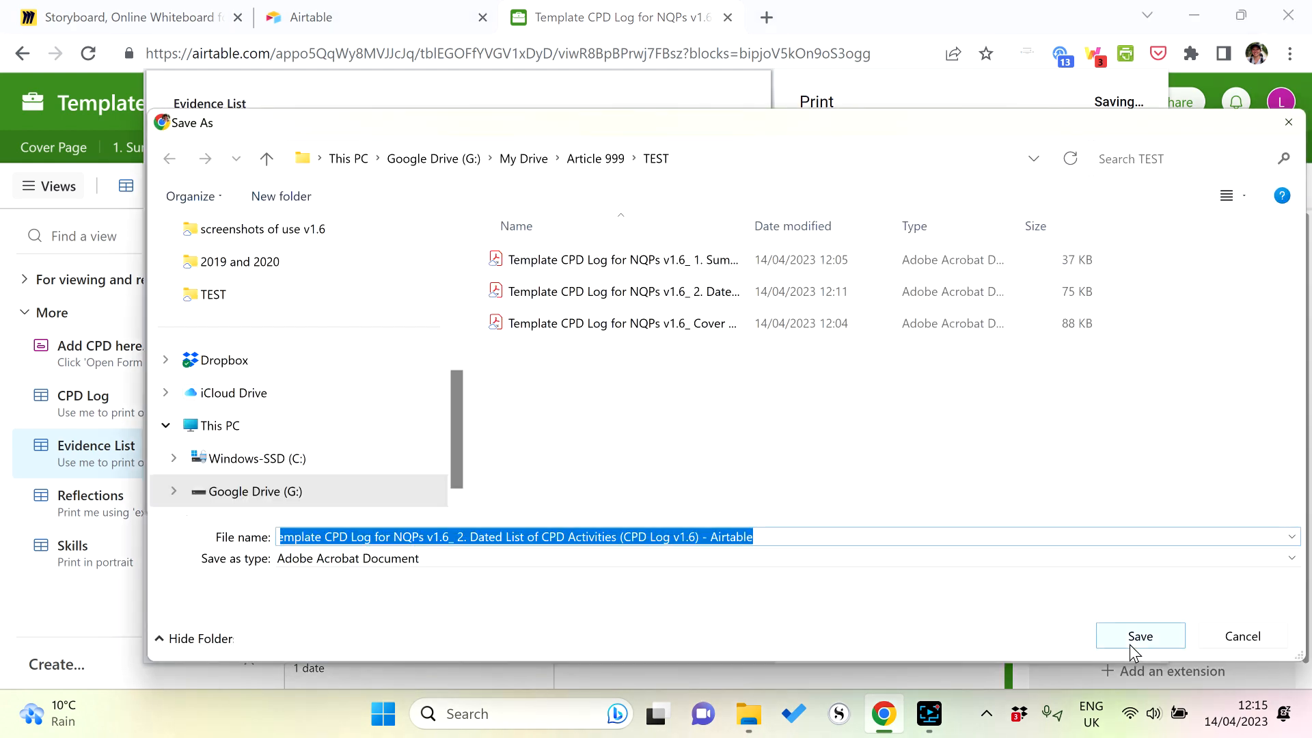
pyautogui.click(1129, 645)
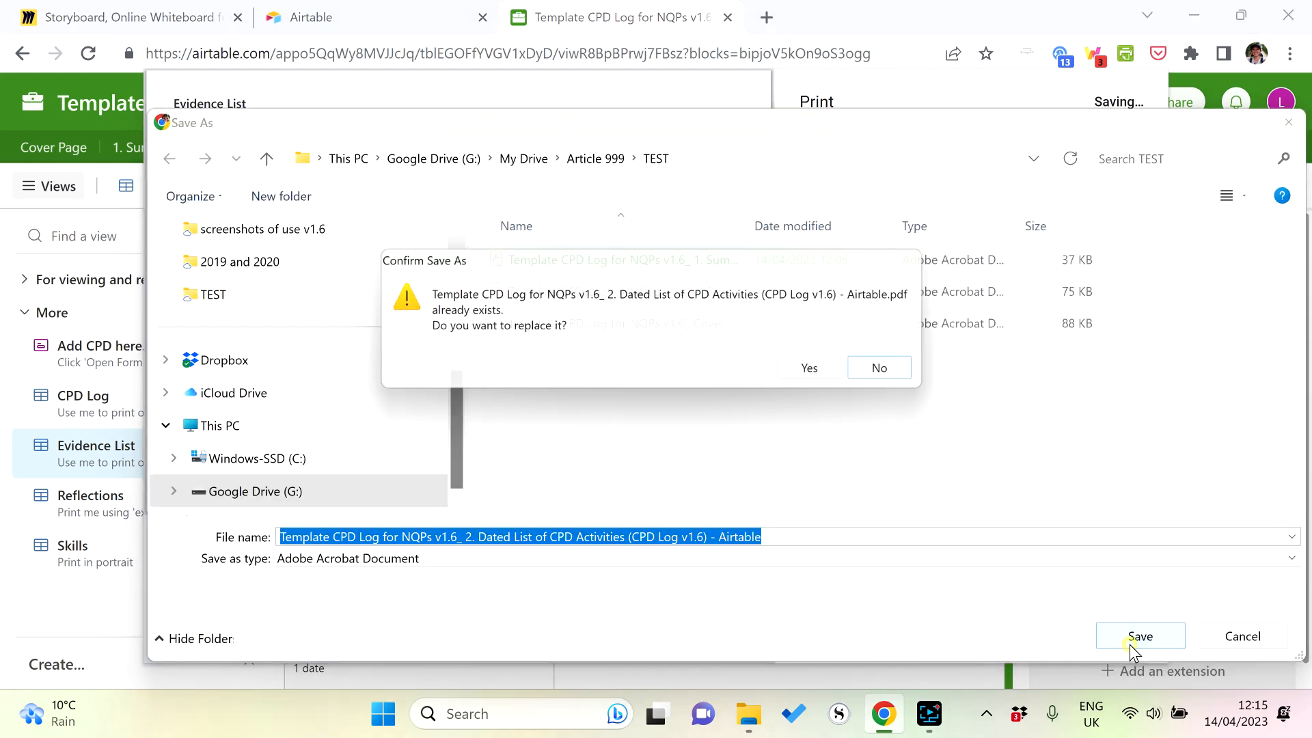
pyautogui.click(912, 377)
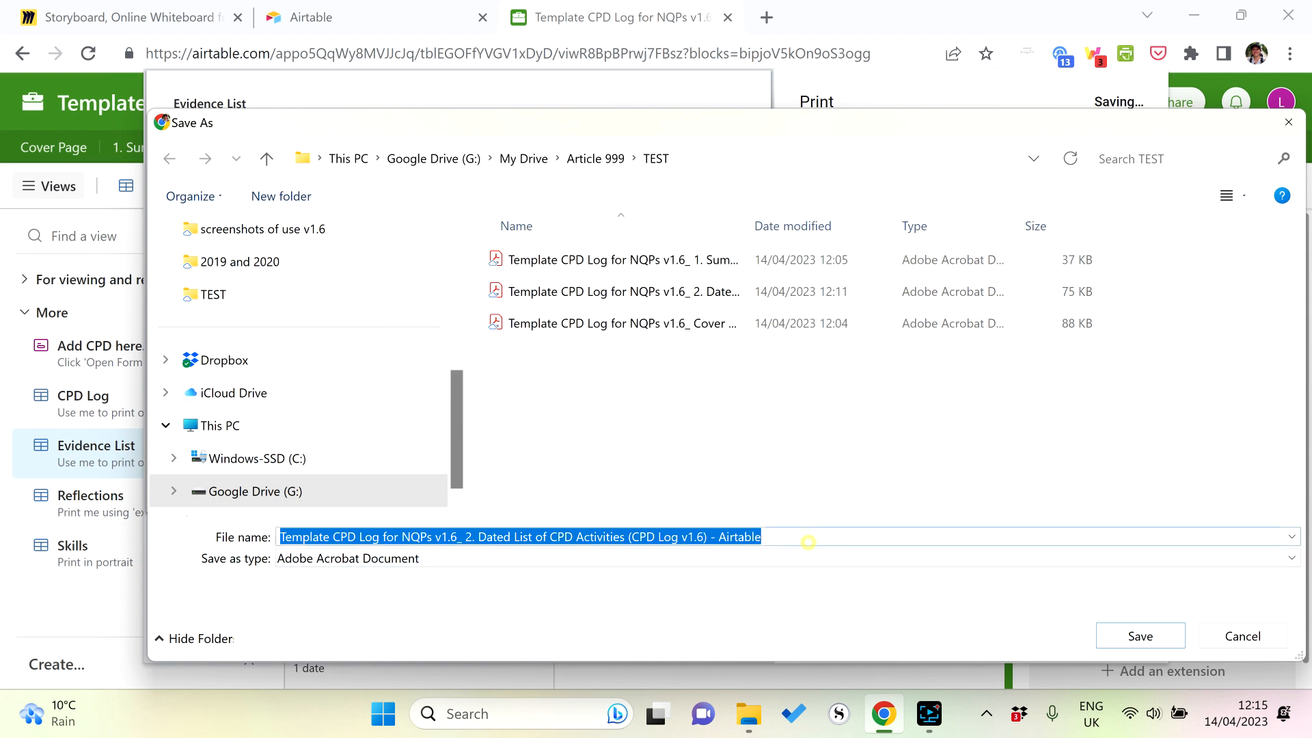
pyautogui.click(705, 537)
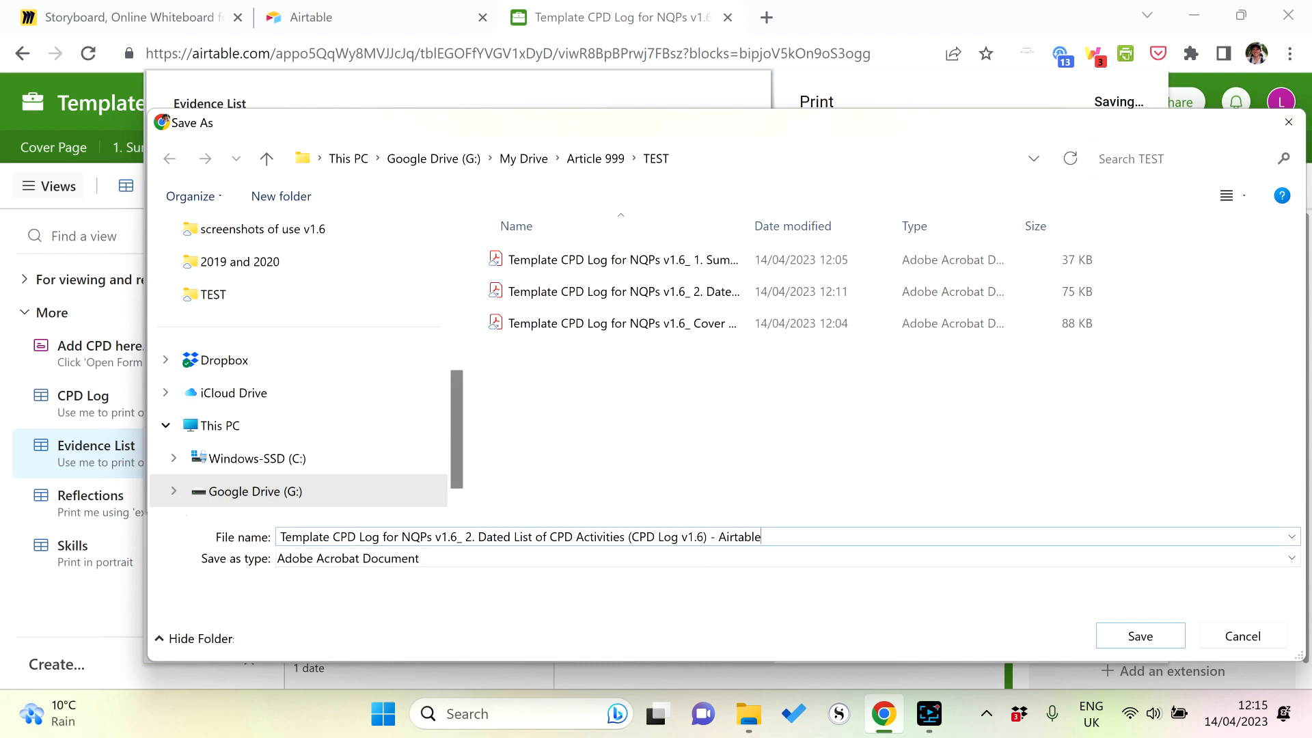
pyautogui.hotkey('ctrl', 'a')
pyautogui.press('BackSpace')
pyautogui.write('E')
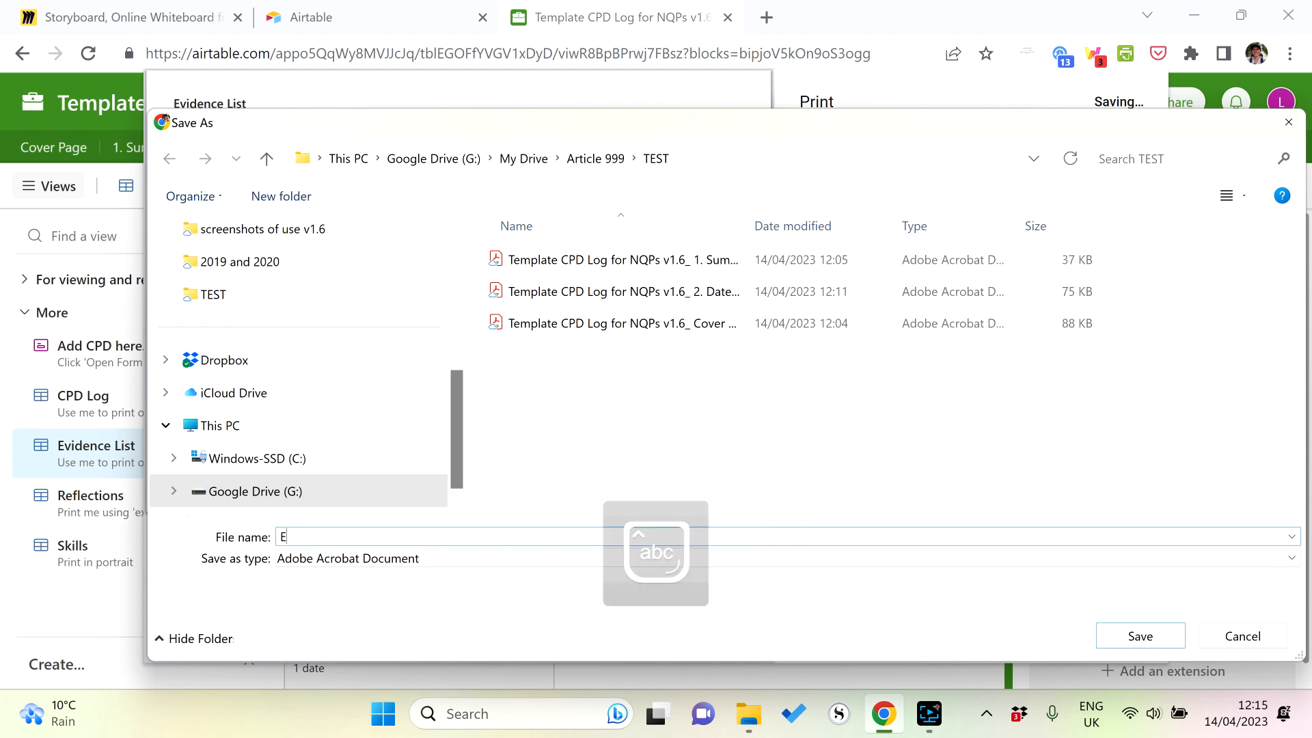
pyautogui.write('vidence')
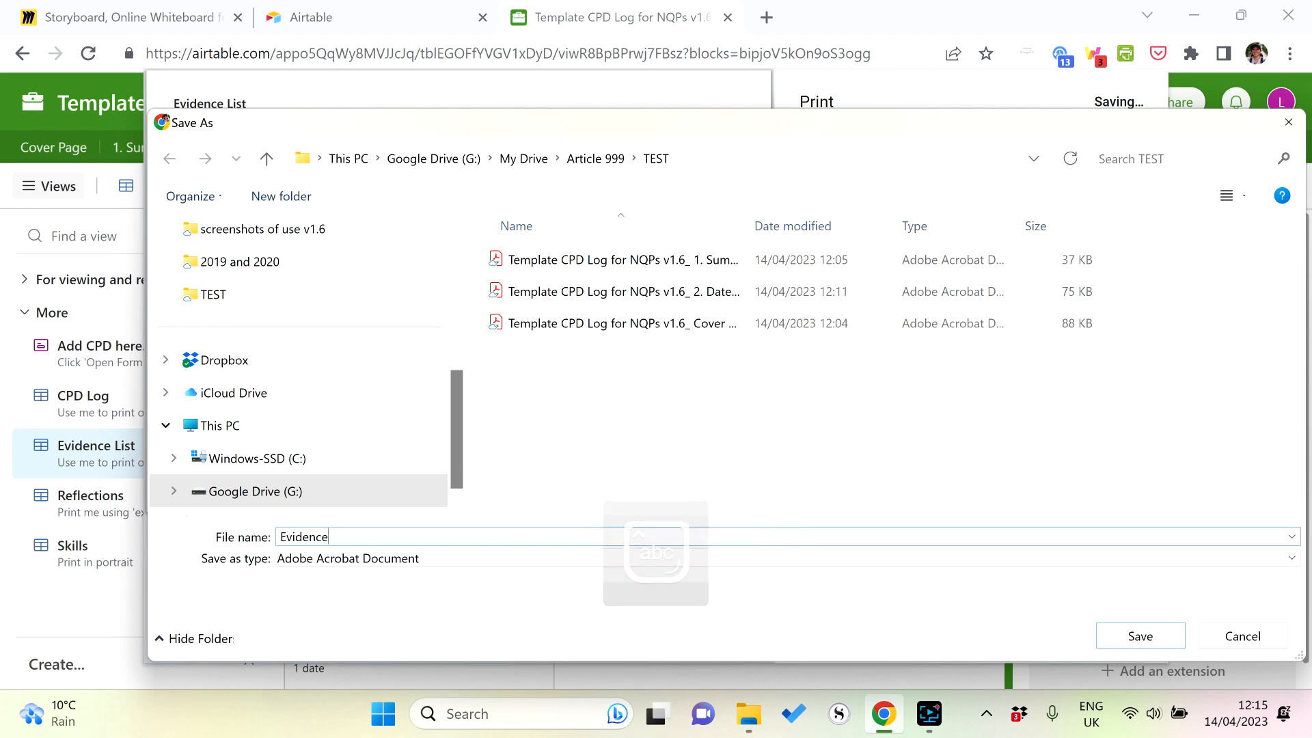
pyautogui.press('Return')
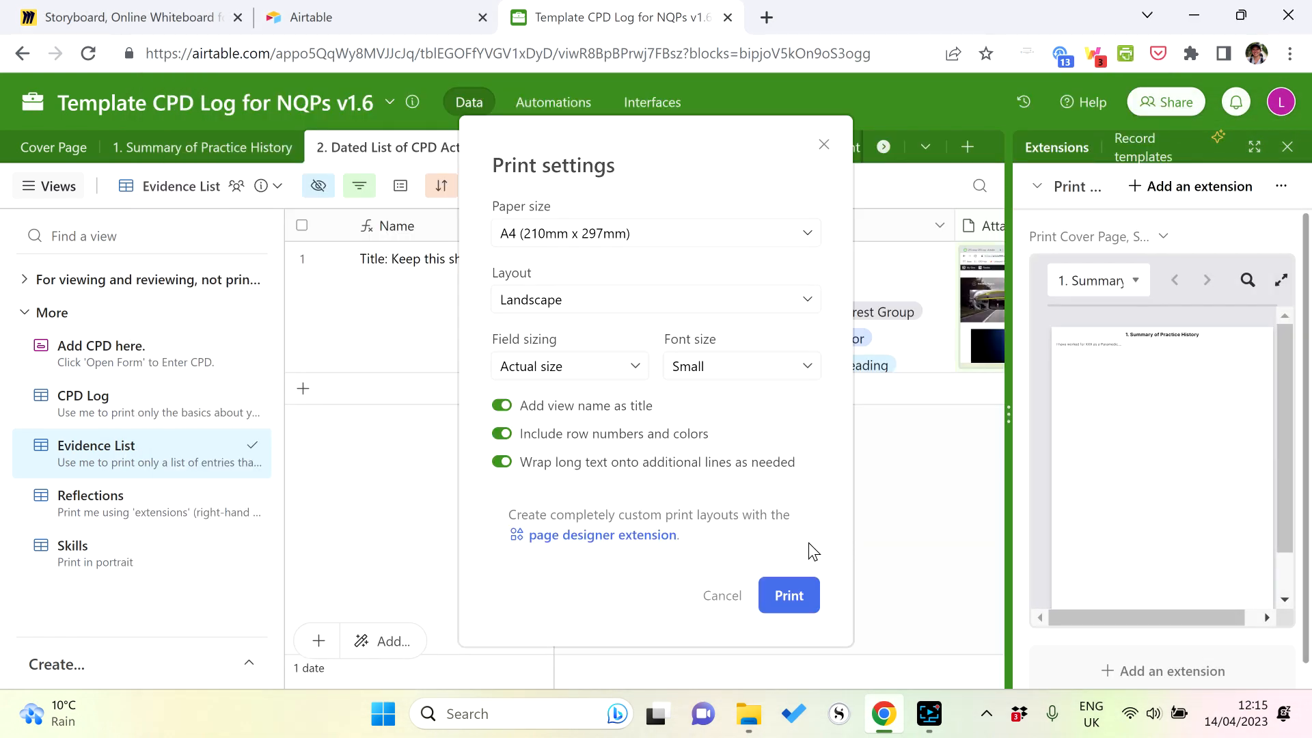
pyautogui.click(723, 604)
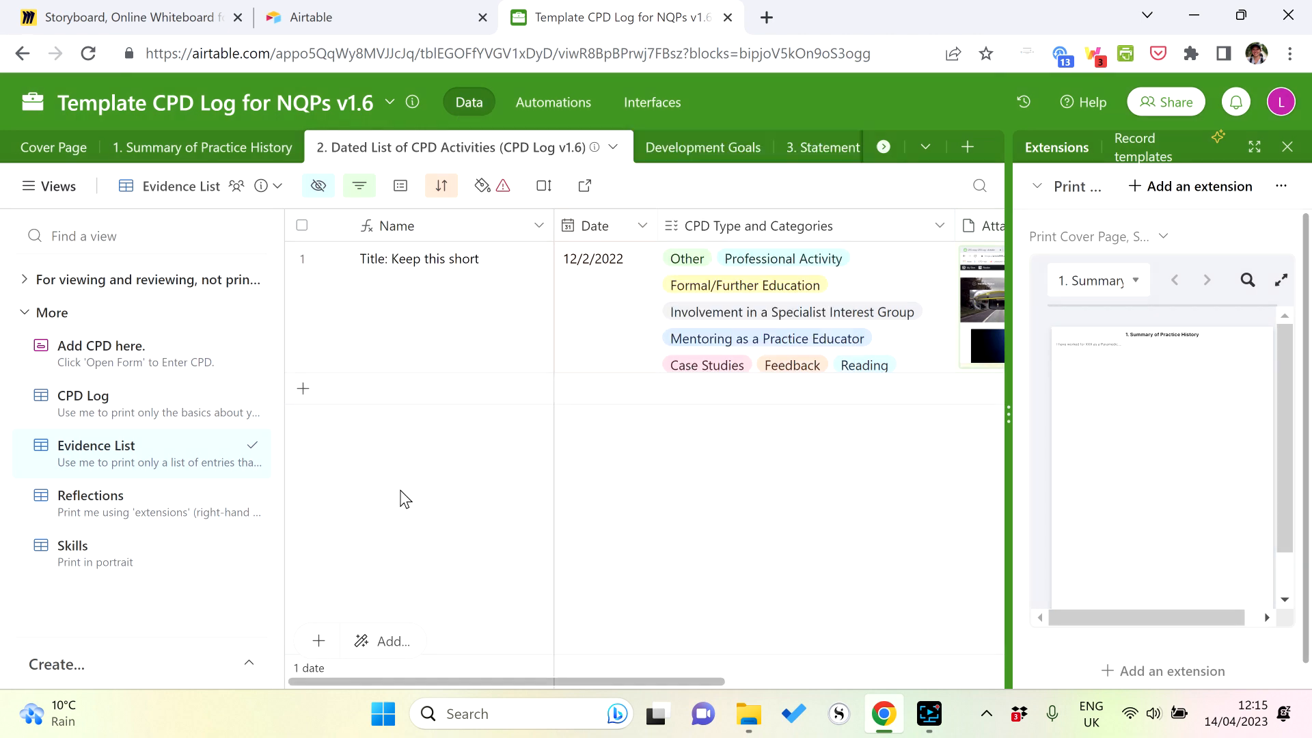
# Step: Open the Reflections view, and set the page-printing extension's table to 2. Dated List of CPD Activities (CPD Log v1.6)
pyautogui.click(142, 514)
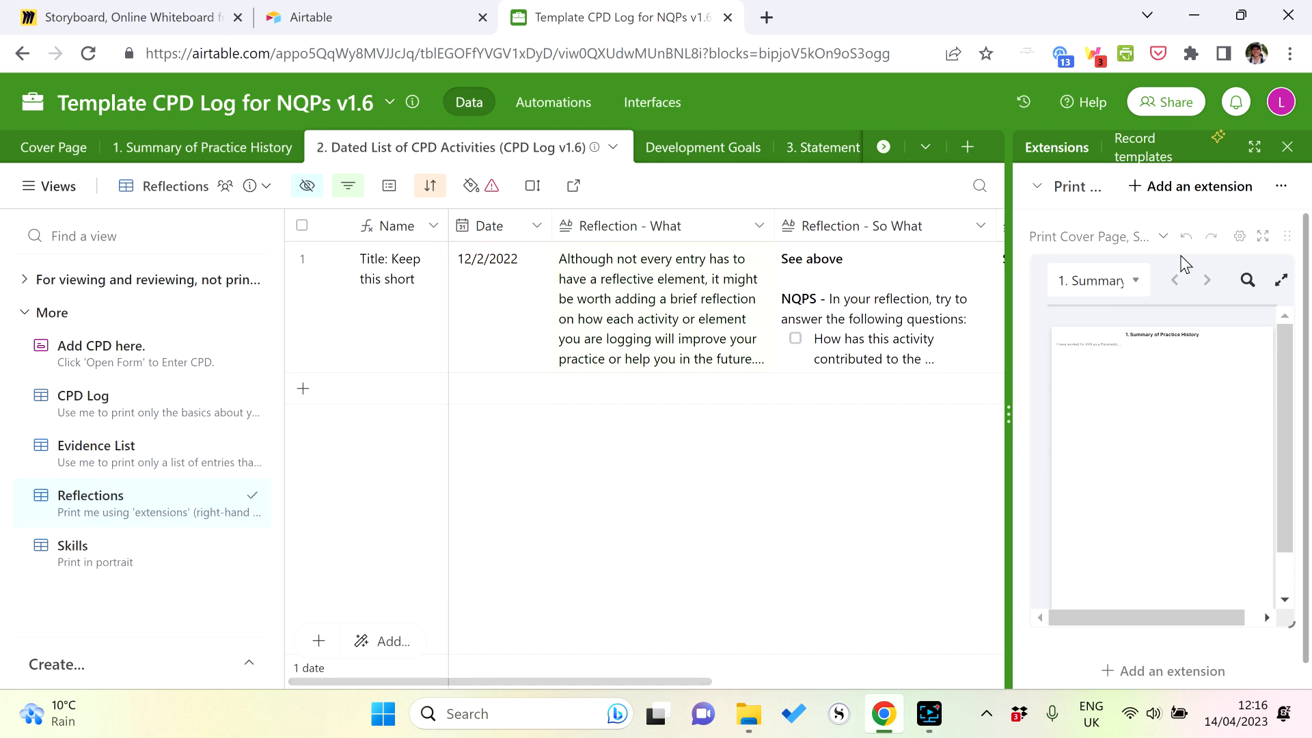
pyautogui.click(1240, 238)
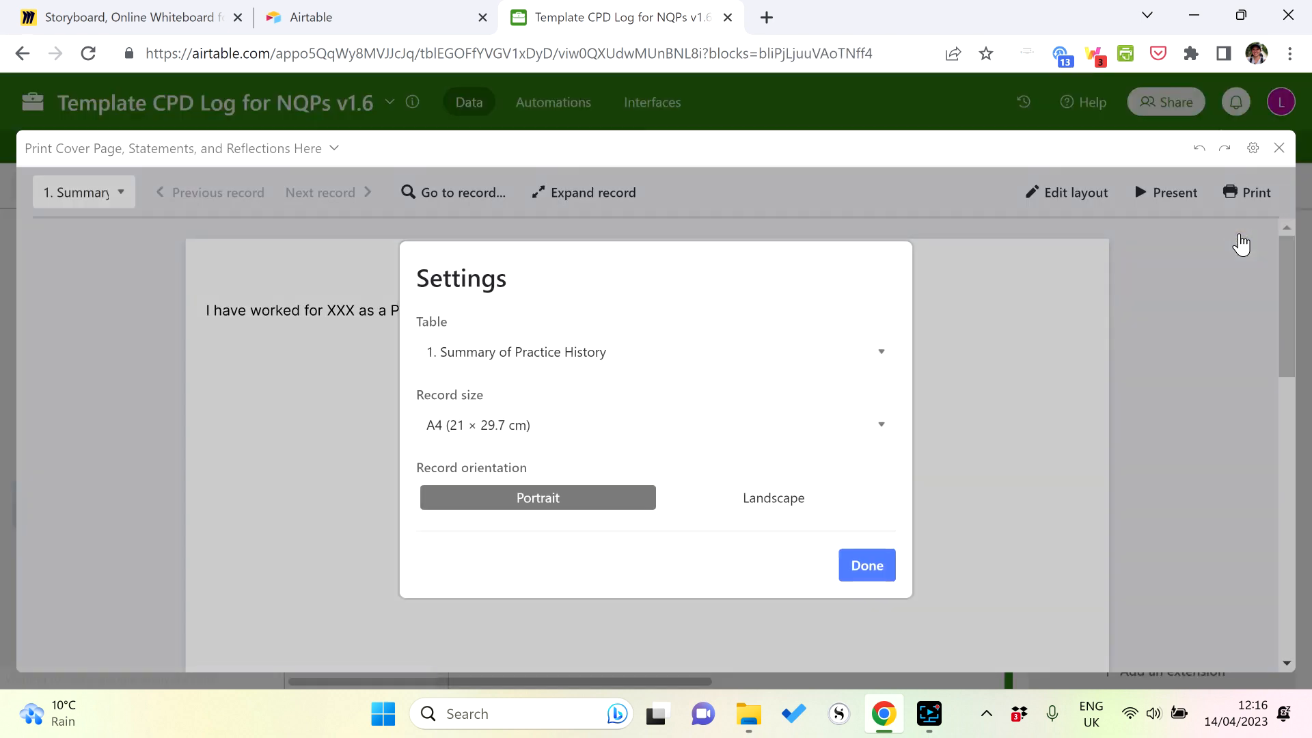
pyautogui.click(756, 354)
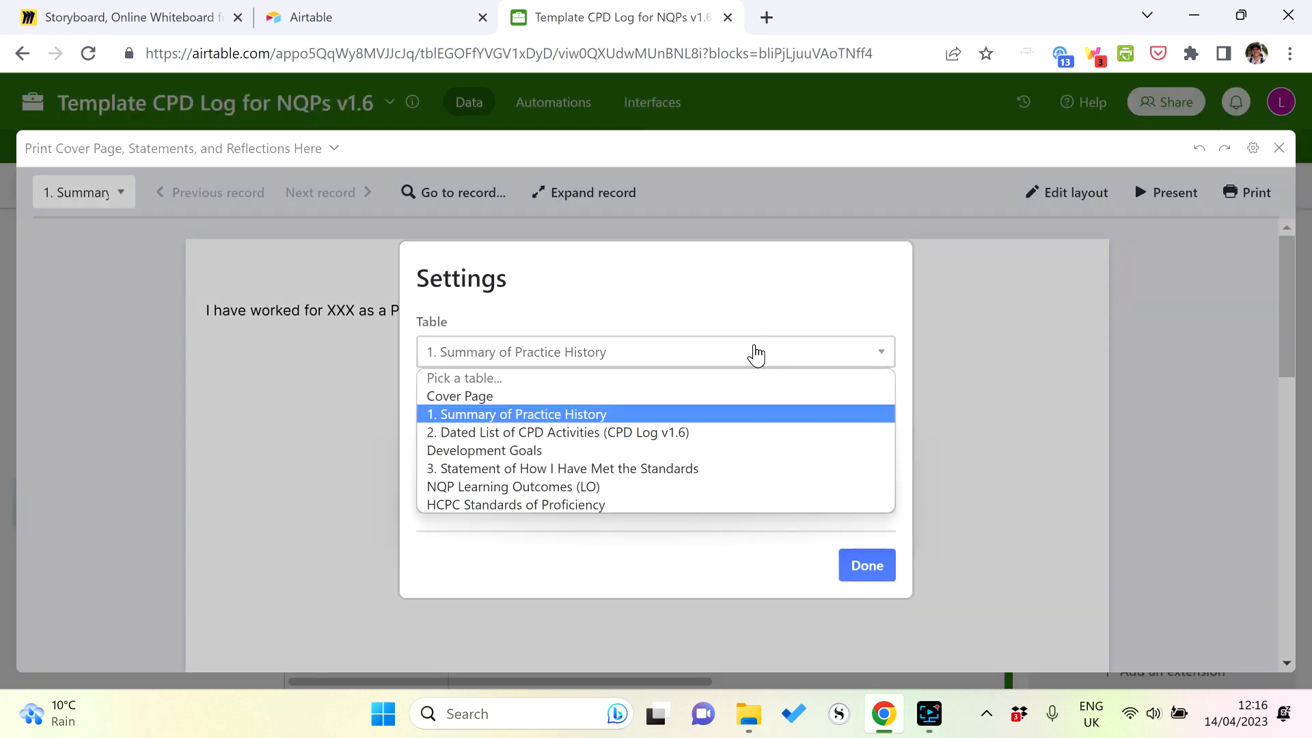
pyautogui.click(628, 434)
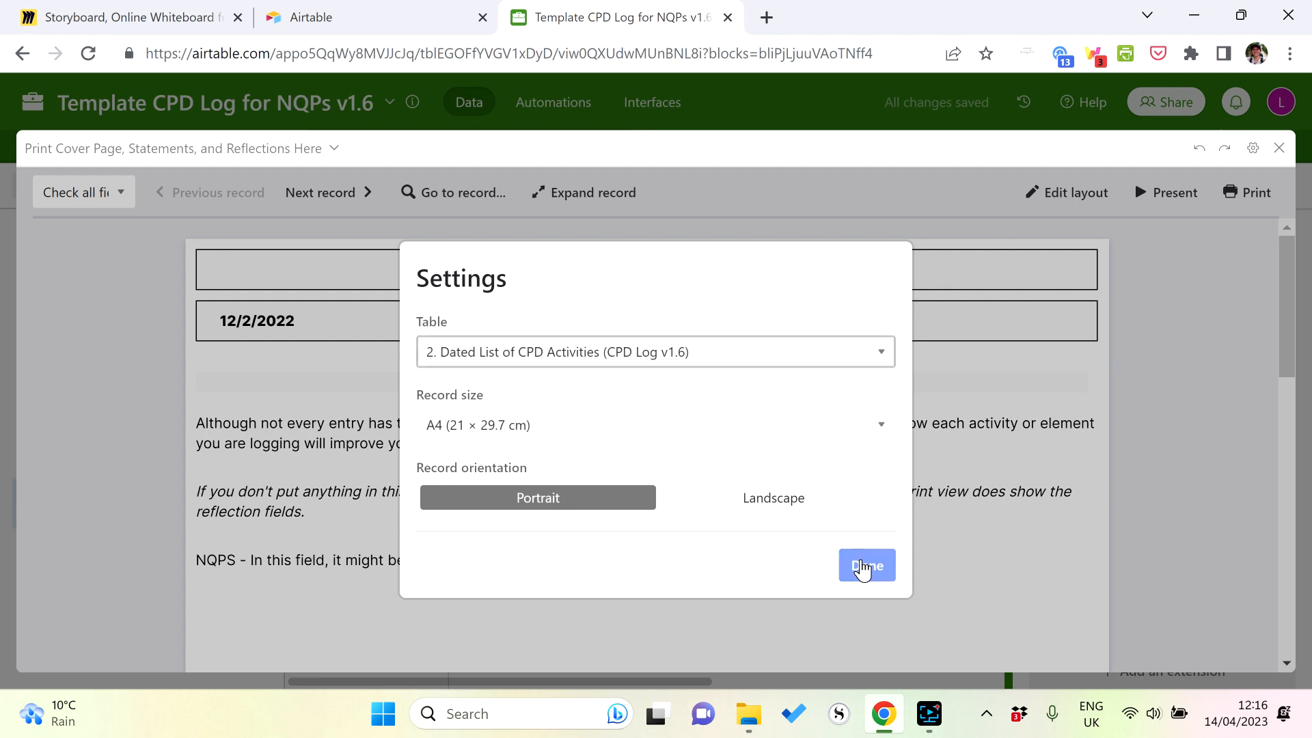
pyautogui.click(863, 567)
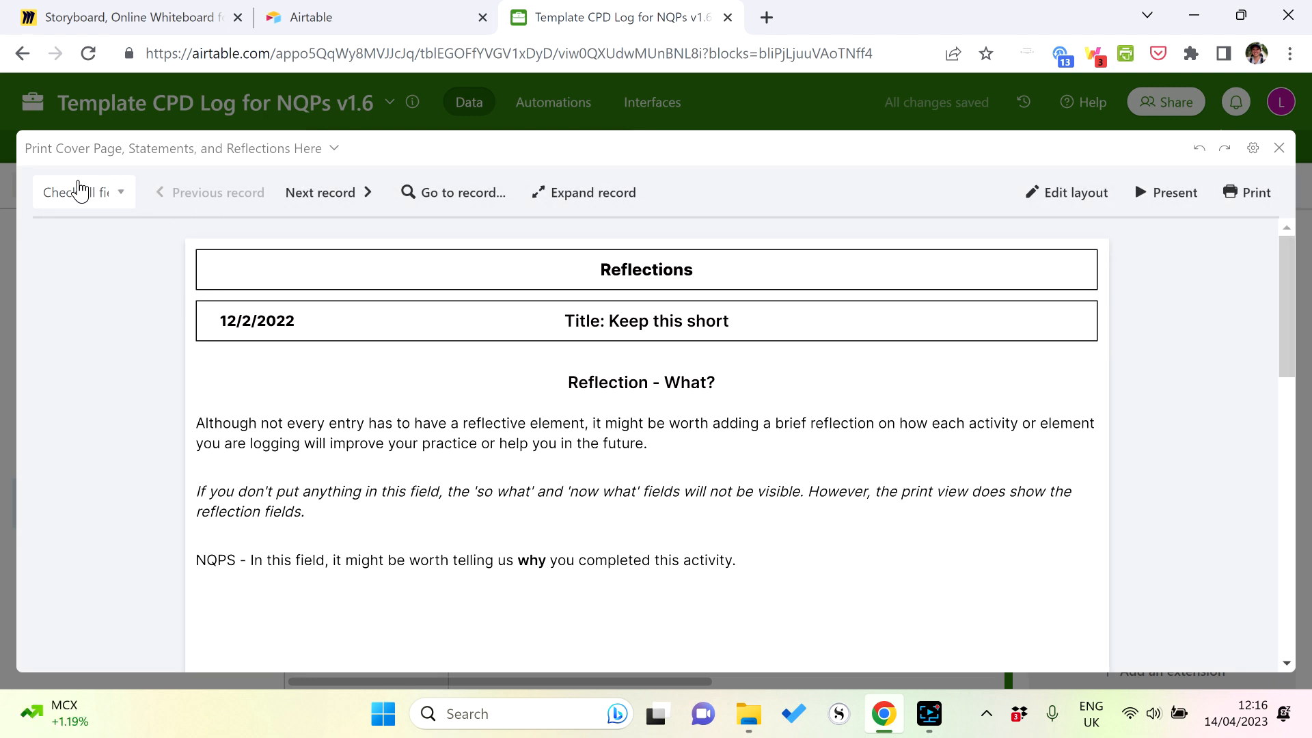
# Step: Set the extension's record source to the Reflections view, and look over the page from Reflection - What? to So What?
pyautogui.click(80, 191)
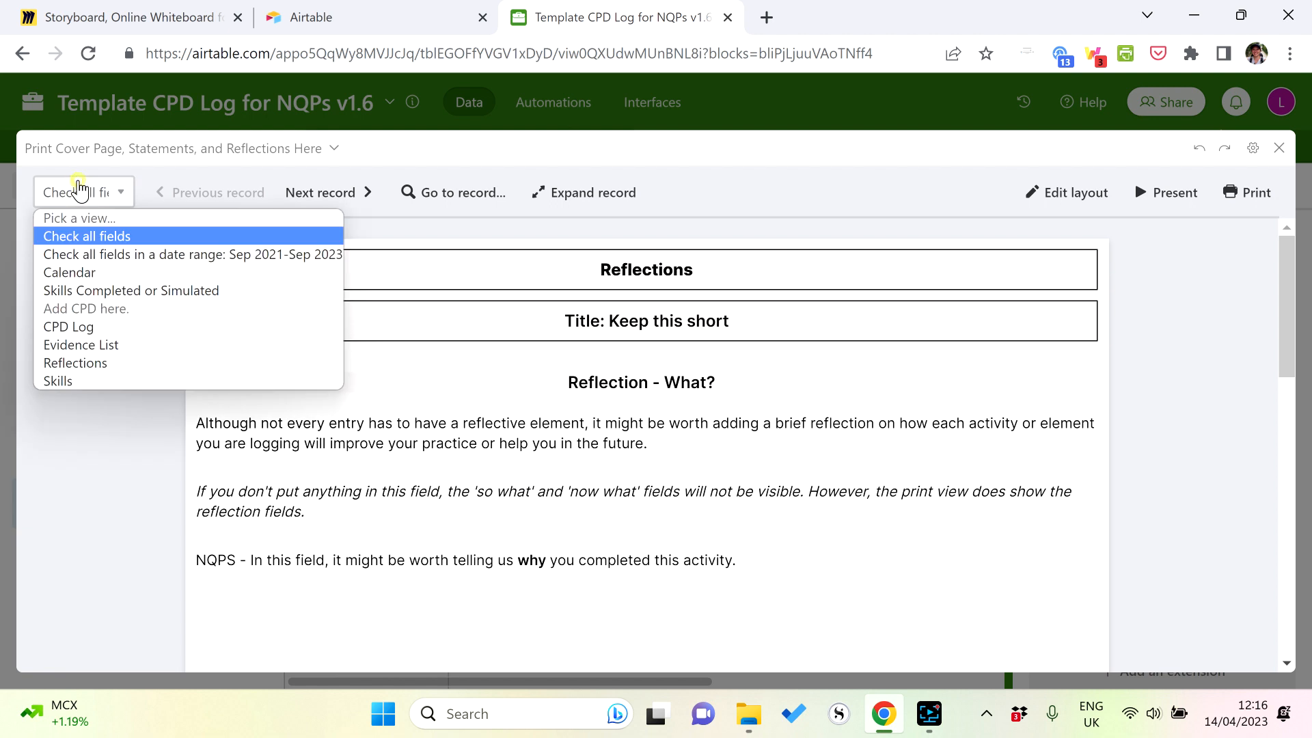
pyautogui.click(106, 197)
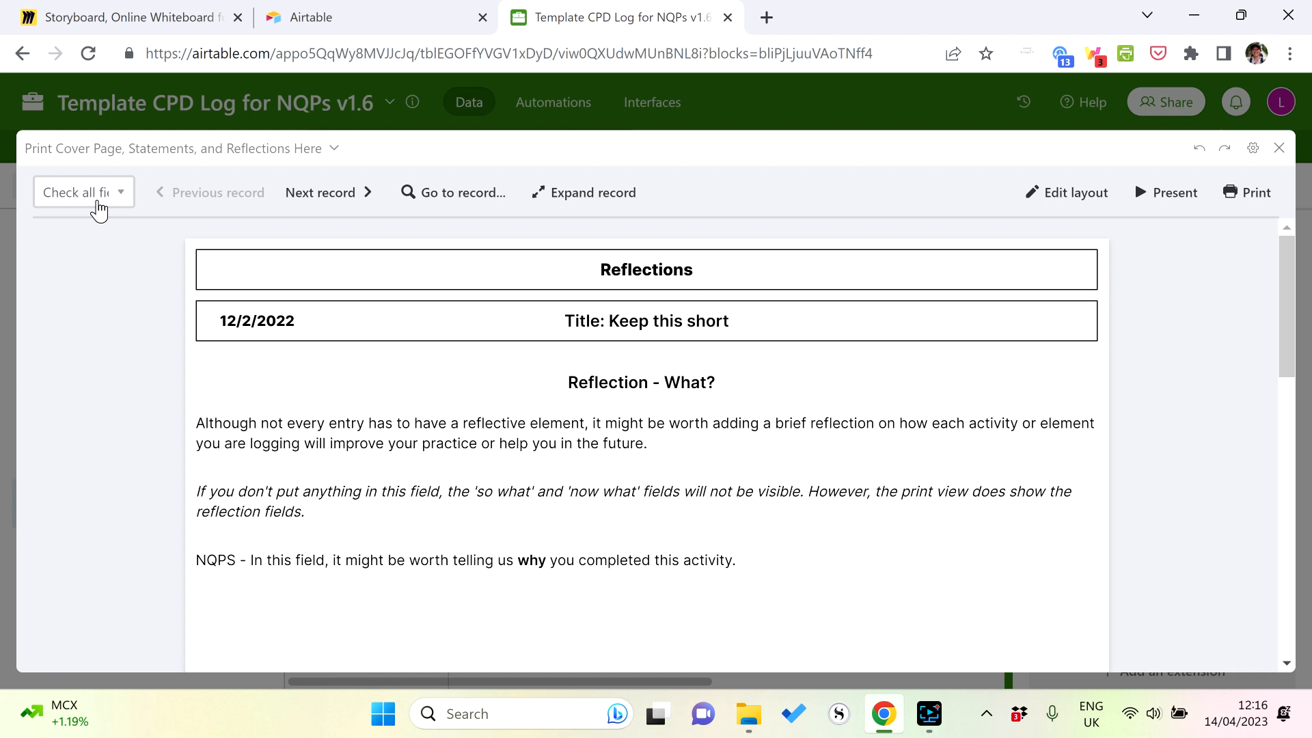
pyautogui.click(100, 205)
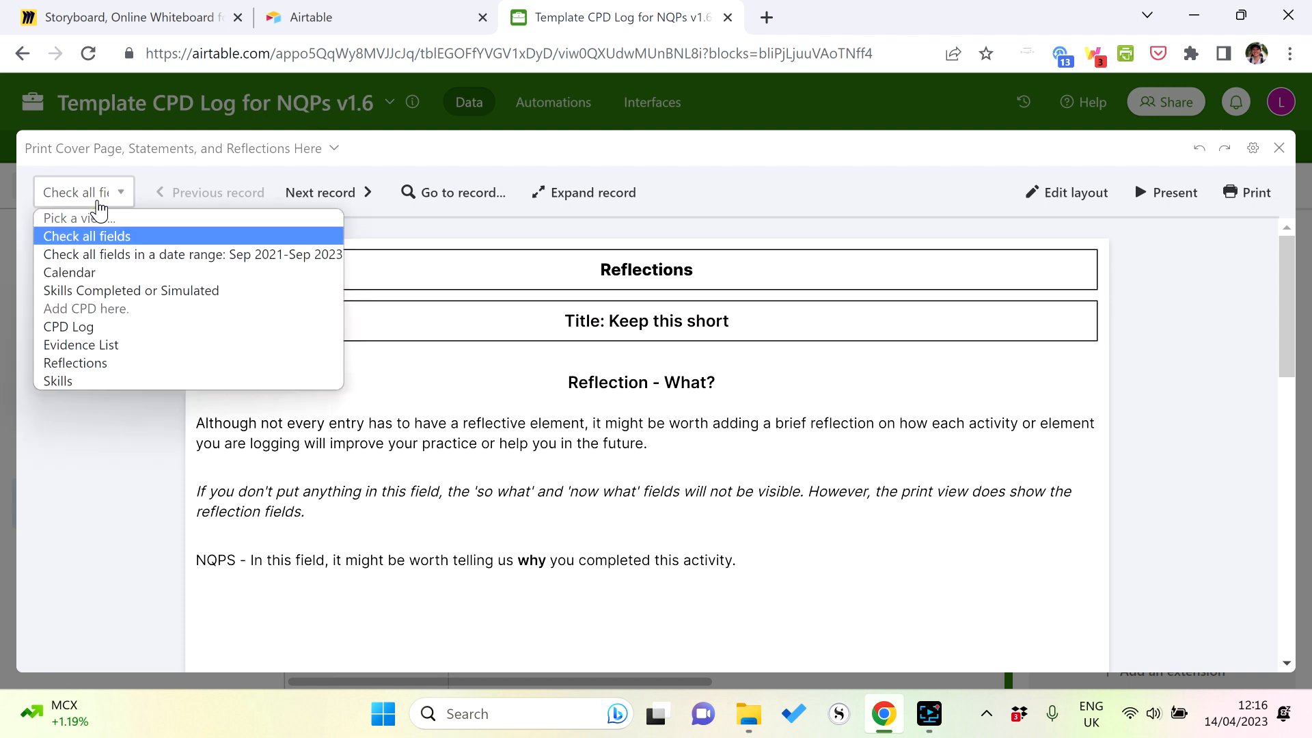
pyautogui.click(88, 365)
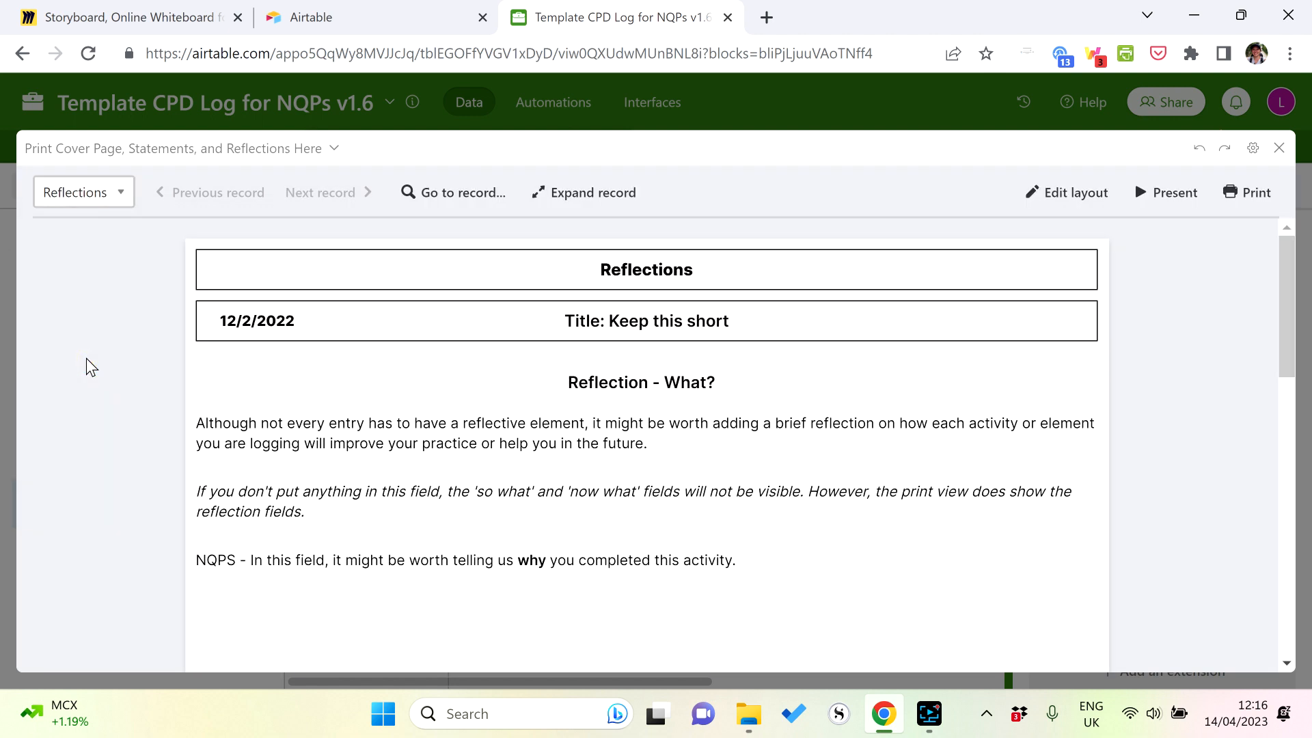
pyautogui.scroll(-7, 797, 365)
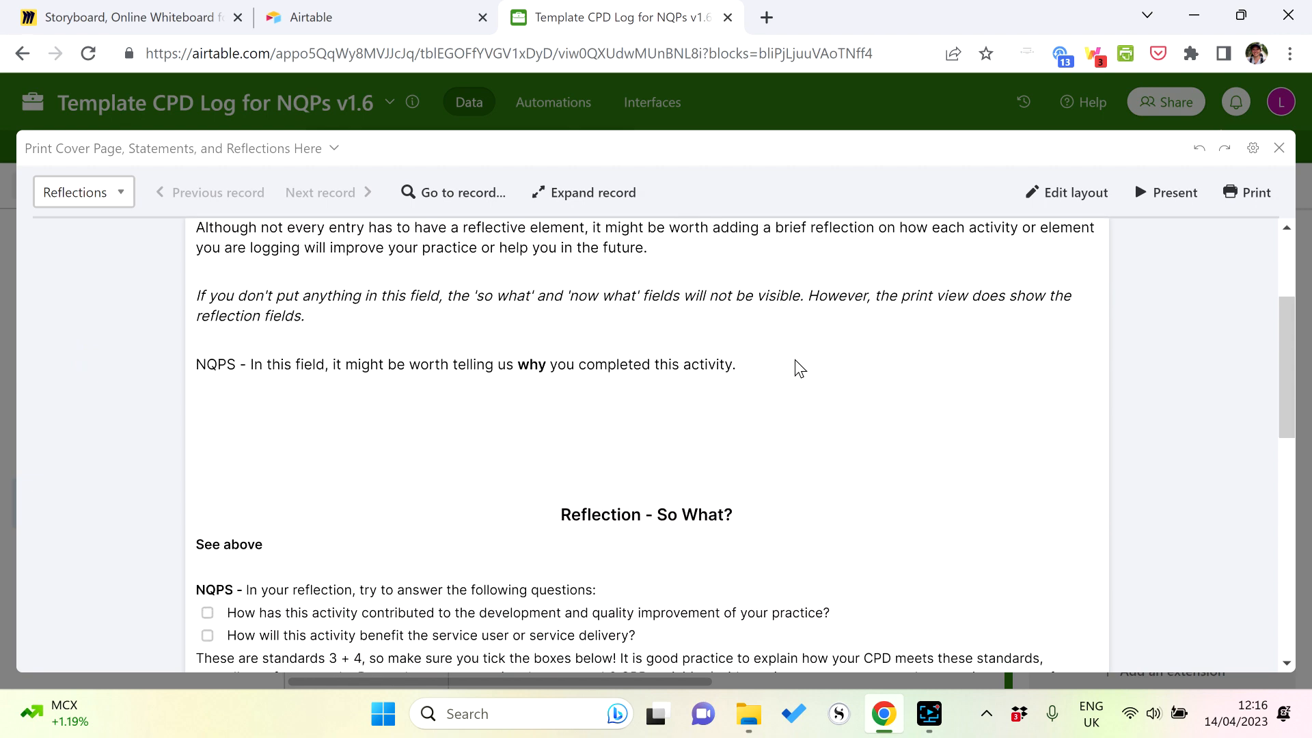
# Step: Set the print scope to records in the Reflections view, and generate the preview with the existing one-per-page A4 portrait settings
pyautogui.scroll(-5, 797, 366)
pyautogui.scroll(6, 796, 367)
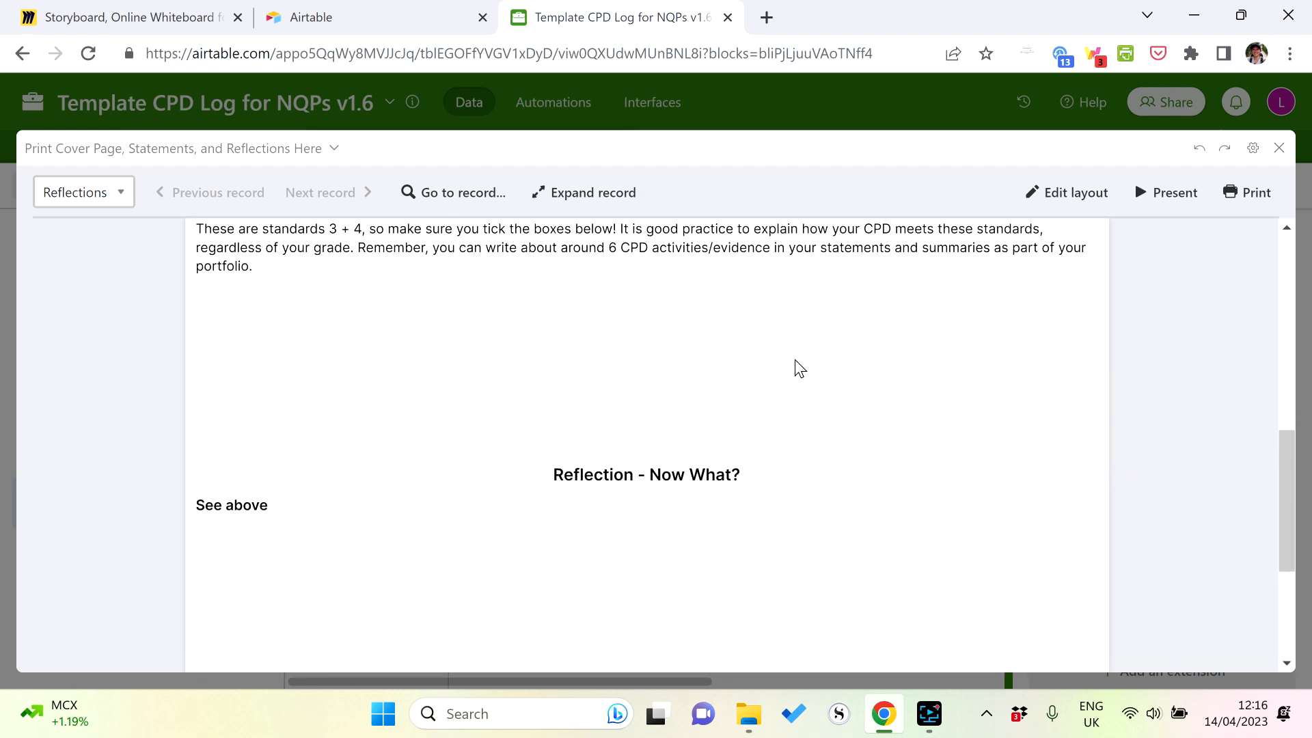
pyautogui.scroll(1, 796, 362)
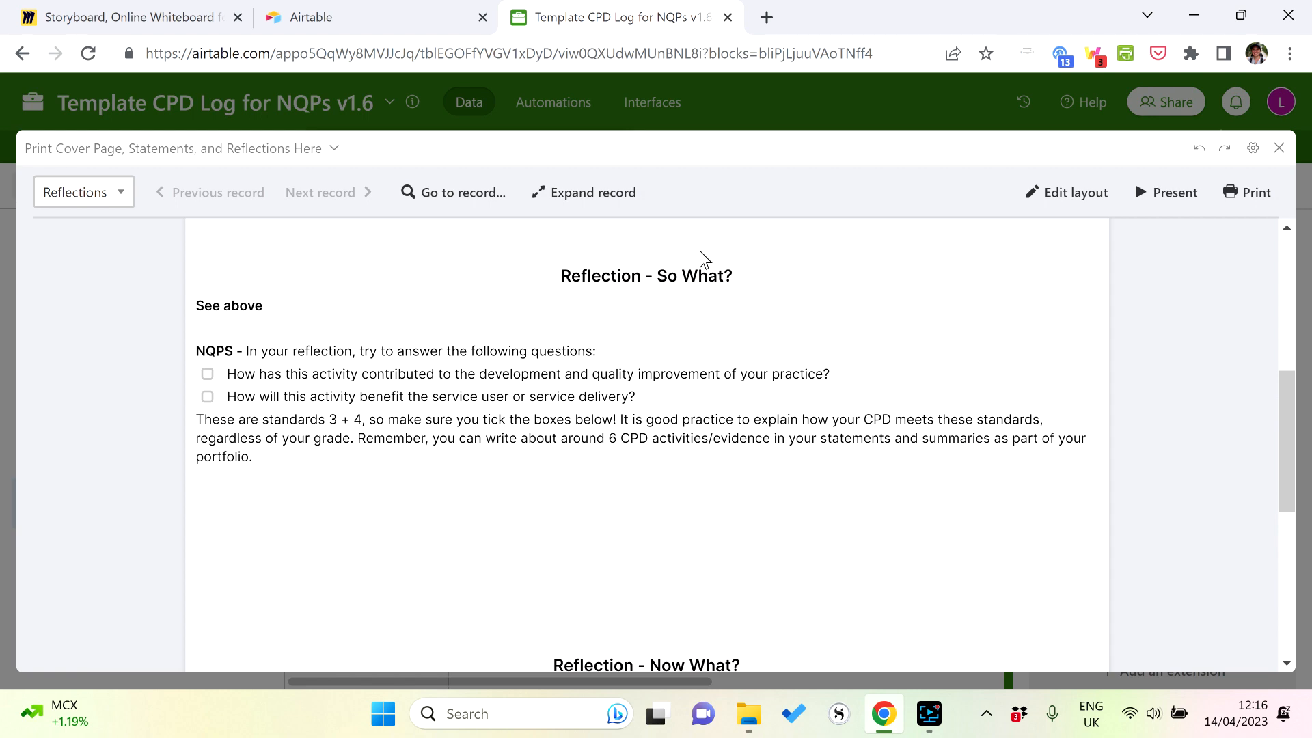
pyautogui.scroll(5, 682, 427)
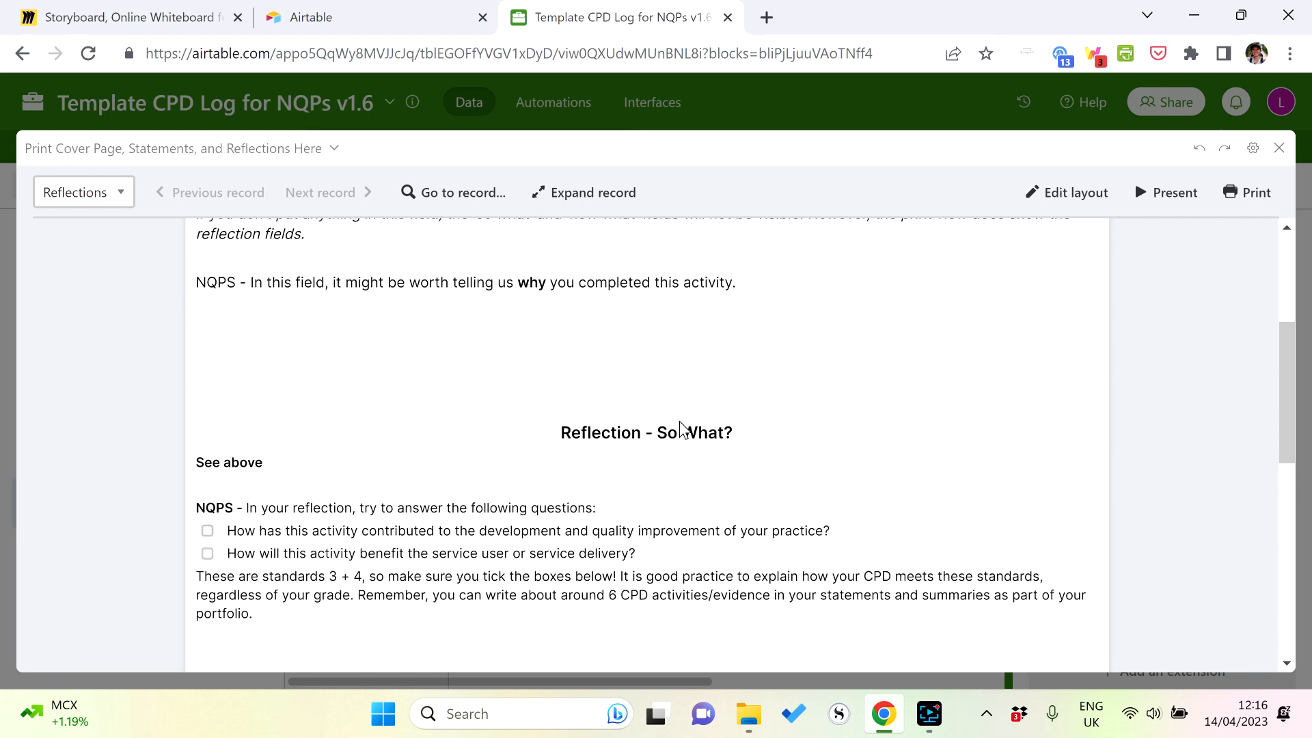
pyautogui.scroll(2, 681, 430)
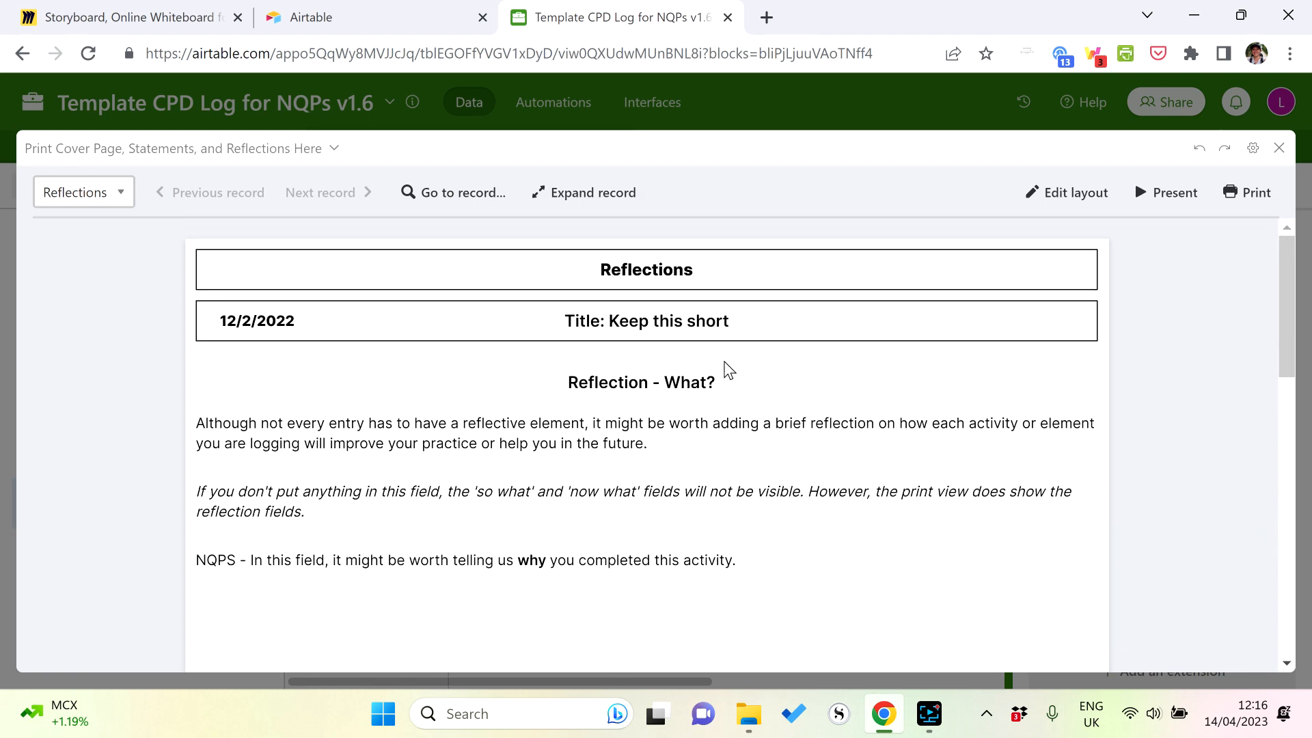
pyautogui.click(1249, 194)
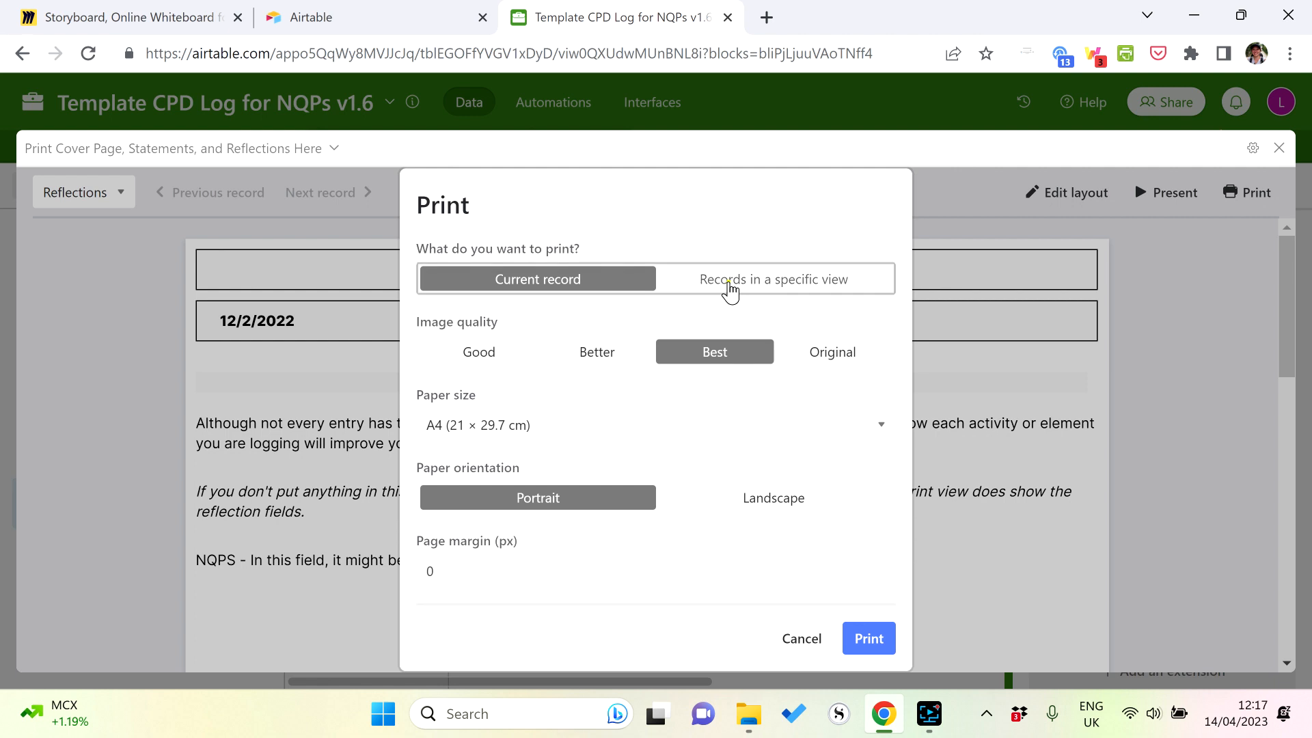
pyautogui.click(732, 285)
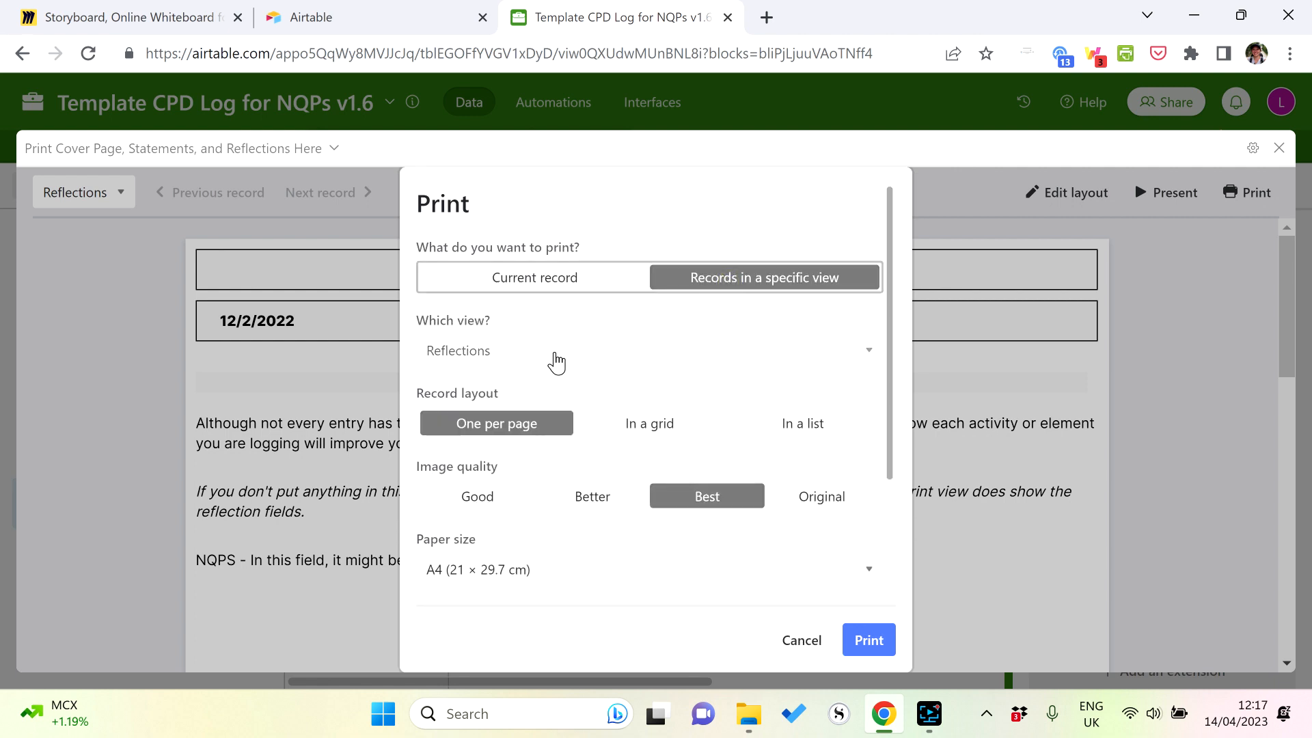
pyautogui.click(557, 359)
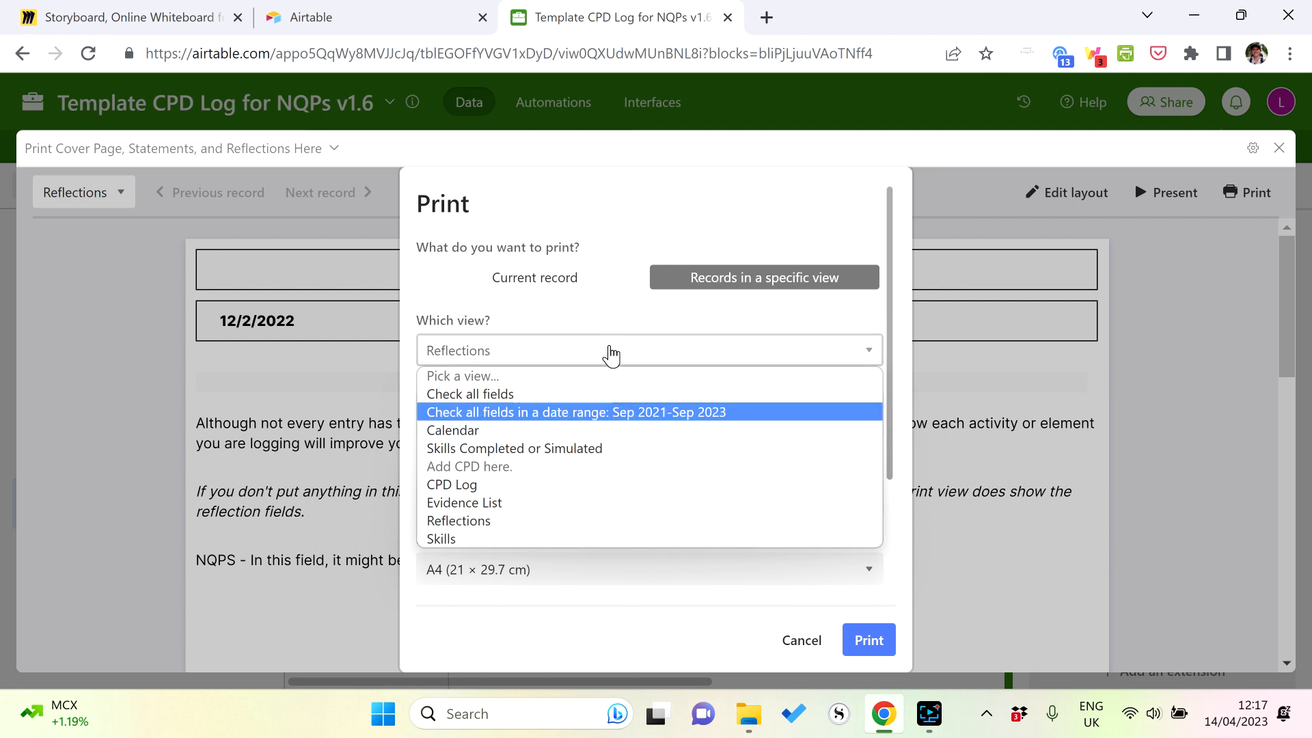
pyautogui.click(611, 354)
pyautogui.scroll(-3, 635, 393)
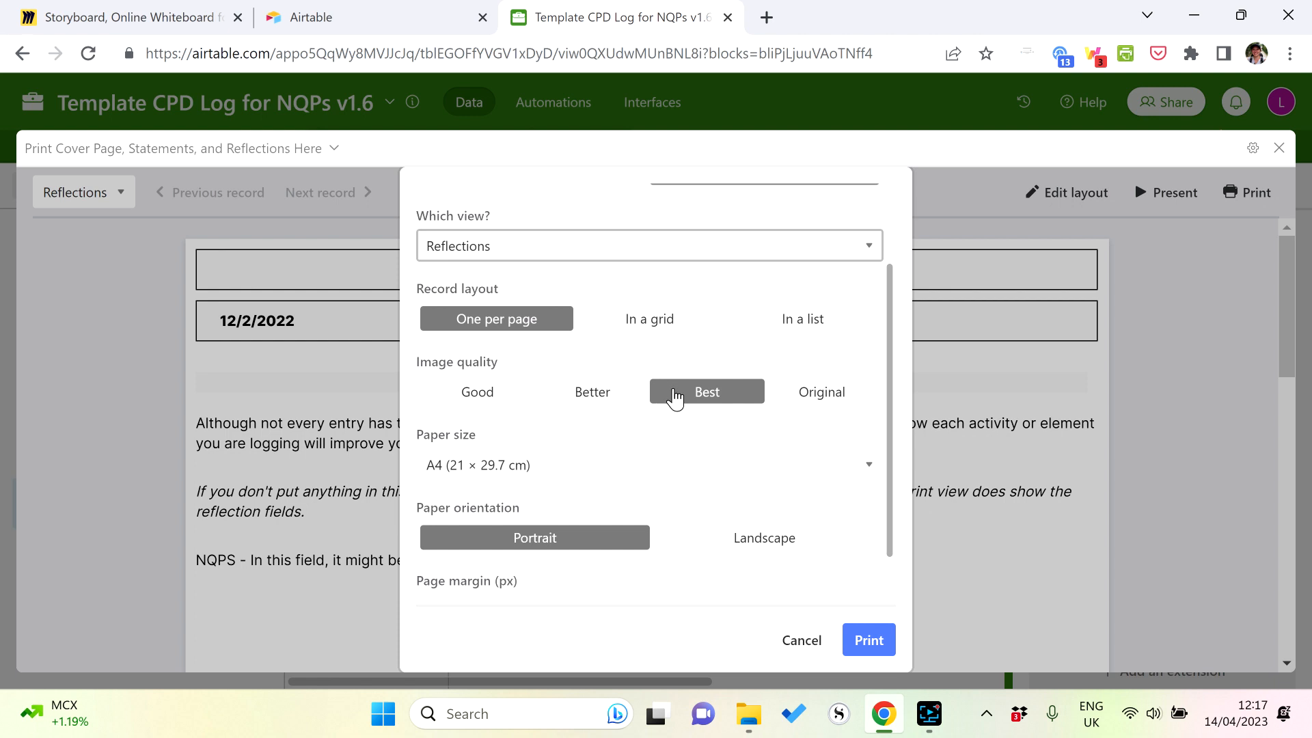
pyautogui.scroll(-1, 504, 469)
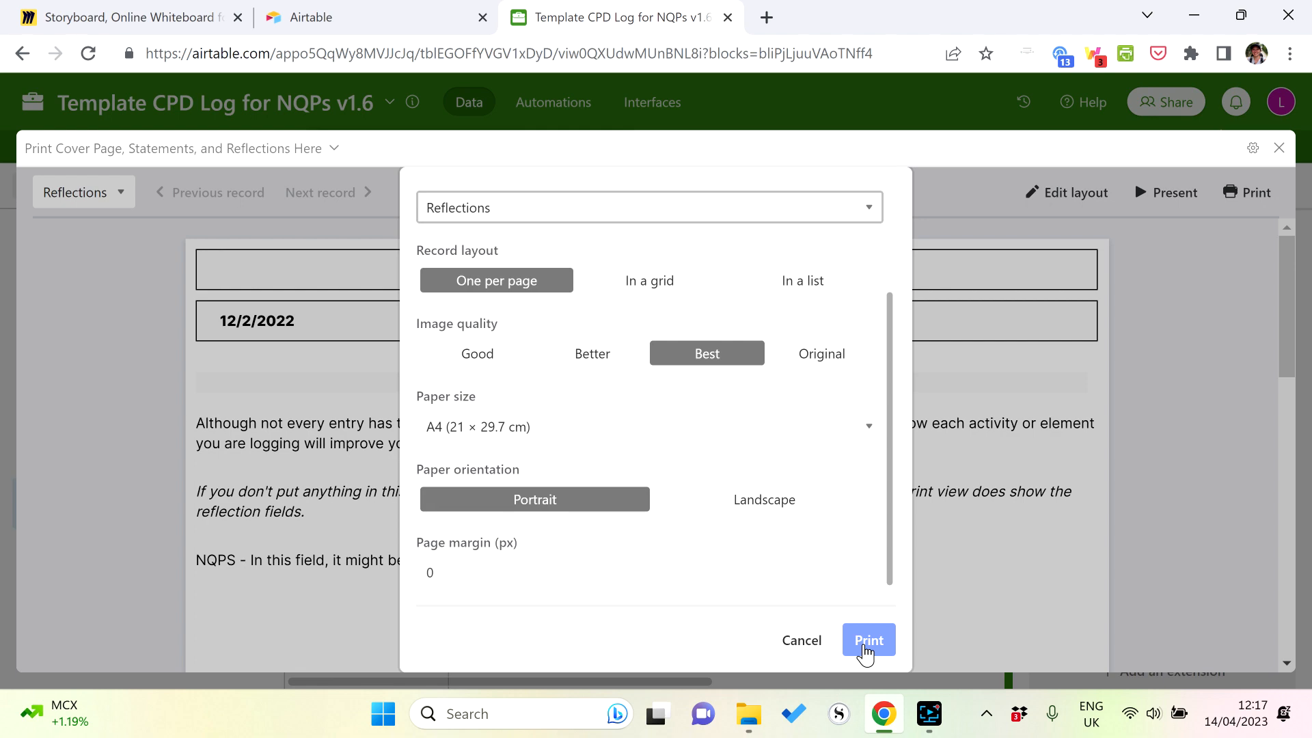
pyautogui.click(867, 641)
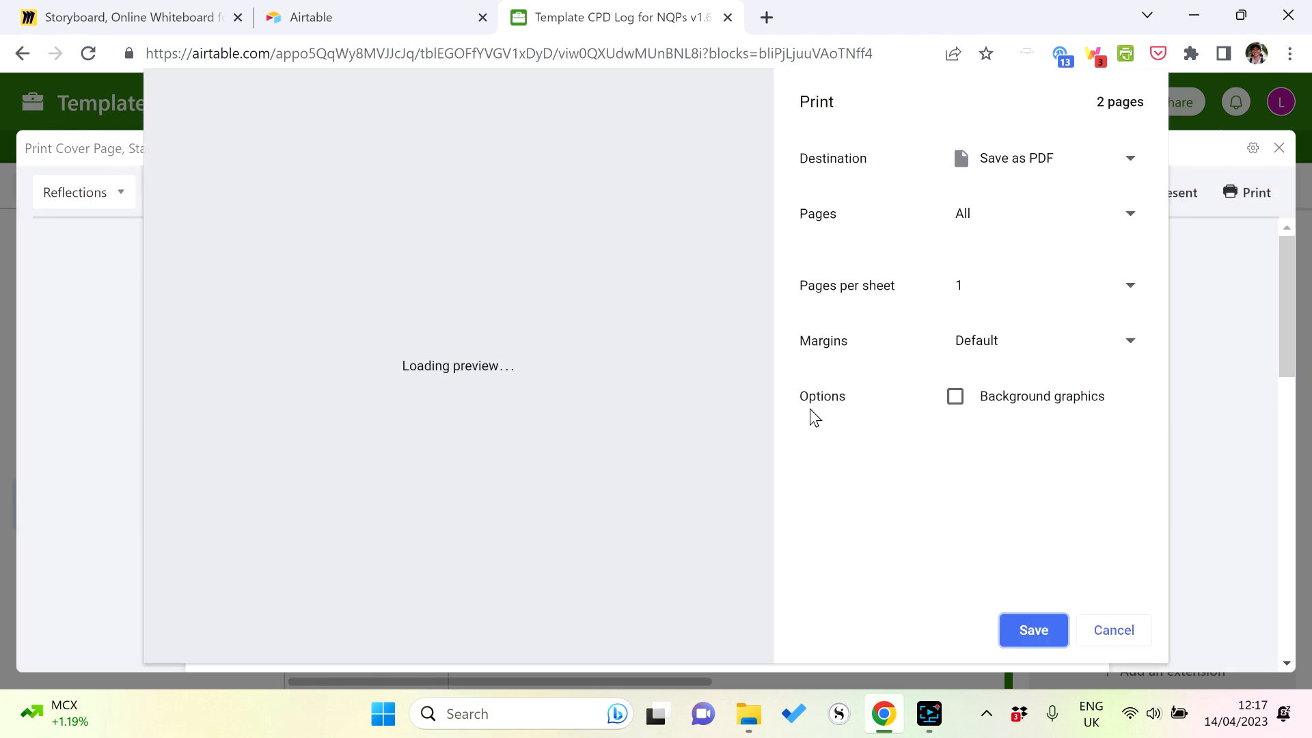
# Step: Check the Reflections print preview, save it as a PDF named reflections in the TEST folder, and close the expanded extension
pyautogui.scroll(-3, 638, 402)
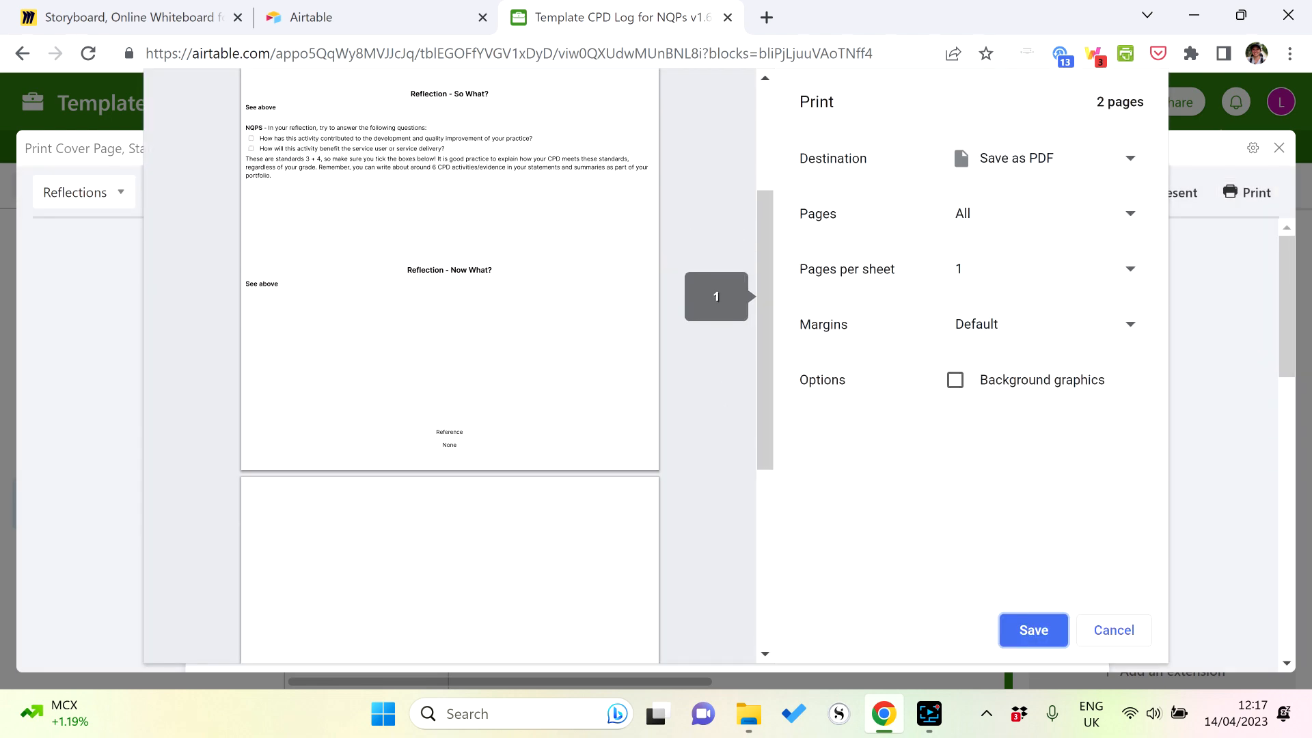
pyautogui.scroll(-5, 450, 402)
pyautogui.scroll(8, 450, 402)
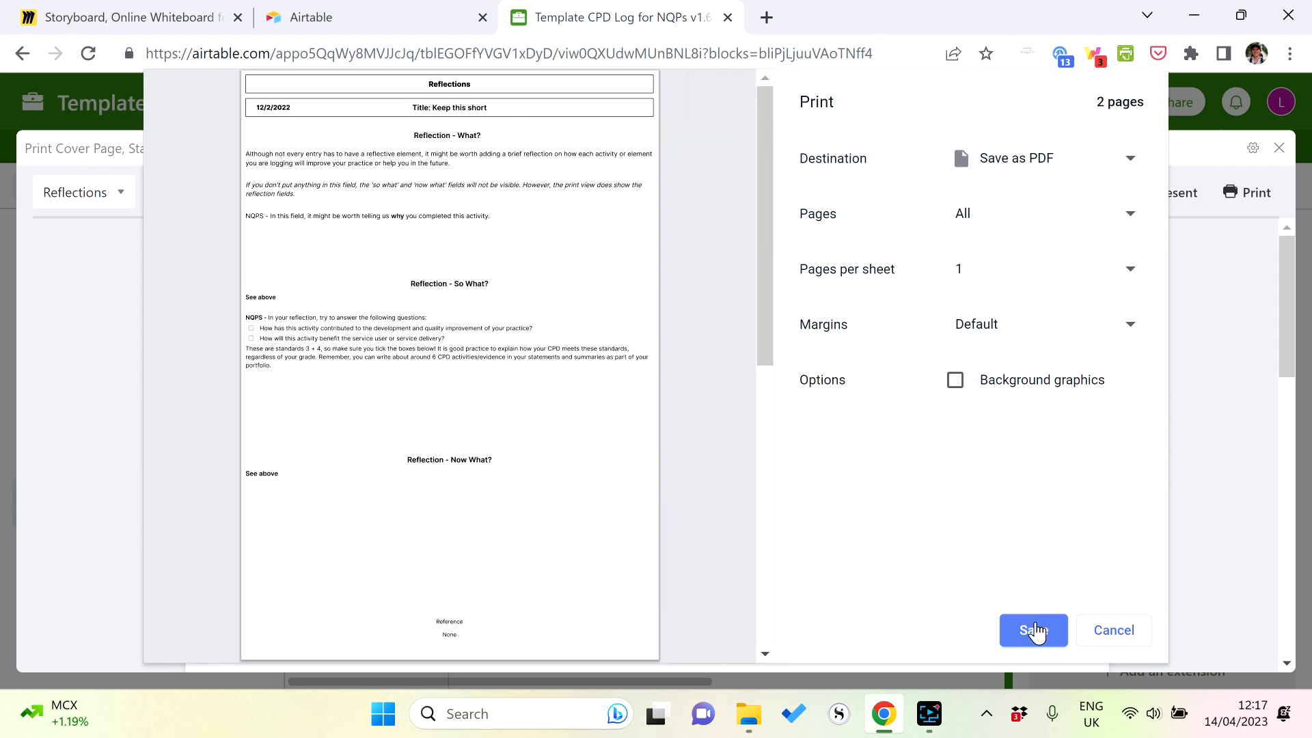
pyautogui.click(1035, 630)
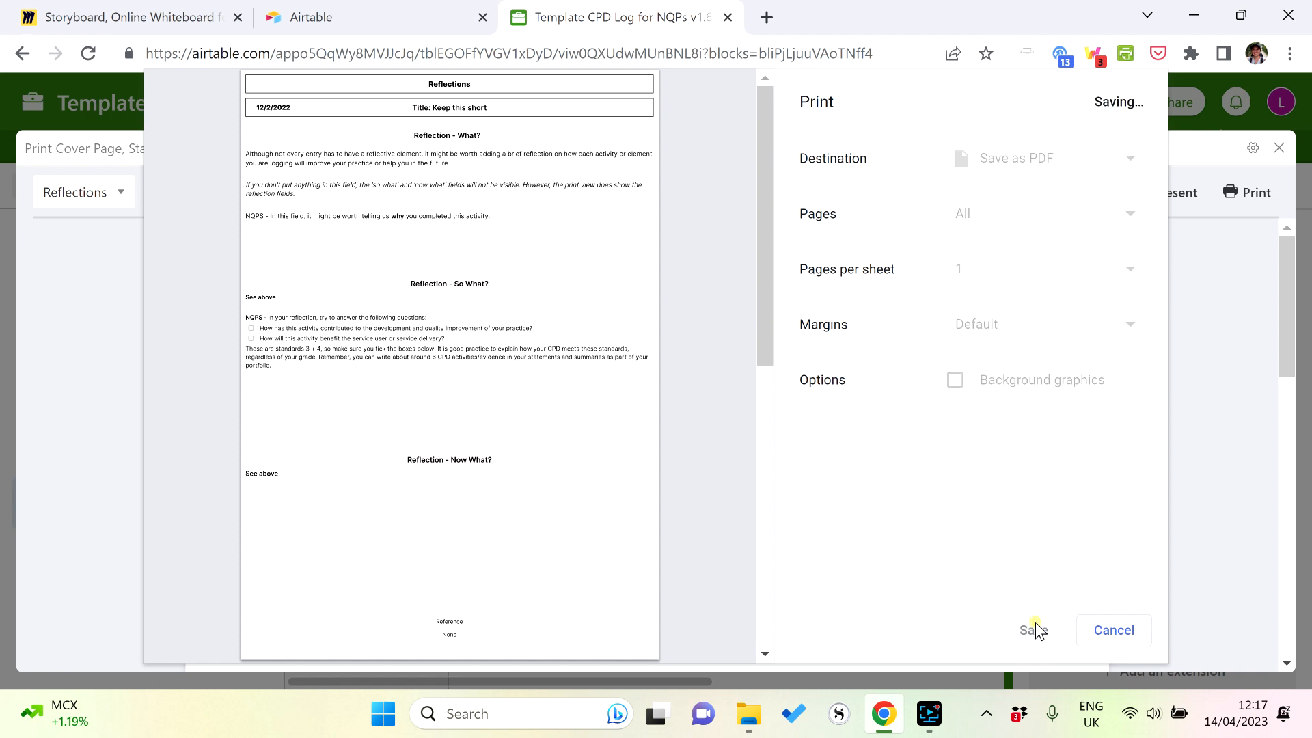
pyautogui.write('reflections')
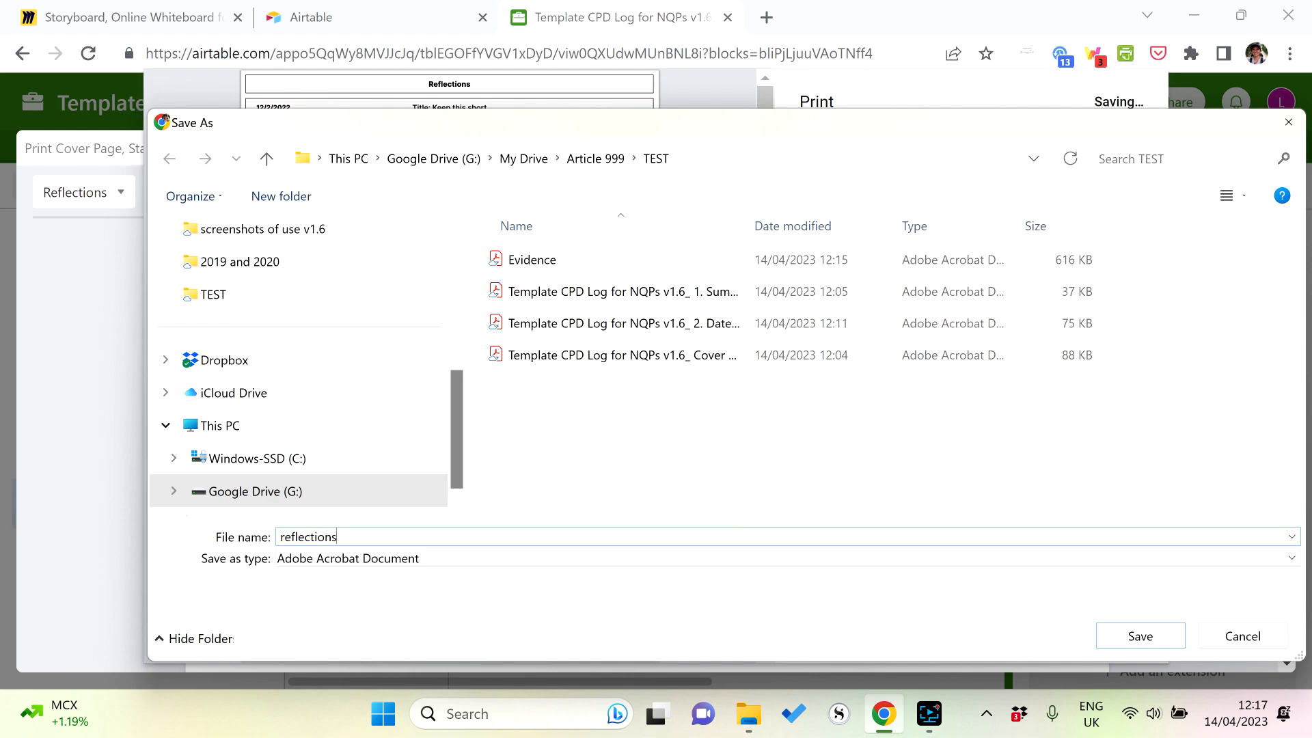
pyautogui.press('Return')
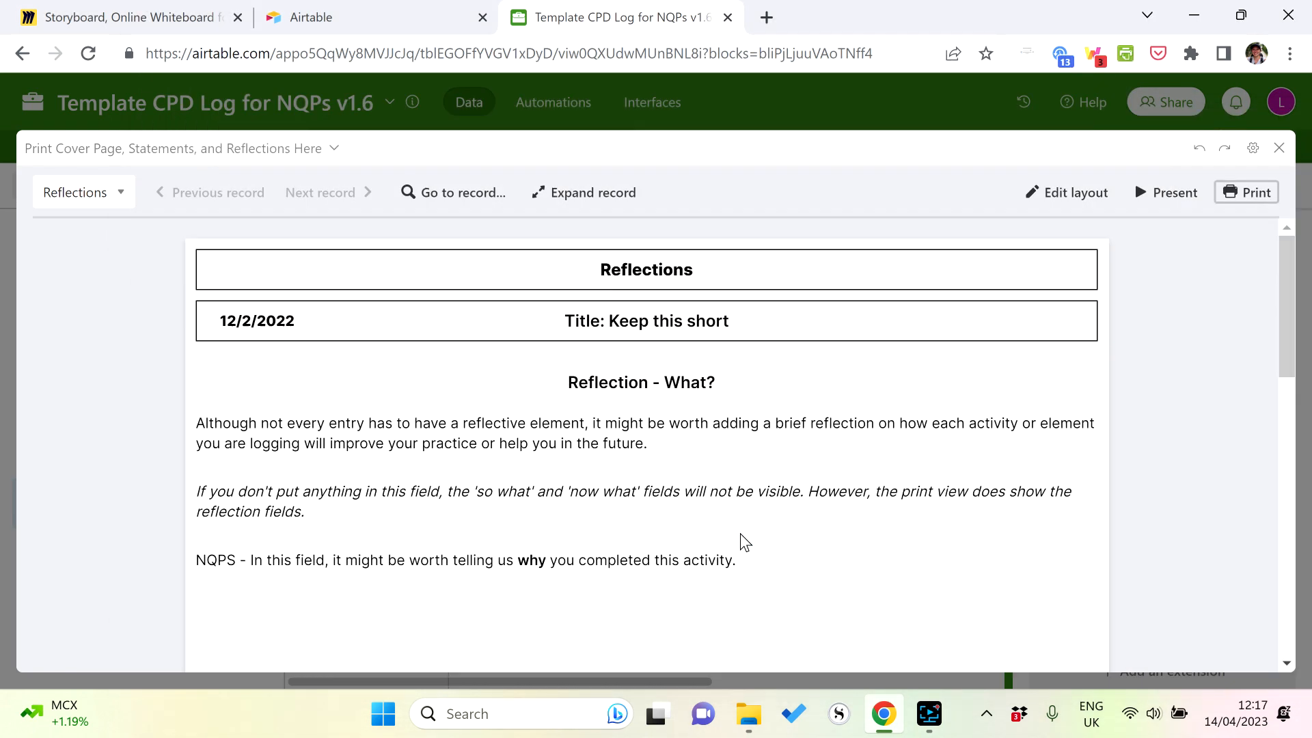
pyautogui.click(1278, 148)
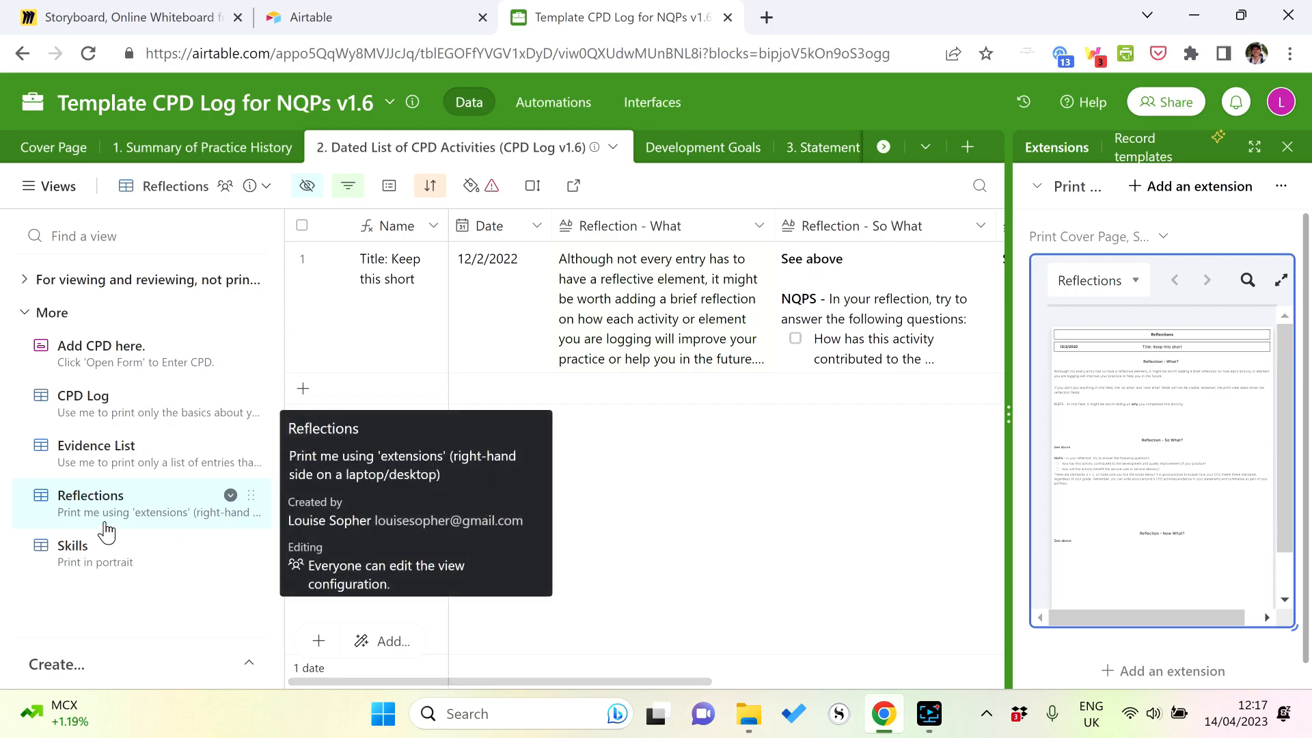
# Step: Open the Skills view, and generate its print preview with the existing A4 landscape settings
pyautogui.click(73, 547)
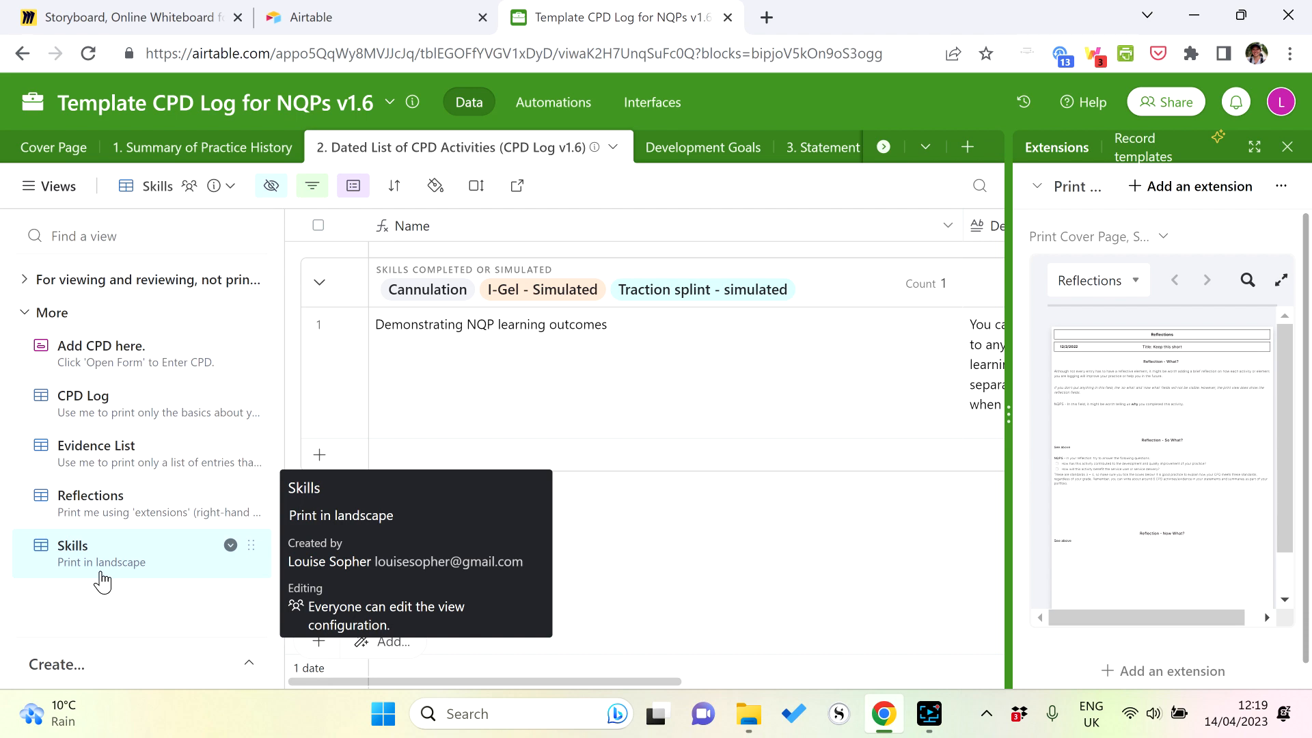
pyautogui.click(214, 186)
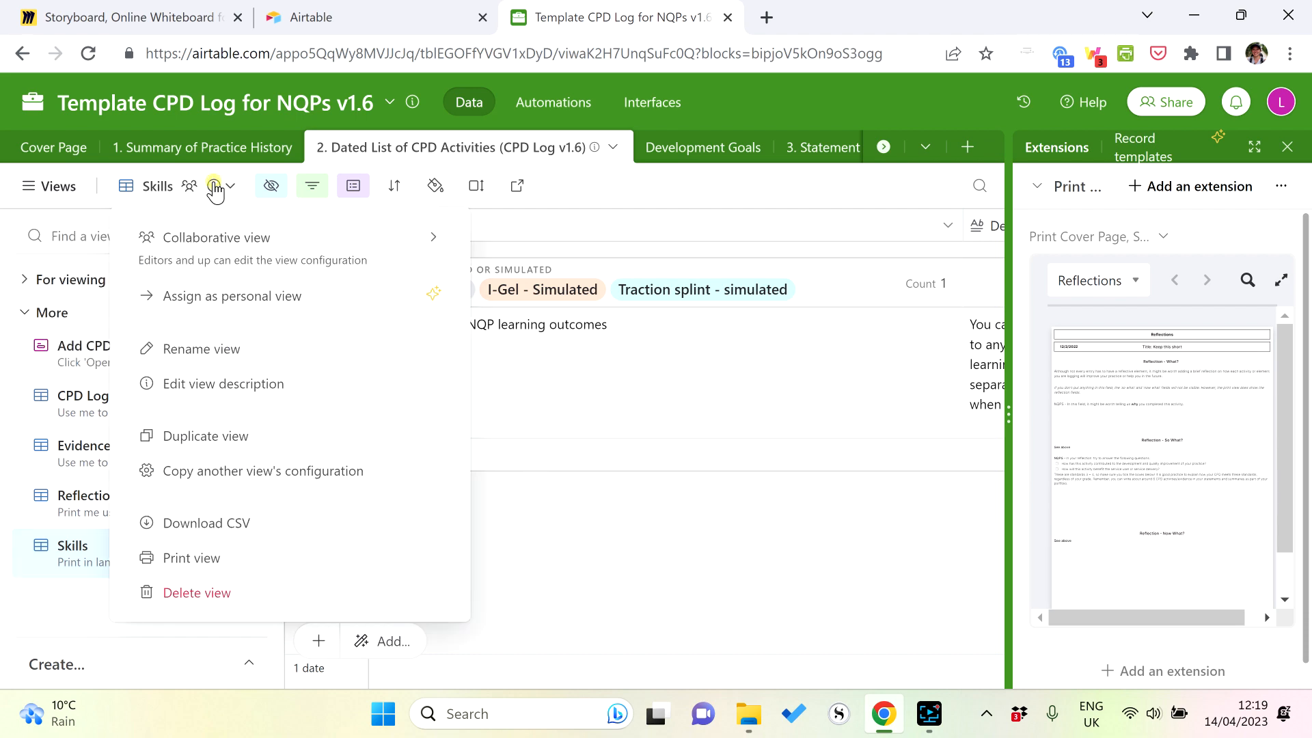
pyautogui.click(201, 557)
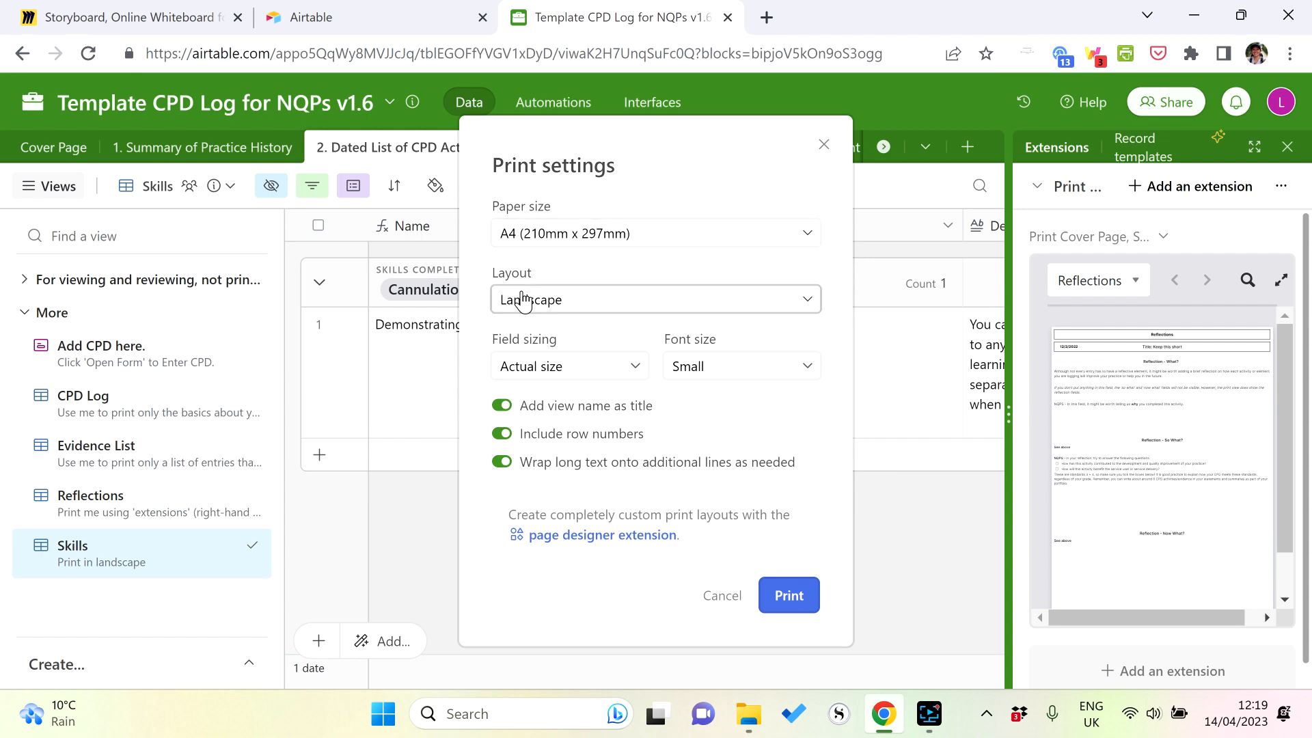
pyautogui.click(779, 596)
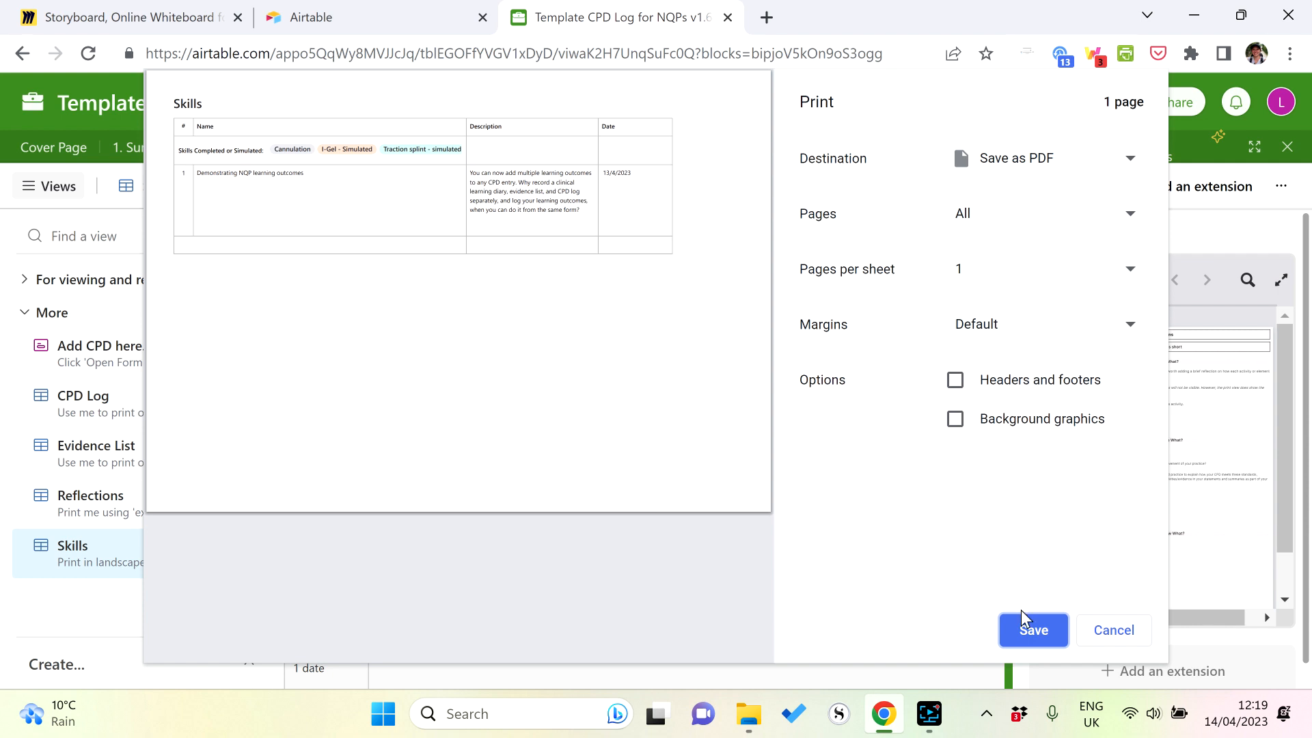
# Step: Save the Skills printout as skills in the TEST folder, replacing the existing PDF, and close the print settings
pyautogui.click(1015, 637)
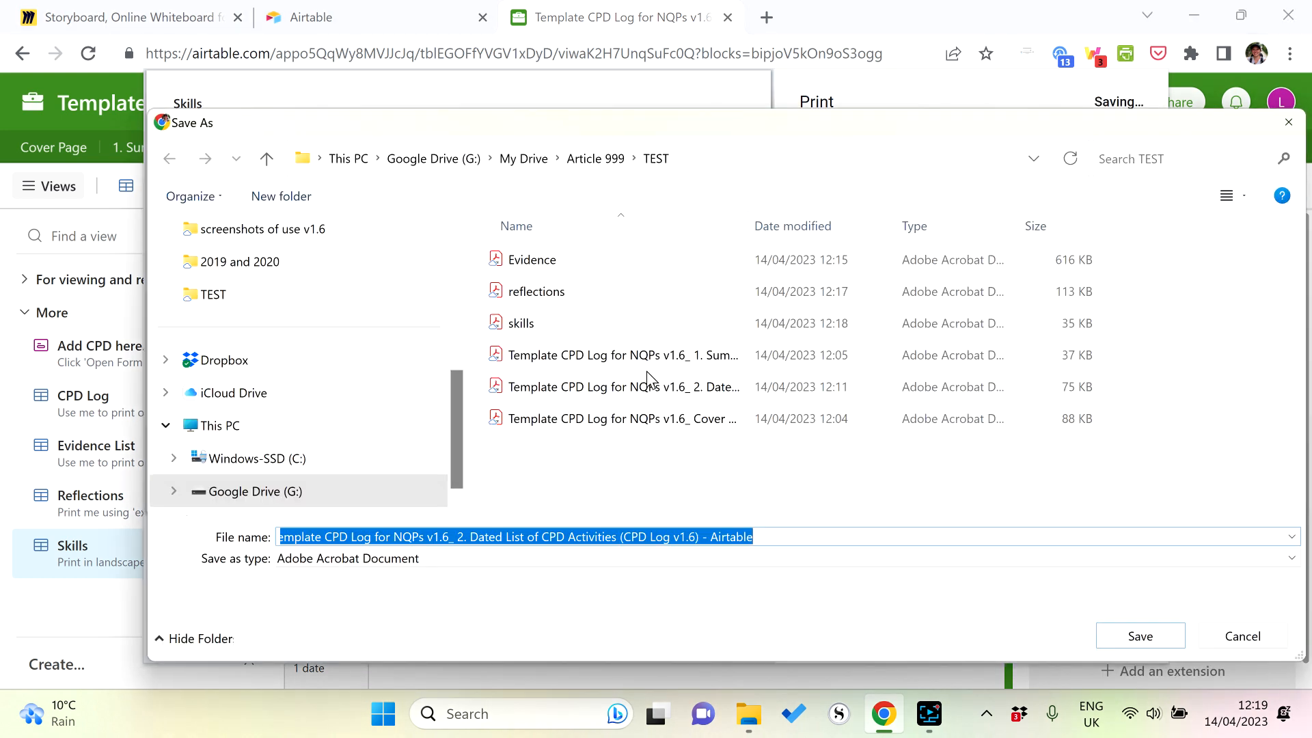
pyautogui.click(600, 325)
pyautogui.click(1138, 637)
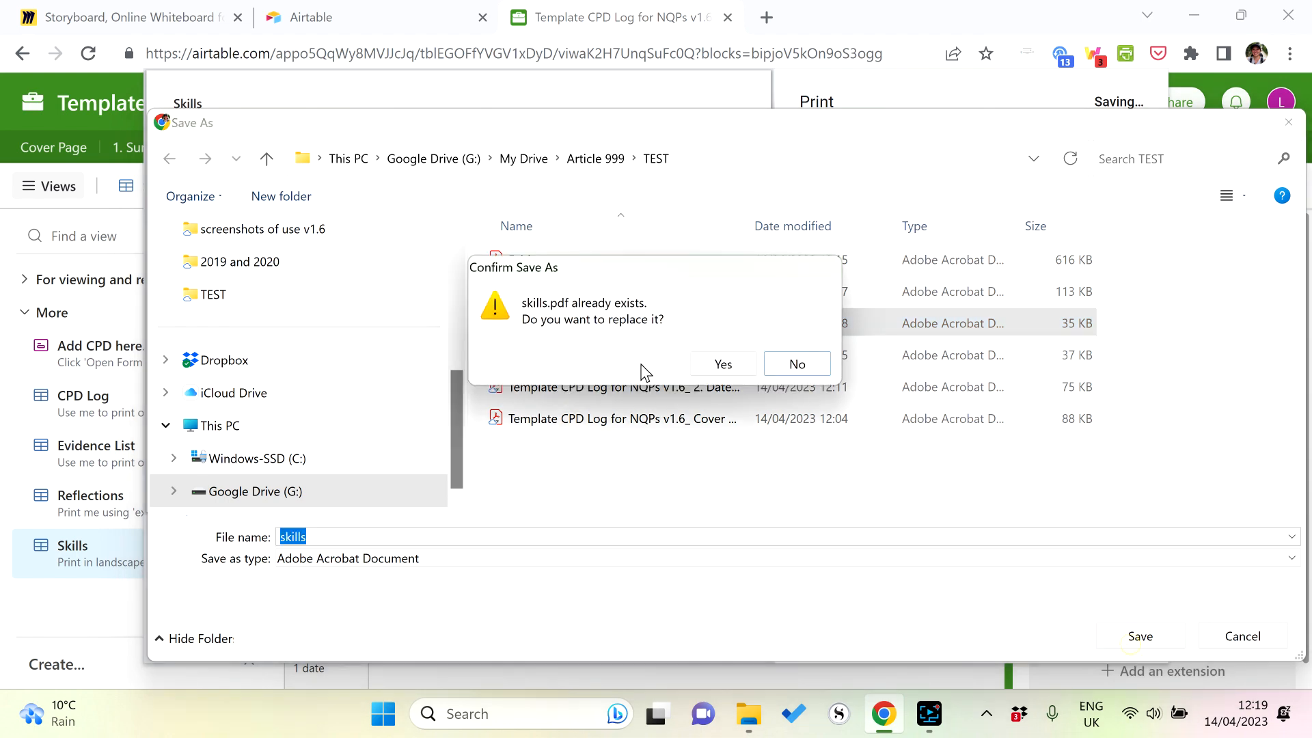
pyautogui.click(730, 372)
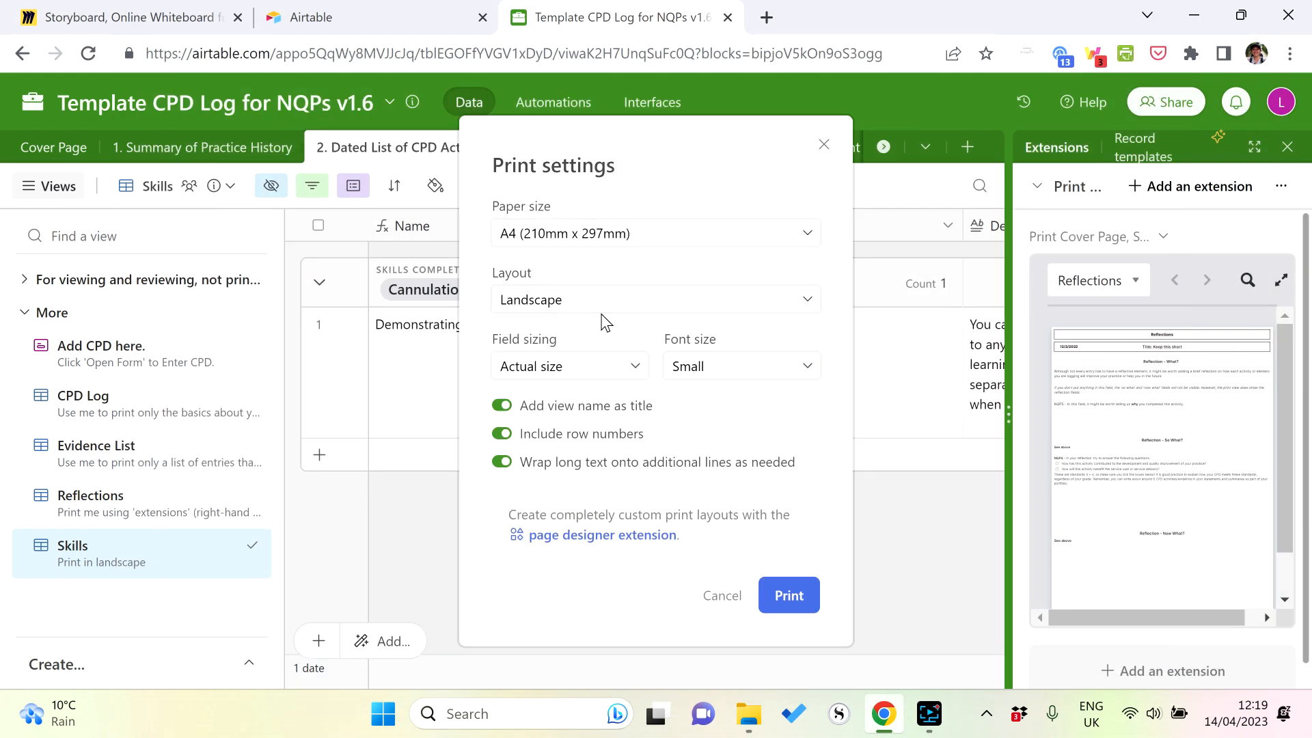
pyautogui.click(730, 595)
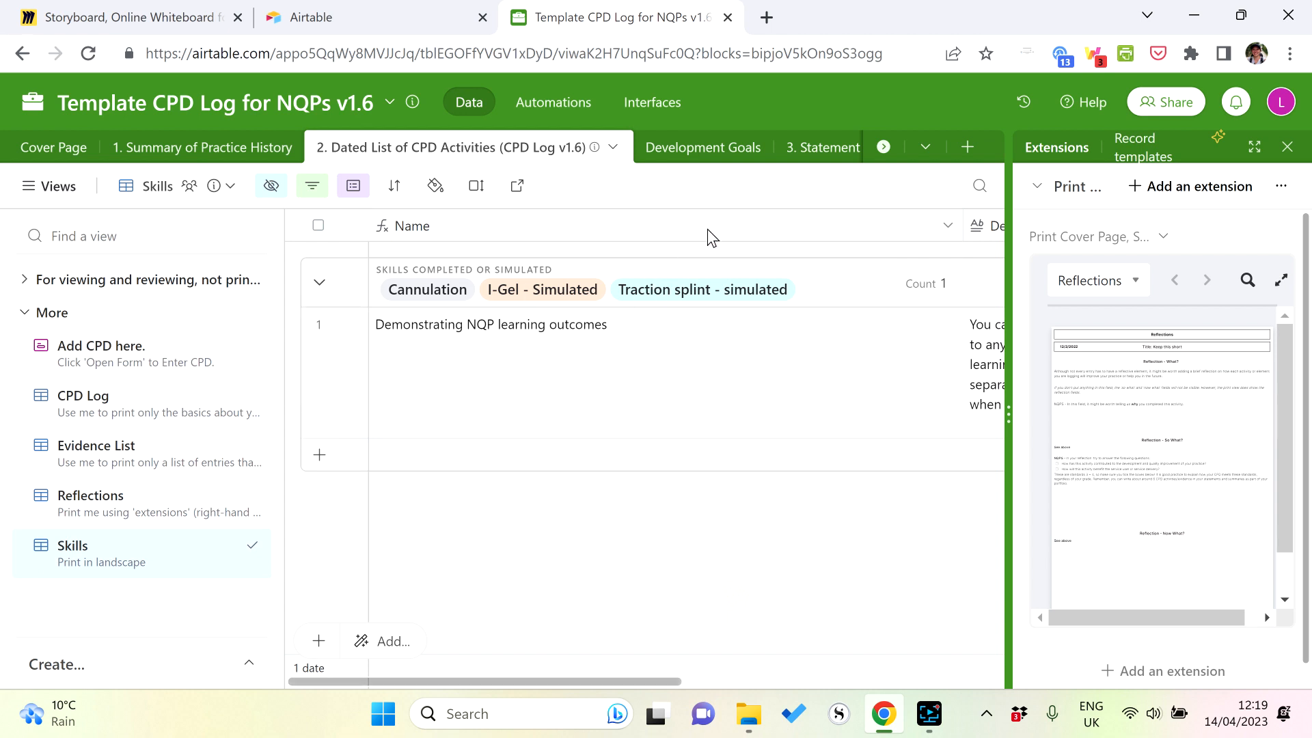
# Step: Open the Development Goals table, and look over its columns from Date Created or Started through Status
pyautogui.click(884, 147)
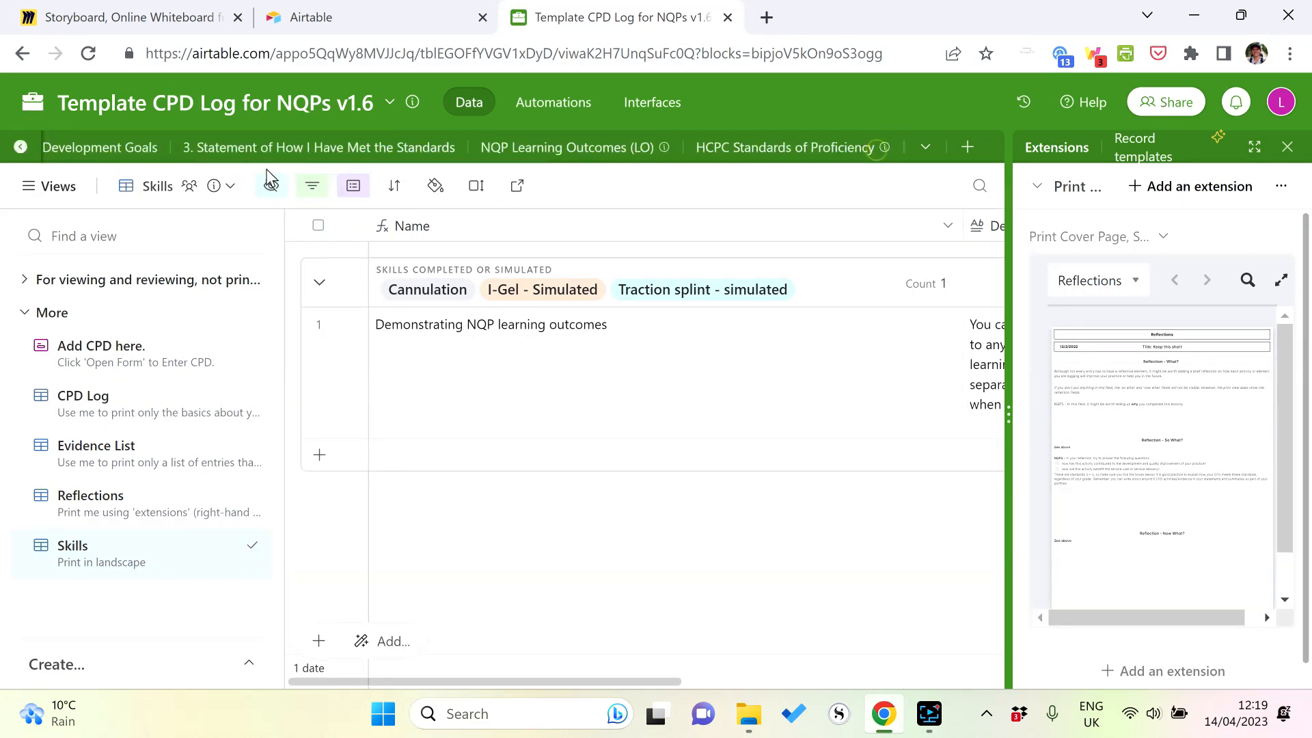
pyautogui.click(114, 149)
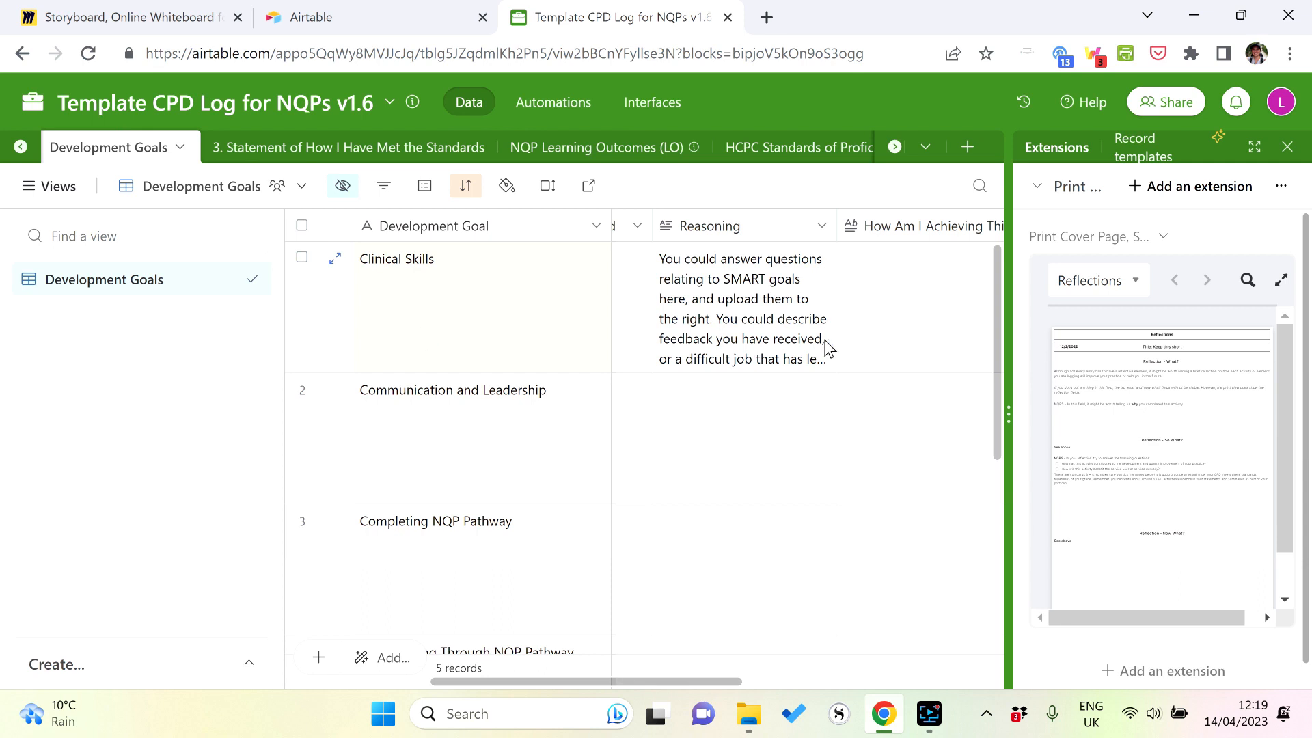
pyautogui.hscroll(-5, 823, 345)
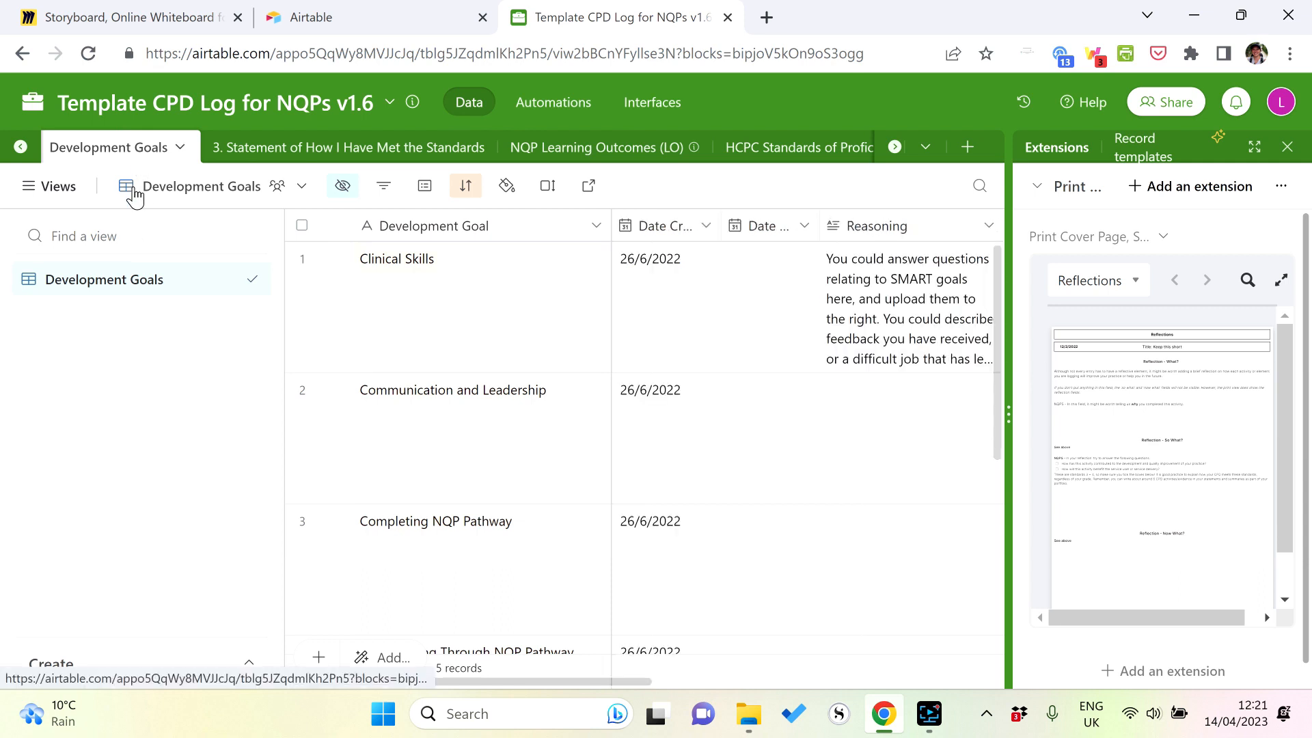
pyautogui.hscroll(10, 498, 434)
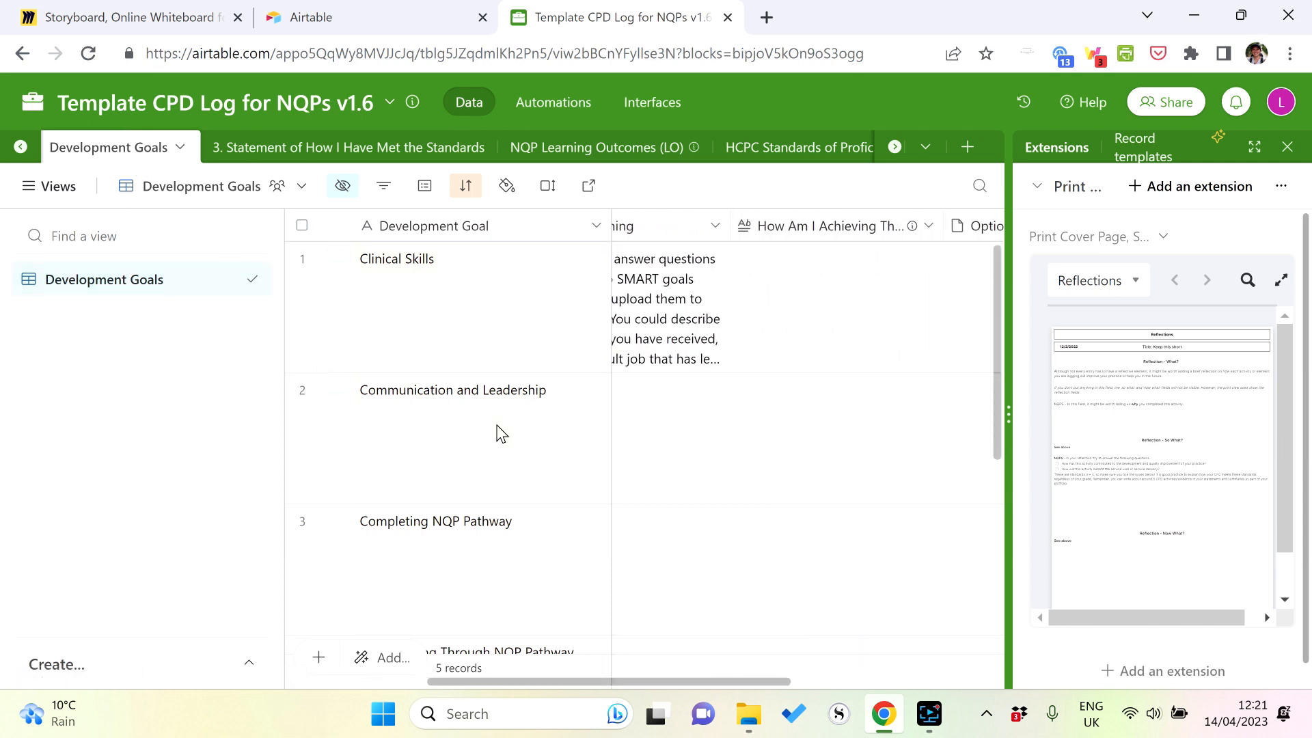
pyautogui.hscroll(5, 498, 434)
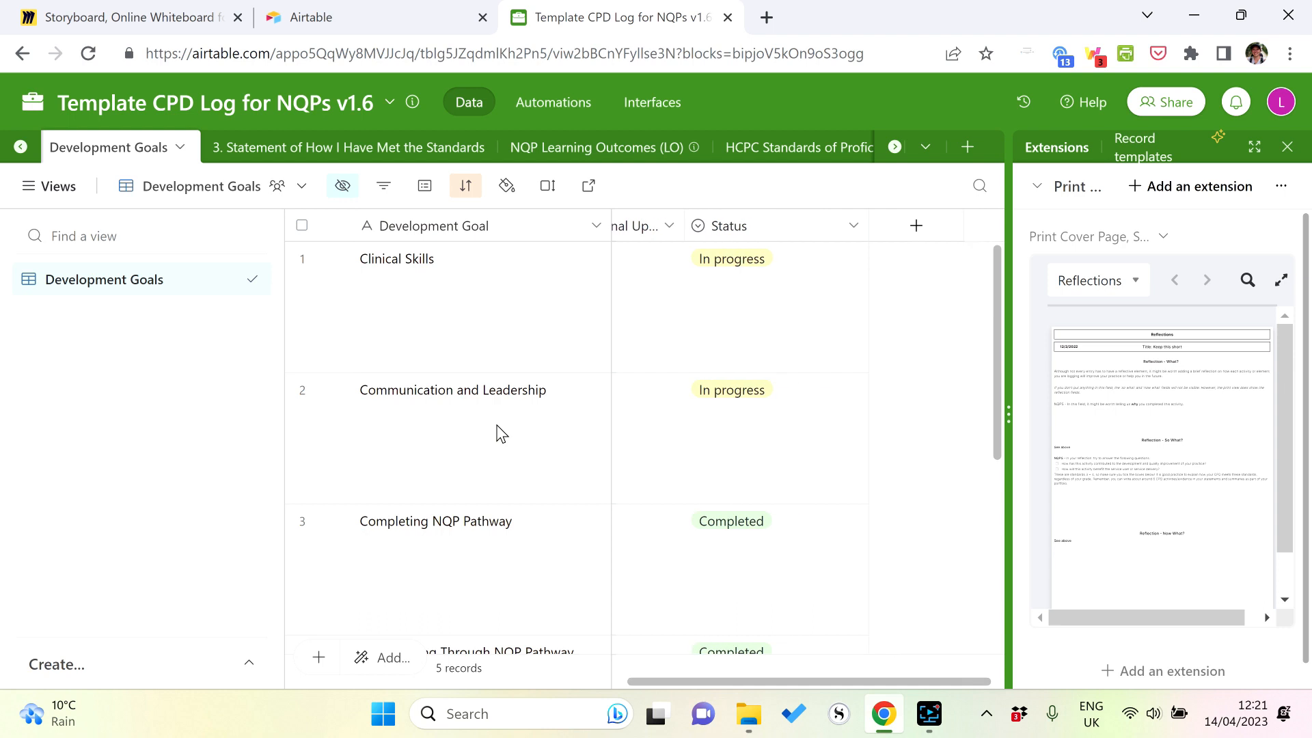
pyautogui.click(740, 236)
pyautogui.hscroll(-2, 736, 229)
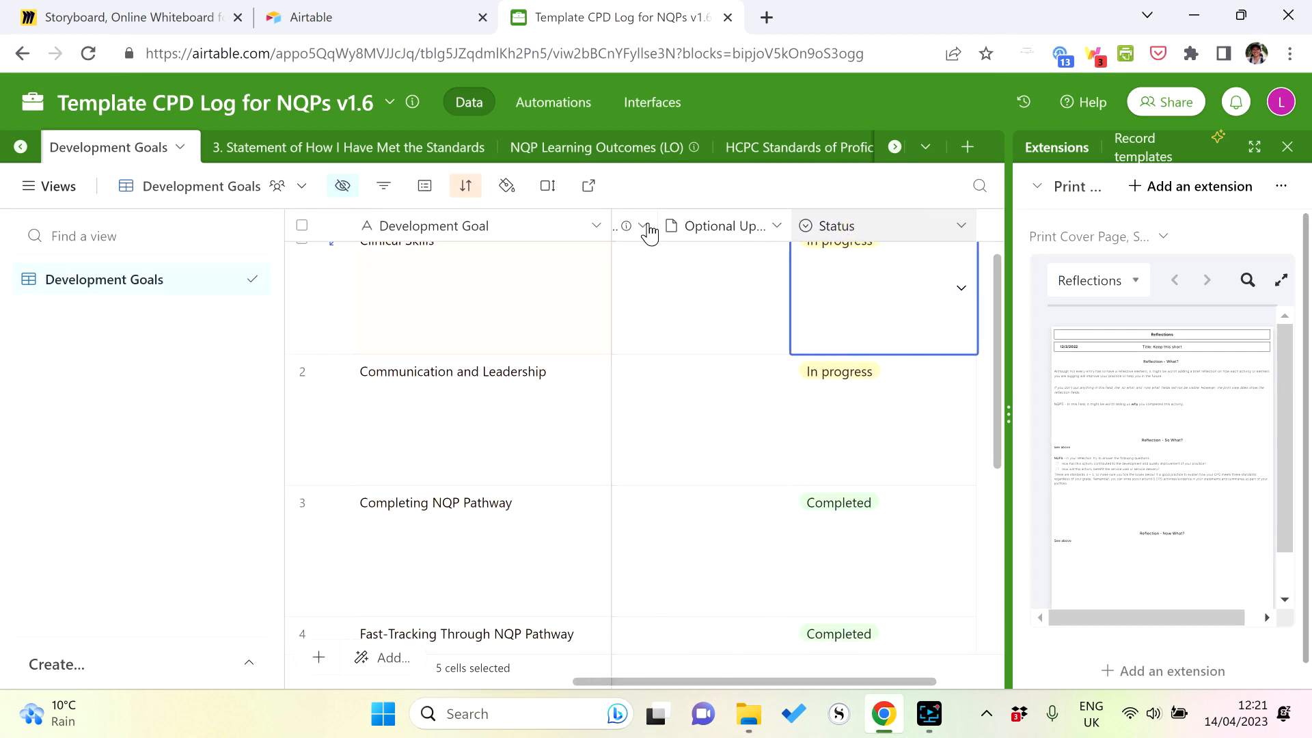
pyautogui.scroll(1, 653, 337)
pyautogui.hscroll(-5, 653, 337)
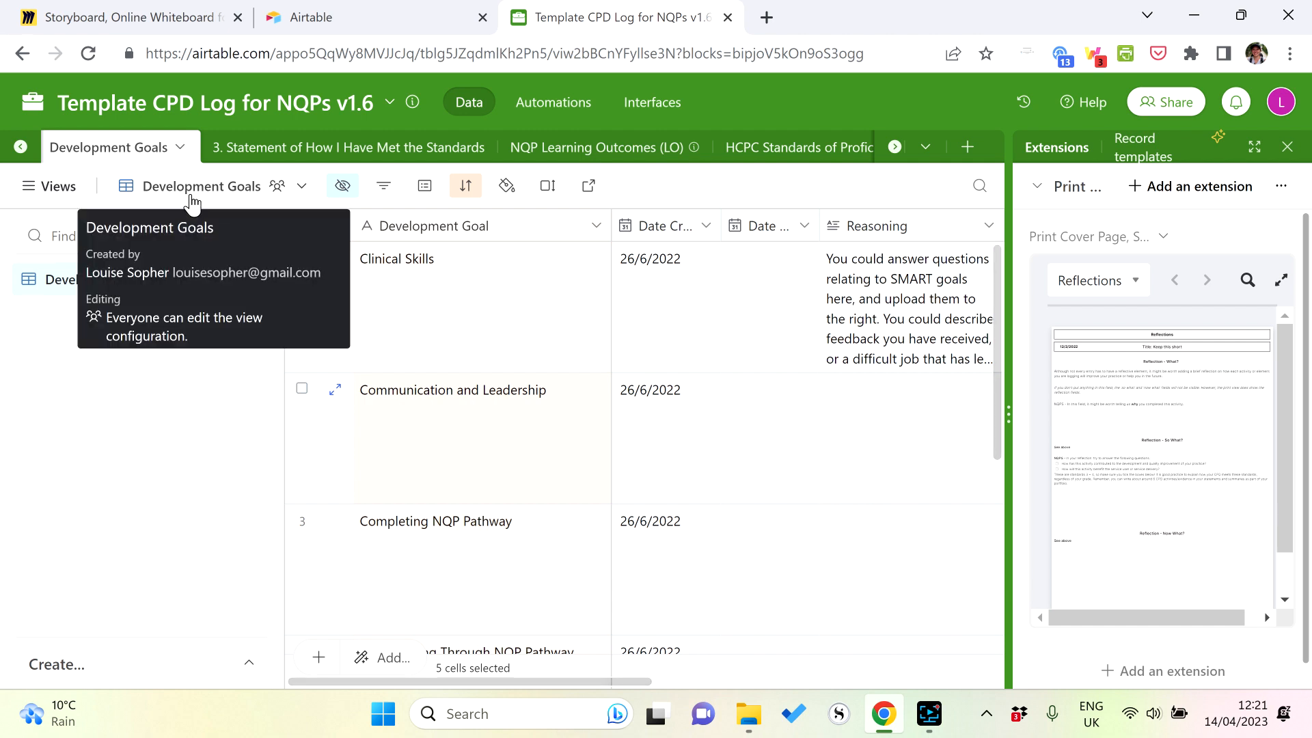
# Step: Review the fields shown in the Development Goals view, and generate and check its print preview with the existing A4 landscape settings
pyautogui.click(343, 185)
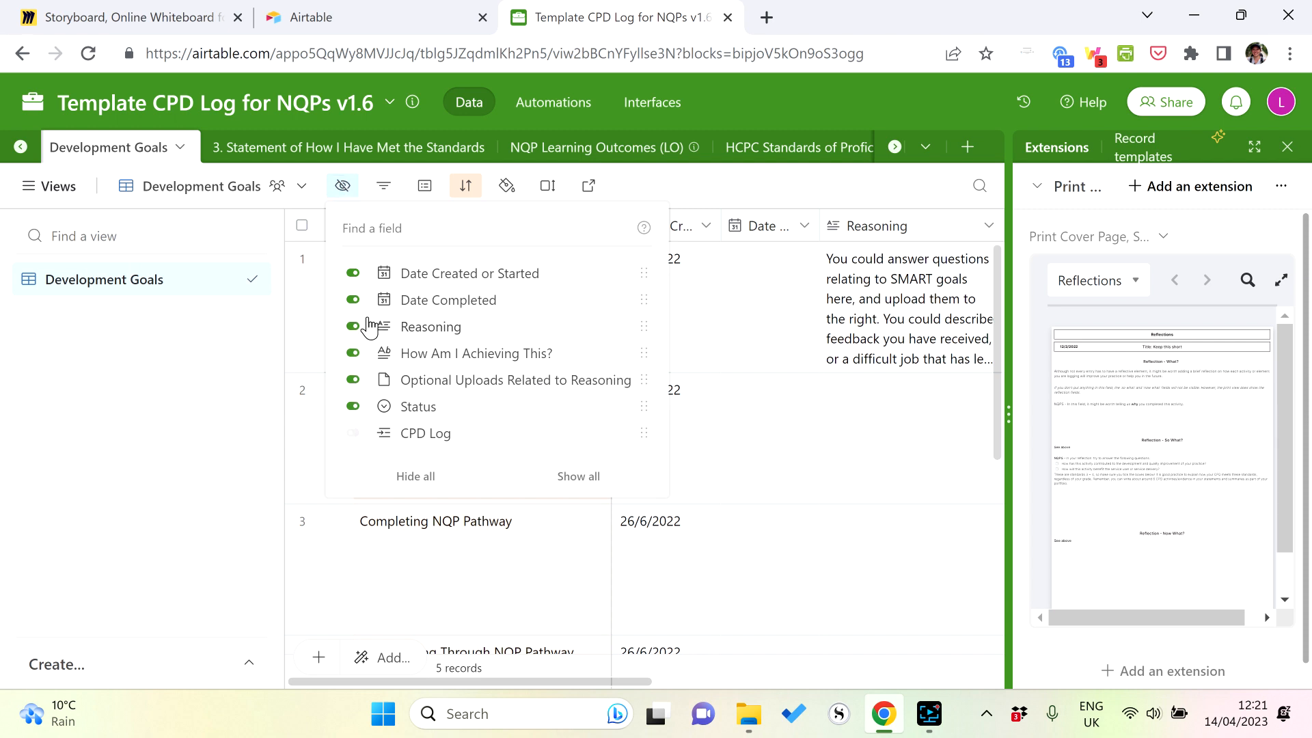
pyautogui.click(202, 415)
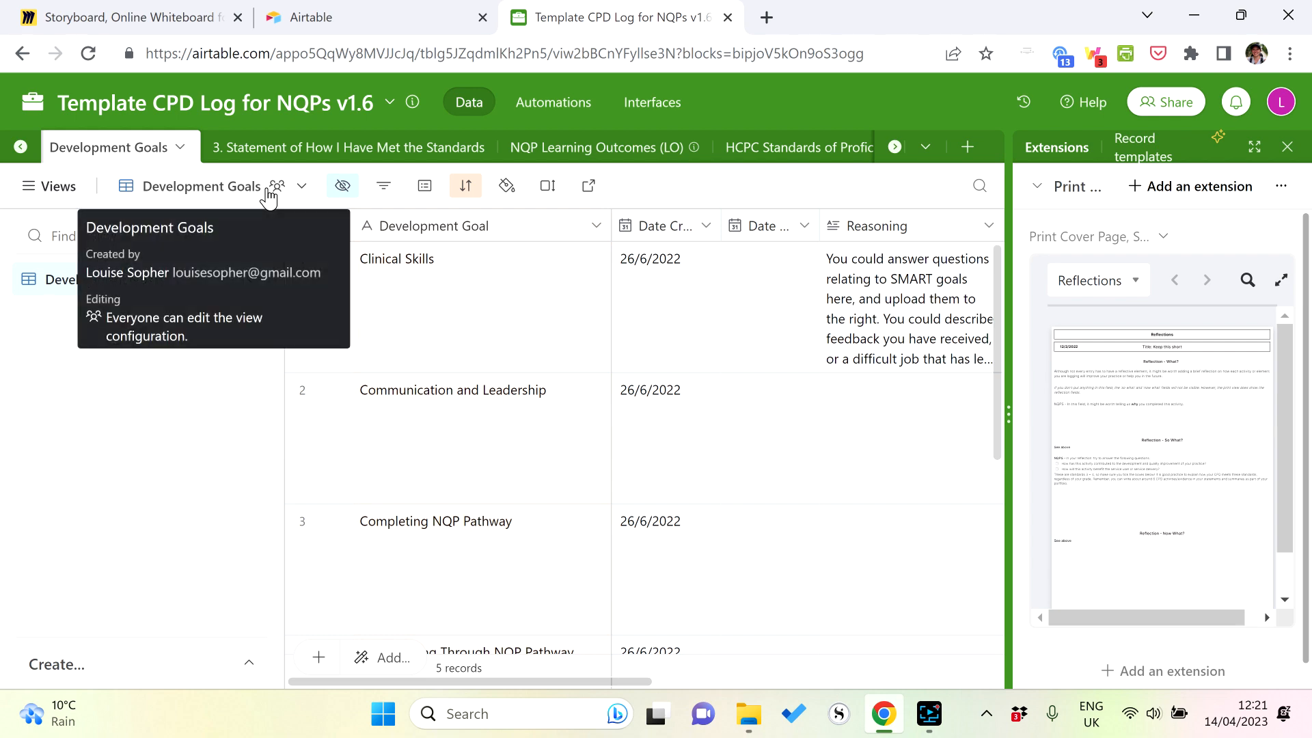
pyautogui.click(268, 196)
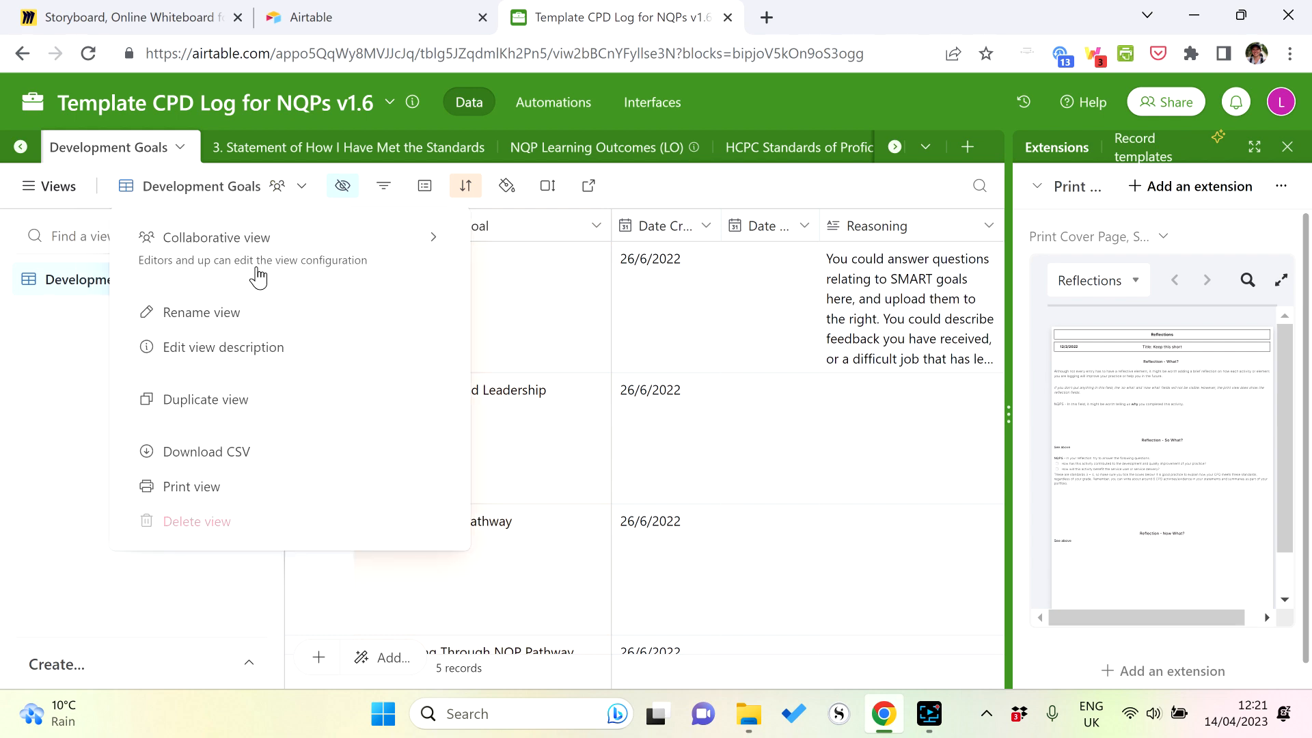
pyautogui.click(216, 487)
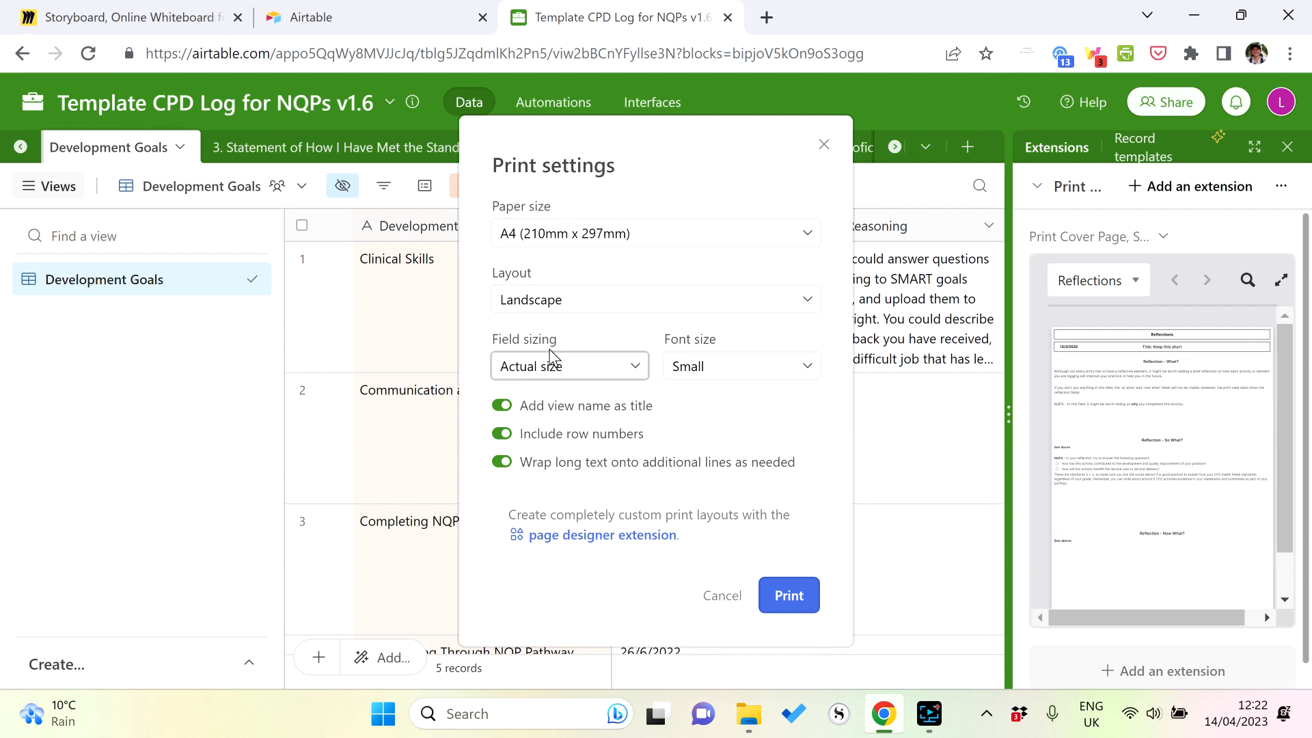
pyautogui.click(792, 598)
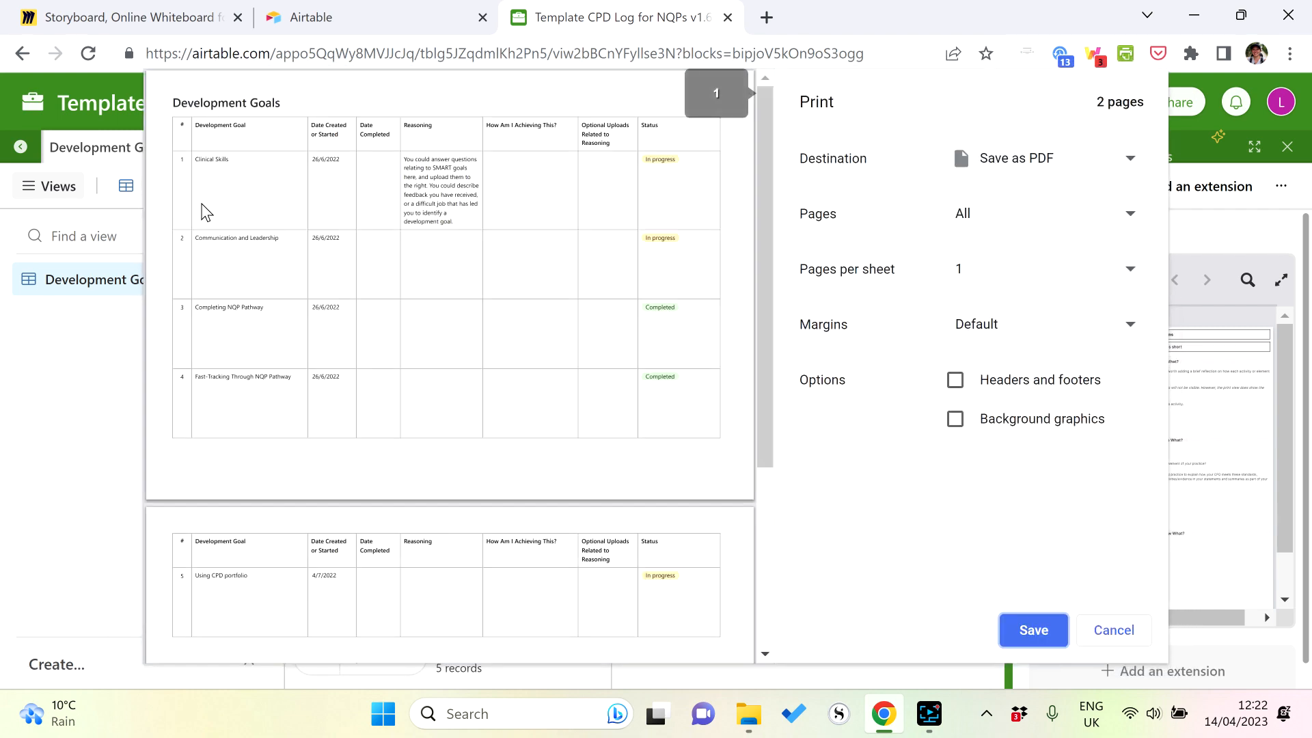
pyautogui.scroll(-4, 624, 344)
pyautogui.scroll(4, 623, 344)
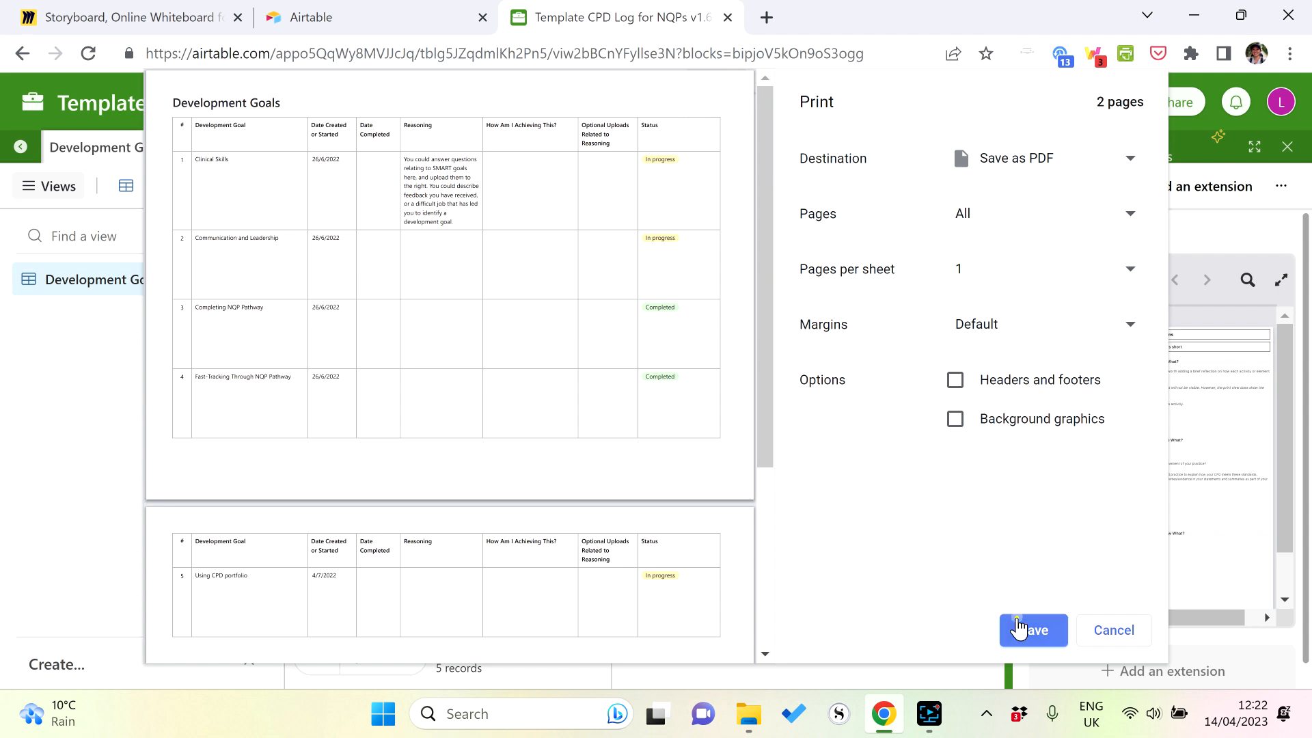
# Step: Save the Development Goals printout as a PDF named development goals in the TEST folder, and close the print settings
pyautogui.click(1018, 624)
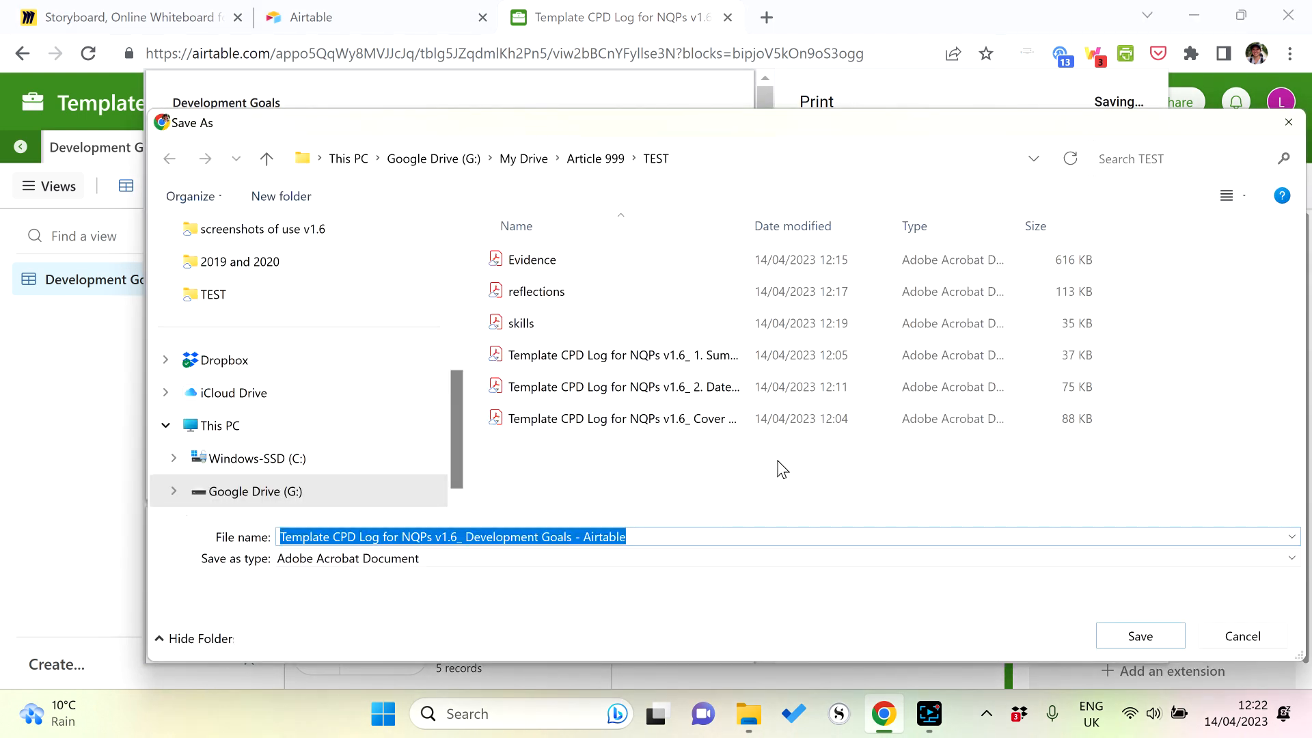
pyautogui.write('development goals')
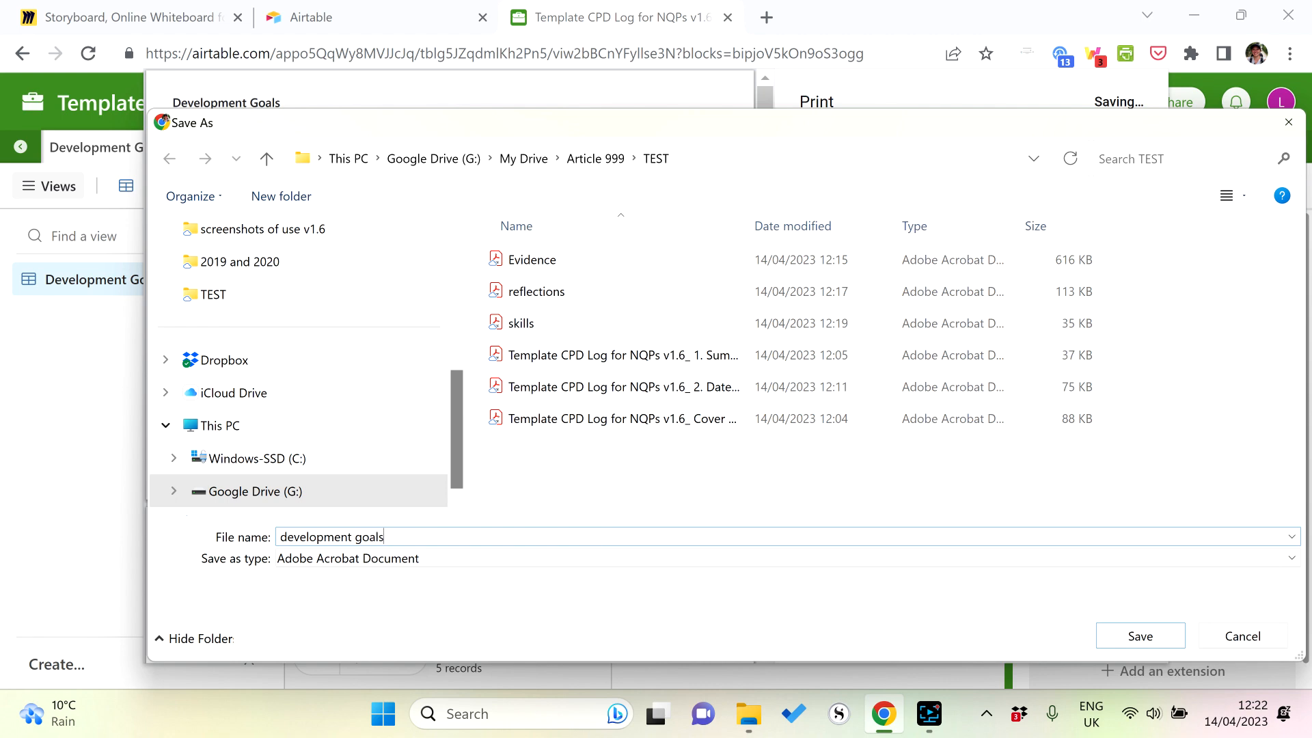
pyautogui.press('Return')
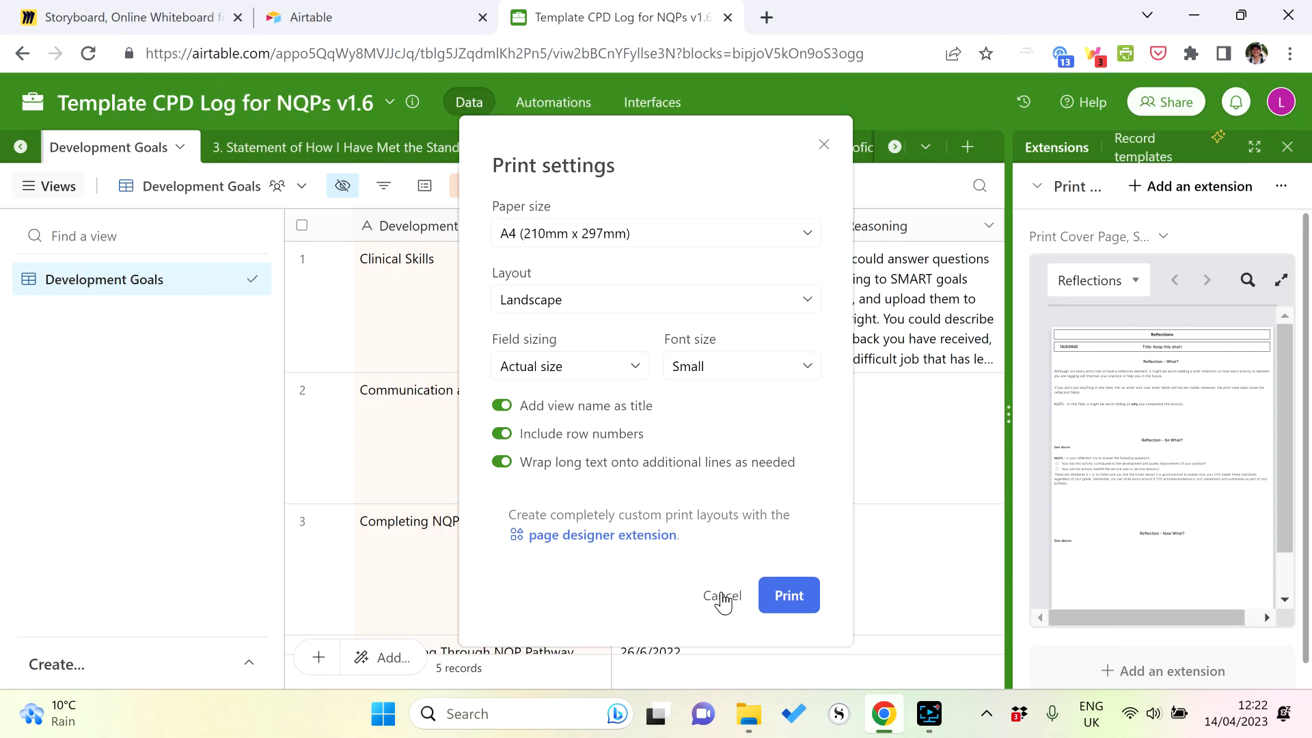
pyautogui.click(723, 598)
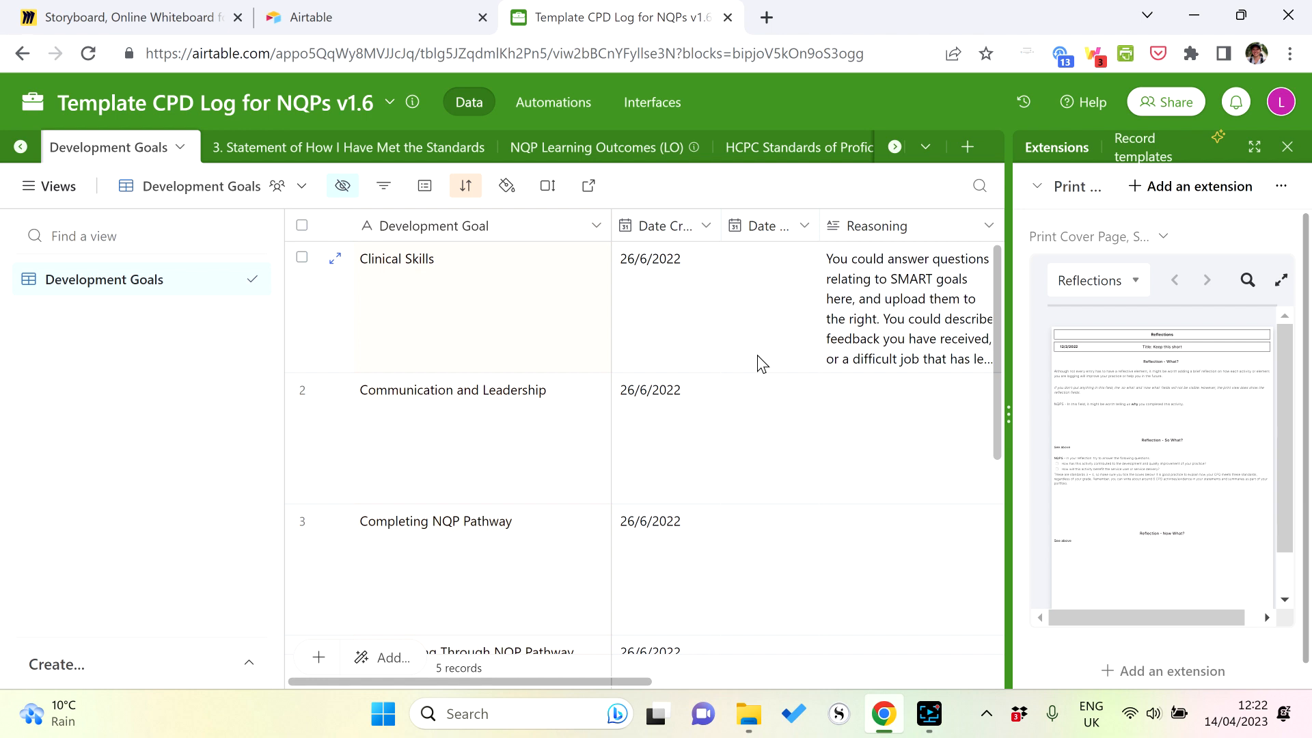
# Step: Open the table "3. Statement of How I Have Met the Standards" and check its view's printing instructions
pyautogui.click(352, 154)
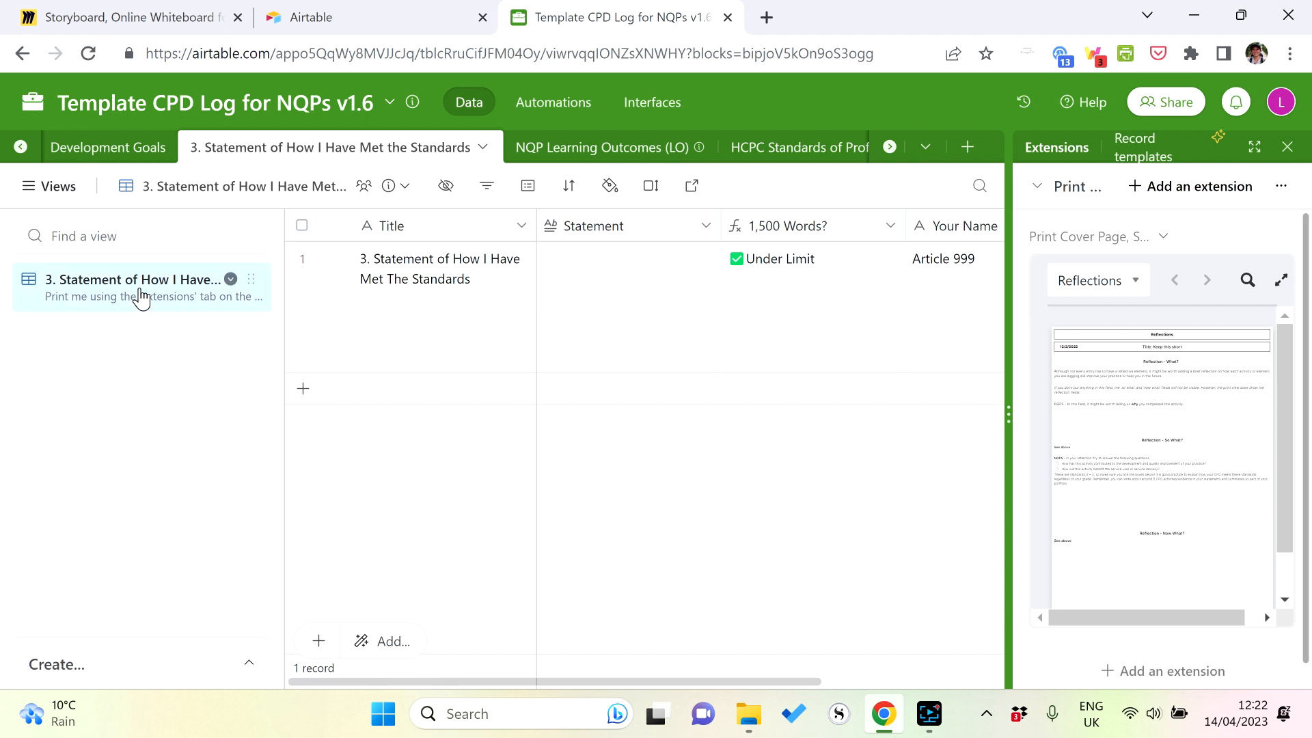
pyautogui.moveTo(141, 298)
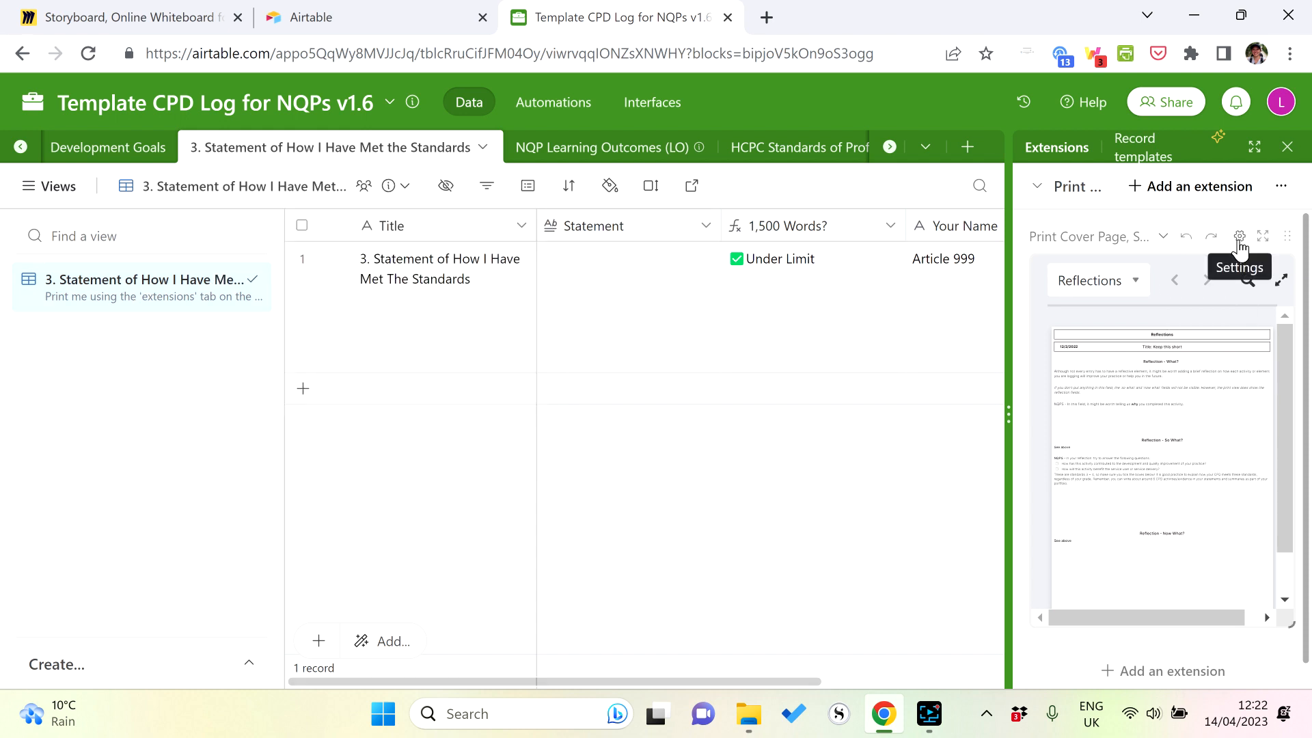
# Step: Set the print extension's source table to "3. Statement of How I Have Met the Standards"
pyautogui.click(1239, 237)
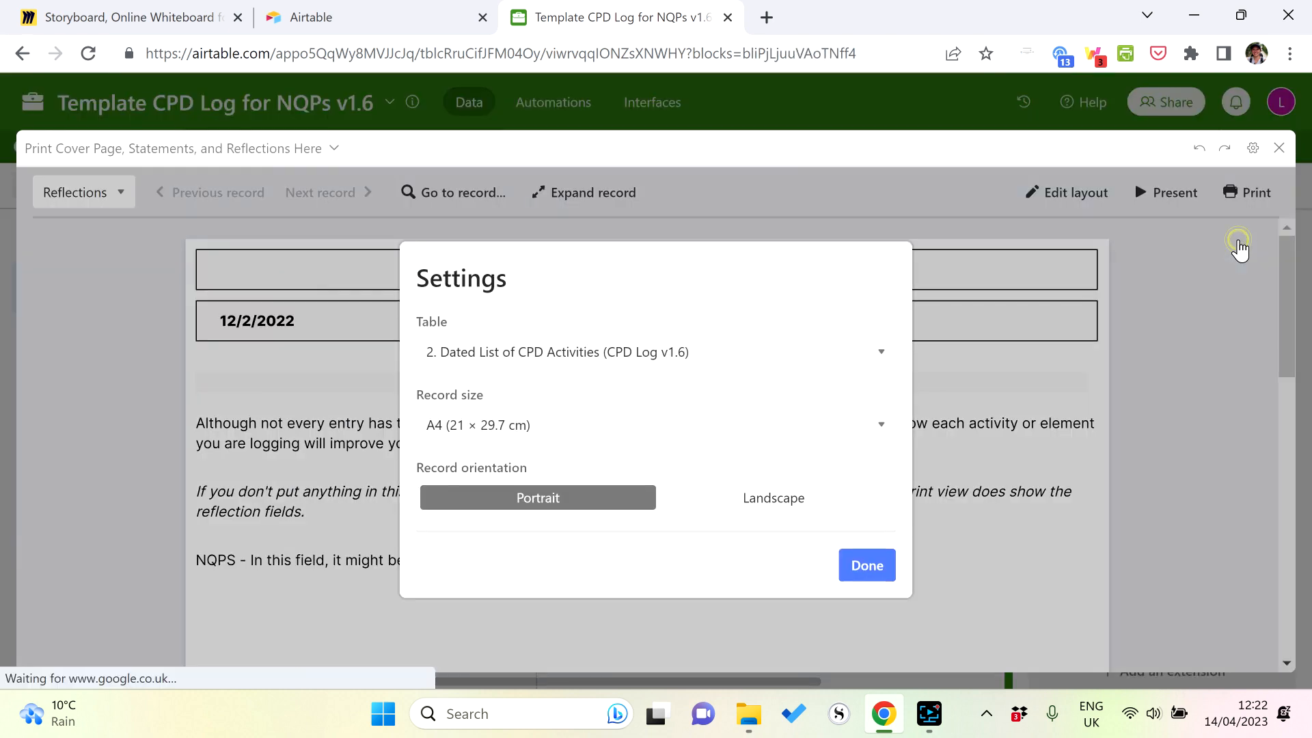
pyautogui.click(564, 352)
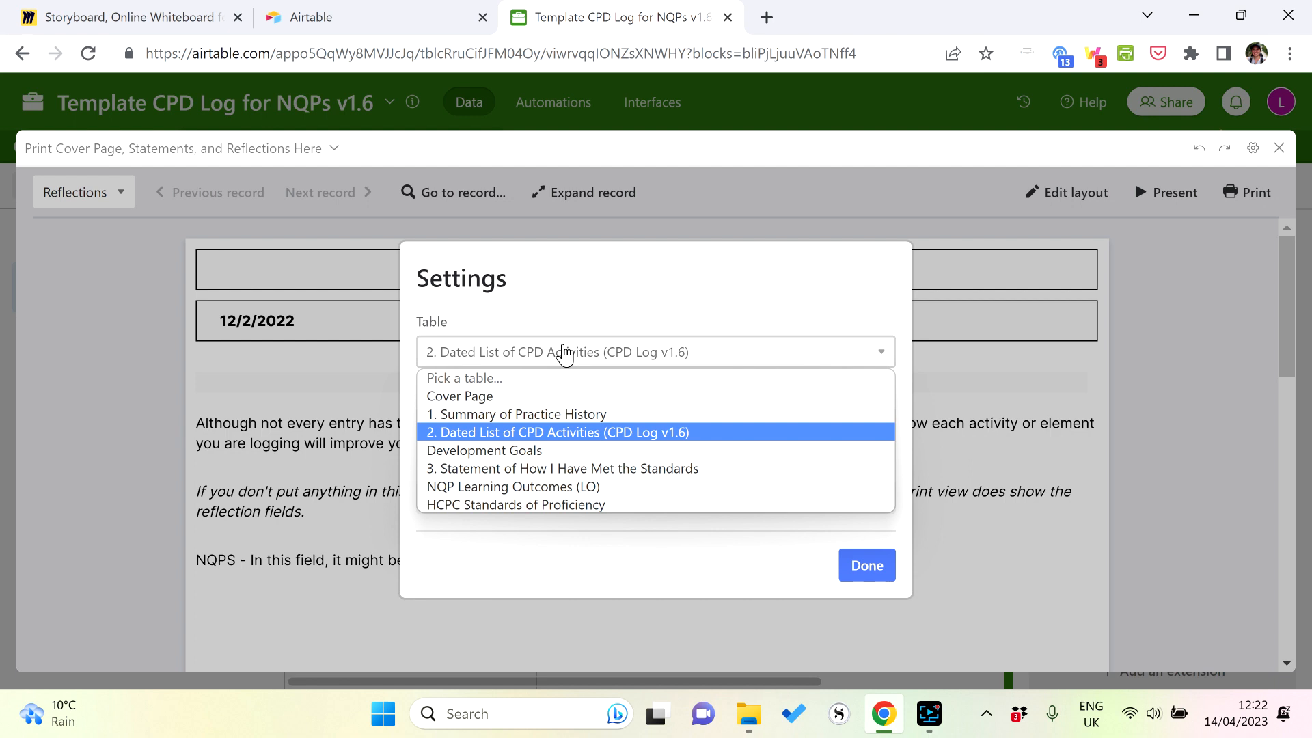
pyautogui.click(524, 469)
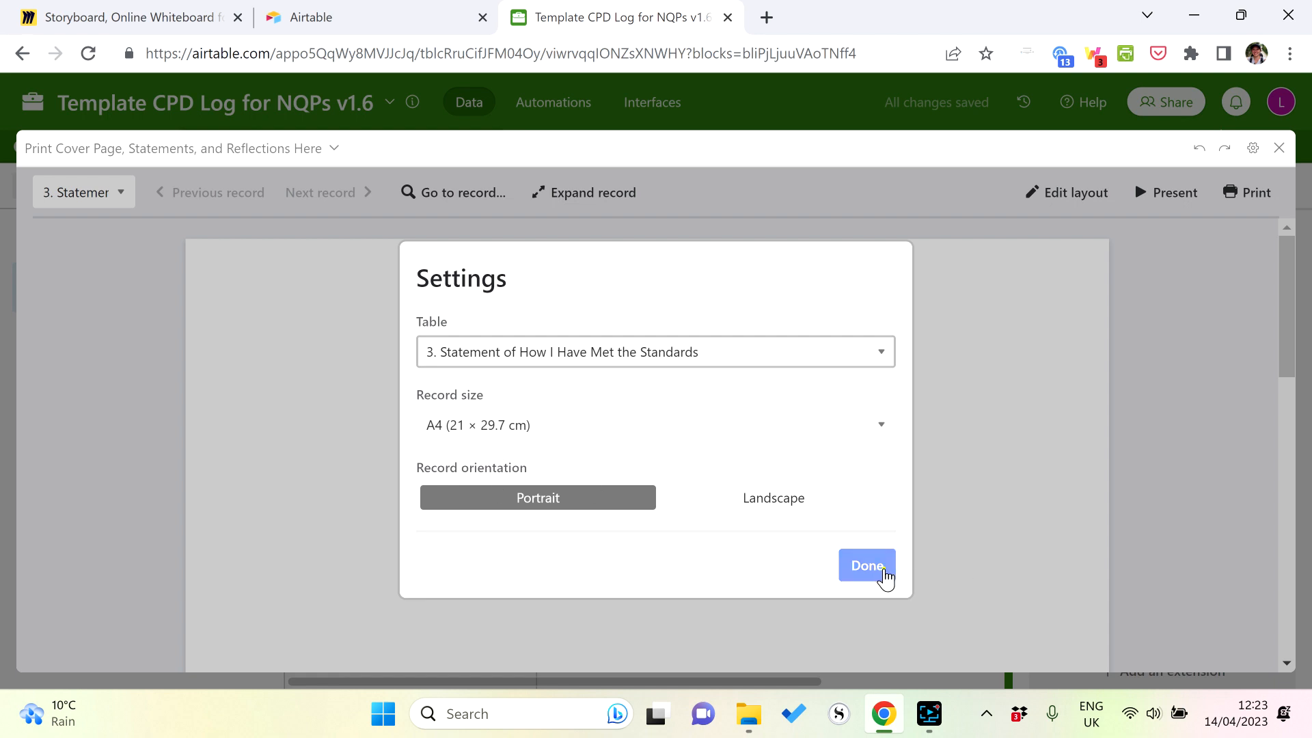
pyautogui.click(884, 569)
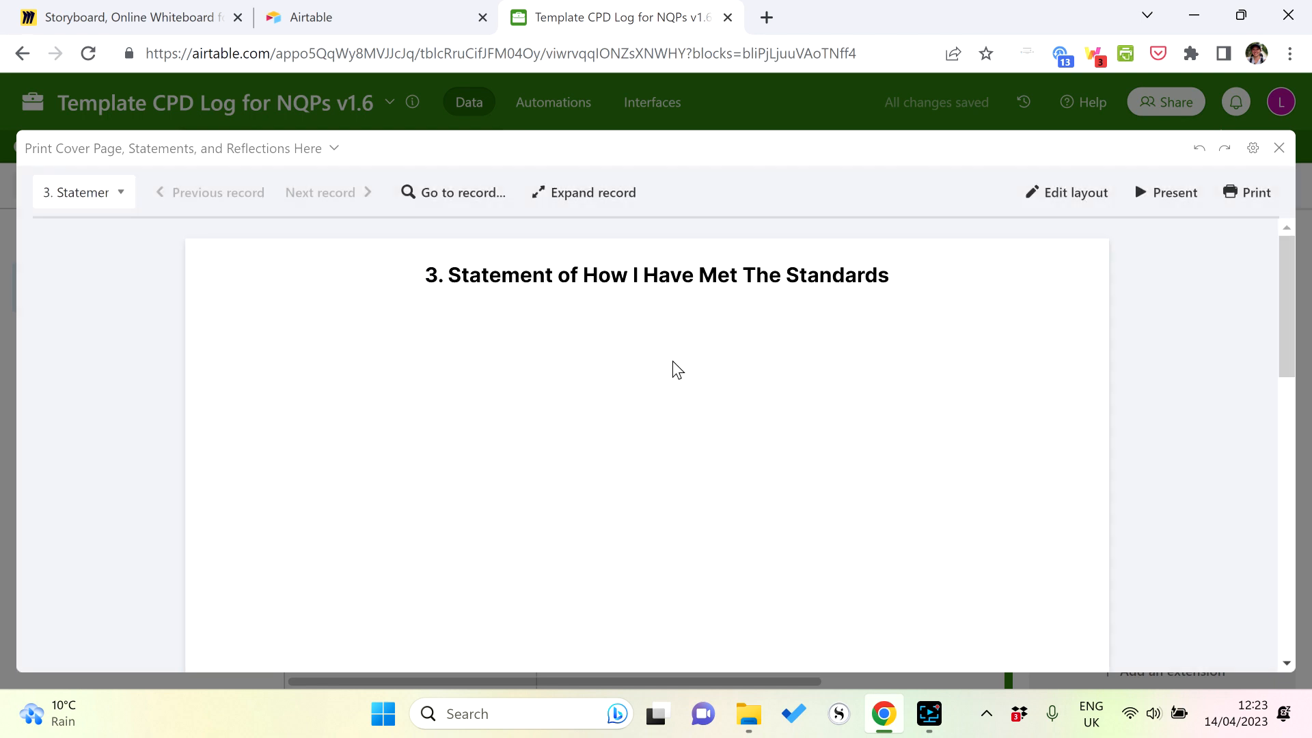
# Step: Print the current statement record to PDF in the TEST folder under the suggested file name, and close the expanded extension
pyautogui.scroll(-2, 673, 369)
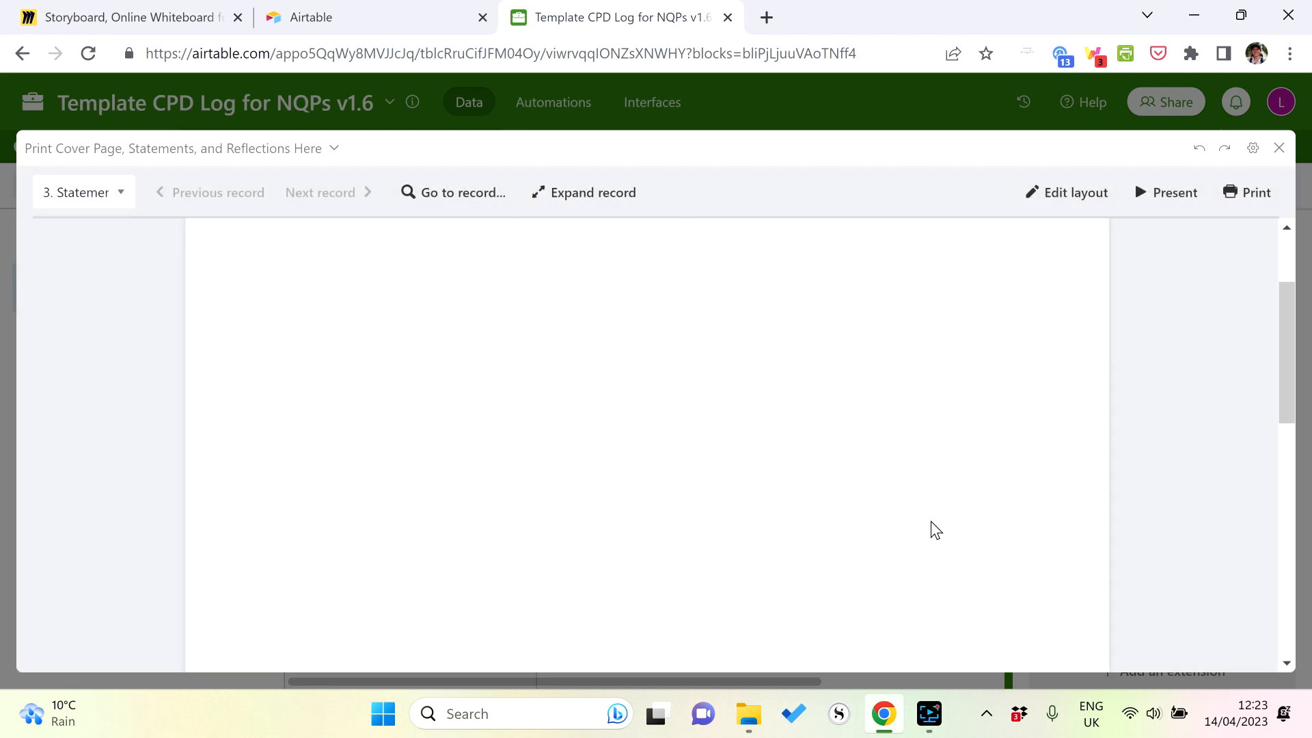
pyautogui.scroll(-5, 550, 355)
pyautogui.scroll(-1, 550, 355)
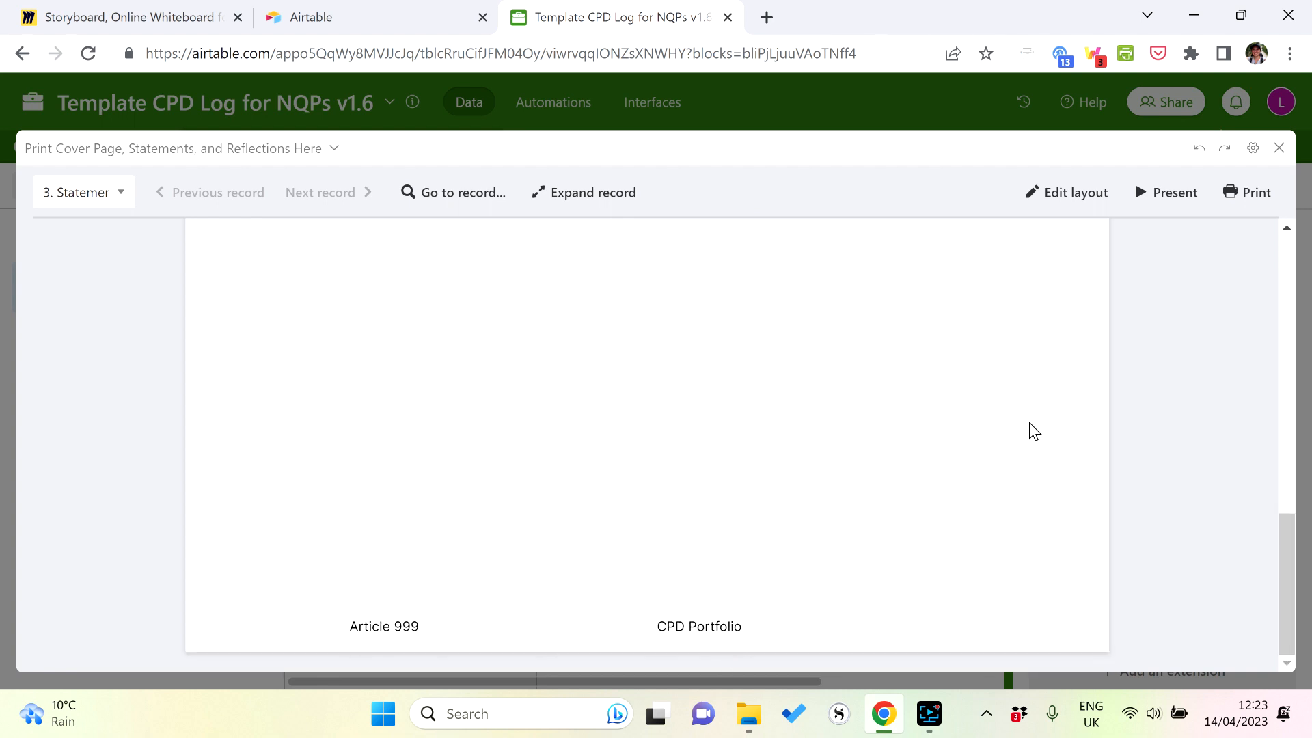
pyautogui.scroll(10, 946, 542)
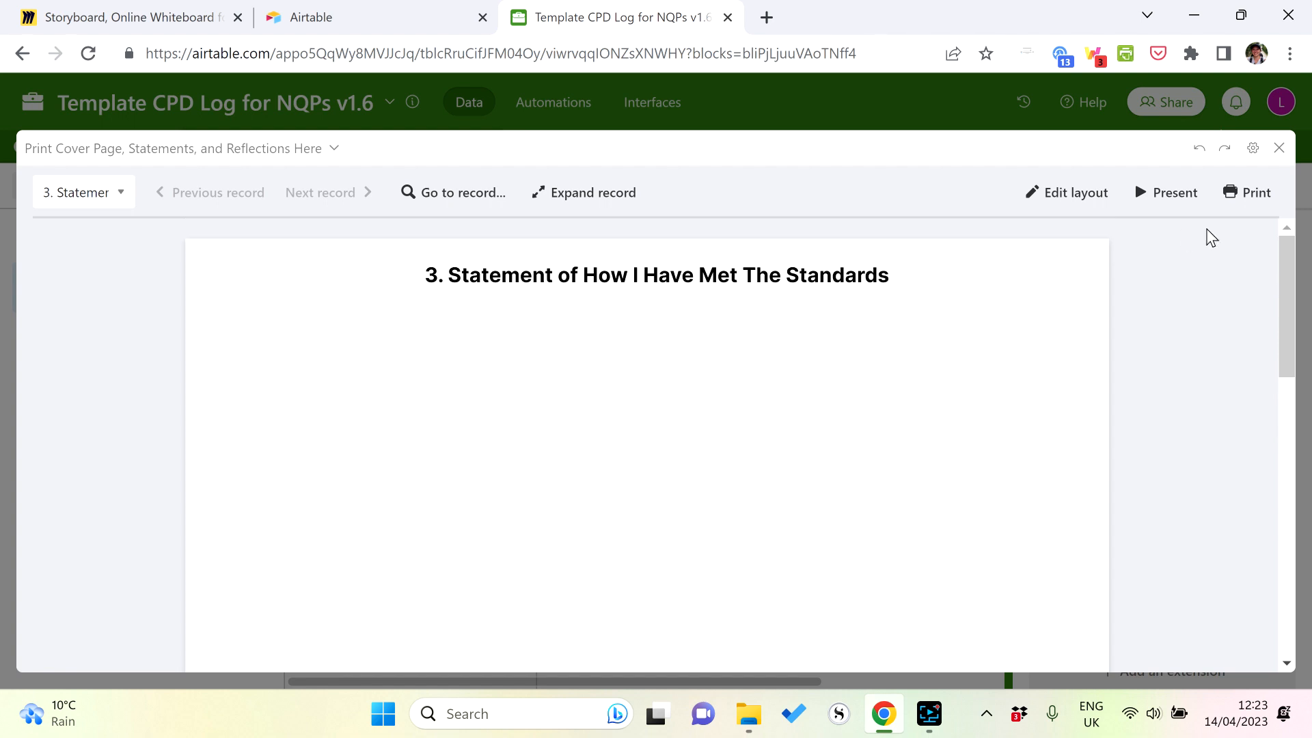
pyautogui.click(1251, 198)
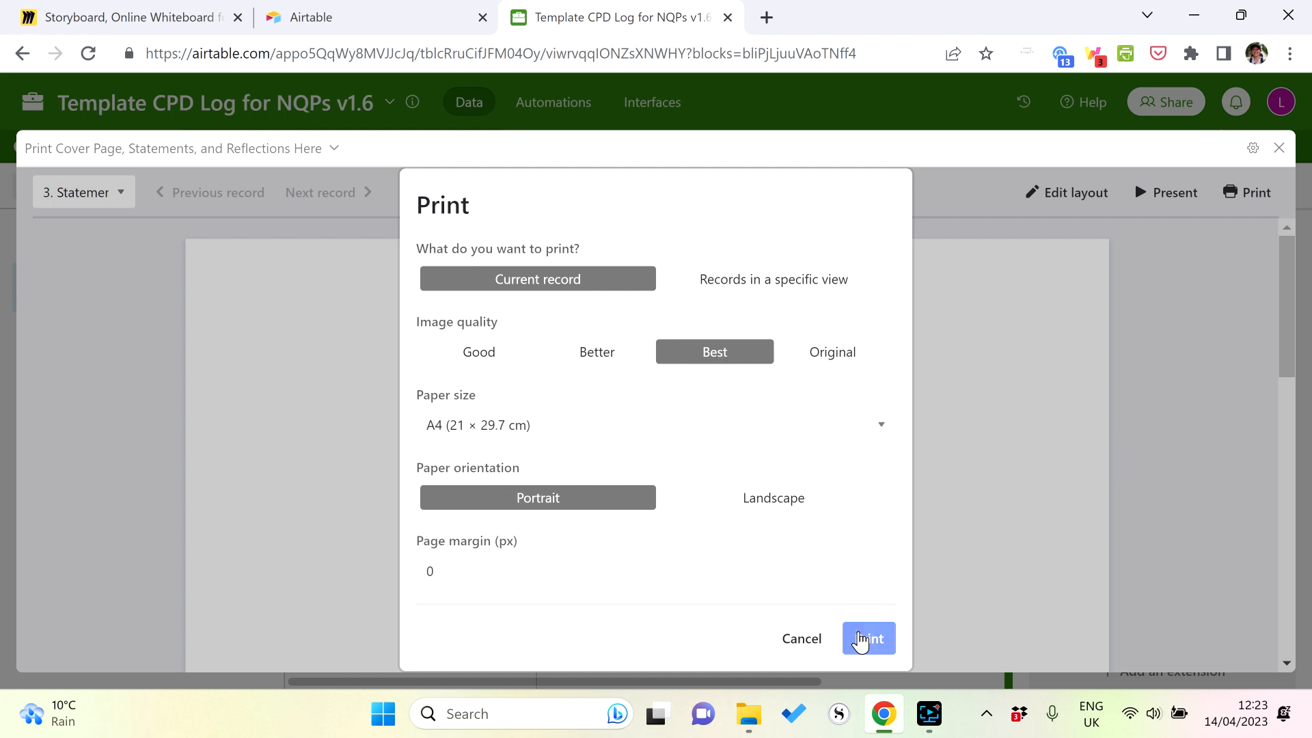
pyautogui.click(863, 640)
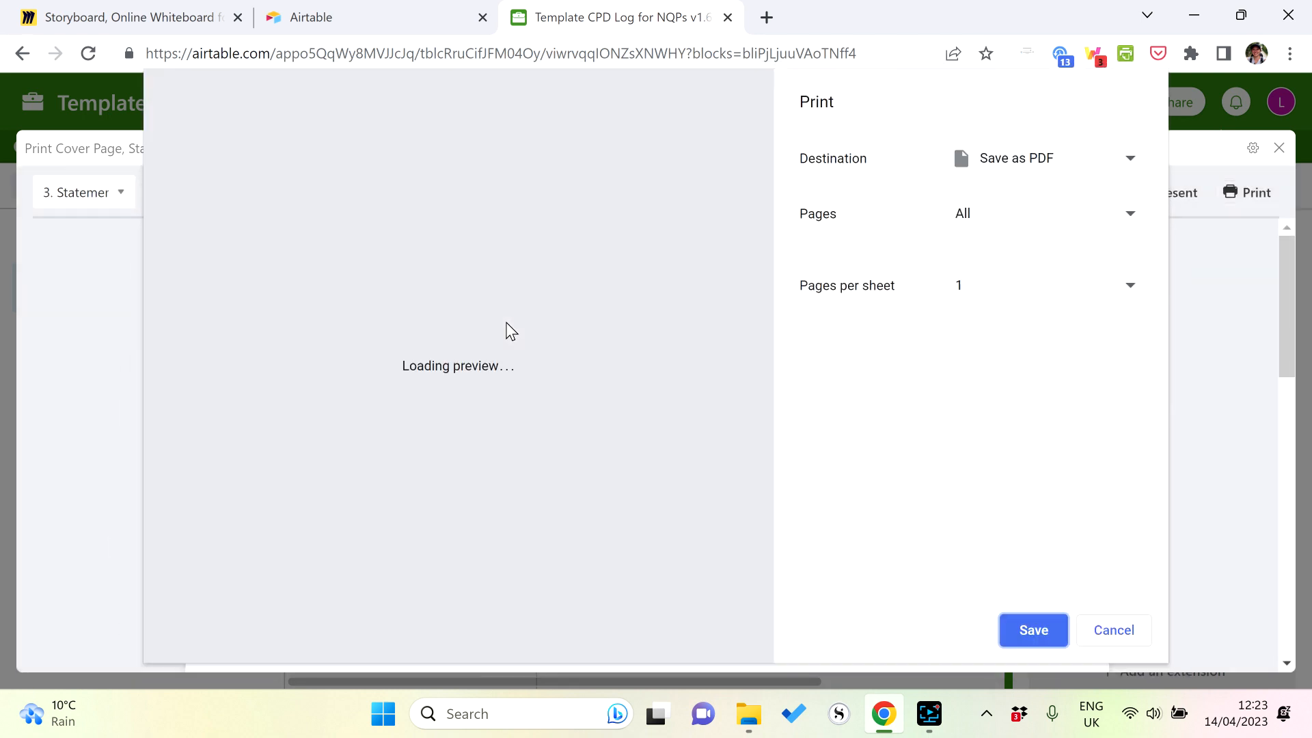
pyautogui.scroll(-5, 547, 367)
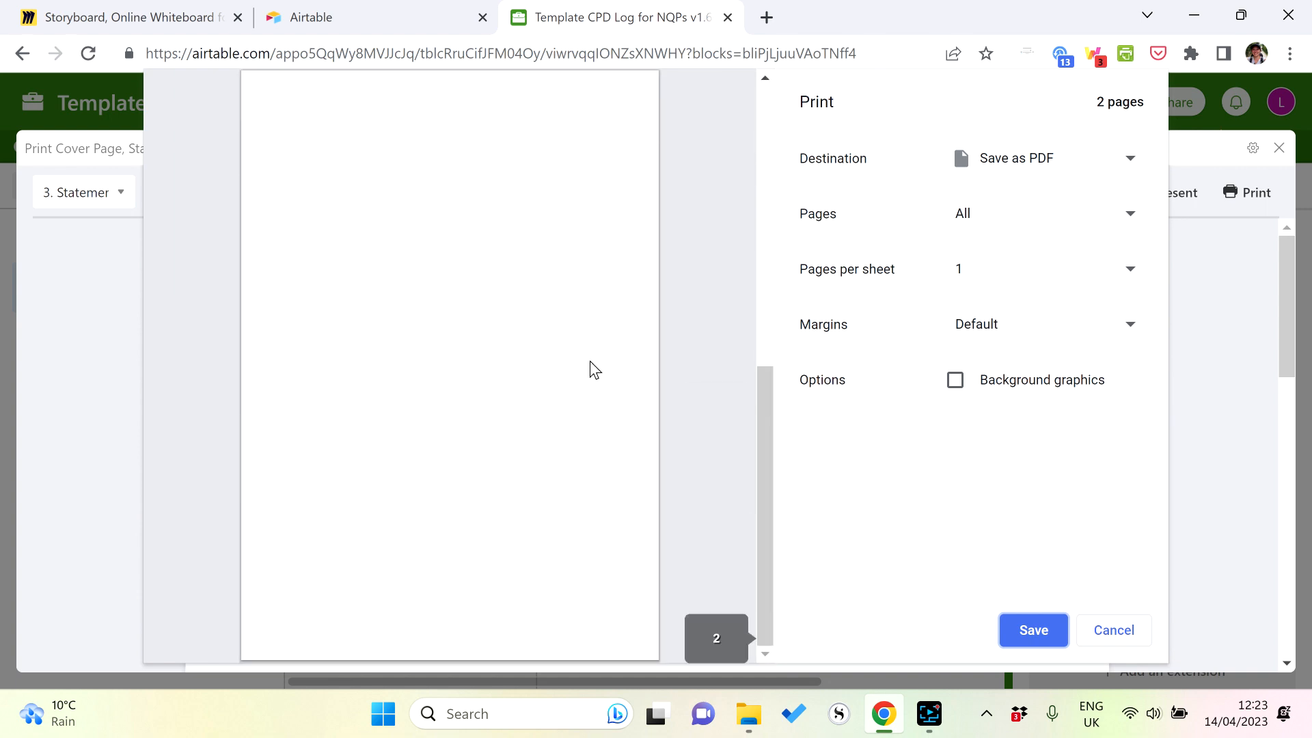
pyautogui.click(1033, 630)
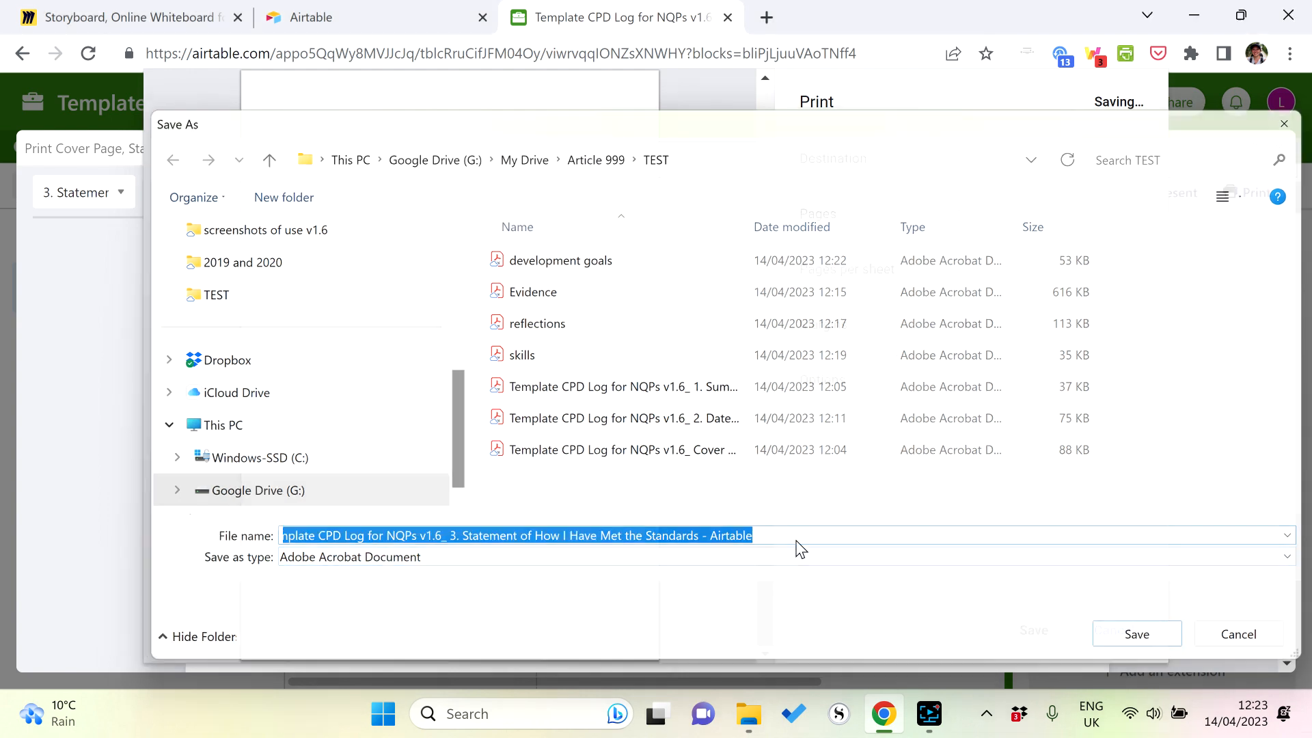
pyautogui.press('Return')
pyautogui.click(1278, 150)
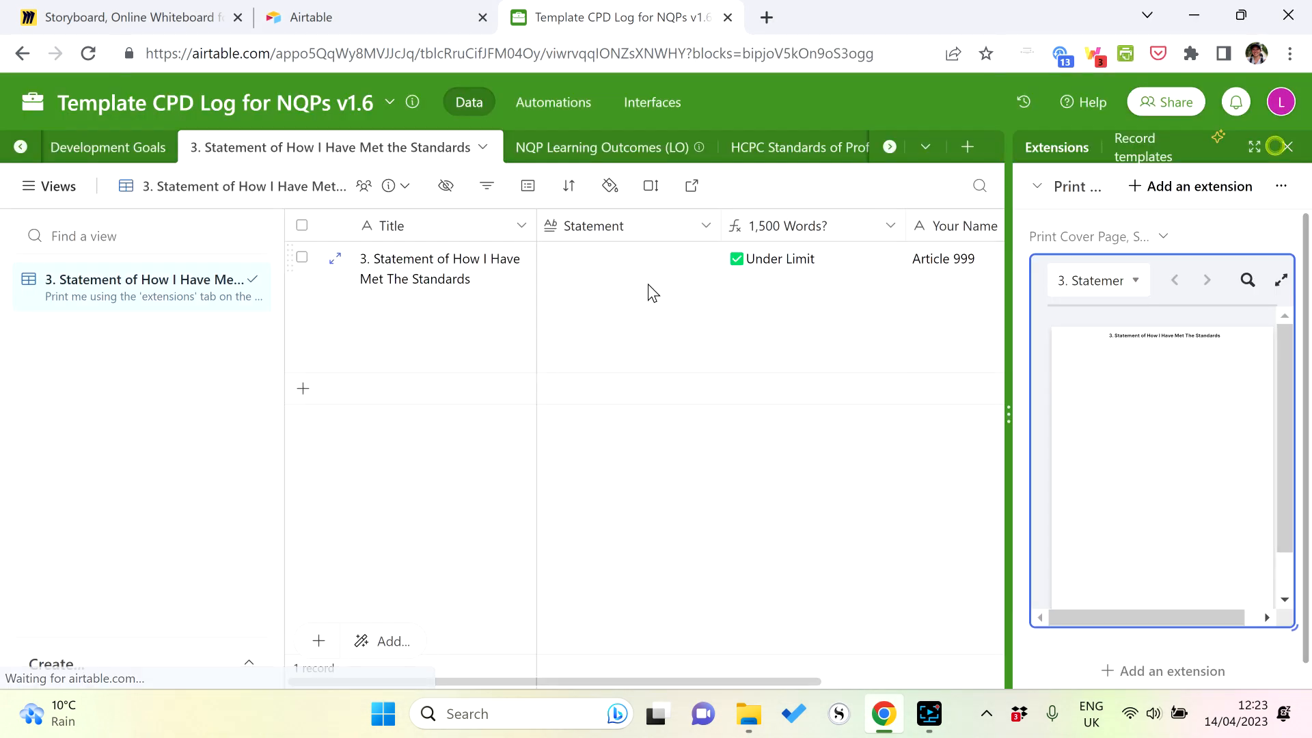
# Step: Open the NQP Learning Outcomes (LO) table and look through its outcomes and its Met? and Signature, Date columns
pyautogui.hscroll(3, 621, 416)
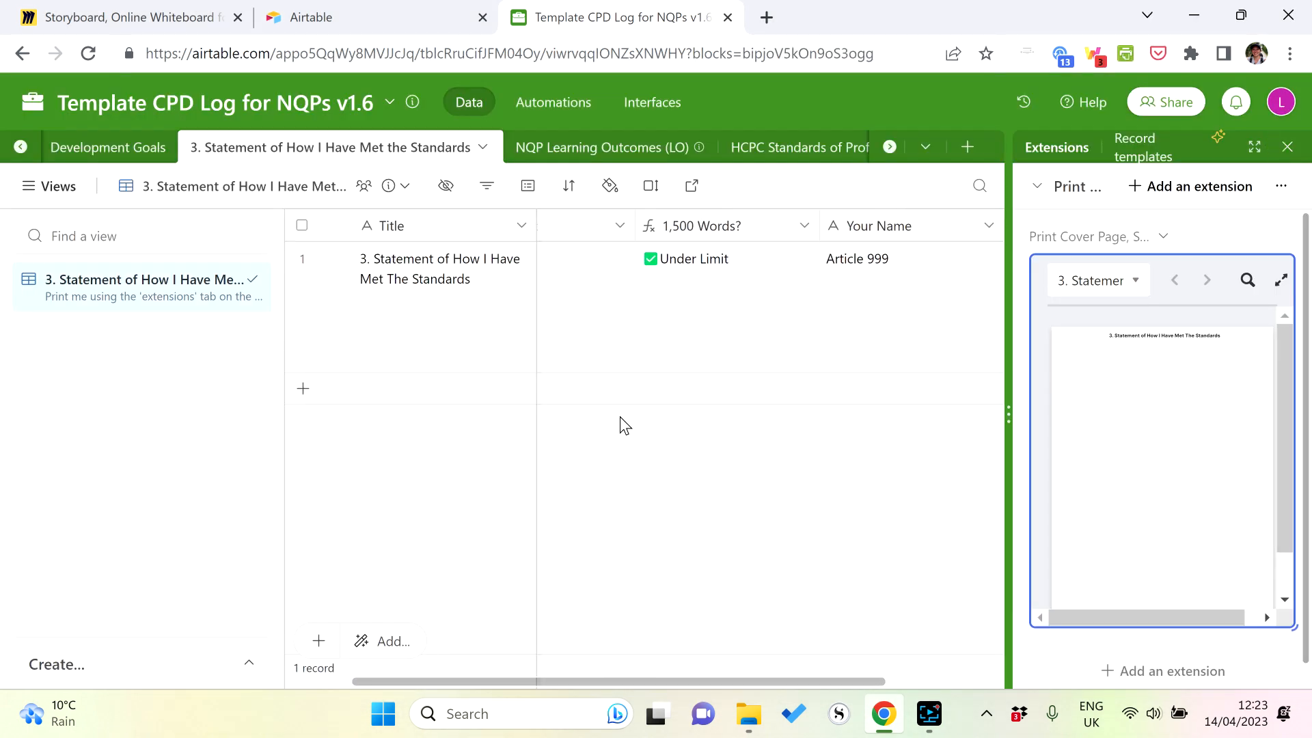
pyautogui.click(588, 147)
pyautogui.hscroll(10, 609, 444)
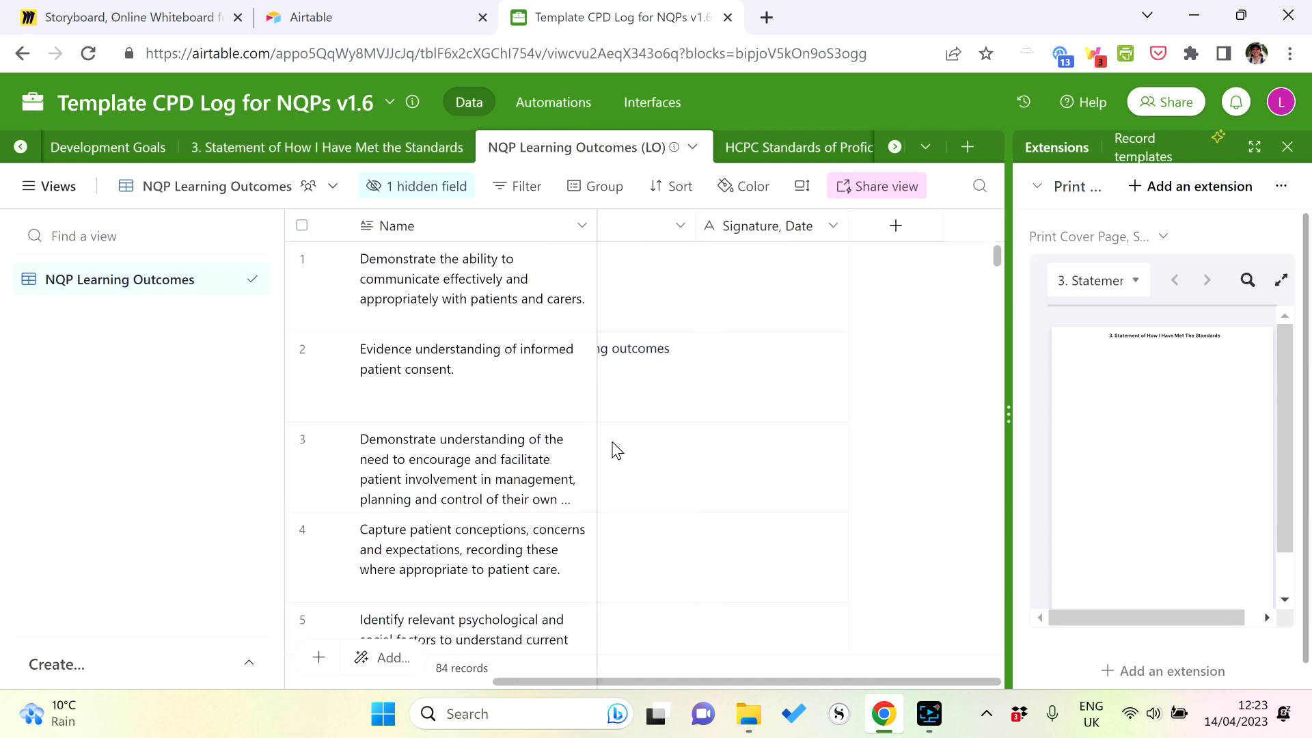
pyautogui.hscroll(-10, 617, 451)
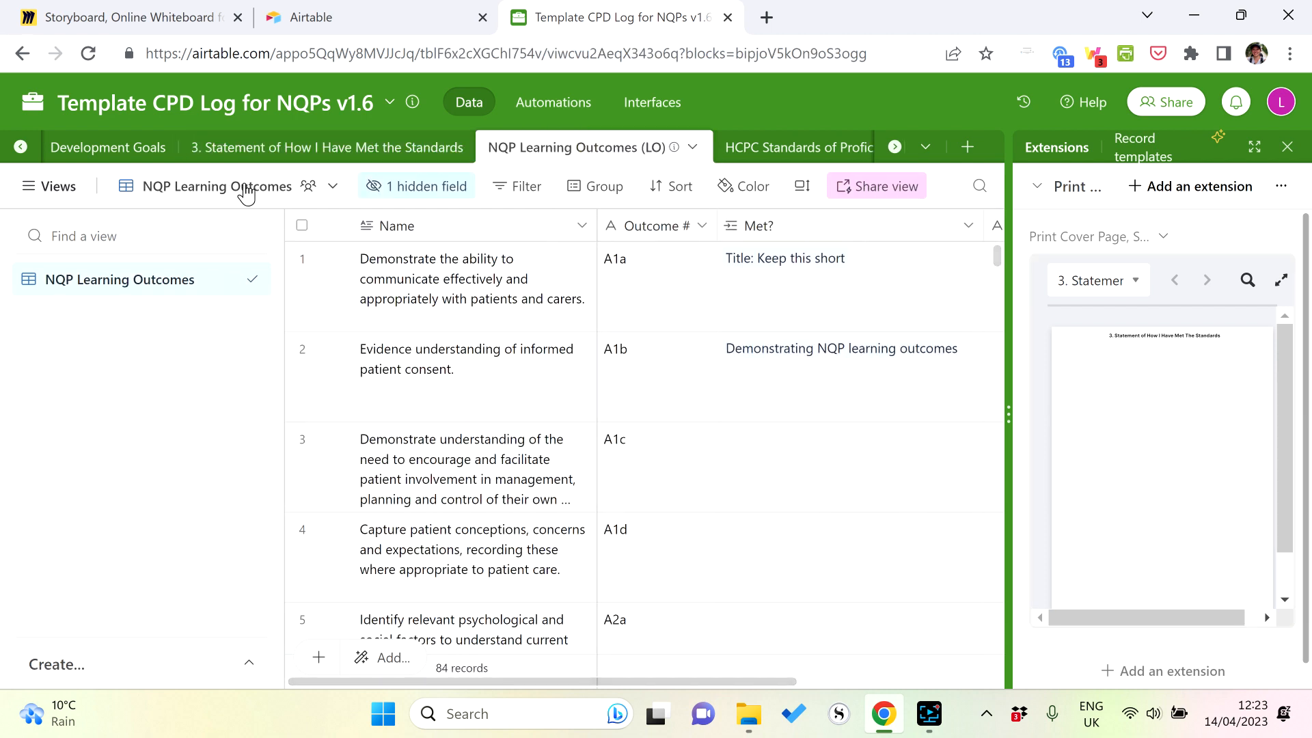
pyautogui.scroll(-5, 756, 377)
pyautogui.hscroll(10, 781, 401)
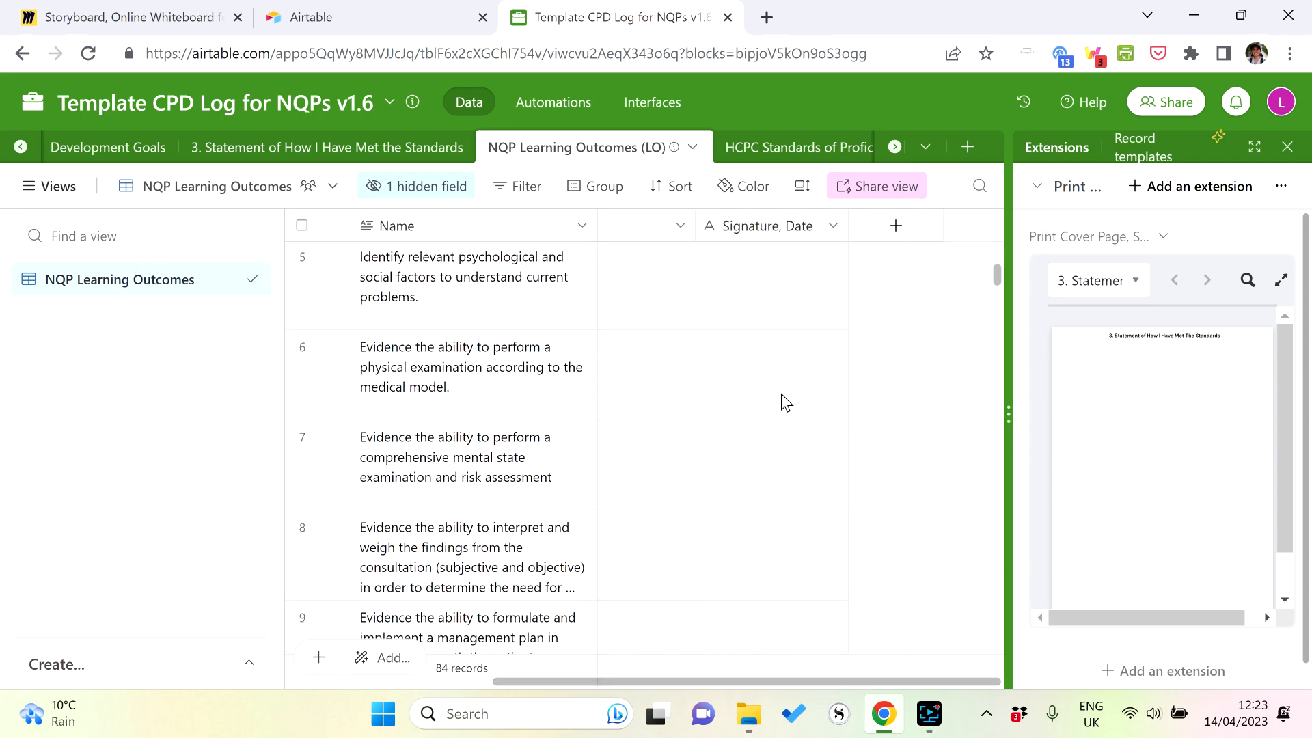
pyautogui.scroll(-20, 781, 402)
pyautogui.hscroll(-10, 781, 401)
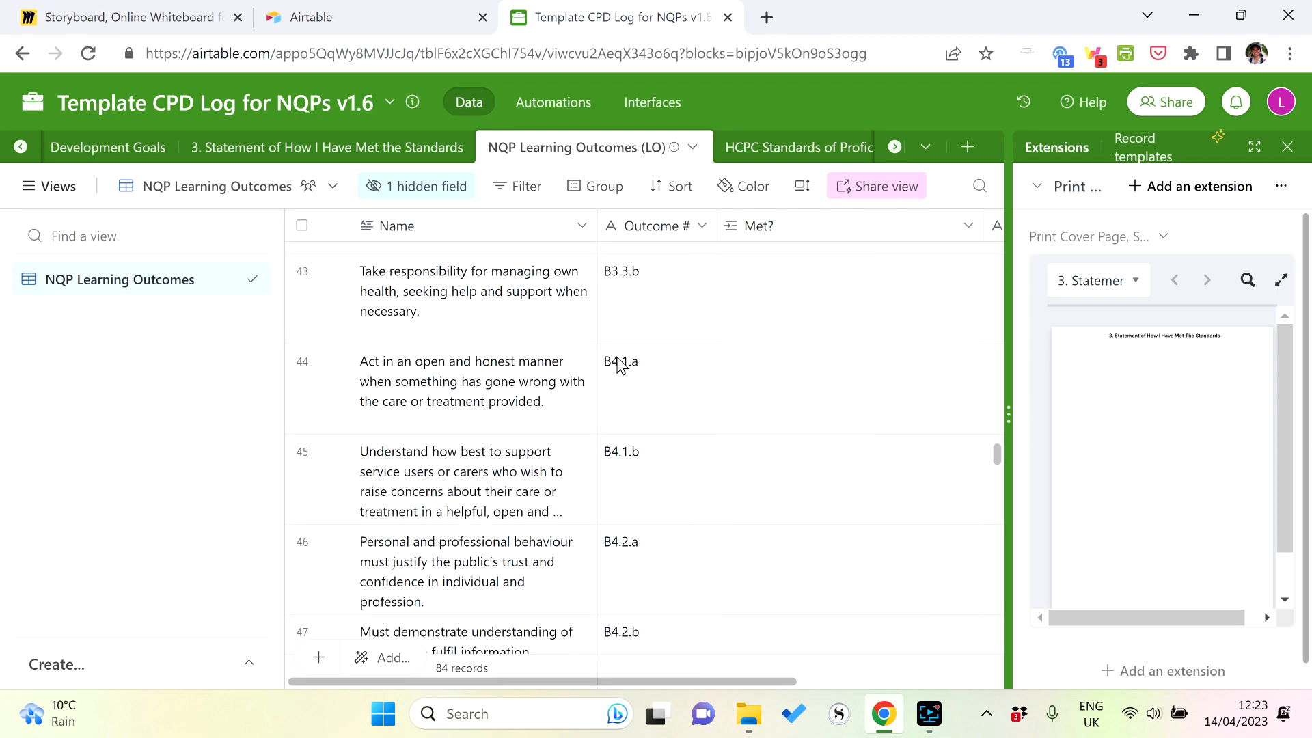
pyautogui.scroll(20, 617, 364)
pyautogui.scroll(10, 622, 366)
# Step: Open the print settings for the NQP Learning Outcomes view and preview the A4 landscape printout without saving it
pyautogui.click(234, 193)
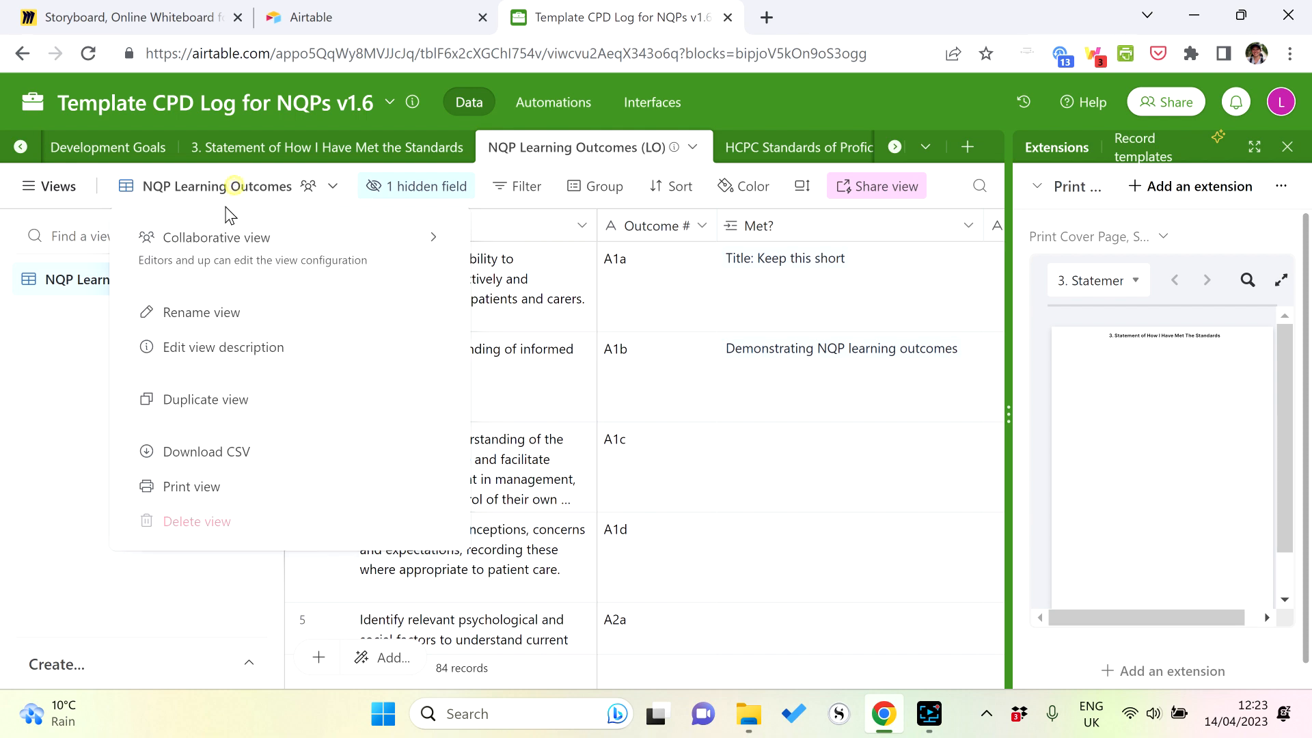
pyautogui.click(192, 486)
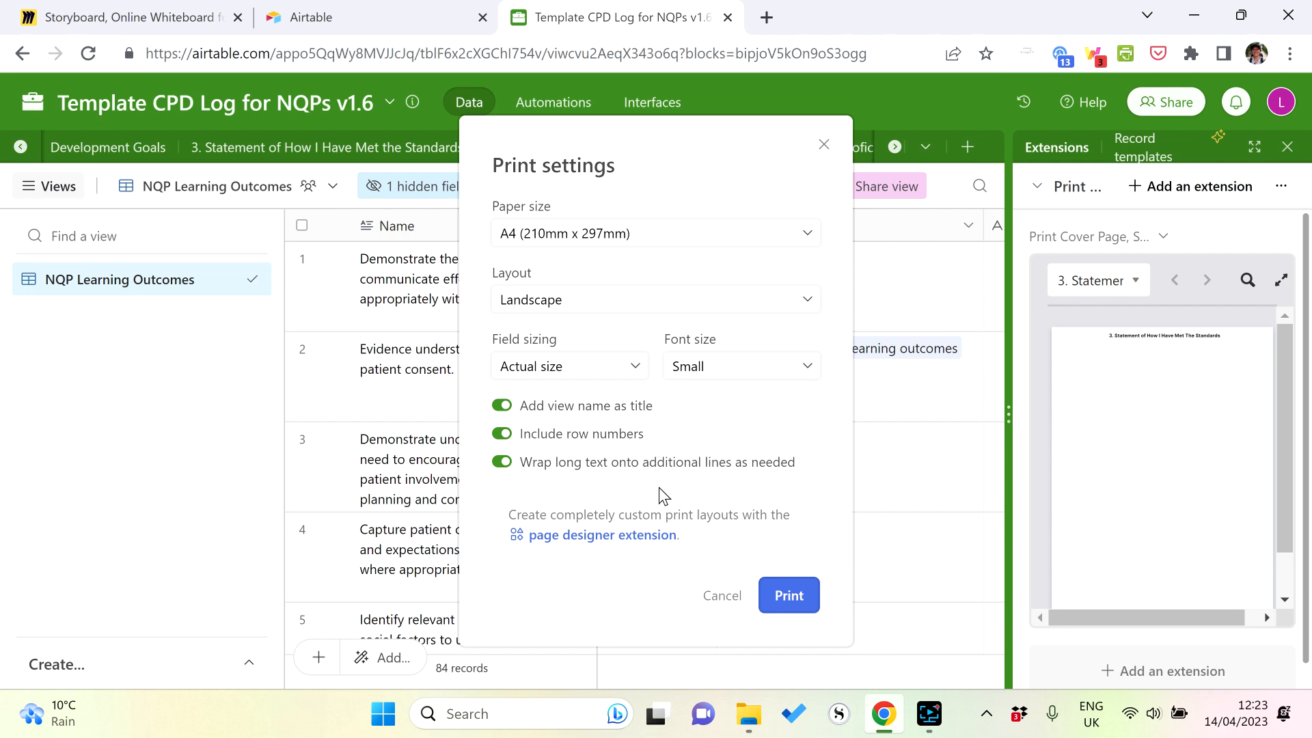
pyautogui.click(798, 595)
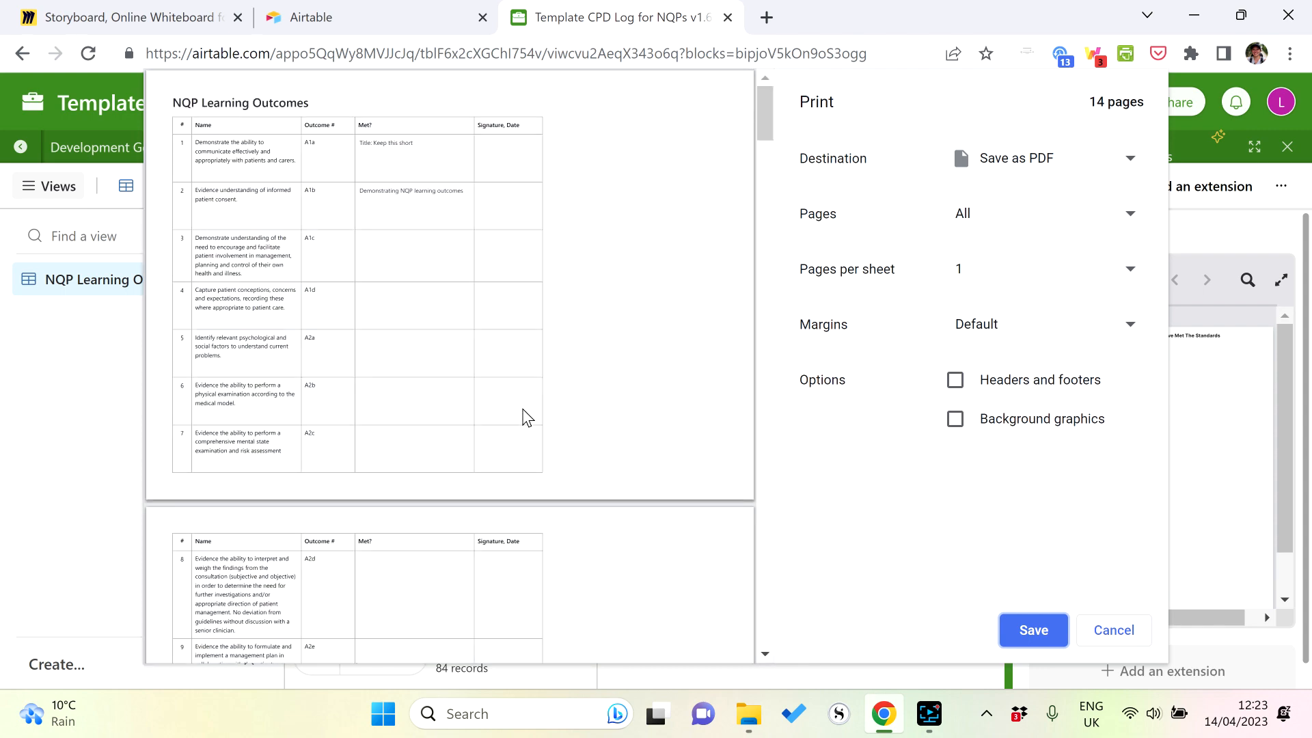
pyautogui.scroll(-2, 523, 434)
pyautogui.scroll(2, 522, 433)
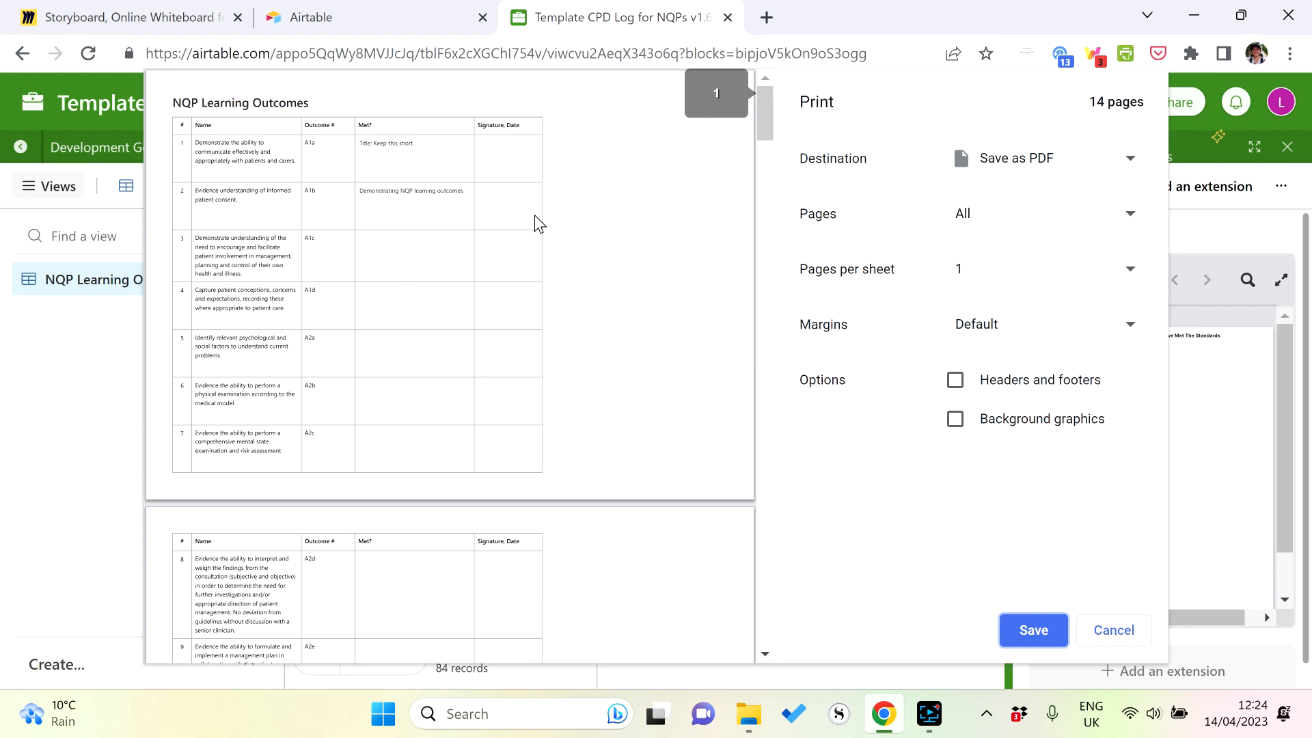
pyautogui.click(1114, 629)
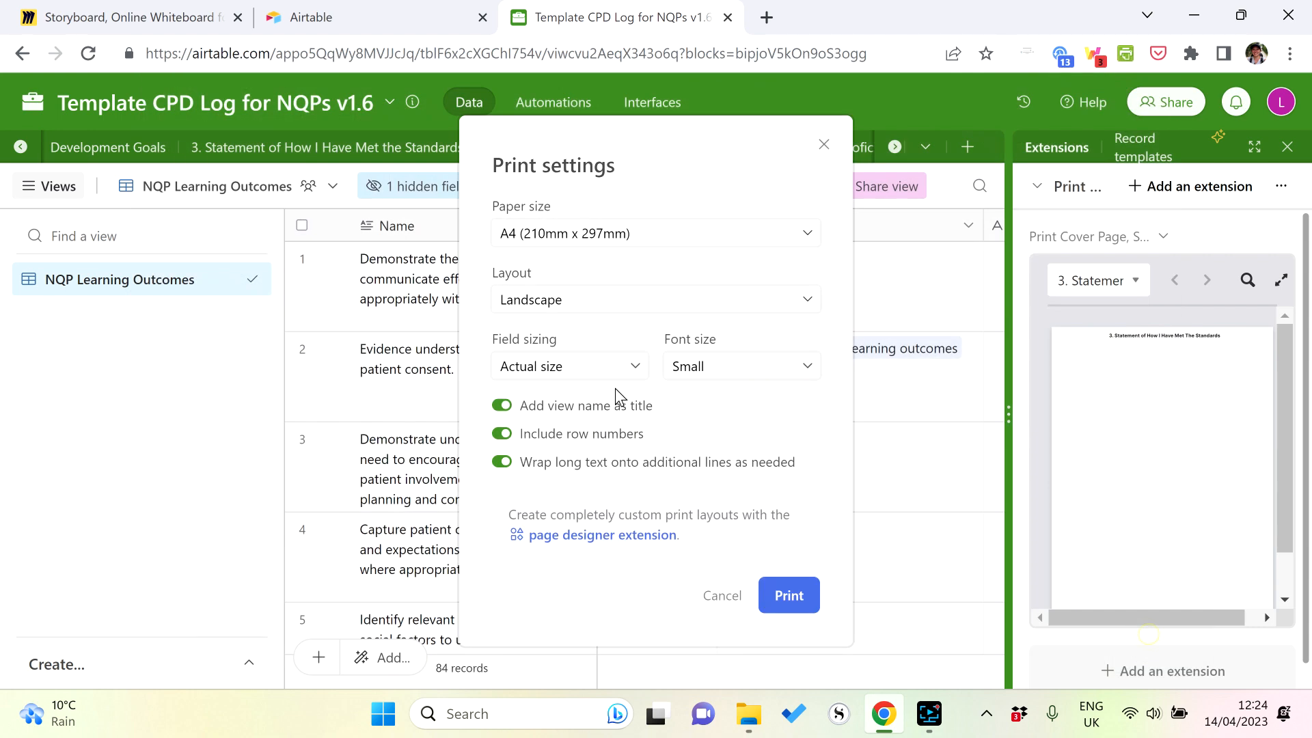
# Step: Set the print layout to Portrait and save the NQP Learning Outcomes view as a PDF in the TEST folder under the suggested name
pyautogui.click(629, 306)
pyautogui.click(568, 322)
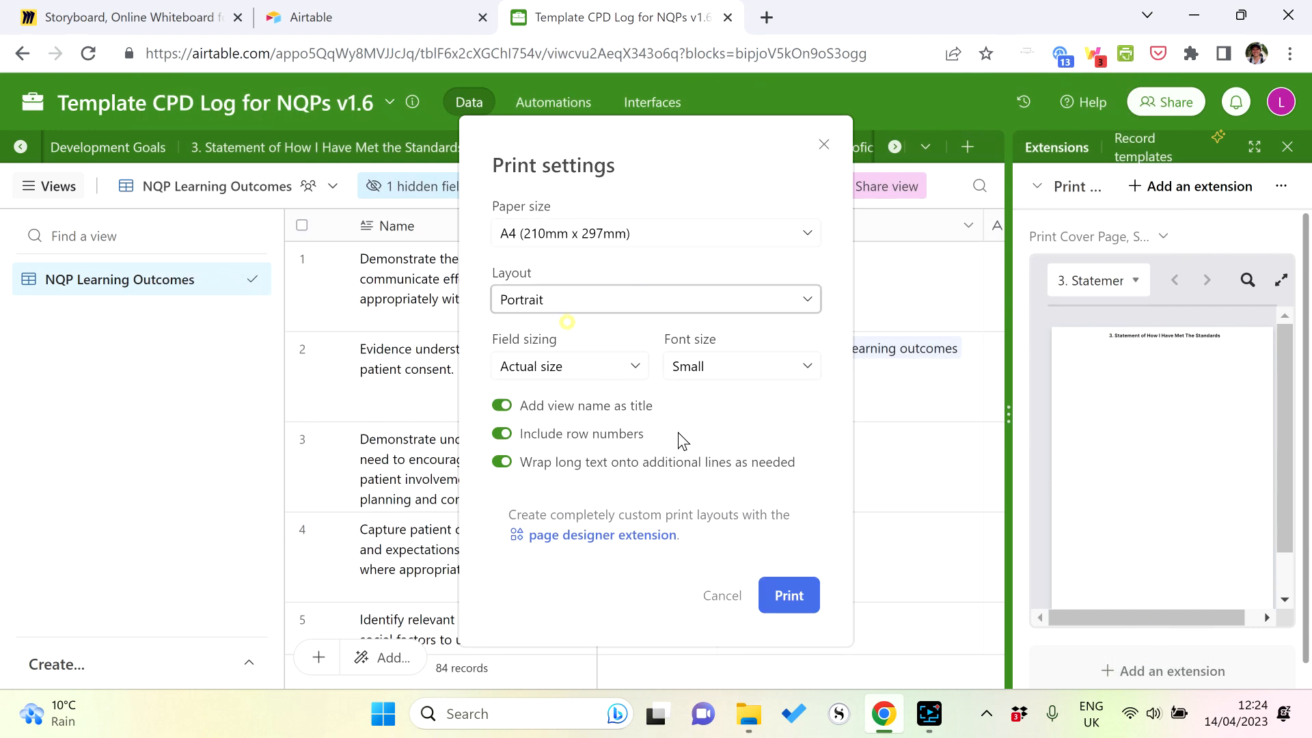
pyautogui.click(789, 591)
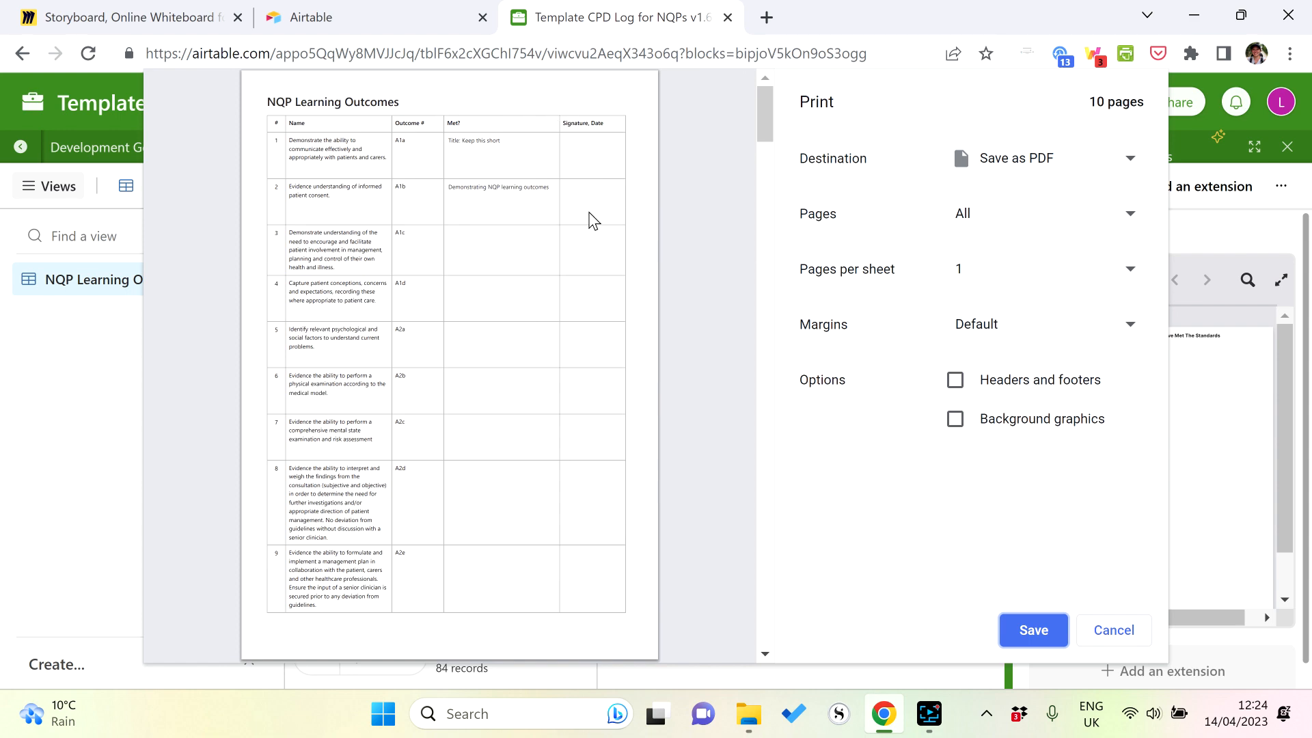
pyautogui.scroll(-5, 686, 208)
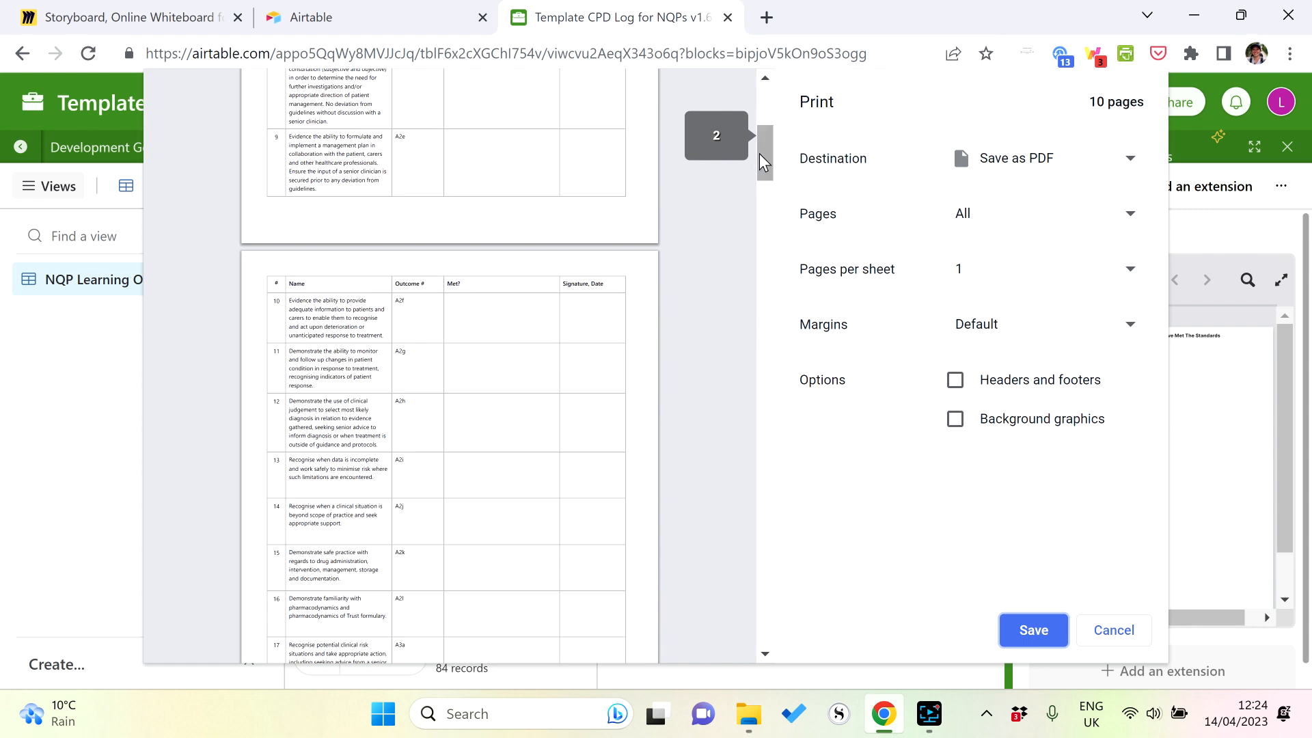
pyautogui.moveTo(766, 154); pyautogui.dragTo(770, 62)
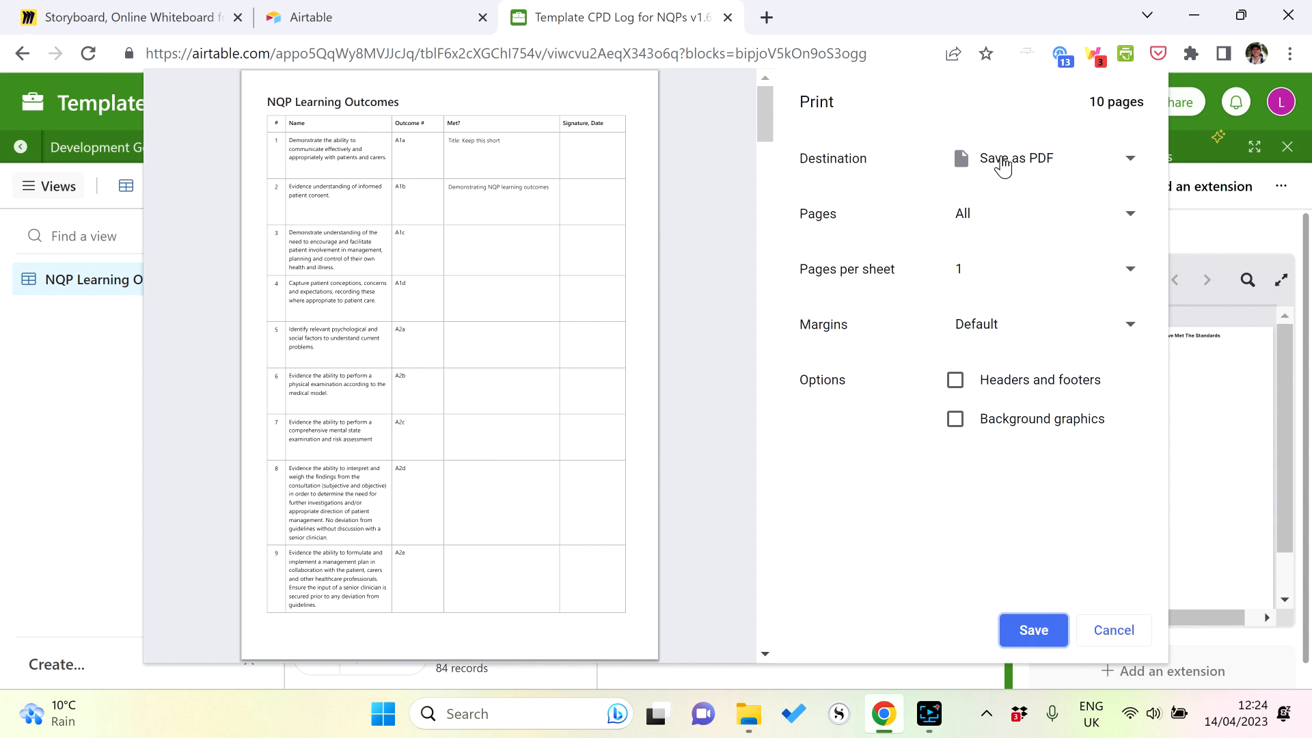
pyautogui.click(1018, 631)
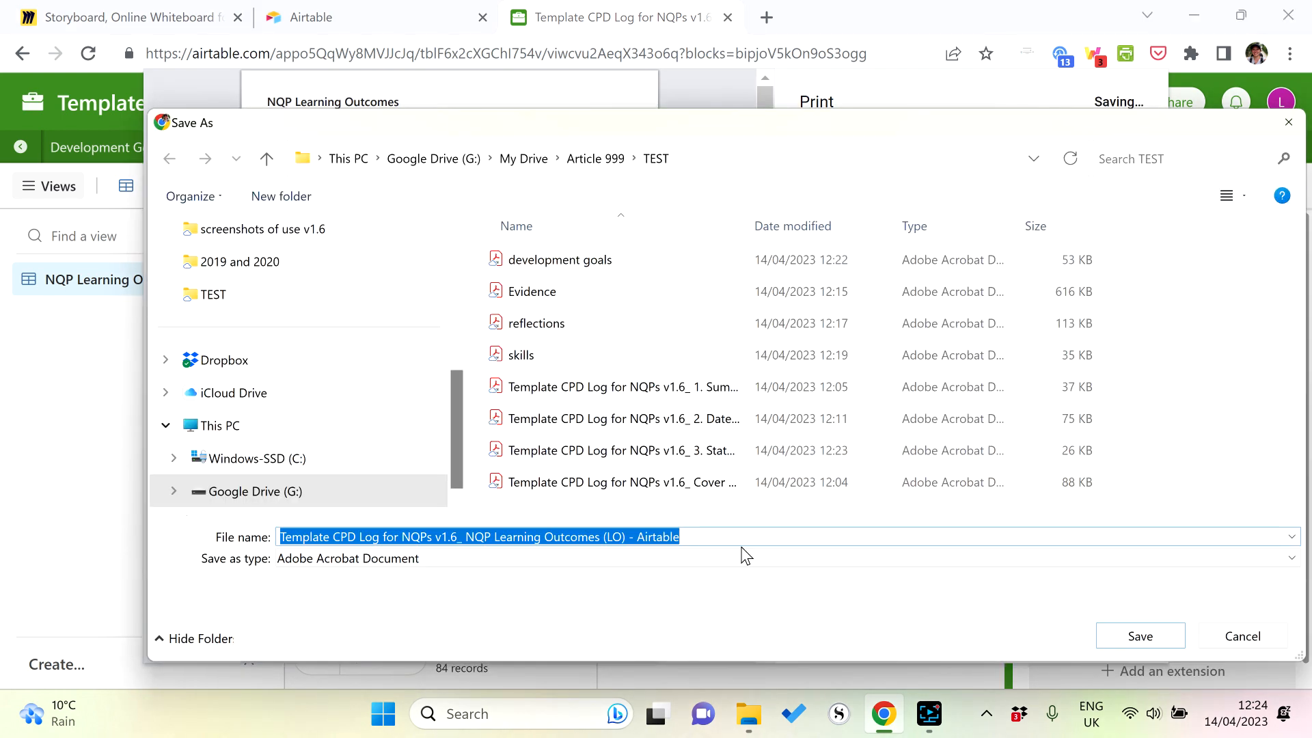
pyautogui.press('Return')
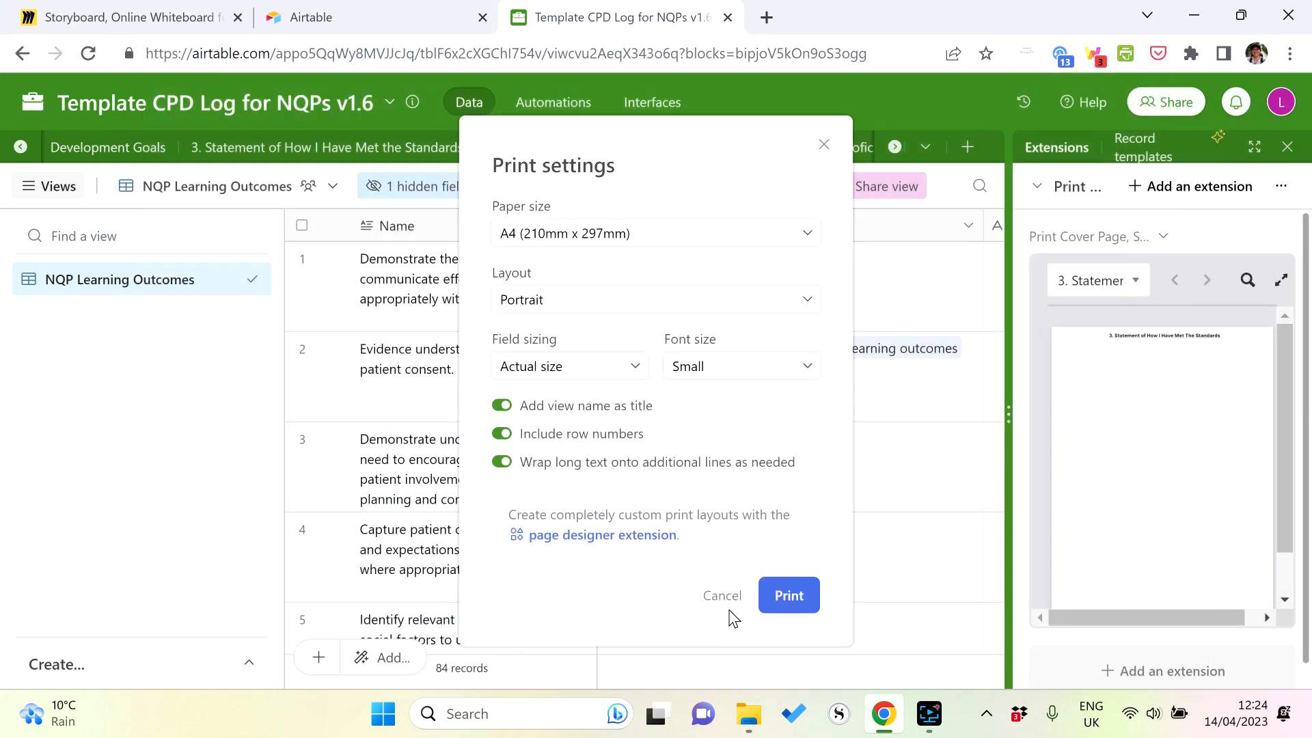
pyautogui.click(723, 595)
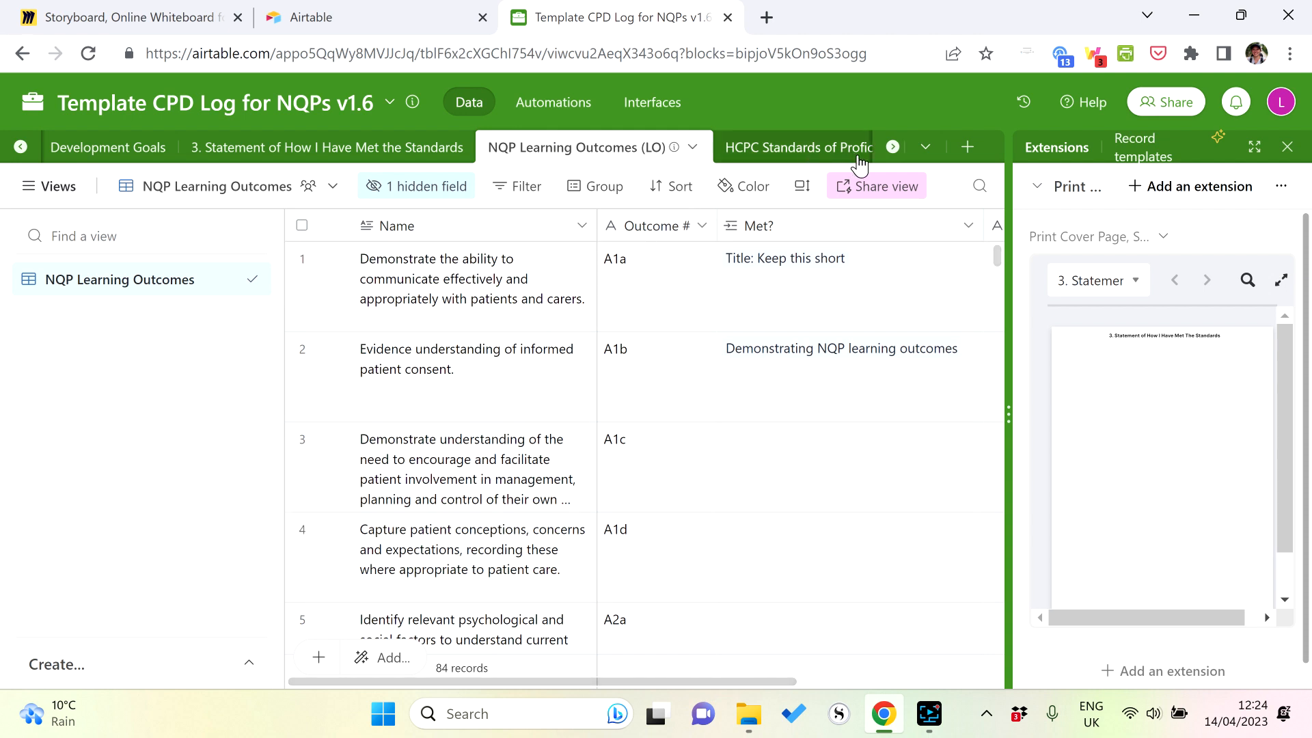
# Step: Open the HCPC Standards of Proficiency table and select its Status column
pyautogui.click(895, 147)
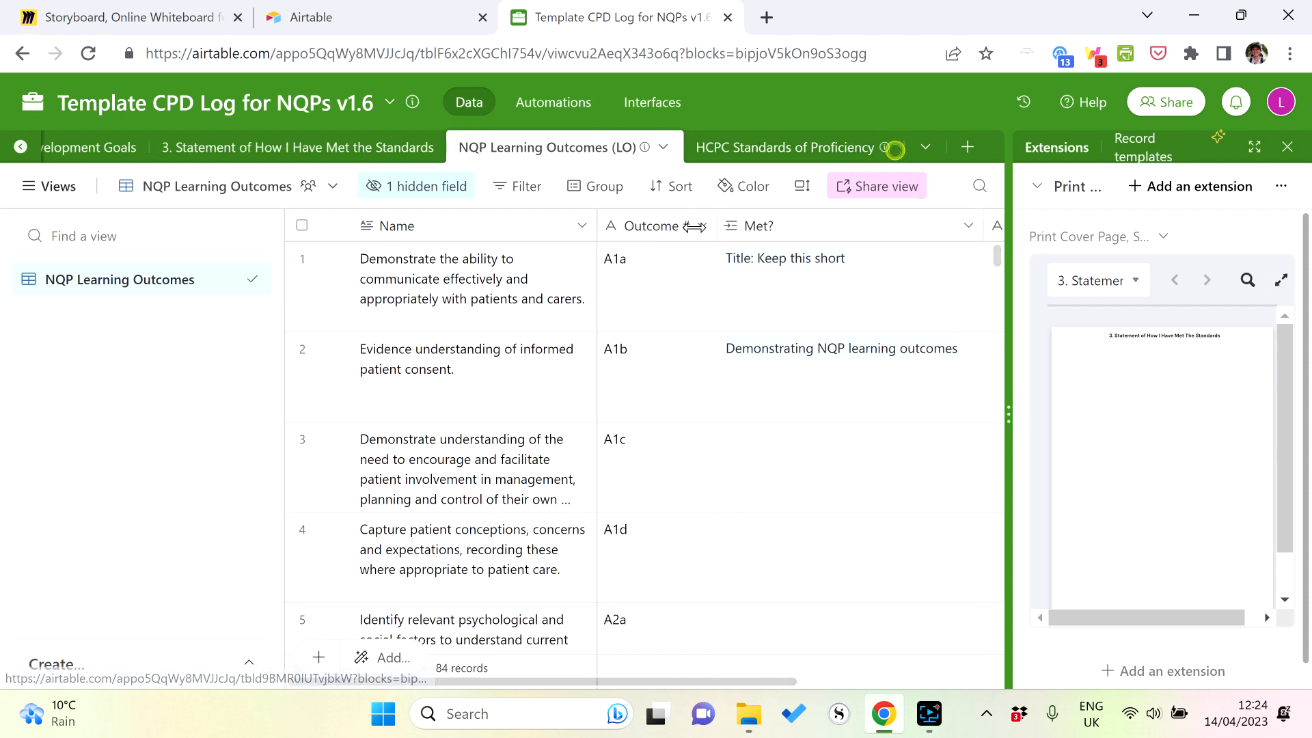
pyautogui.click(784, 150)
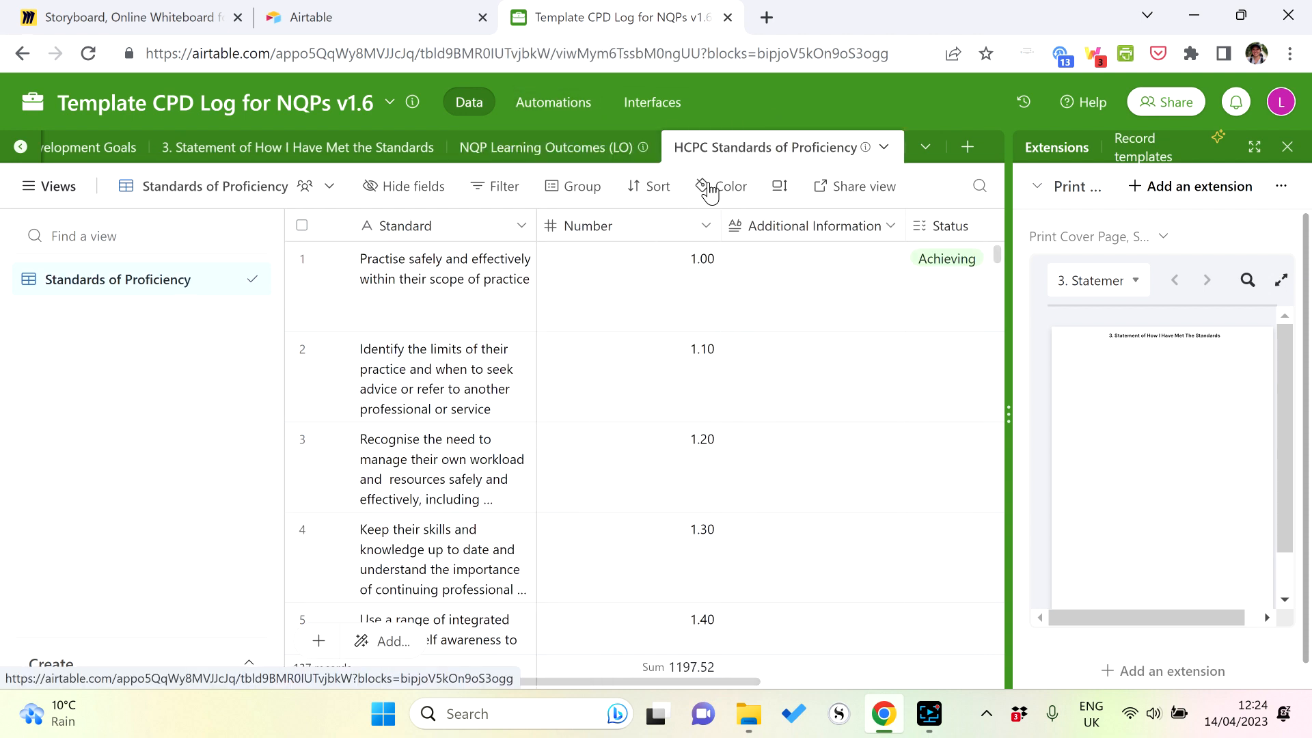
pyautogui.hscroll(3, 724, 379)
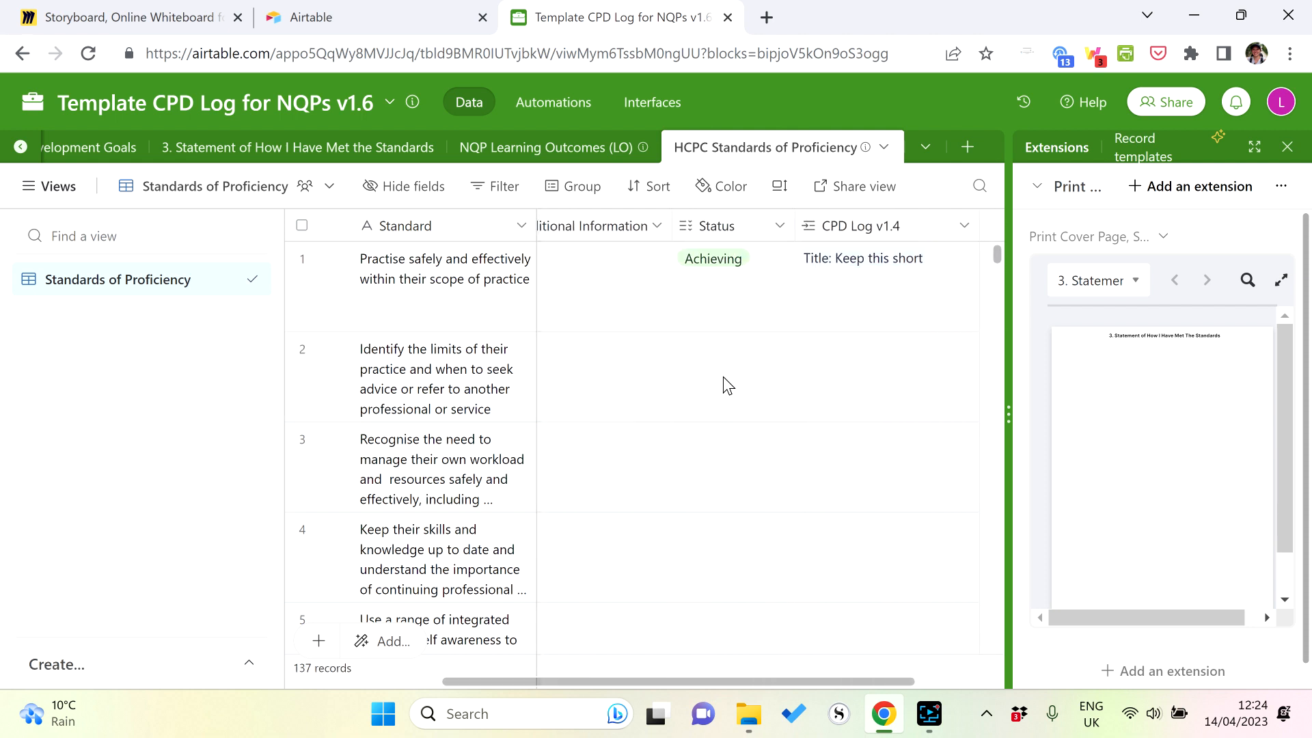
pyautogui.hscroll(-3, 723, 376)
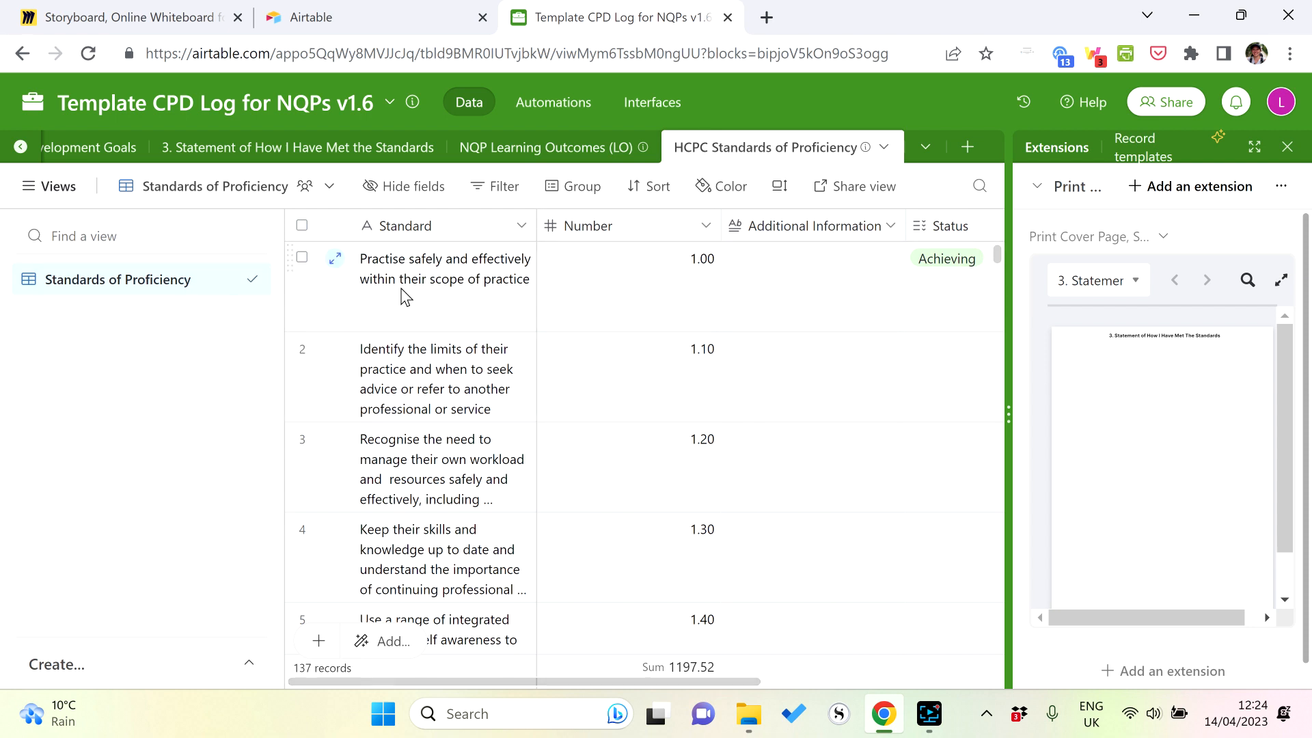
pyautogui.hscroll(5, 669, 234)
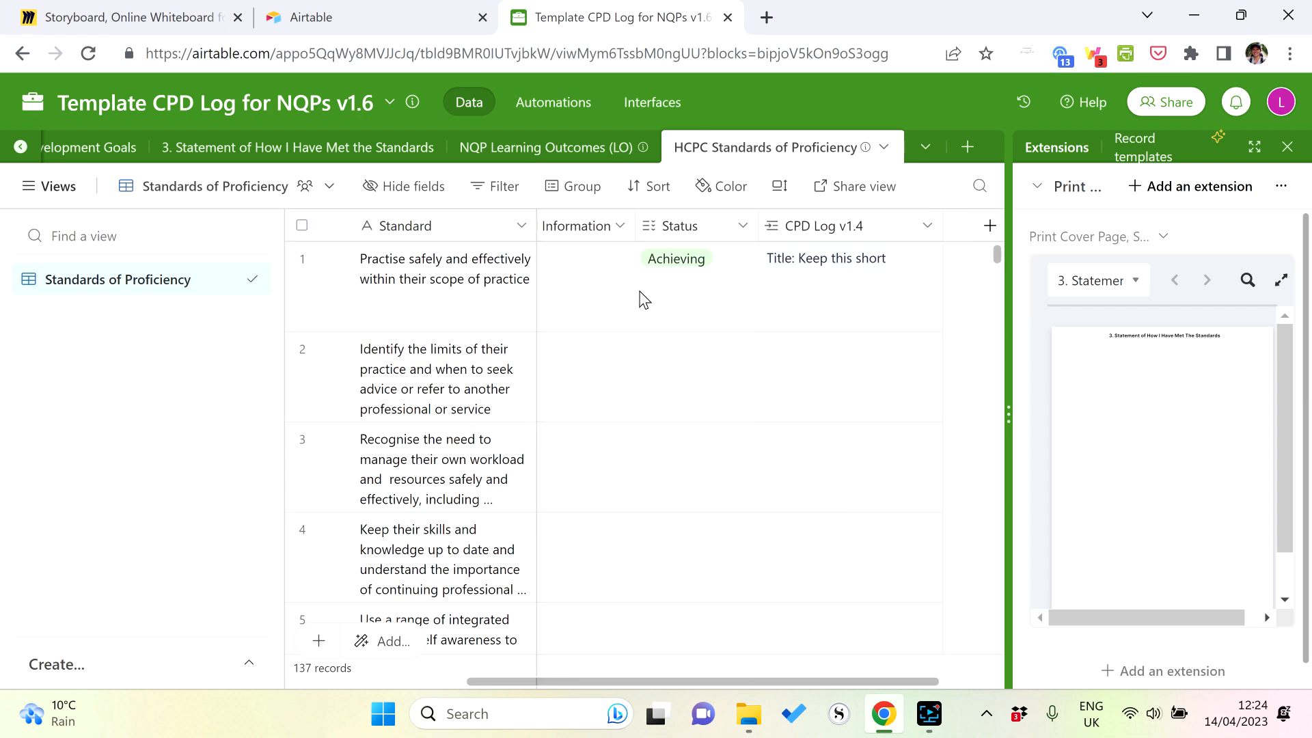
pyautogui.click(731, 222)
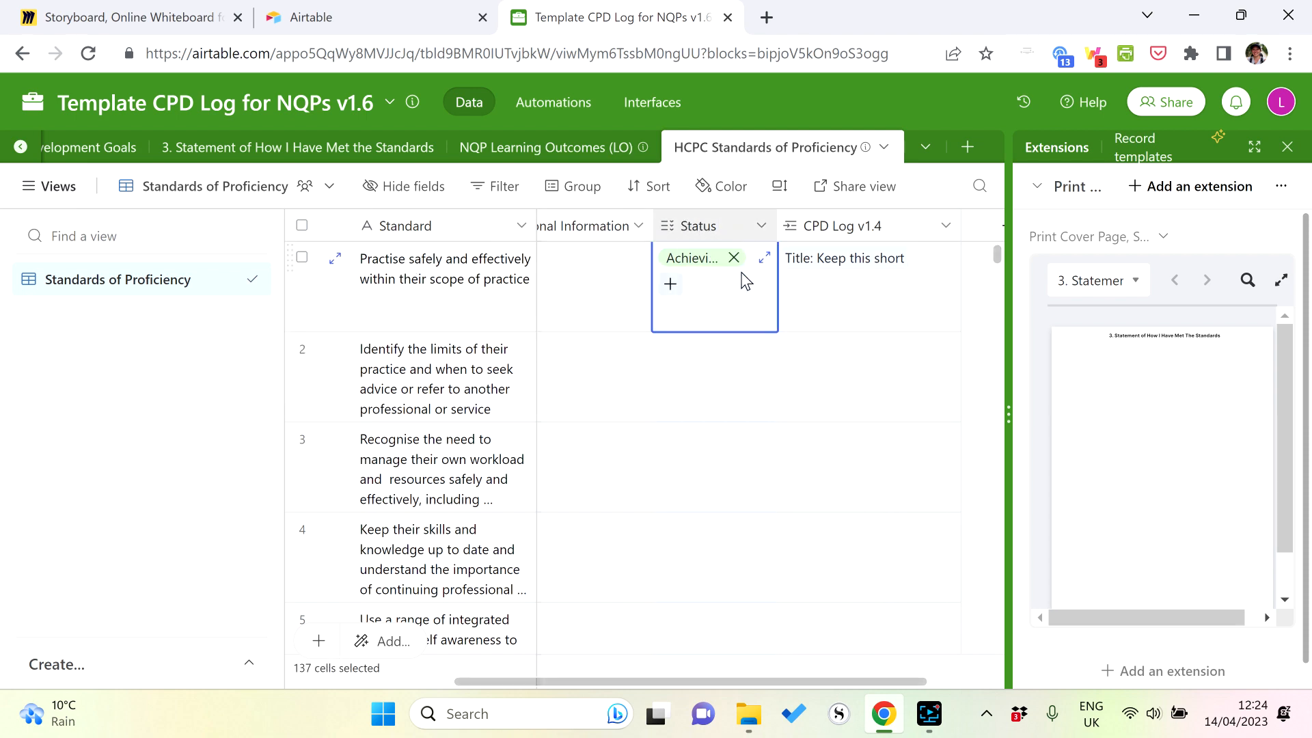
# Step: Look over the HCPC standards list and hide the Status field in the Standards of Proficiency view
pyautogui.scroll(-6, 744, 276)
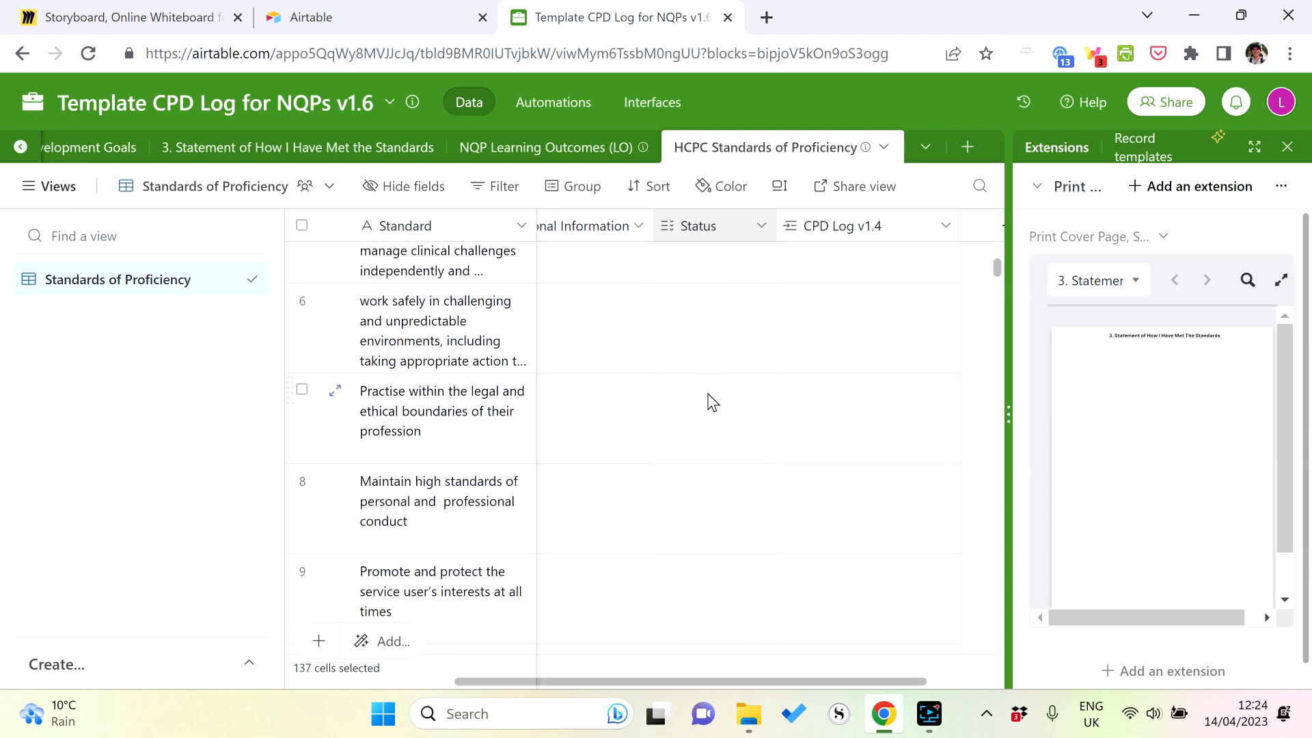
pyautogui.scroll(-15, 711, 570)
pyautogui.scroll(17, 710, 569)
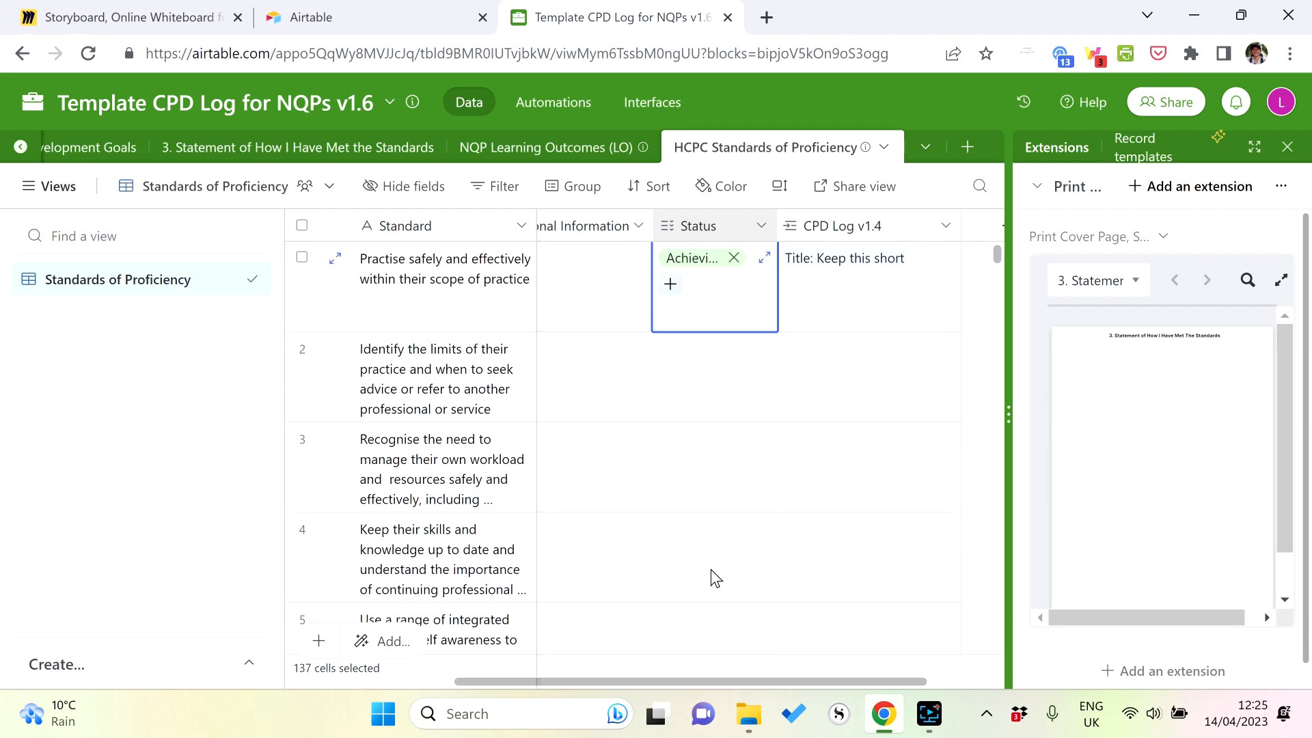
pyautogui.click(376, 196)
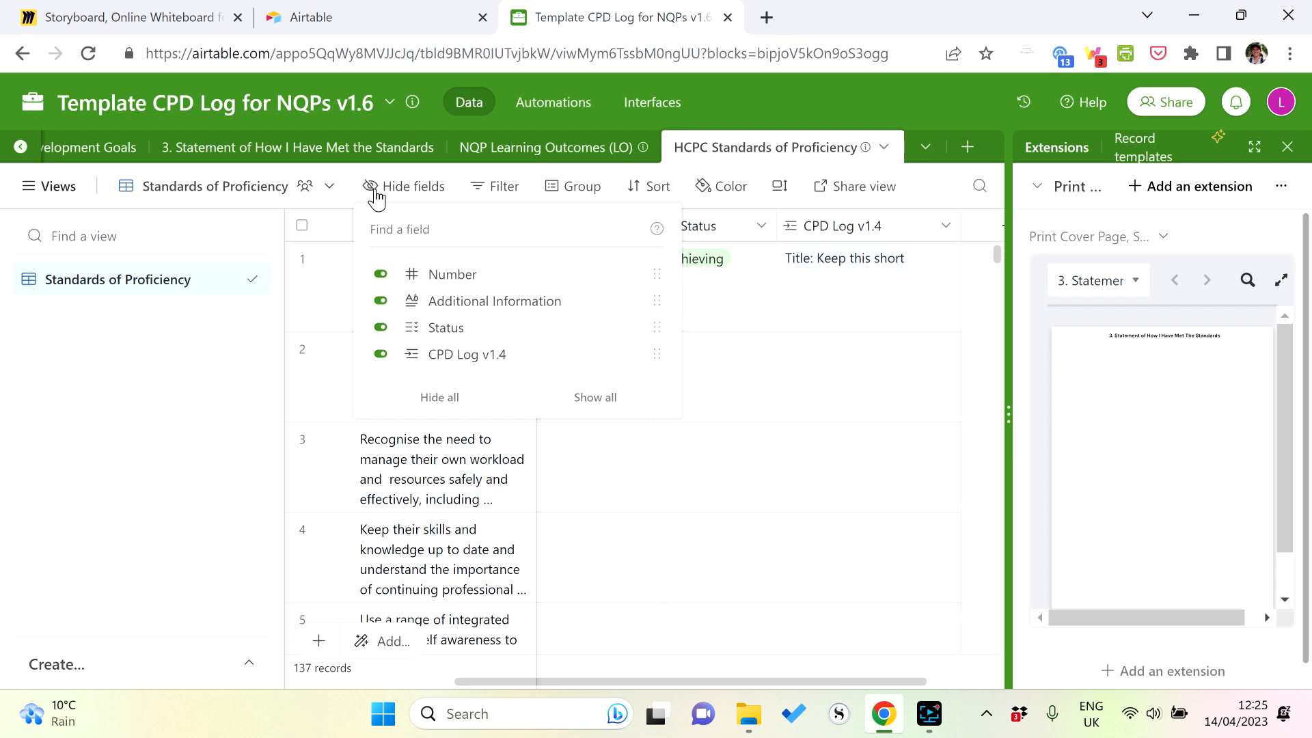
pyautogui.click(379, 328)
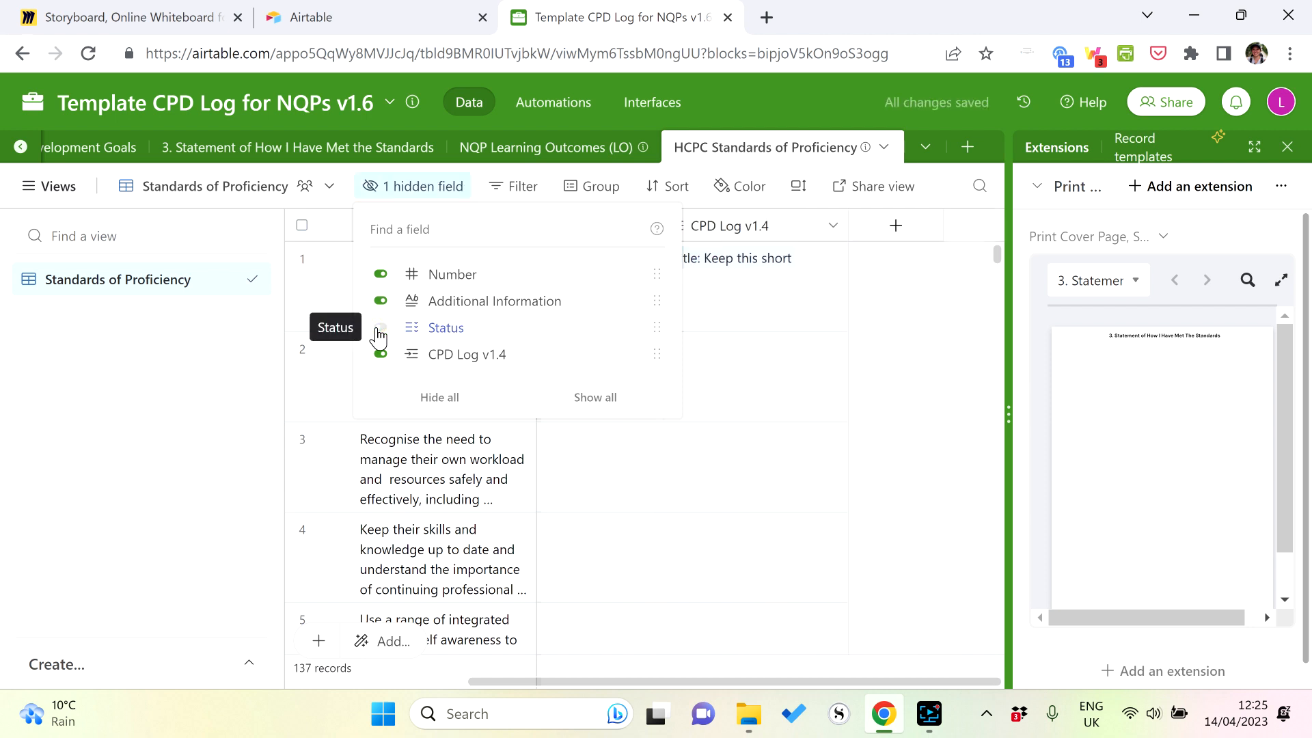
pyautogui.click(921, 335)
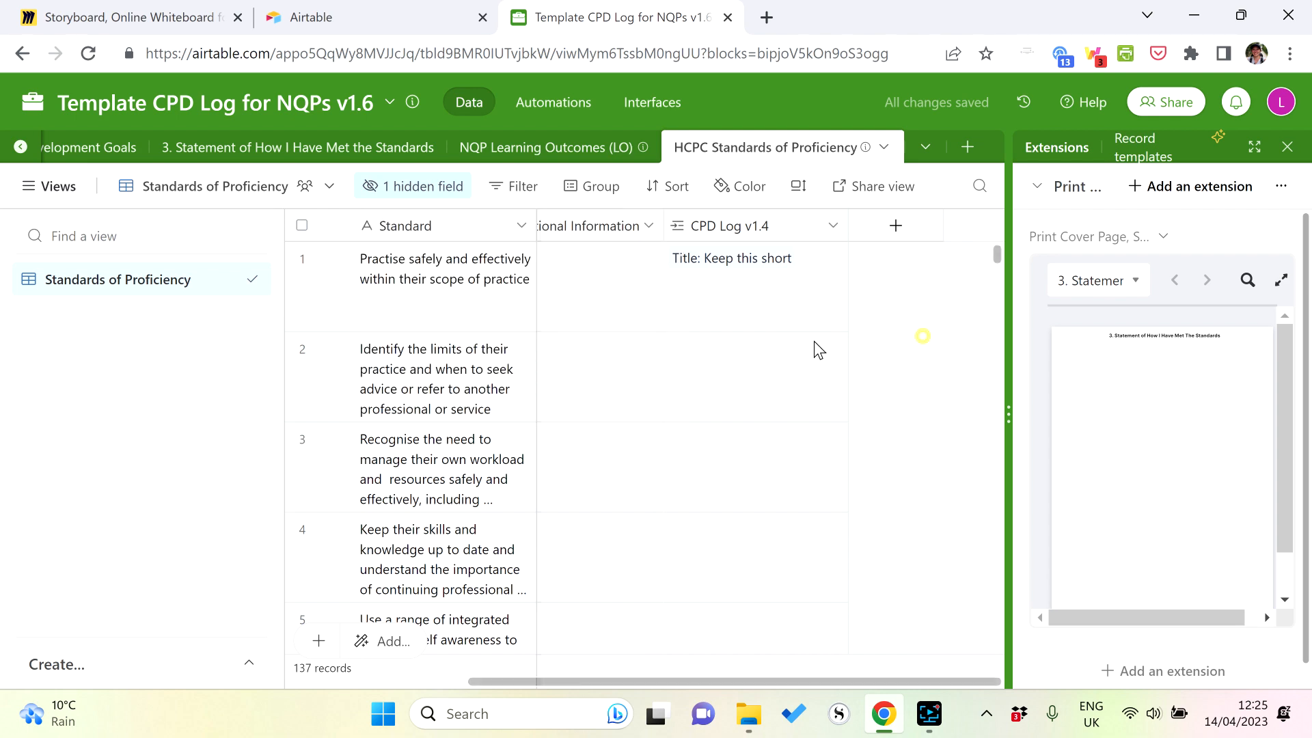
# Step: Print the Standards of Proficiency view as an A4 portrait PDF into the TEST folder under the suggested name, and close the print settings
pyautogui.click(228, 189)
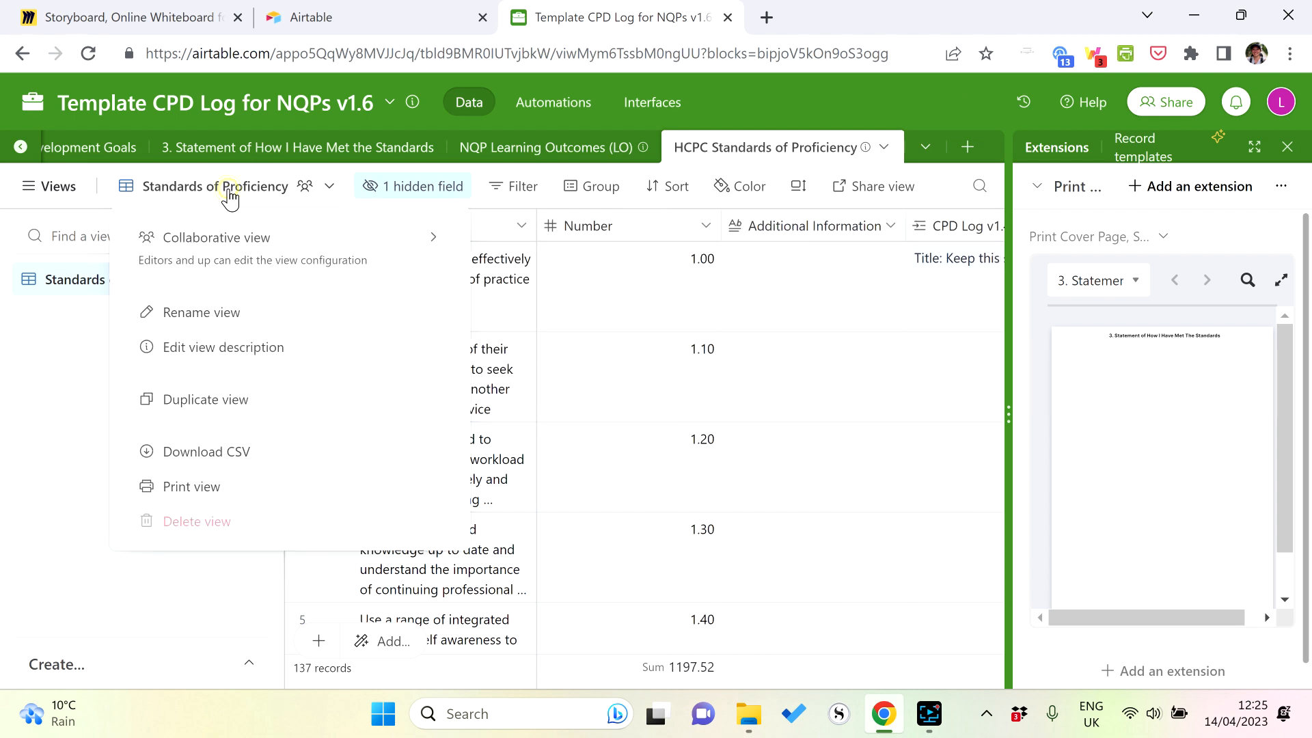
pyautogui.click(194, 483)
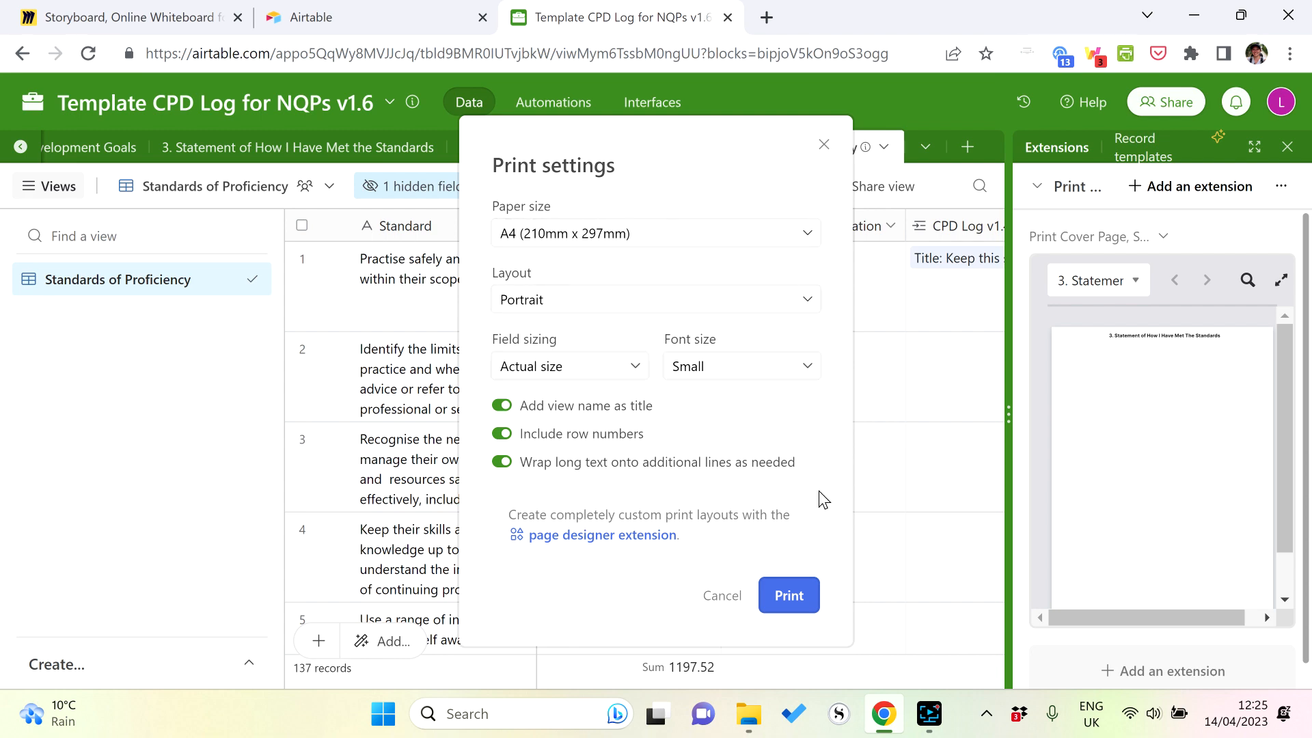
pyautogui.click(794, 599)
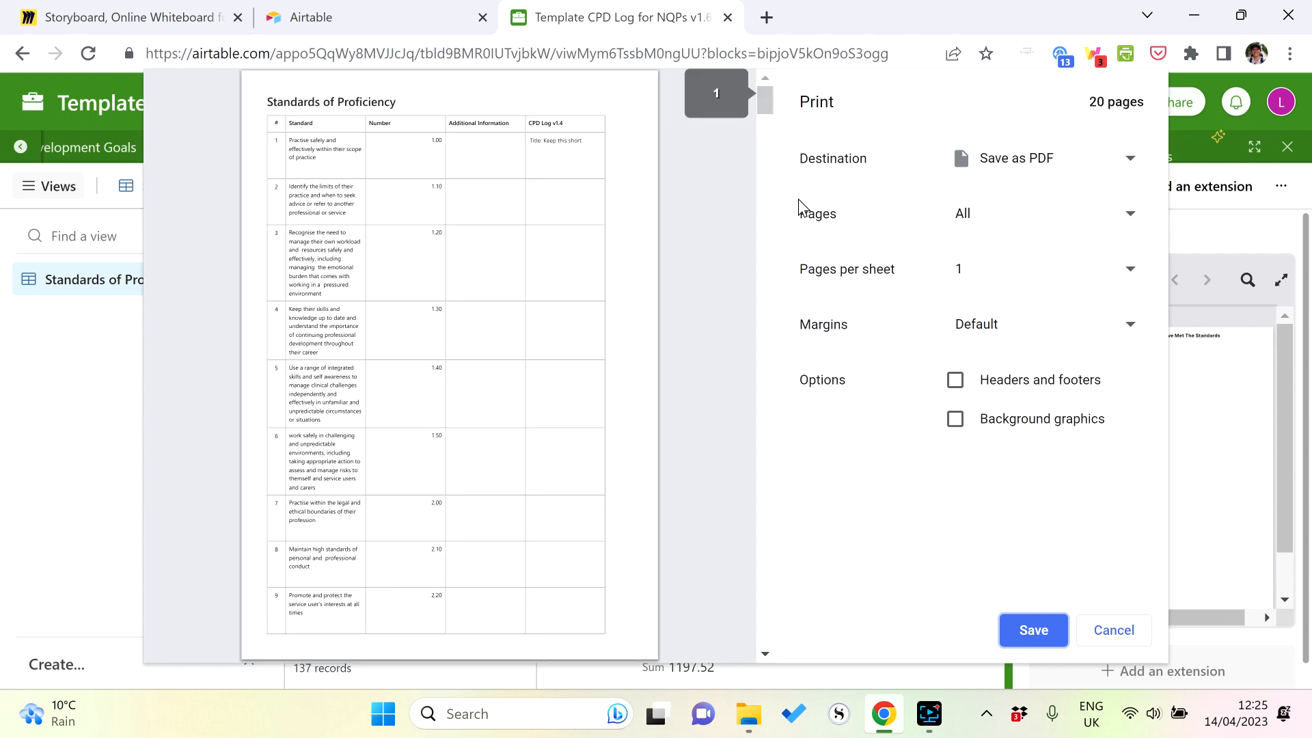
pyautogui.scroll(-10, 527, 448)
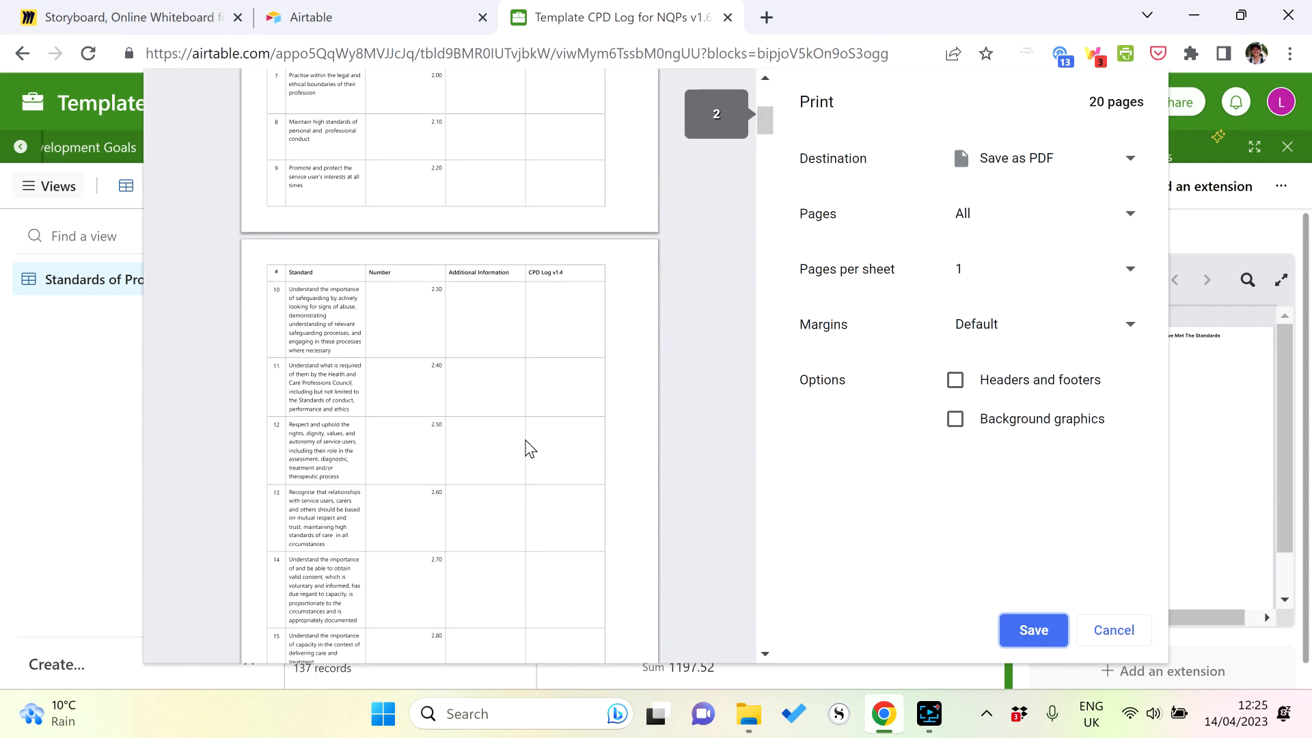
pyautogui.moveTo(760, 122); pyautogui.dragTo(711, 35)
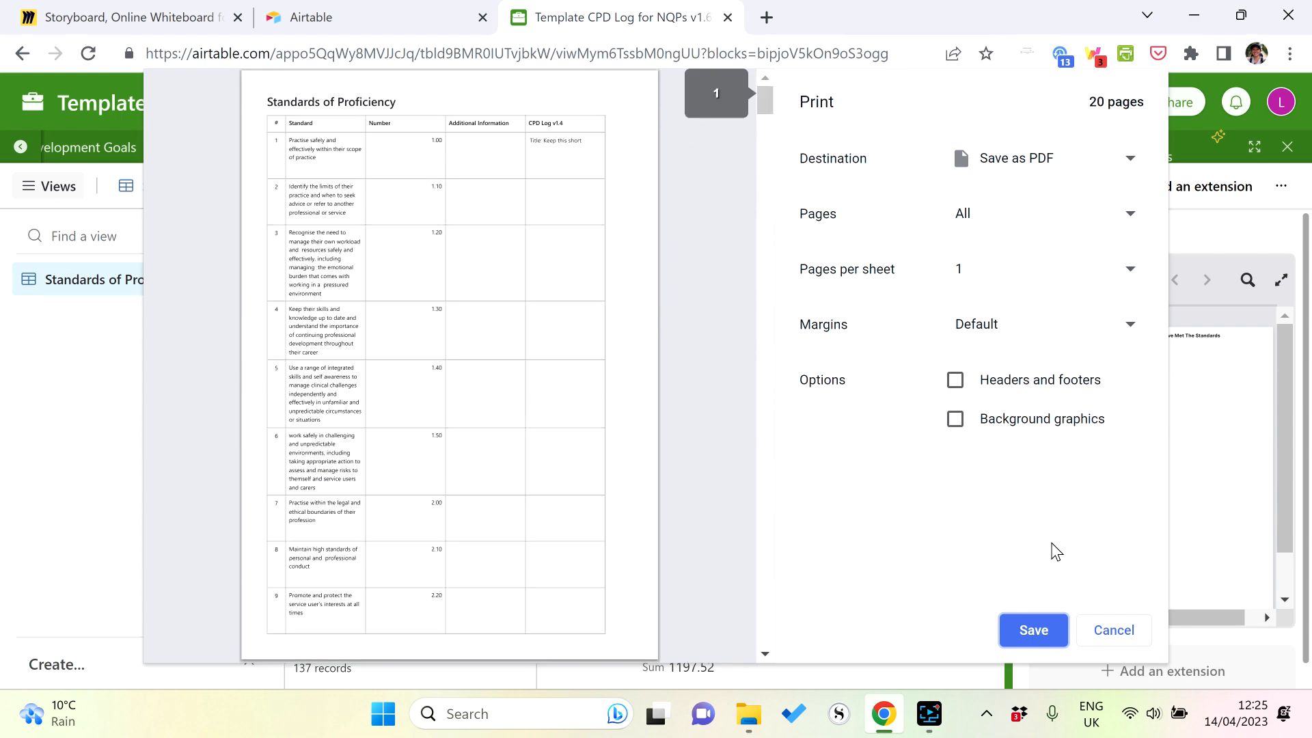
pyautogui.click(1032, 632)
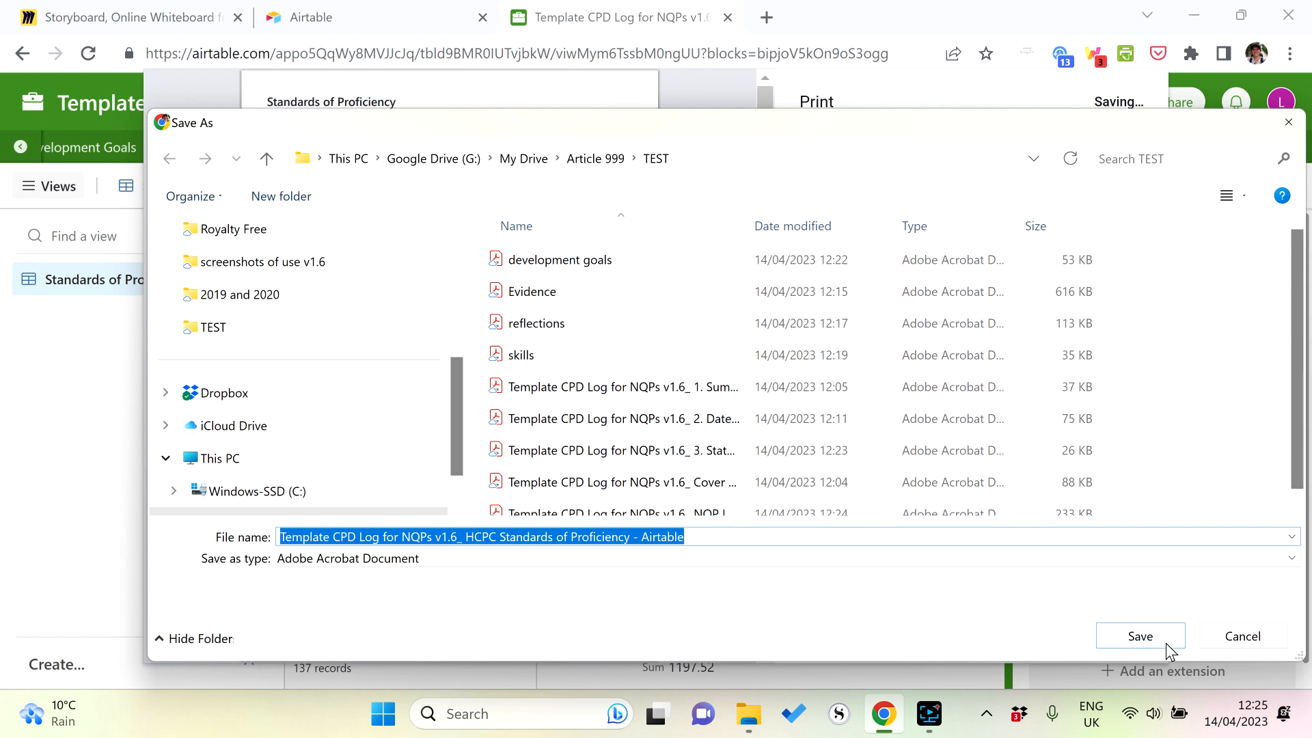
pyautogui.click(1166, 642)
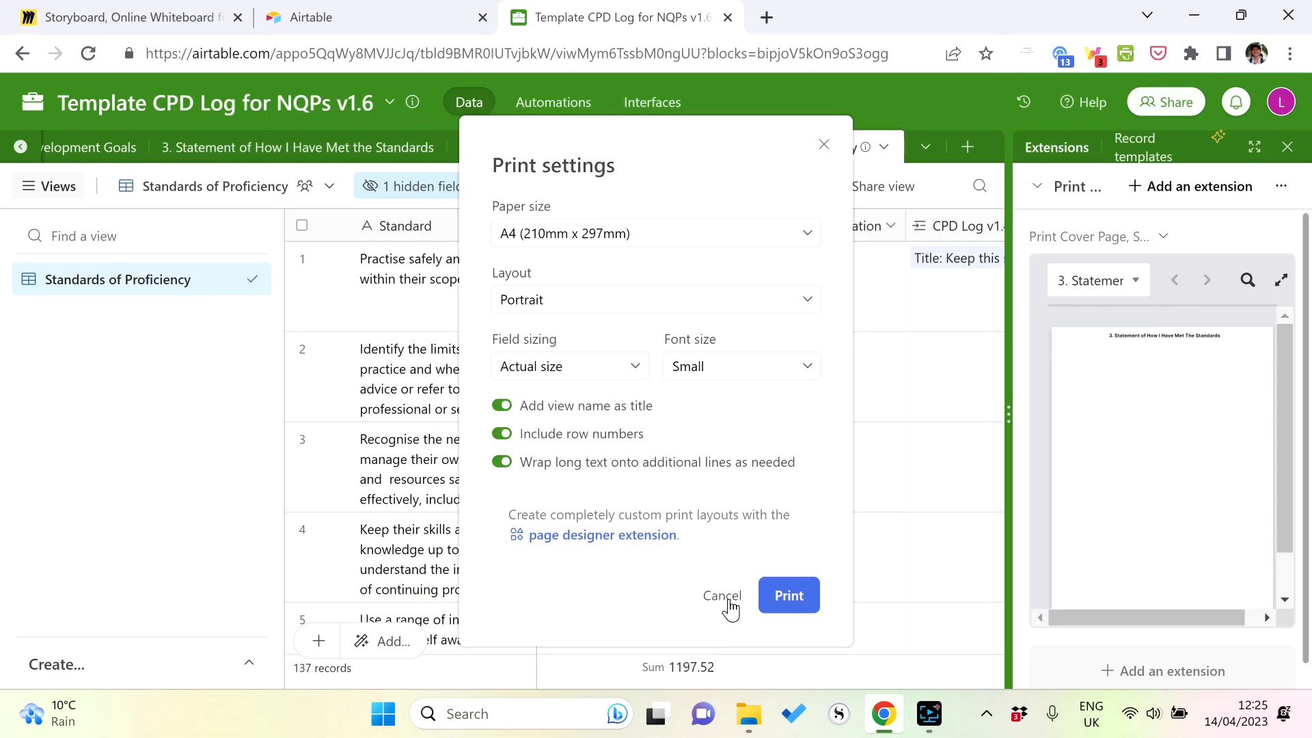
pyautogui.click(722, 596)
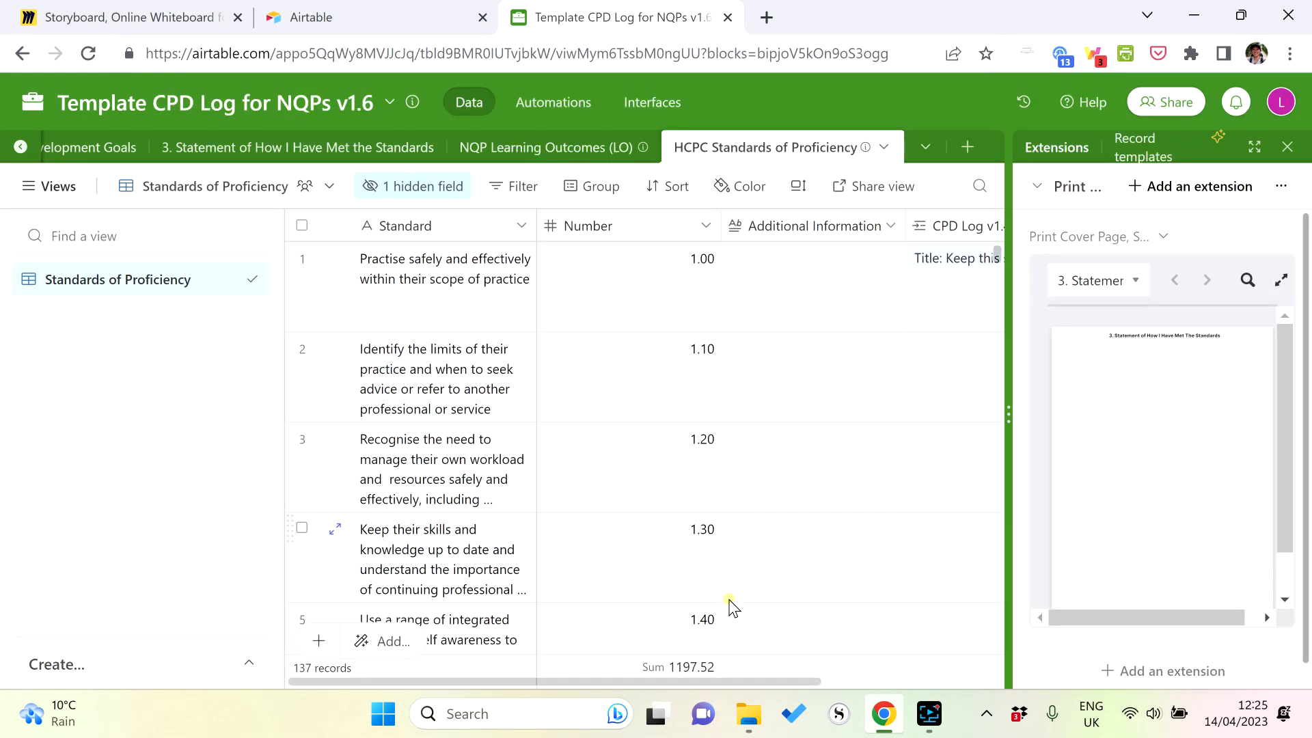
# Step: Show the Status field again in the Standards of Proficiency view and return to the Cover Page table
pyautogui.click(429, 186)
pyautogui.click(379, 328)
pyautogui.click(203, 388)
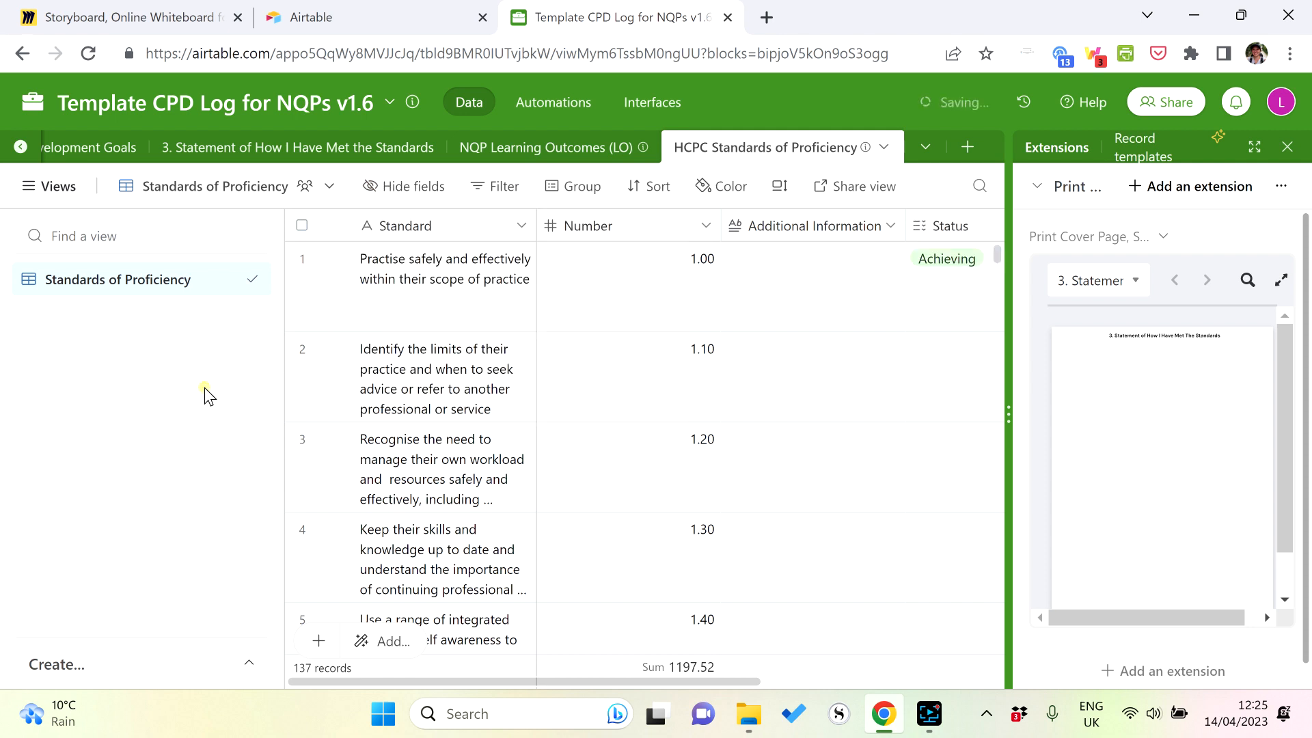
pyautogui.click(40, 140)
pyautogui.click(44, 146)
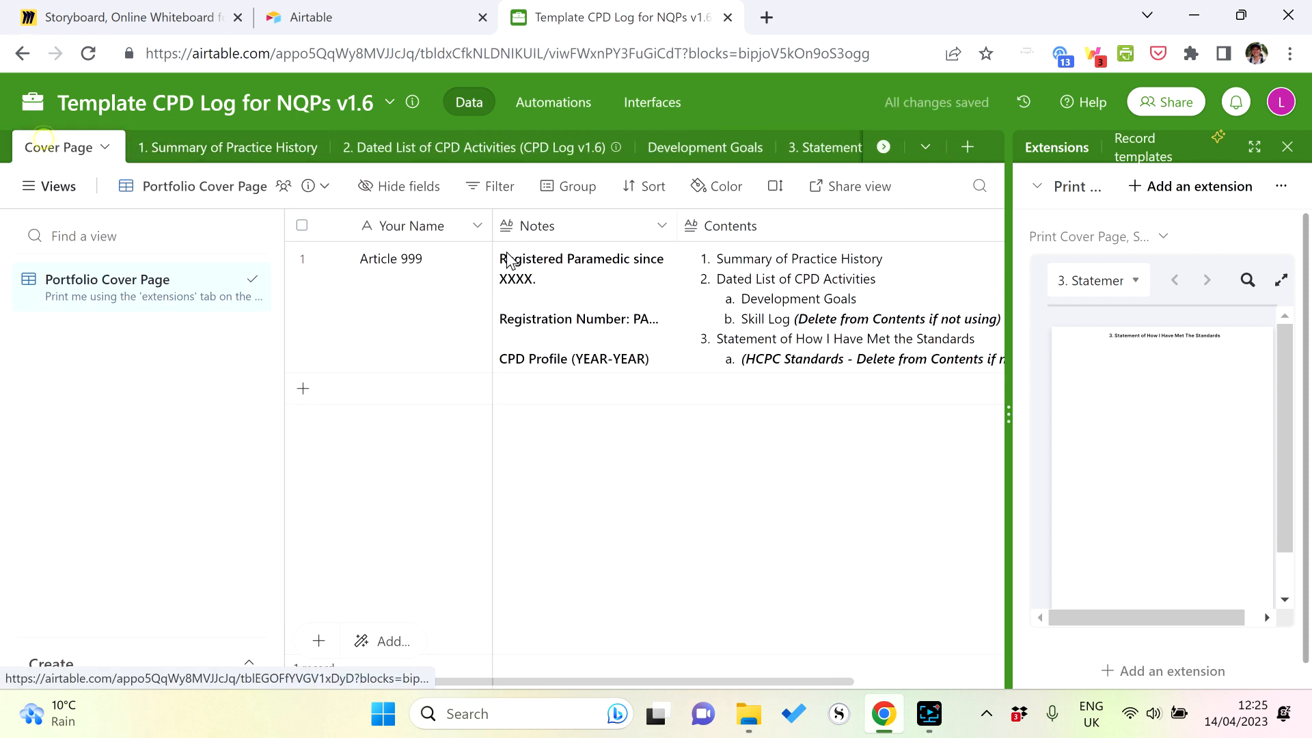
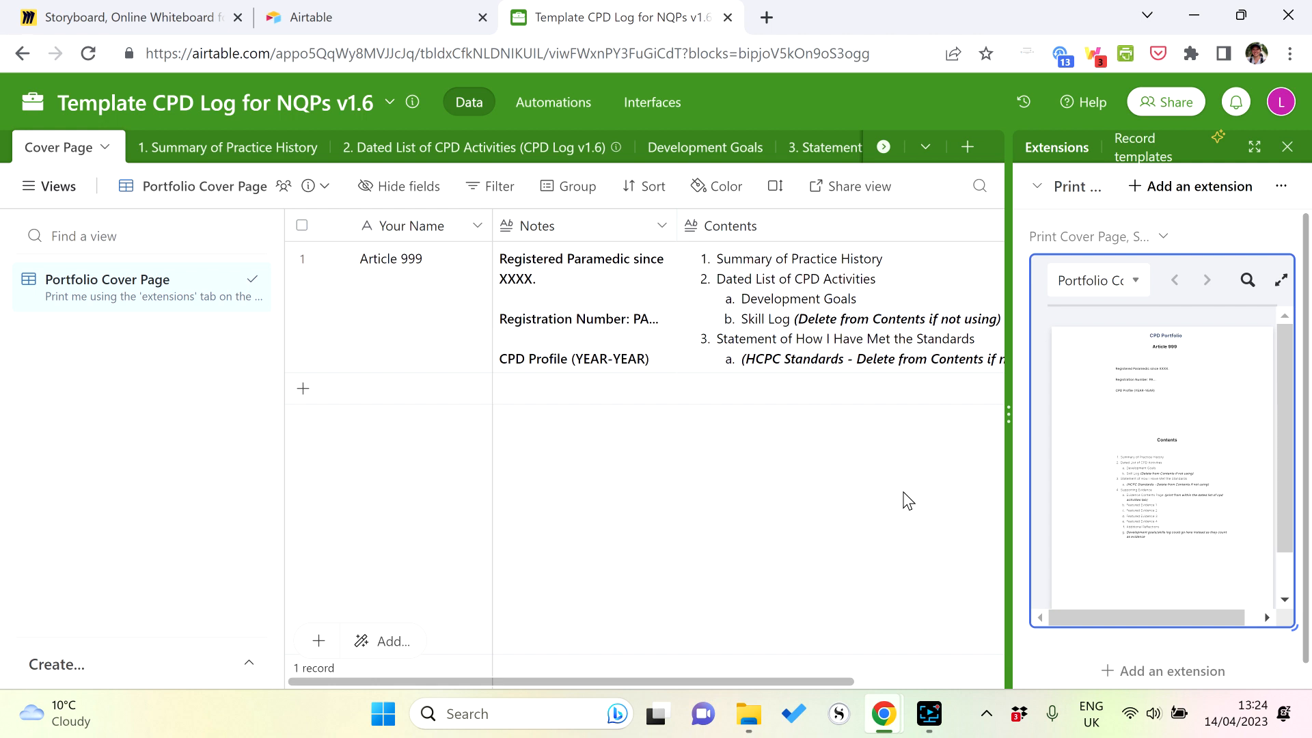
# Step: Switch to the Smallpdf browser window and look over its home page
pyautogui.moveTo(885, 710)
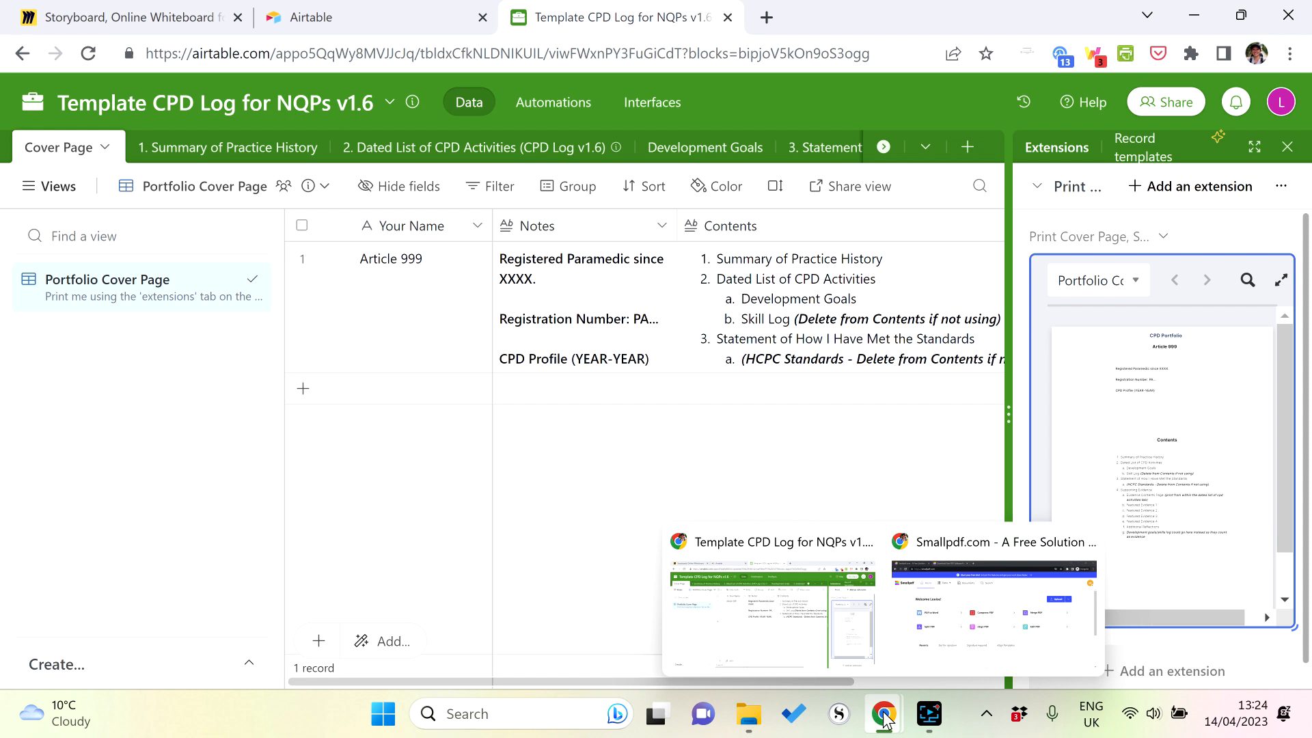
pyautogui.click(958, 633)
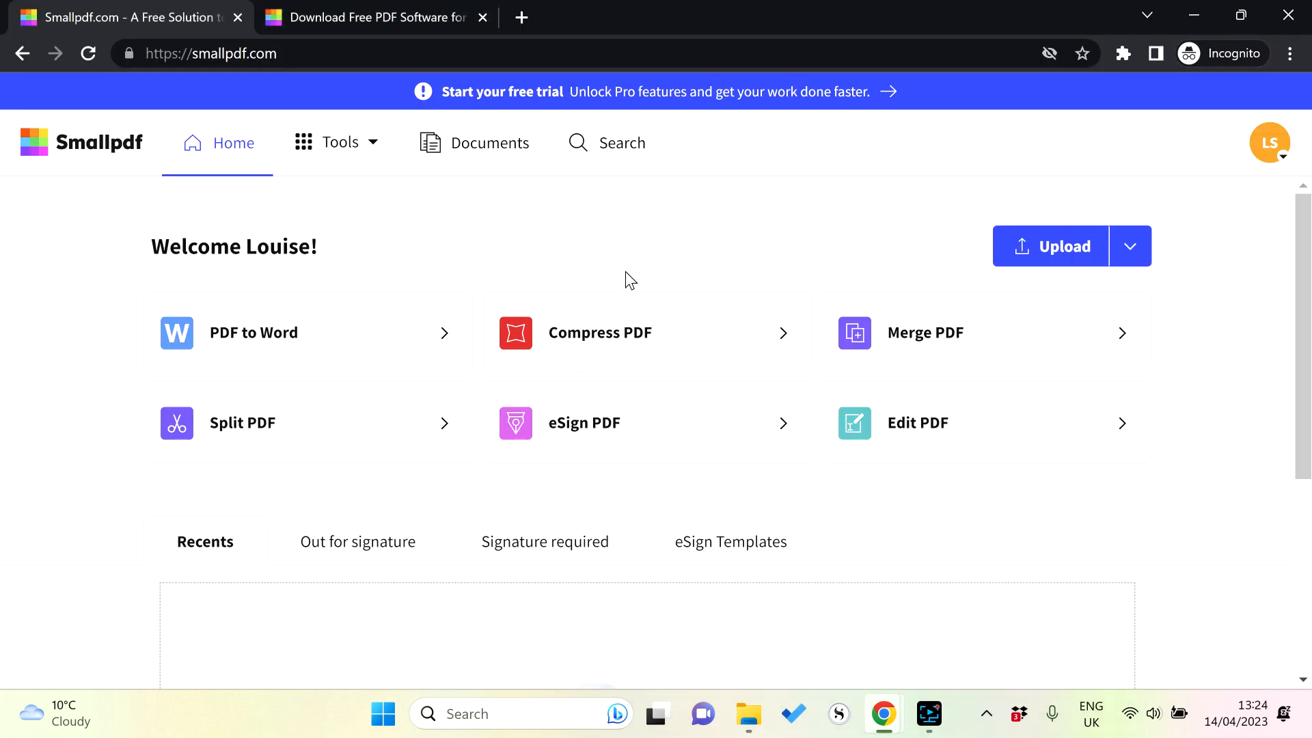
pyautogui.scroll(-5, 1303, 335)
pyautogui.scroll(5, 1303, 335)
# Step: Look through Smallpdf's download page, examining its web address and the desktop and mobile apps on offer
pyautogui.click(410, 14)
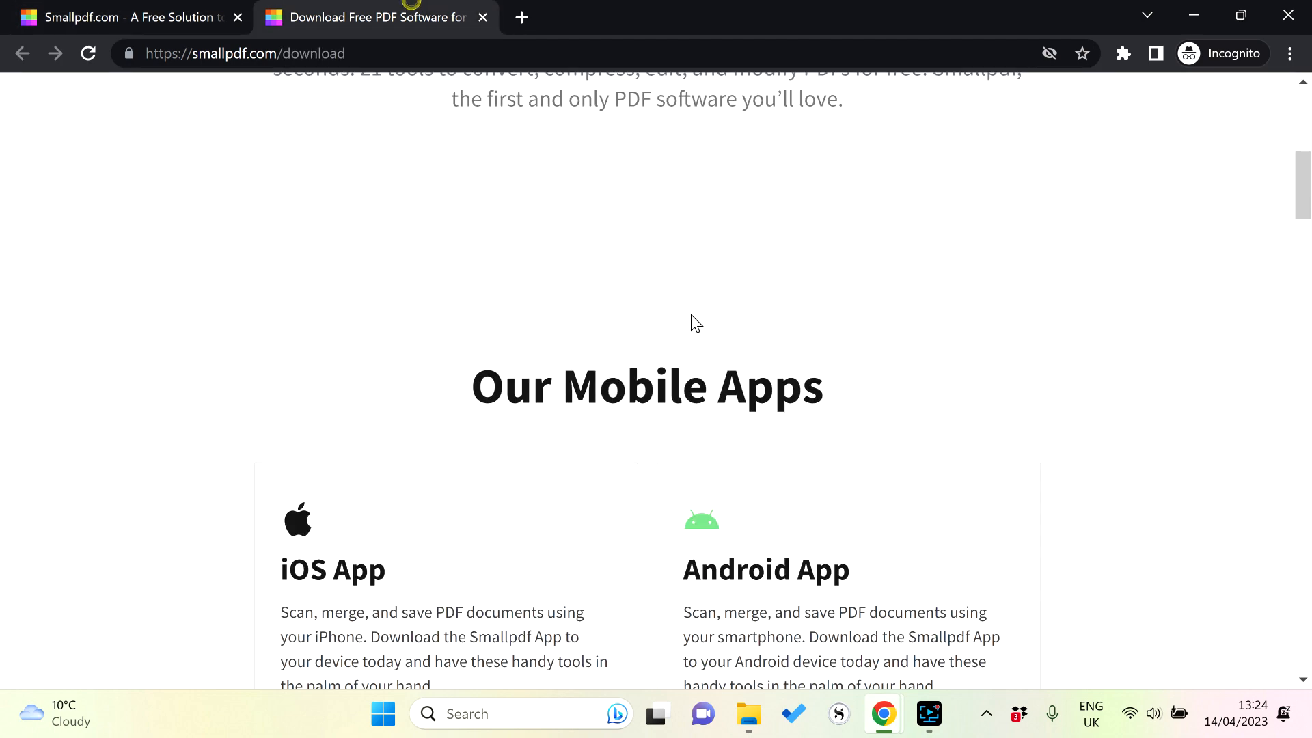
pyautogui.scroll(-6, 697, 317)
pyautogui.scroll(-8, 697, 322)
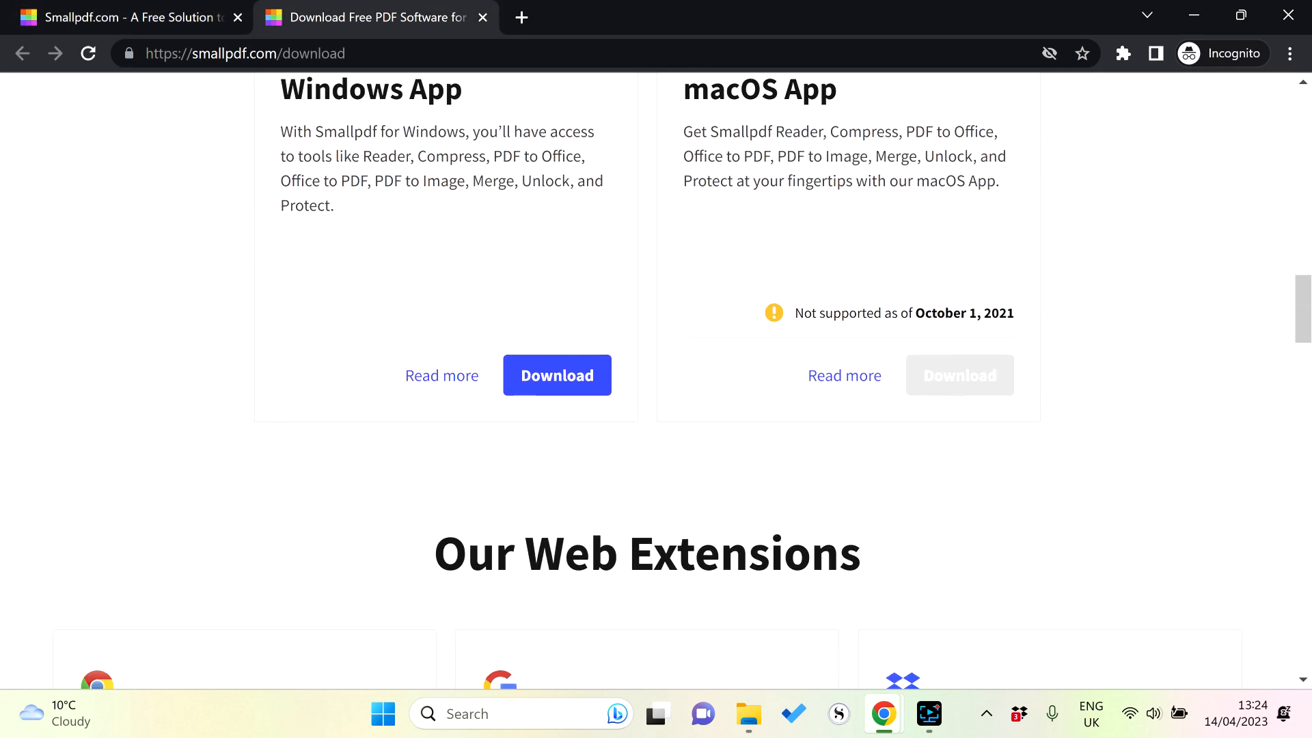
pyautogui.scroll(2, 410, 385)
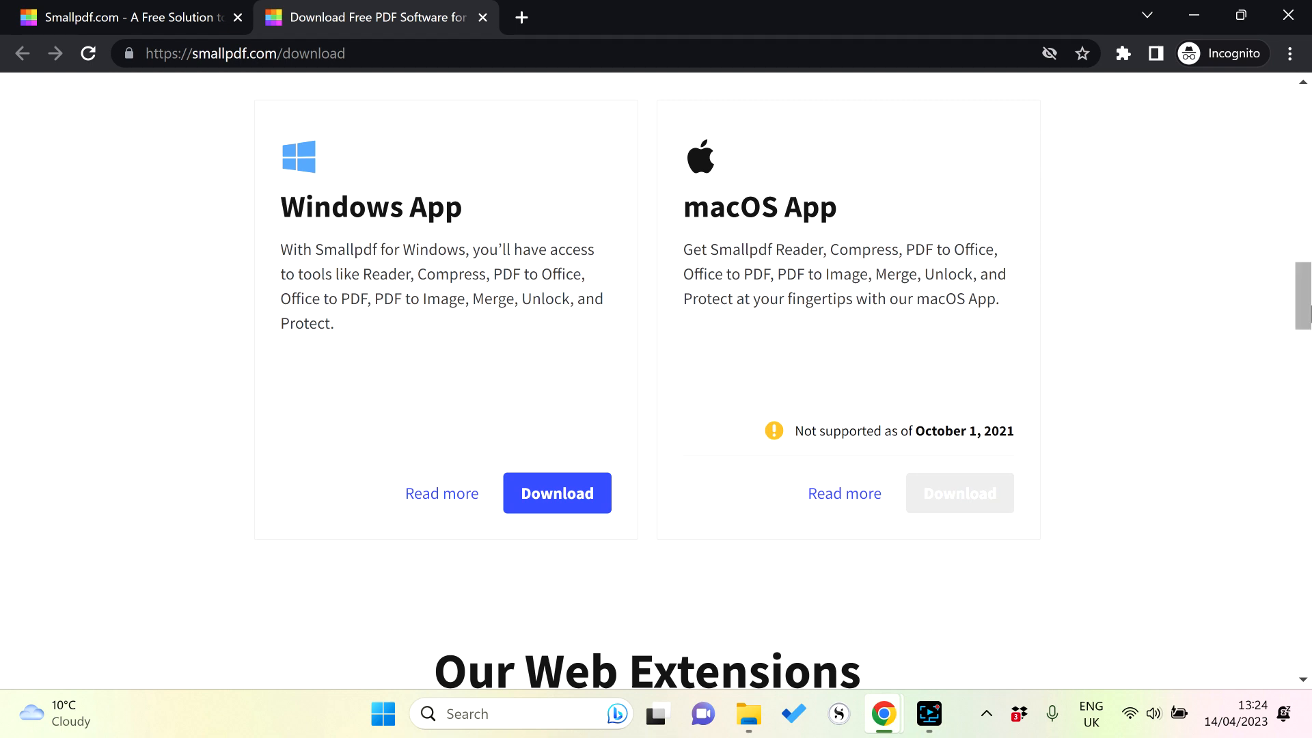
pyautogui.click(233, 53)
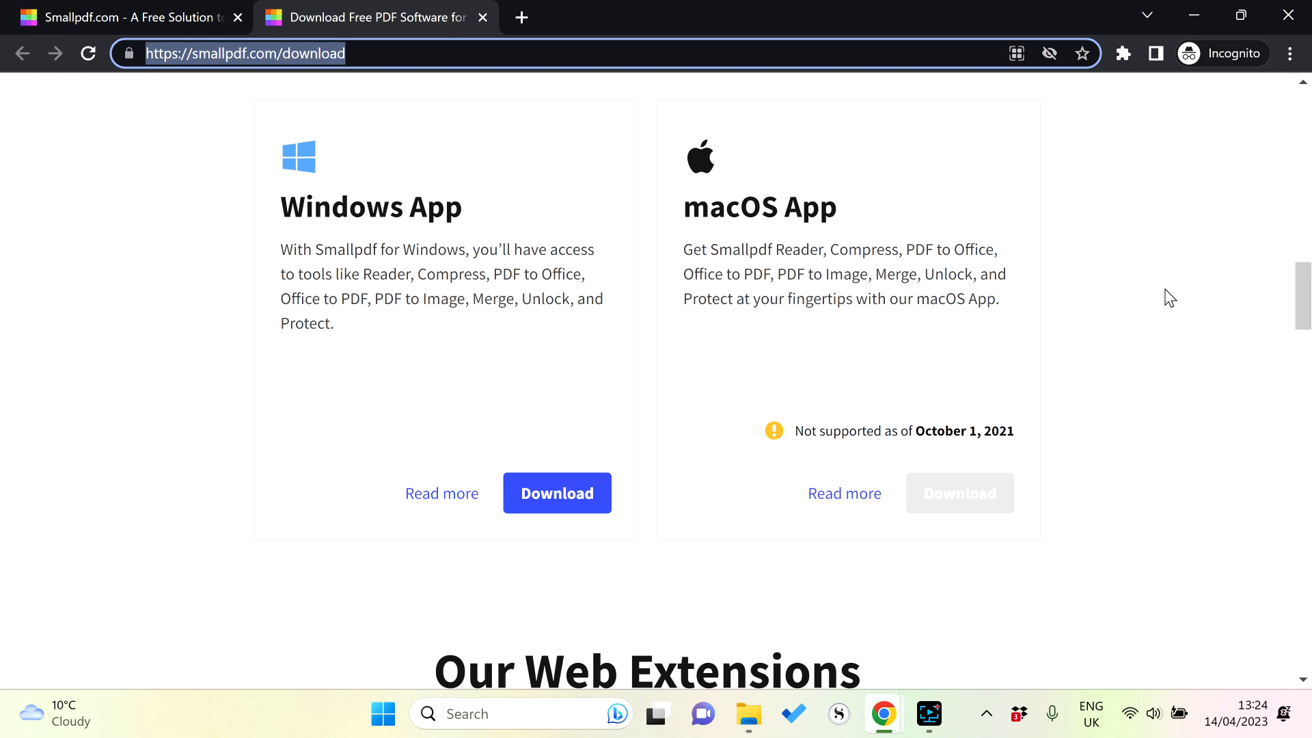
pyautogui.click(1227, 295)
pyautogui.scroll(10, 1226, 297)
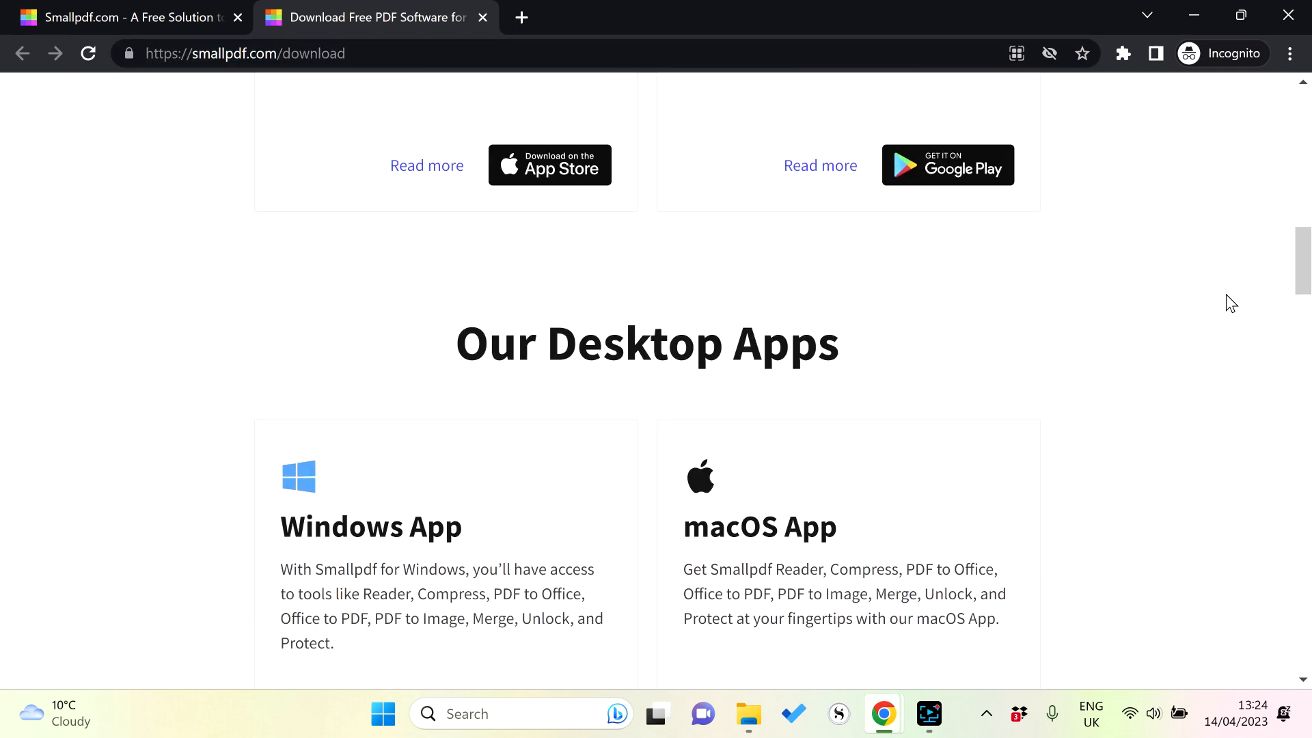
pyautogui.scroll(-1, 433, 332)
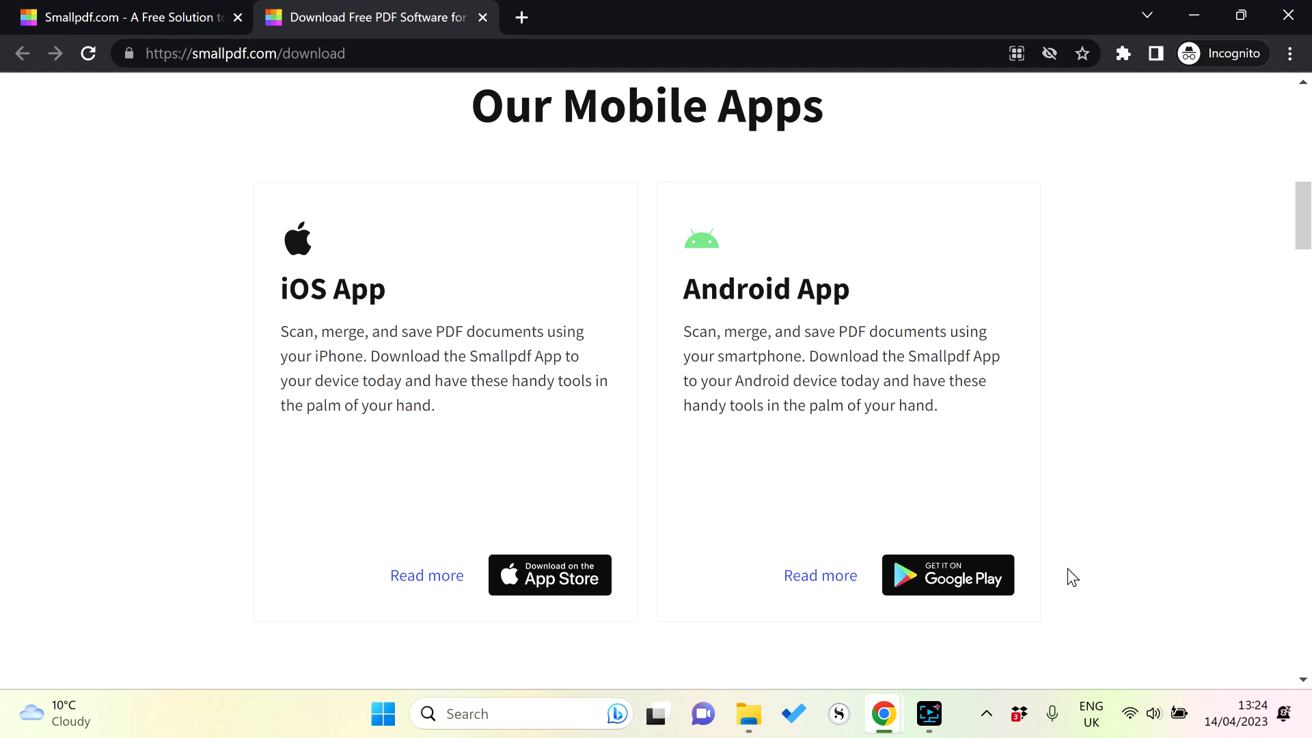
pyautogui.scroll(10, 1210, 248)
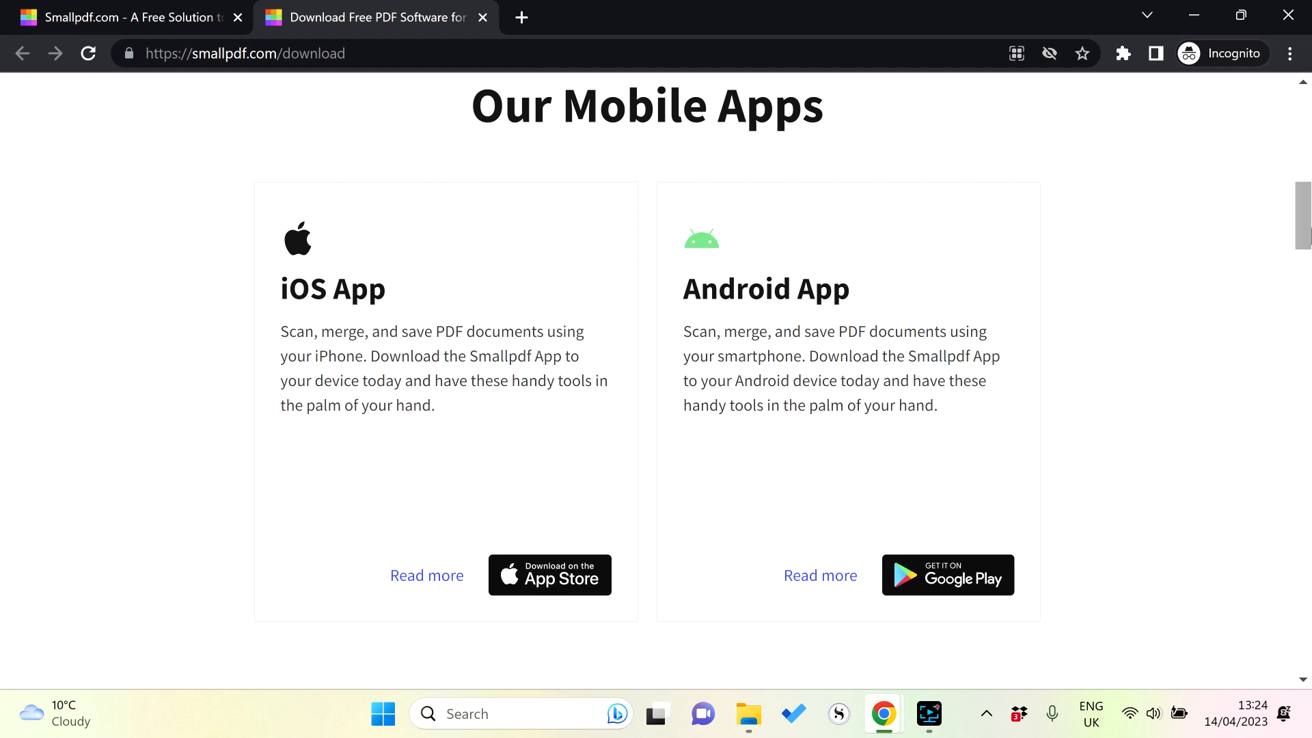
# Step: Return to the Smallpdf home page and look over its recent documents area and full list of PDF tools
pyautogui.click(132, 10)
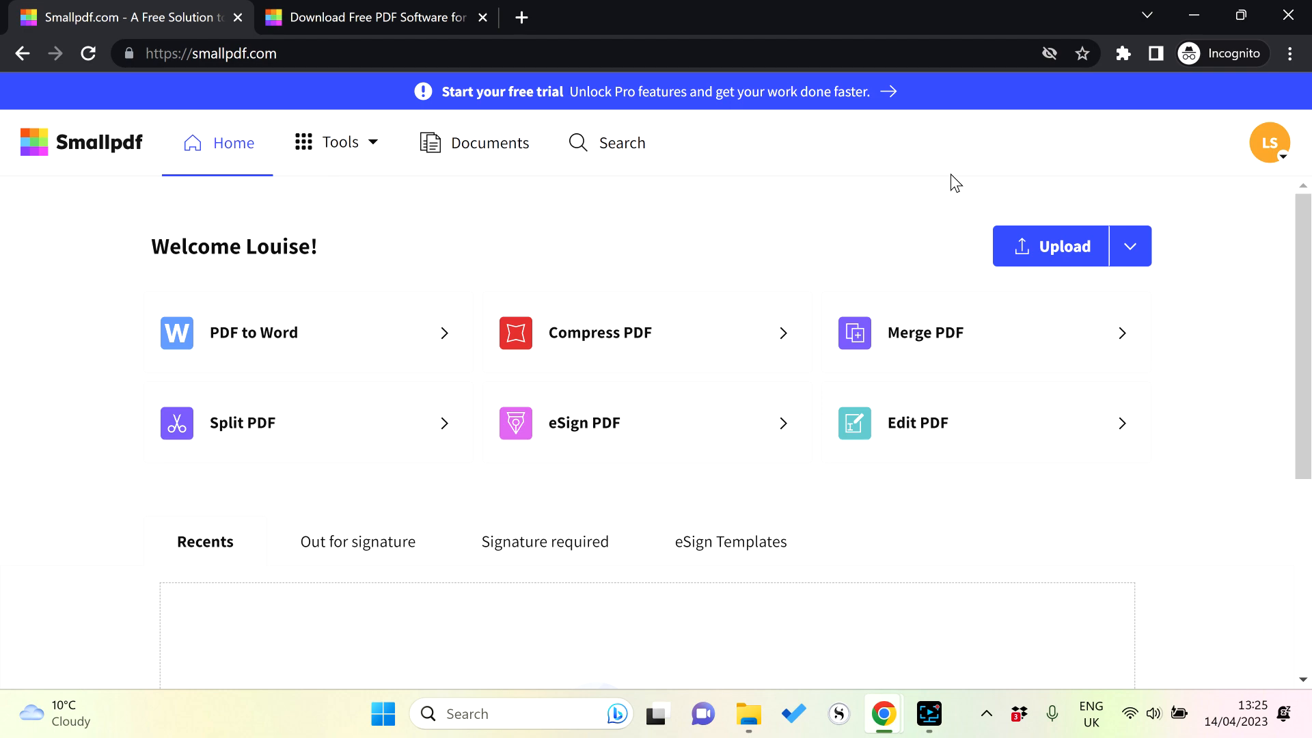
pyautogui.scroll(-4, 503, 337)
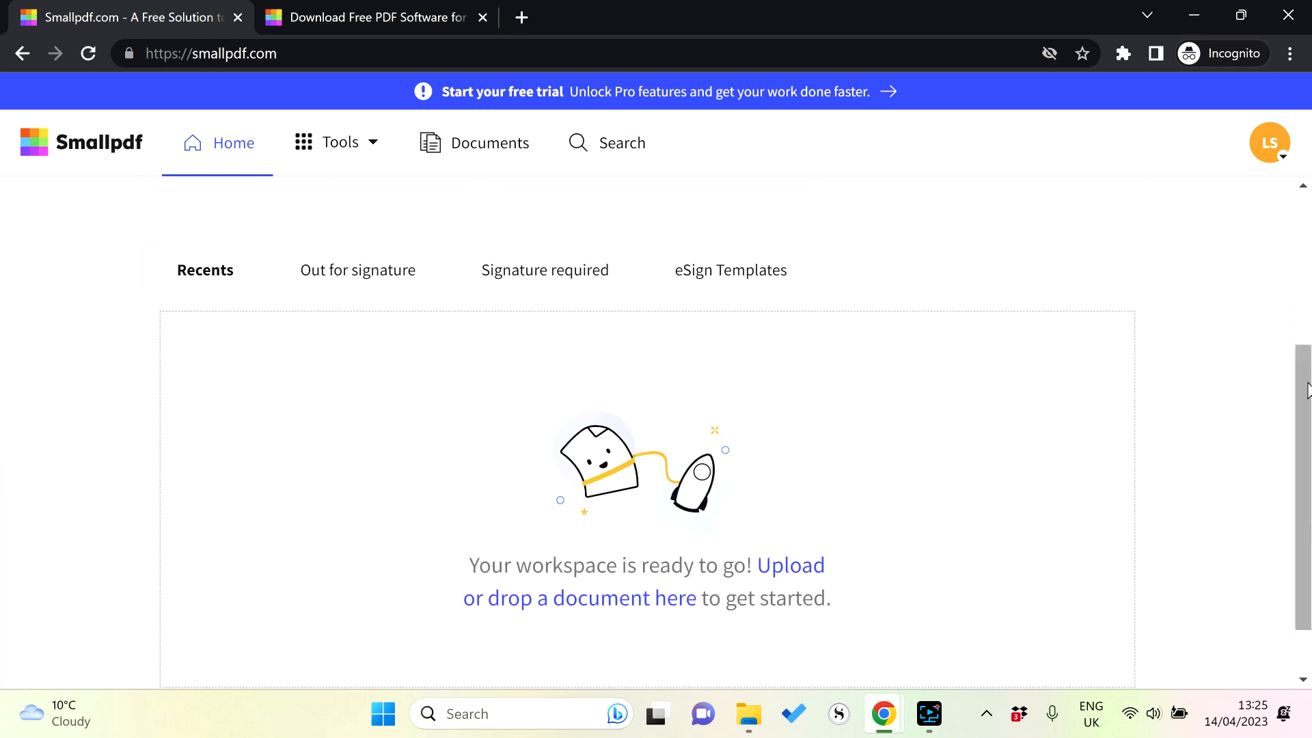
pyautogui.scroll(-1, 1308, 390)
pyautogui.scroll(5, 1308, 390)
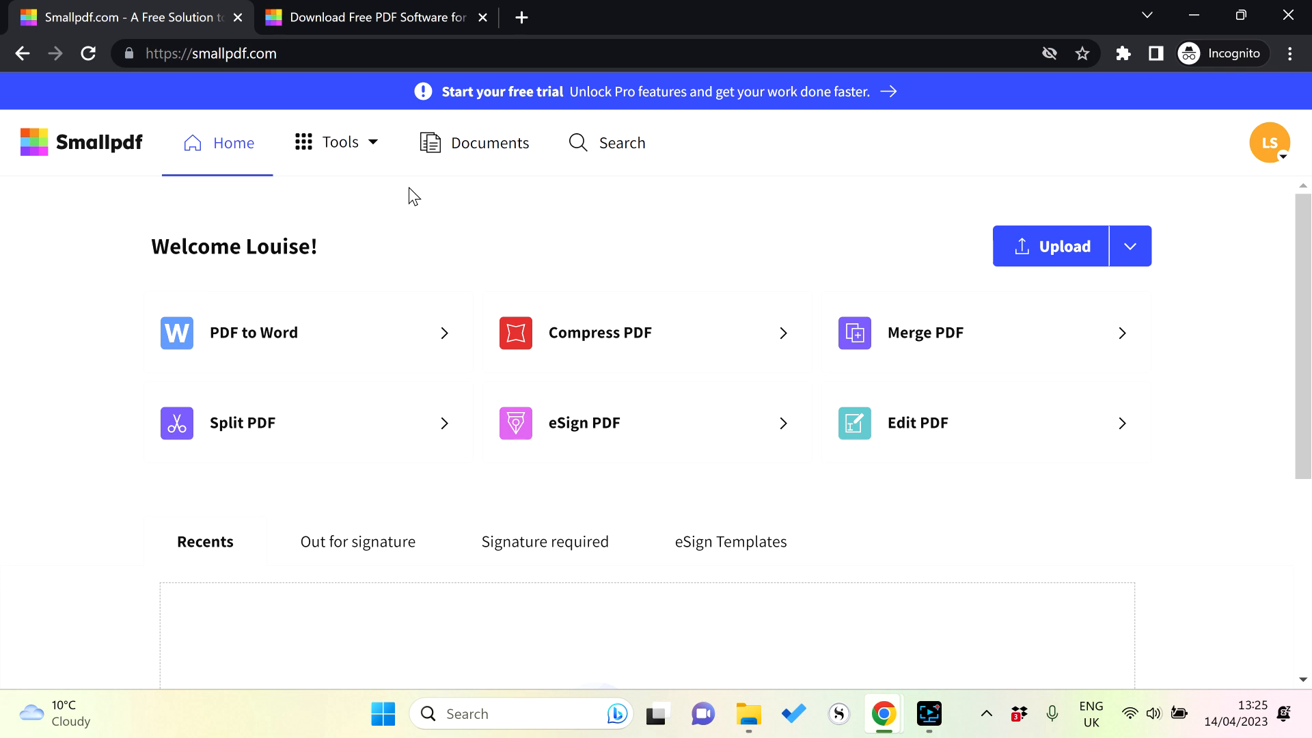
pyautogui.click(372, 152)
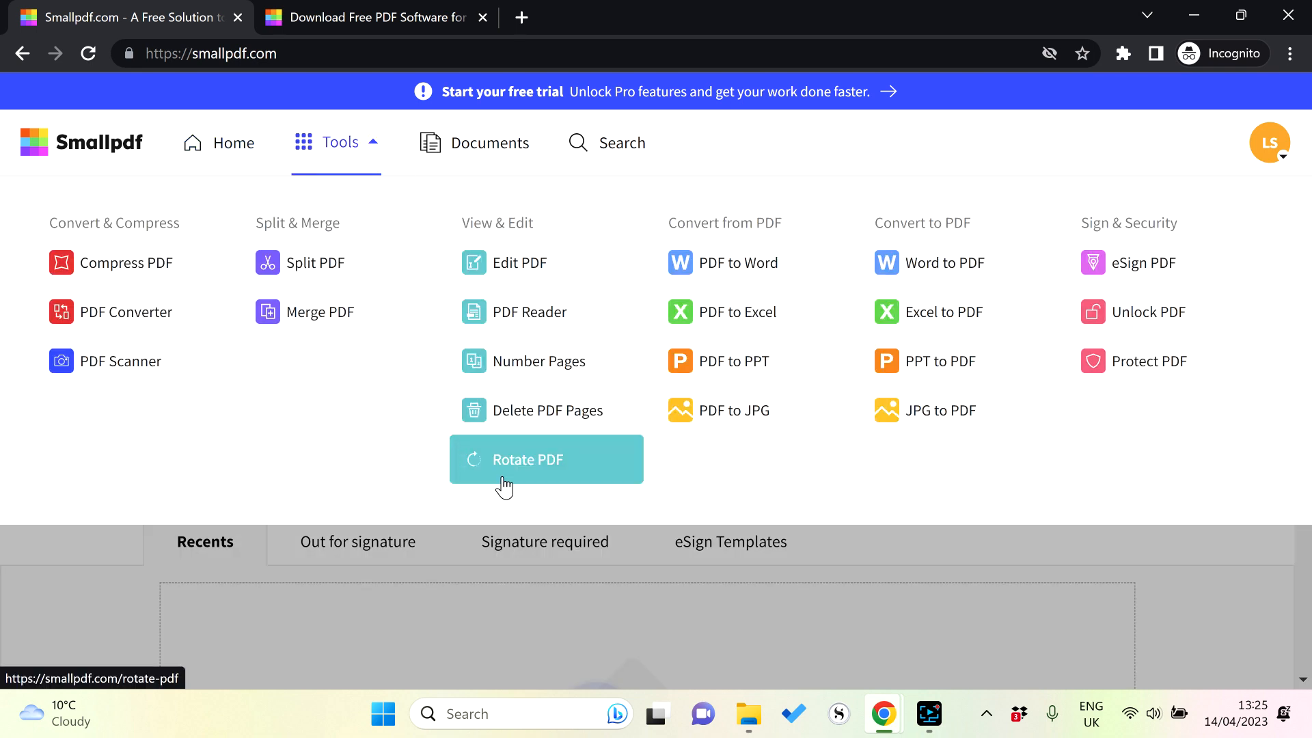
pyautogui.click(1166, 606)
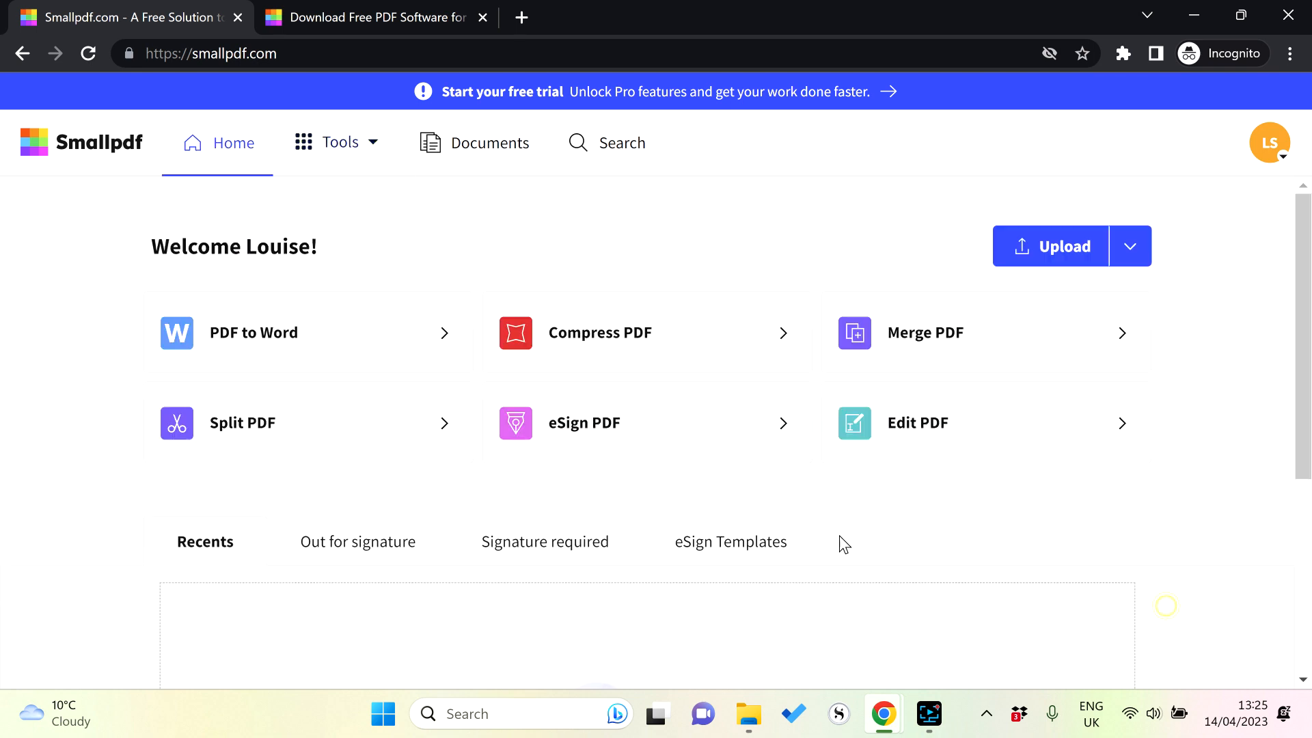
# Step: Load all the PDFs from the TEST folder into the Merge PDF tool and choose to merge whole files
pyautogui.click(914, 350)
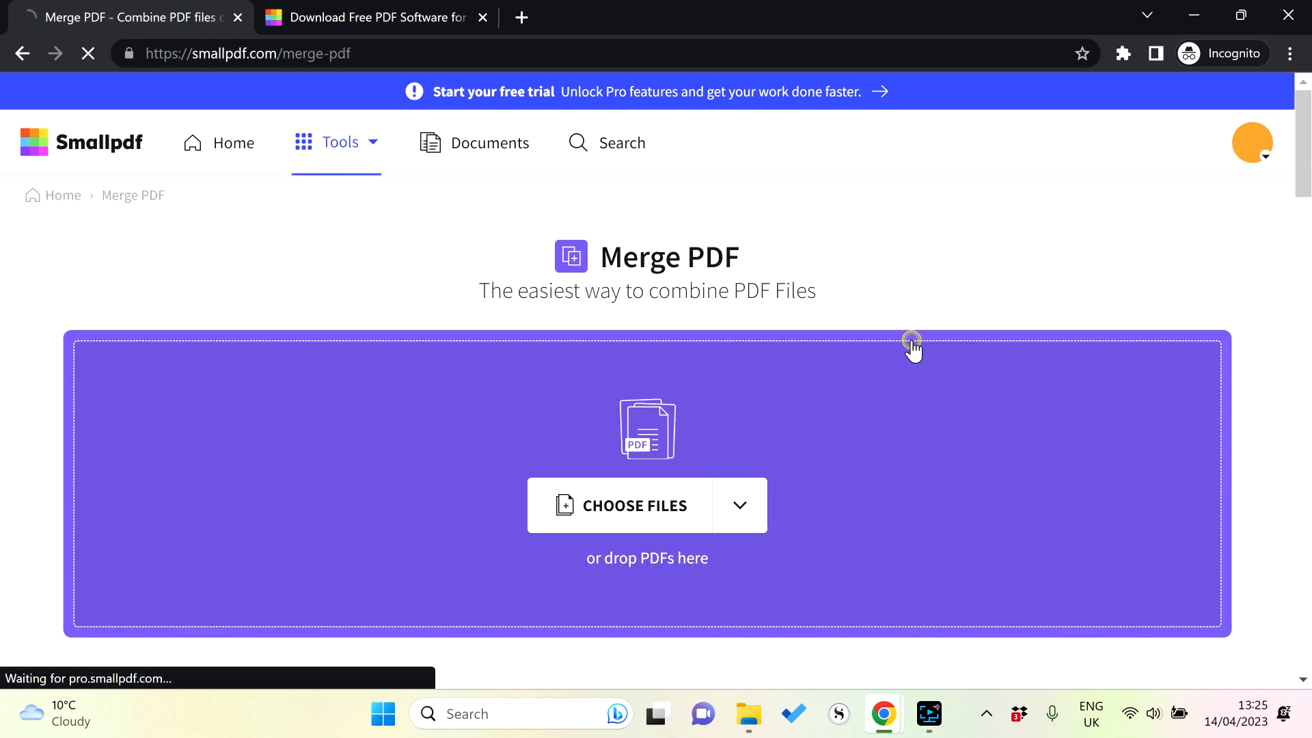
pyautogui.scroll(-2, 964, 319)
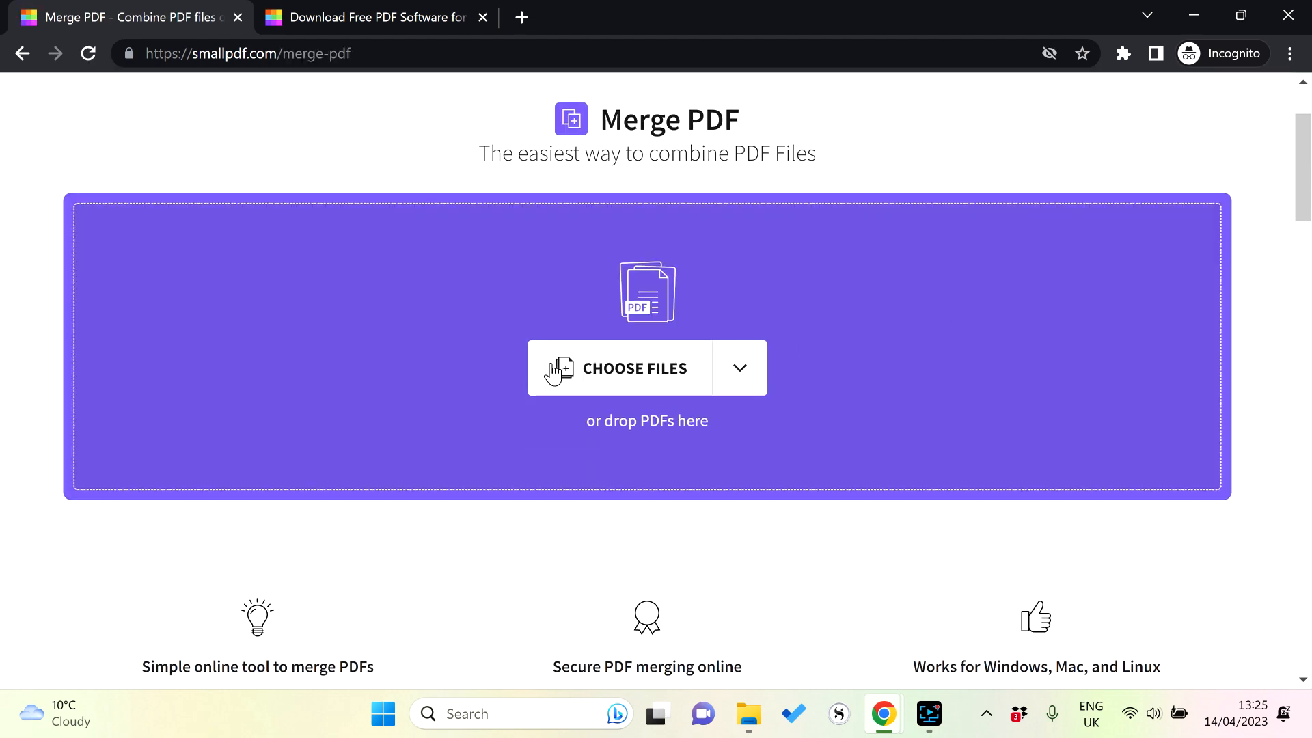
pyautogui.click(557, 369)
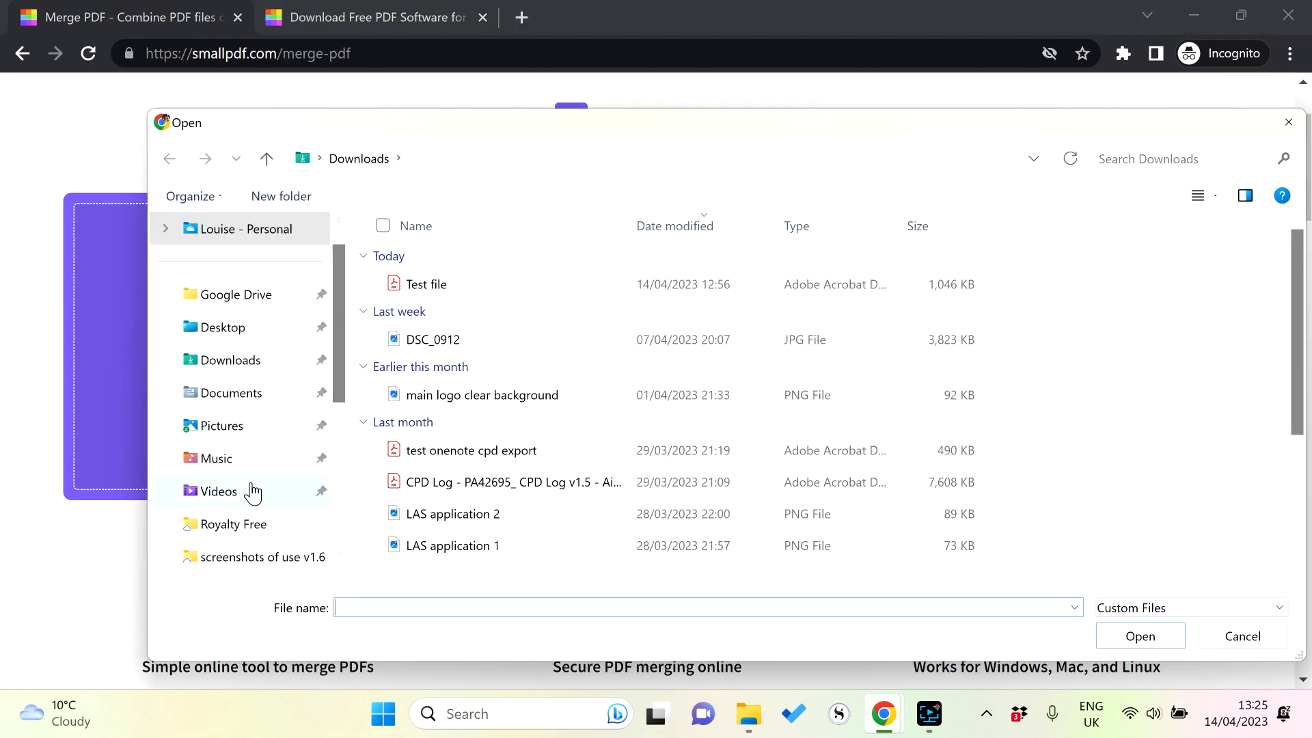
pyautogui.scroll(-3, 292, 401)
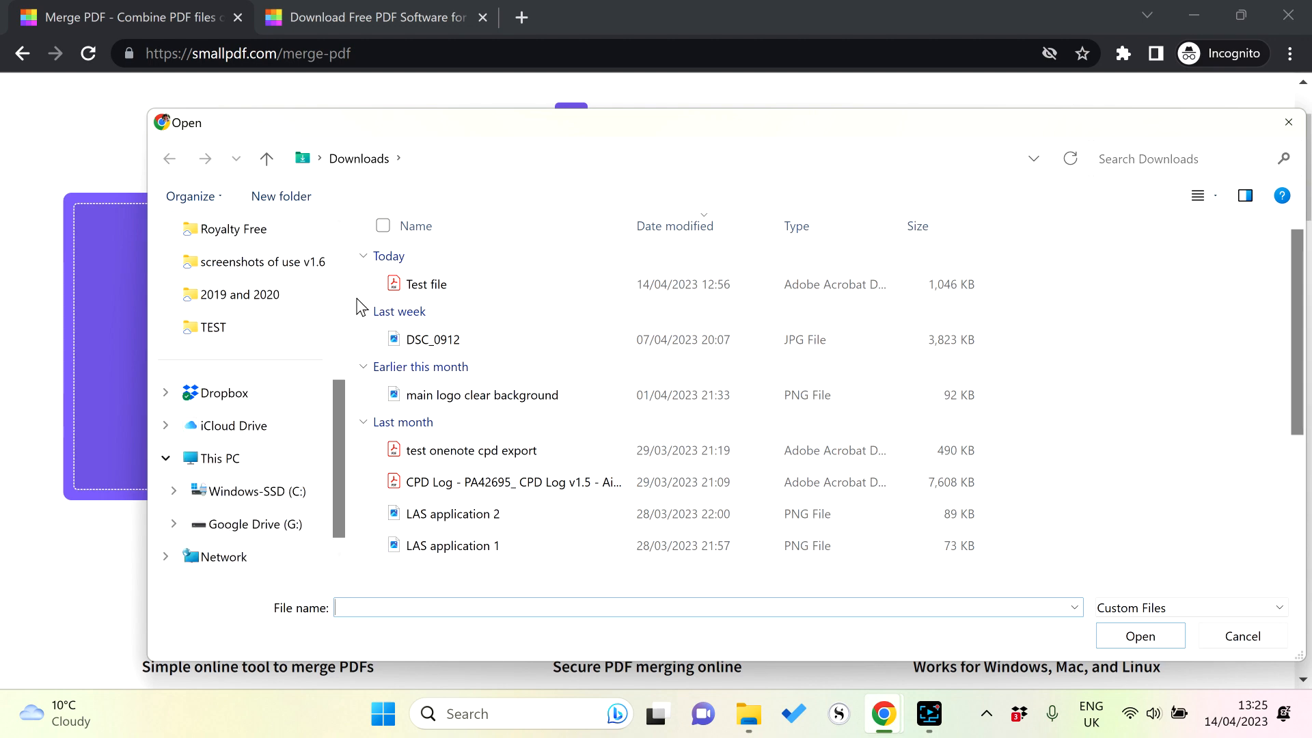
pyautogui.click(268, 329)
pyautogui.click(570, 287)
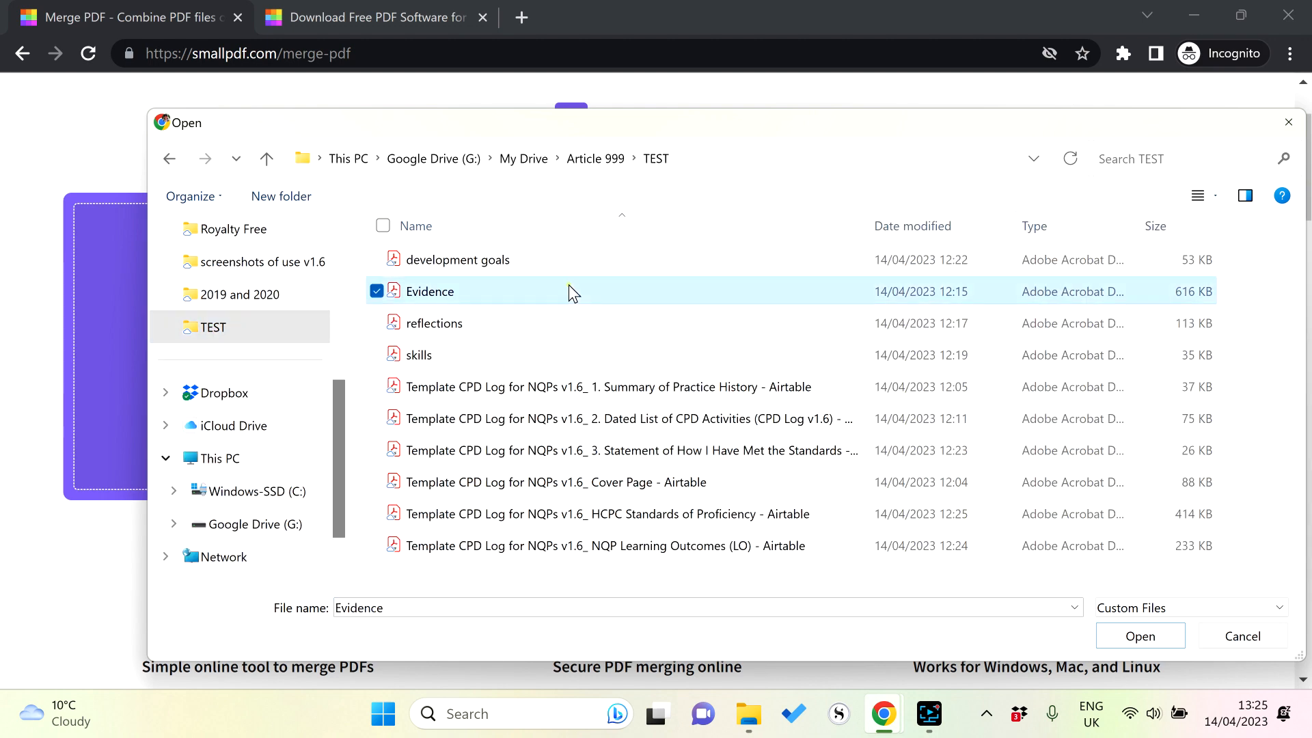
pyautogui.hotkey('ctrl', 'a')
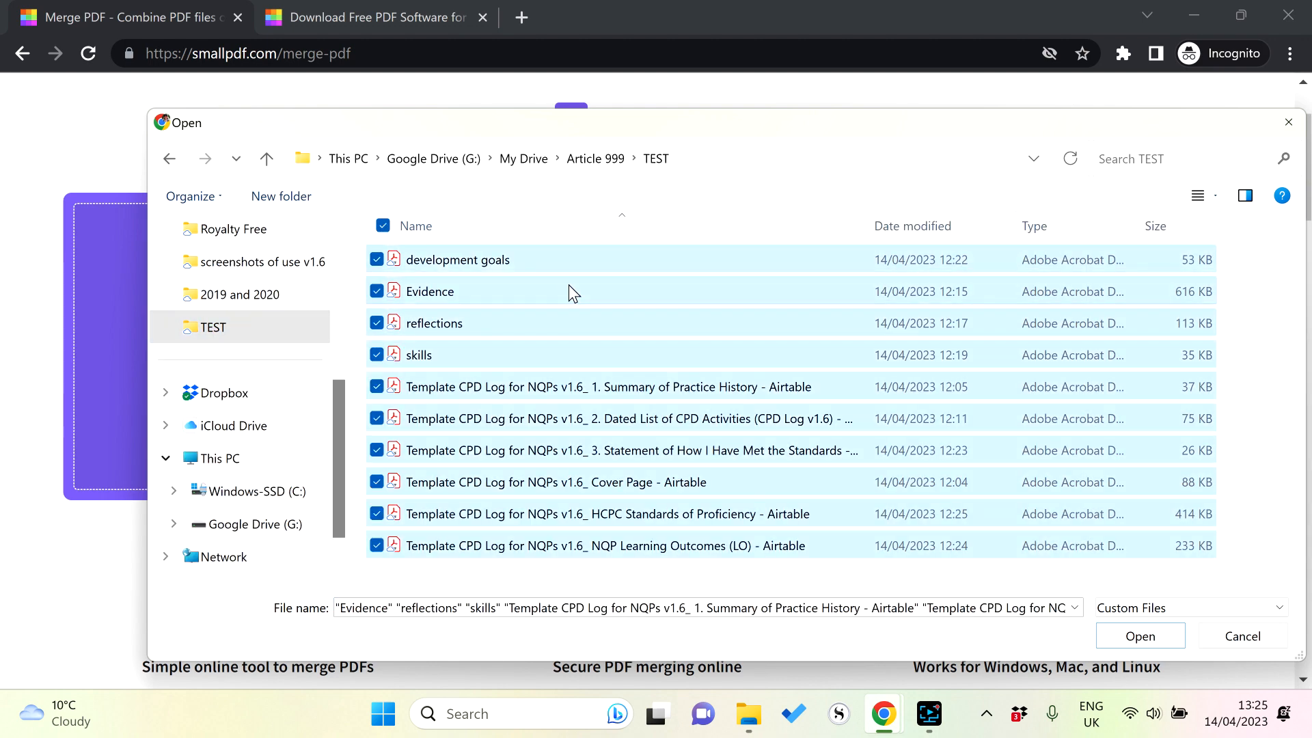
pyautogui.click(1159, 631)
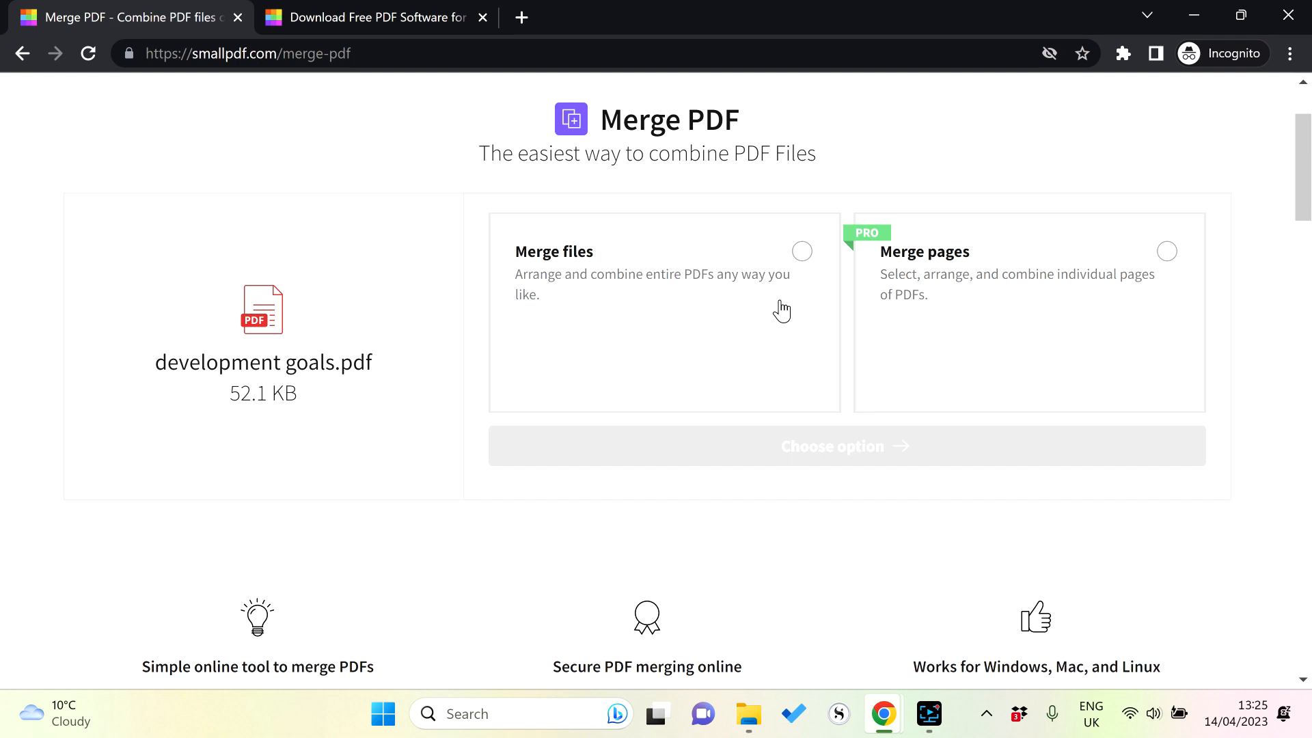
pyautogui.click(800, 255)
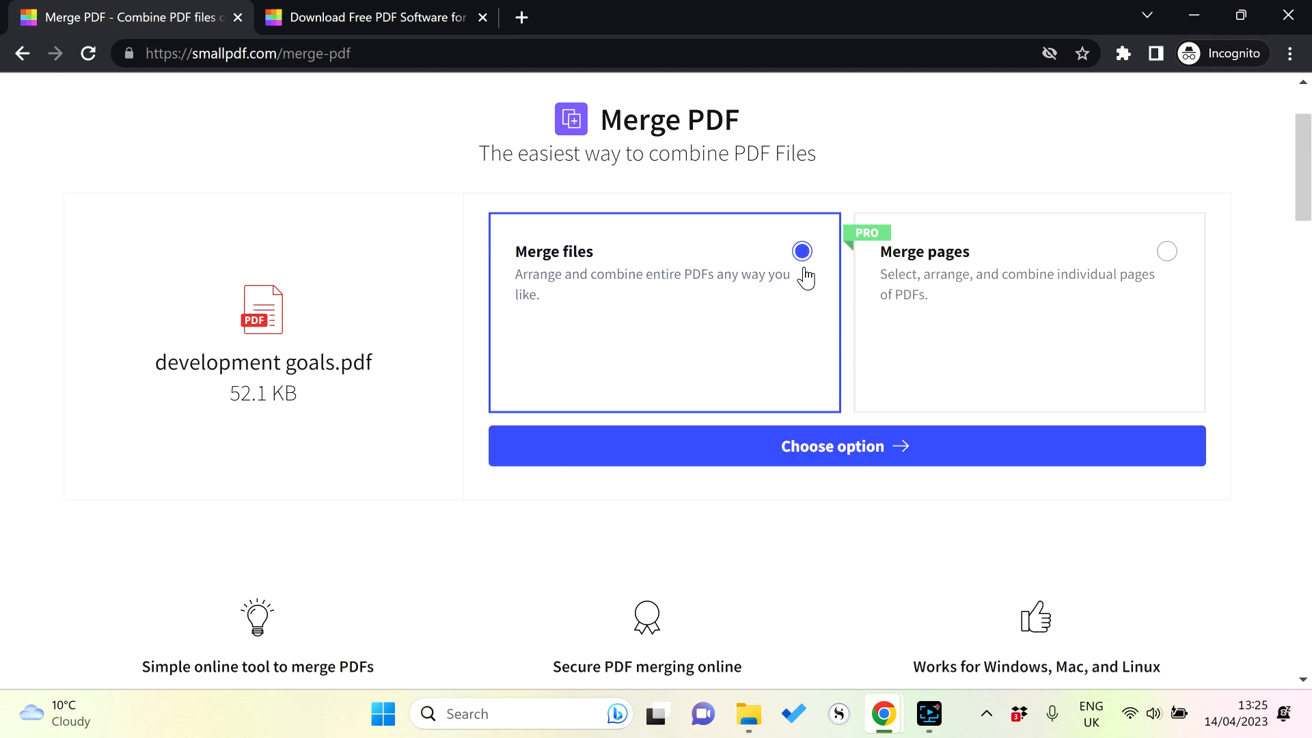
pyautogui.click(772, 451)
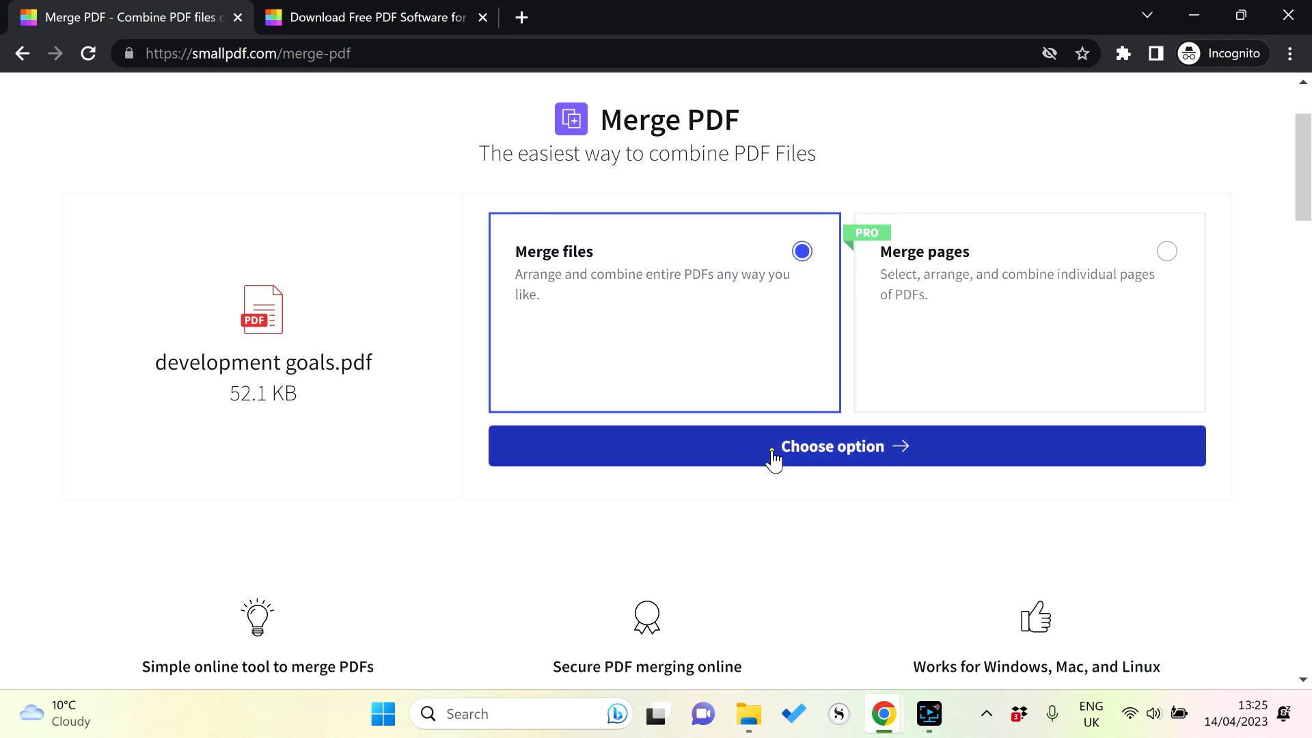
# Step: Arrange the Cover Page first, followed by the Statement of How I Have Met the Standards and the Dated List of CPD Activities
pyautogui.scroll(-1, 896, 279)
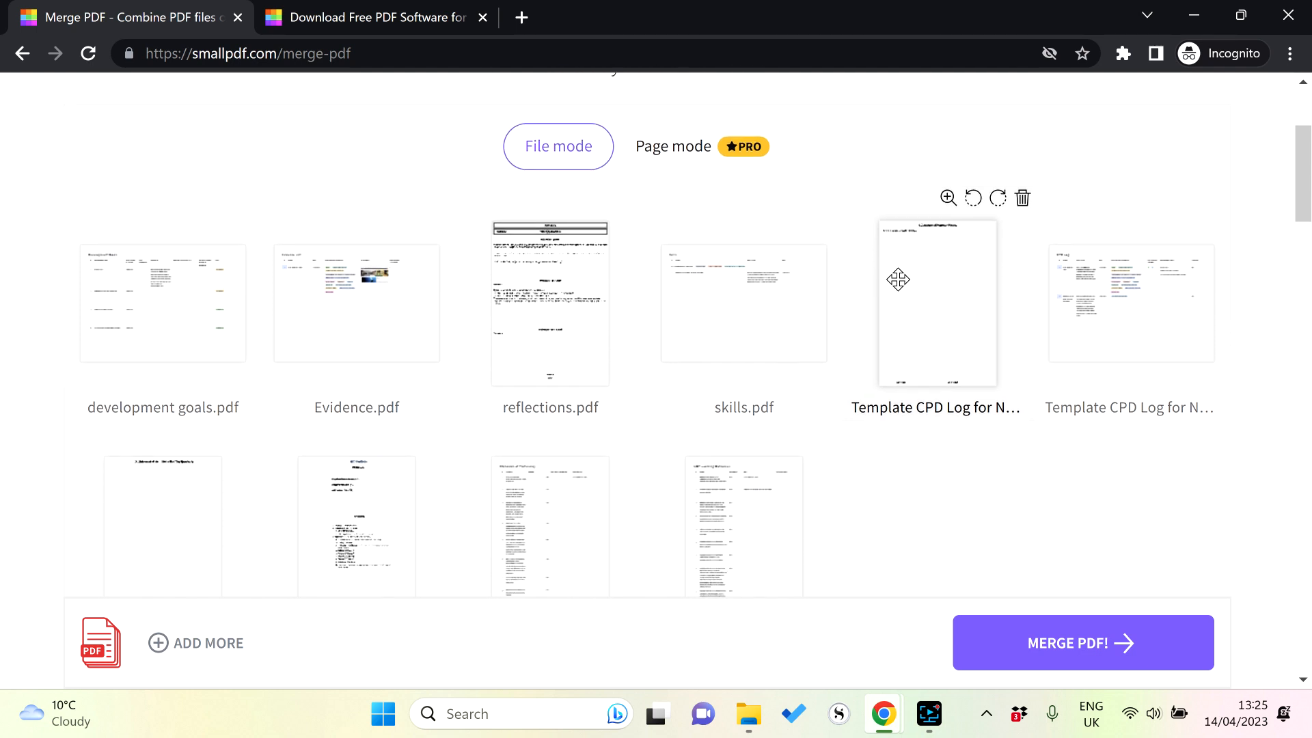
pyautogui.scroll(-1, 595, 334)
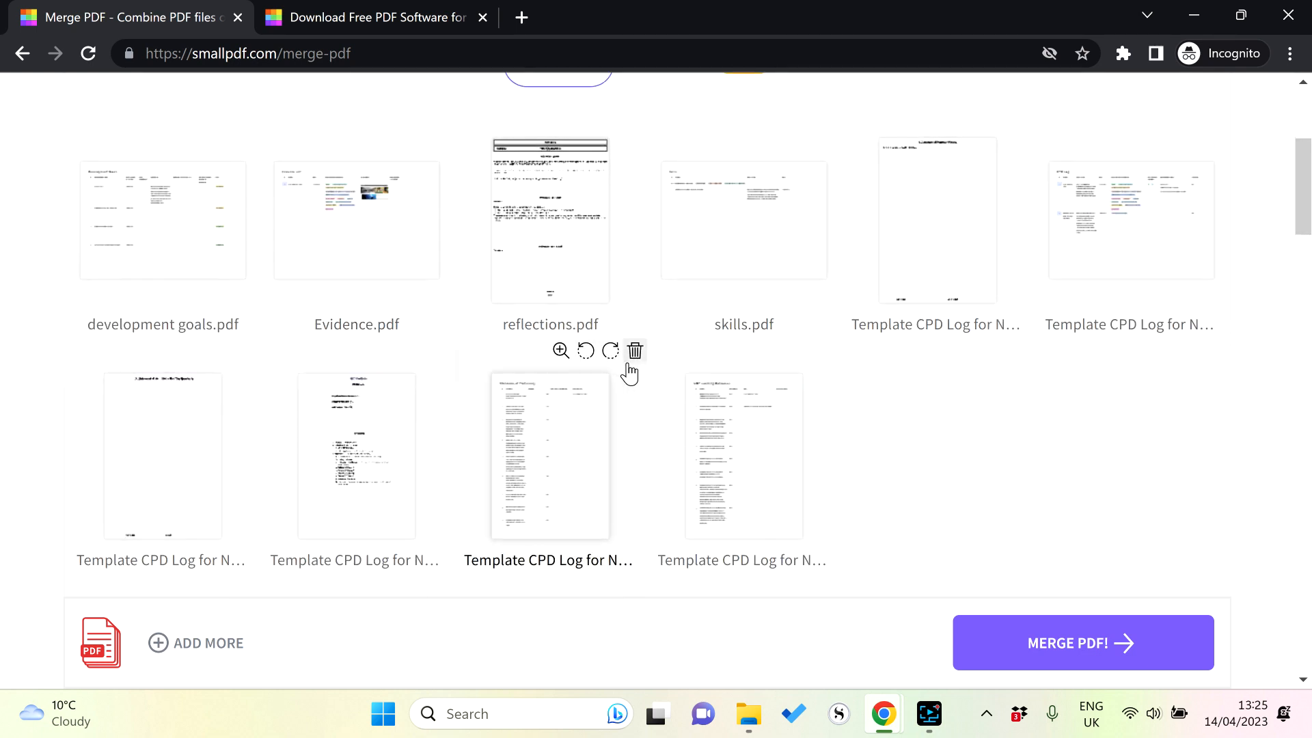
pyautogui.scroll(-1, 773, 498)
pyautogui.scroll(2, 775, 497)
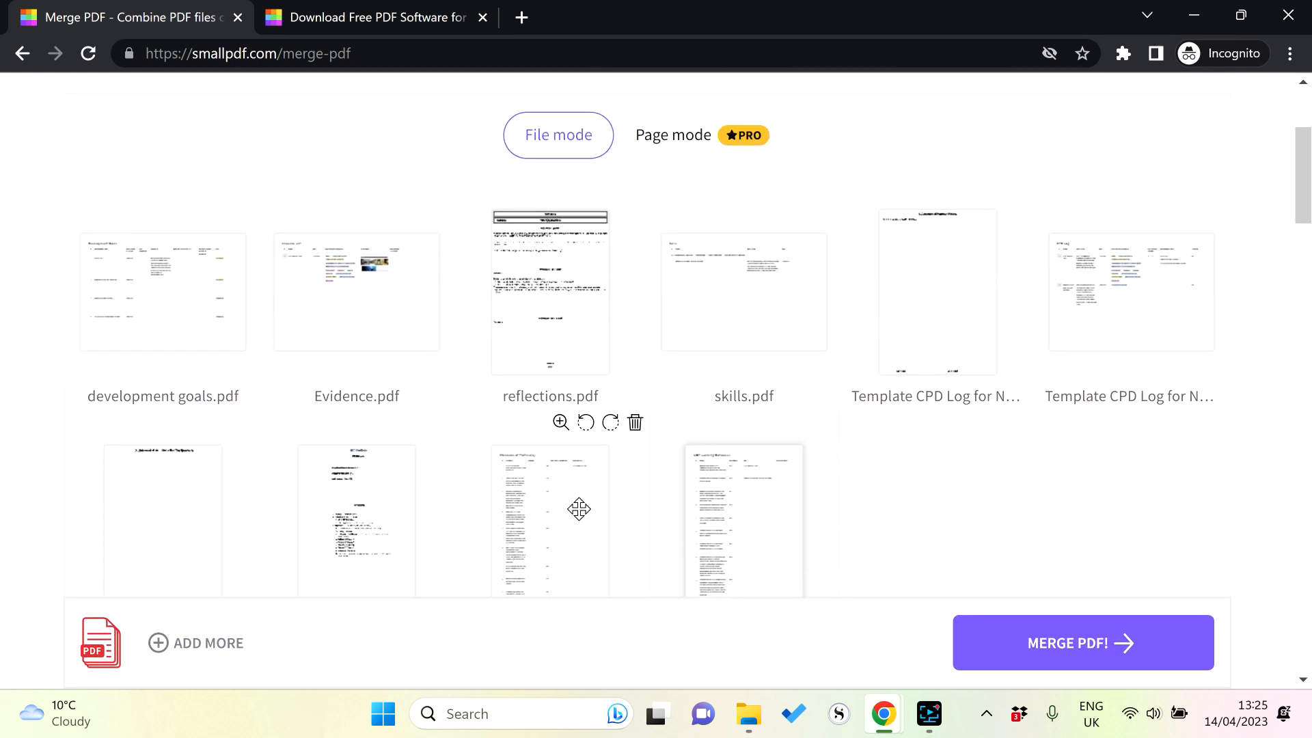
pyautogui.moveTo(375, 504); pyautogui.dragTo(111, 284)
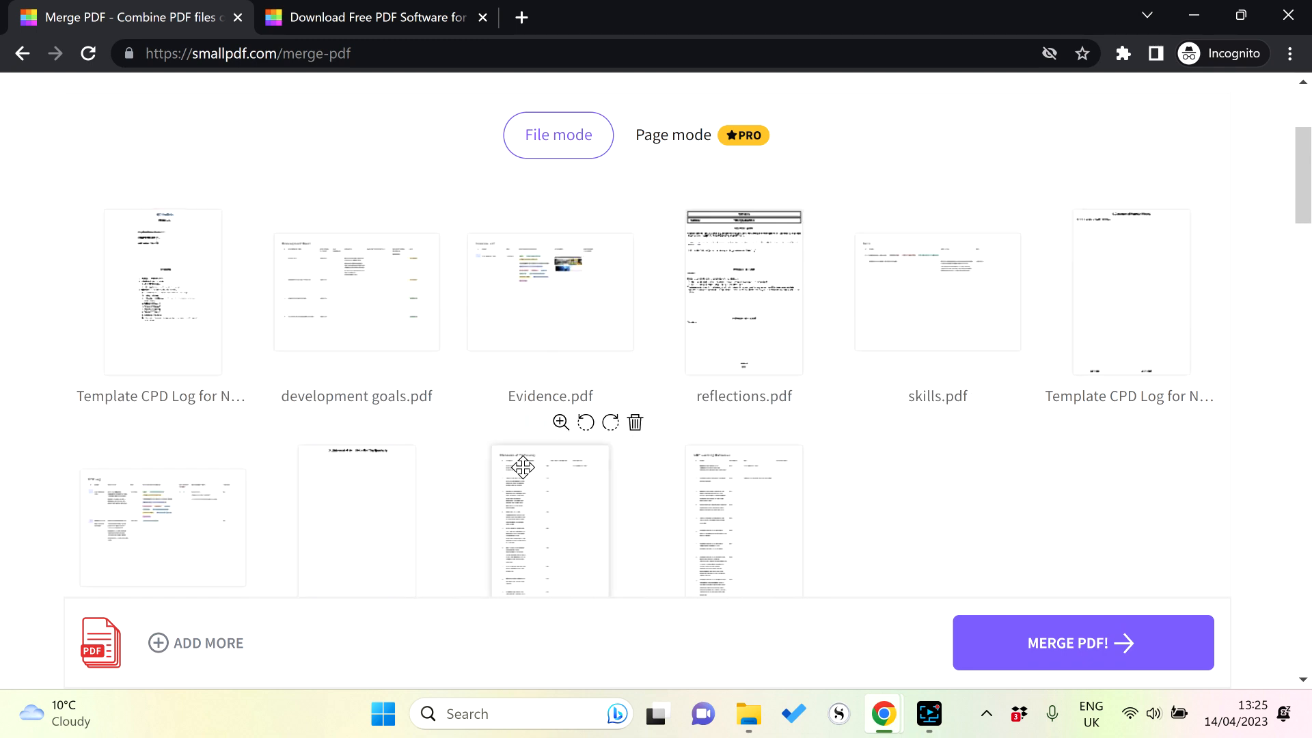
pyautogui.moveTo(428, 469); pyautogui.dragTo(310, 262)
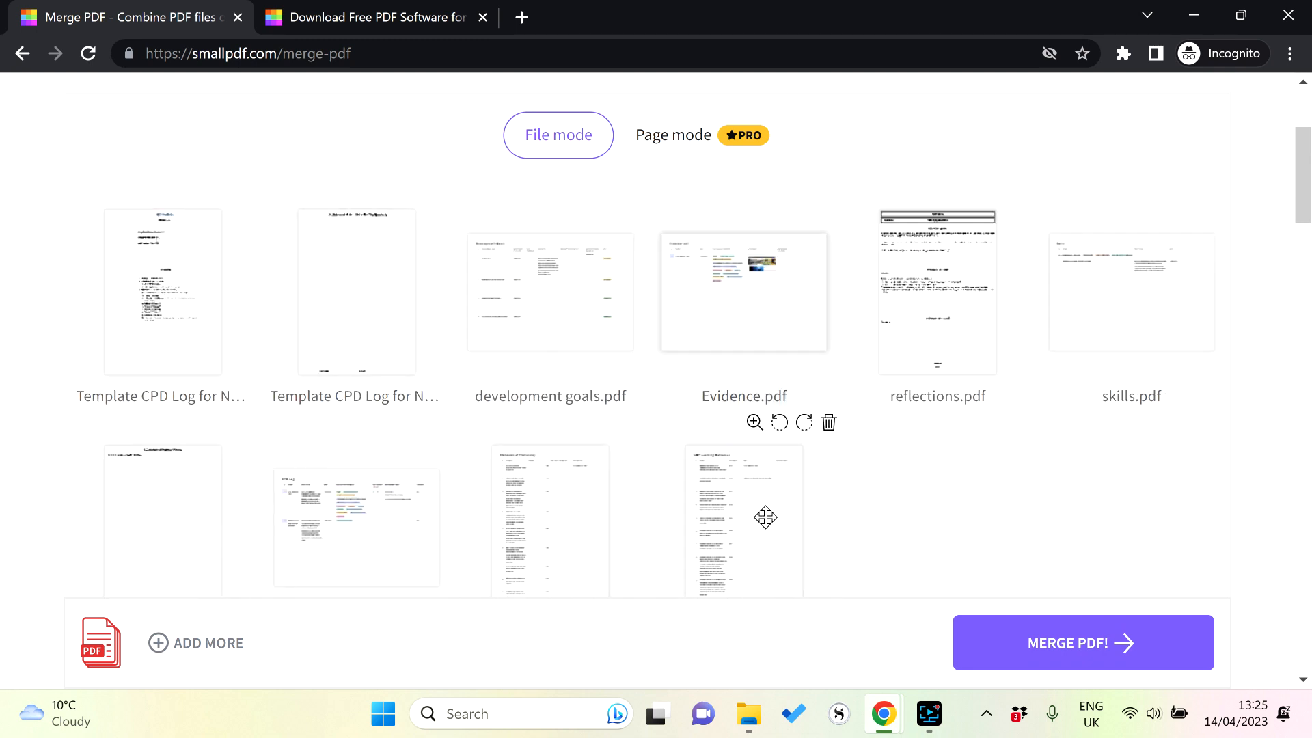
pyautogui.moveTo(433, 495); pyautogui.dragTo(512, 293)
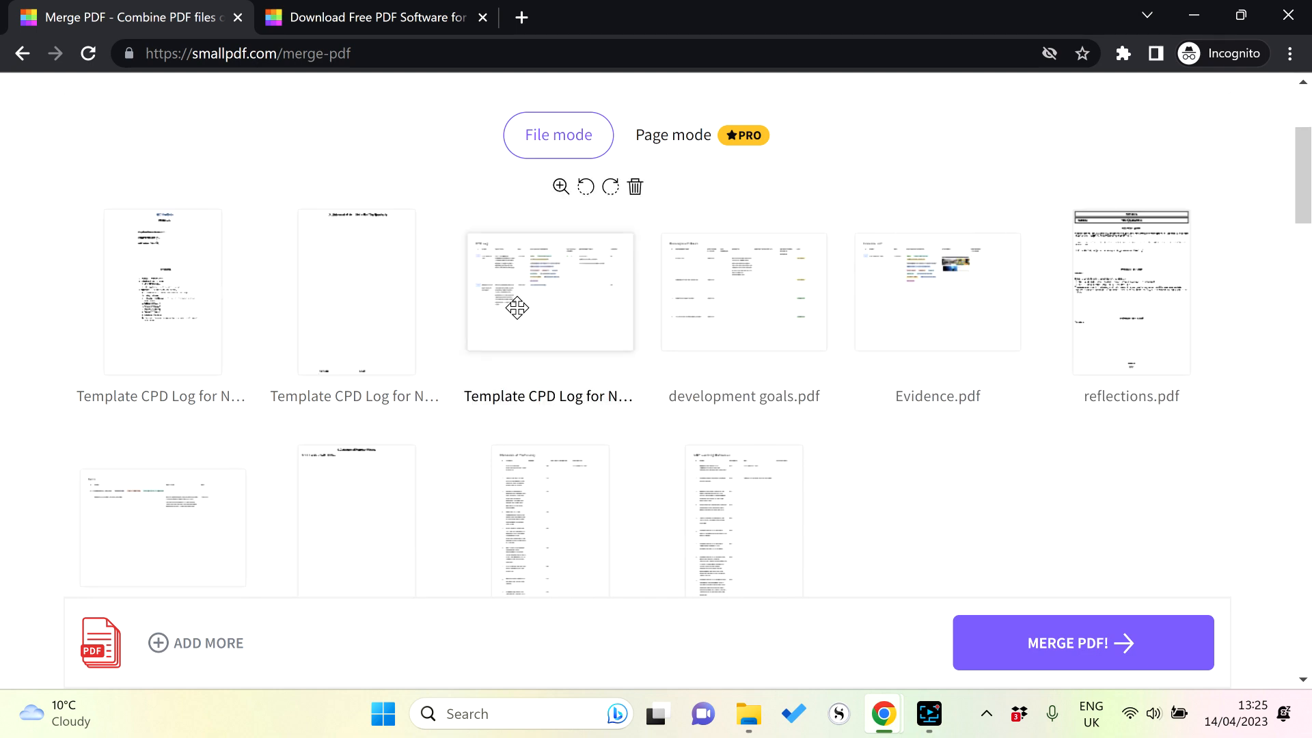
# Step: Move Evidence.pdf ahead of development goals.pdf and merge the arranged files into one PDF
pyautogui.scroll(-2, 1089, 489)
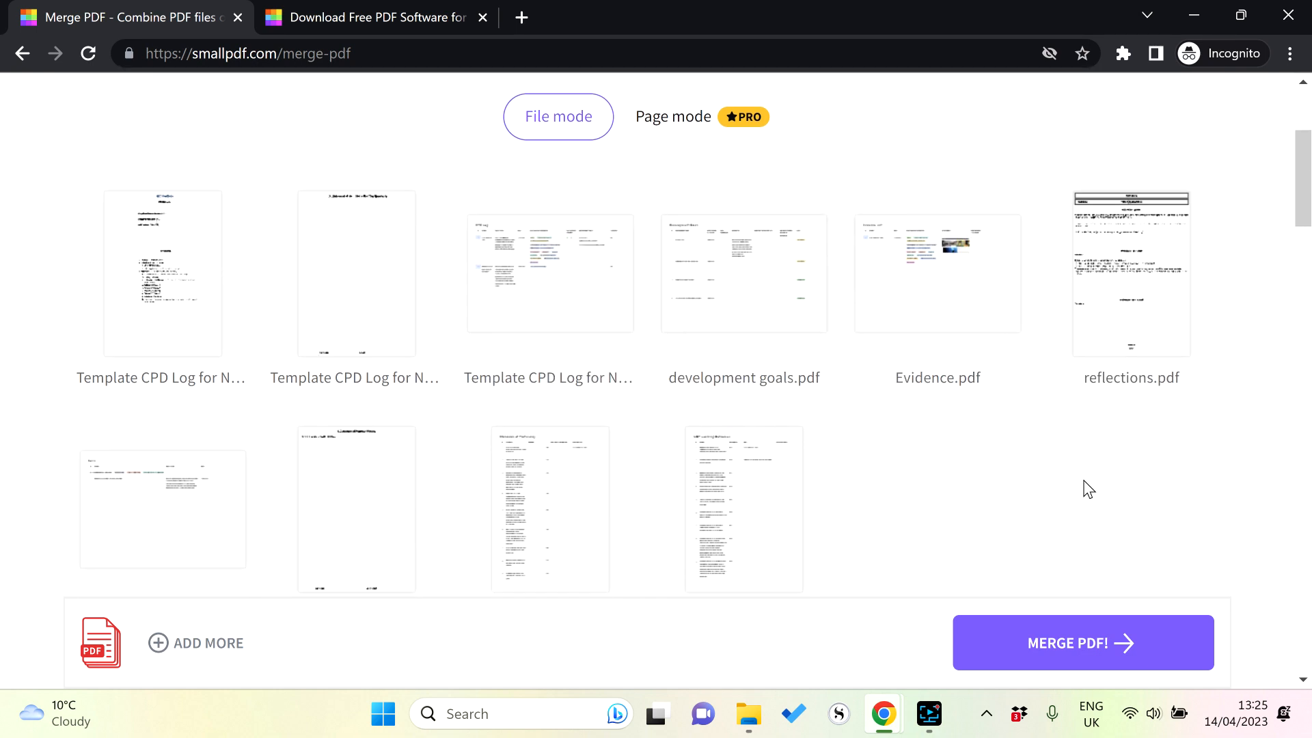
pyautogui.moveTo(947, 228); pyautogui.dragTo(749, 273)
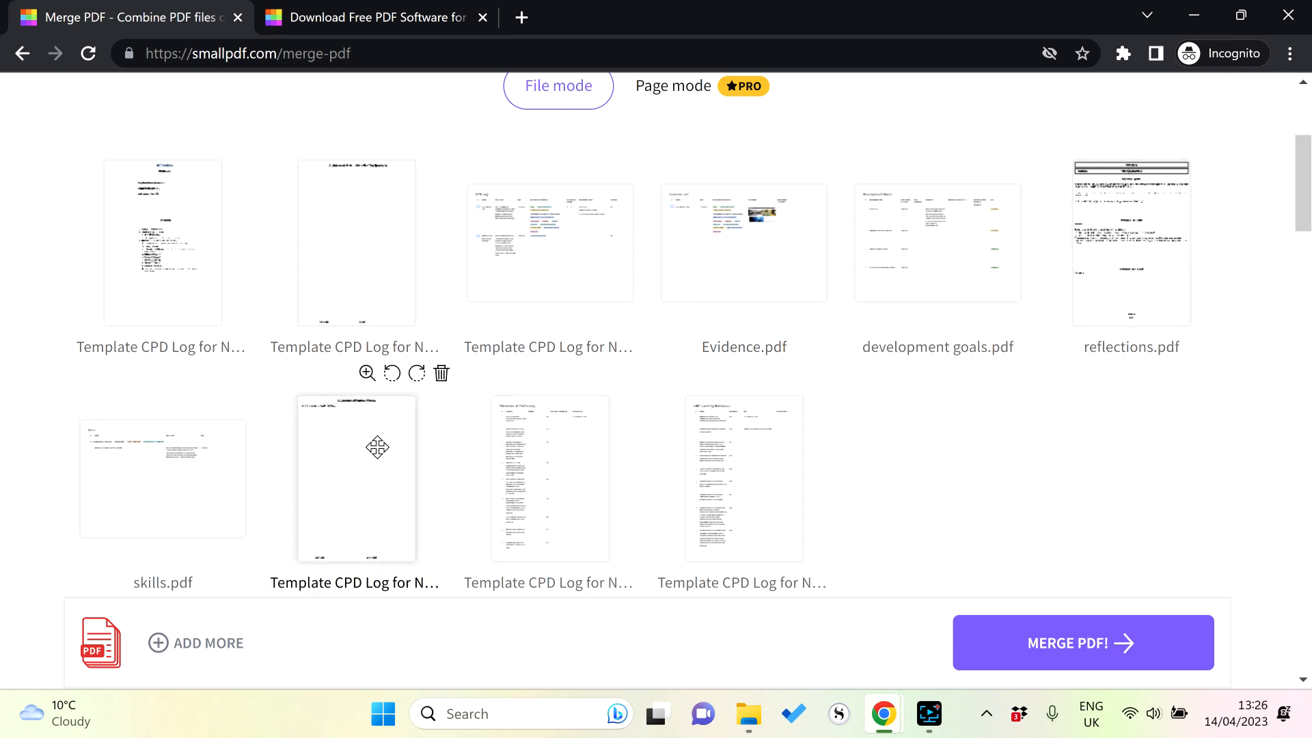
pyautogui.scroll(-2, 377, 447)
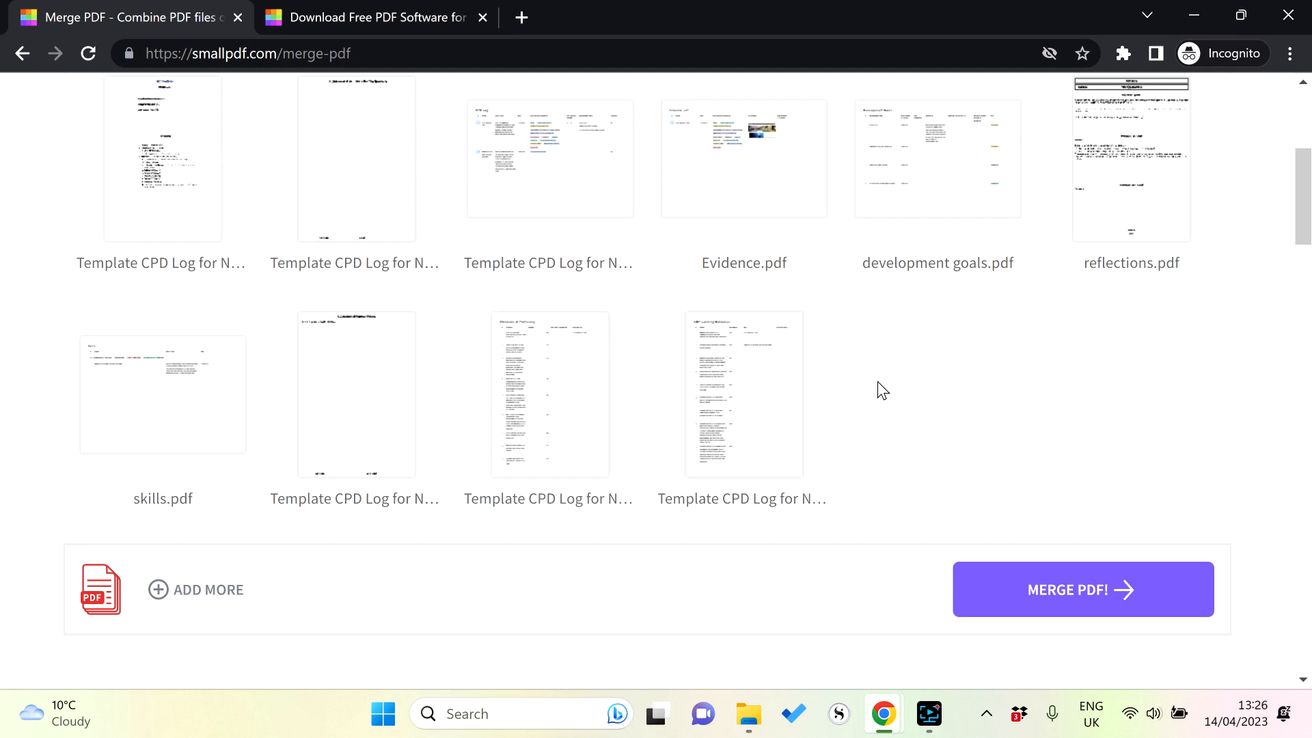
pyautogui.scroll(1, 973, 457)
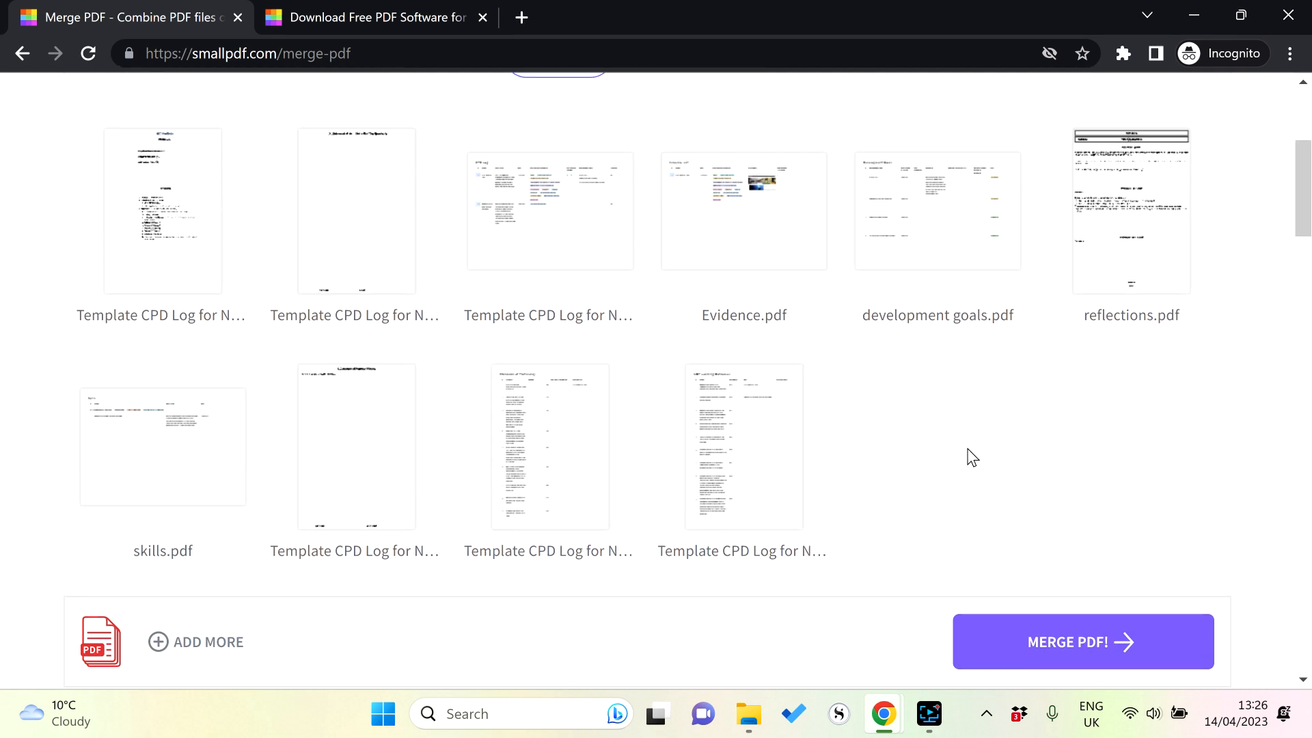
pyautogui.click(1089, 641)
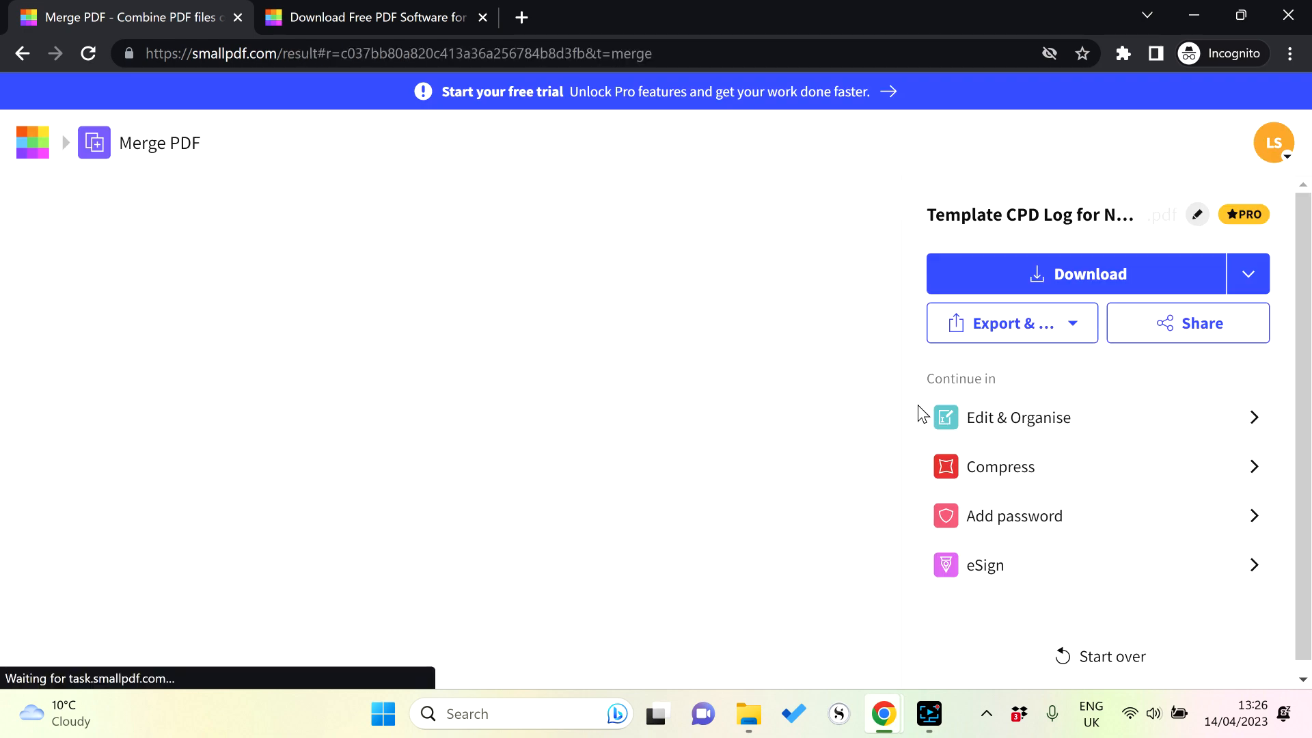
# Step: Look through the merged PDF's first pages as far as the Statement of How I Have Met The Standards and return to the cover
pyautogui.scroll(-5, 672, 428)
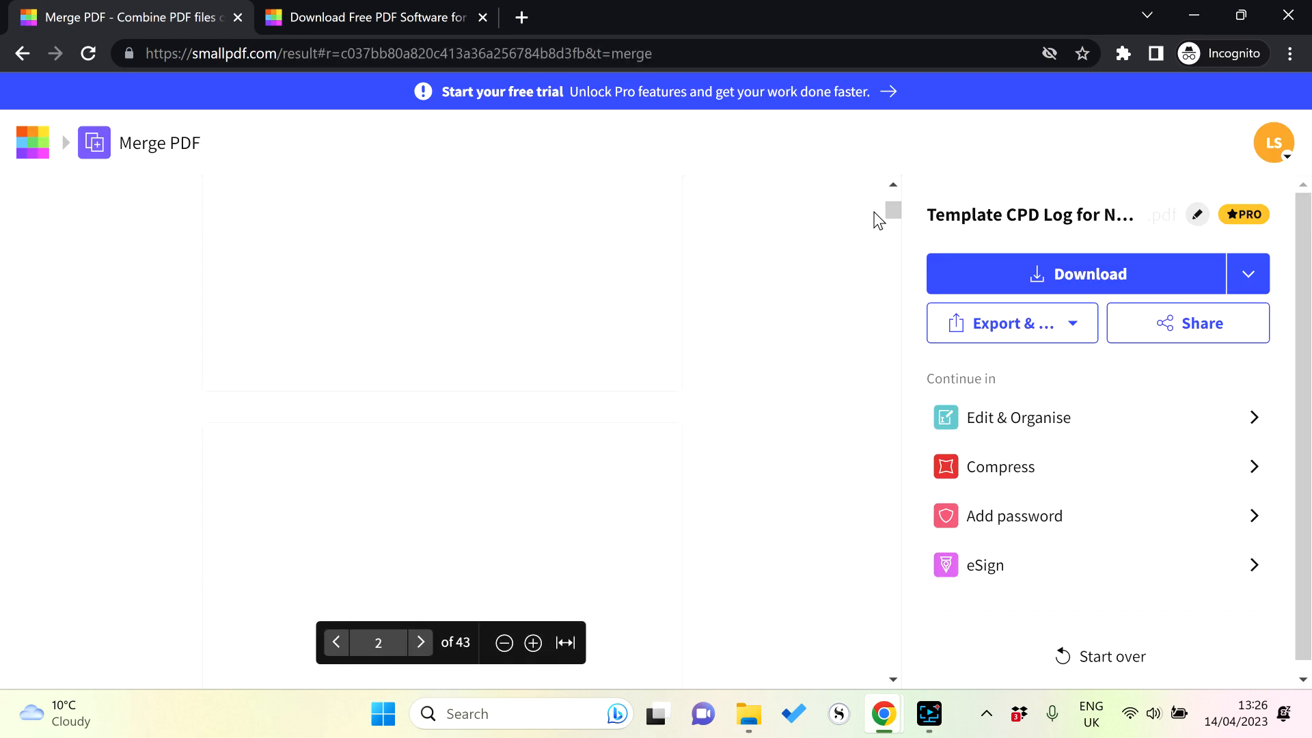
pyautogui.moveTo(892, 216); pyautogui.dragTo(861, 266)
pyautogui.scroll(-3, 775, 321)
pyautogui.scroll(-5, 770, 317)
pyautogui.scroll(-1, 519, 346)
pyautogui.scroll(-3, 501, 479)
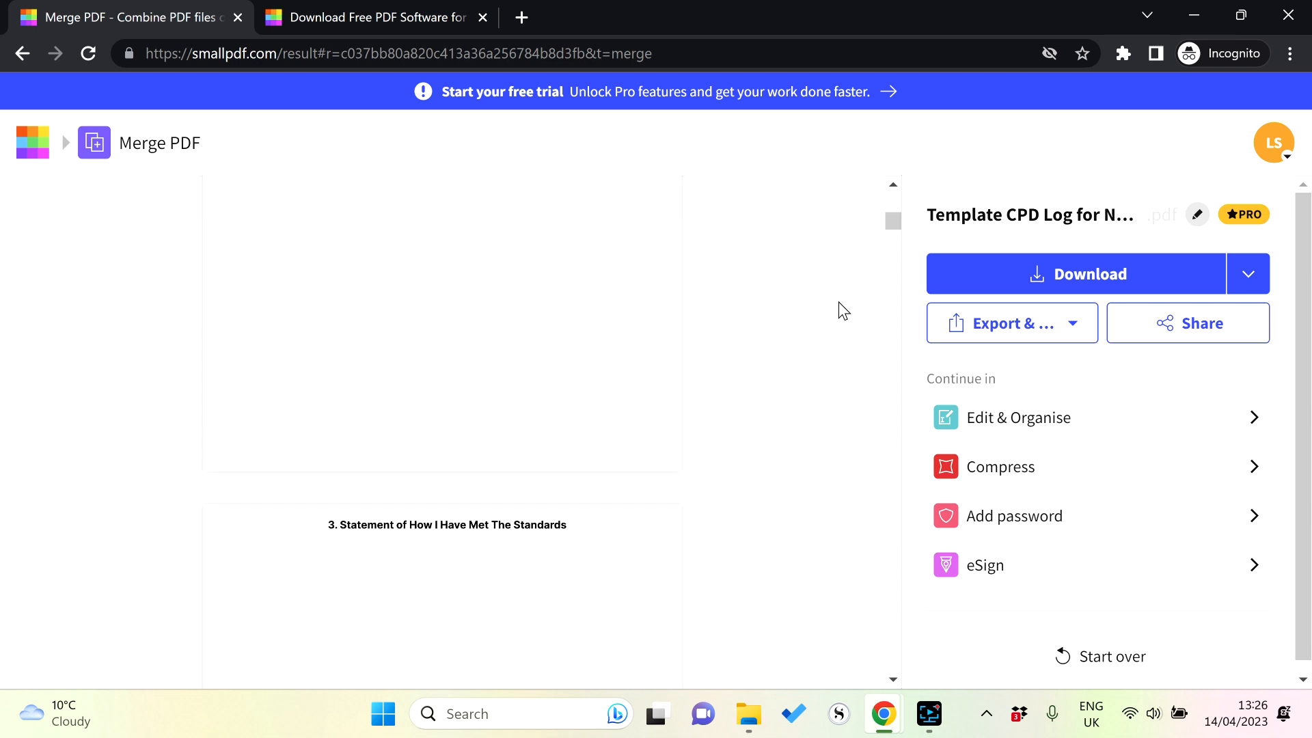
pyautogui.moveTo(895, 222); pyautogui.dragTo(908, 160)
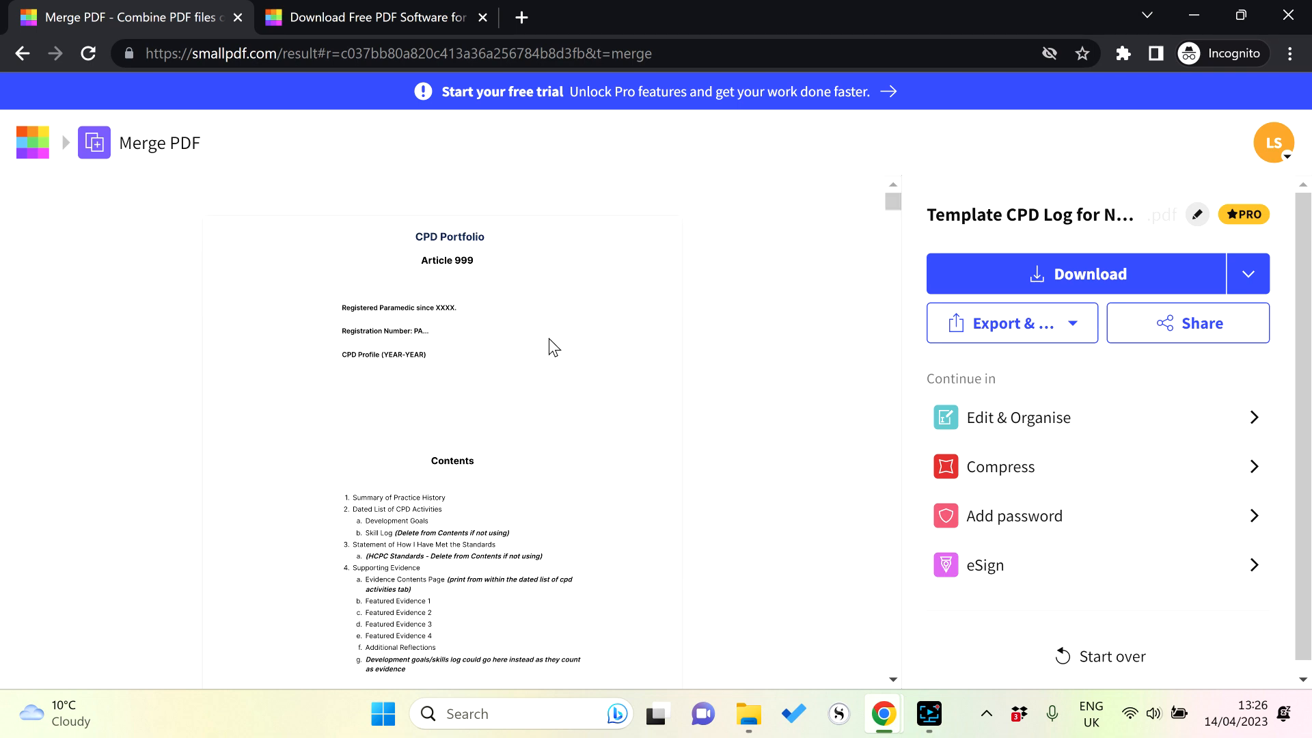
# Step: Examine the merged PDF's contents list and its pages through the Evidence List, ending back on the cover page
pyautogui.scroll(-2, 548, 339)
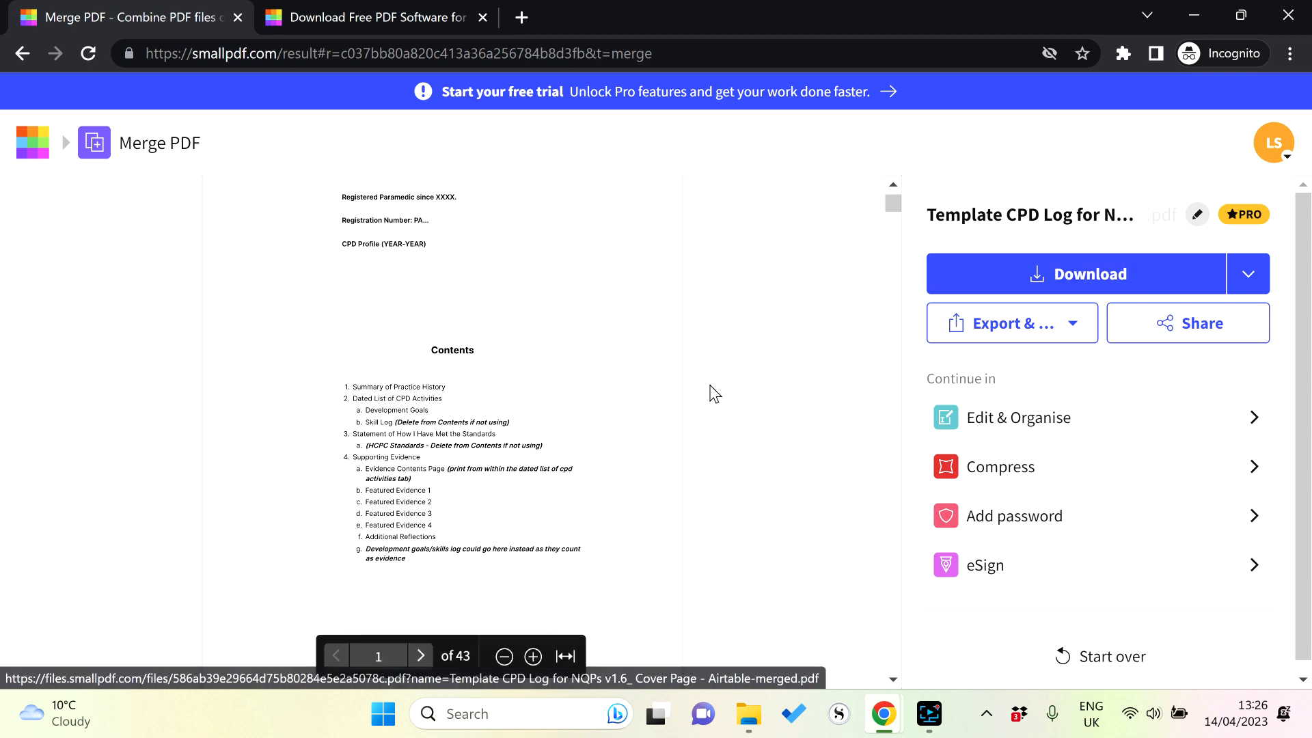
pyautogui.scroll(-3, 714, 393)
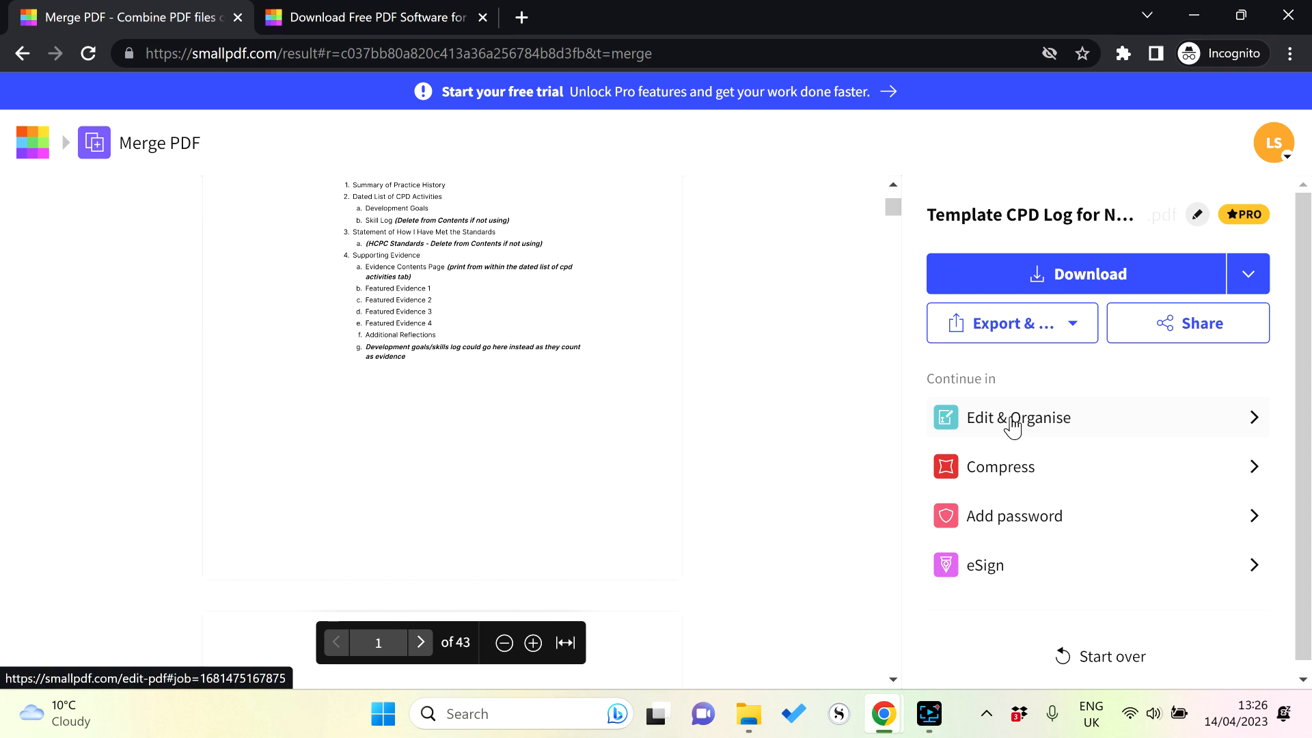
pyautogui.scroll(-5, 772, 384)
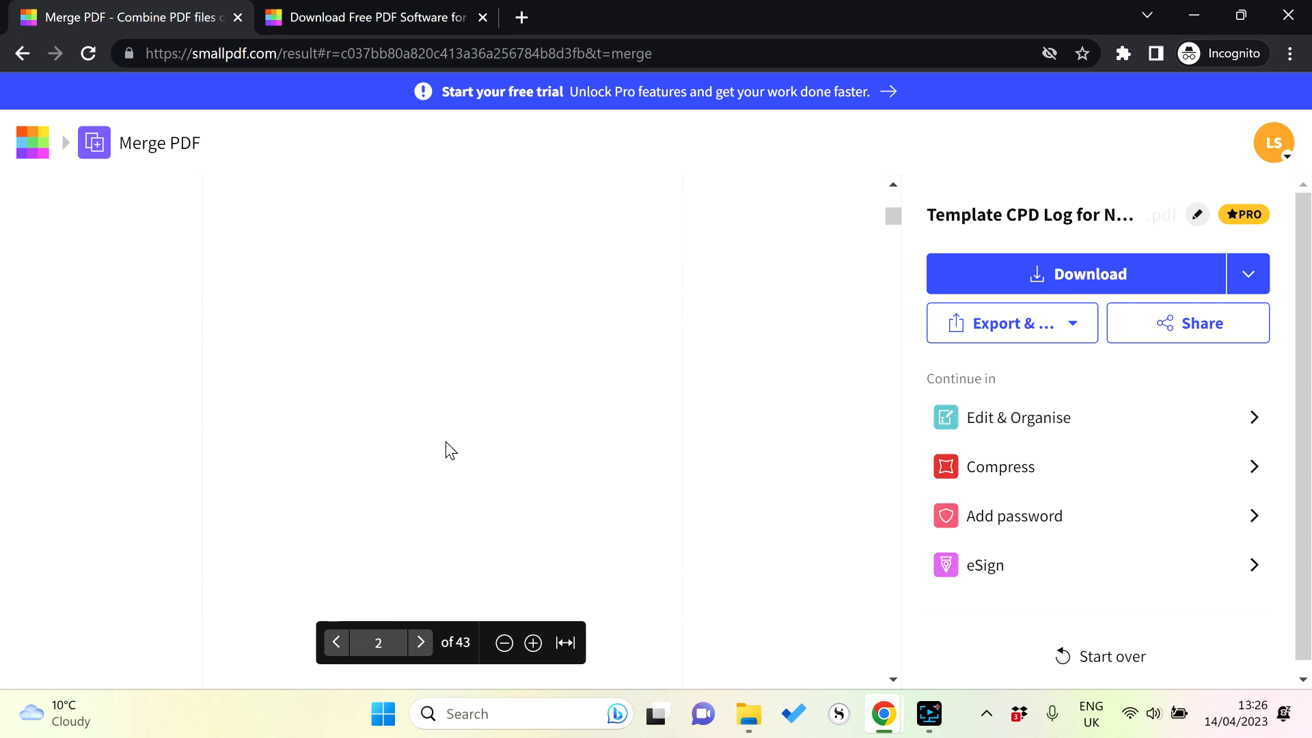
pyautogui.scroll(-5, 446, 442)
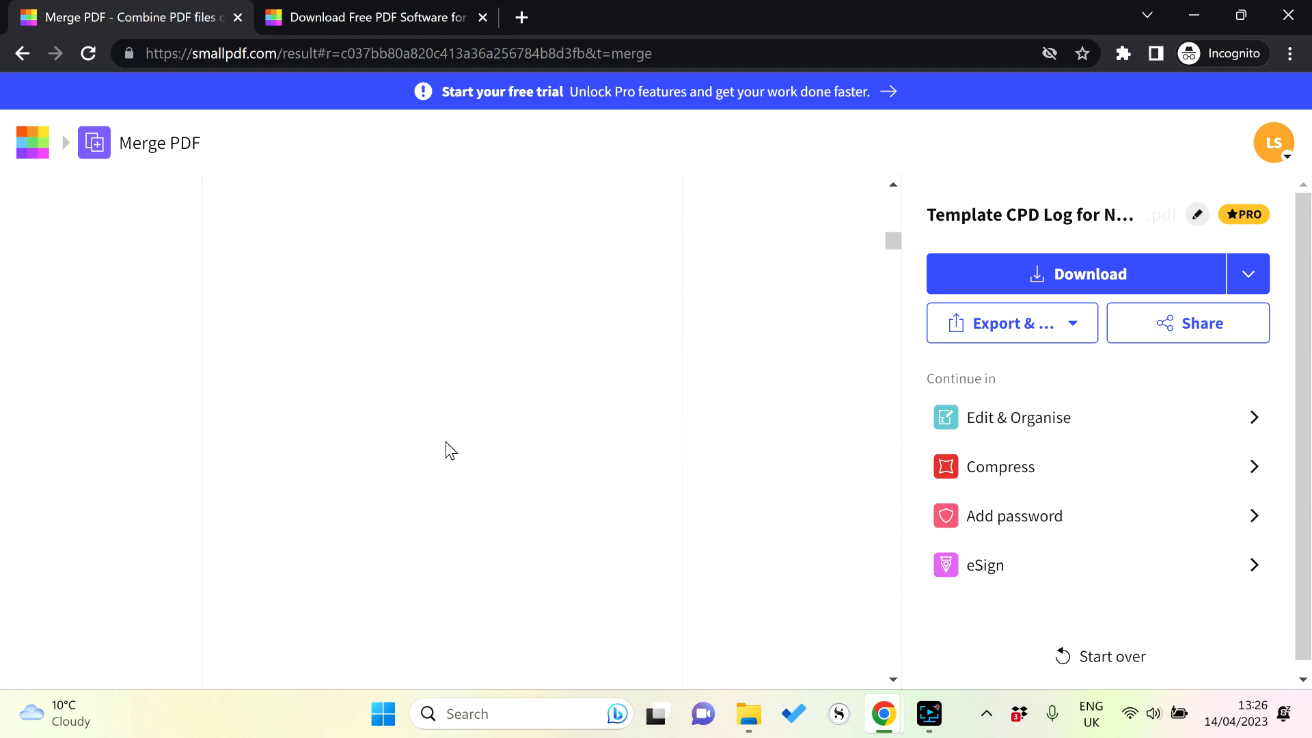
pyautogui.scroll(-3, 446, 442)
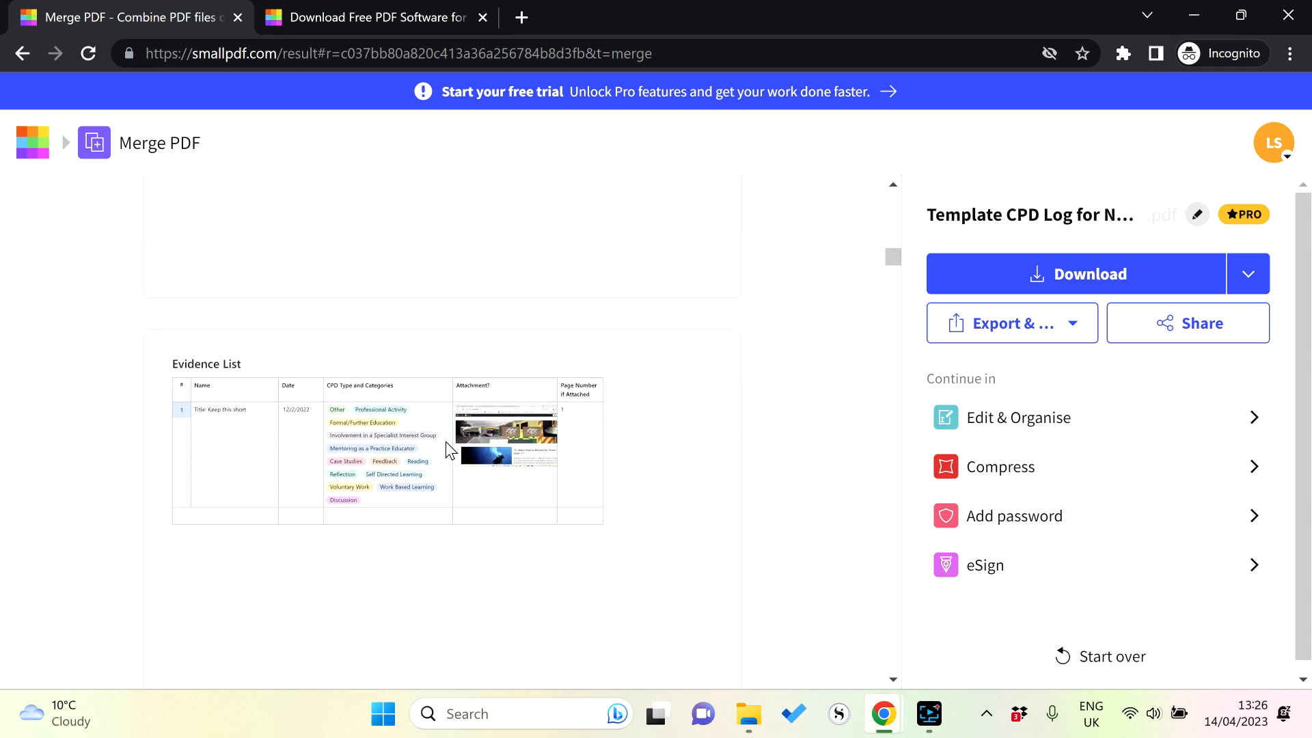
pyautogui.scroll(-10, 445, 441)
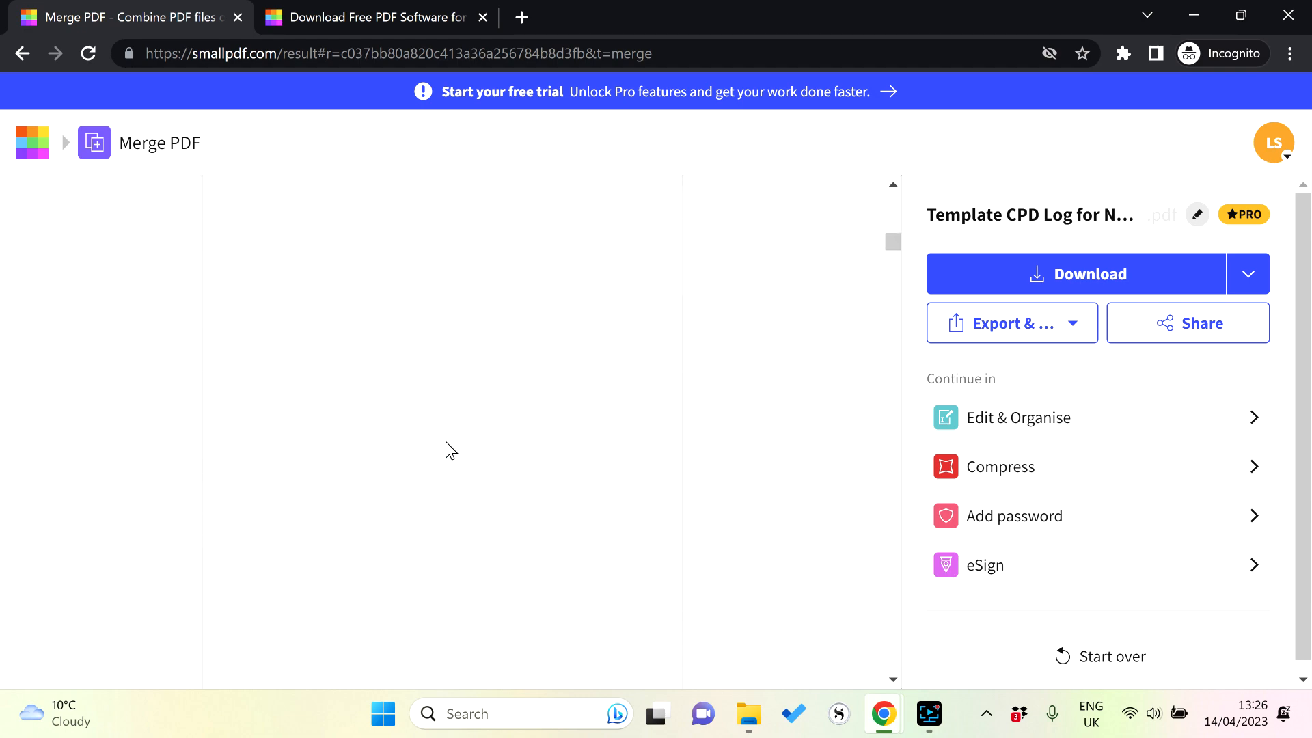
pyautogui.scroll(10, 446, 442)
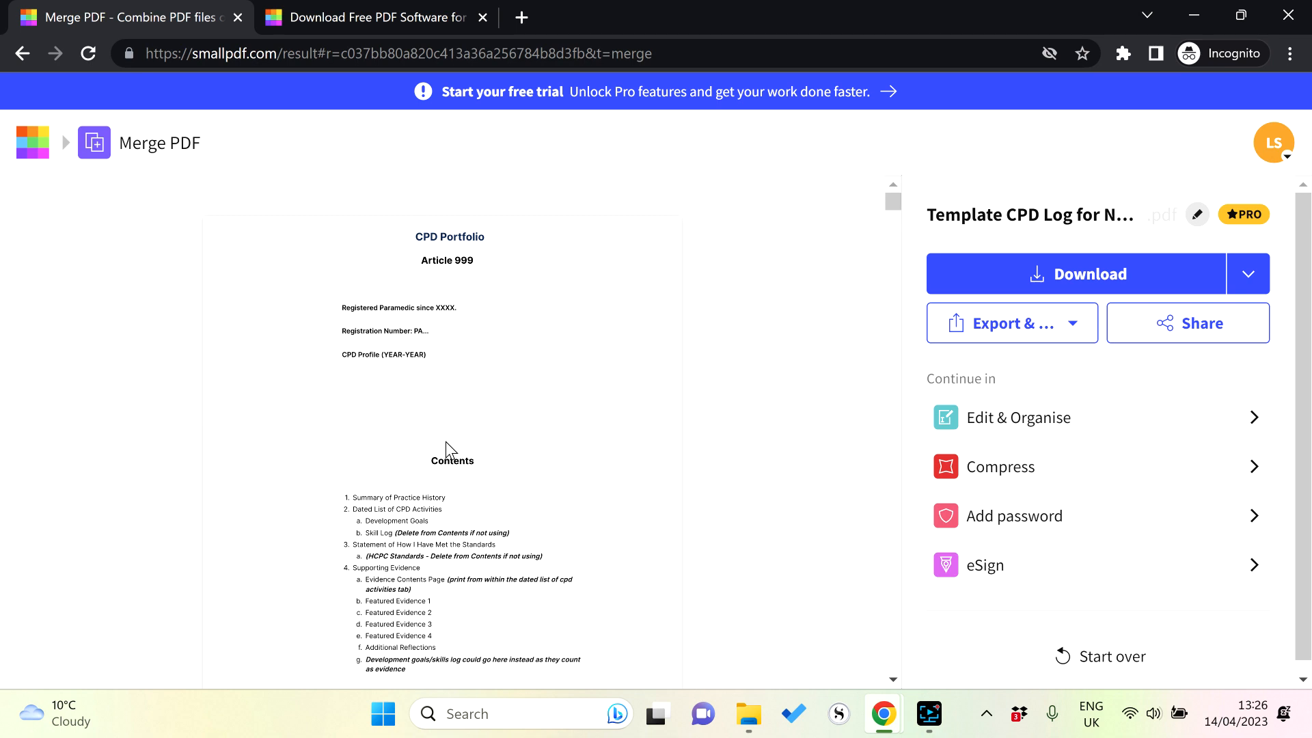
pyautogui.scroll(-2, 445, 441)
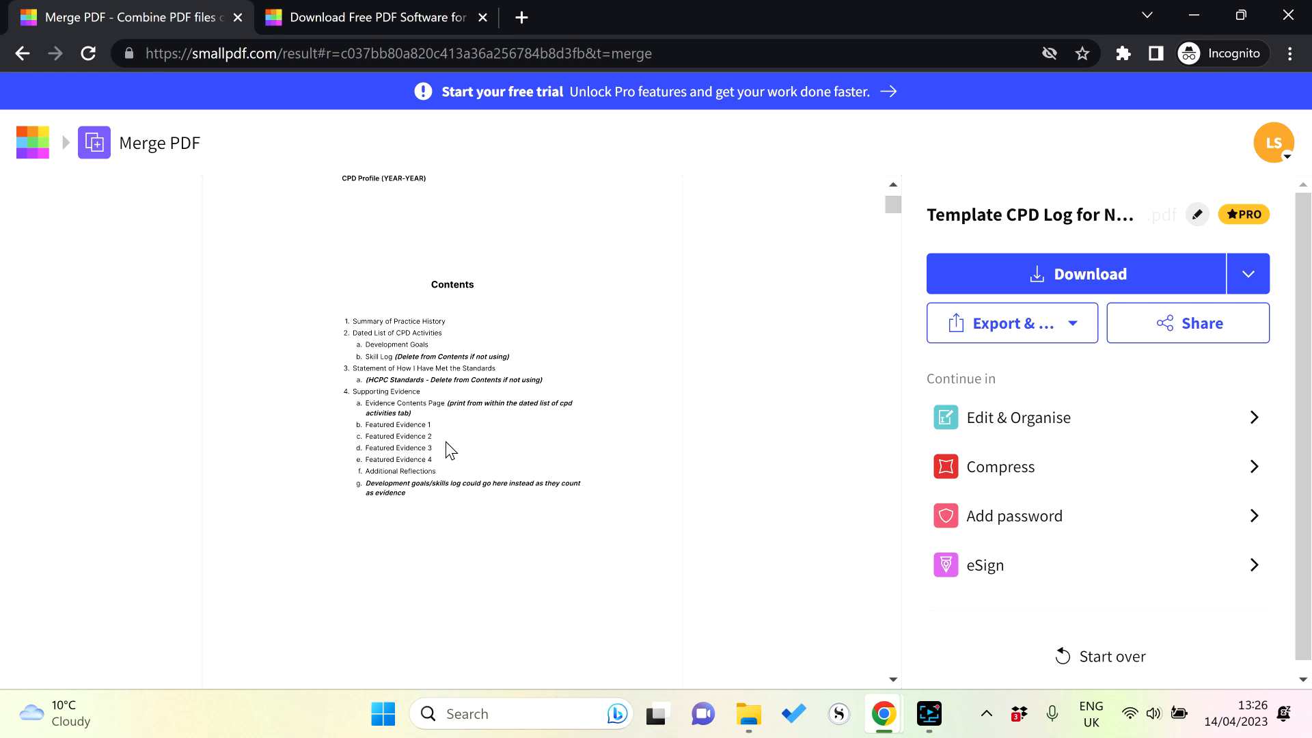
pyautogui.scroll(2, 446, 441)
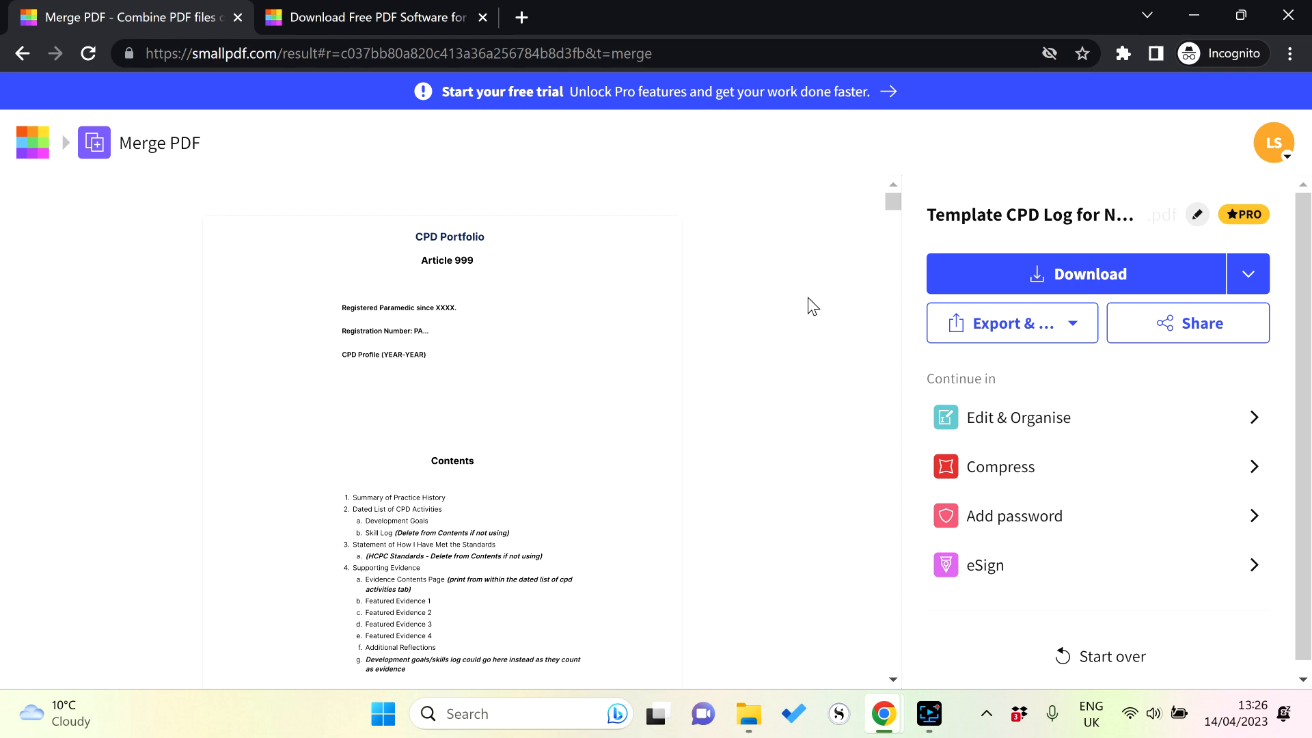
# Step: Try to download the merged PDF, highlight the waiting-time sentence in the free trial offer, and dismiss the offer
pyautogui.click(1020, 296)
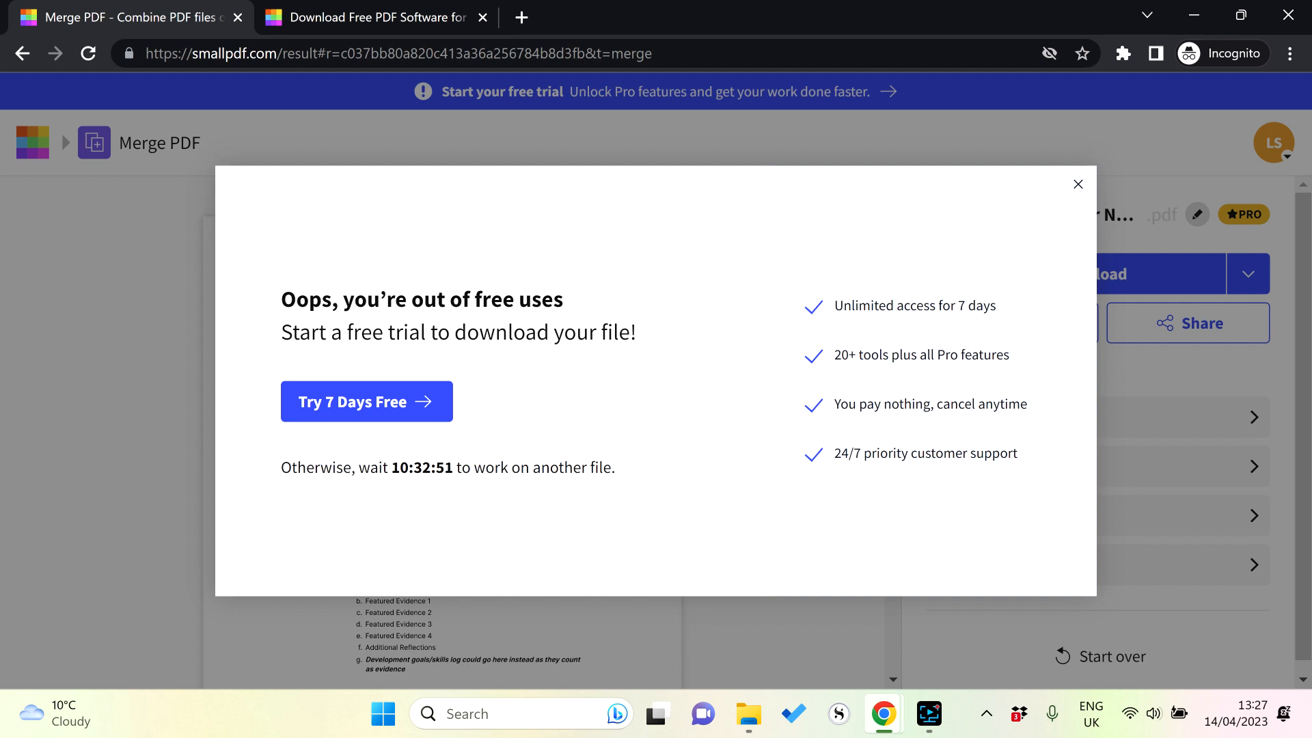
pyautogui.moveTo(281, 470); pyautogui.dragTo(619, 473)
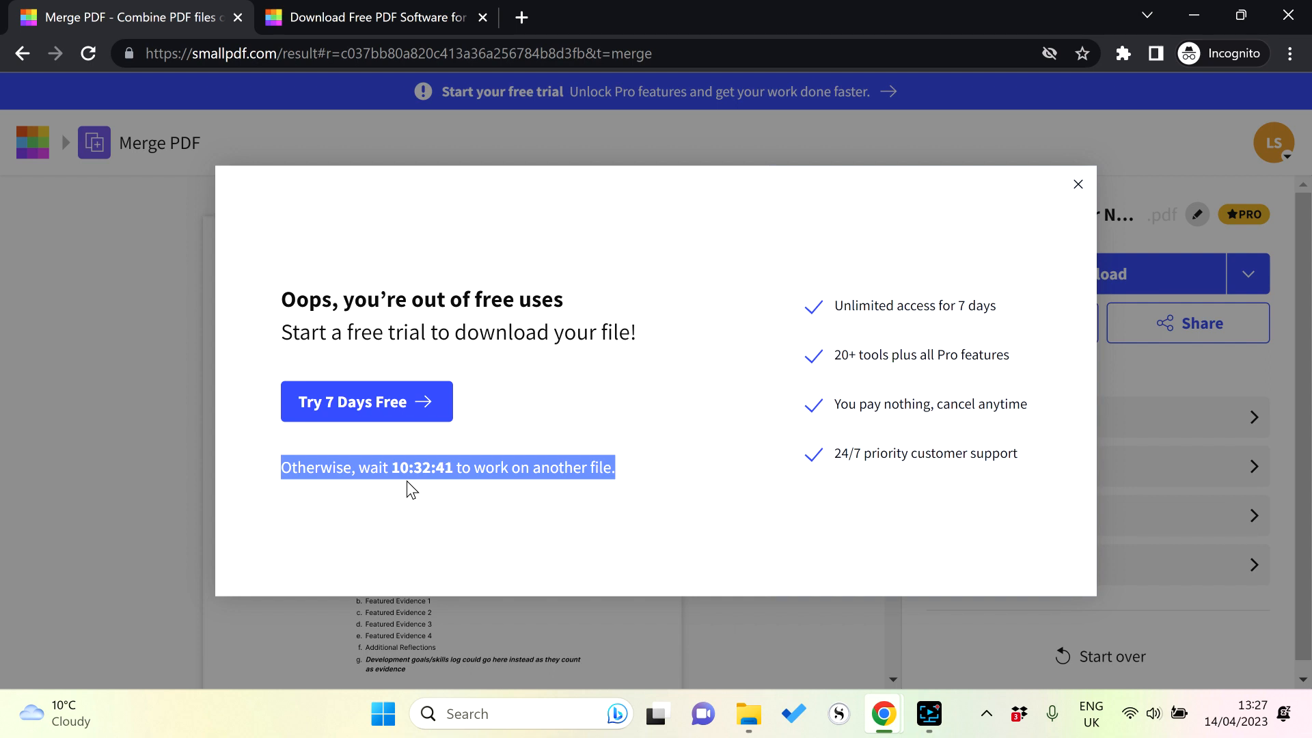
pyautogui.click(1078, 183)
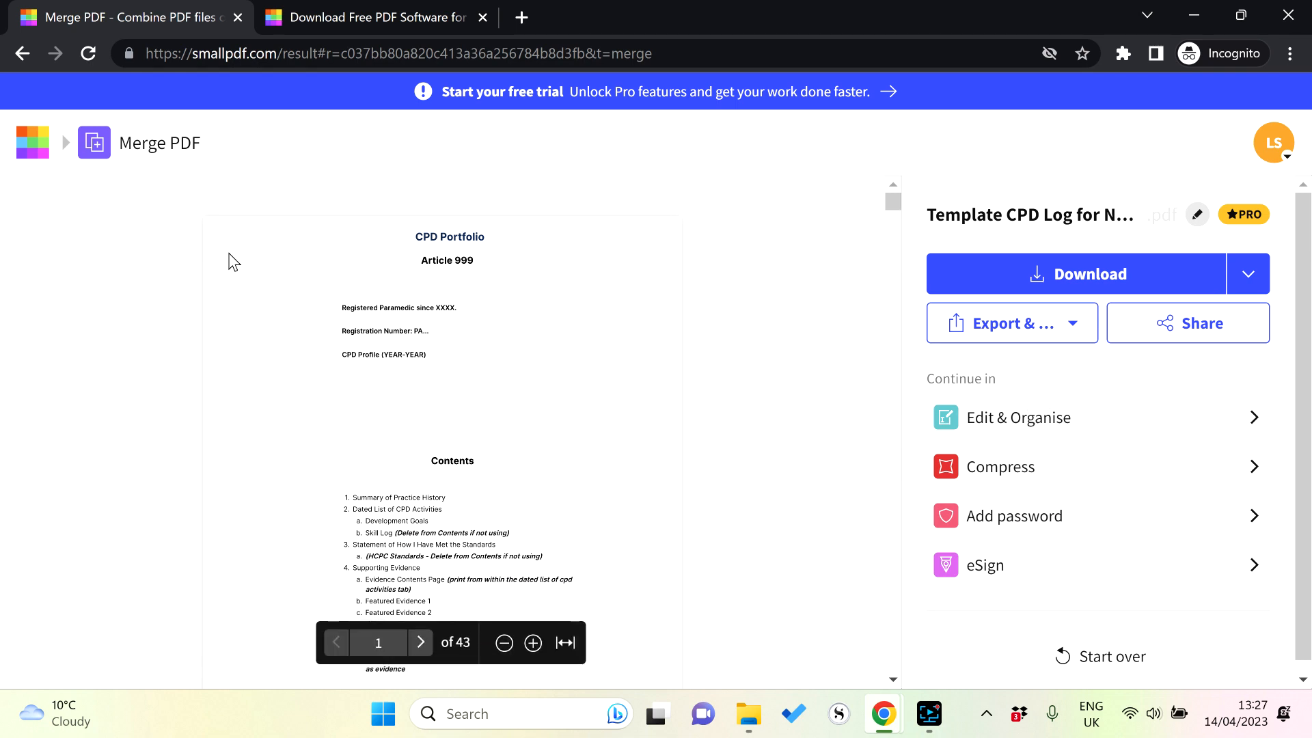
# Step: Open the Number Pages tool from the home page and load Test file.pdf from the Downloads folder
pyautogui.click(39, 153)
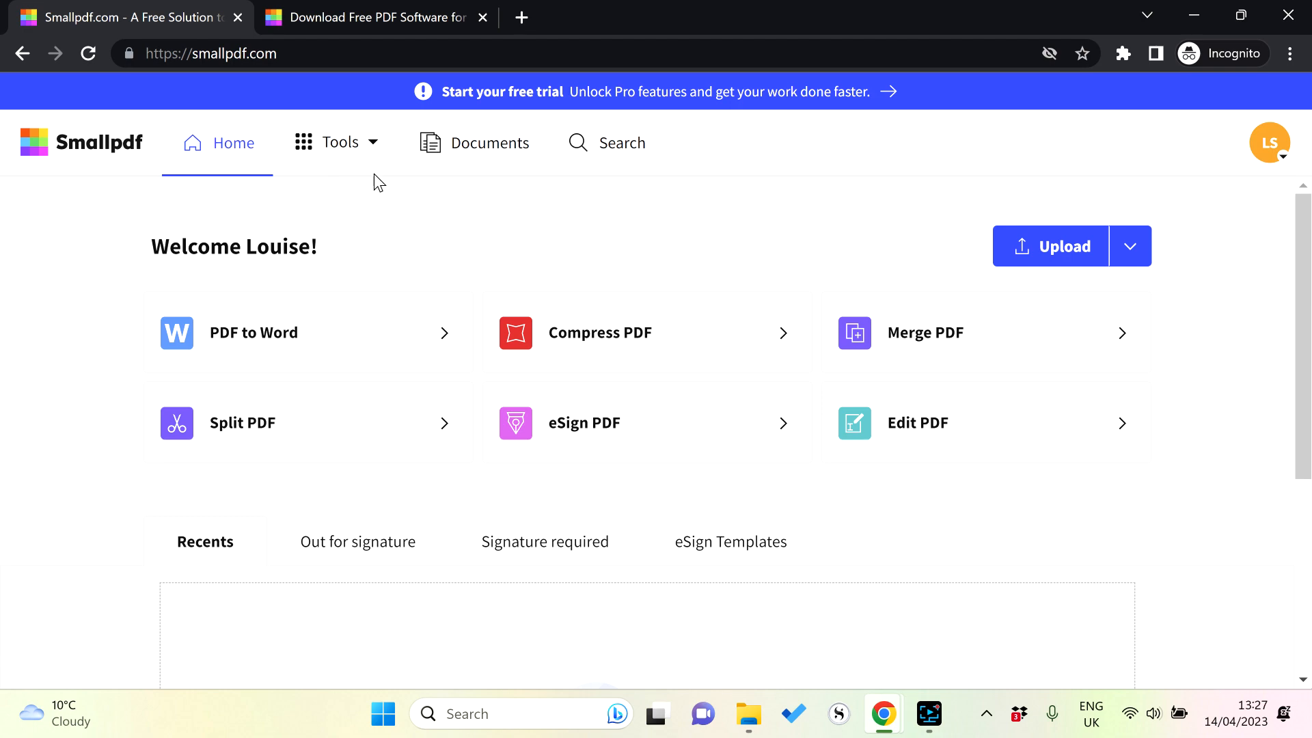
pyautogui.click(377, 149)
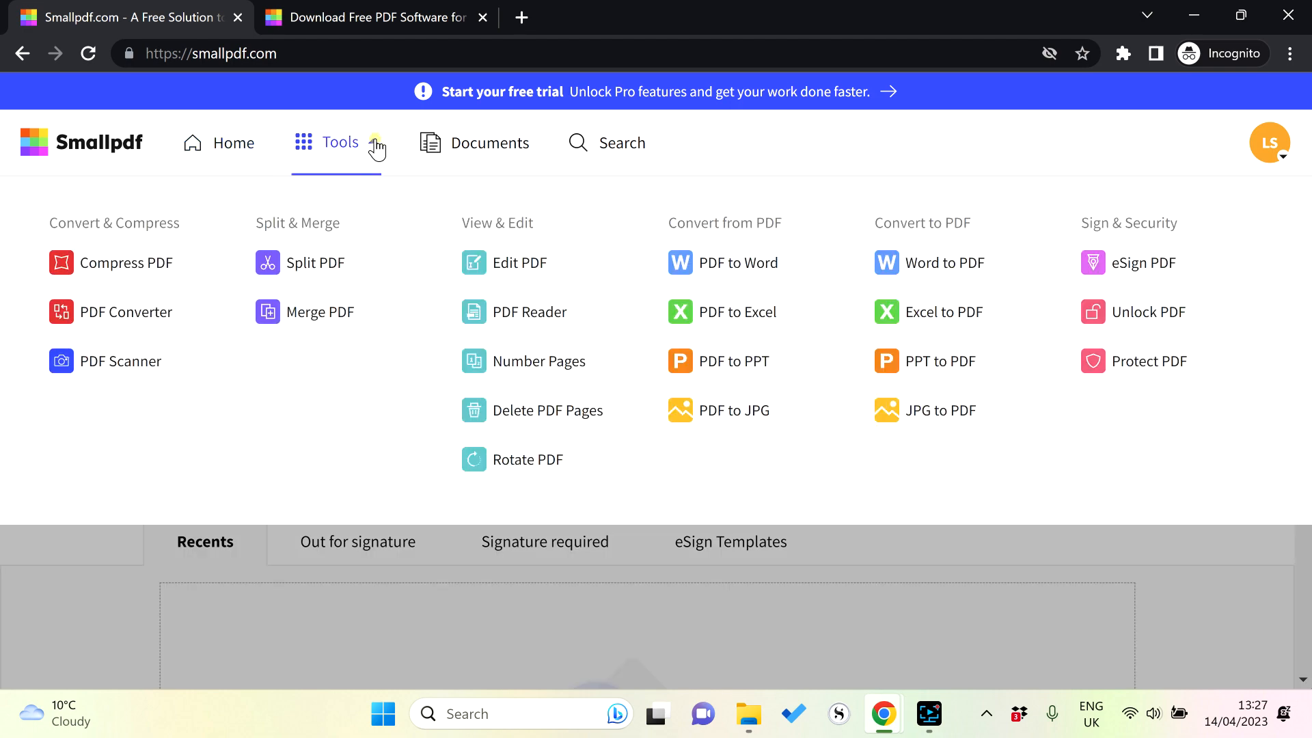
pyautogui.click(487, 366)
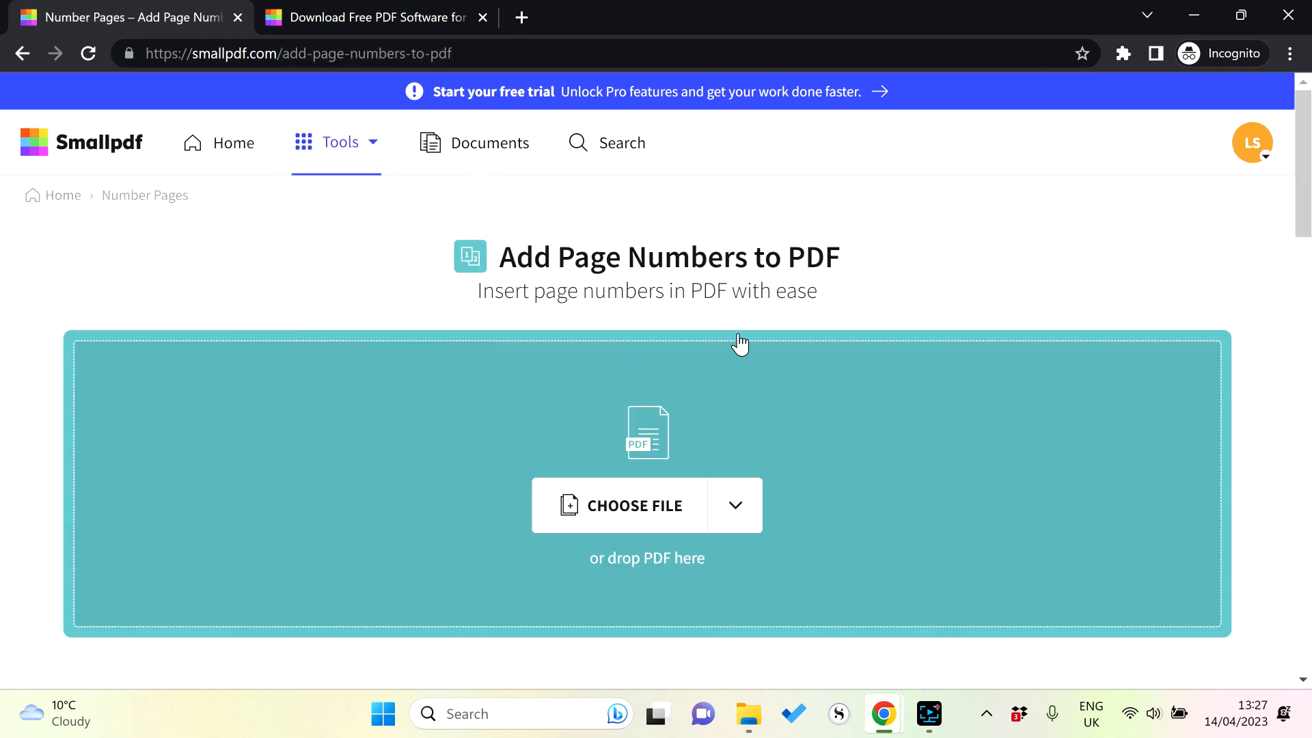
pyautogui.scroll(-3, 739, 345)
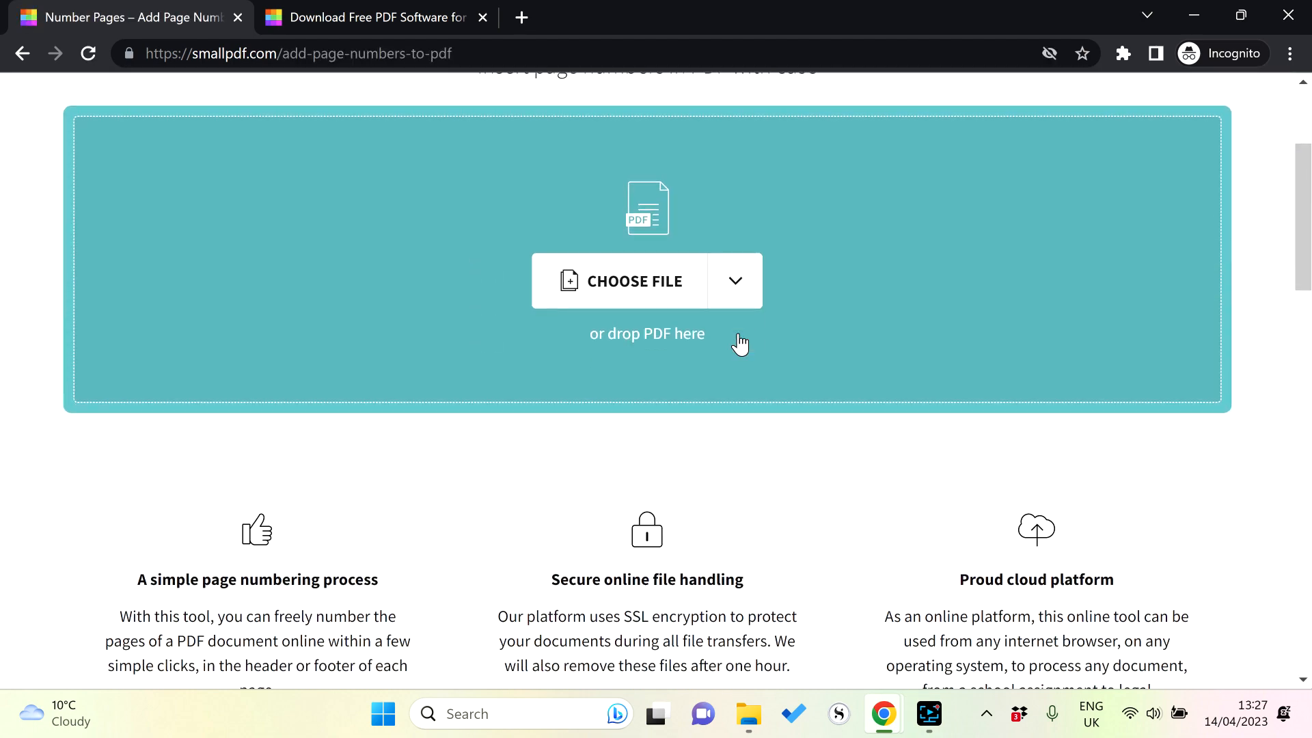
pyautogui.click(611, 298)
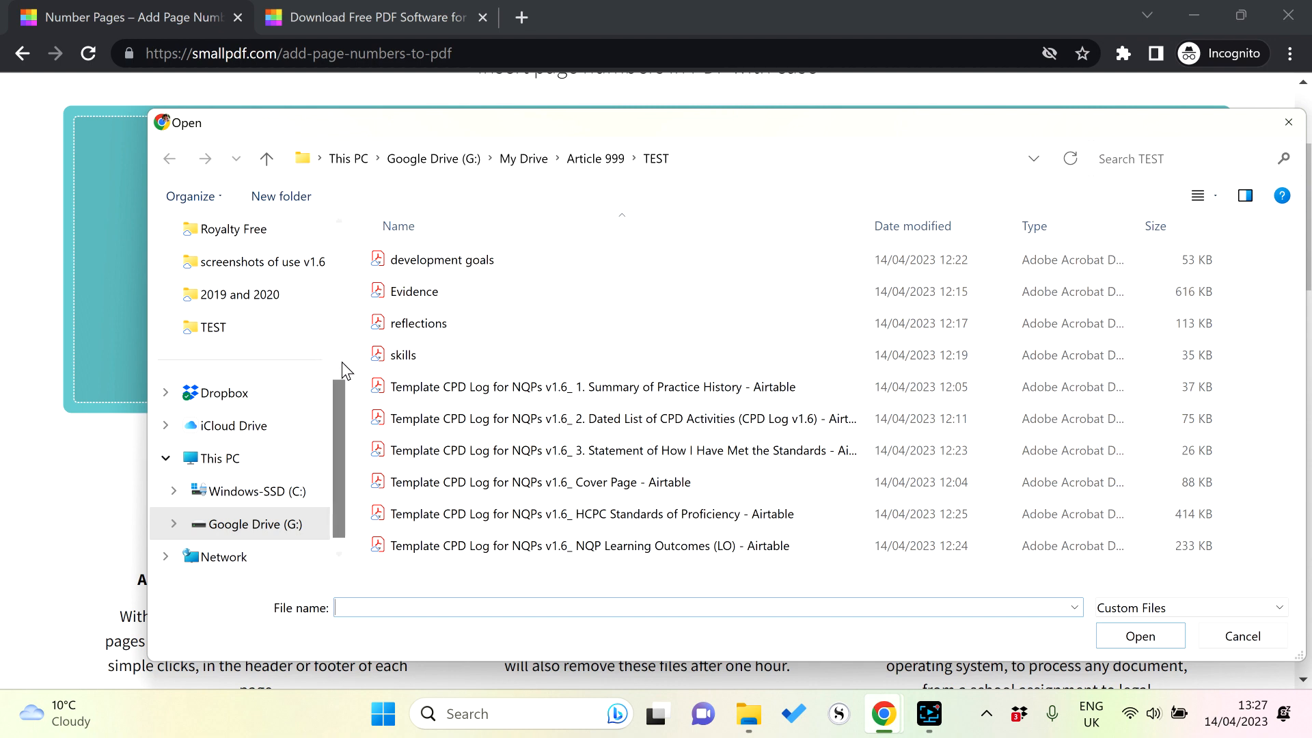
pyautogui.scroll(5, 286, 410)
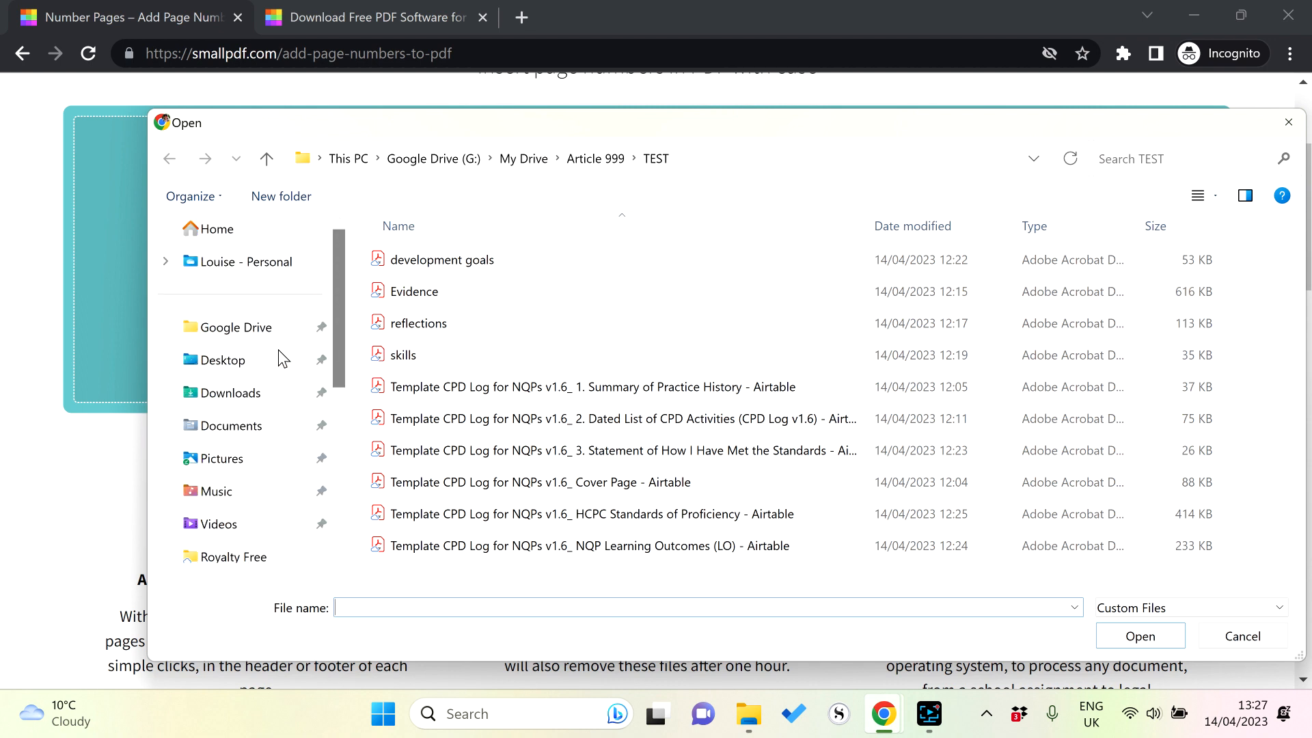
pyautogui.click(231, 393)
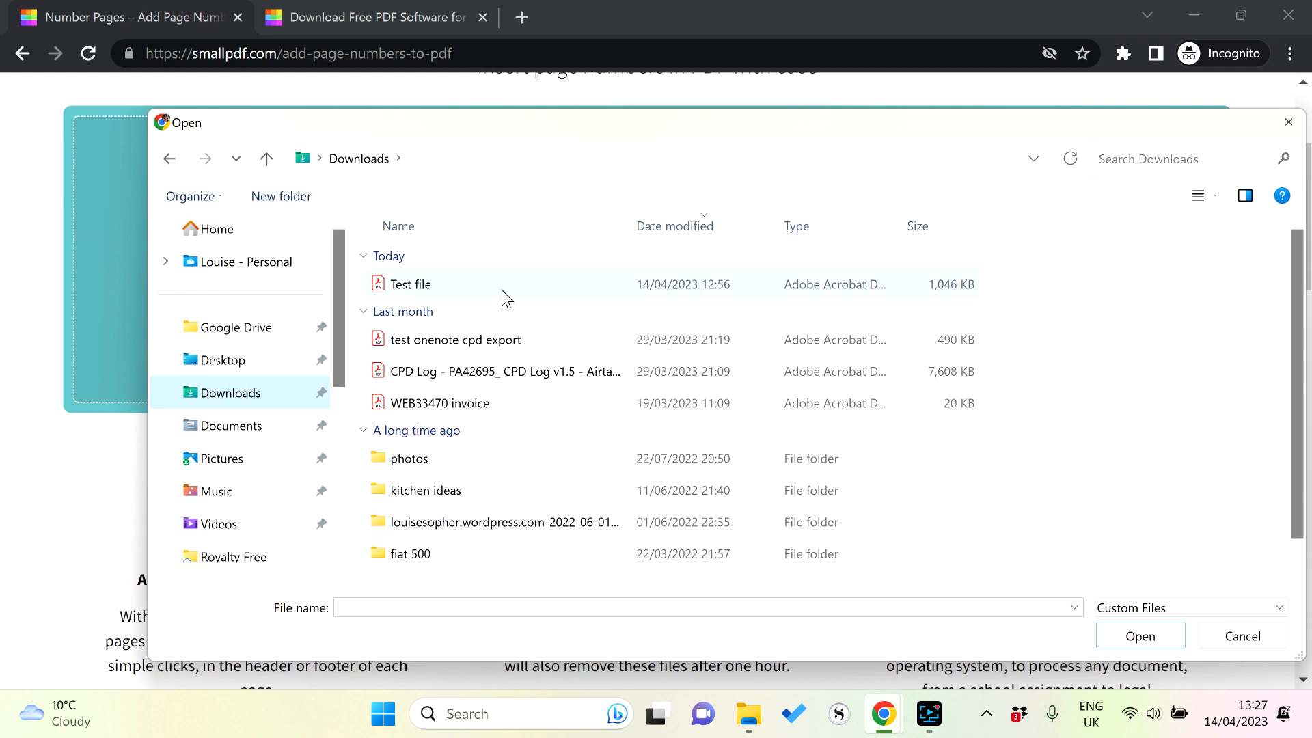
pyautogui.doubleClick(502, 289)
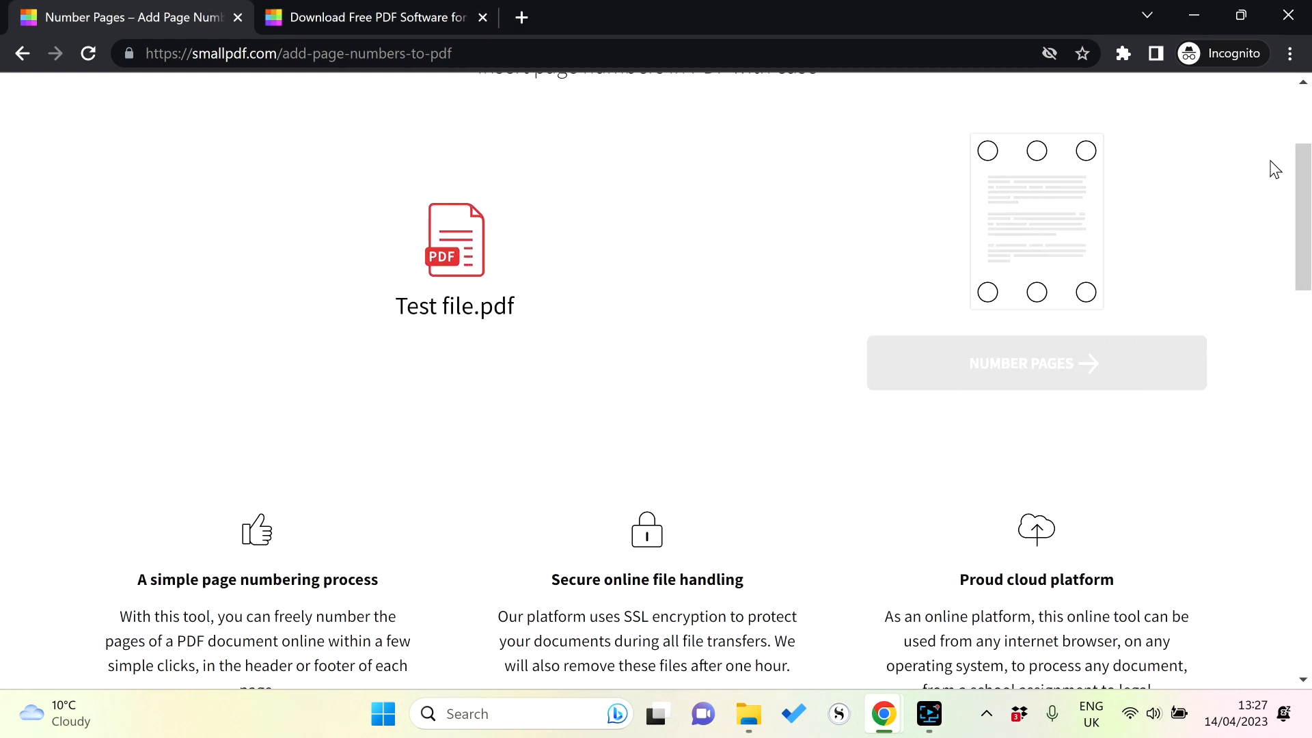
# Step: Add page numbers to Test file.pdf in the bottom-right corner of each page
pyautogui.scroll(3, 1274, 166)
pyautogui.click(1086, 478)
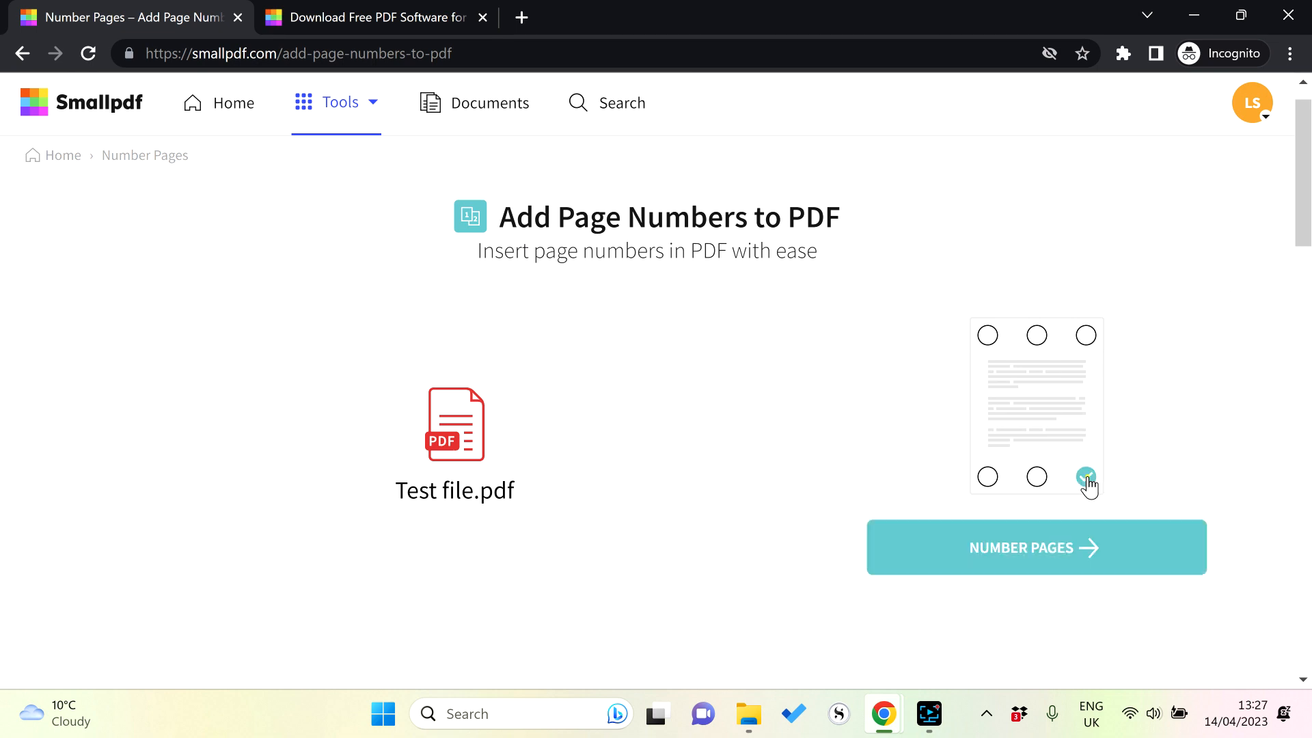
pyautogui.click(1119, 564)
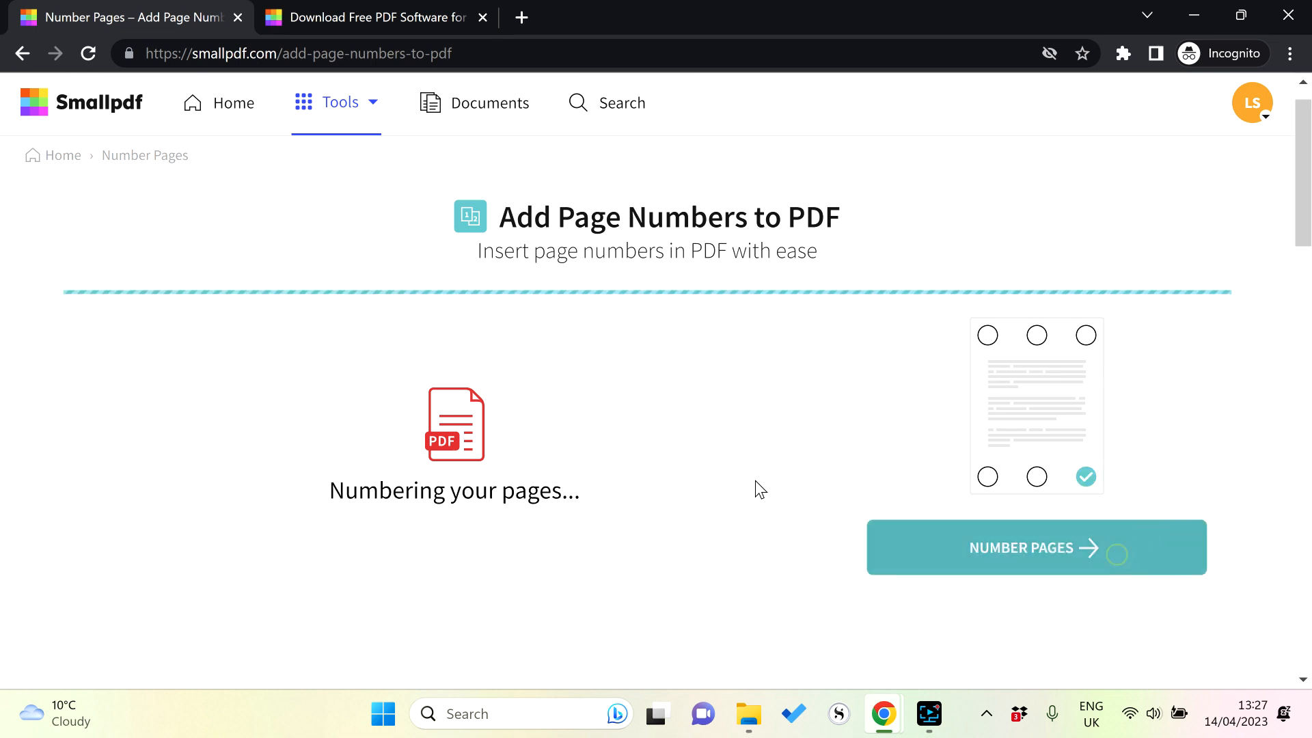
# Step: Check the page numbers in the numbered PDF as far as the Development Goals page and return to the cover
pyautogui.scroll(-10, 634, 470)
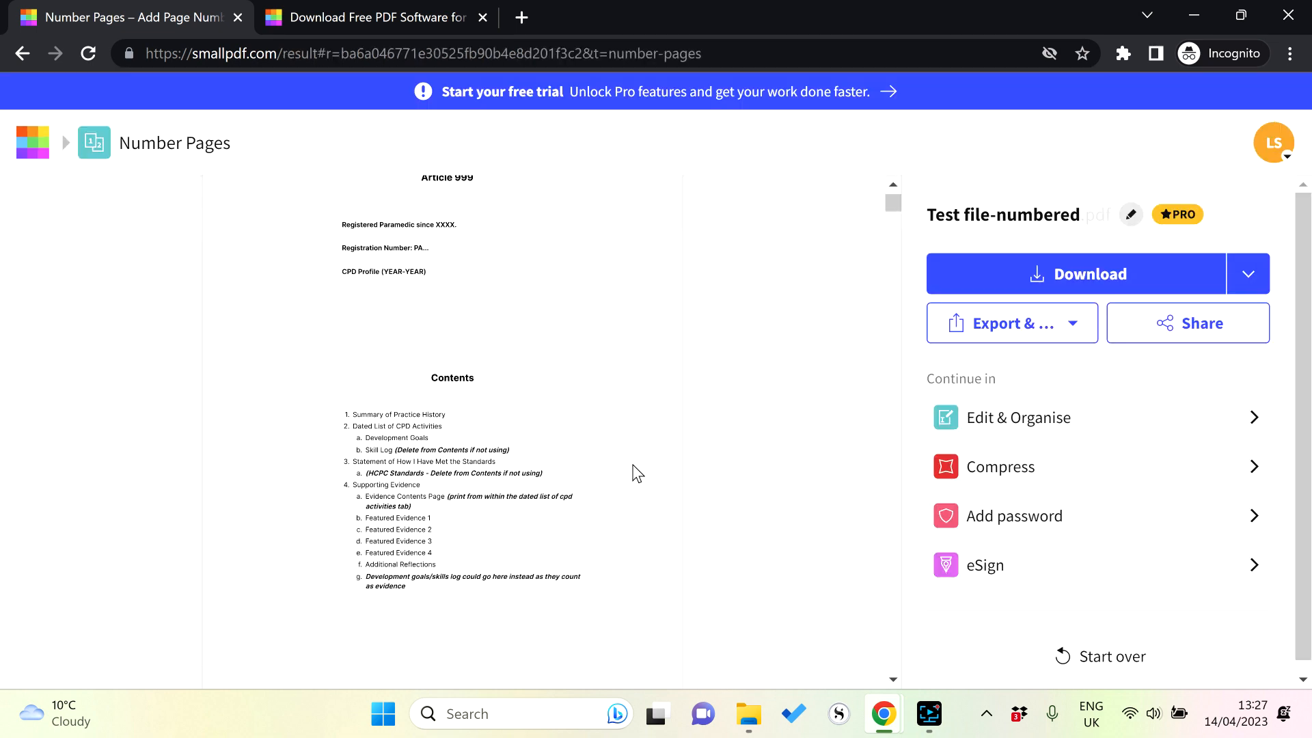
pyautogui.scroll(-10, 666, 455)
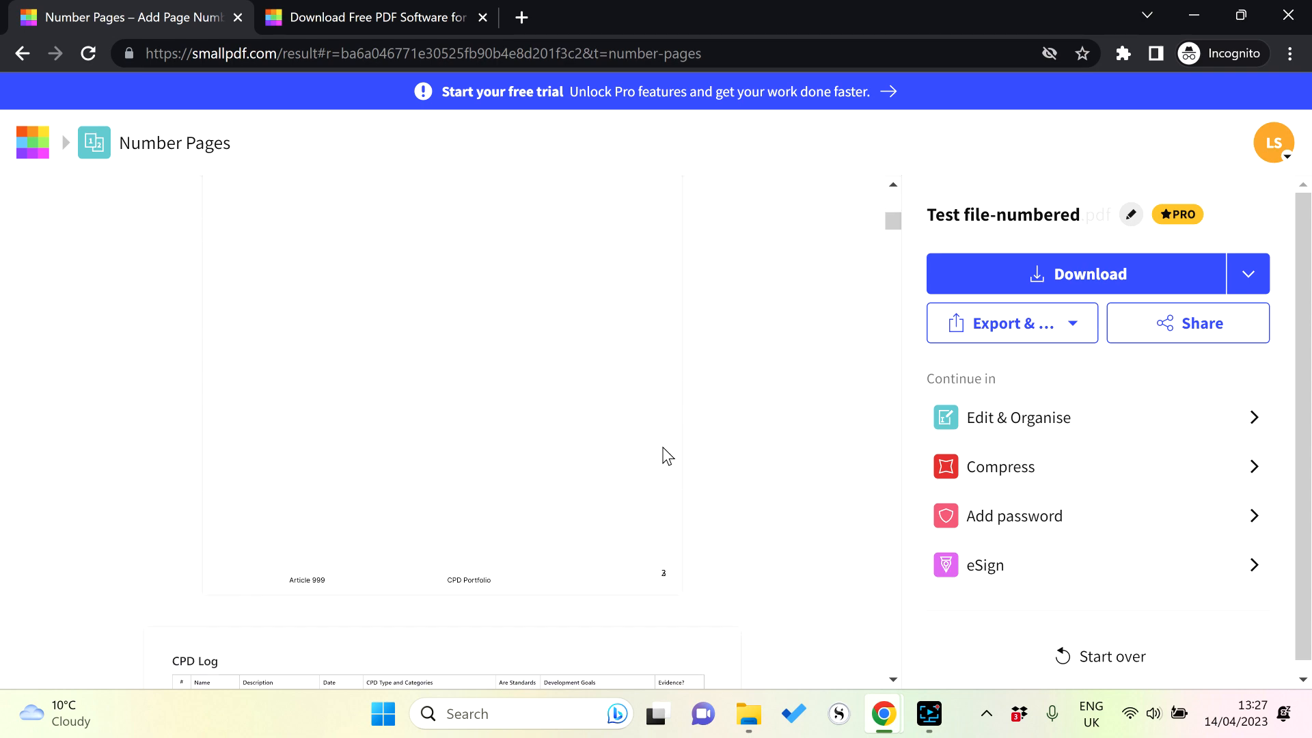
pyautogui.scroll(-10, 668, 325)
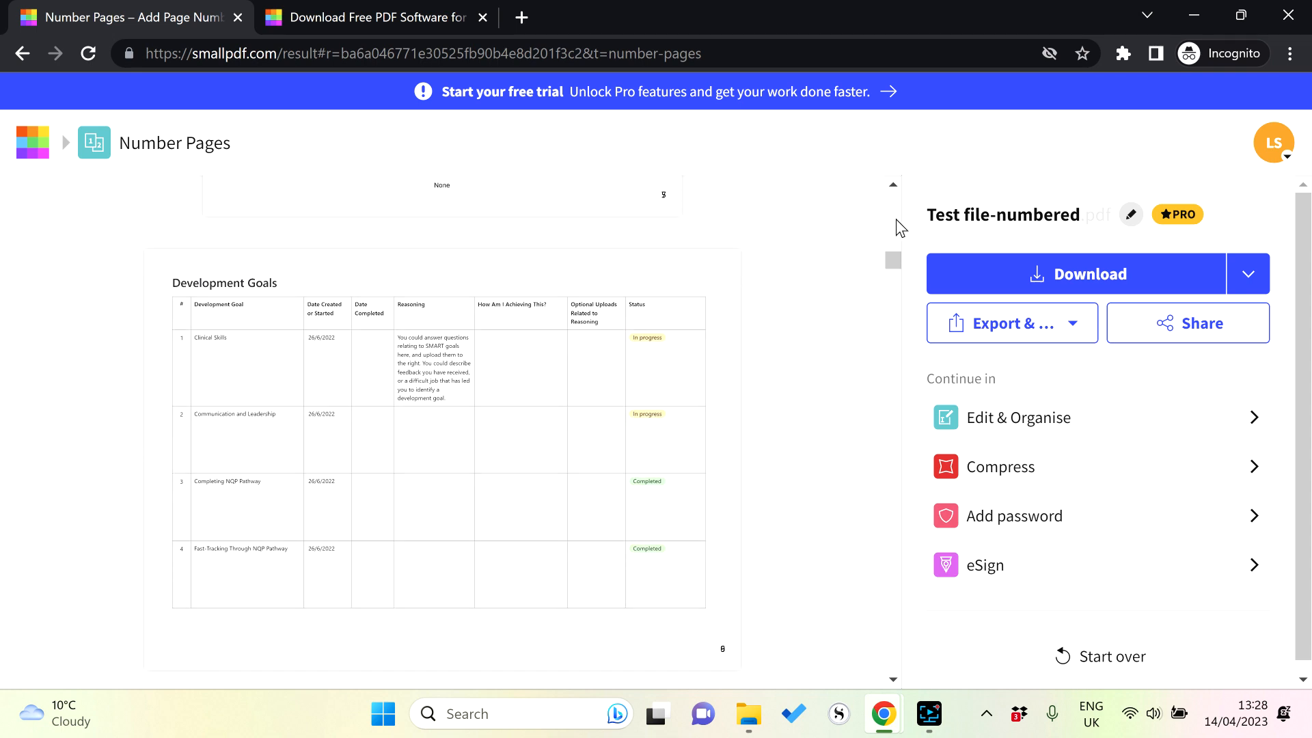
pyautogui.moveTo(894, 259); pyautogui.dragTo(1001, 224)
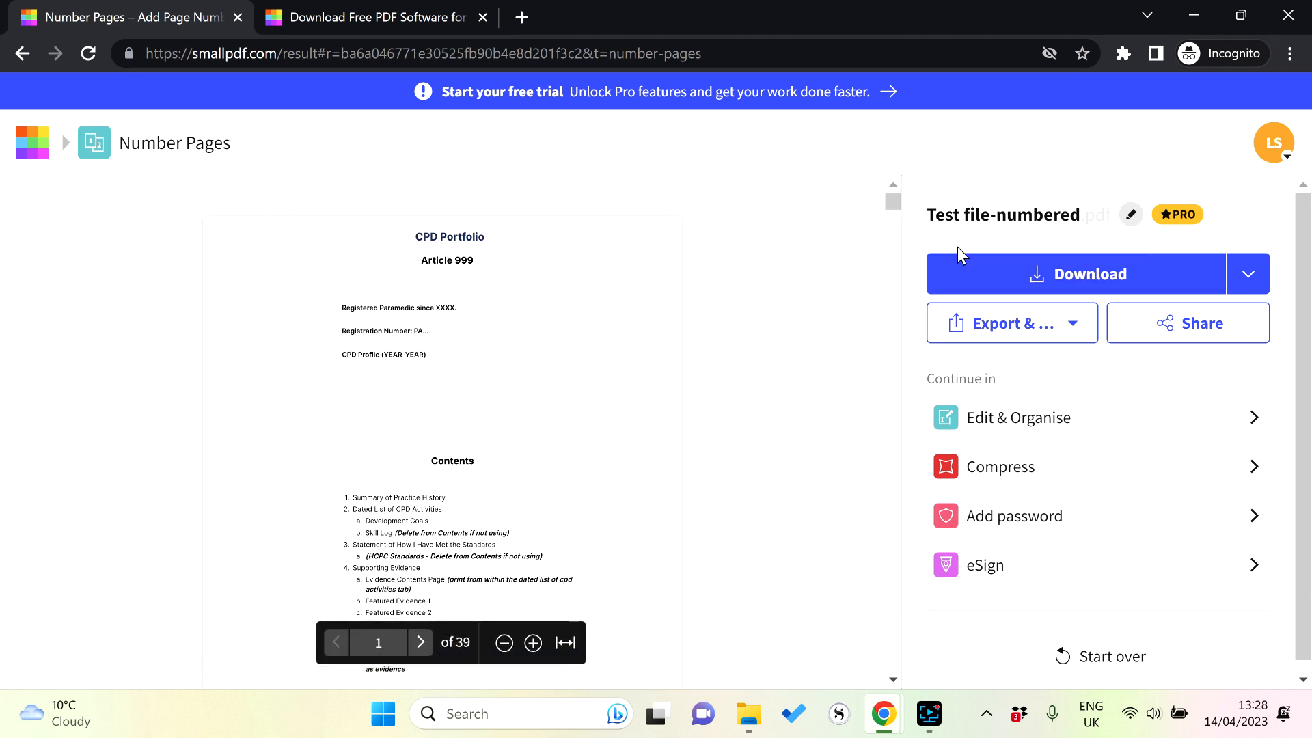
# Step: Open the numbered PDF in Edit & Organise and browse its page thumbnails, ending back at the first page
pyautogui.click(984, 427)
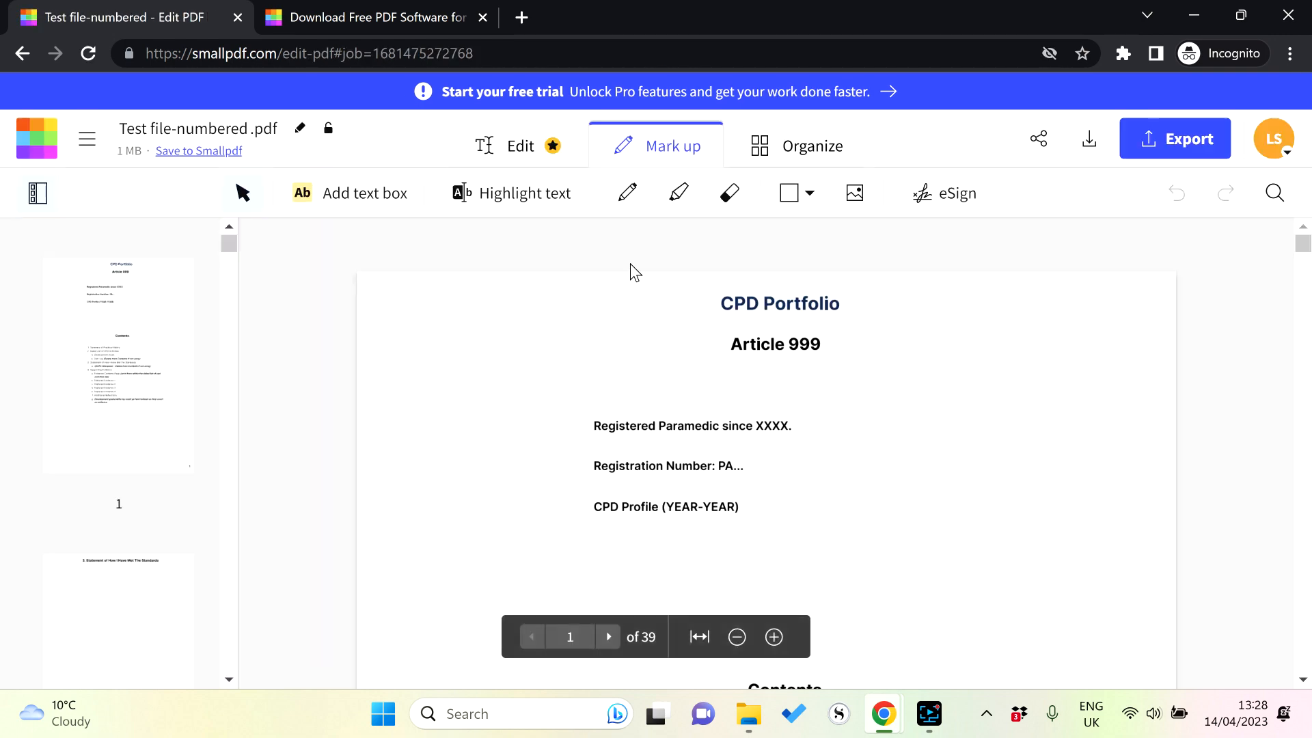
pyautogui.scroll(-15, 212, 527)
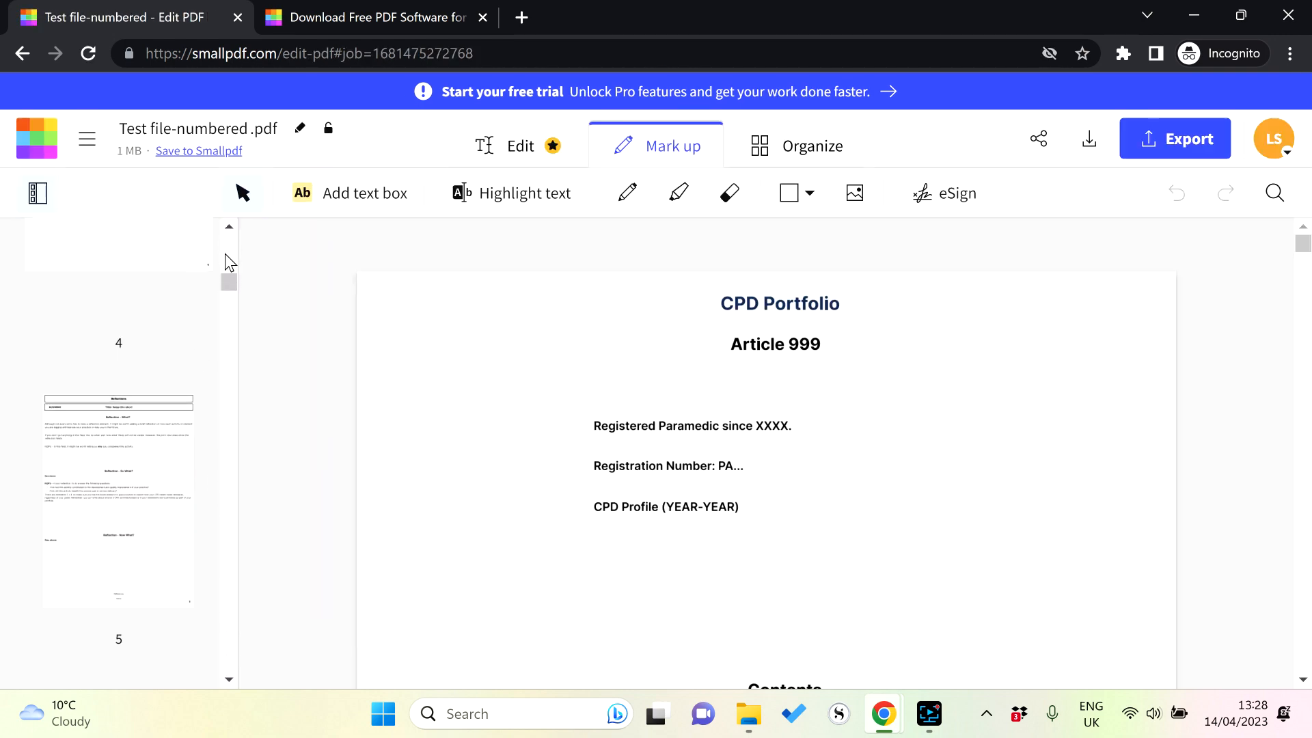
pyautogui.moveTo(227, 282); pyautogui.dragTo(197, 133)
pyautogui.scroll(-3, 180, 345)
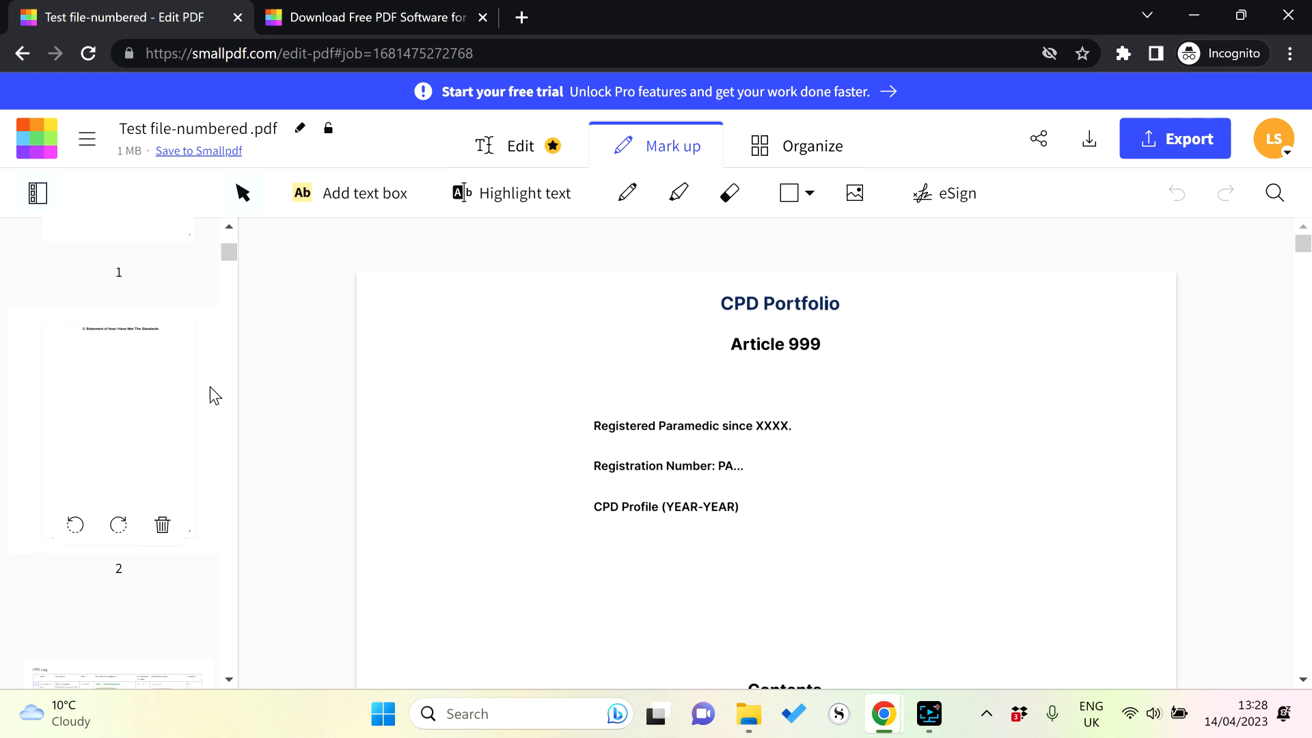
pyautogui.scroll(-2, 225, 401)
pyautogui.scroll(4, 225, 402)
pyautogui.scroll(-1, 224, 401)
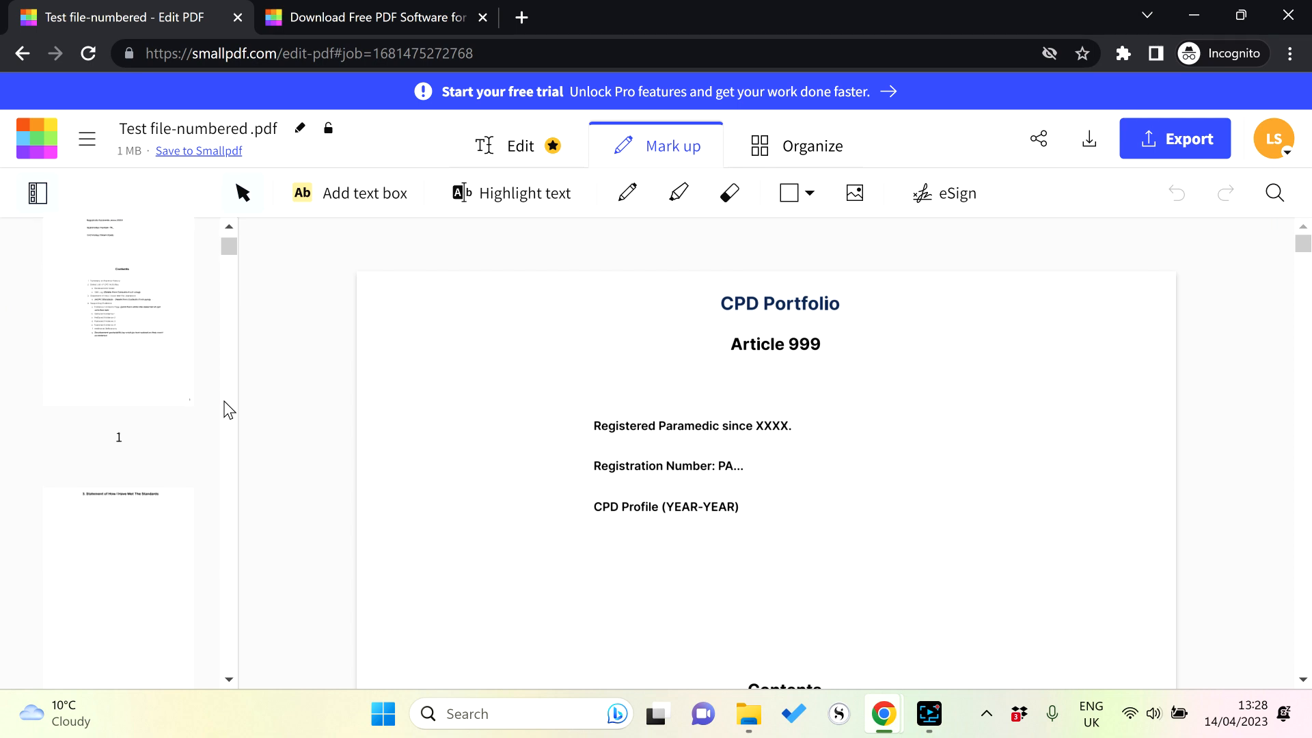
pyautogui.scroll(1, 226, 408)
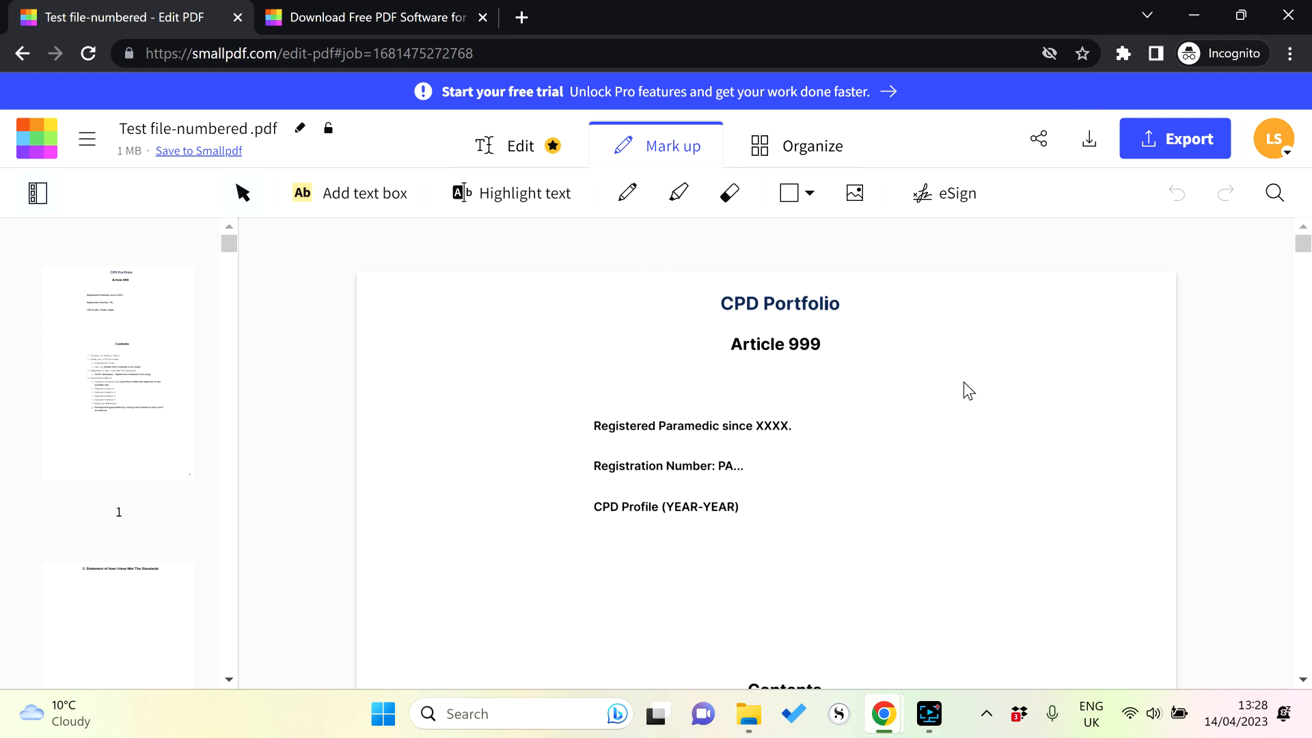
pyautogui.scroll(-3, 967, 390)
pyautogui.scroll(3, 766, 451)
# Step: Look at the eSign PDF tool from the home page and return to the home page
pyautogui.click(37, 156)
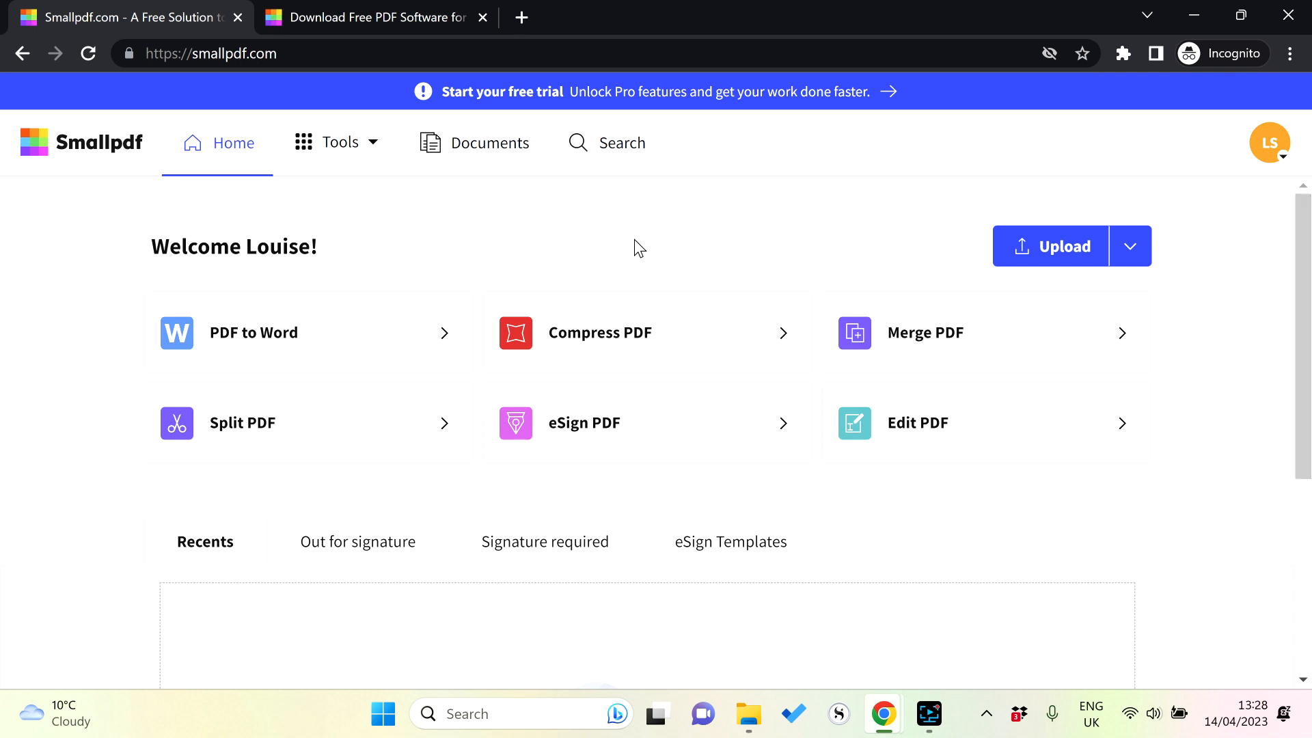
pyautogui.click(571, 424)
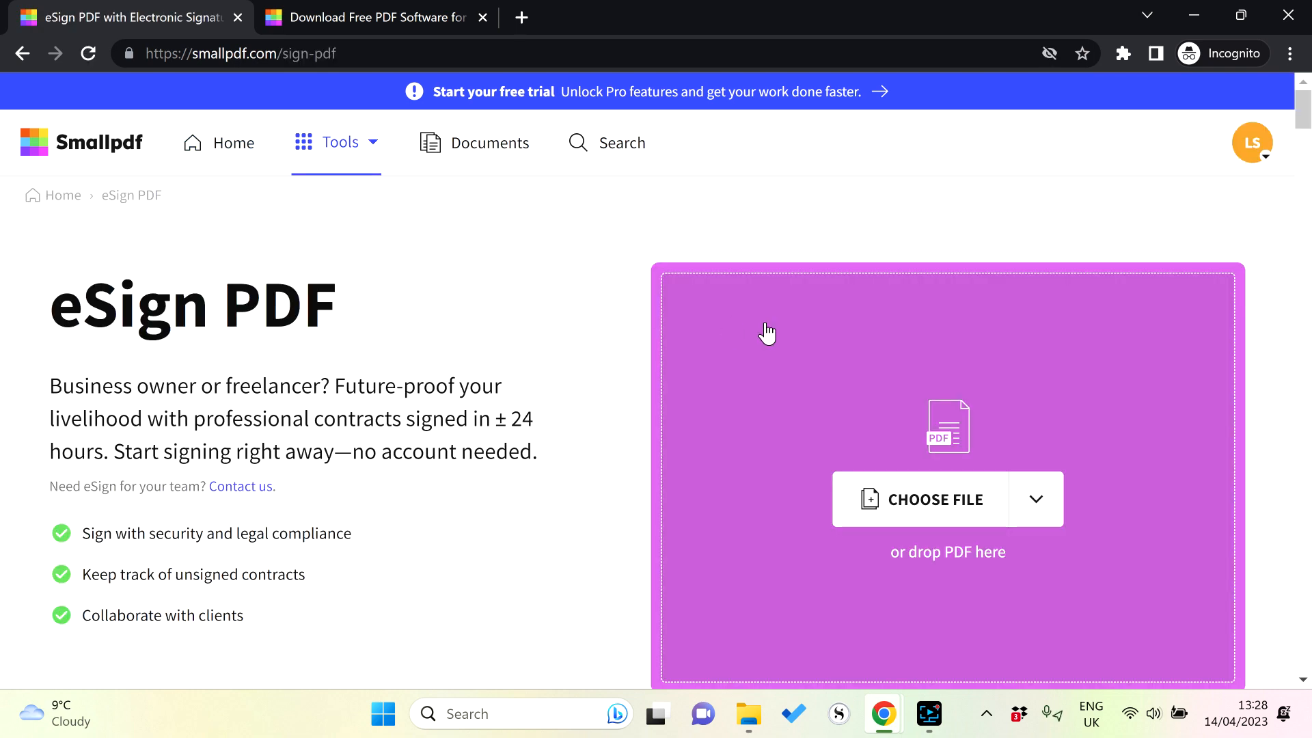
pyautogui.scroll(-1, 766, 333)
pyautogui.scroll(1, 766, 333)
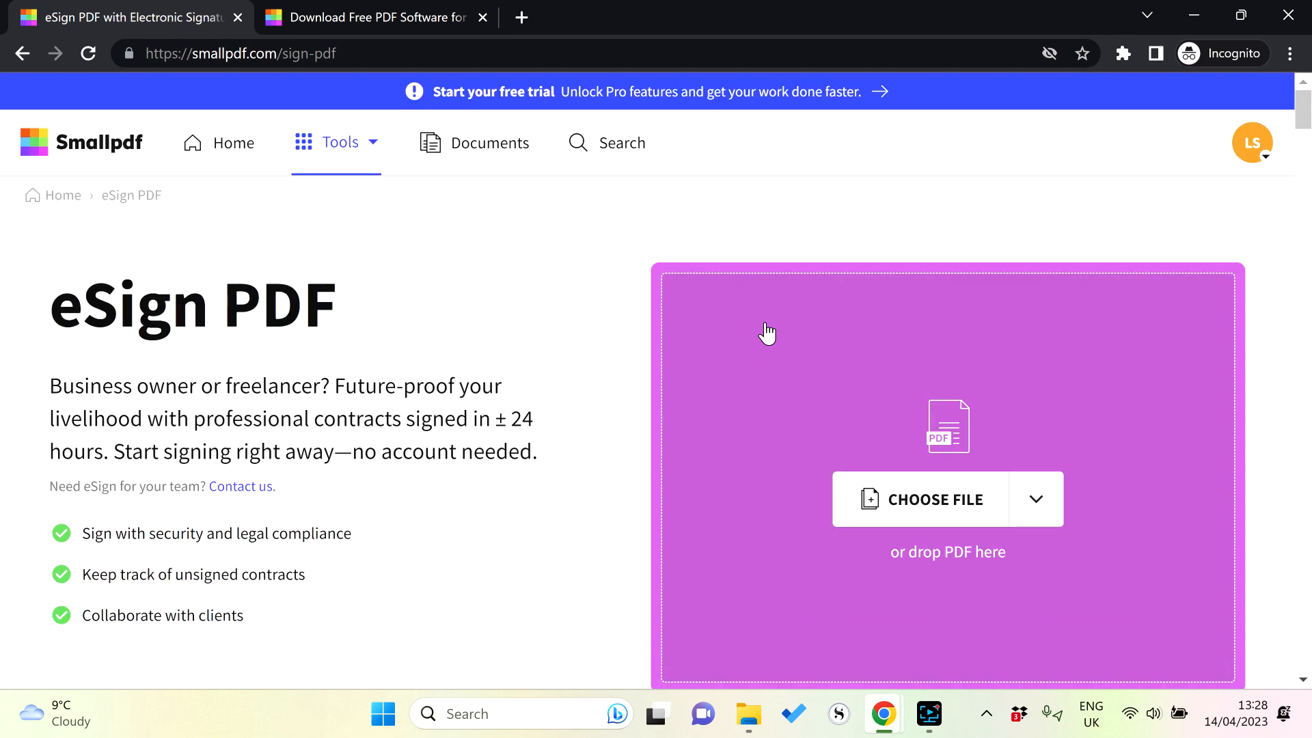
pyautogui.click(109, 153)
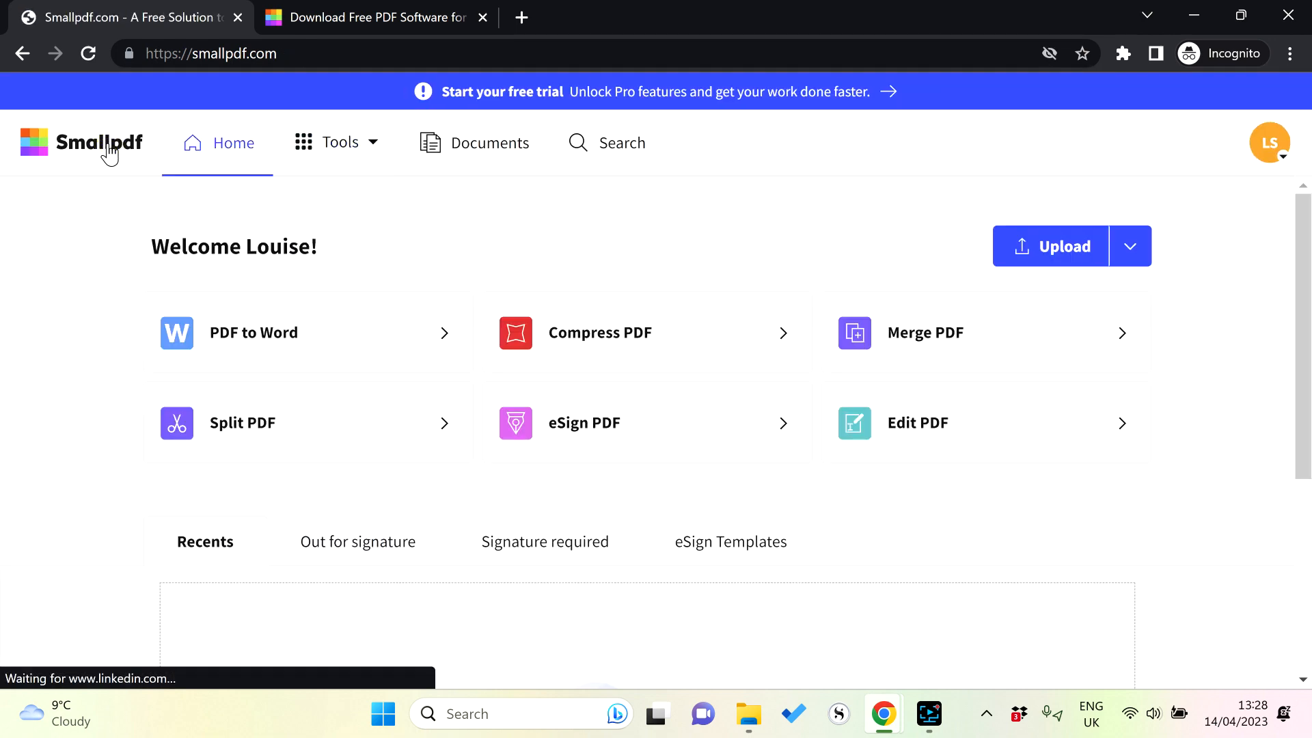
# Step: Look over the full list of PDF tools and the recent documents area on the home page
pyautogui.click(316, 152)
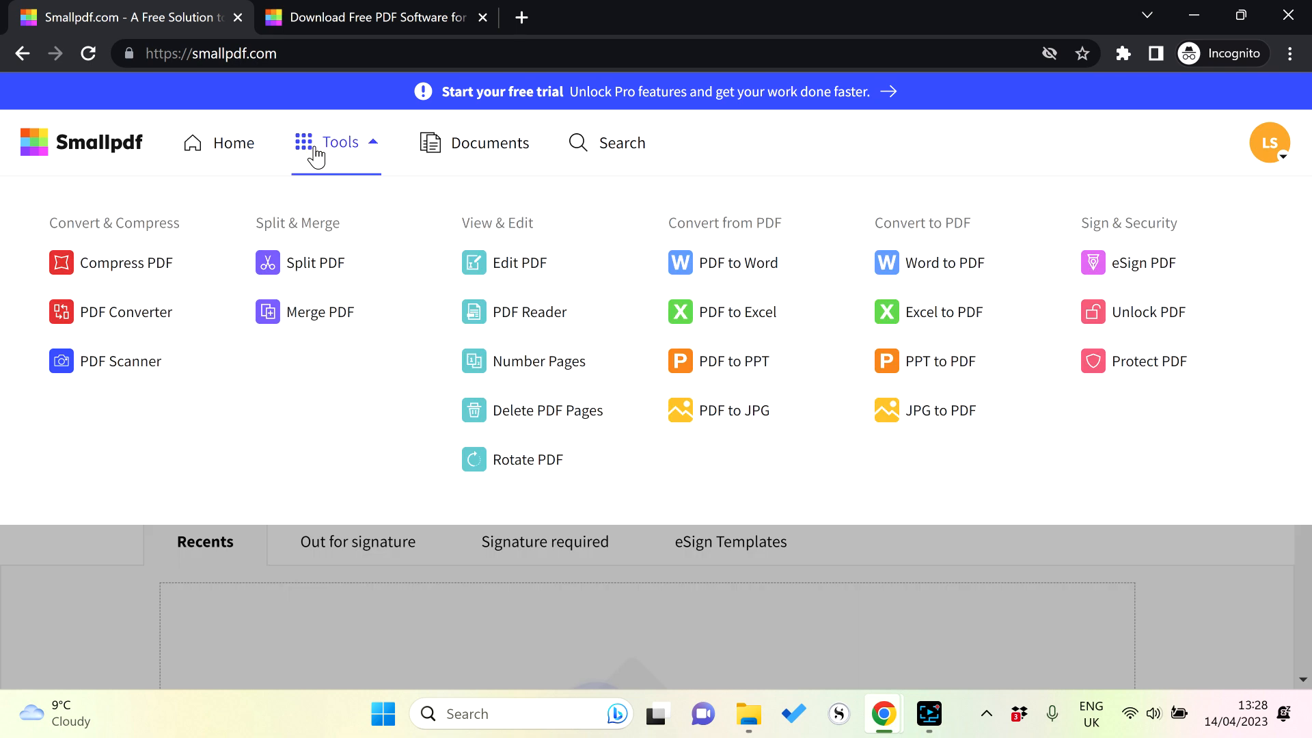
pyautogui.click(1201, 585)
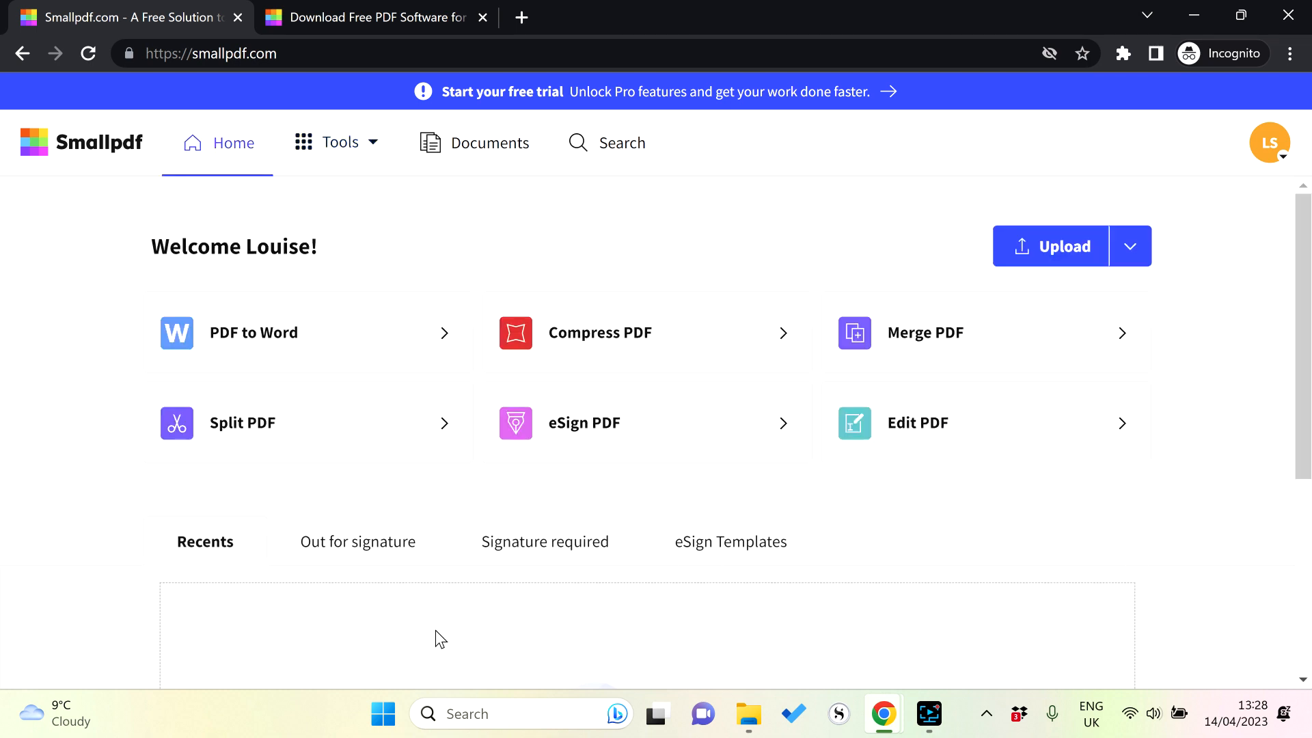
pyautogui.scroll(-3, 1035, 511)
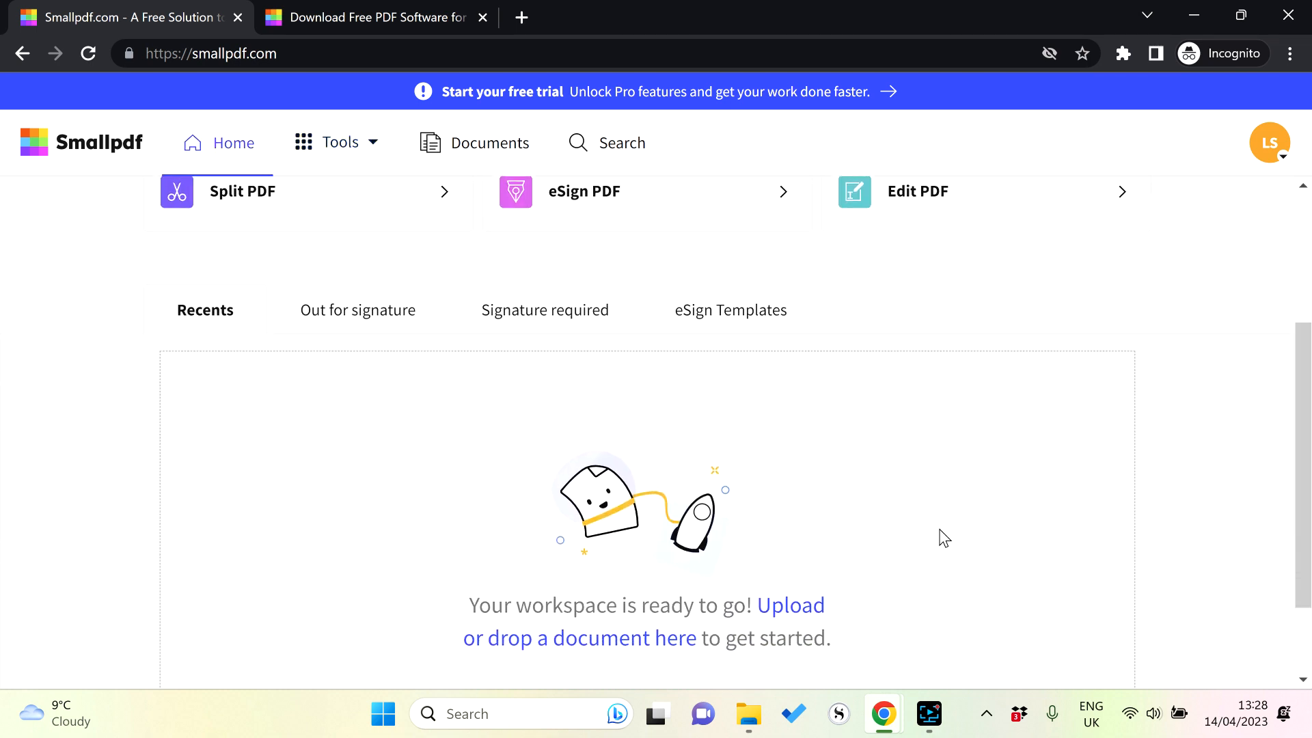
# Step: Switch to Adobe Acrobat Reader and open Test file.pdf from the Downloads folder
pyautogui.click(498, 725)
pyautogui.write('adobe')
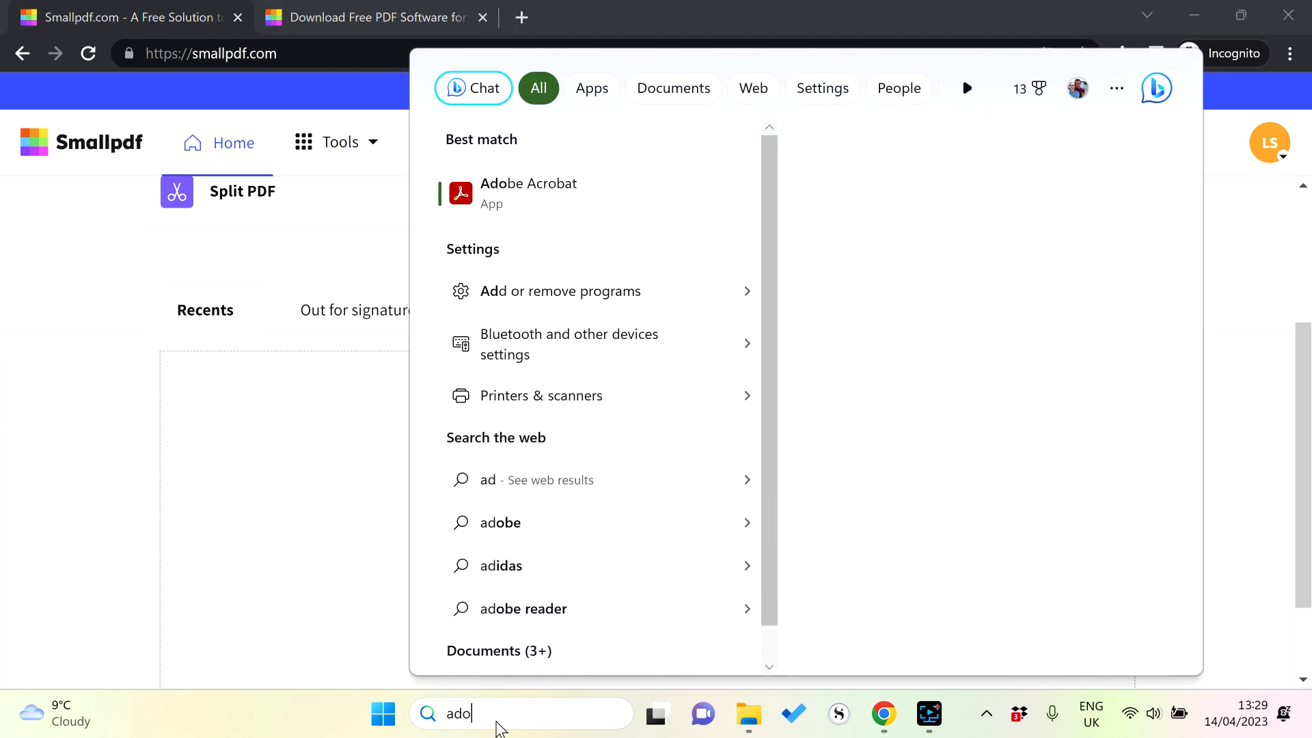
pyautogui.click(573, 193)
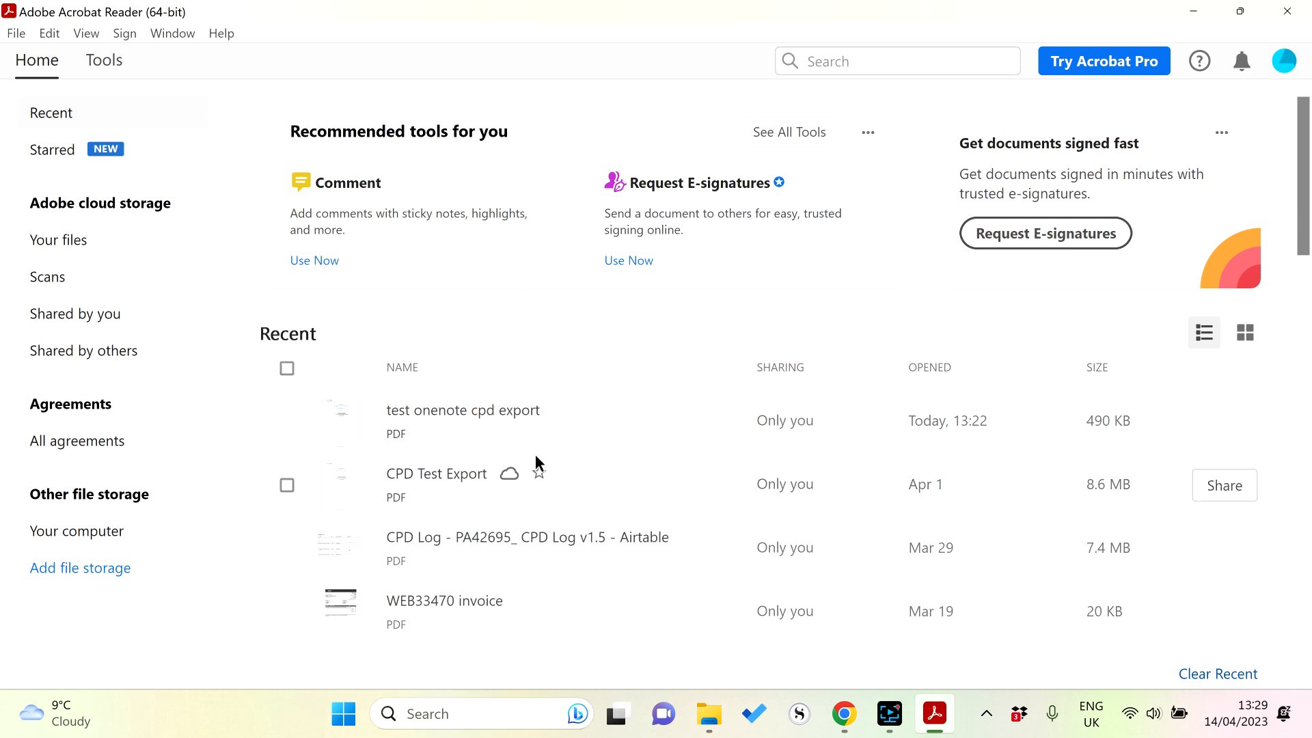
pyautogui.scroll(-2, 535, 454)
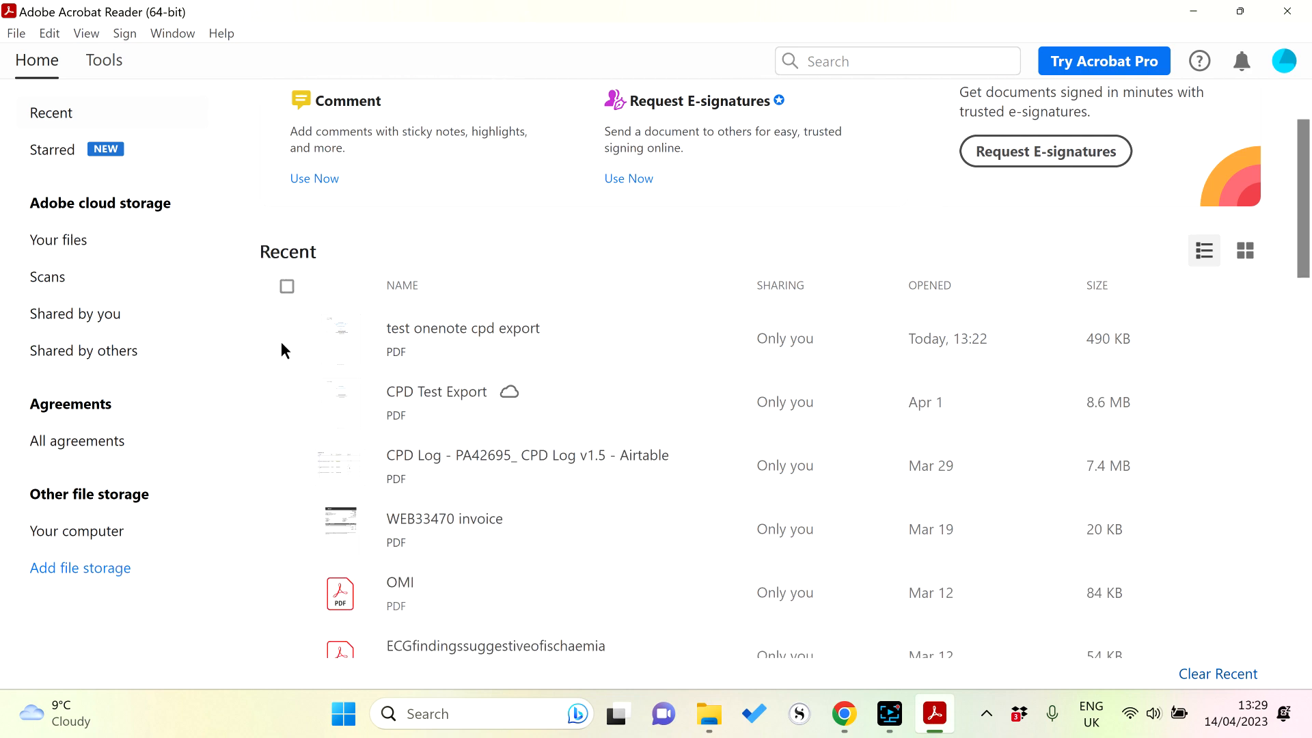
pyautogui.scroll(2, 424, 367)
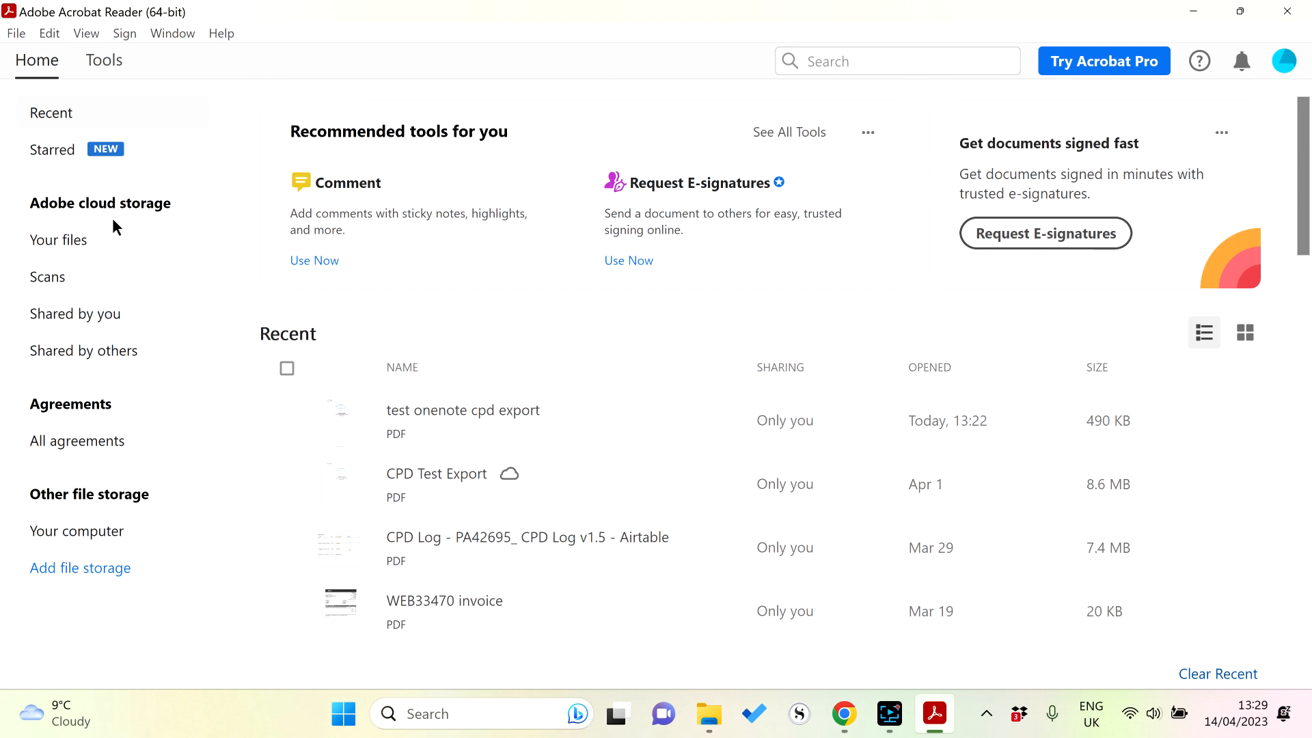
pyautogui.click(15, 33)
pyautogui.click(195, 41)
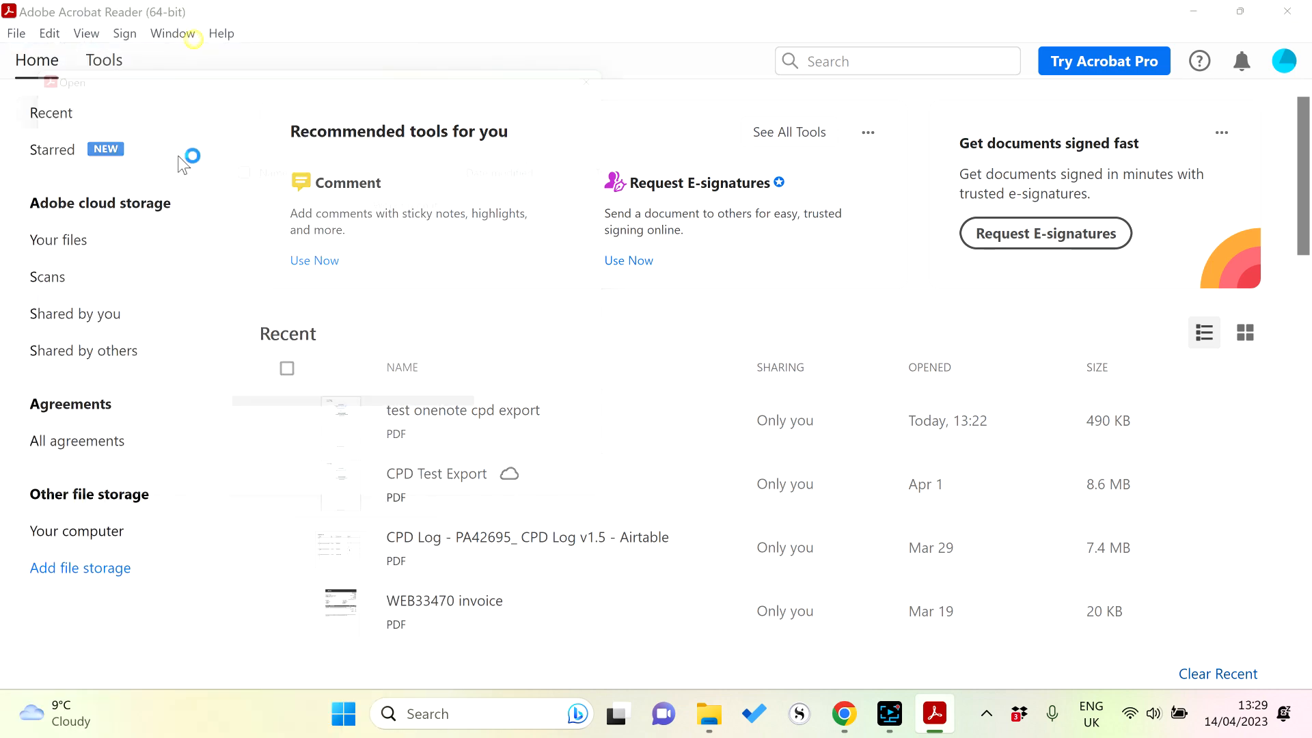
pyautogui.doubleClick(428, 225)
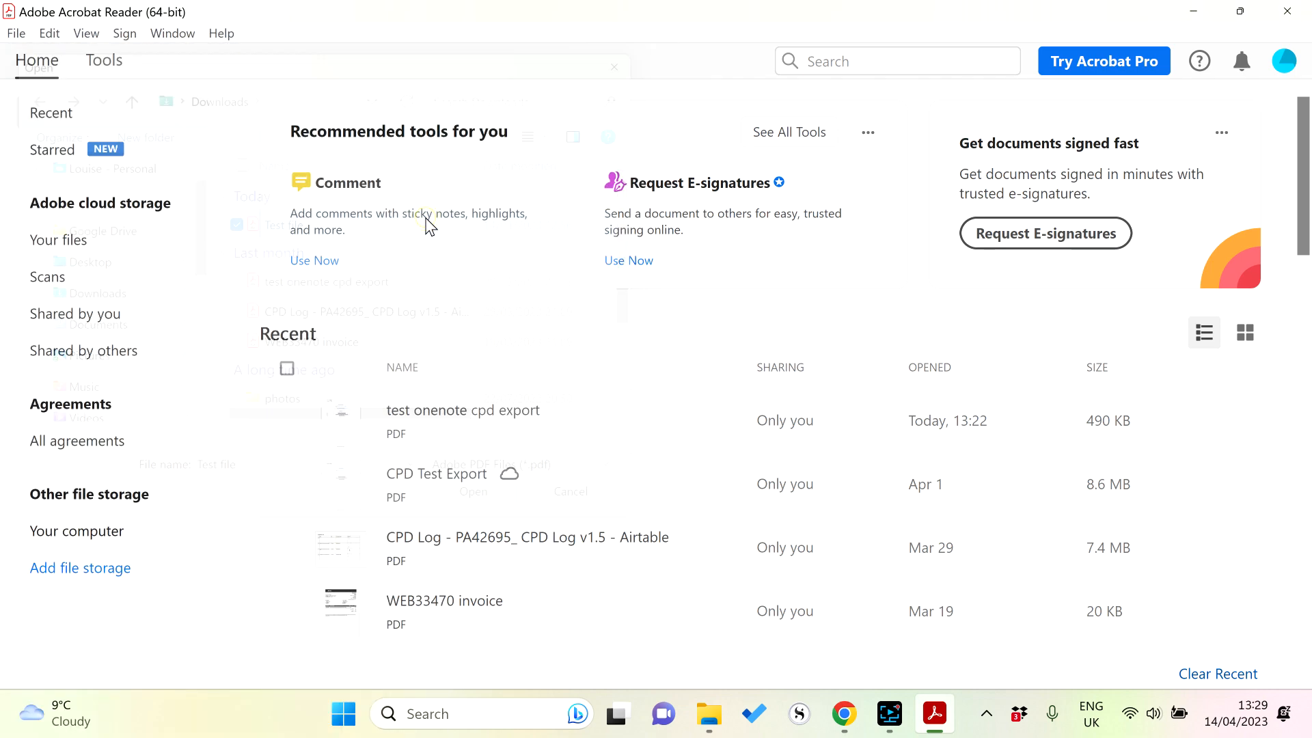
# Step: Go to the outcomes table on page 38 and open the Fill & Sign tool
pyautogui.moveTo(1050, 168); pyautogui.dragTo(1025, 659)
pyautogui.scroll(12, 858, 510)
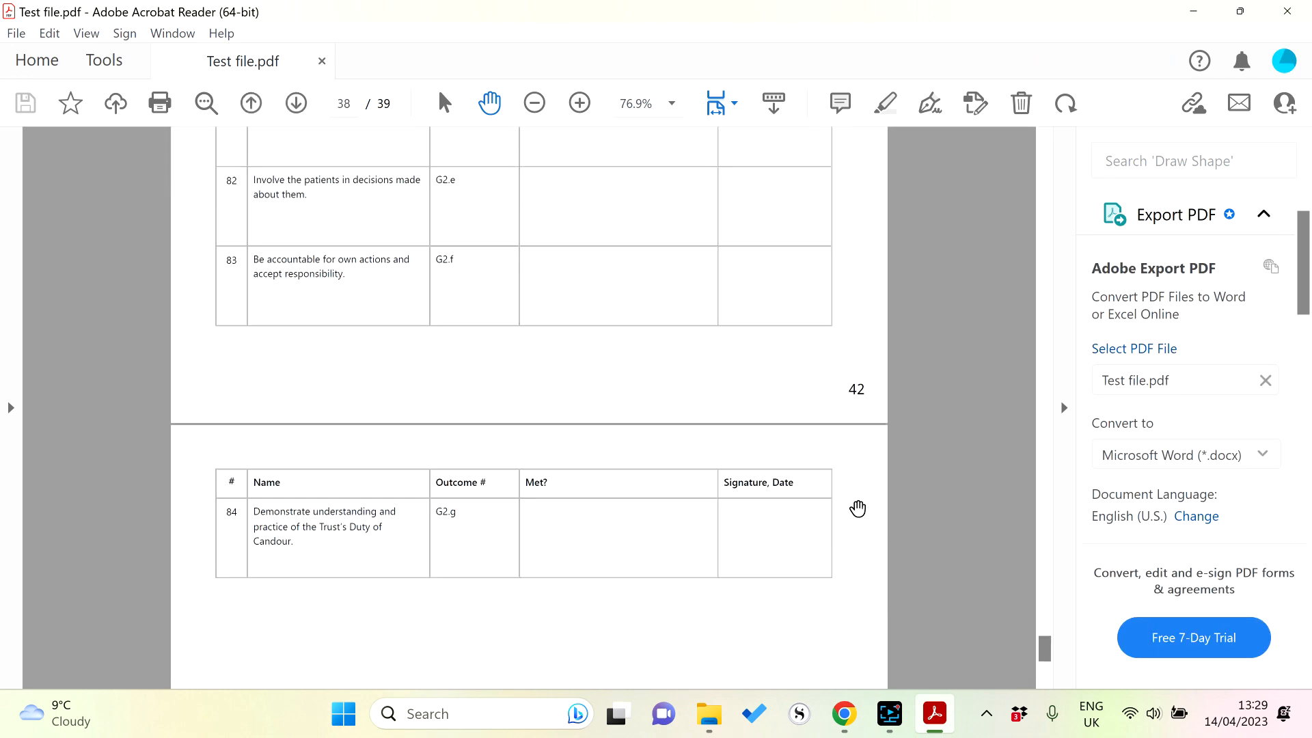
pyautogui.scroll(2, 858, 510)
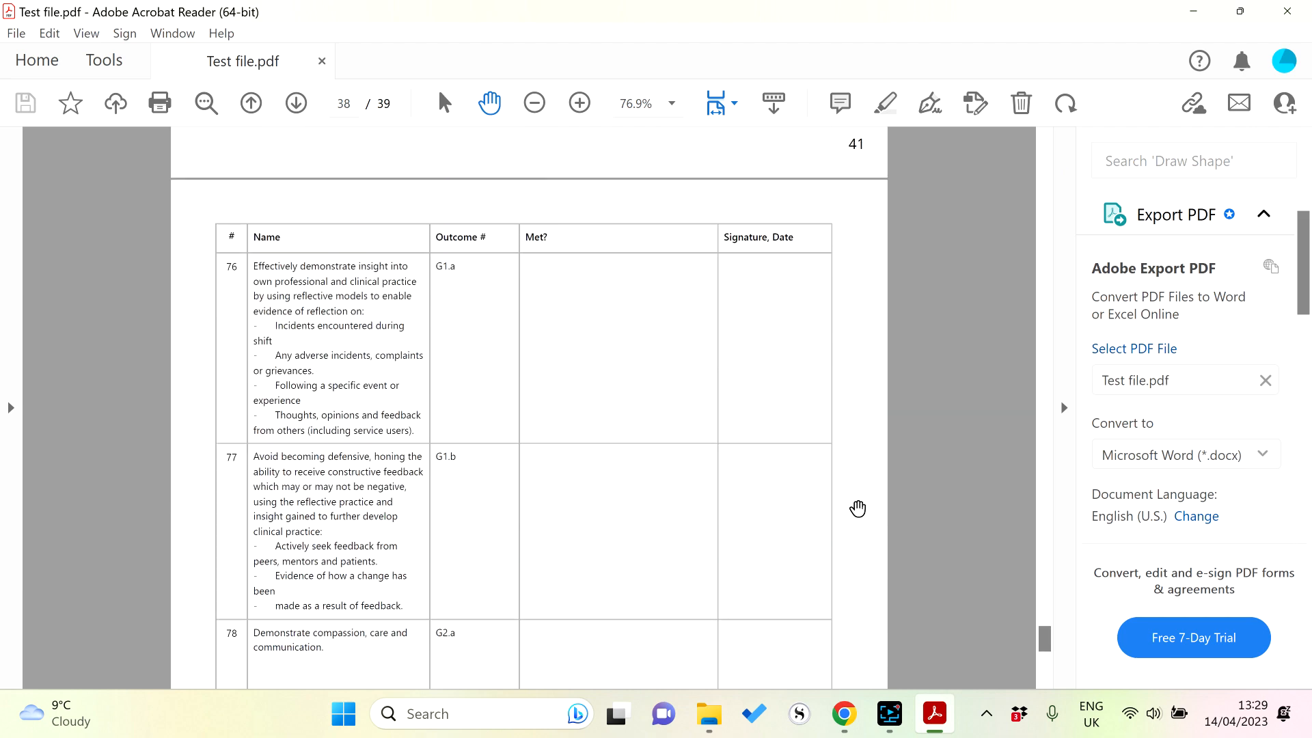
pyautogui.click(922, 104)
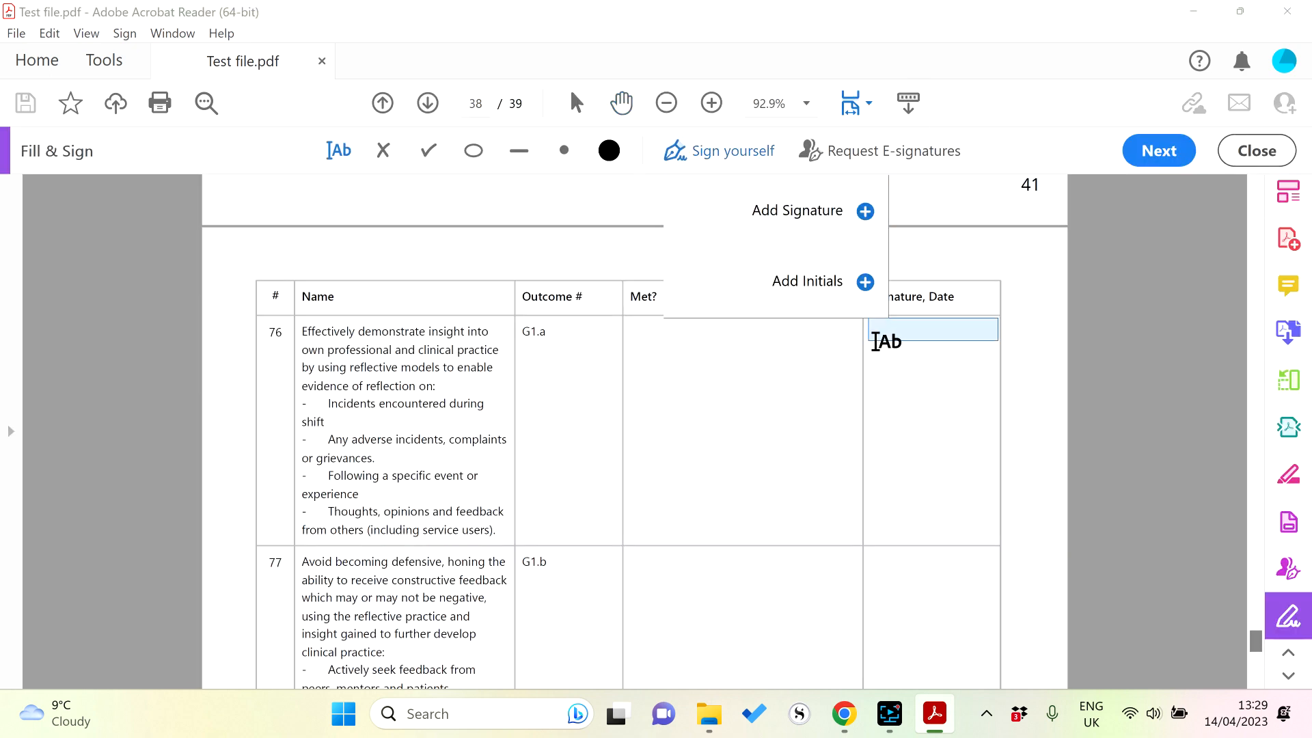
# Step: Try a trial text entry in outcome 76's Signature, Date cell and delete it
pyautogui.click(879, 341)
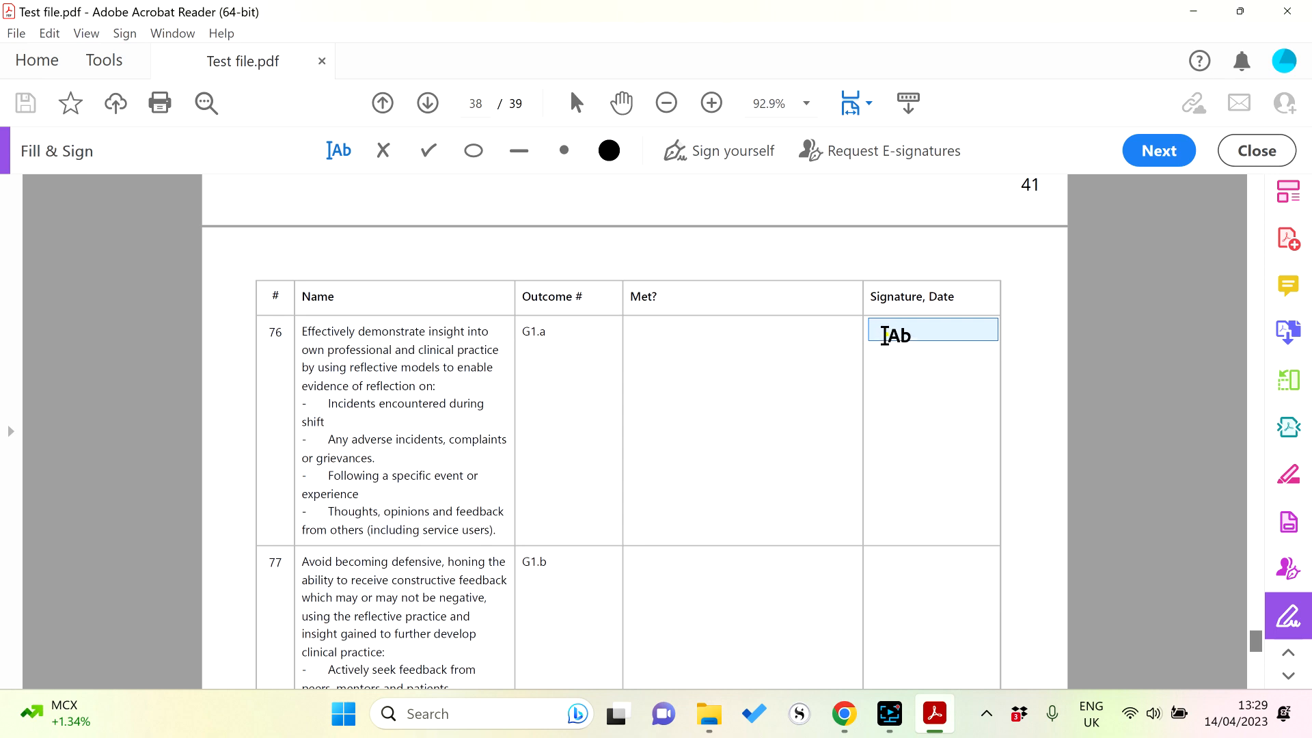
pyautogui.click(884, 335)
pyautogui.write('N/A')
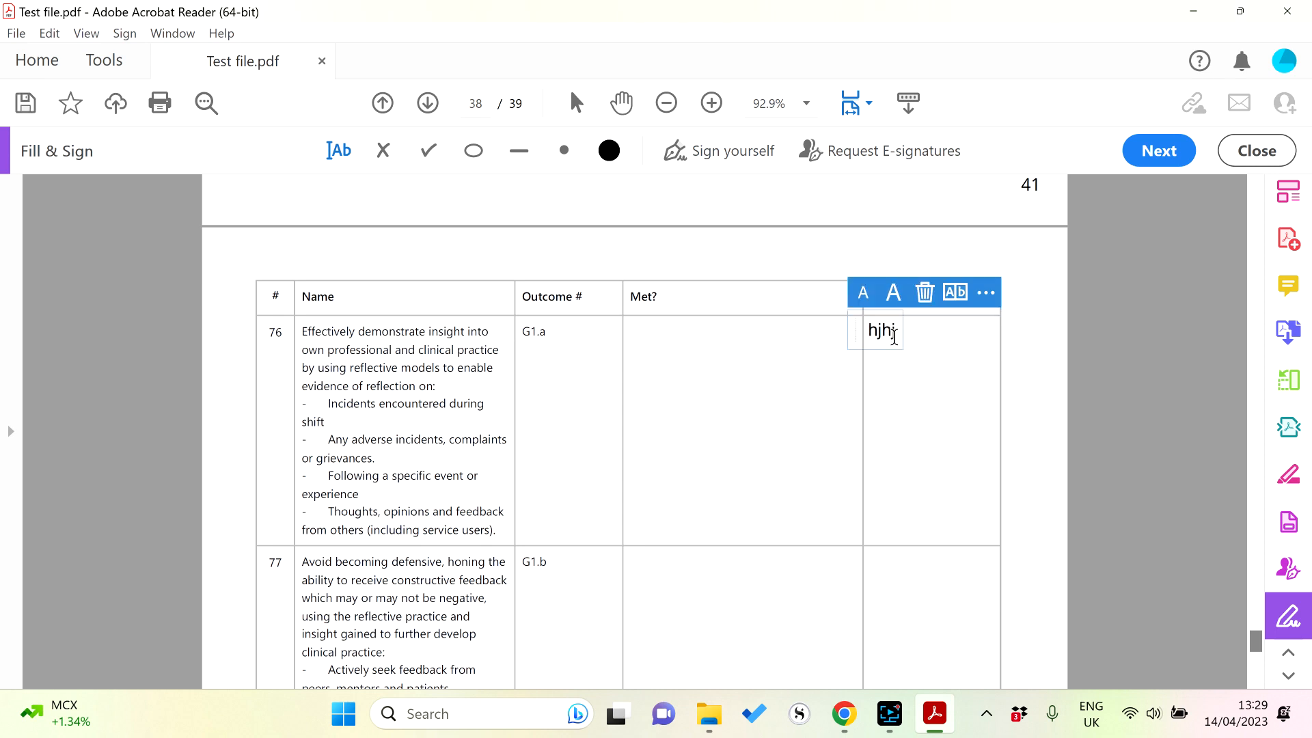
pyautogui.press('BackSpace')
pyautogui.press('BackSpace')
pyautogui.press('BackSpace')
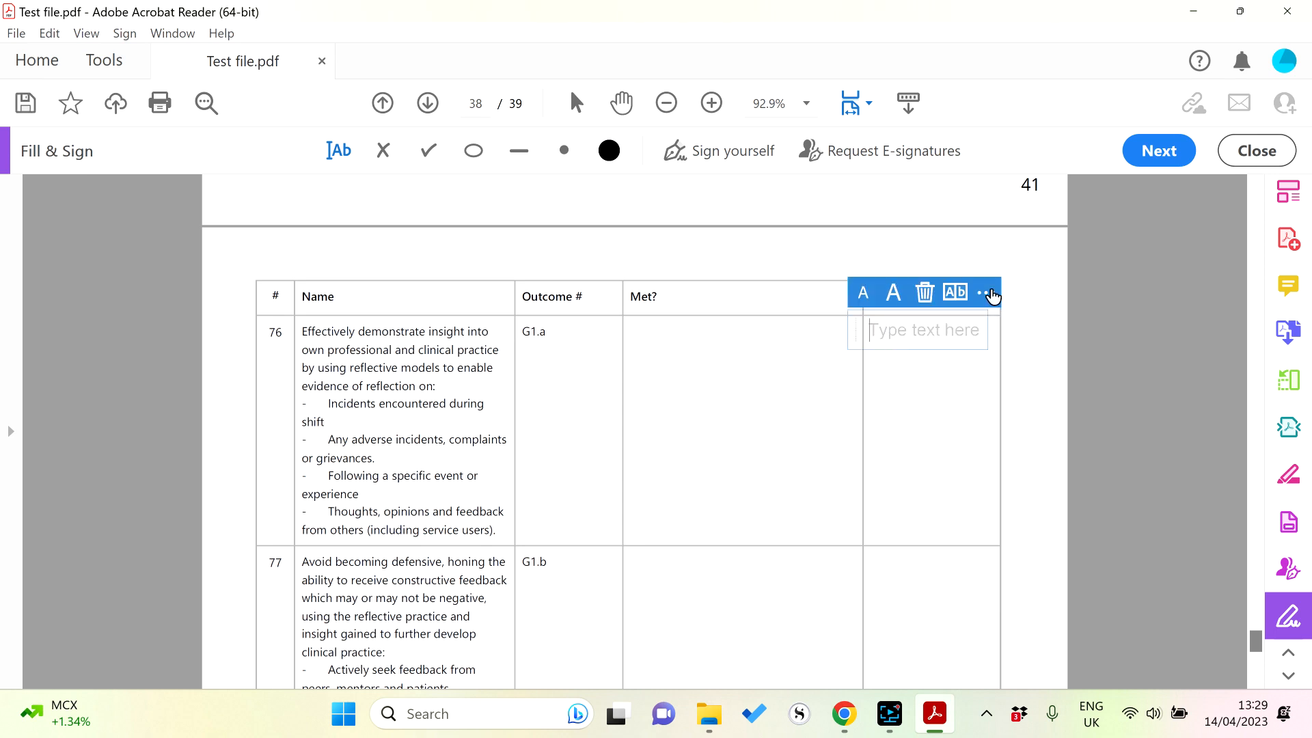
pyautogui.click(925, 293)
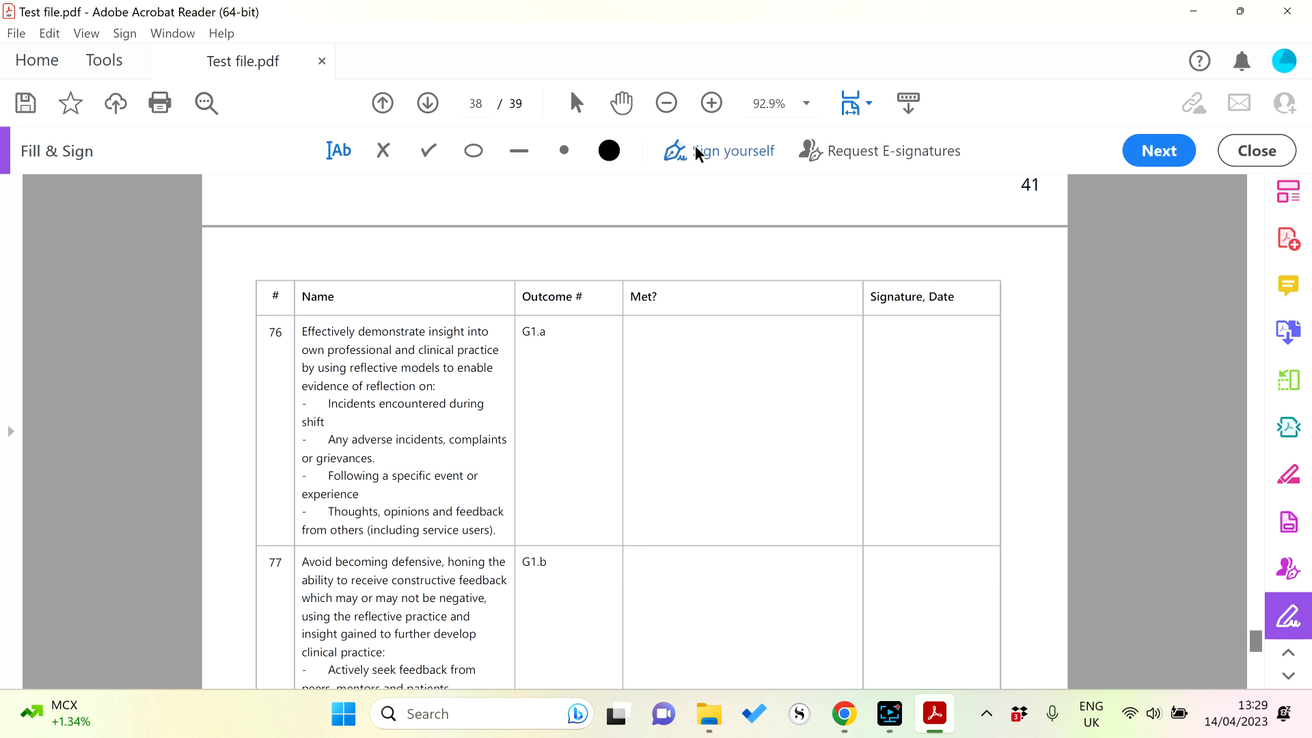
# Step: Place the saved signature in outcome 76's Signature, Date cell and shrink and reposition it to fit inside
pyautogui.click(668, 162)
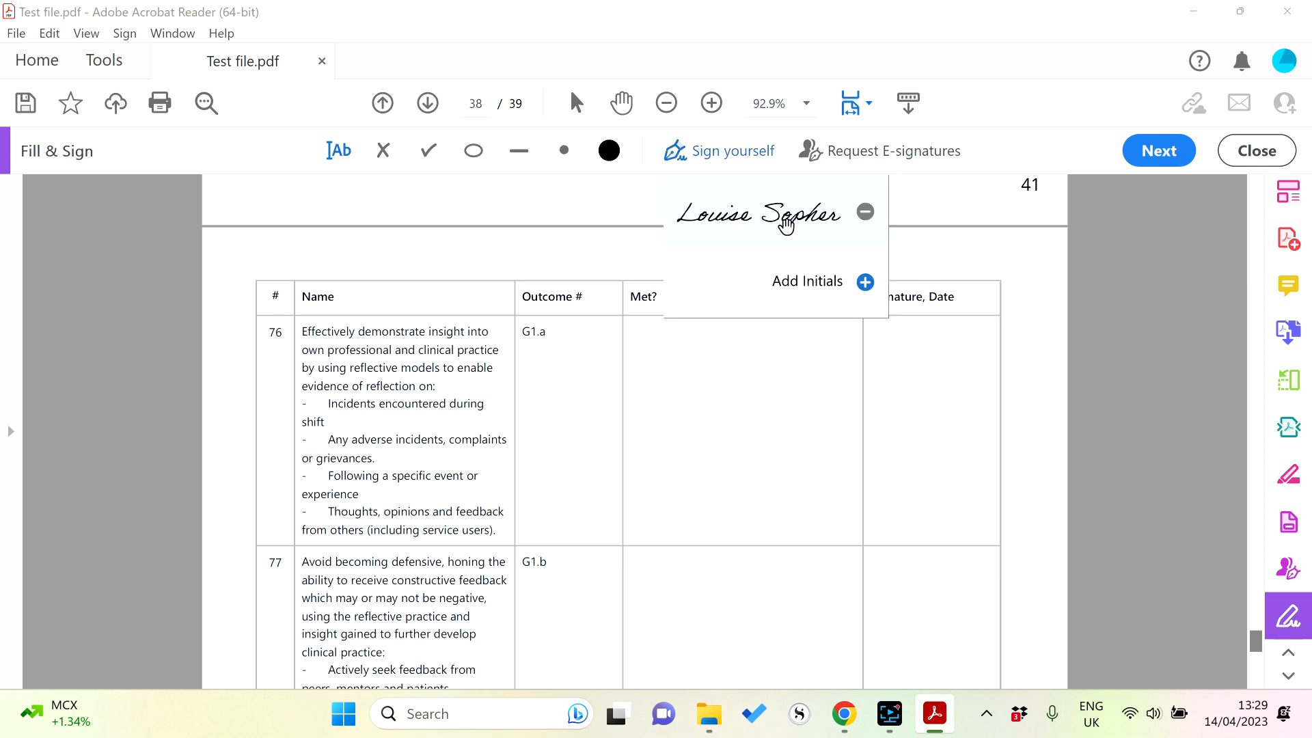
pyautogui.click(806, 220)
pyautogui.click(950, 332)
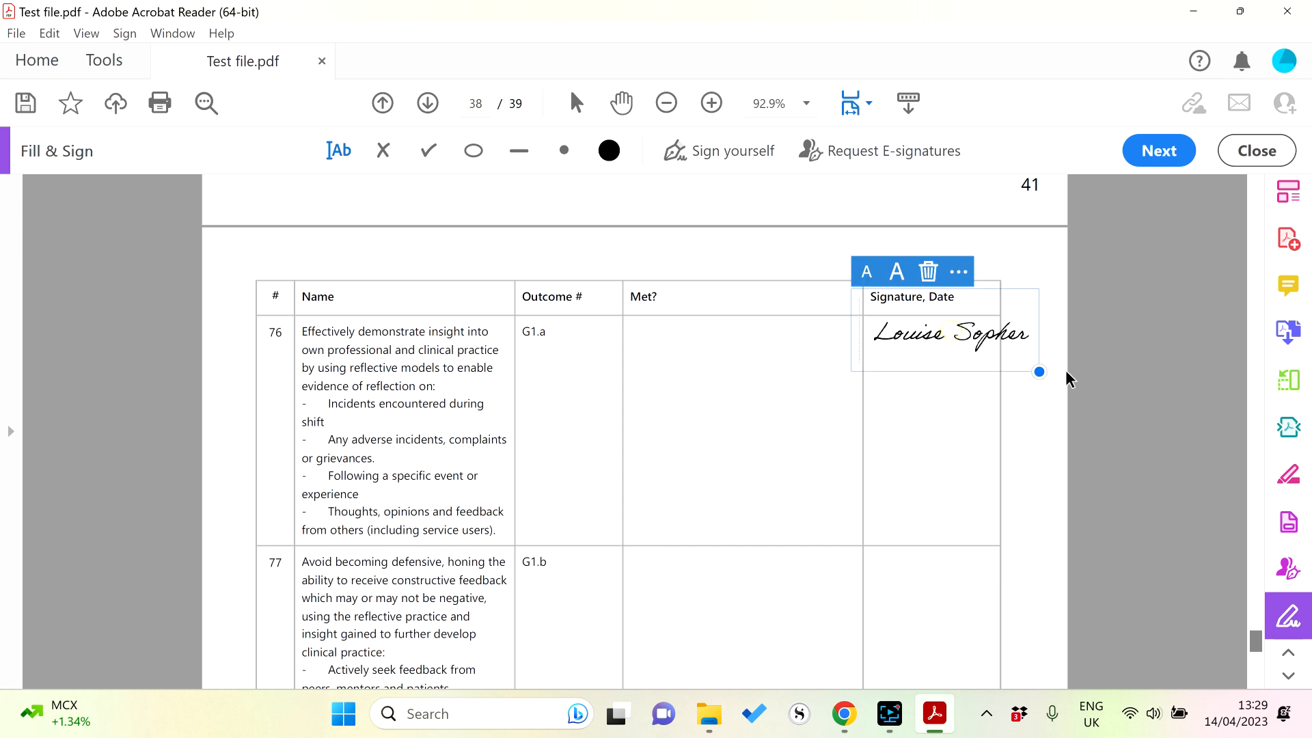
pyautogui.moveTo(1037, 372)
pyautogui.mouseDown()
pyautogui.moveTo(964, 375)
pyautogui.moveTo(986, 380)
pyautogui.mouseUp()
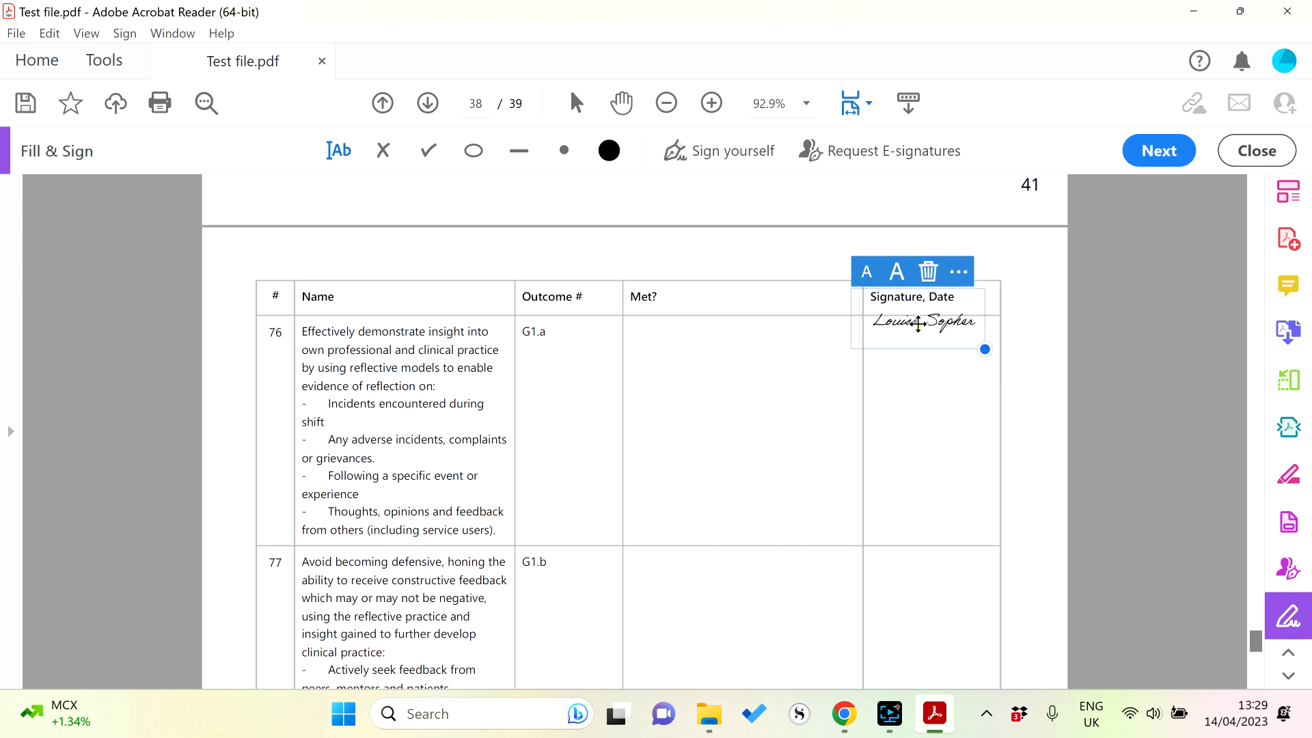
pyautogui.moveTo(916, 317); pyautogui.dragTo(930, 336)
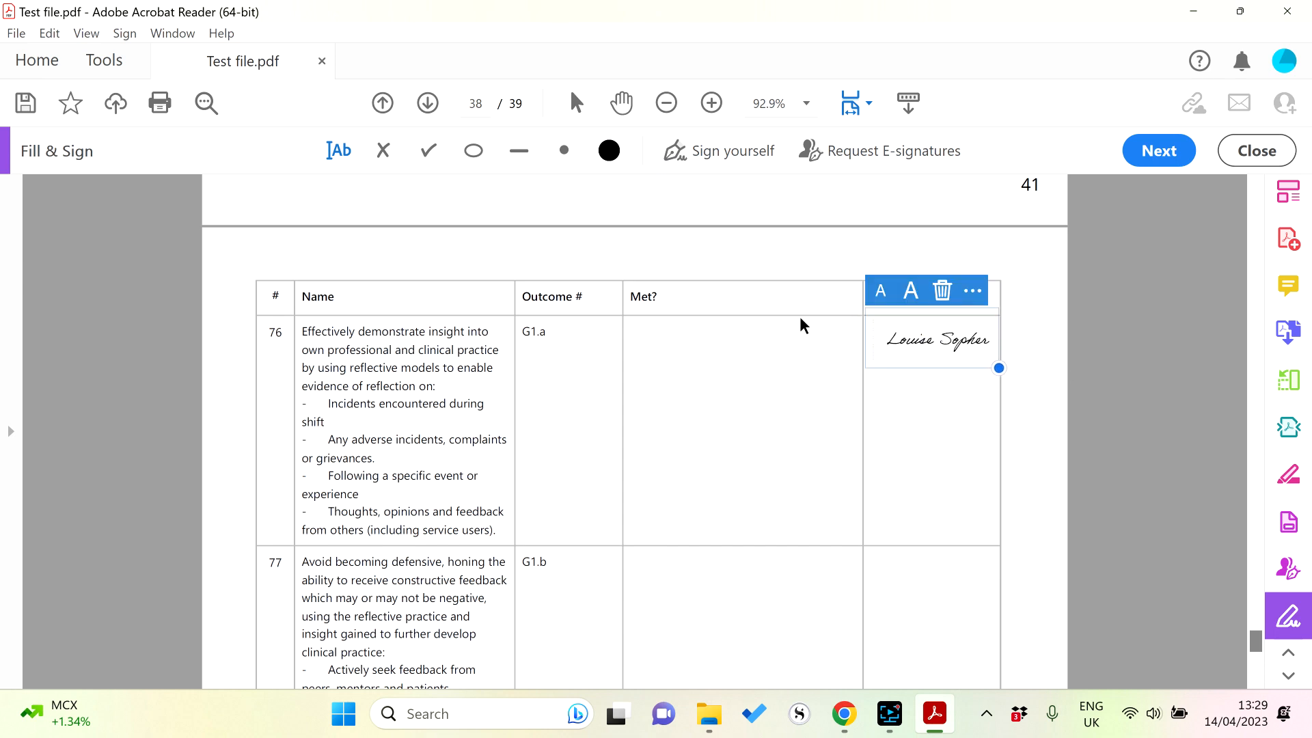
# Step: Add the date 14/04/2023 below the signature in outcome 76's Signature, Date cell
pyautogui.click(887, 395)
pyautogui.click(880, 379)
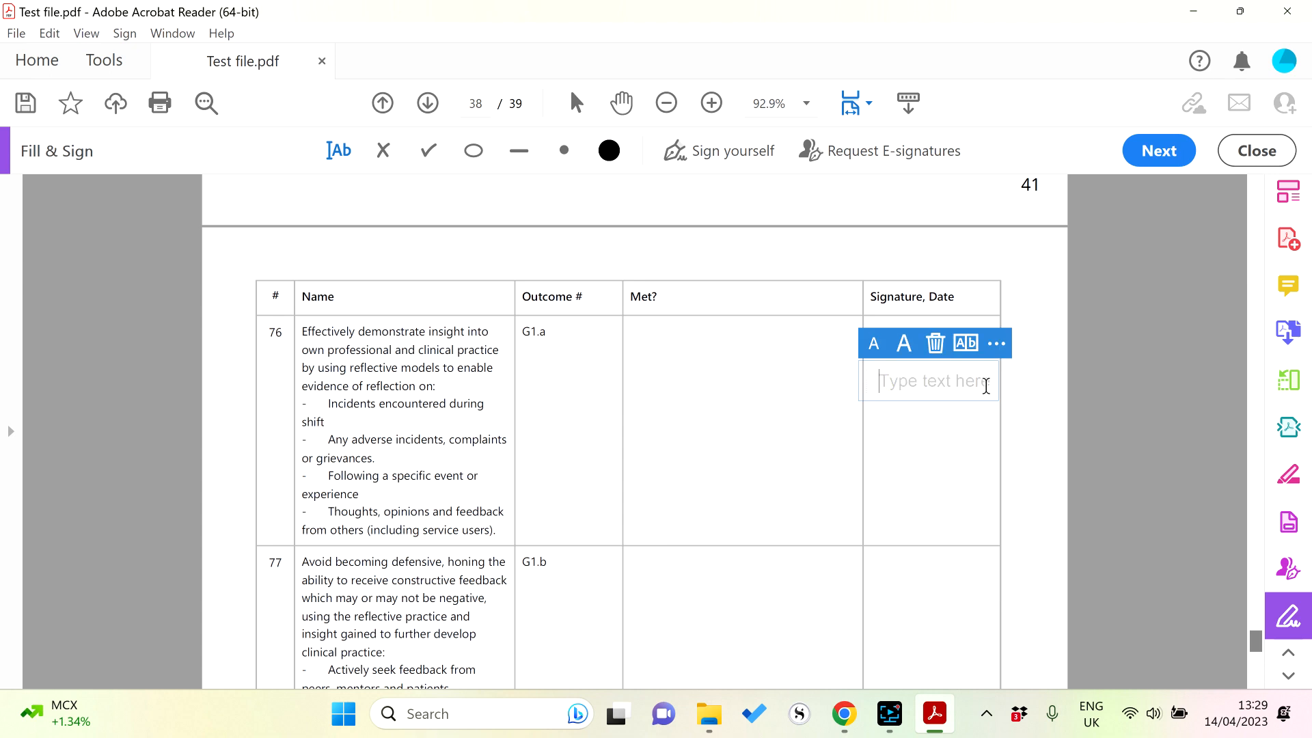
pyautogui.write('14')
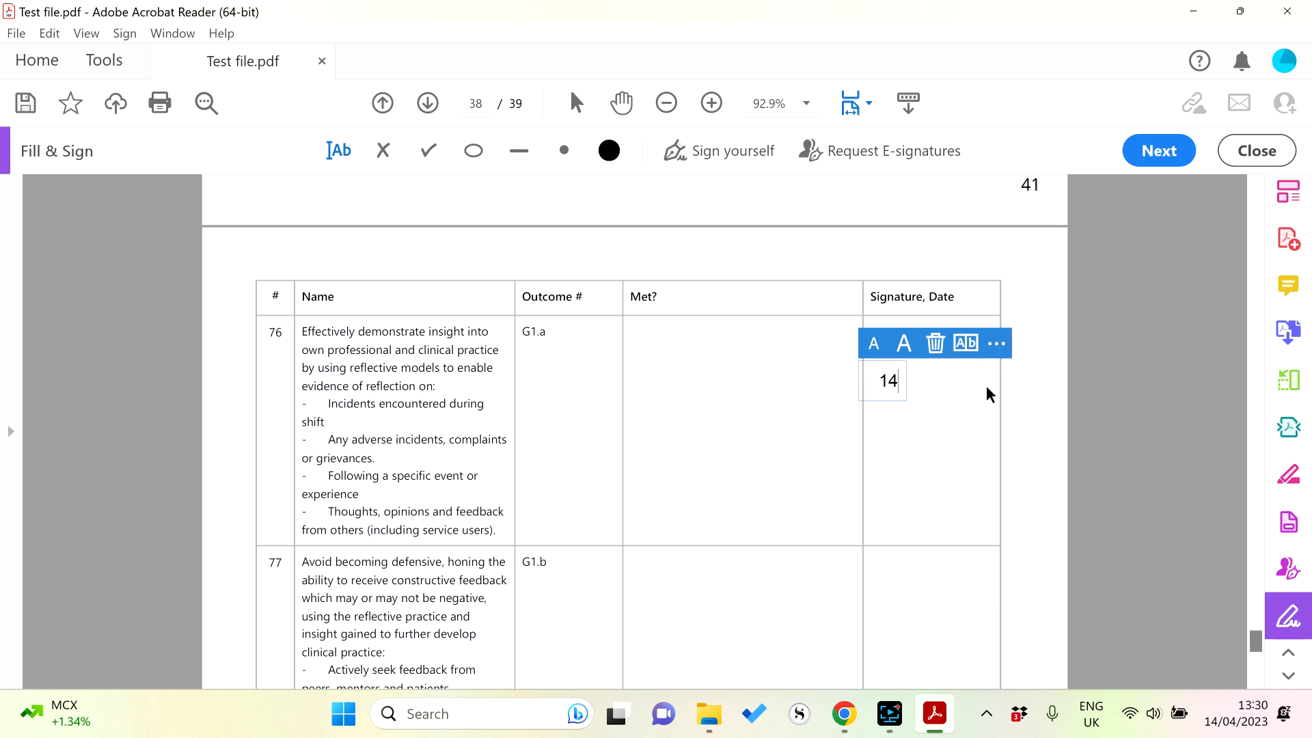
pyautogui.write('/04/2023')
pyautogui.click(1051, 394)
# Step: Shift the signature slightly left above the date in outcome 76's row and look over the unsigned rows below
pyautogui.scroll(-1, 977, 405)
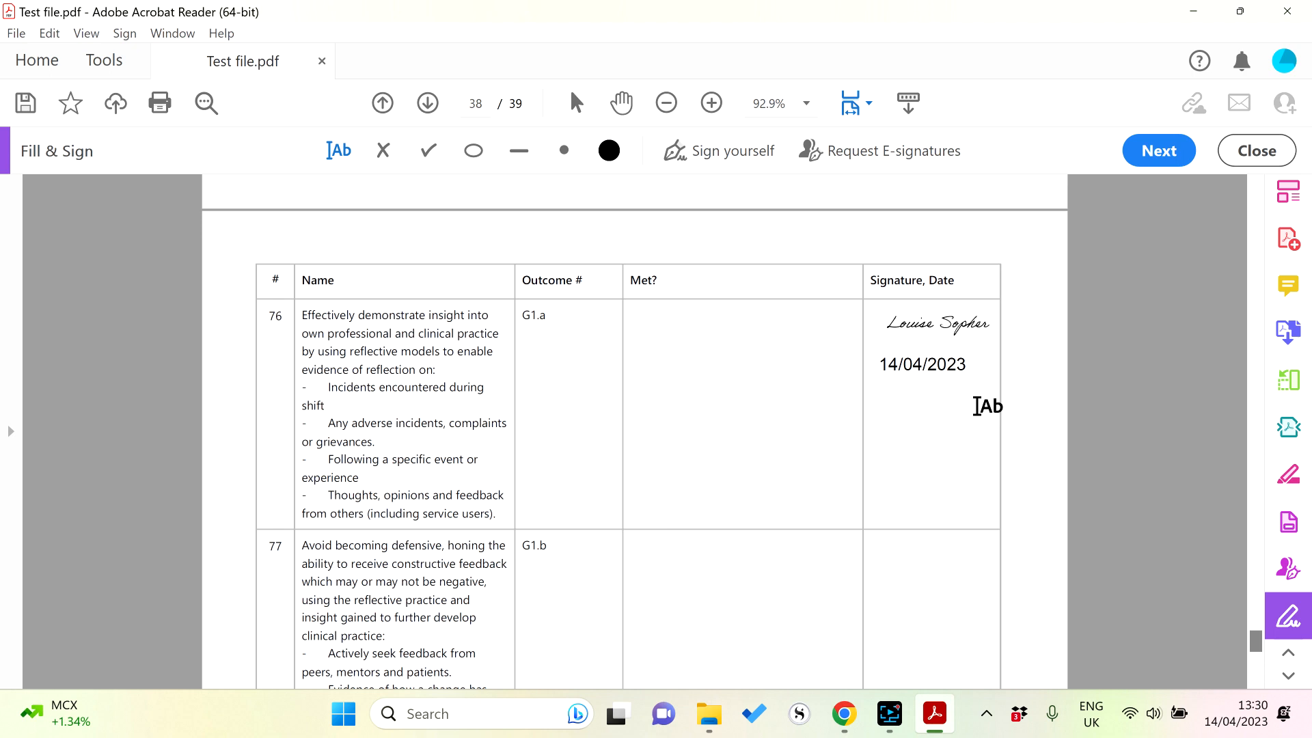
pyautogui.scroll(-2, 978, 406)
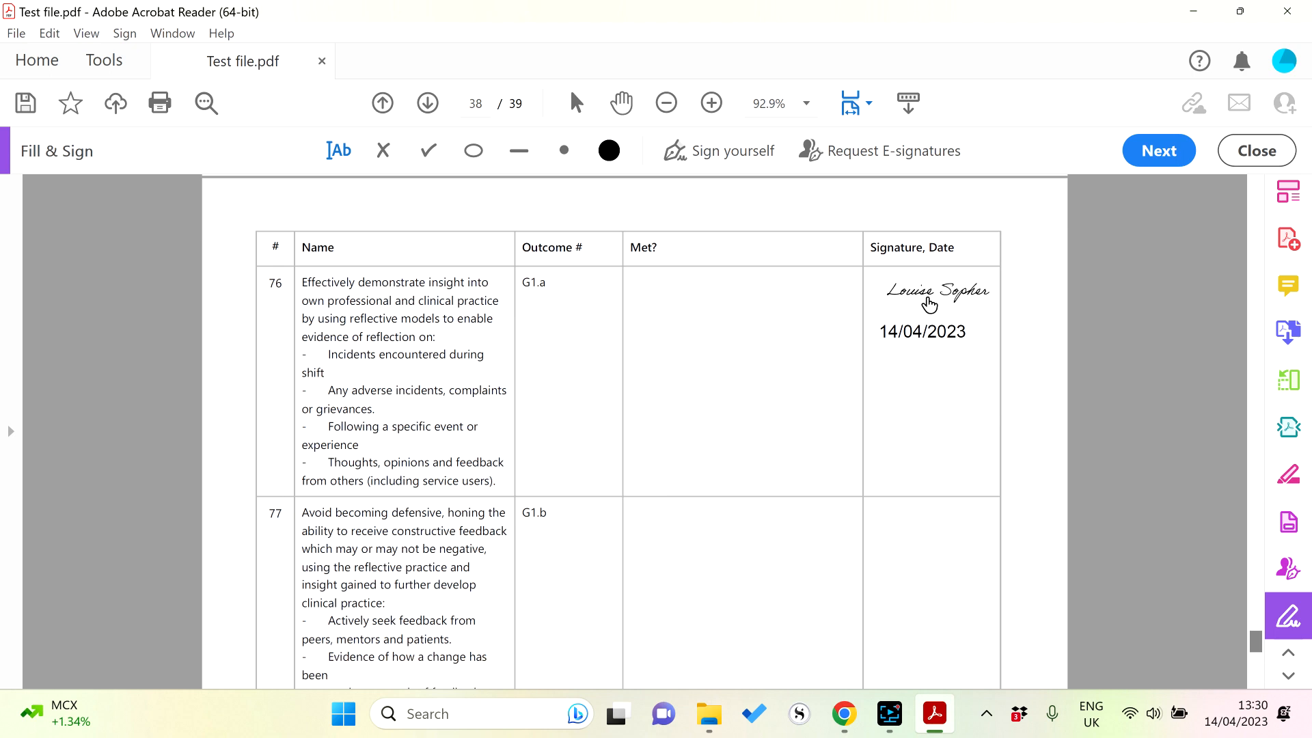
pyautogui.moveTo(950, 294); pyautogui.dragTo(941, 294)
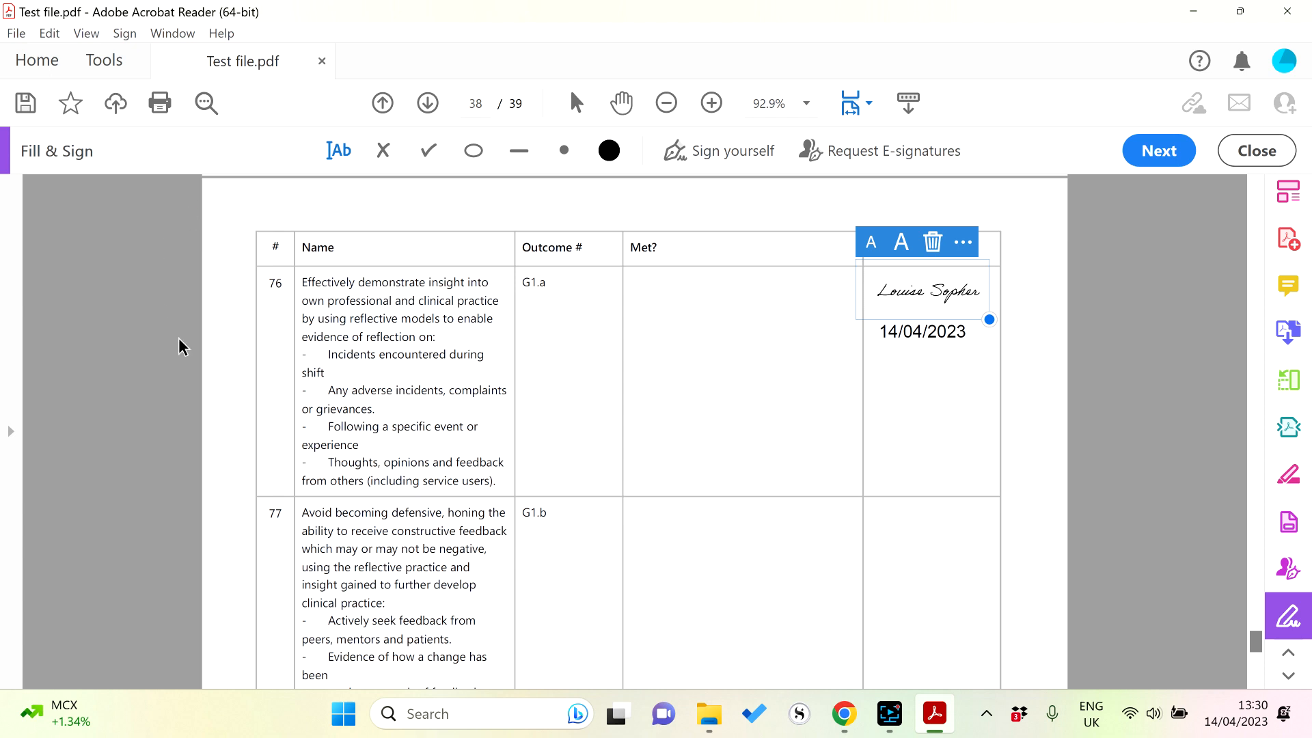
pyautogui.scroll(-2, 180, 345)
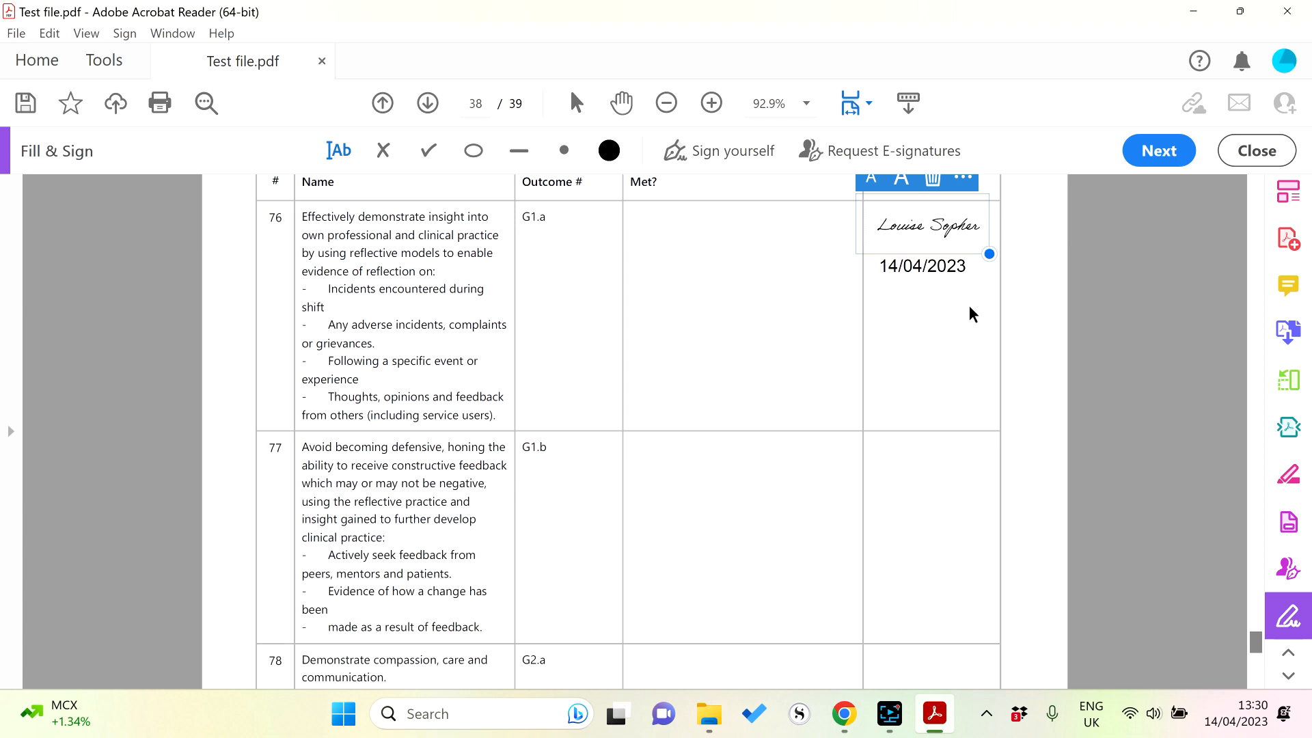
pyautogui.scroll(-3, 891, 375)
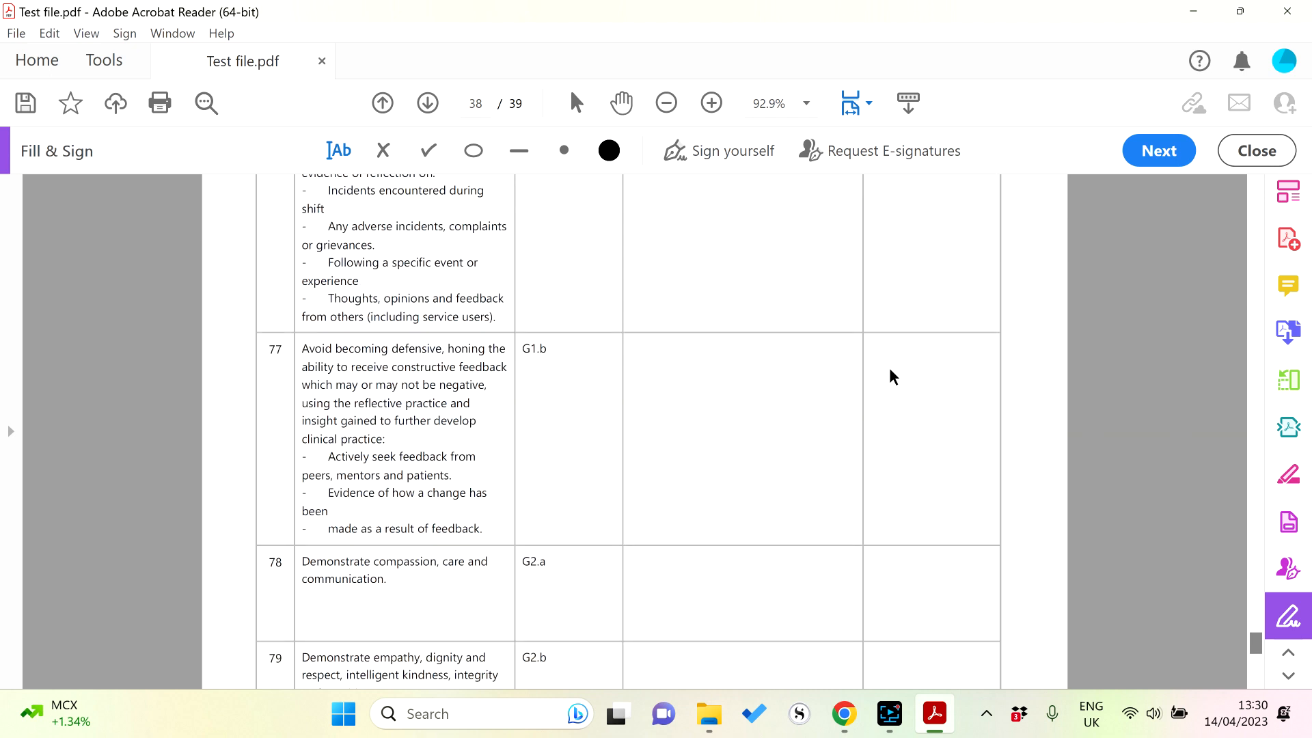
pyautogui.scroll(2, 891, 375)
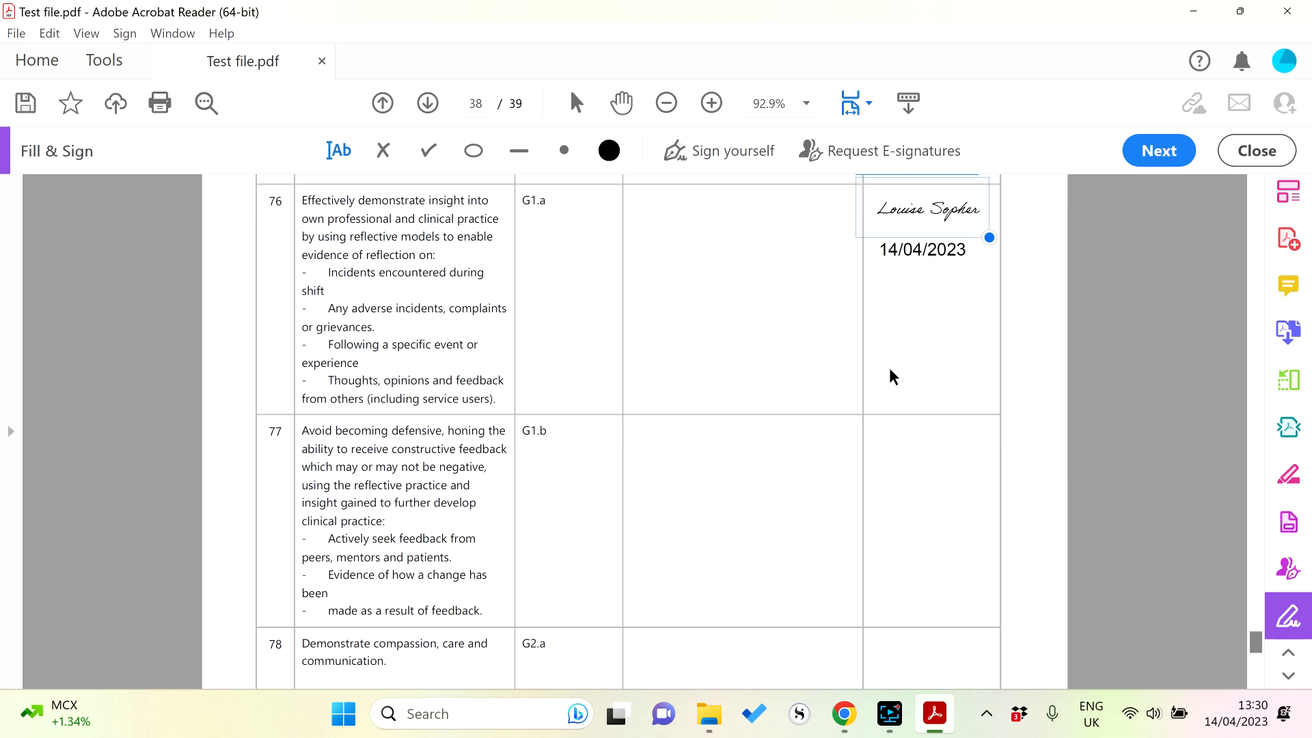
pyautogui.scroll(-1, 891, 375)
pyautogui.scroll(5, 891, 376)
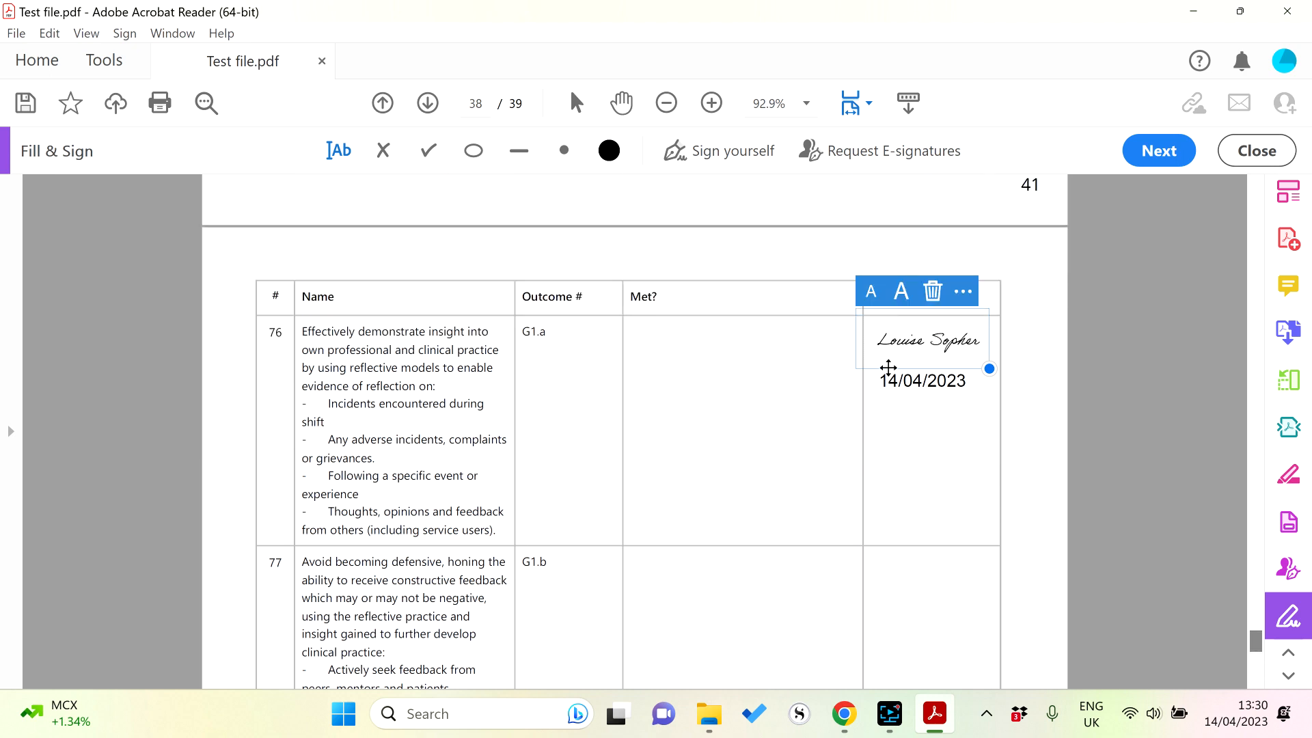
# Step: Close Fill & Sign and close Test file.pdf without saving the changes
pyautogui.click(1257, 150)
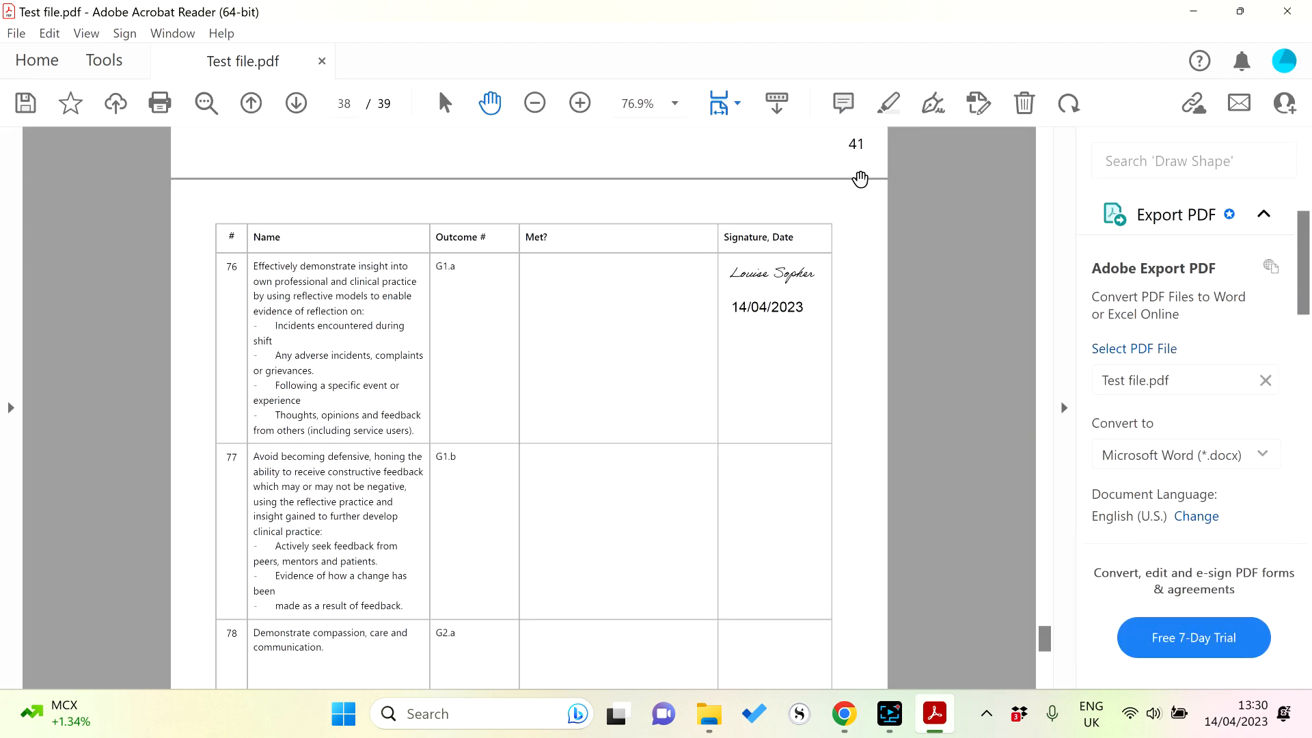
pyautogui.click(1287, 11)
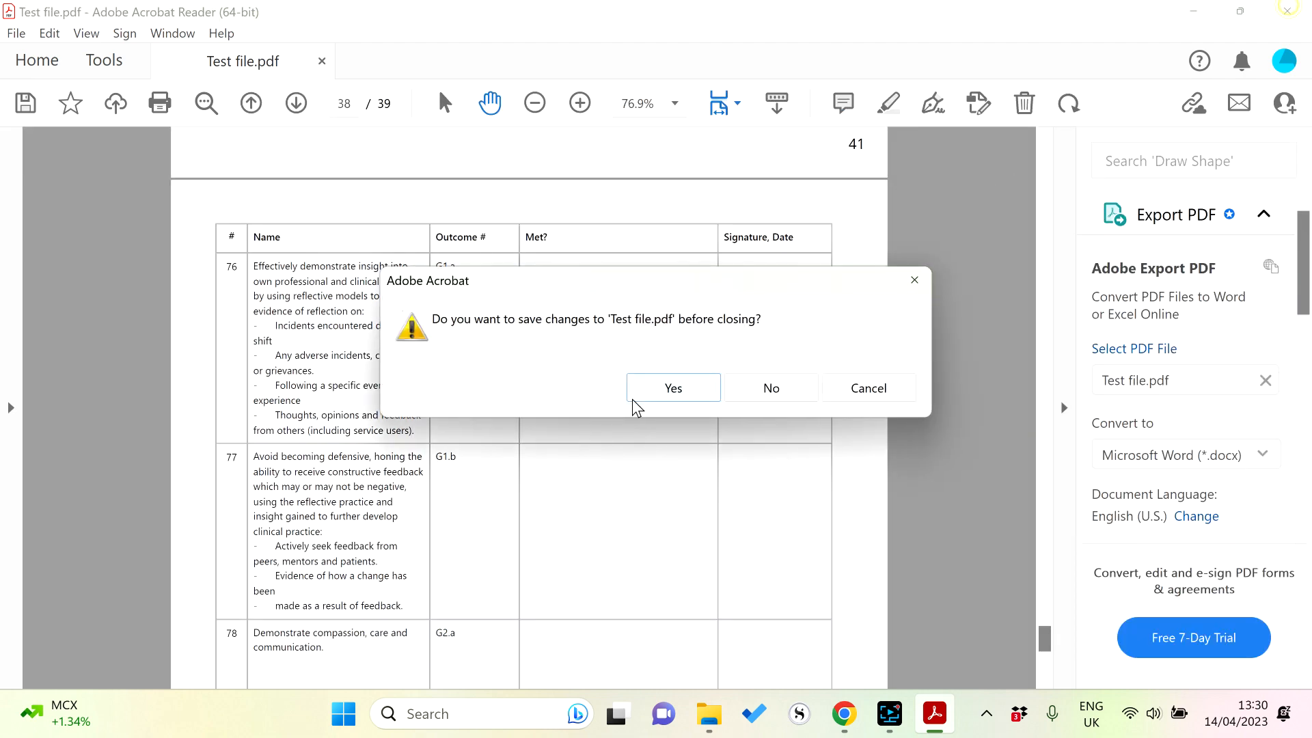
pyautogui.click(803, 390)
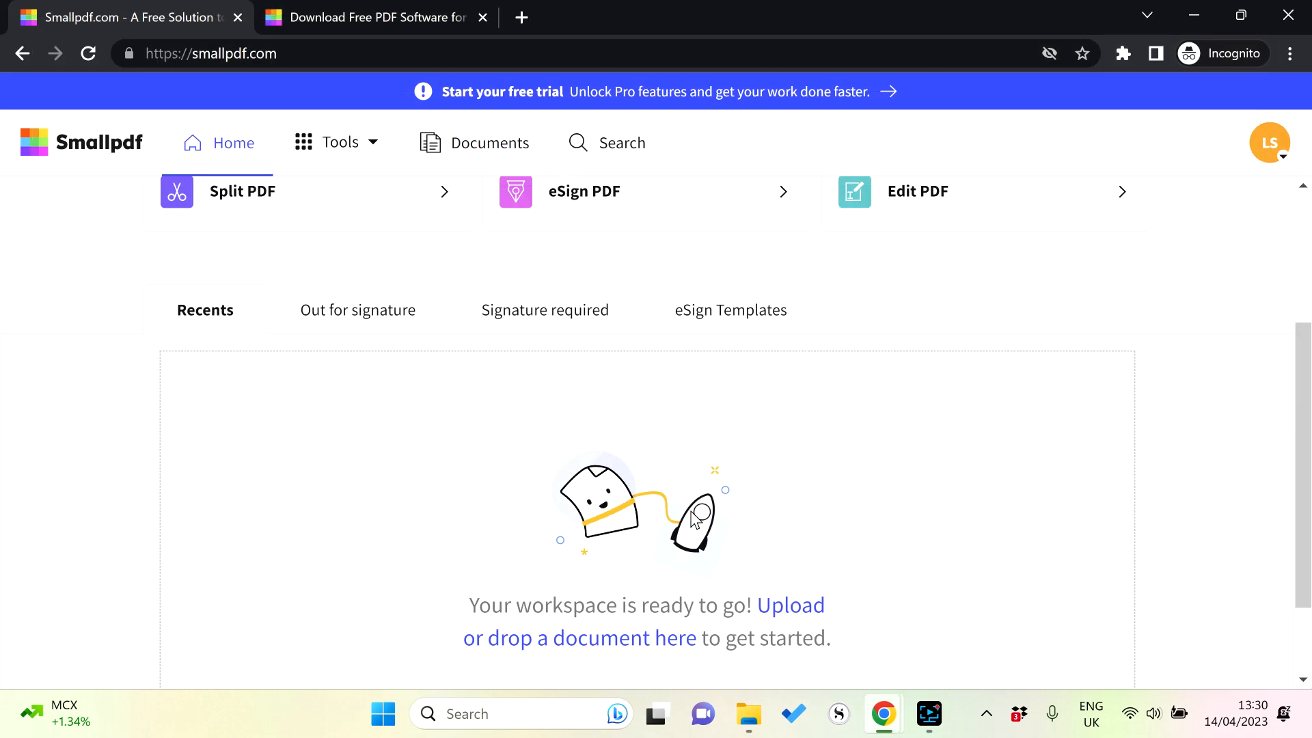
# Step: Switch to the Template CPD Log for NQPs window in Airtable and return to the Smallpdf window
pyautogui.moveTo(884, 710)
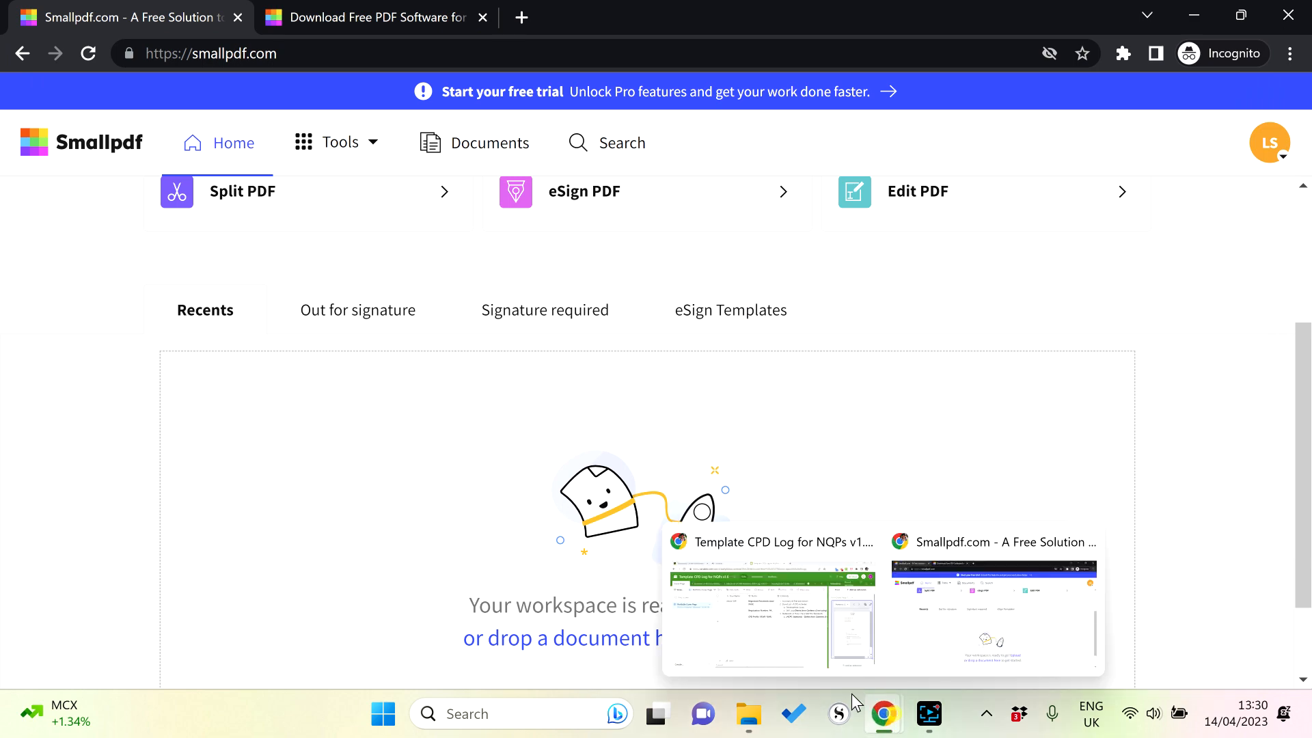
pyautogui.click(767, 641)
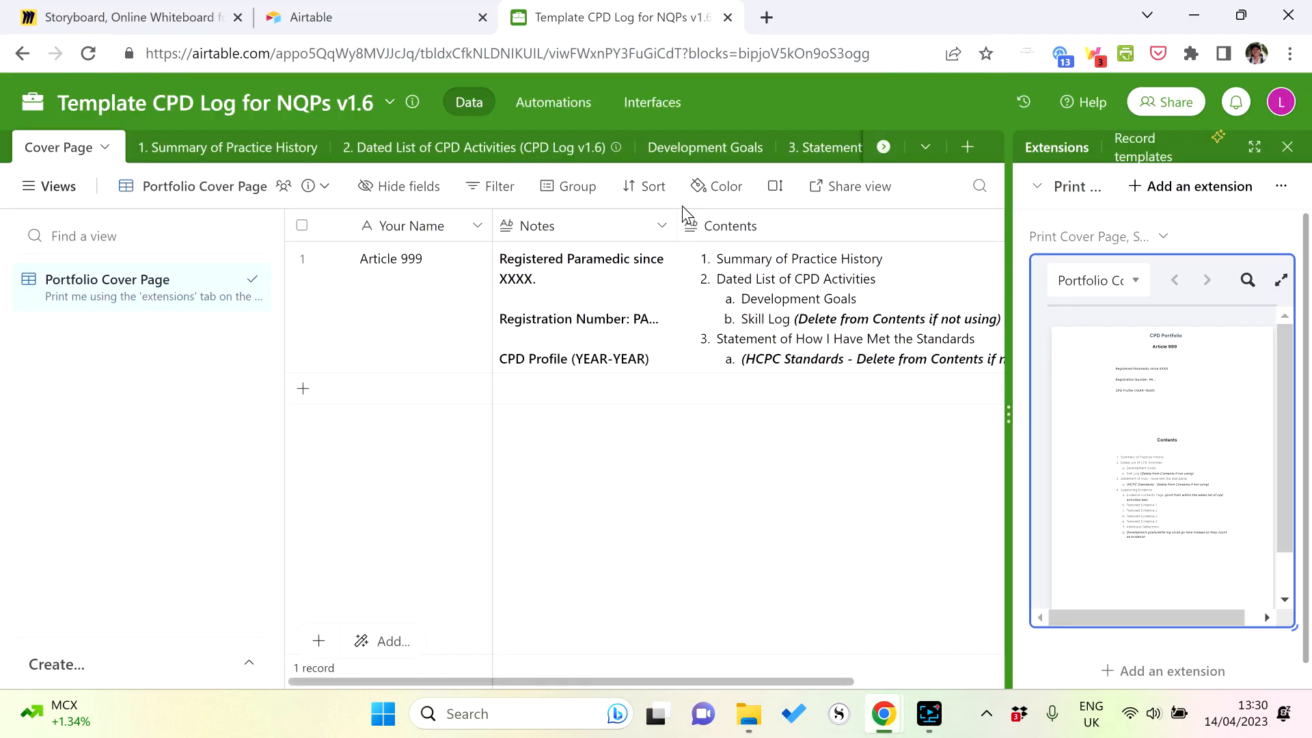
pyautogui.moveTo(884, 710)
pyautogui.click(969, 627)
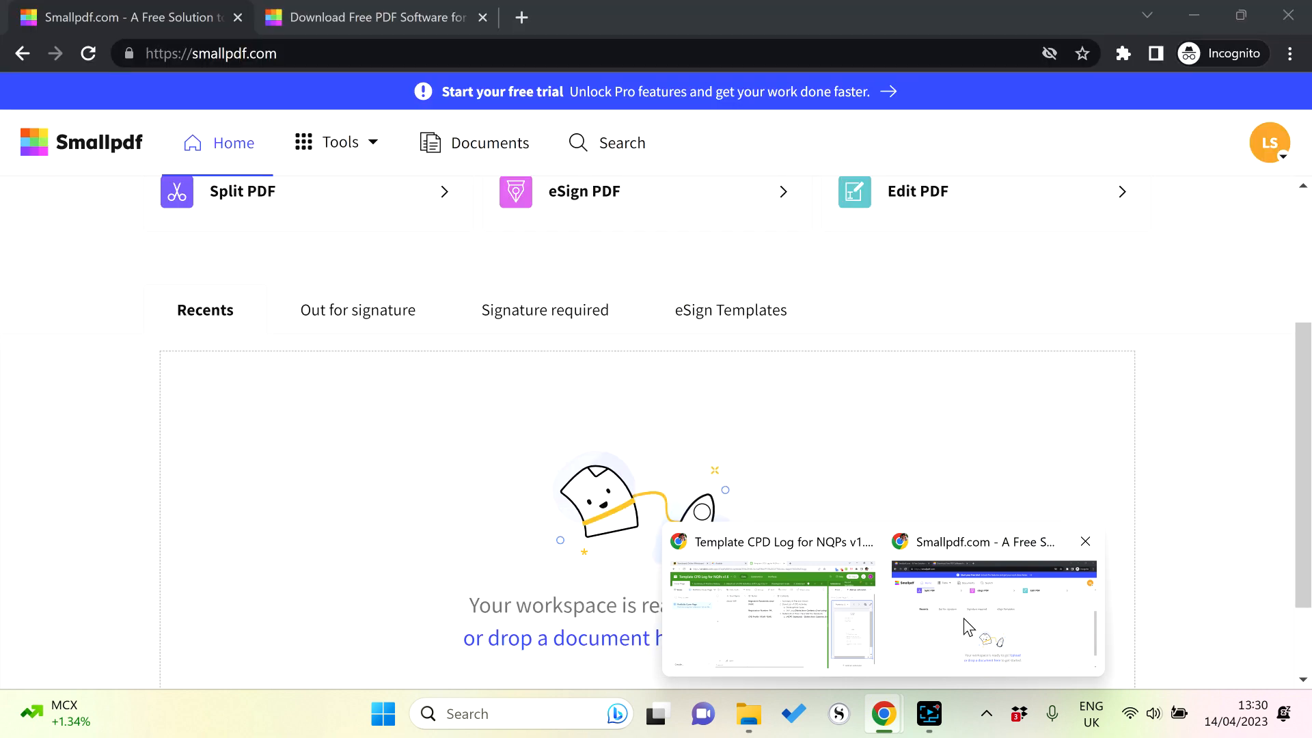
# Step: Look over the full list of Smallpdf tools, including Number Pages, and close the list
pyautogui.scroll(3, 438, 502)
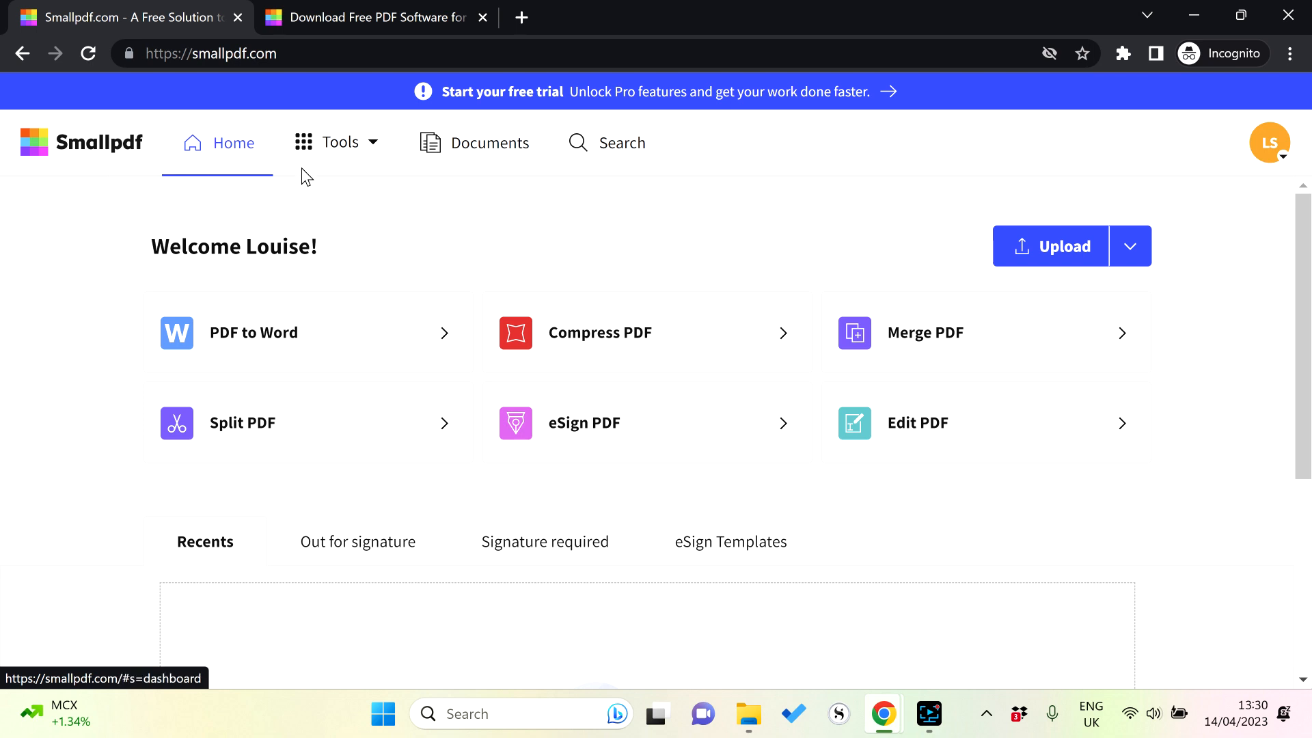
pyautogui.click(349, 155)
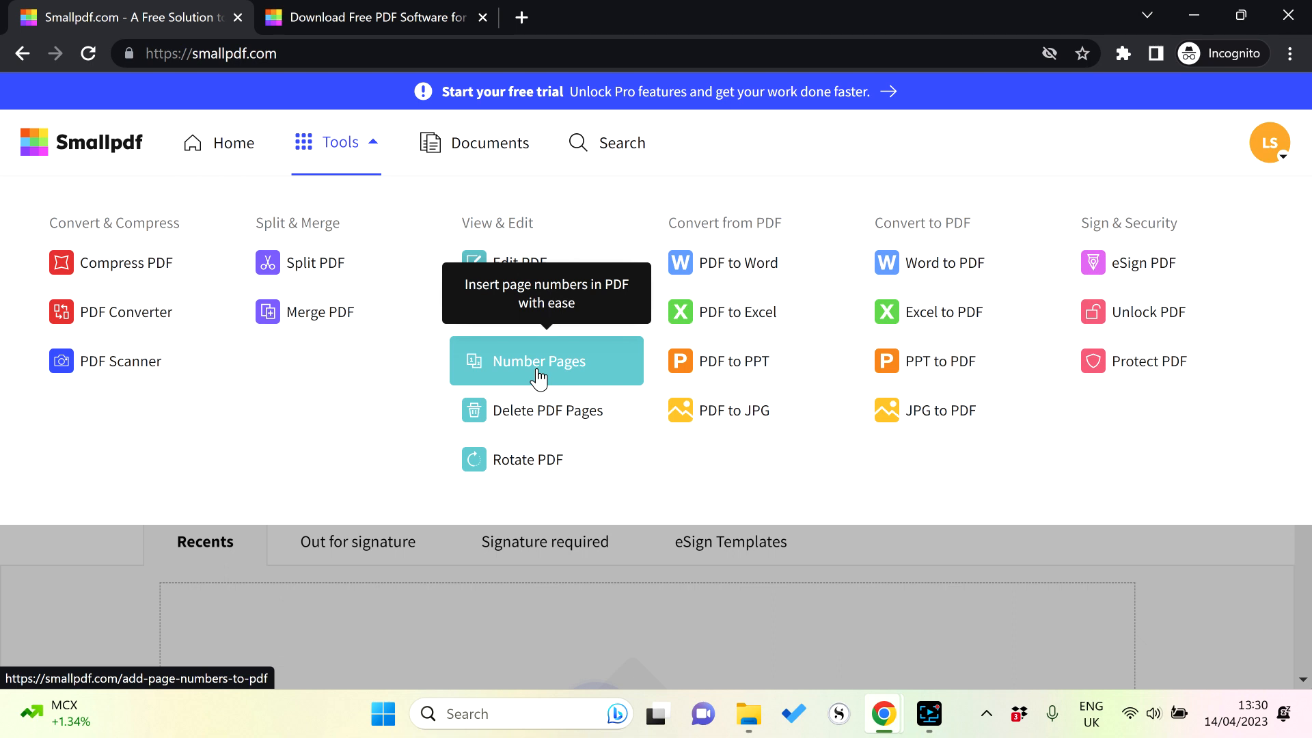
pyautogui.click(1240, 600)
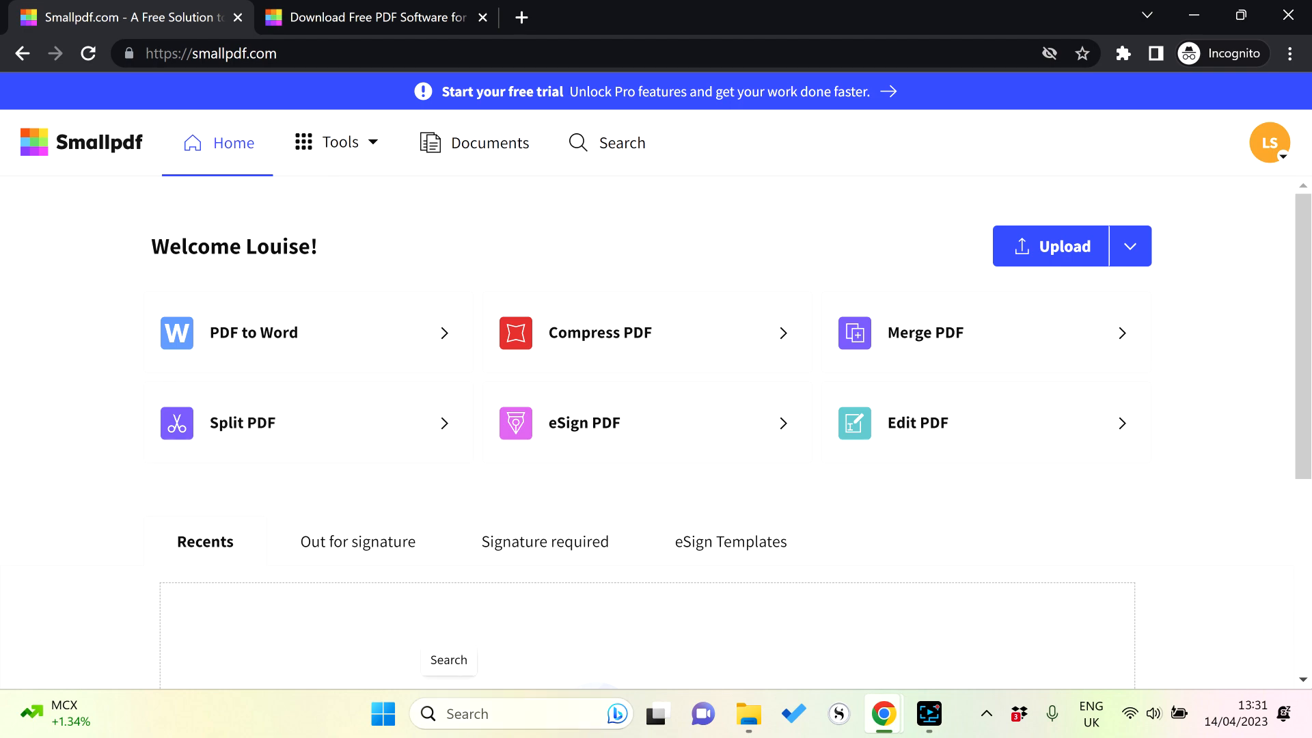
# Step: Search Windows for "adob" to find the Adobe Acrobat app, and leave the search
pyautogui.click(448, 723)
pyautogui.write('adob')
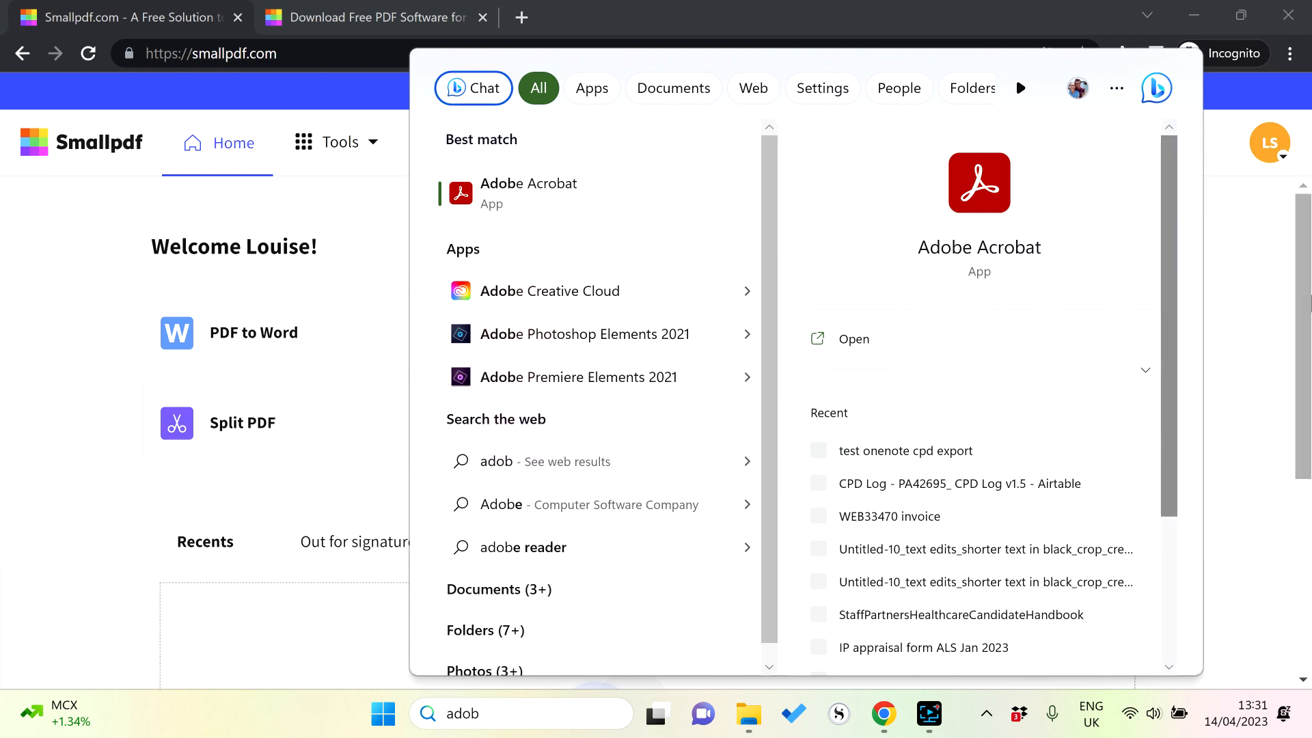
pyautogui.click(703, 193)
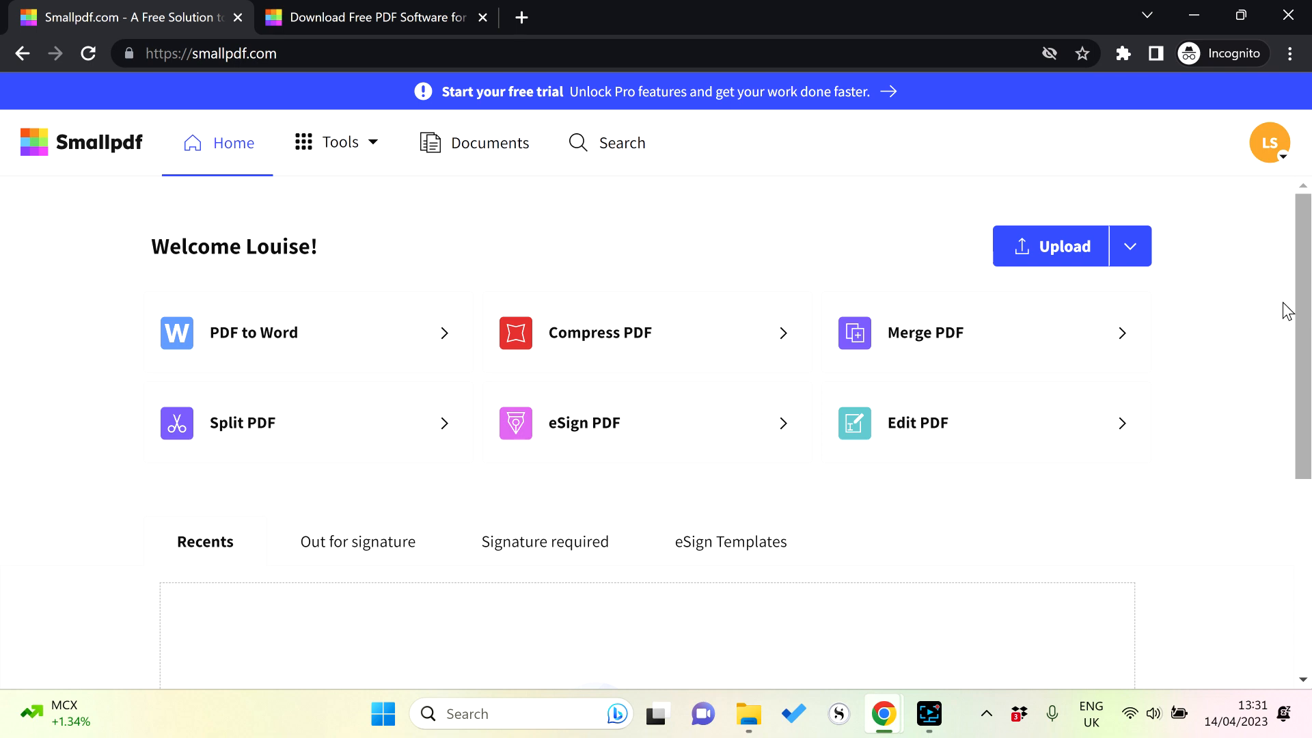
# Step: Look over the Smallpdf home page and minimise its window to return to the Template CPD Log for NQPs v1.6 base
pyautogui.scroll(-5, 1305, 287)
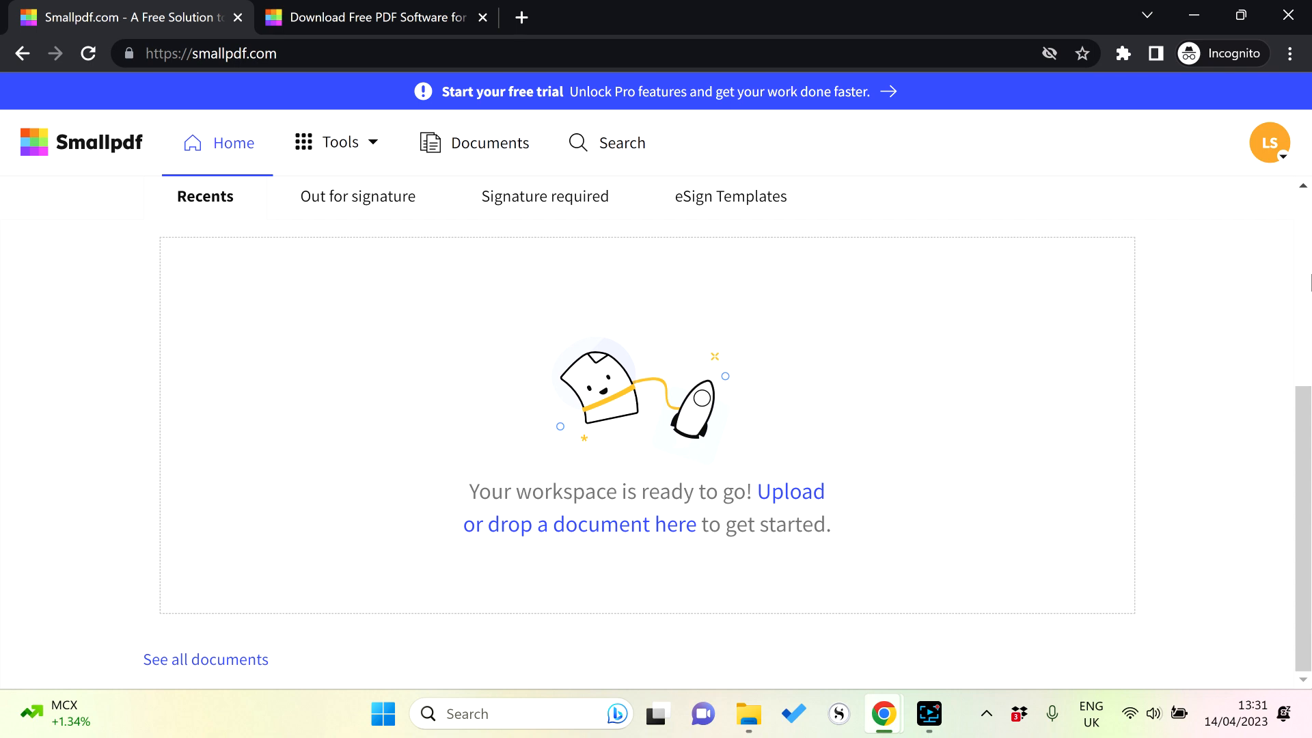
pyautogui.scroll(5, 1310, 282)
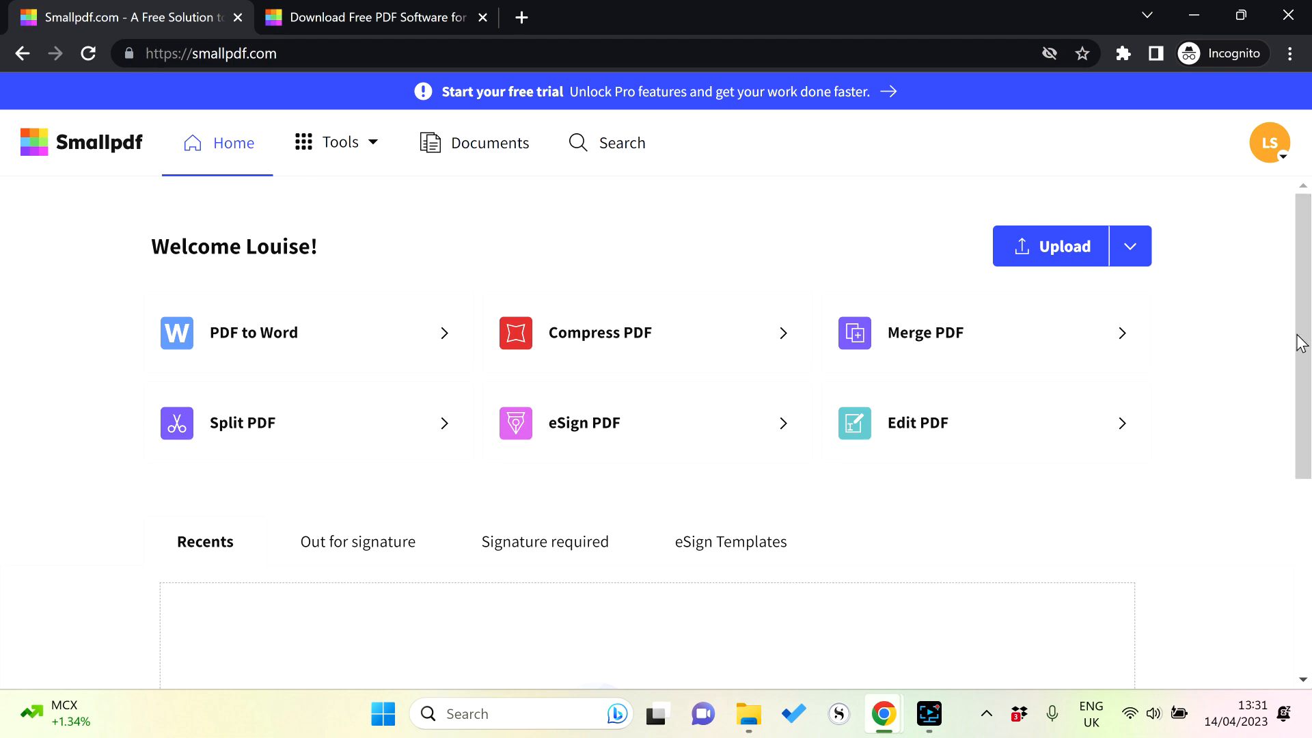
pyautogui.click(1193, 15)
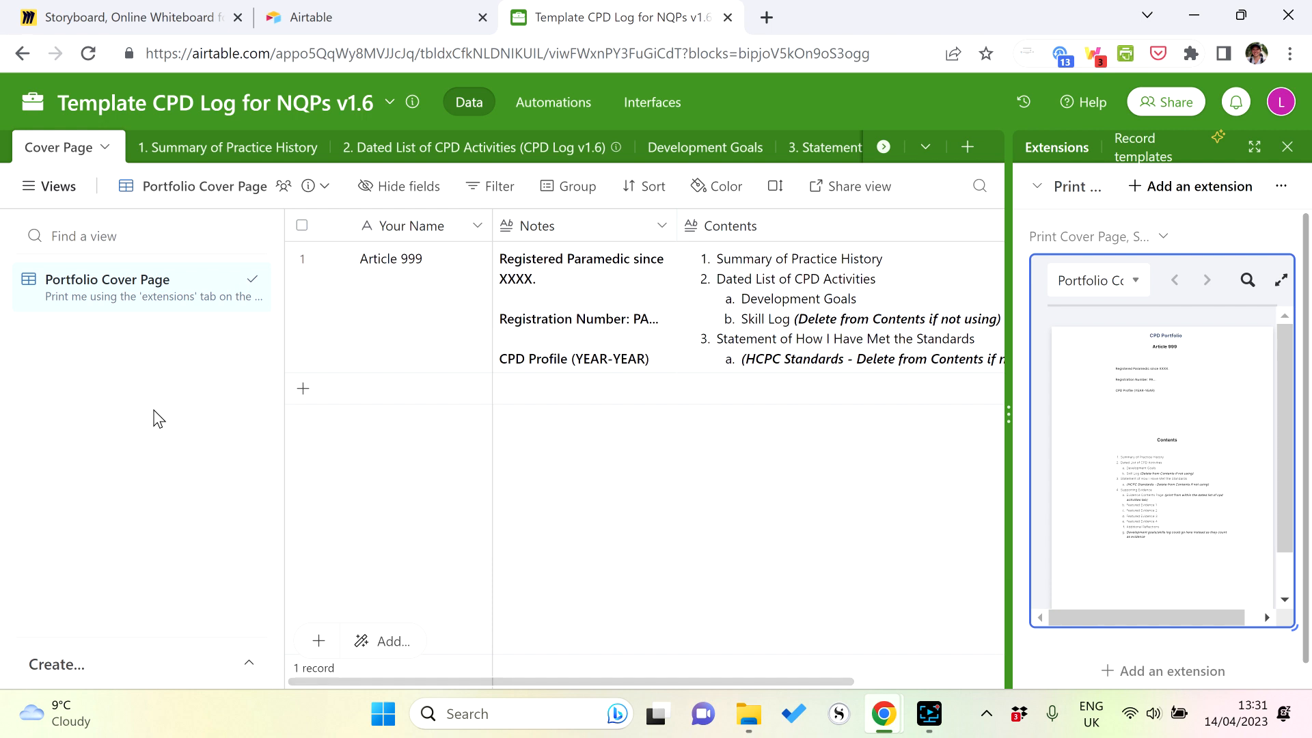
pyautogui.moveTo(217, 281)
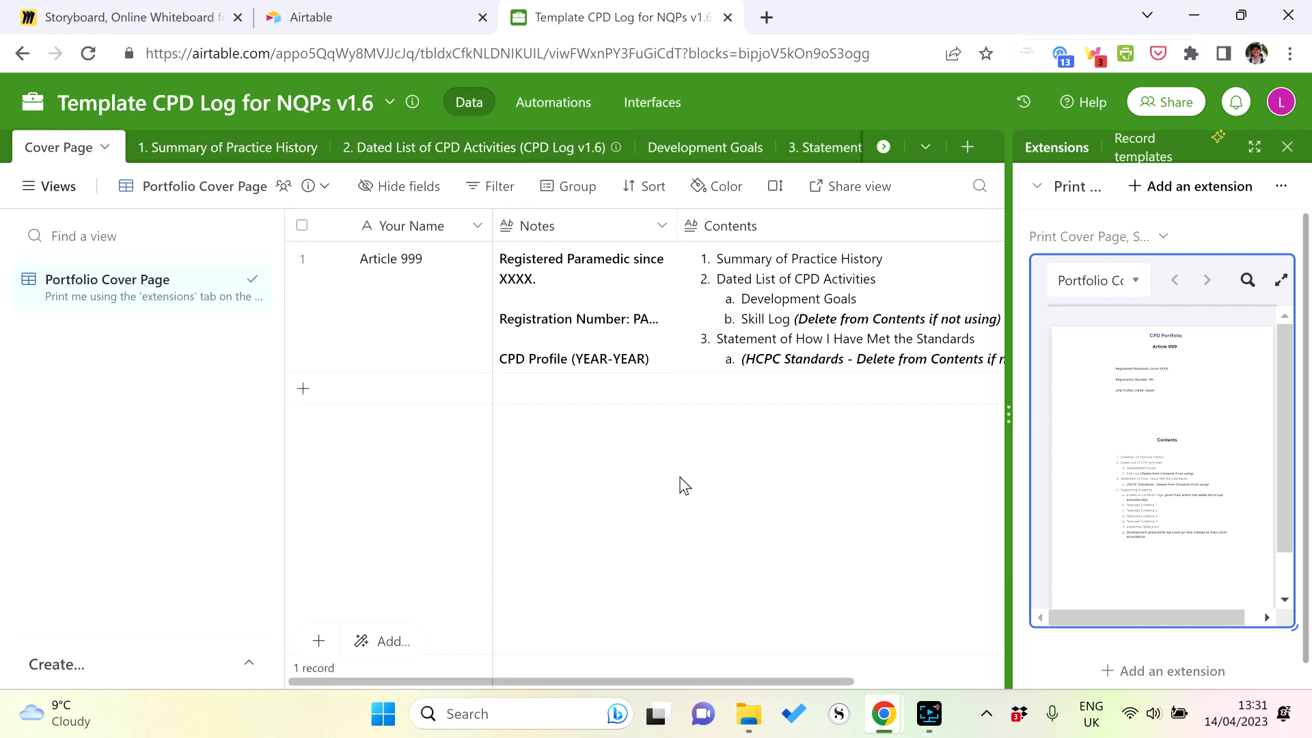
# Step: Open article999.co.uk in a new browser tab and go to its HCPC Portfolio Help File article
pyautogui.click(767, 17)
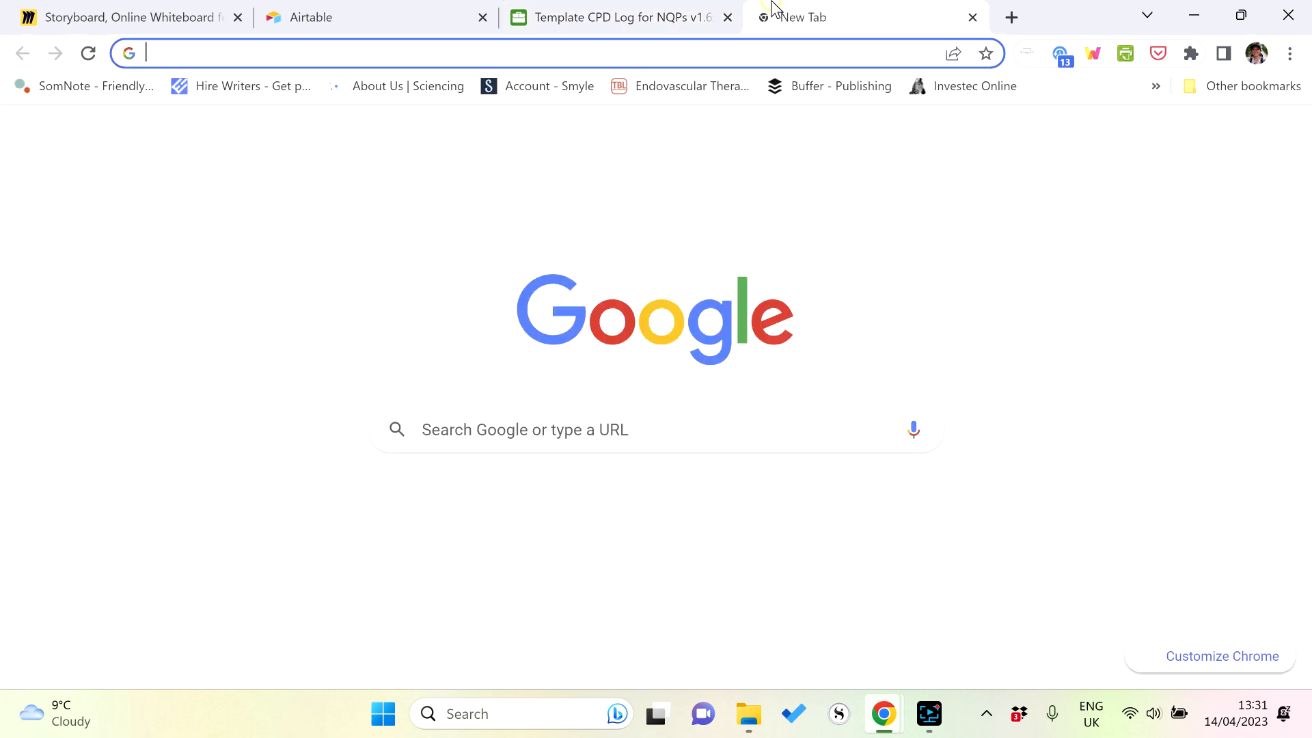
pyautogui.write('article999.co.uk')
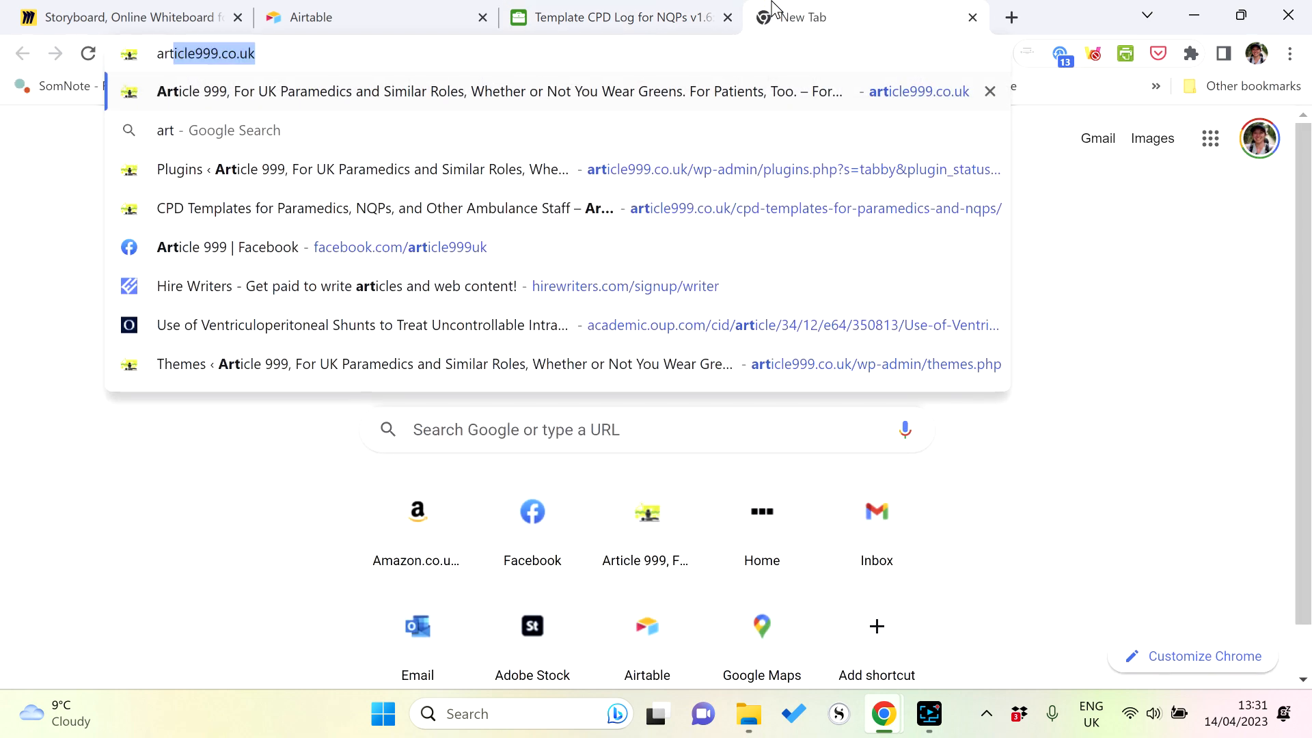
pyautogui.press('Return')
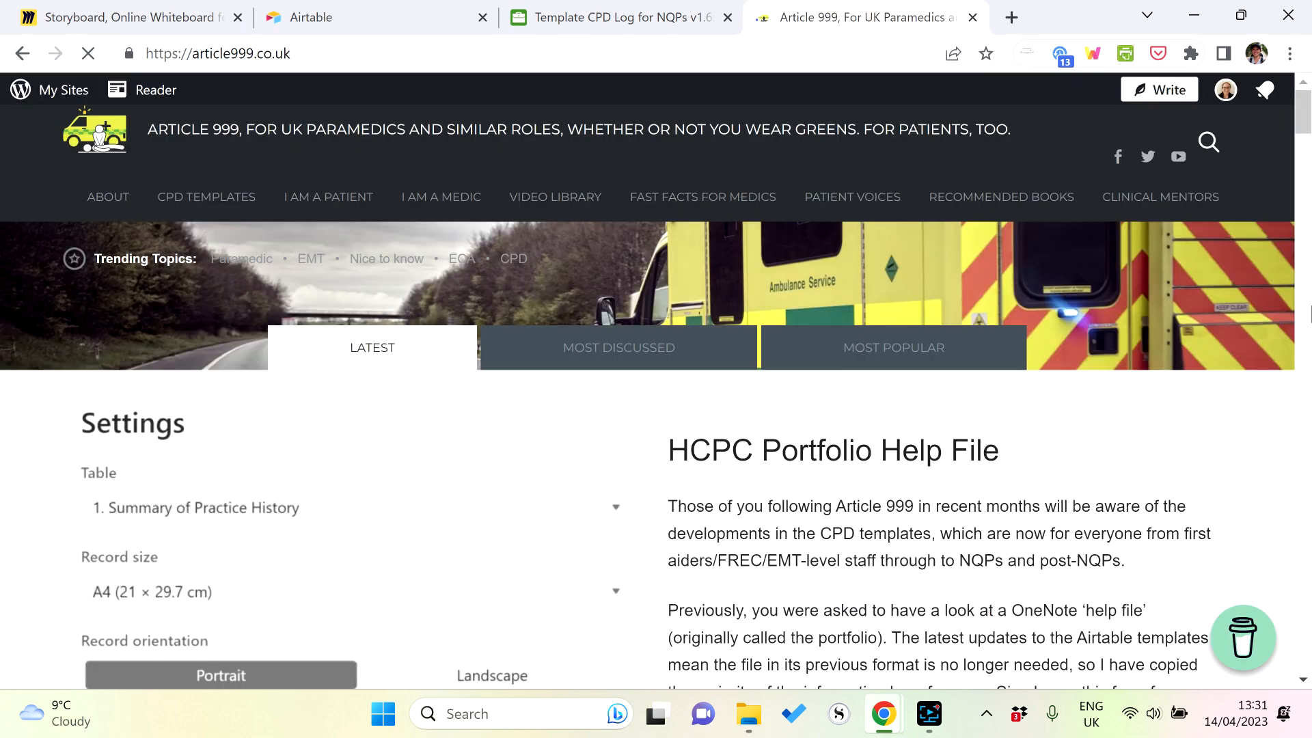
pyautogui.scroll(-2, 854, 418)
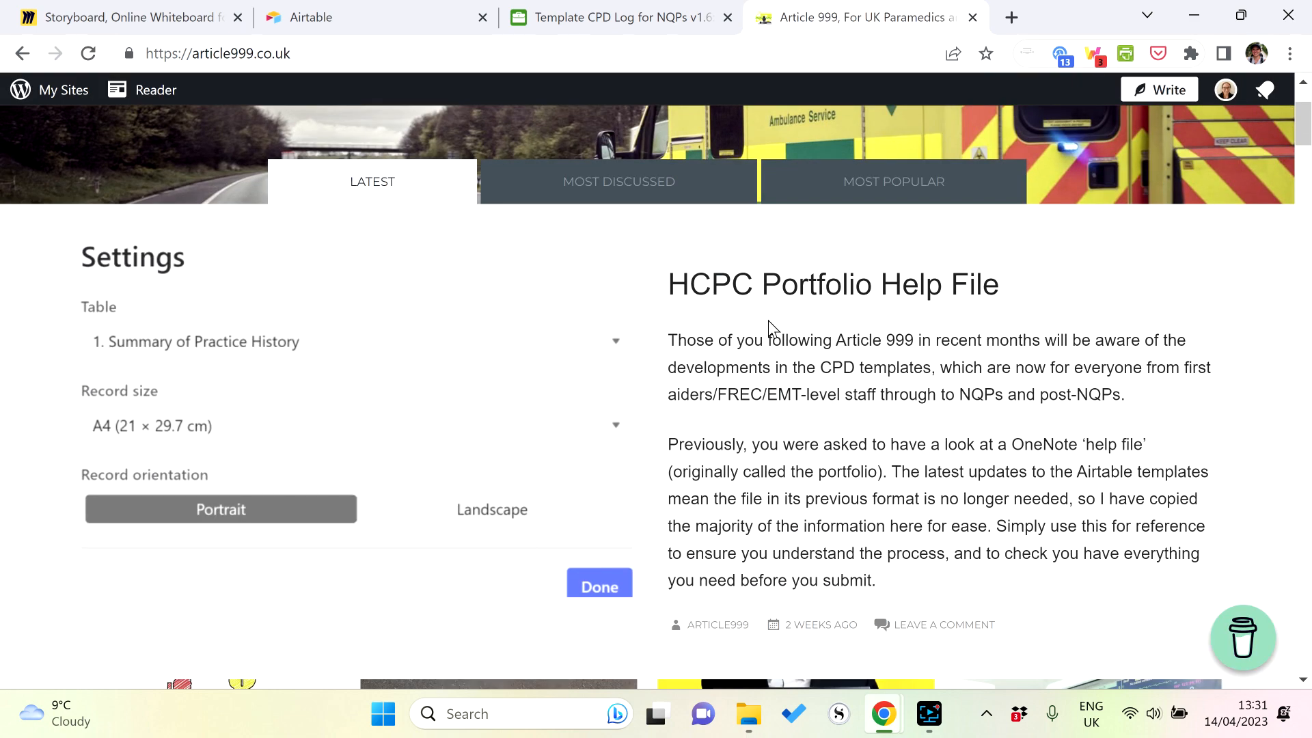
pyautogui.click(804, 287)
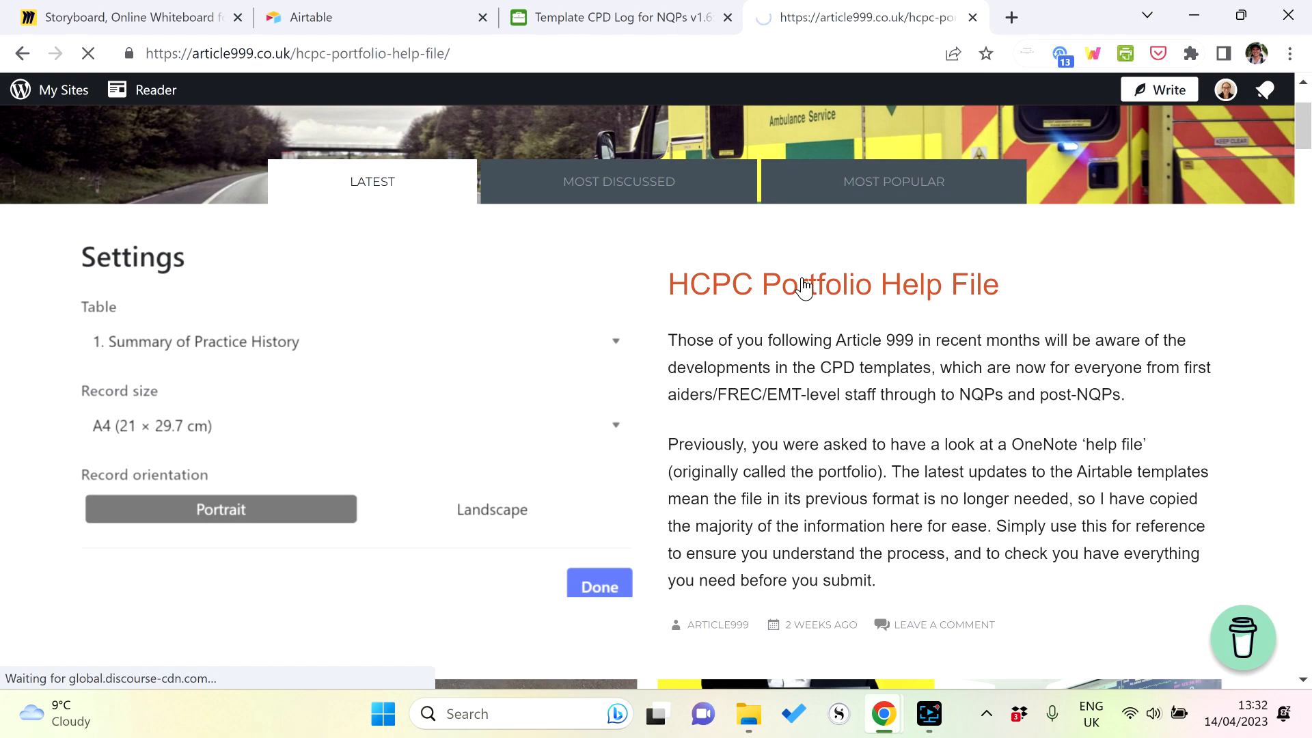
# Step: Look over the help file's introduction and its 500 Word Summary of Practice History section
pyautogui.scroll(-3, 721, 435)
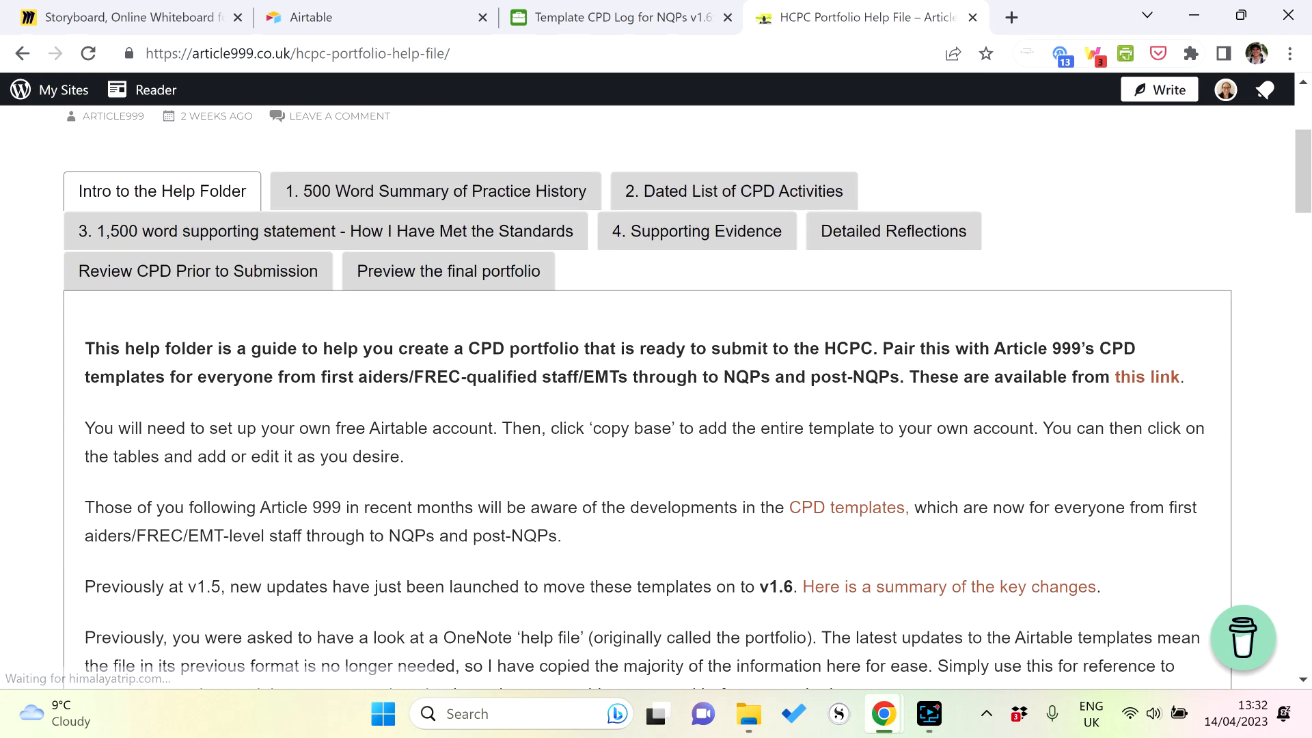
pyautogui.scroll(-15, 284, 418)
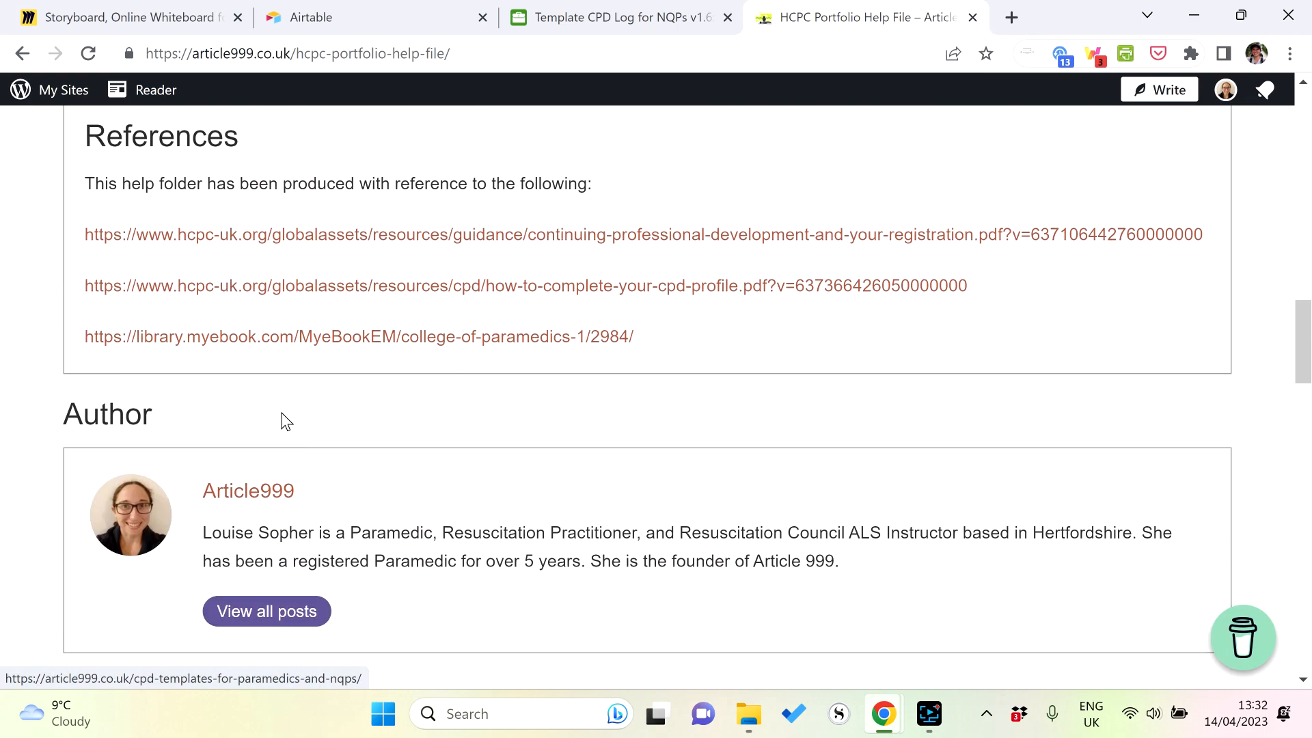
pyautogui.scroll(20, 281, 419)
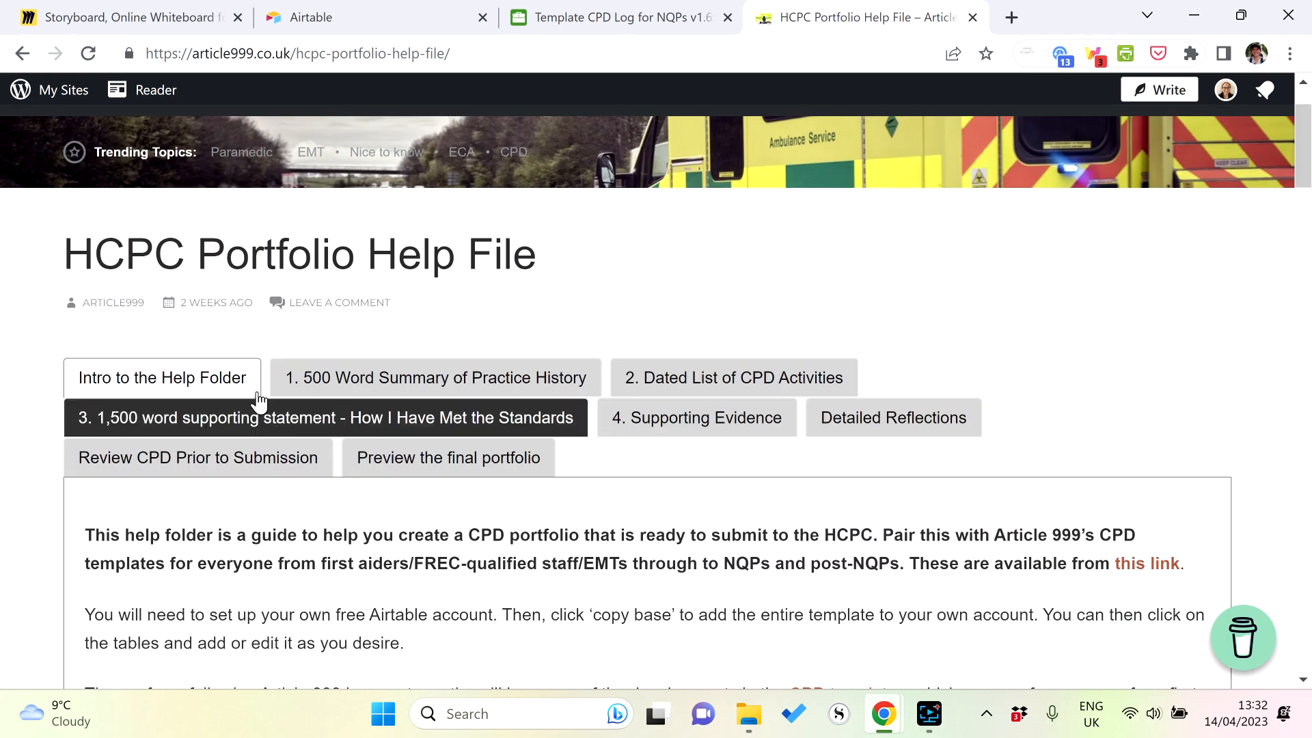
pyautogui.click(339, 389)
pyautogui.scroll(-9, 651, 513)
pyautogui.scroll(2, 651, 513)
pyautogui.scroll(4, 651, 513)
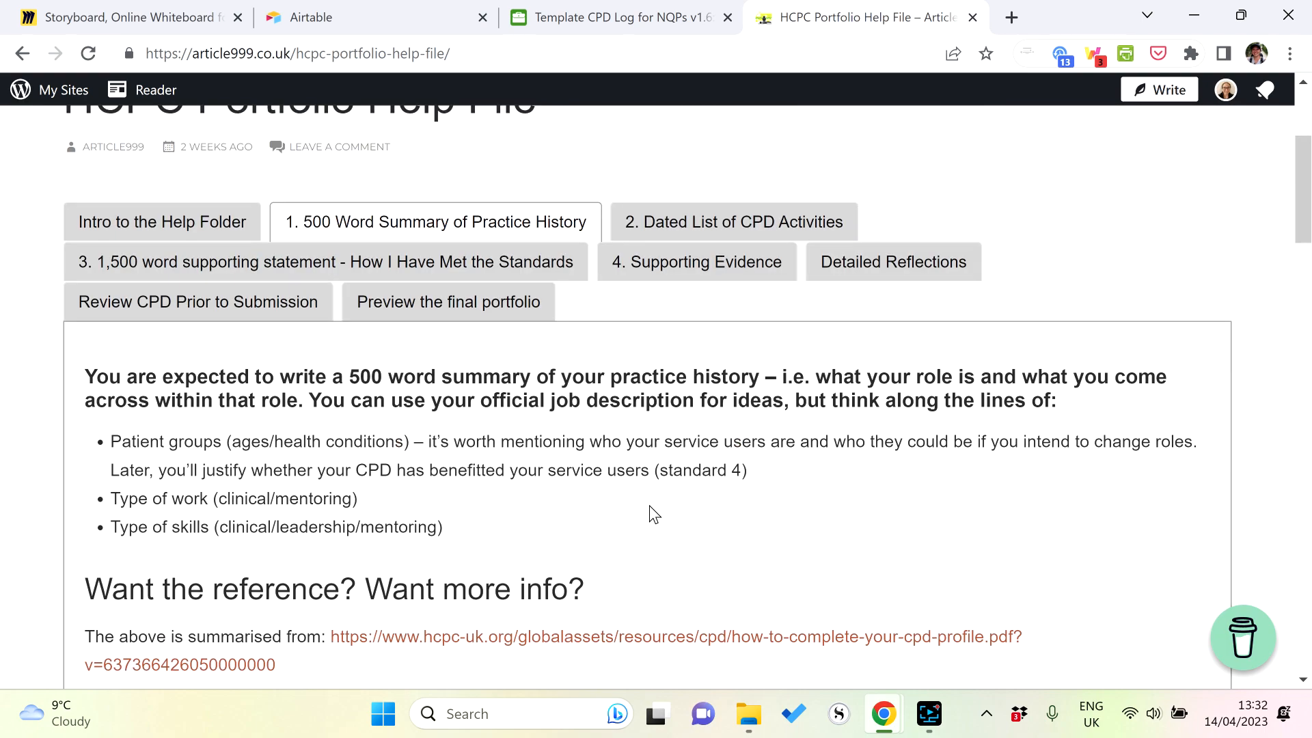
# Step: Read through the help file's Dated List of CPD Activities section and show the 1,500 word supporting statement section
pyautogui.click(656, 225)
pyautogui.scroll(-4, 399, 460)
pyautogui.scroll(-7, 399, 460)
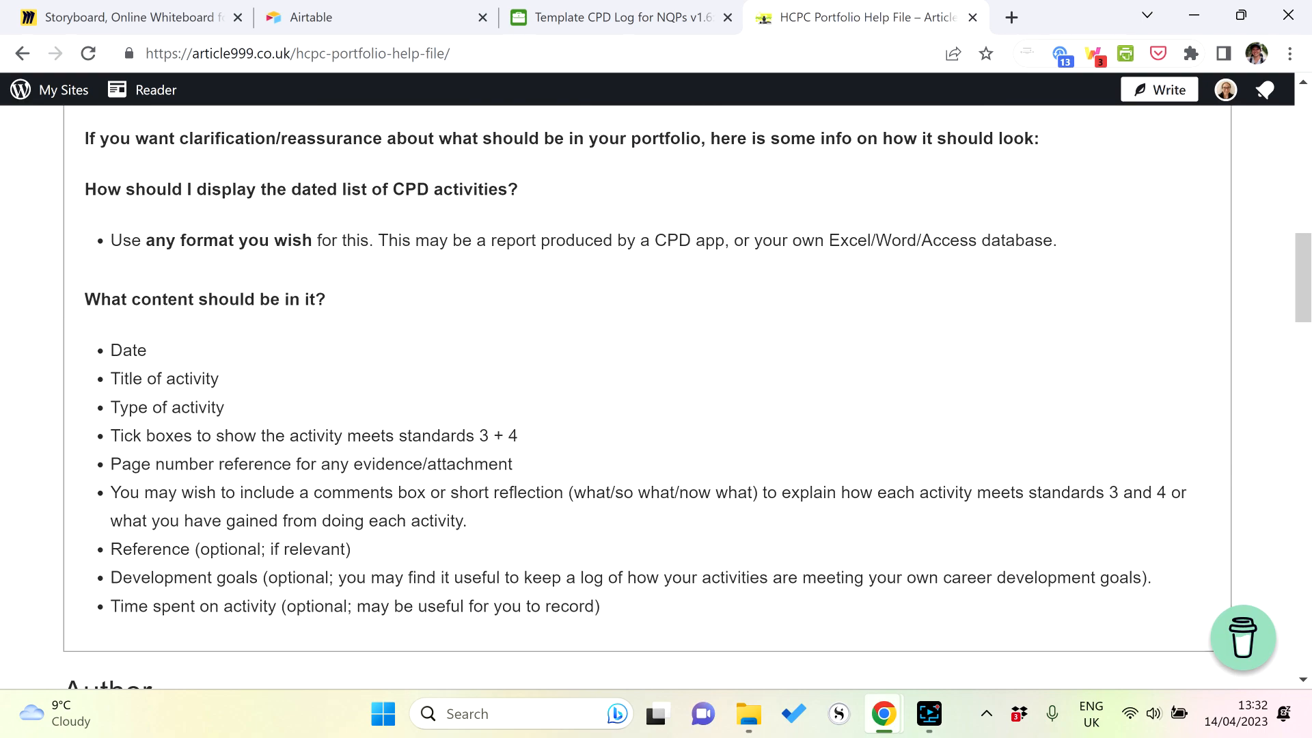
pyautogui.scroll(9, 399, 460)
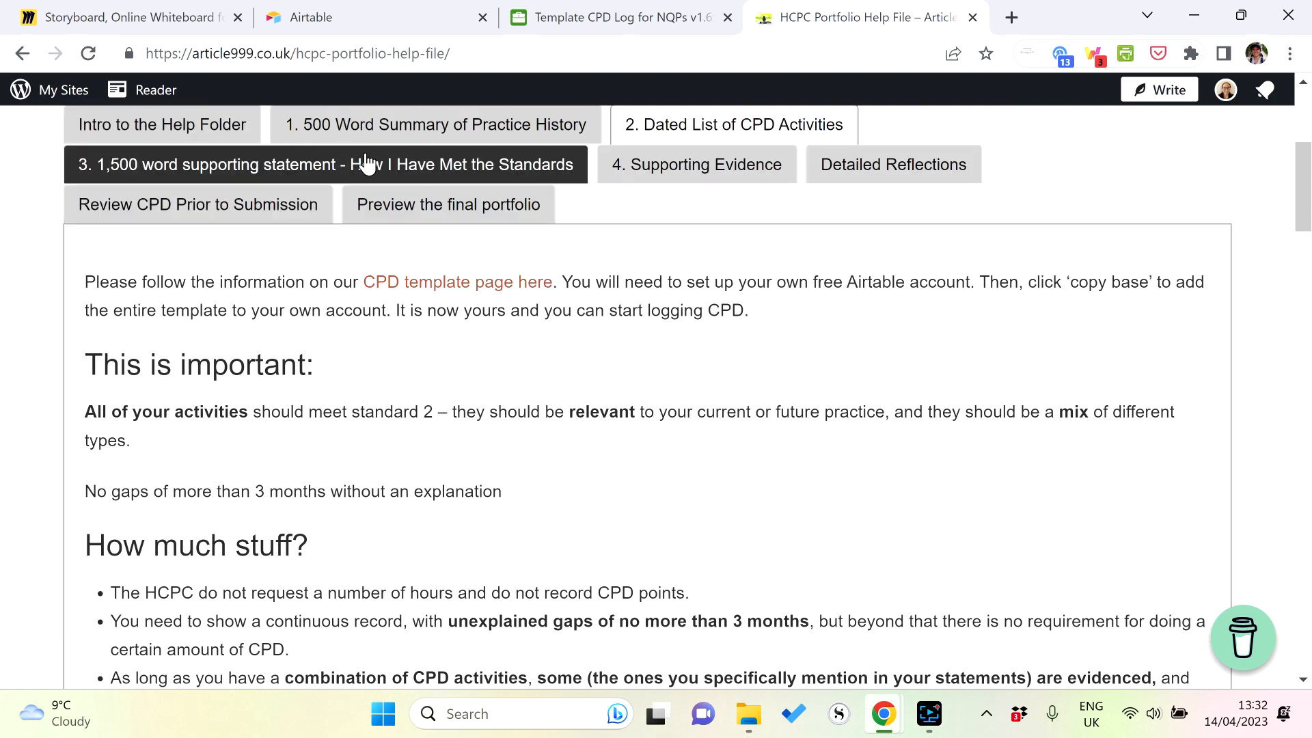
pyautogui.click(367, 164)
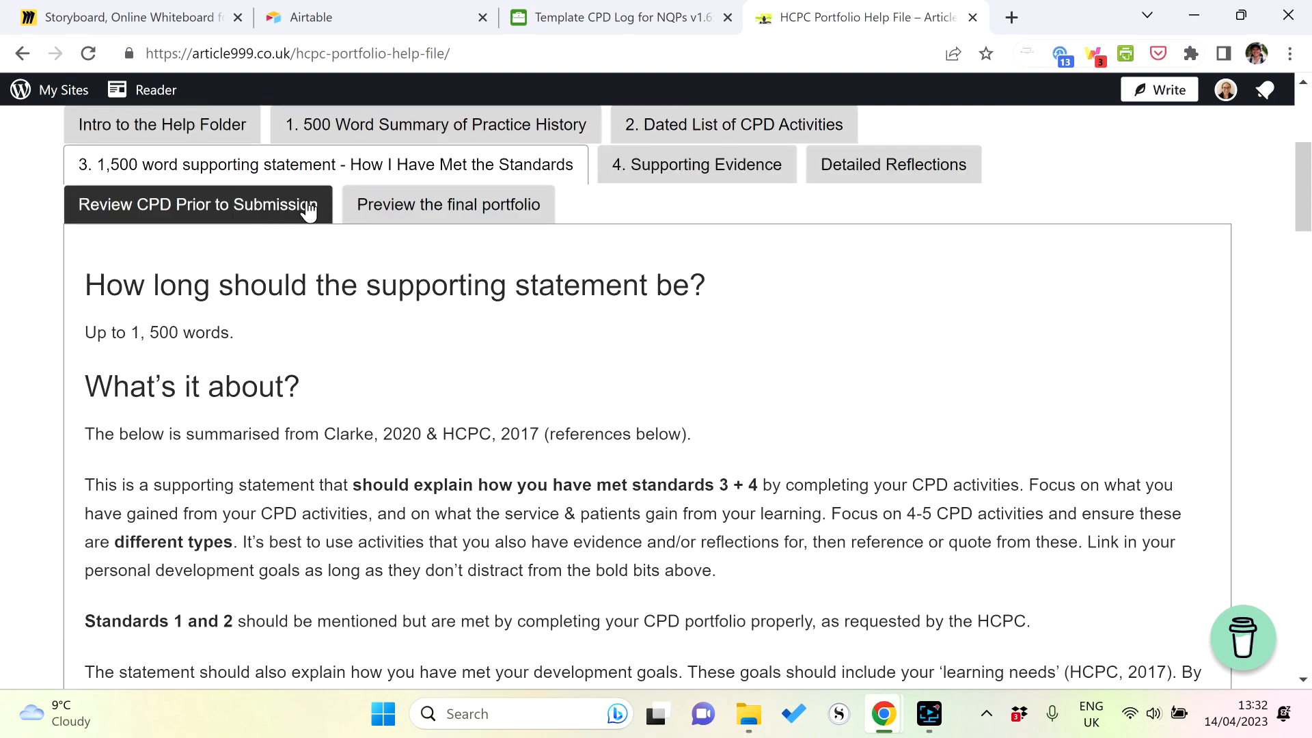
# Step: Look over the help file's Review CPD Prior to Submission and Preview the final portfolio sections, ending back at the page's start
pyautogui.click(219, 213)
pyautogui.scroll(-1, 565, 362)
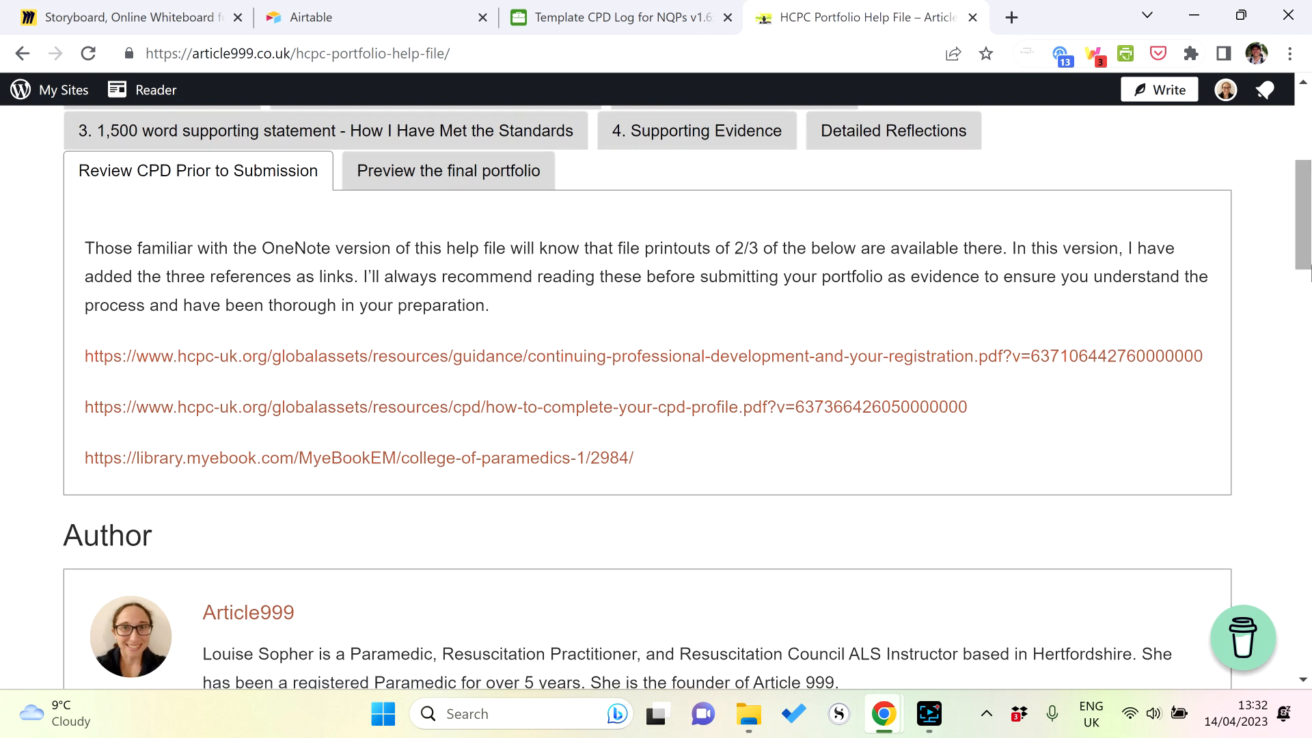
pyautogui.click(501, 186)
pyautogui.scroll(-5, 617, 343)
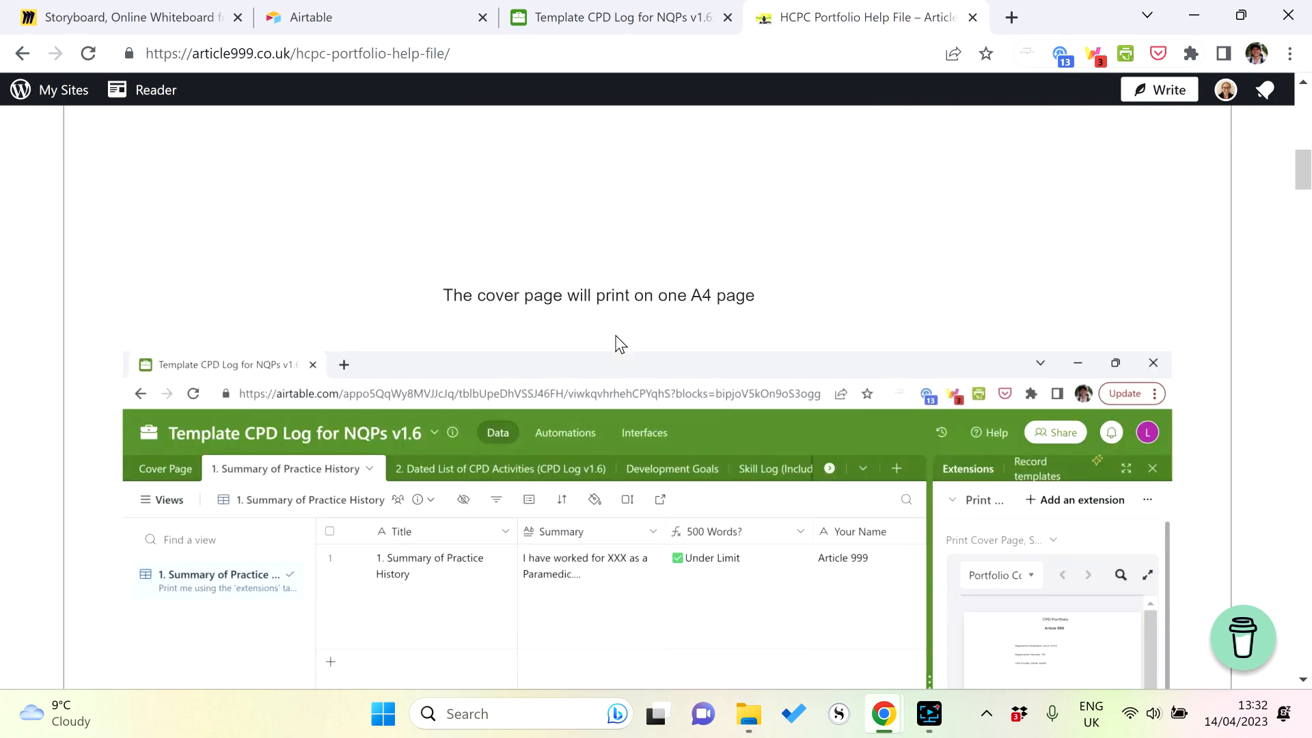
pyautogui.scroll(-5, 617, 343)
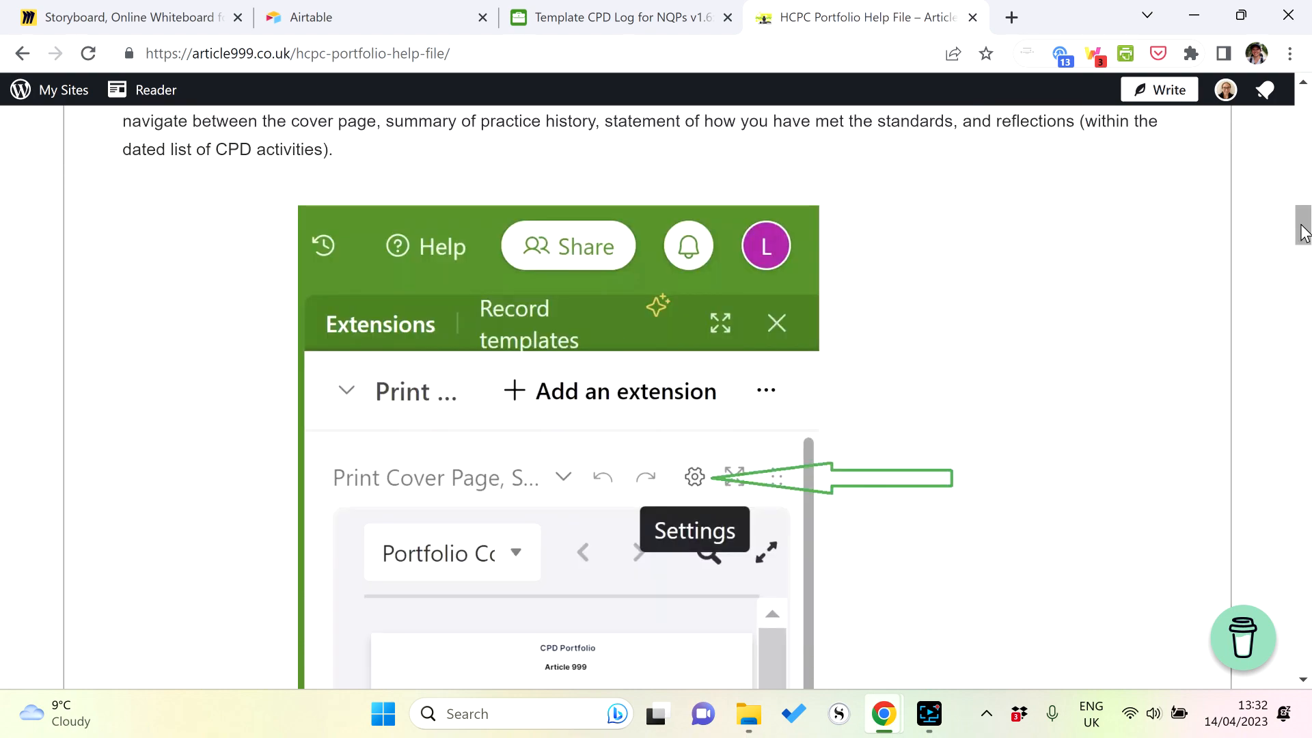
pyautogui.moveTo(1306, 235); pyautogui.dragTo(1308, 109)
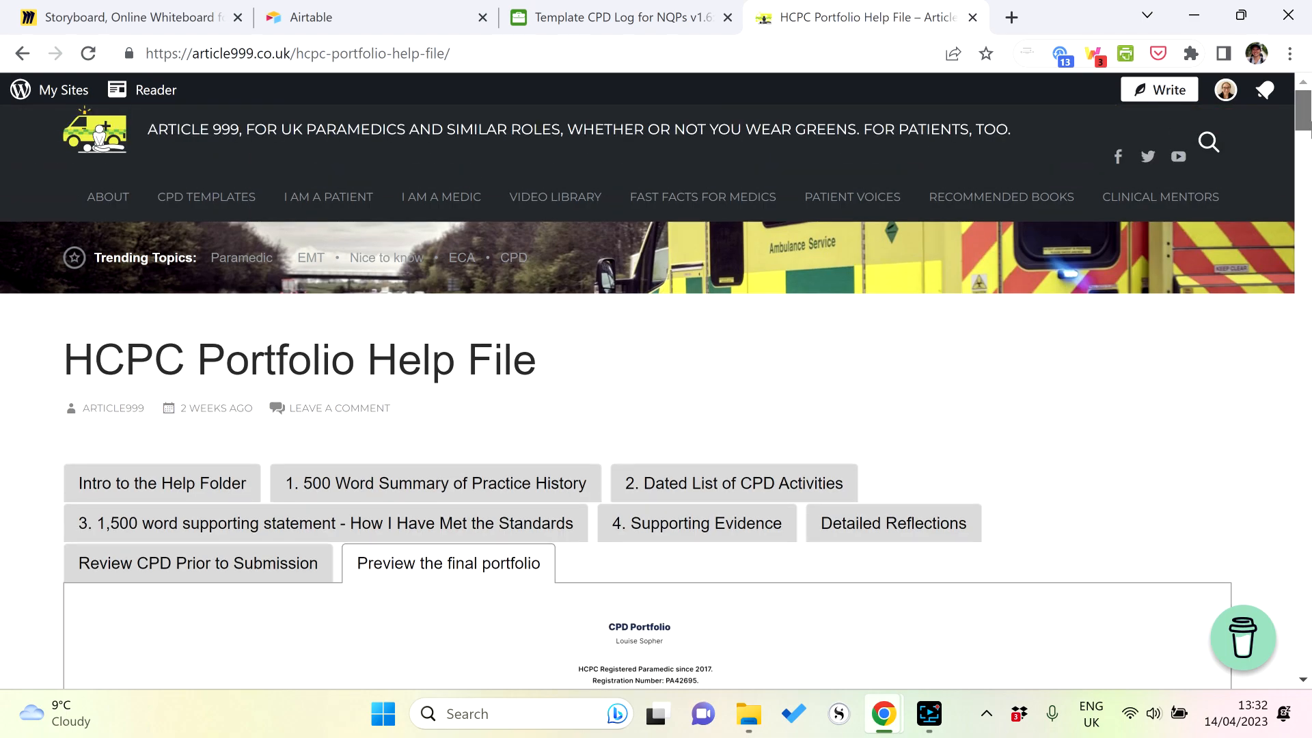
# Step: Open the site's CPD Templates page and look through the template overview, prerequisites, portfolio links and the paid-service request form
pyautogui.click(202, 207)
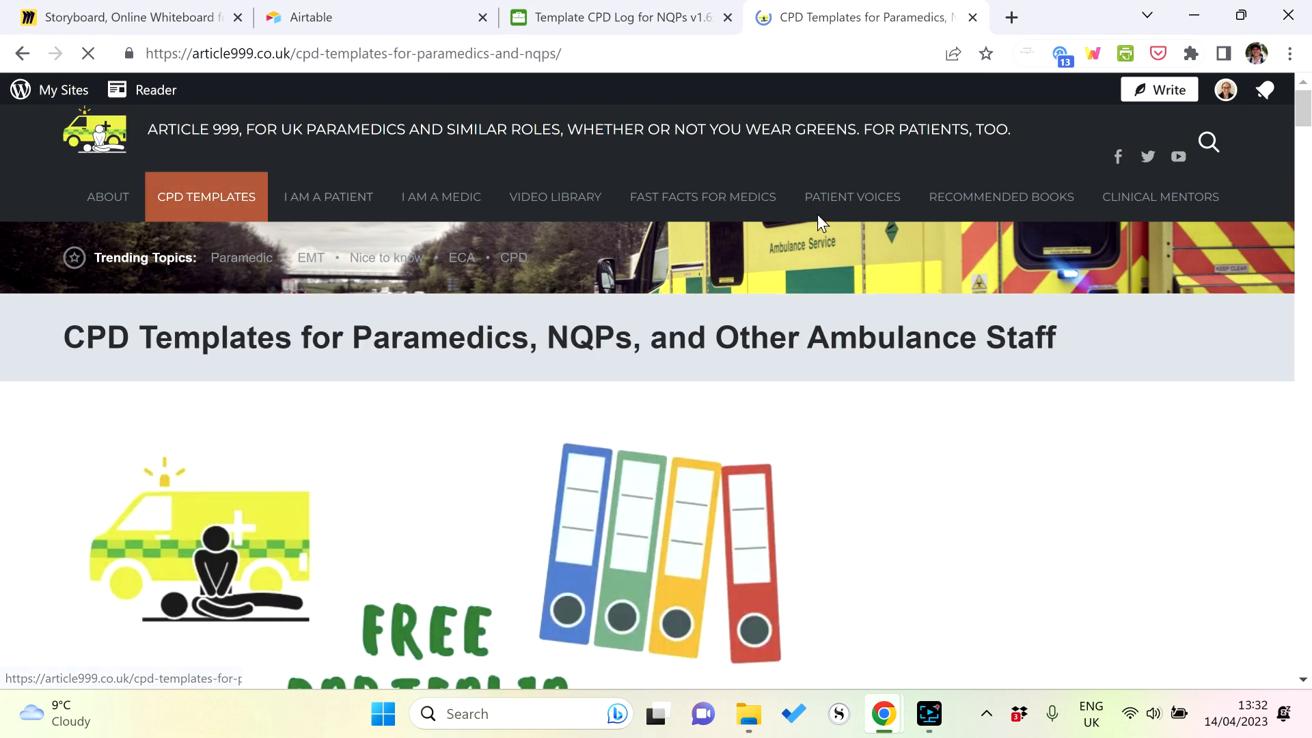
pyautogui.scroll(-5, 859, 502)
pyautogui.scroll(-9, 859, 503)
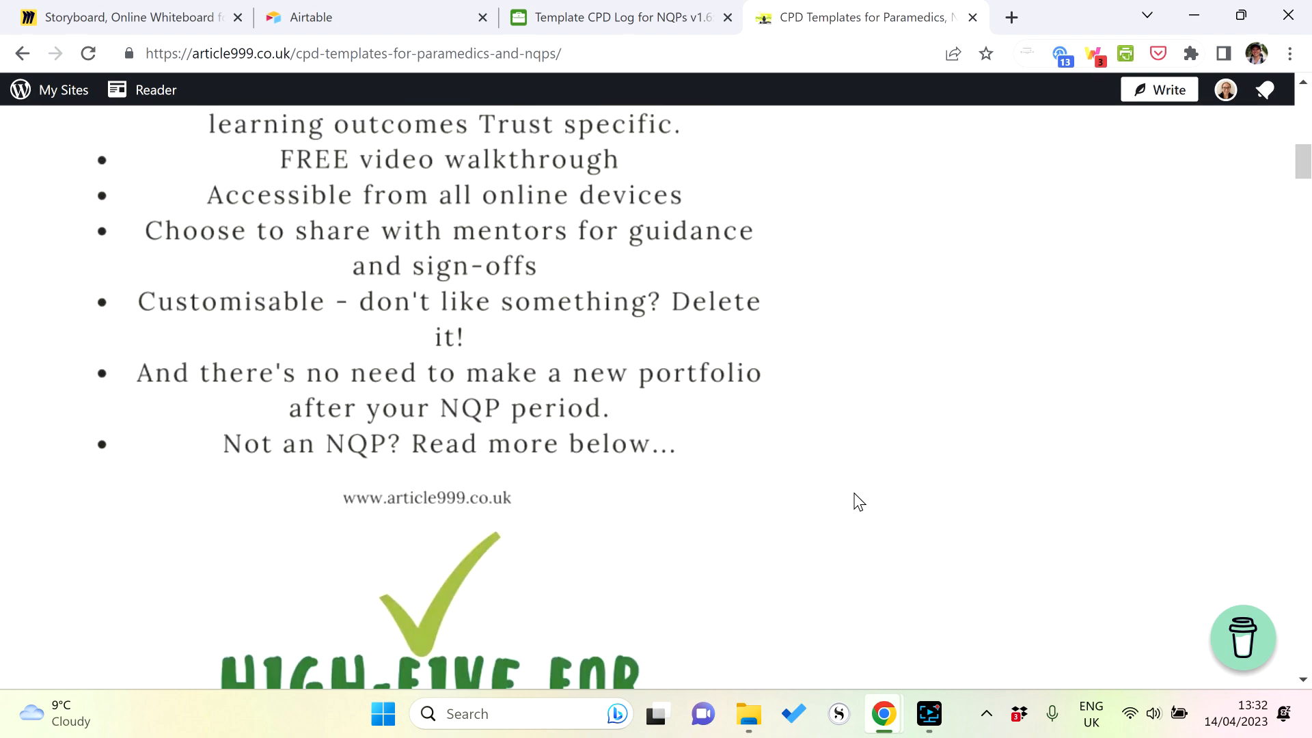
pyautogui.moveTo(1307, 162); pyautogui.dragTo(1310, 69)
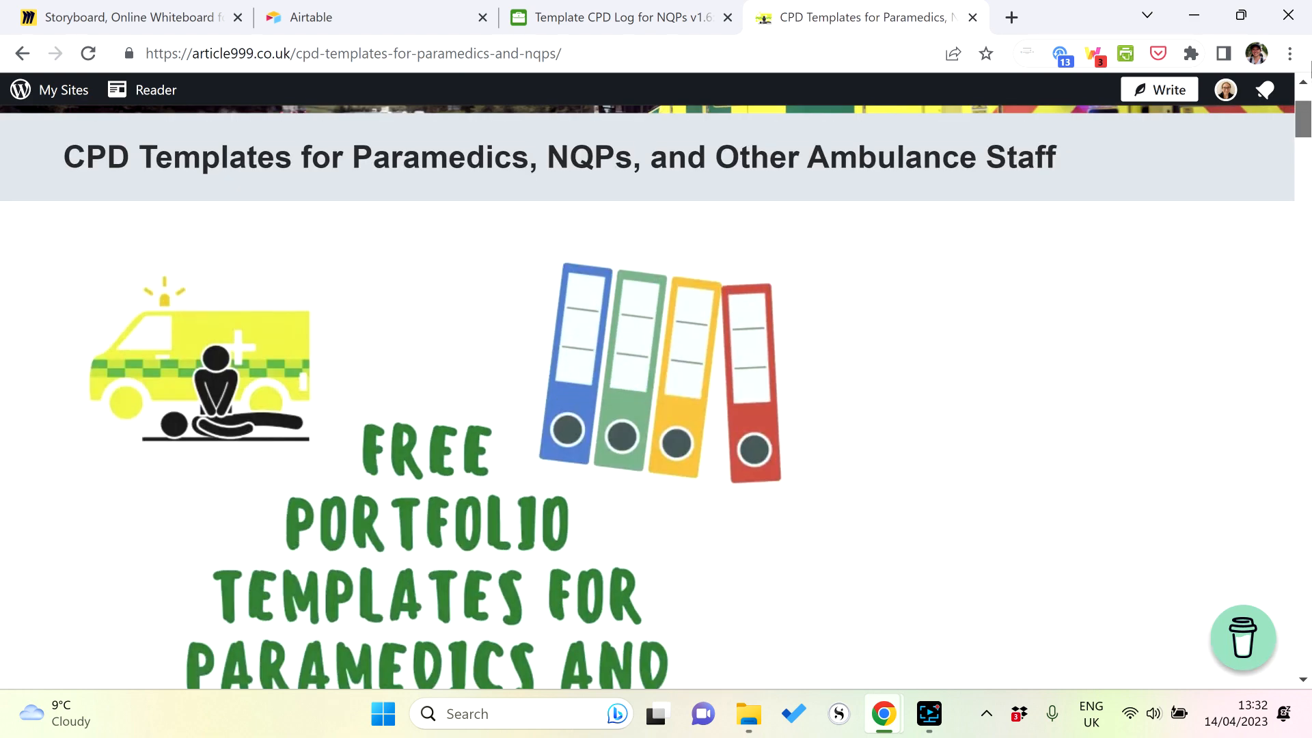
pyautogui.scroll(-3, 1080, 294)
pyautogui.scroll(-4, 1311, 256)
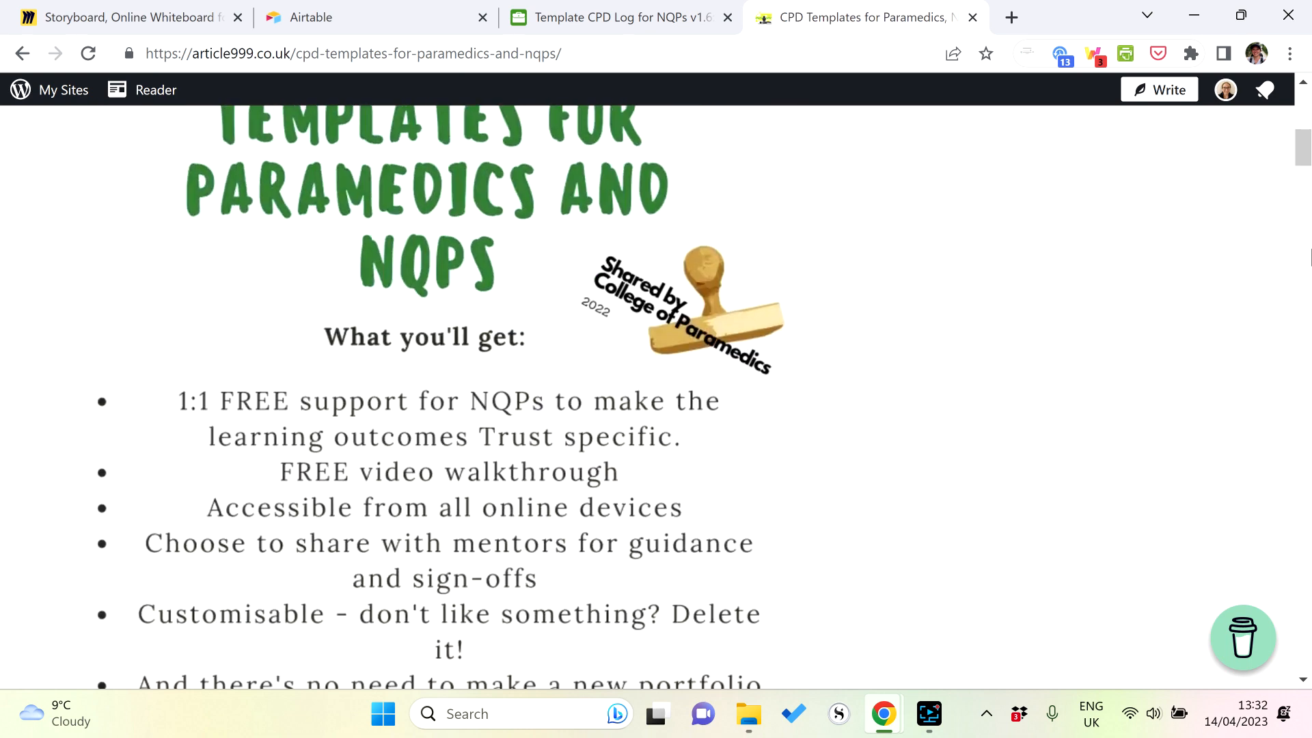
pyautogui.scroll(-10, 1310, 258)
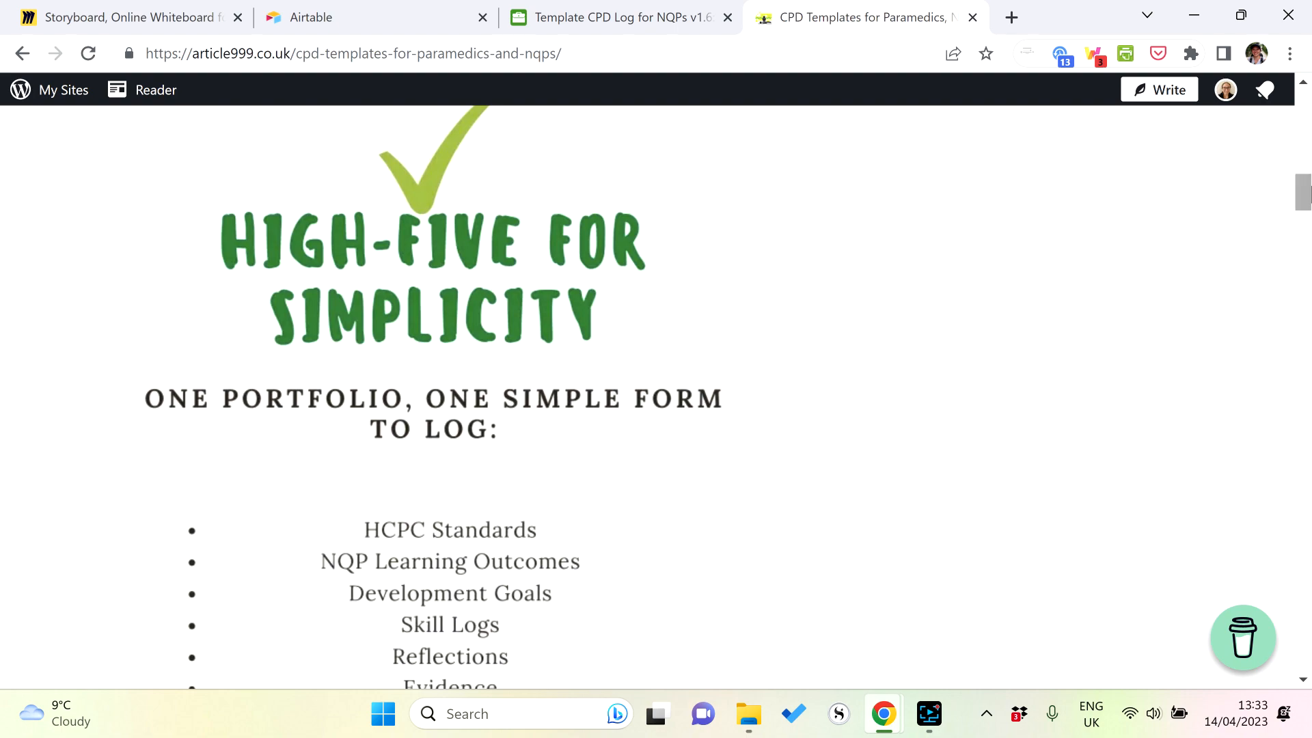
pyautogui.moveTo(1310, 187); pyautogui.dragTo(1311, 261)
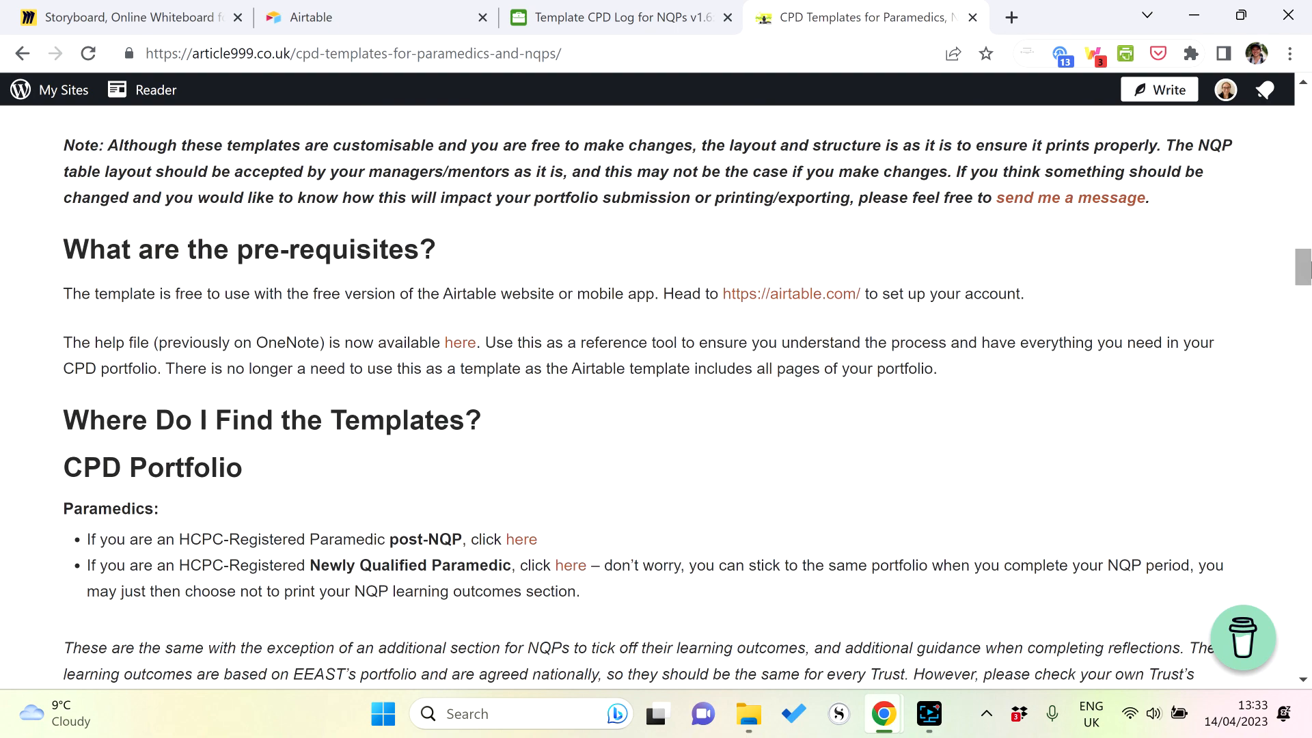
pyautogui.moveTo(1309, 268); pyautogui.dragTo(1305, 403)
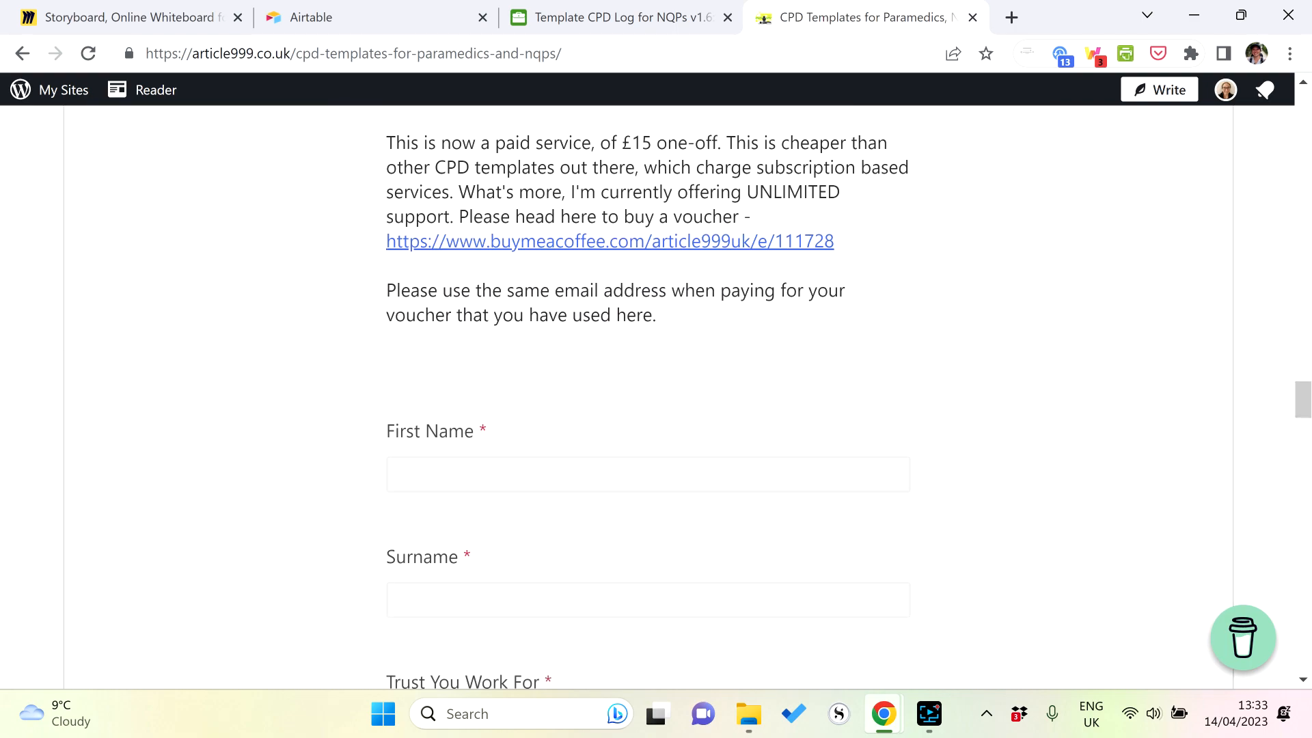
# Step: Return to the Template CPD Log for NQPs v1.6 base and look across the Cover Page table's fields
pyautogui.click(362, 13)
pyautogui.click(567, 13)
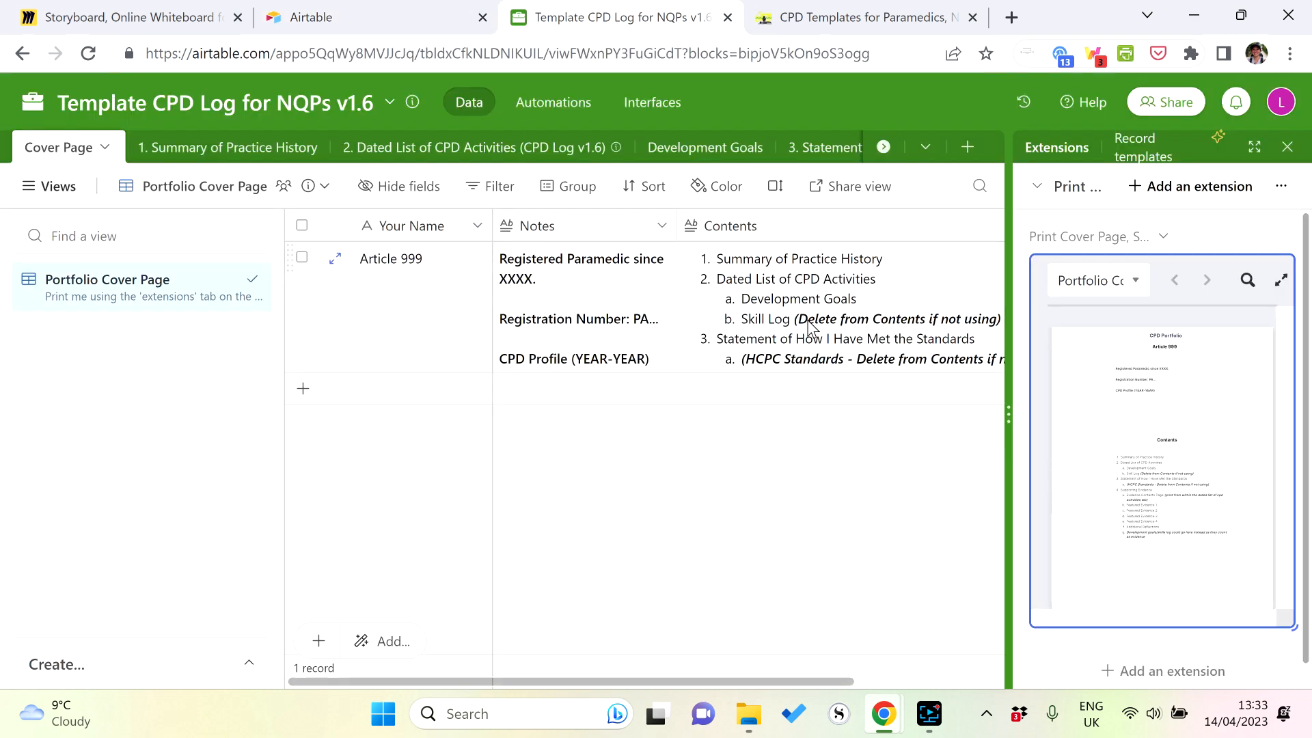
pyautogui.hscroll(3, 655, 347)
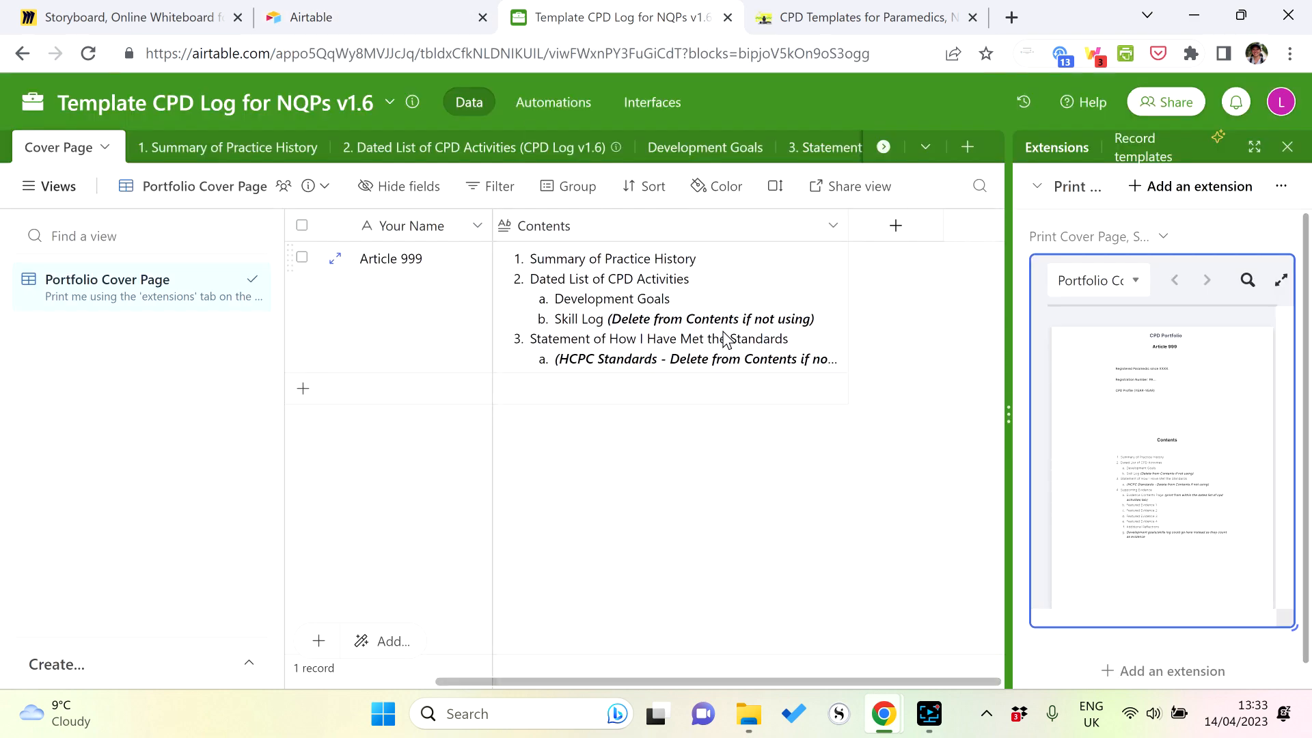
pyautogui.hscroll(-3, 726, 339)
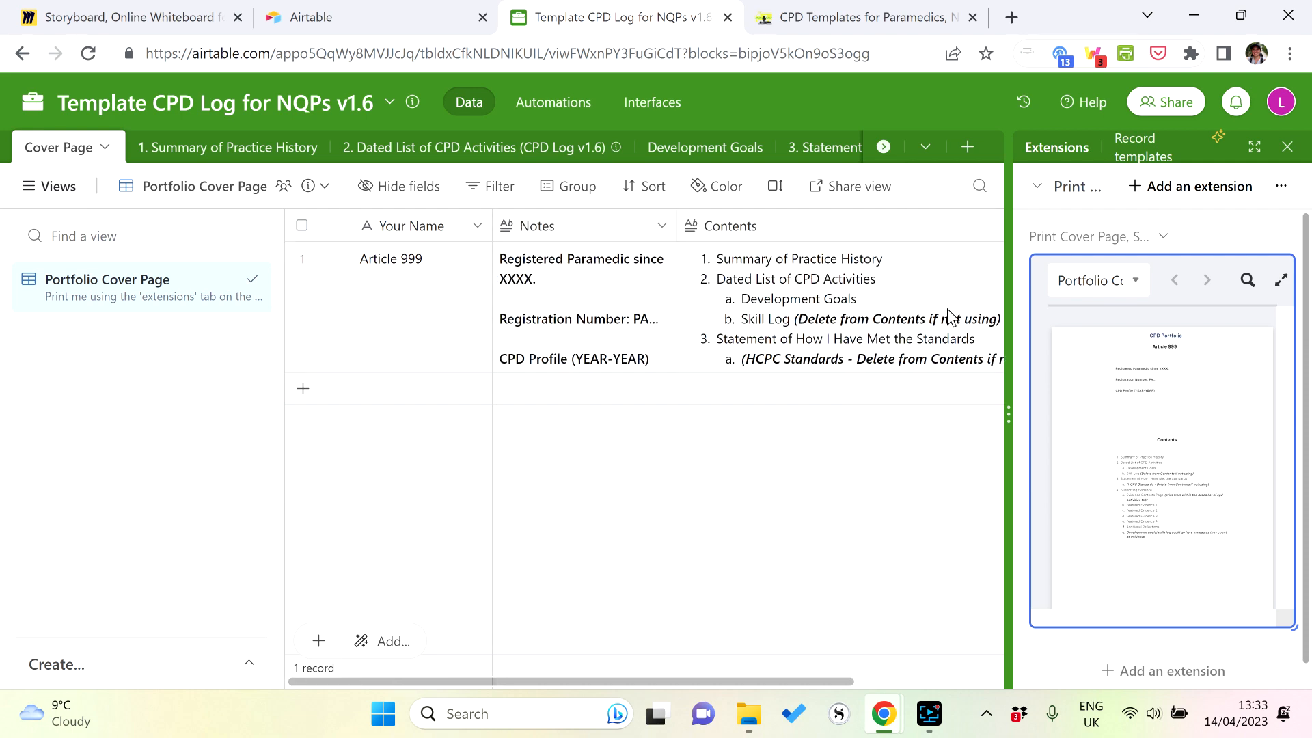
# Step: Show the CPD Log, Evidence List, Reflections and Skills views of the Dated List of CPD Activities table in turn
pyautogui.click(436, 146)
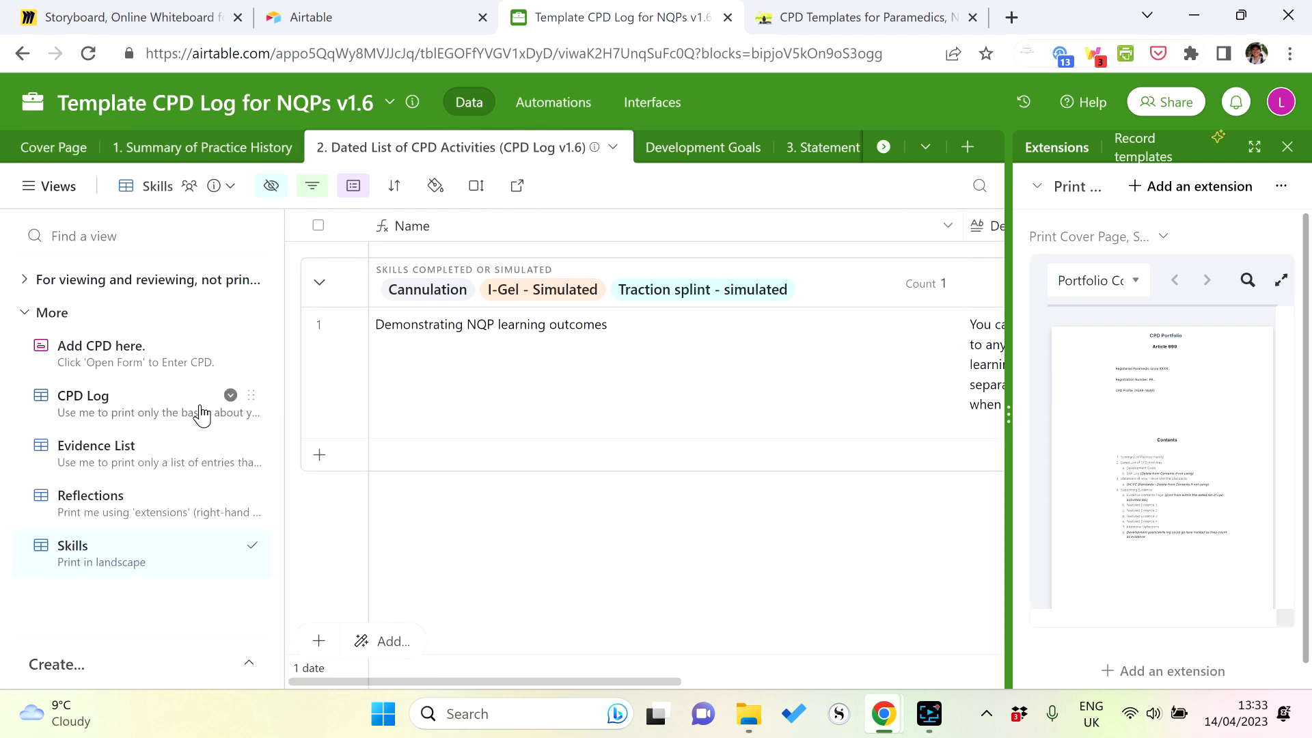
pyautogui.click(123, 394)
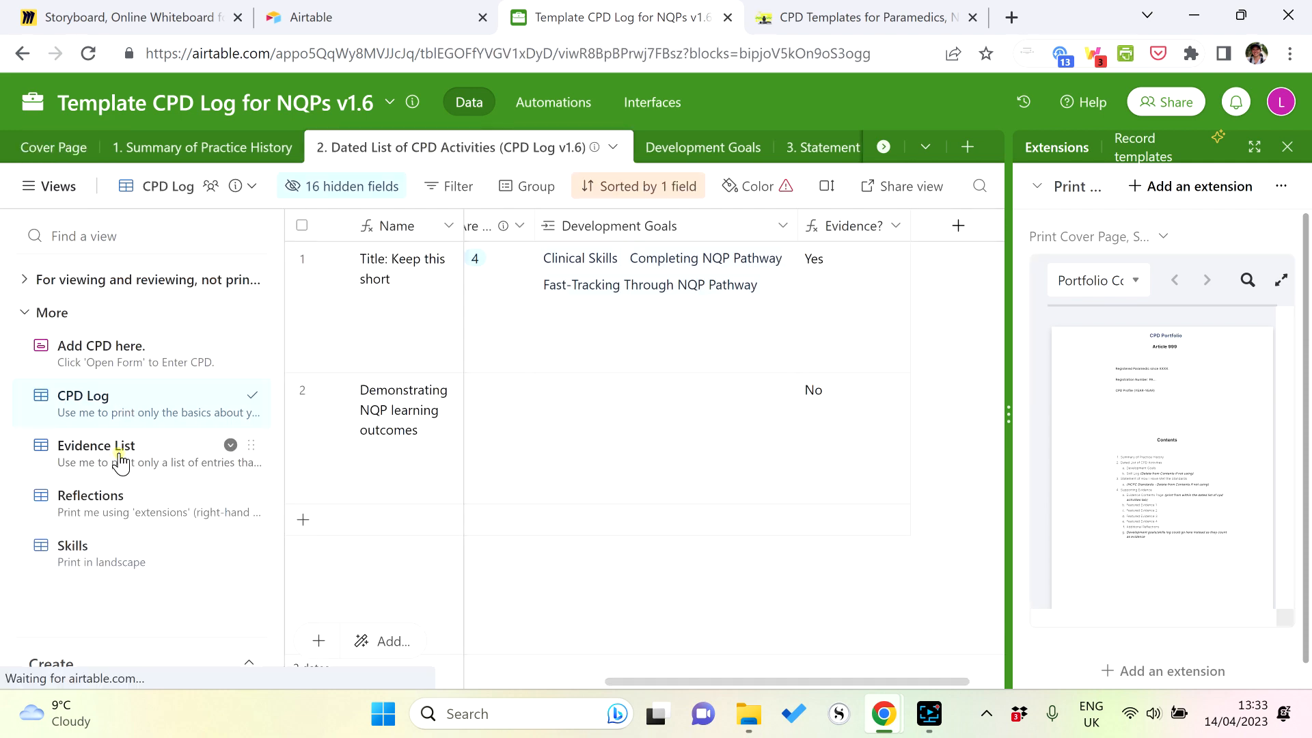
pyautogui.click(119, 452)
pyautogui.click(117, 509)
pyautogui.click(116, 546)
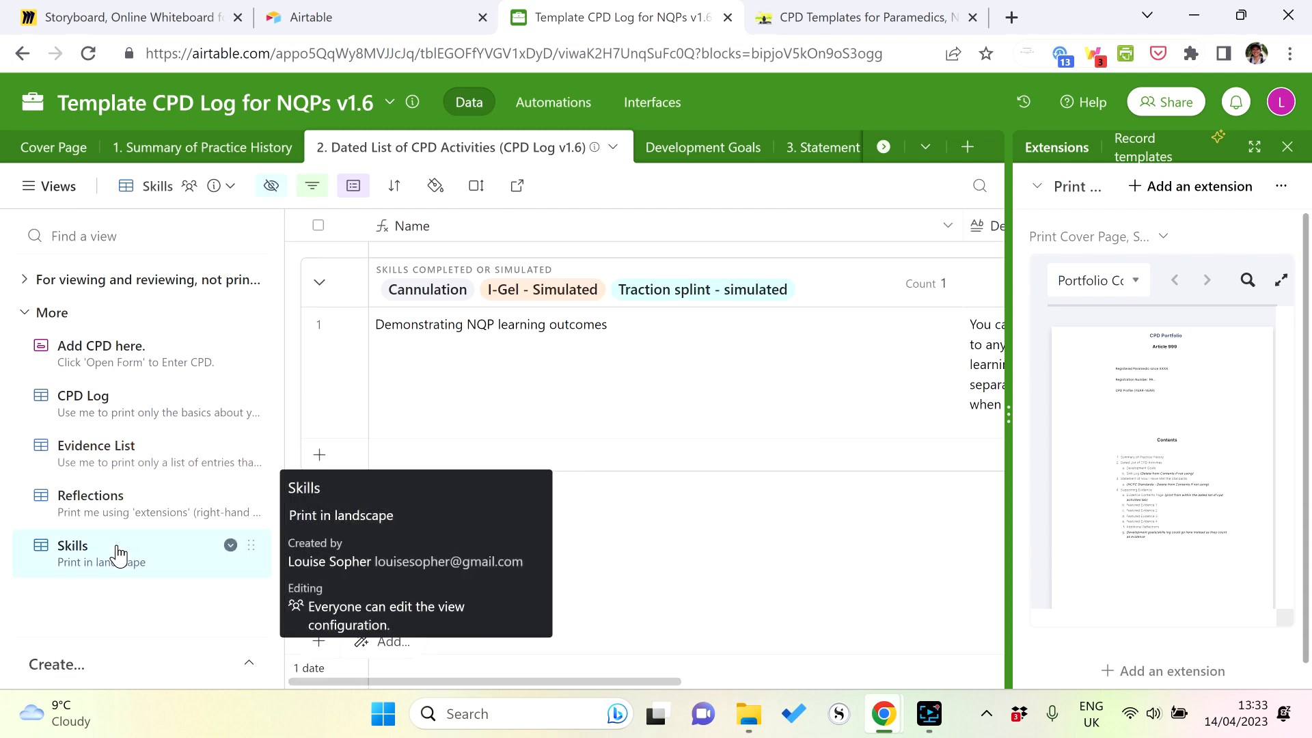
# Step: Expand the group of views for viewing and reviewing, and look across the fields in Check all fields
pyautogui.click(21, 280)
pyautogui.click(126, 321)
pyautogui.hscroll(5, 637, 331)
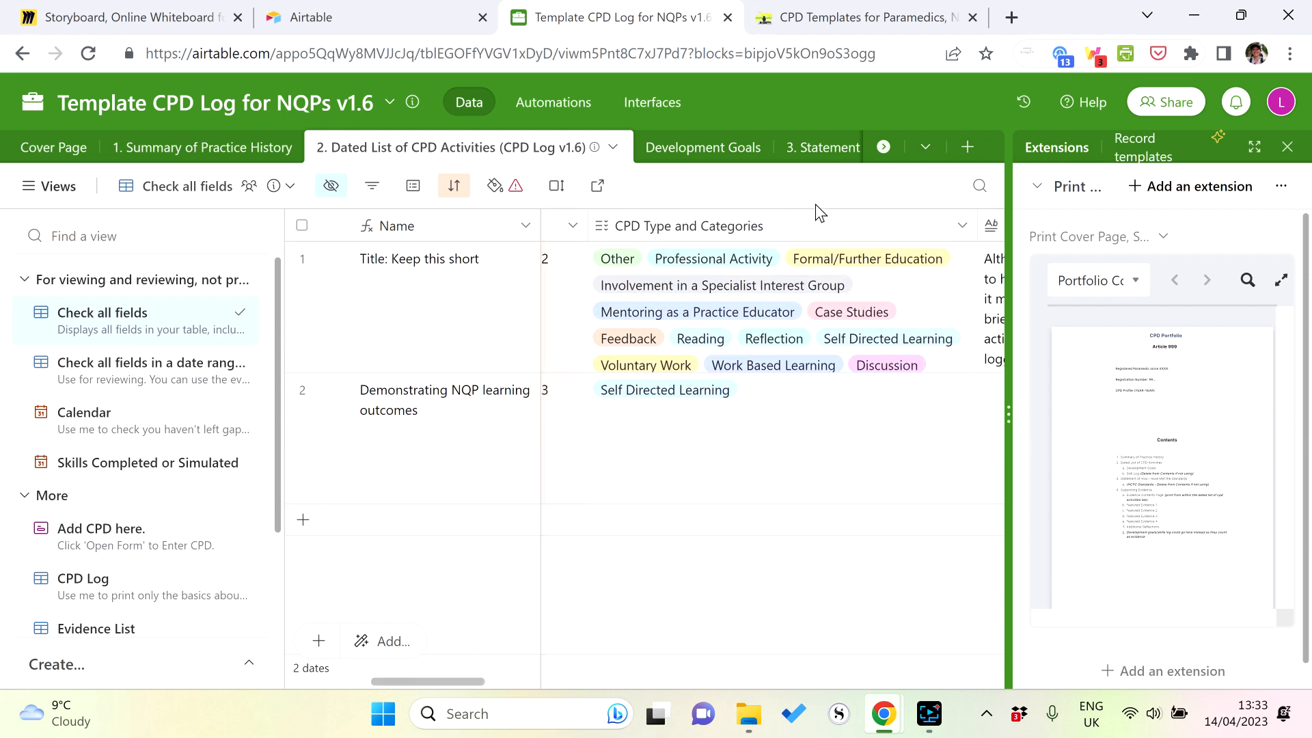
# Step: Open the NQP Learning Outcomes table and look across its fields to Signature, Date
pyautogui.click(884, 147)
pyautogui.click(511, 147)
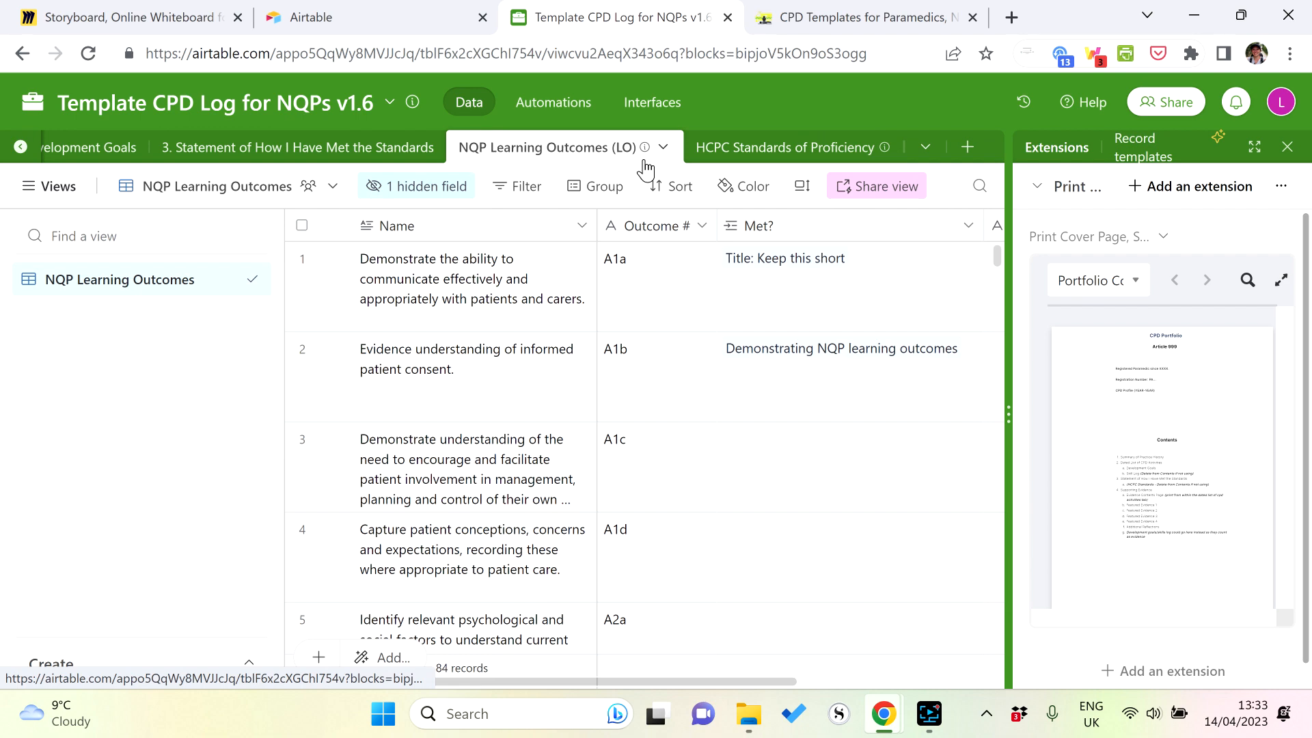
pyautogui.hscroll(5, 551, 399)
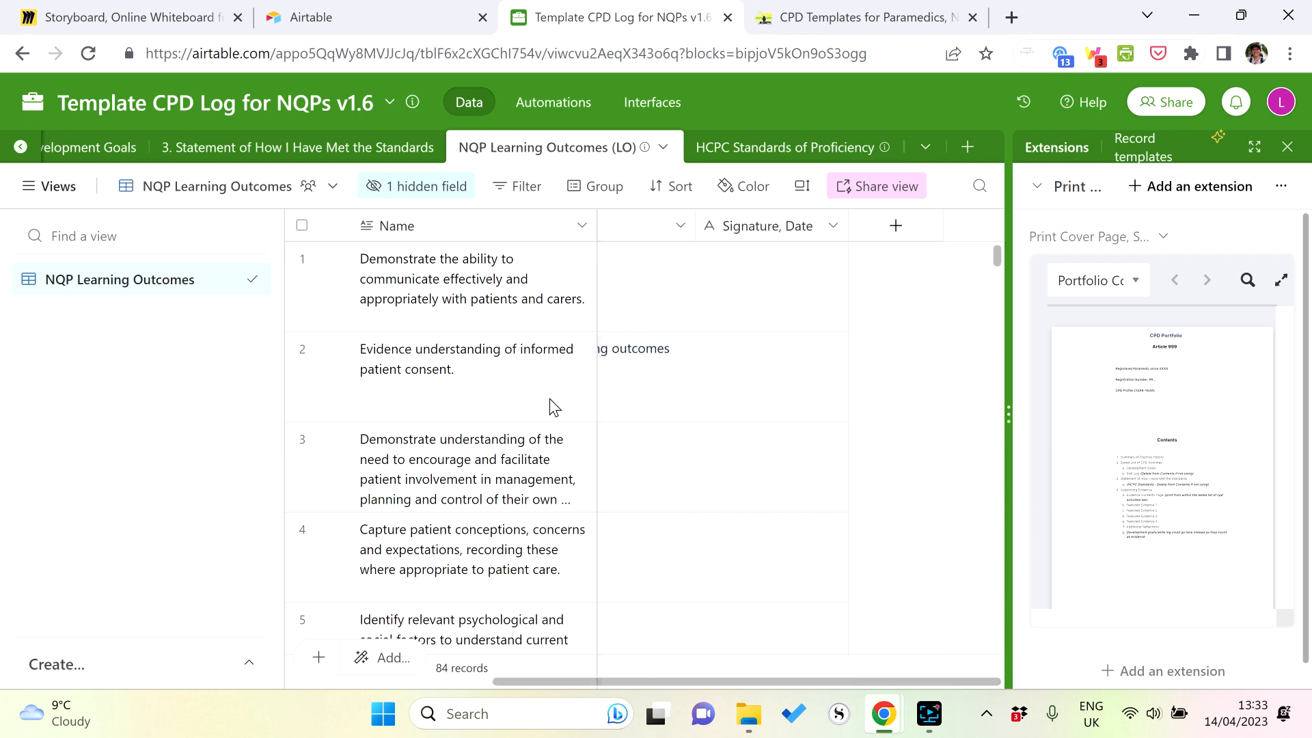
# Step: Revisit the Dated List of CPD Activities table, and go back to the NQP Learning Outcomes table
pyautogui.click(20, 147)
pyautogui.click(399, 155)
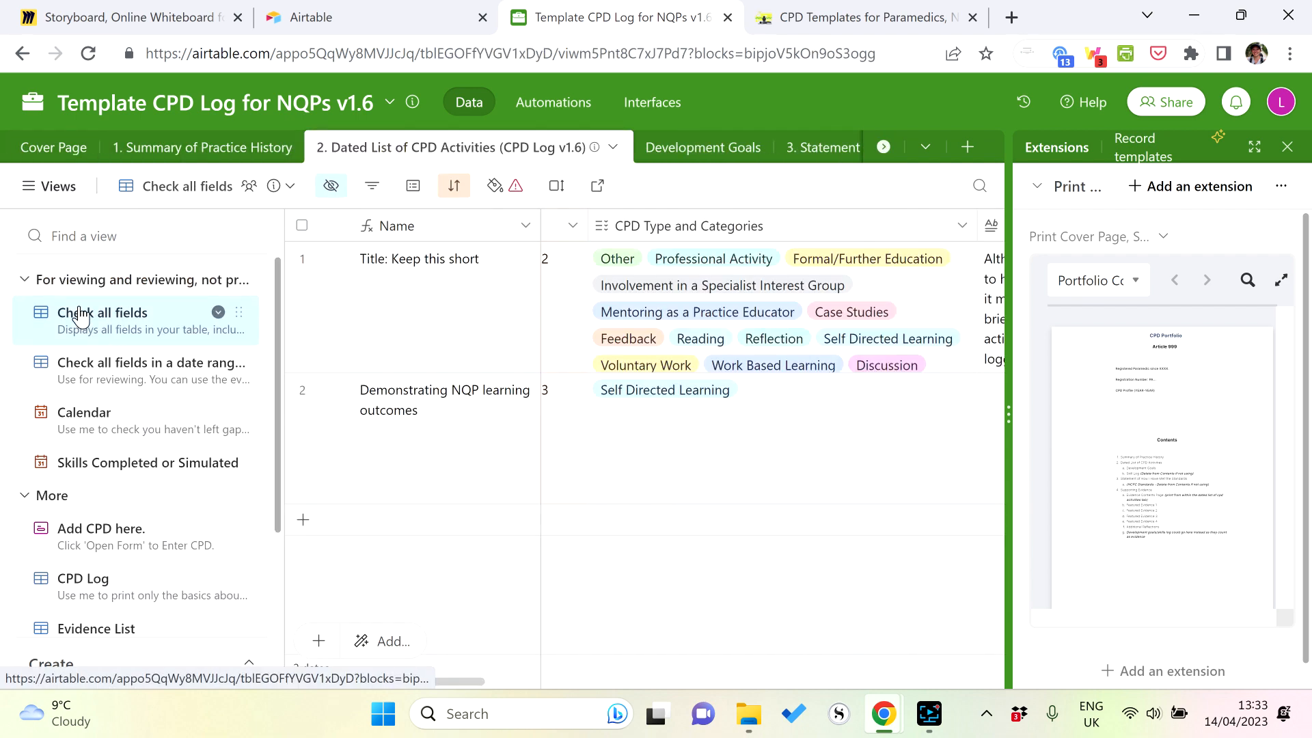
pyautogui.click(884, 149)
pyautogui.click(887, 156)
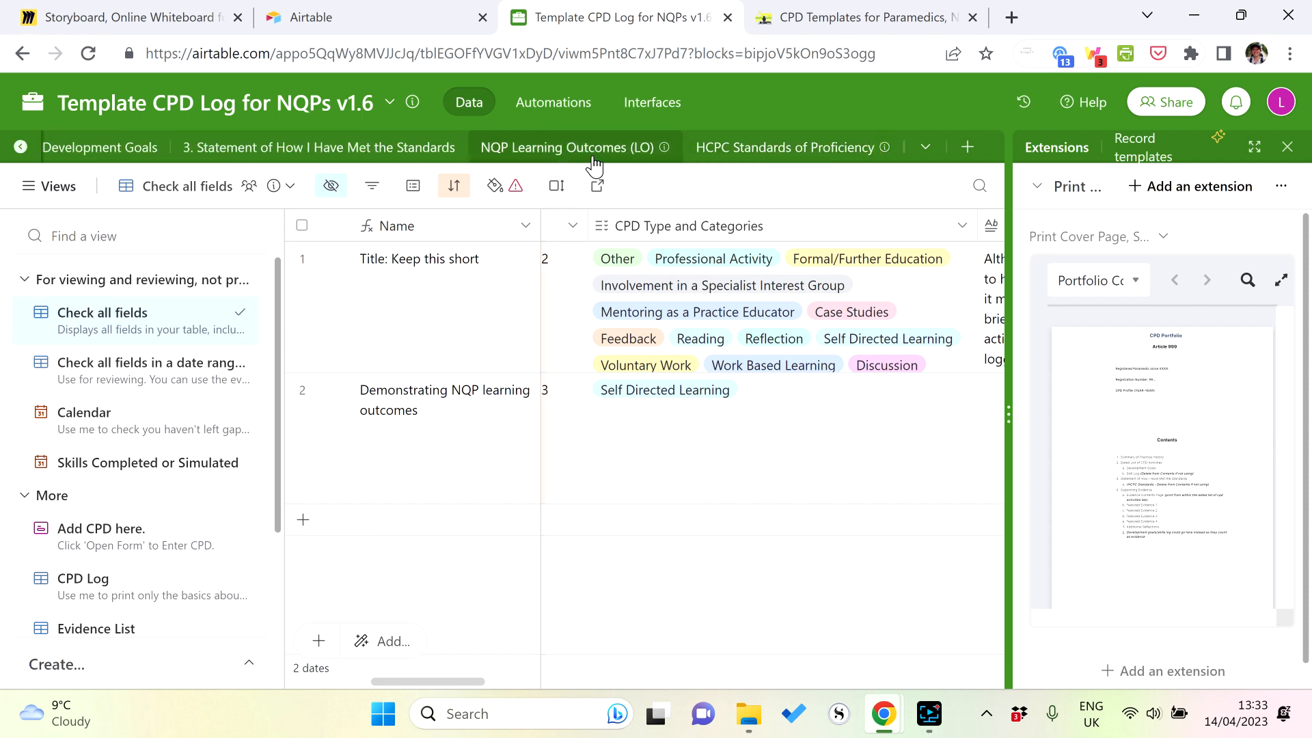
pyautogui.click(554, 154)
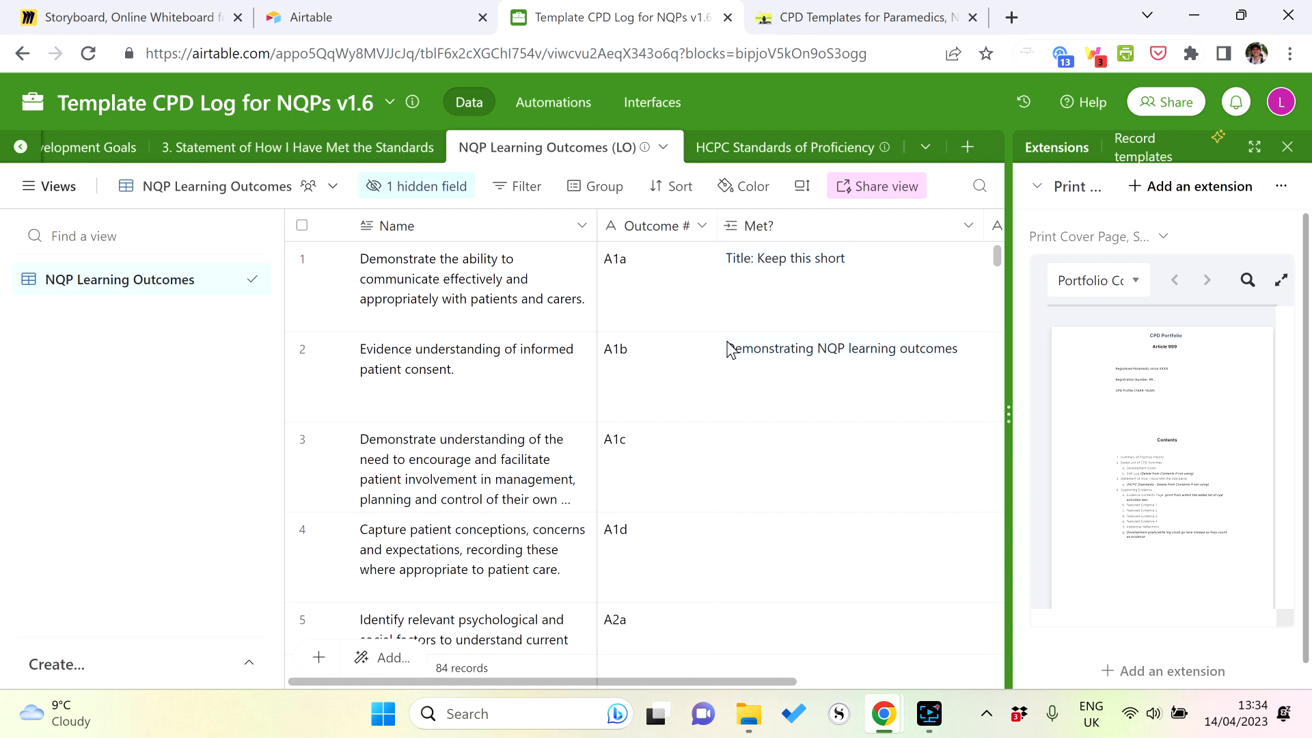
# Step: Switch to the article999.co.uk CPD templates page and review the Appointment Booker form from its introduction through Payment Confirmation
pyautogui.click(829, 9)
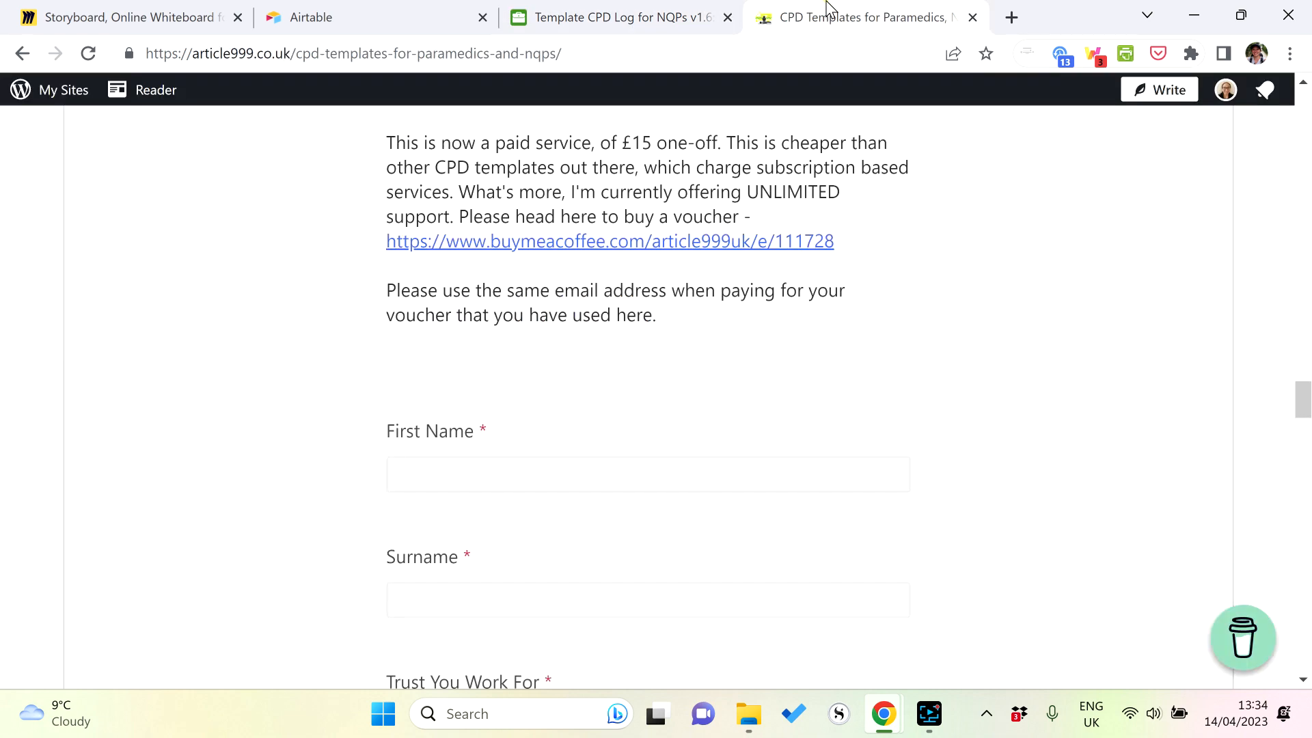
pyautogui.scroll(4, 983, 300)
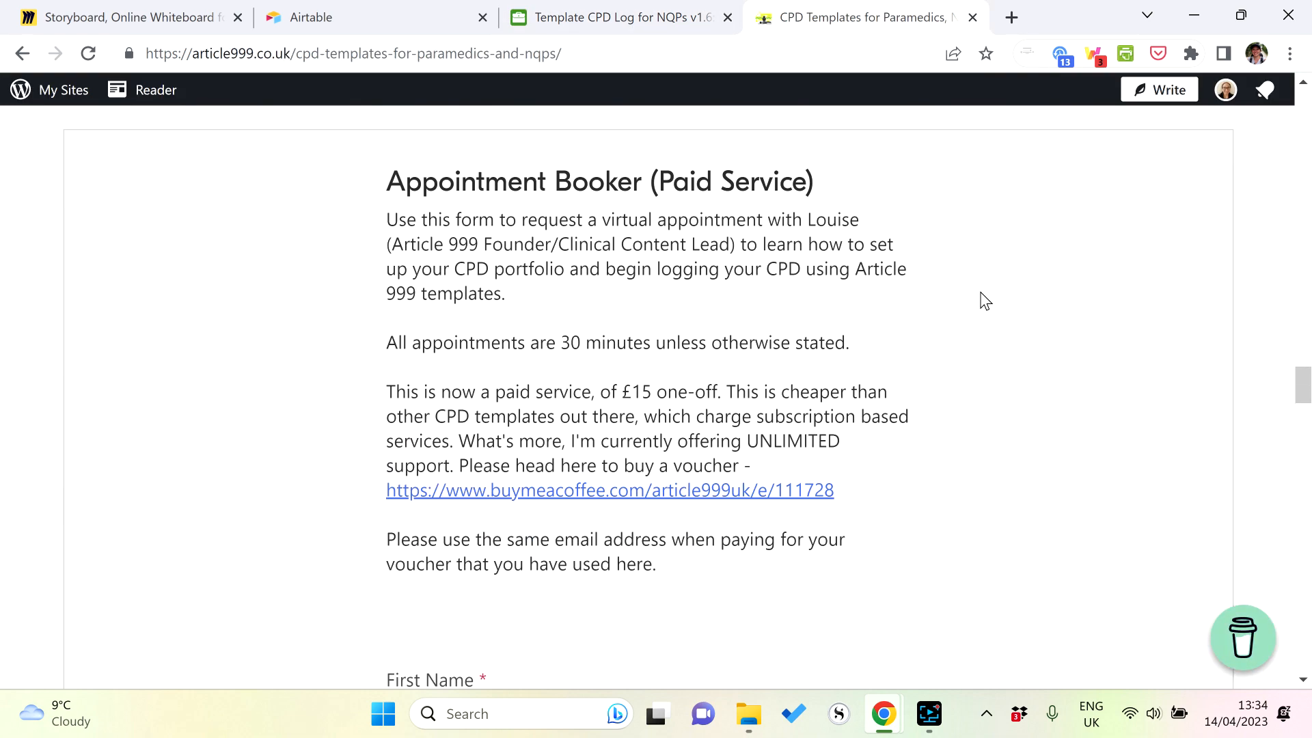
pyautogui.scroll(-1, 983, 300)
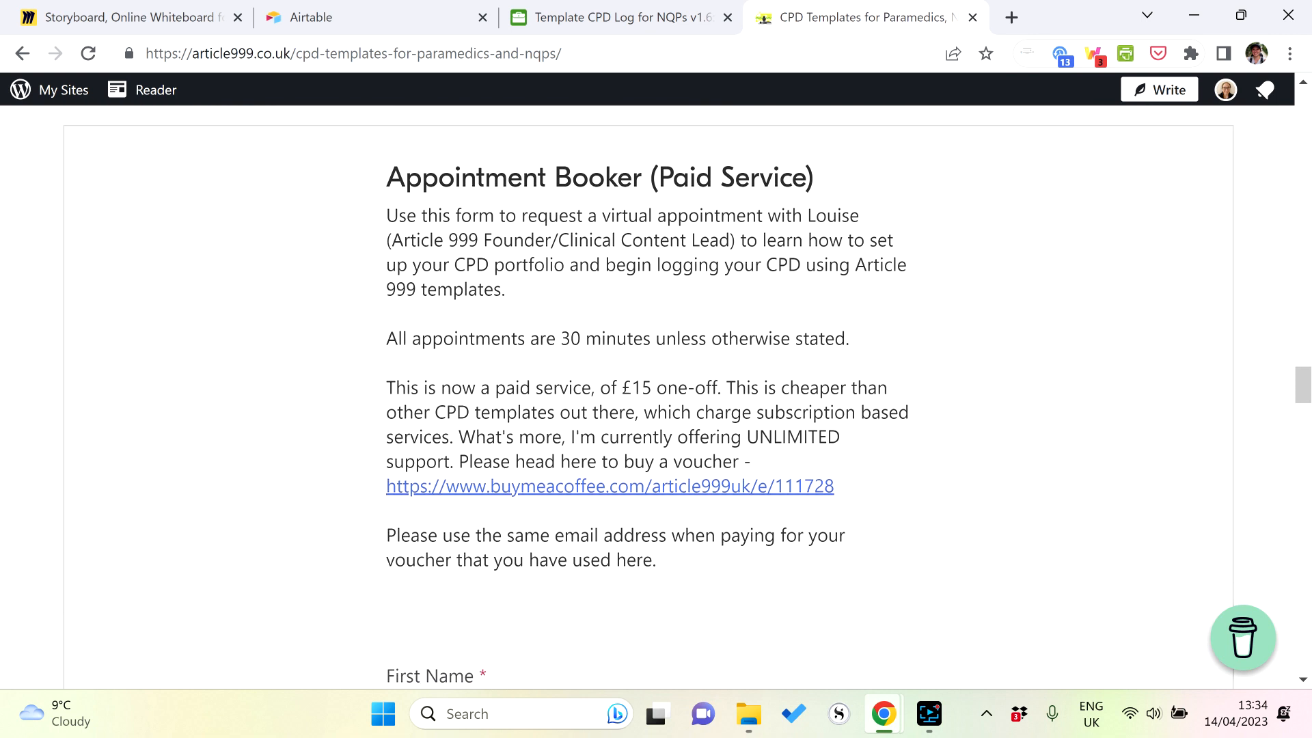
pyautogui.scroll(-1, 656, 397)
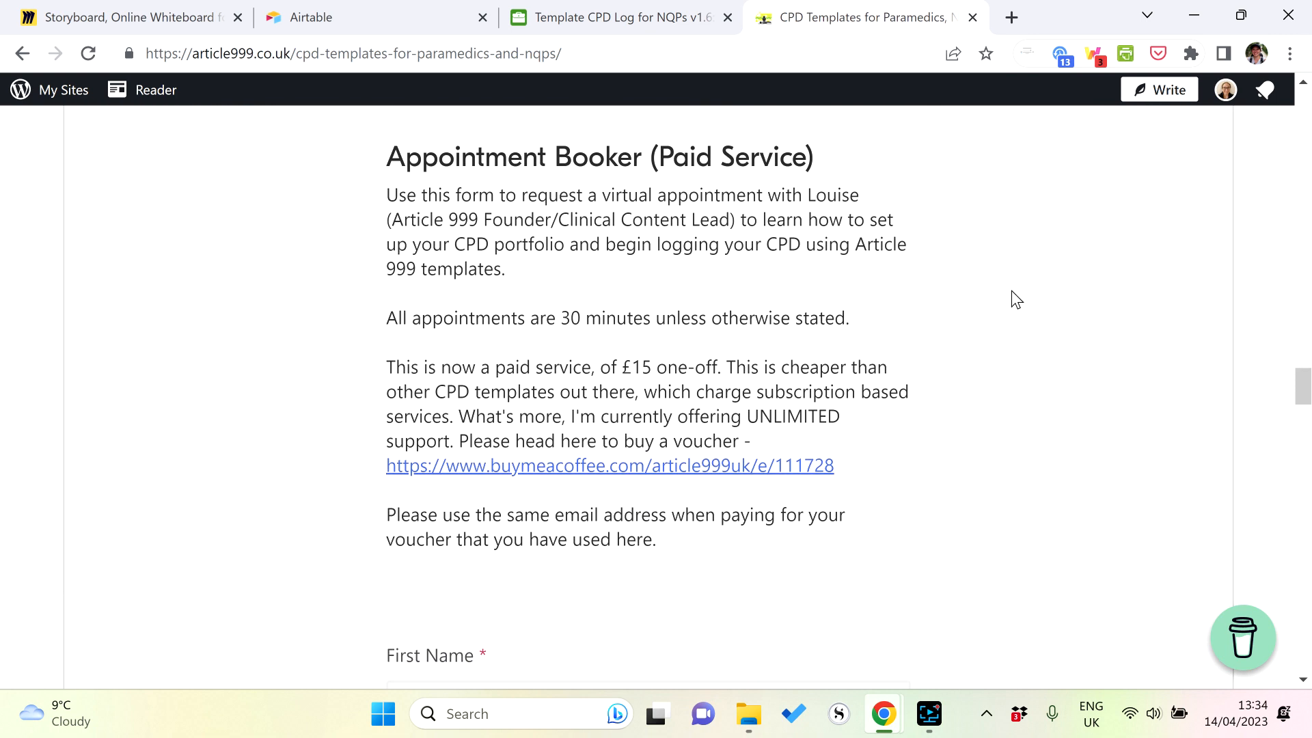
pyautogui.scroll(1, 1019, 297)
pyautogui.scroll(-15, 786, 306)
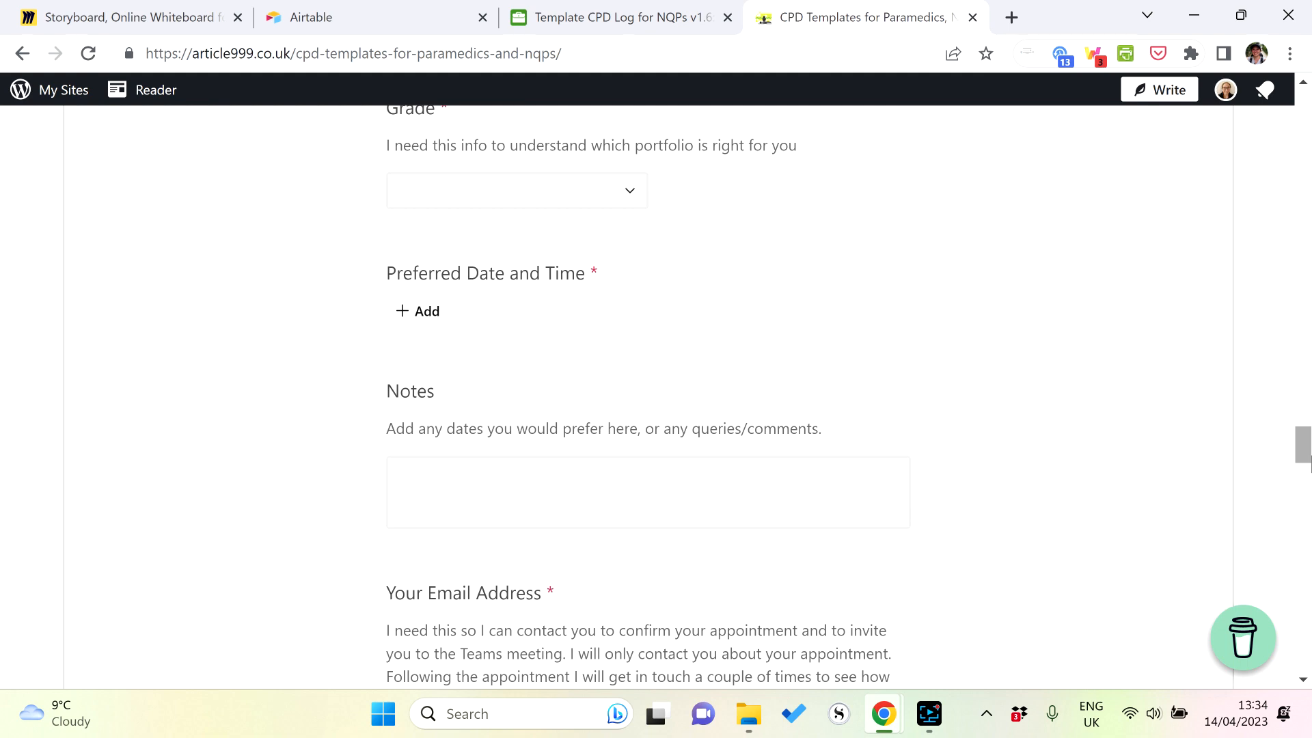
pyautogui.scroll(-5, 1309, 465)
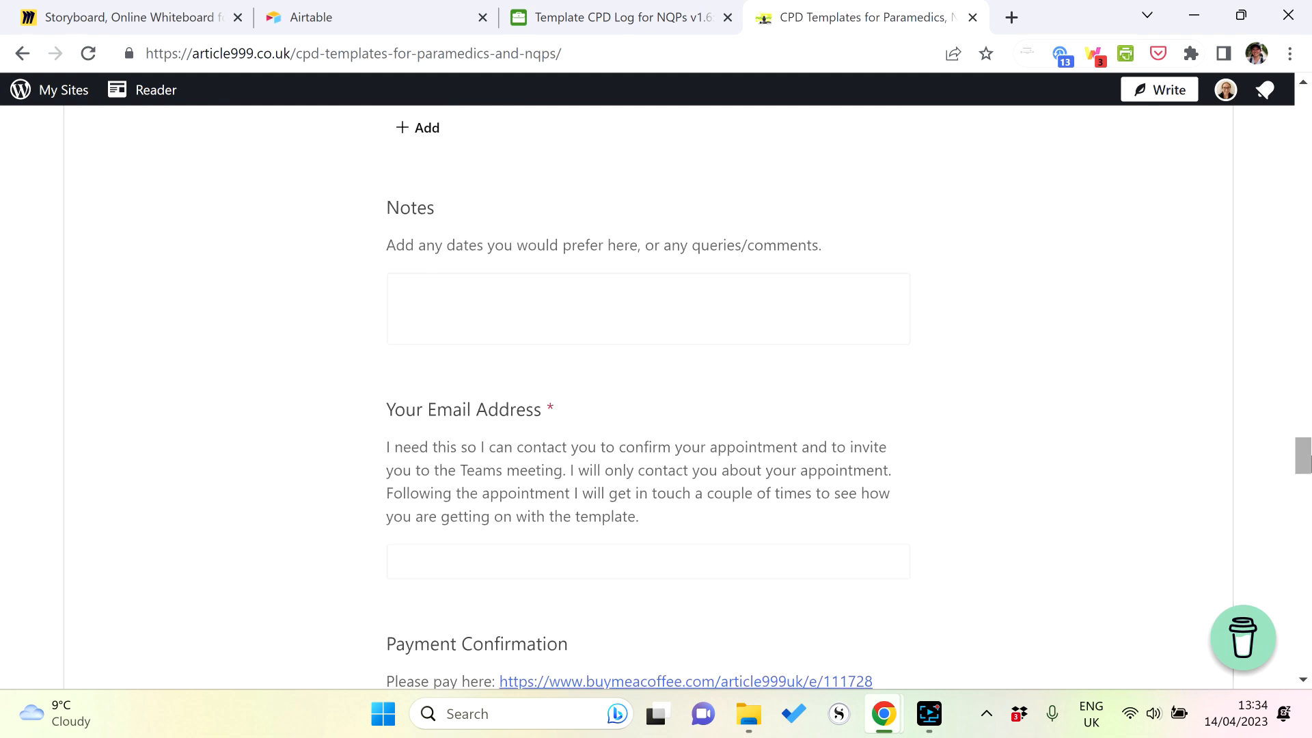
pyautogui.scroll(-2, 1305, 465)
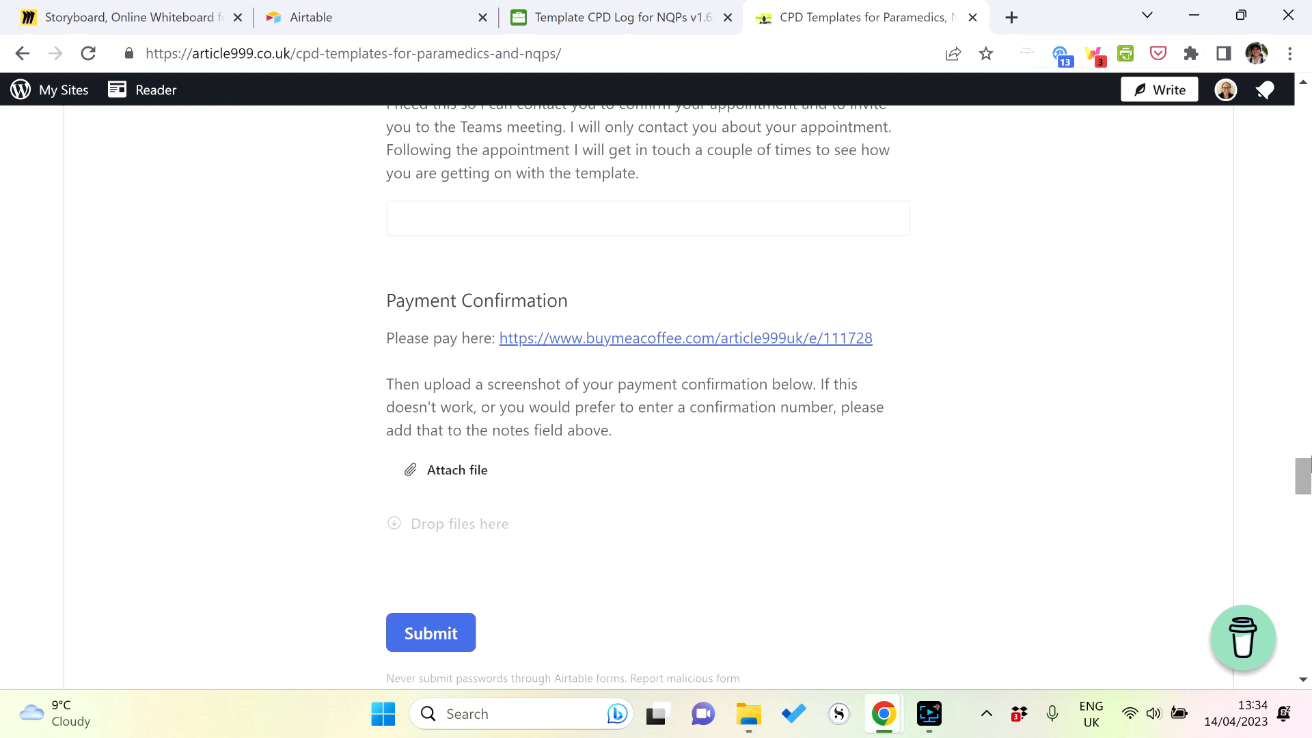
pyautogui.scroll(-2, 1078, 500)
# Step: Look through the rest of the page, from the contact details and video guide to the author, sharing and like sections
pyautogui.scroll(-10, 1078, 500)
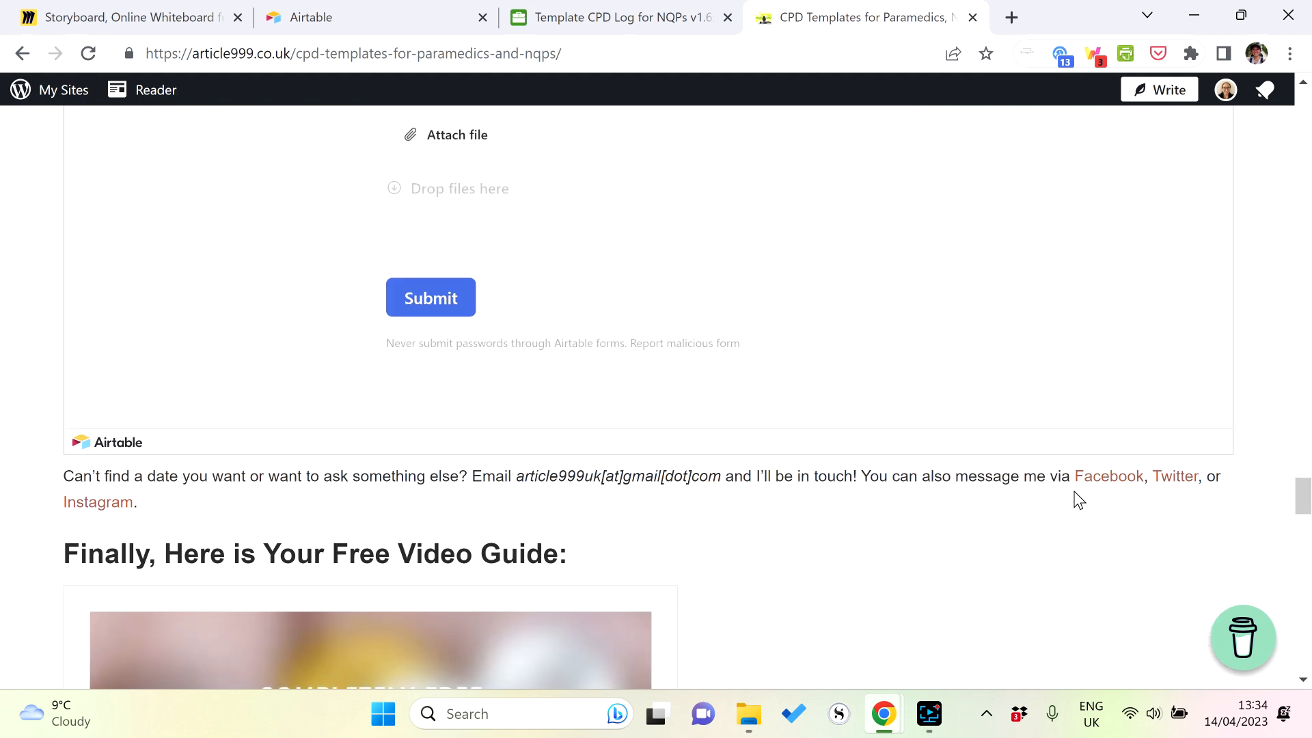
pyautogui.scroll(-10, 1078, 500)
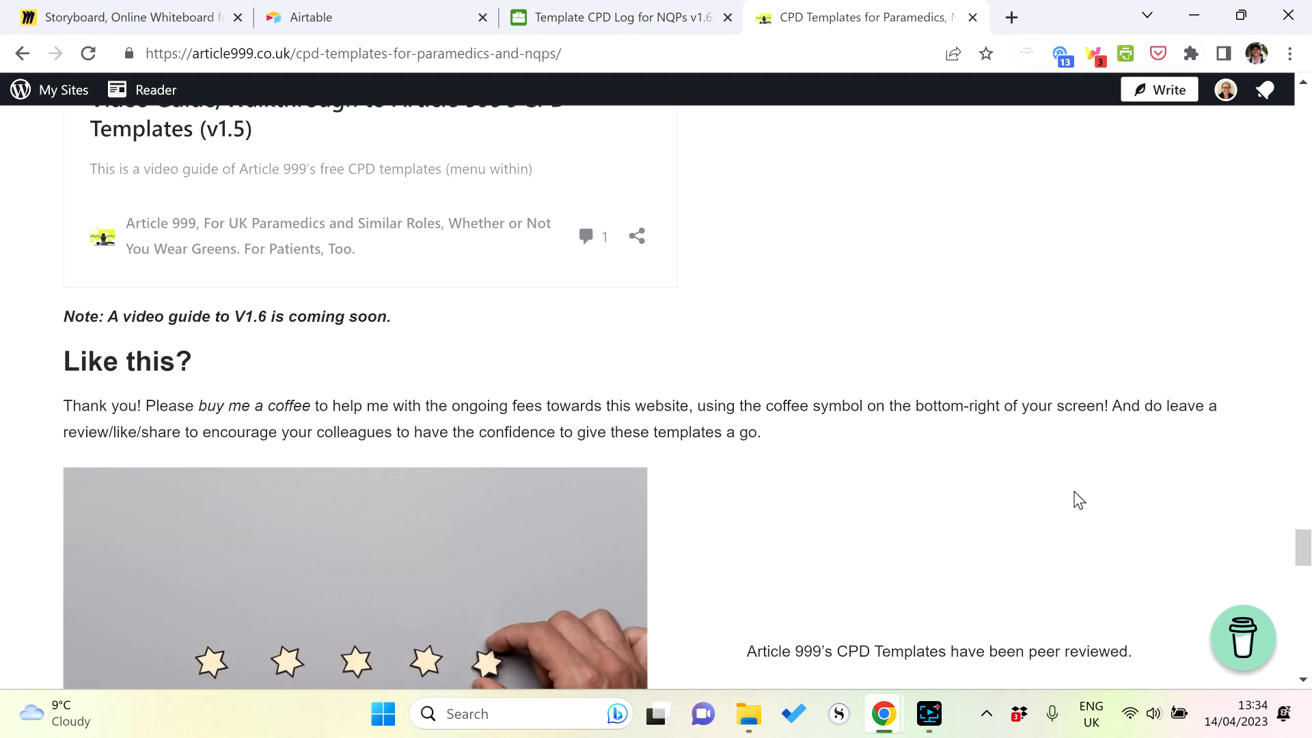
pyautogui.scroll(-4, 1078, 500)
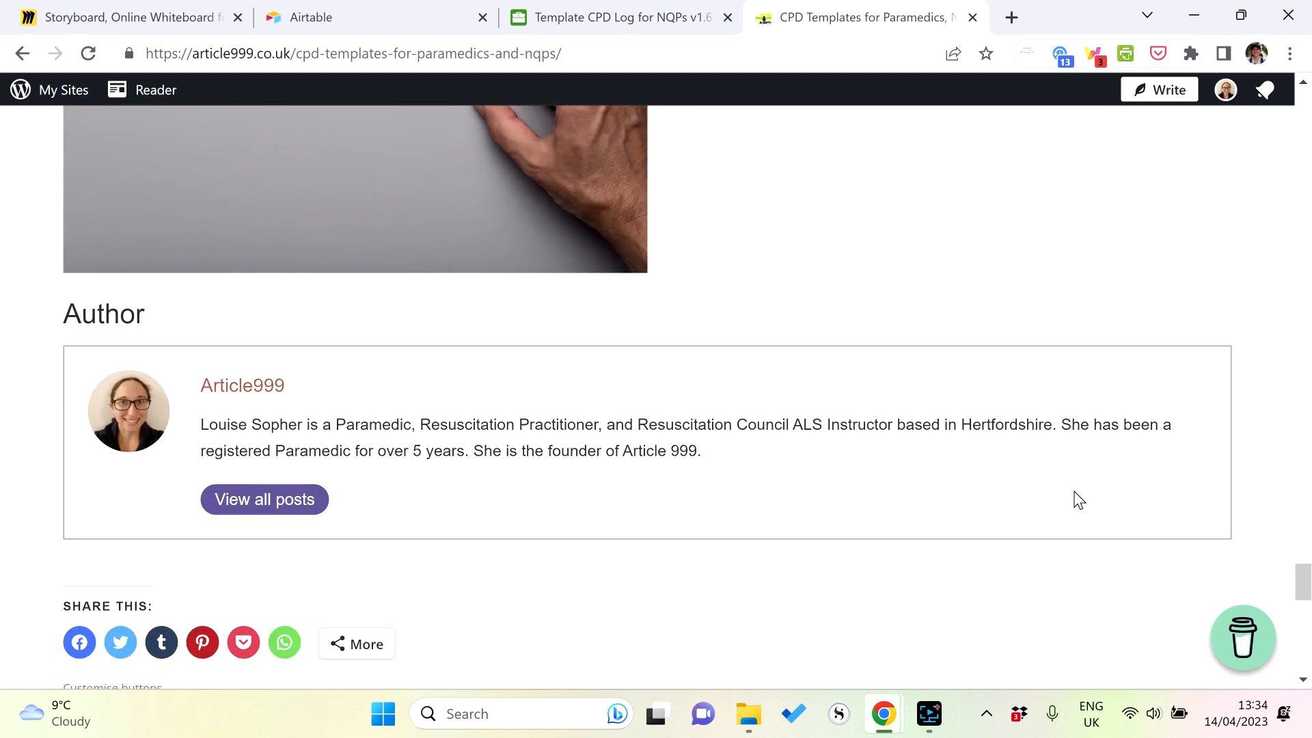
pyautogui.scroll(3, 1078, 500)
pyautogui.scroll(-6, 1076, 499)
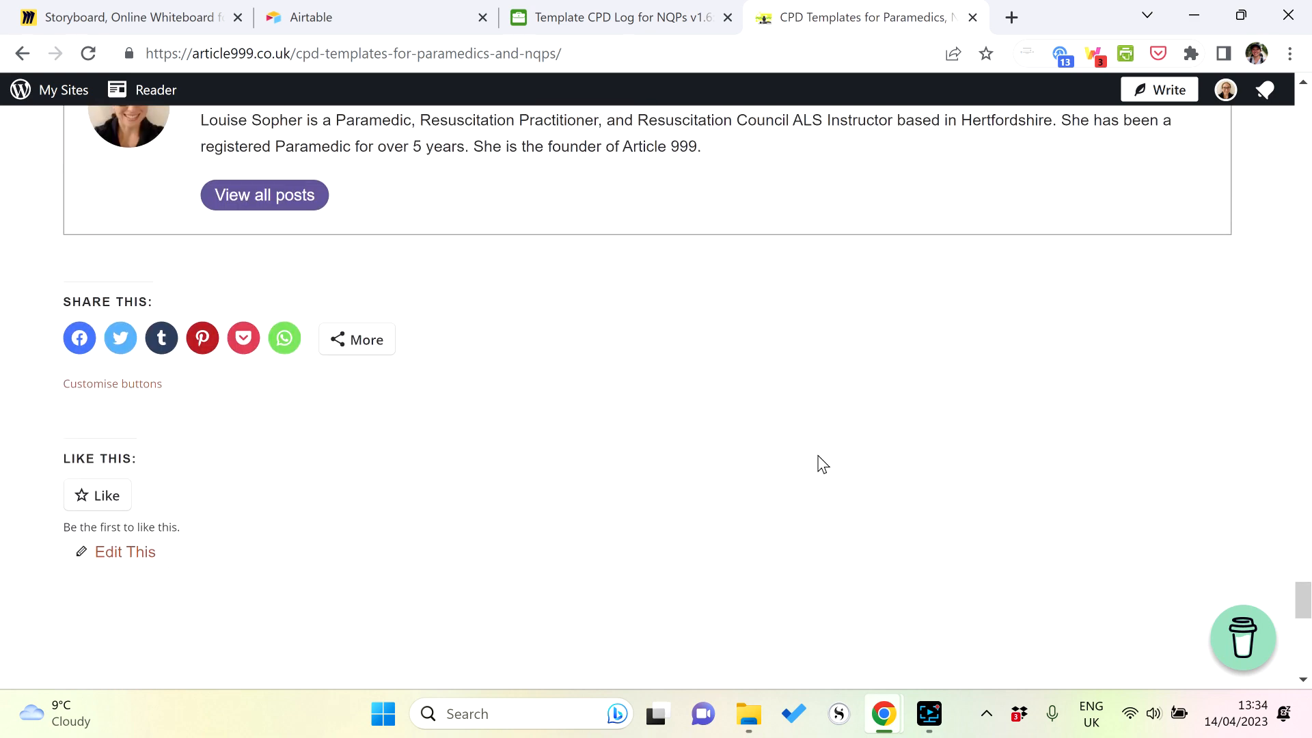
# Step: Open the Buy Article 999 a coffee widget, look over its support form, and close it
pyautogui.scroll(5, 822, 465)
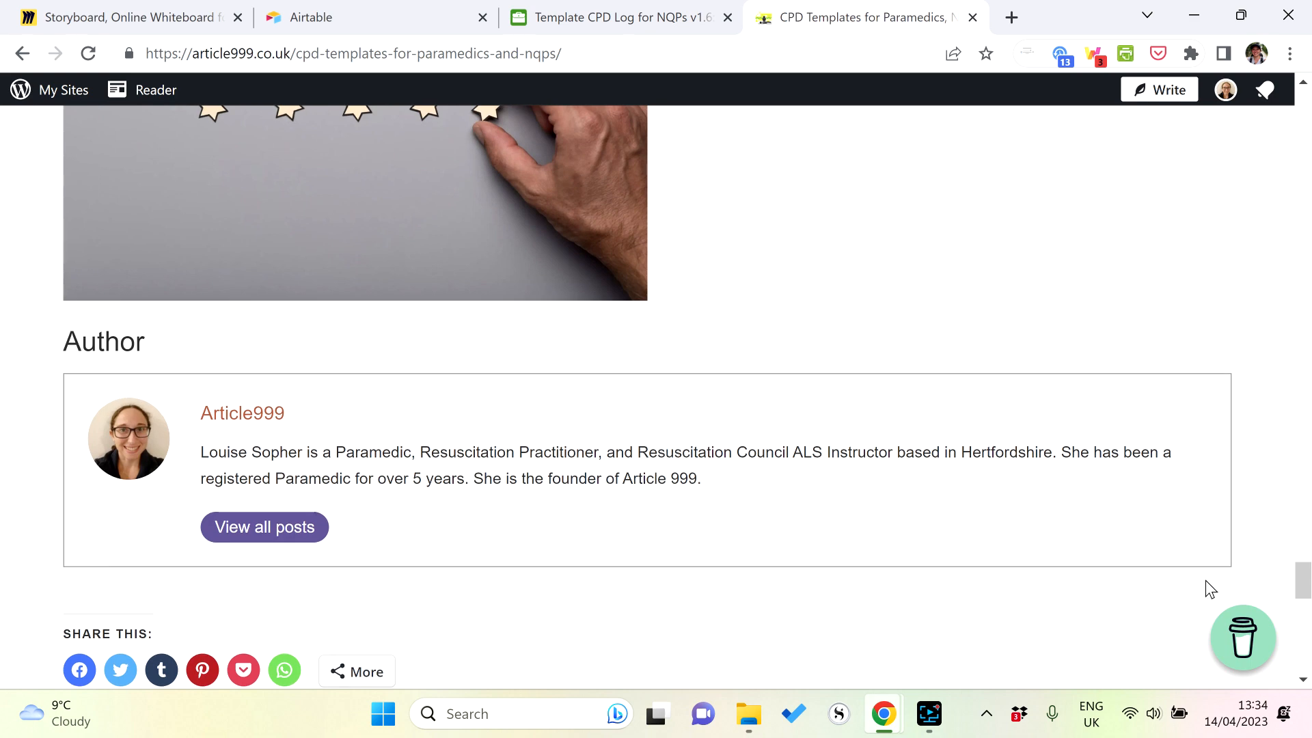
pyautogui.click(1257, 646)
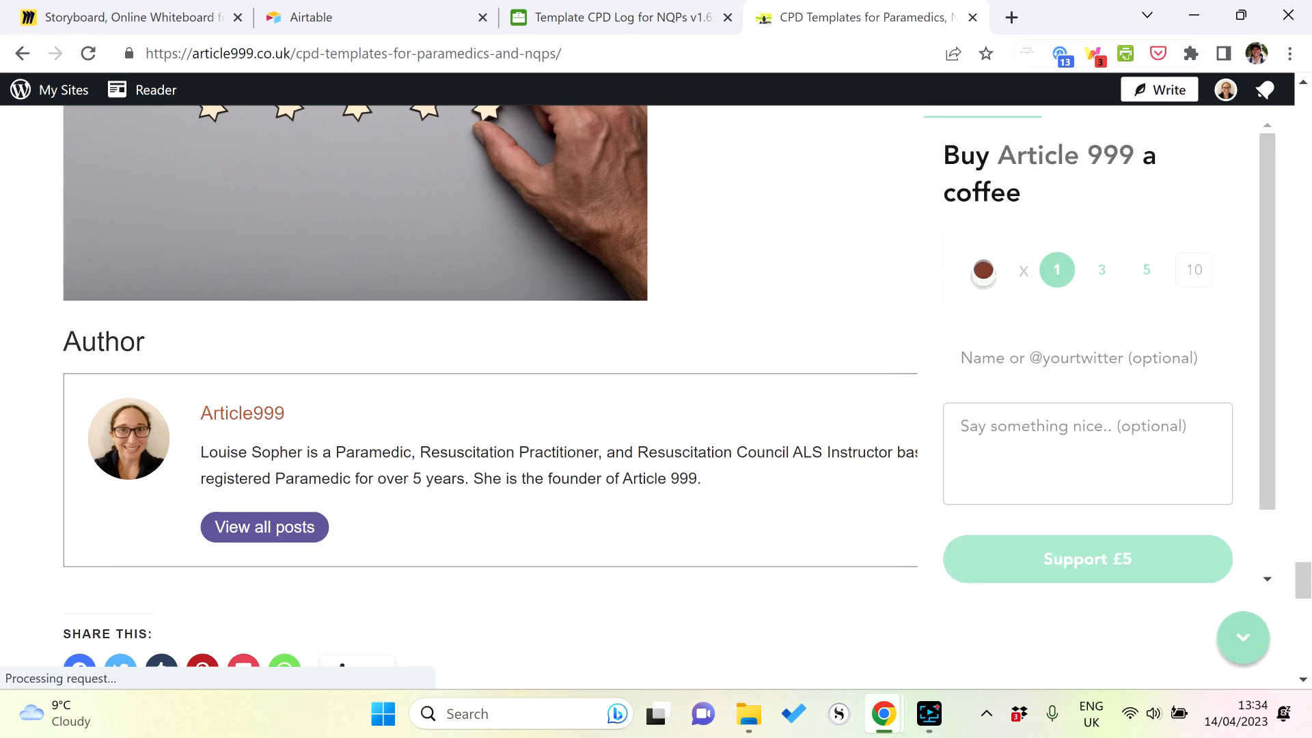
pyautogui.scroll(-1, 1055, 258)
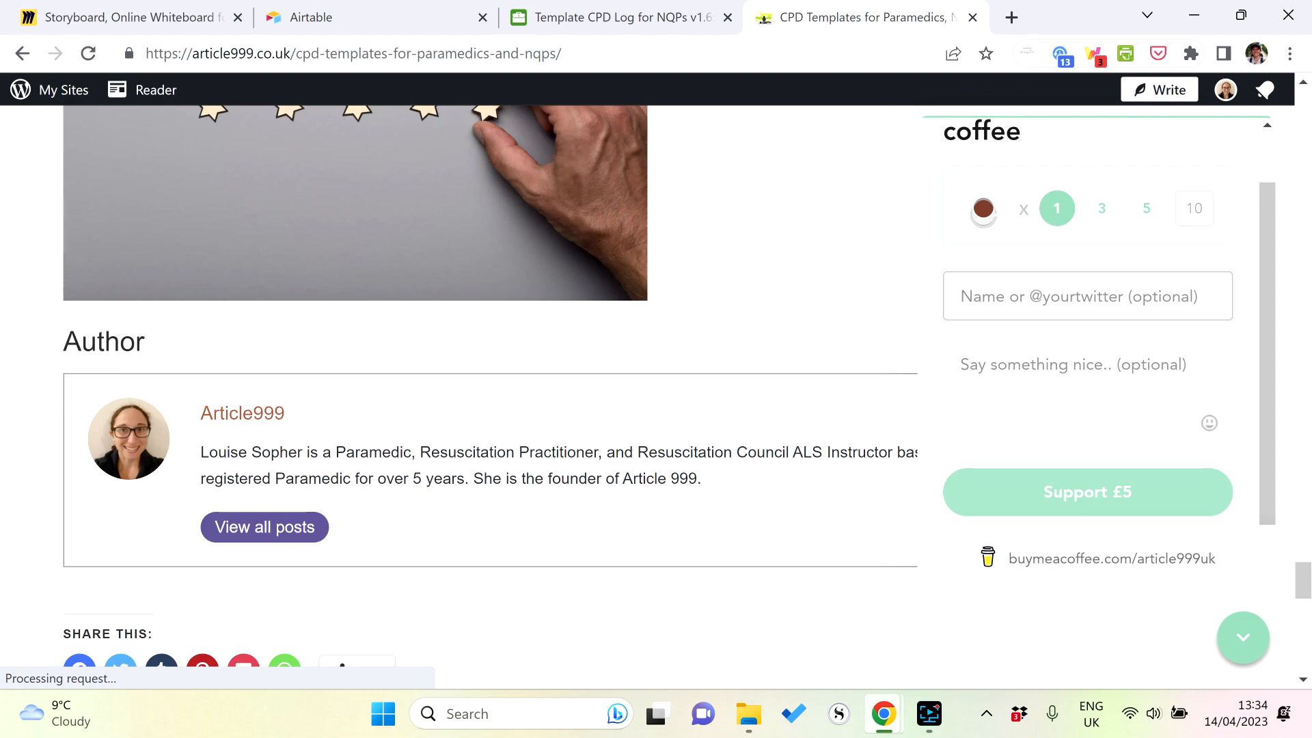
pyautogui.click(691, 601)
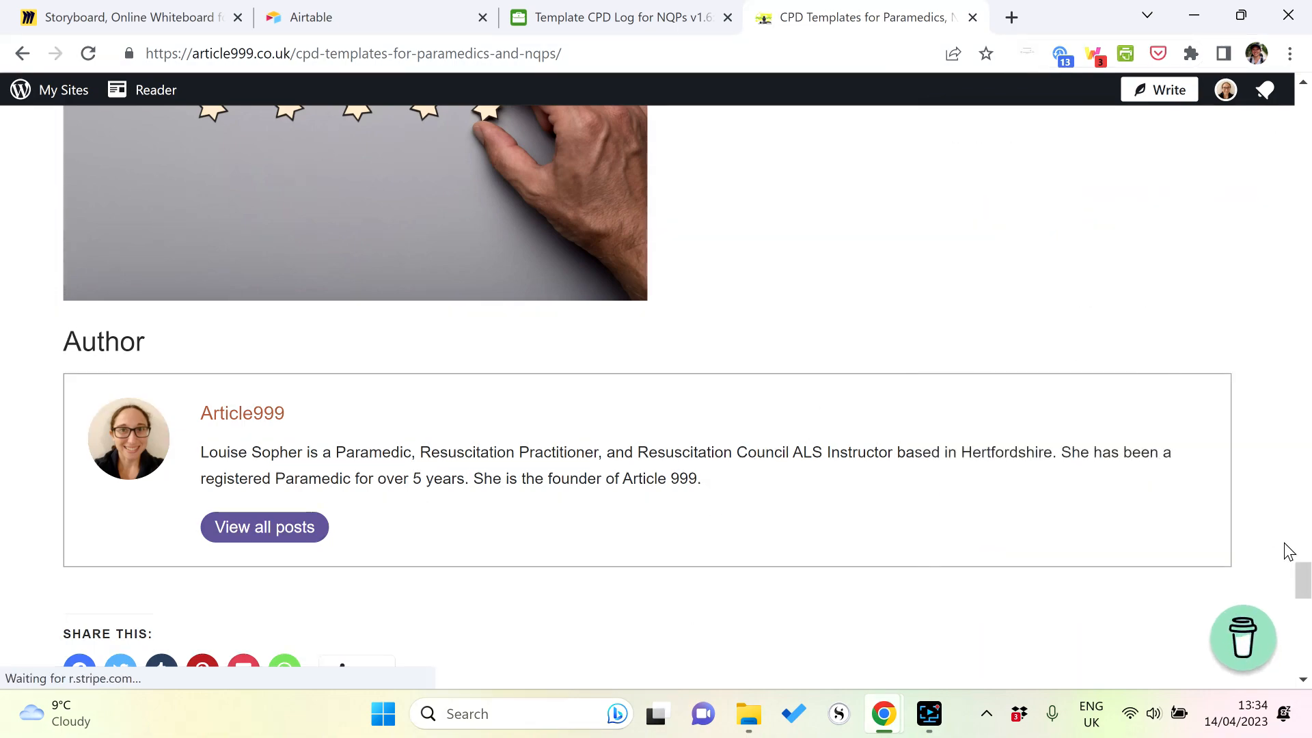